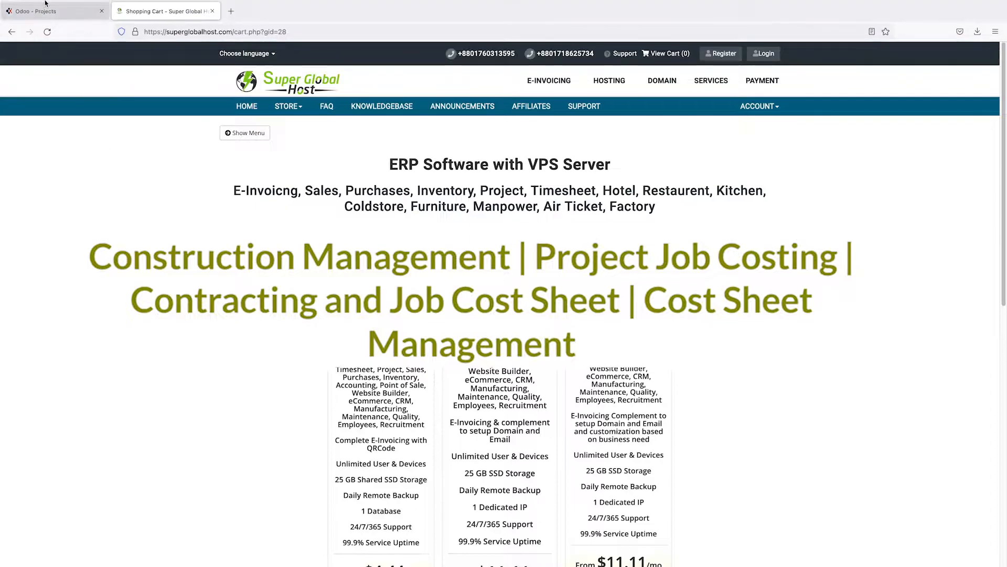
Step: Switch from the Shopping Cart to the Odoo Projects overview
{"action": "left_click", "coordinate": [64, 9]}
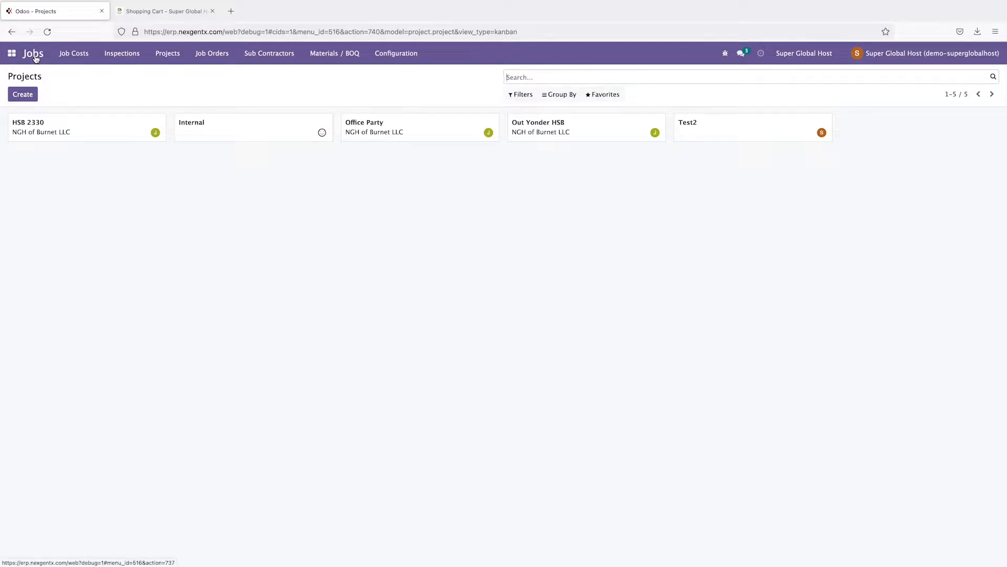
Step: Create a new project named 'Building Construction'
{"action": "left_click", "coordinate": [168, 57]}
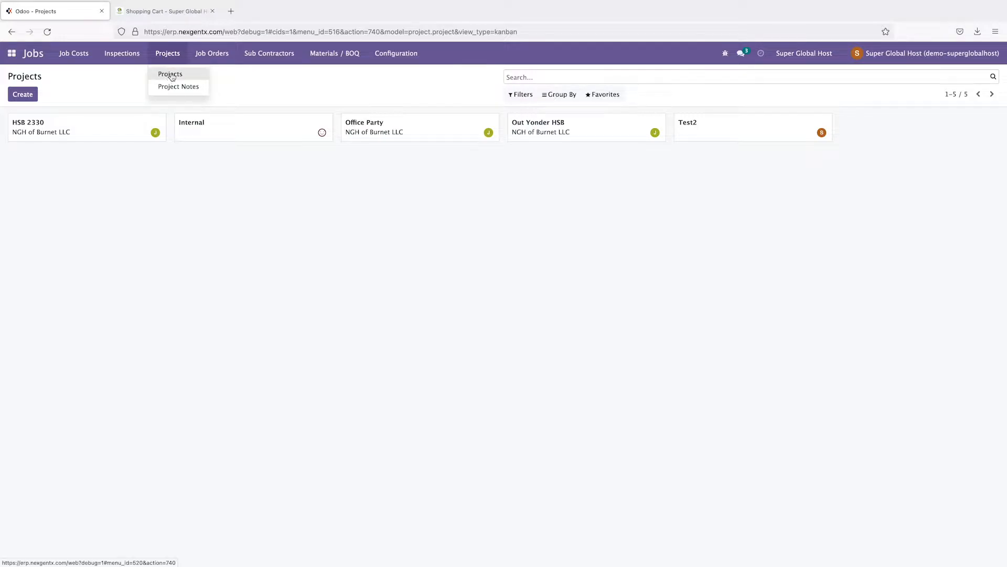
{"action": "left_click", "coordinate": [68, 90]}
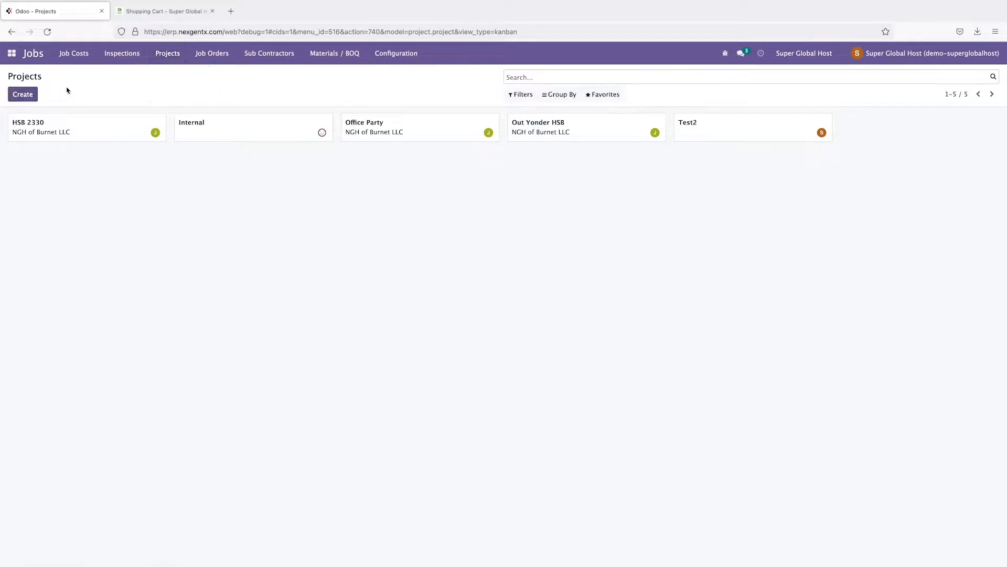
{"action": "left_click", "coordinate": [26, 95]}
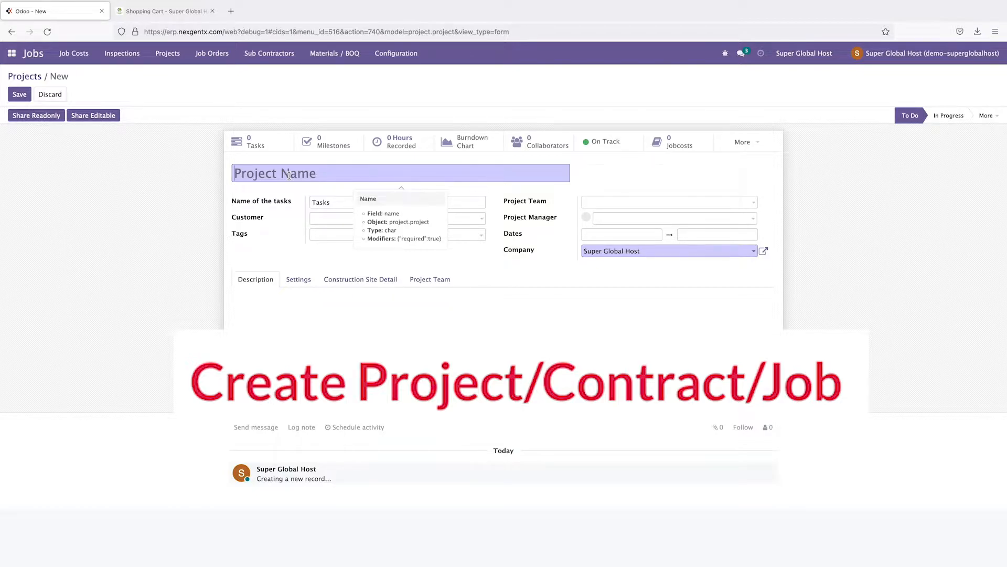
{"action": "type", "text": "Building "}
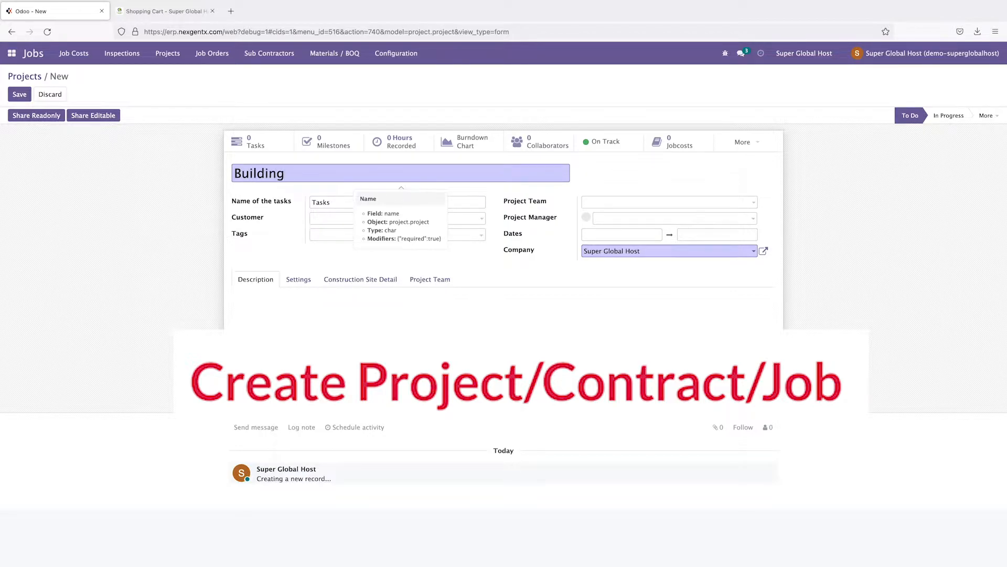
{"action": "type", "text": "Construction"}
{"action": "left_click_drag", "start_coordinate": [370, 175], "coordinate": [226, 166]}
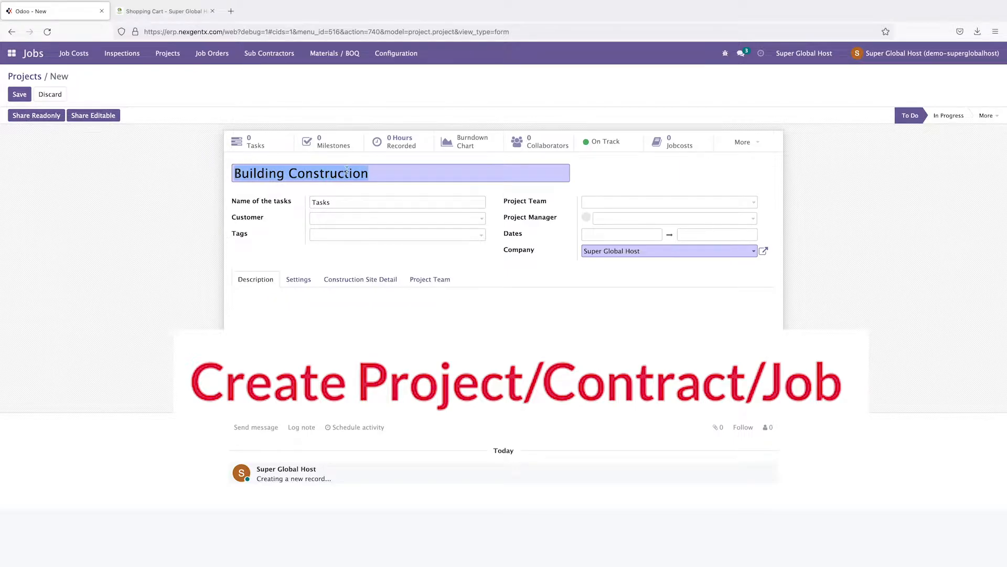
{"action": "left_click", "coordinate": [377, 174]}
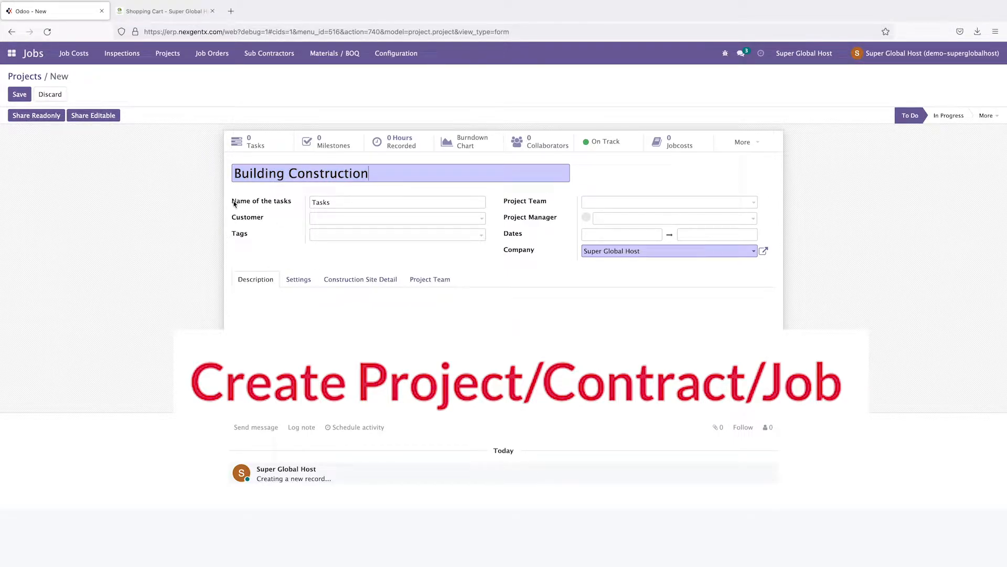
Step: Set the project's customer to NGH of Burnet LLC and Project Team to One
{"action": "left_click", "coordinate": [337, 201]}
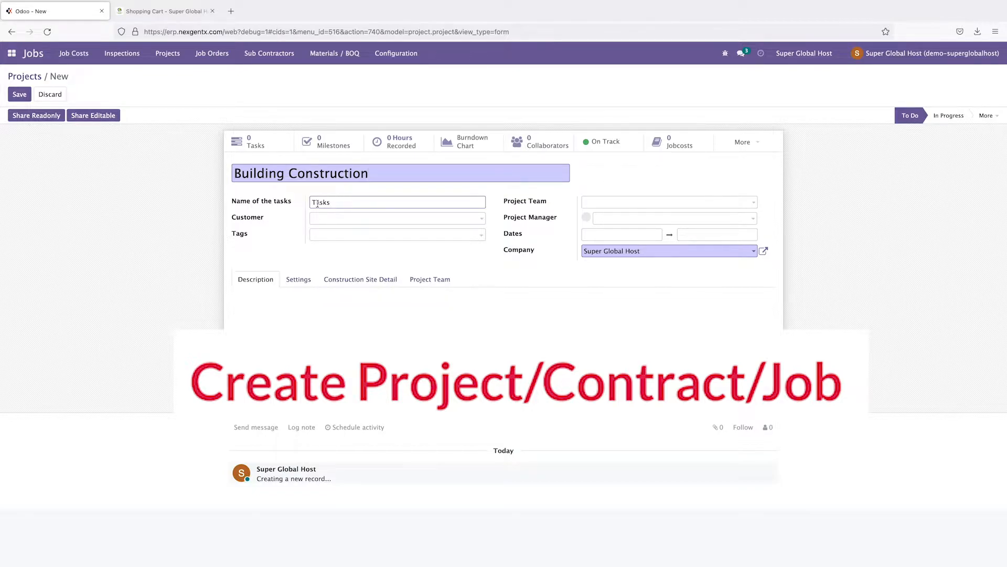
{"action": "left_click_drag", "start_coordinate": [336, 203], "coordinate": [306, 205]}
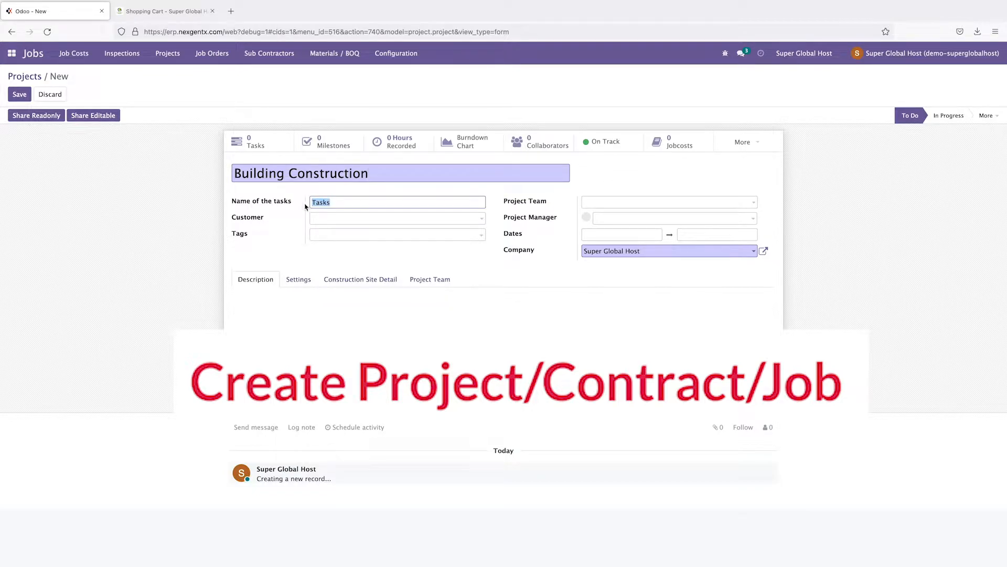
{"action": "left_click", "coordinate": [332, 219]}
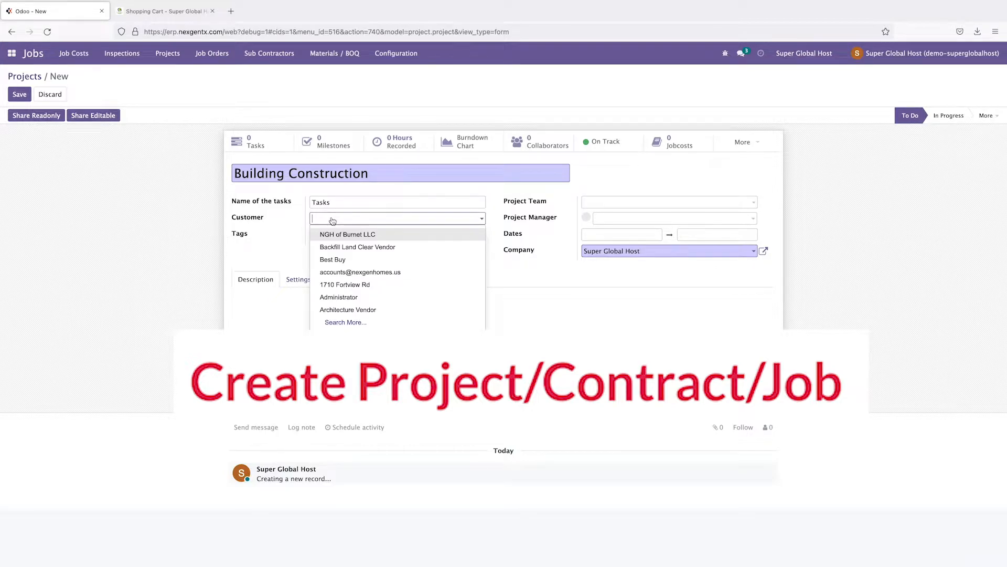
{"action": "left_click", "coordinate": [358, 237]}
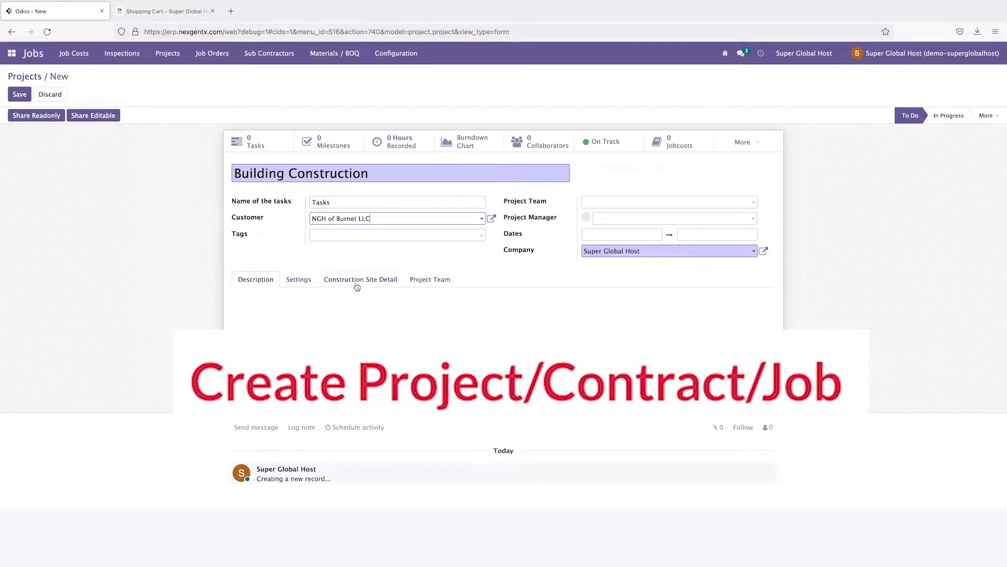
{"action": "left_click", "coordinate": [594, 204]}
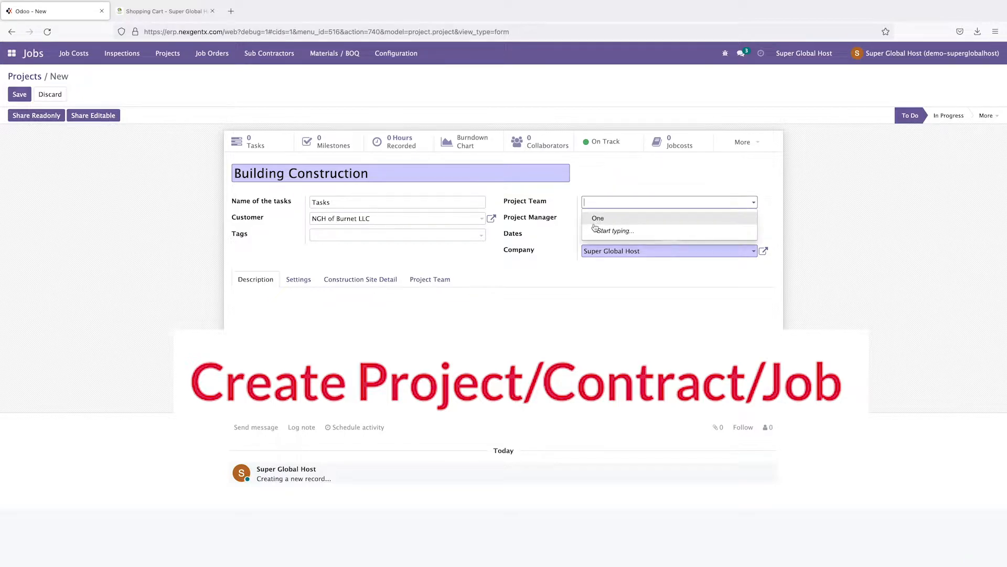
{"action": "left_click", "coordinate": [611, 220]}
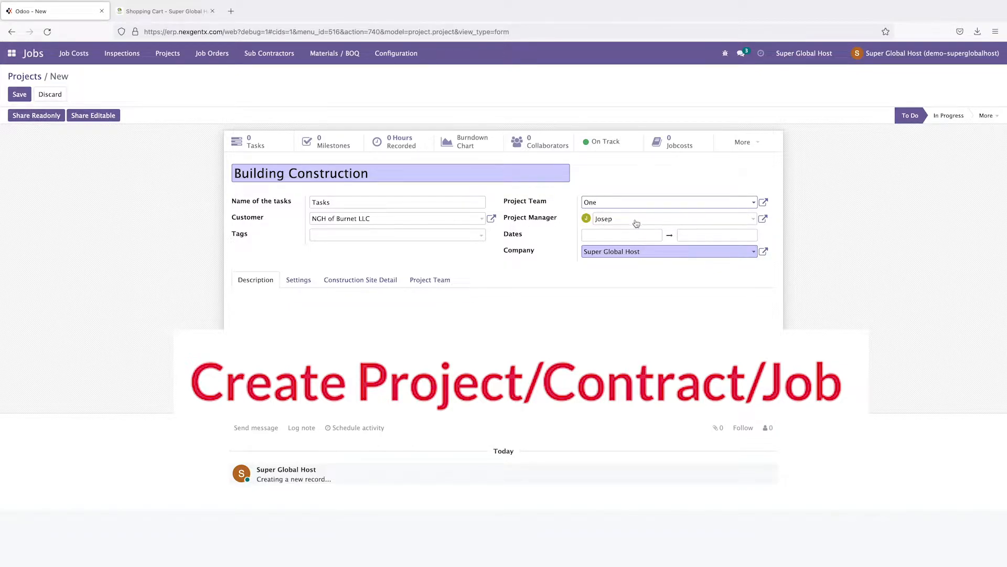
Step: Give Building Construction the date range 07/22/2022 to 08/31/2022 and save the project
{"action": "left_click", "coordinate": [596, 236]}
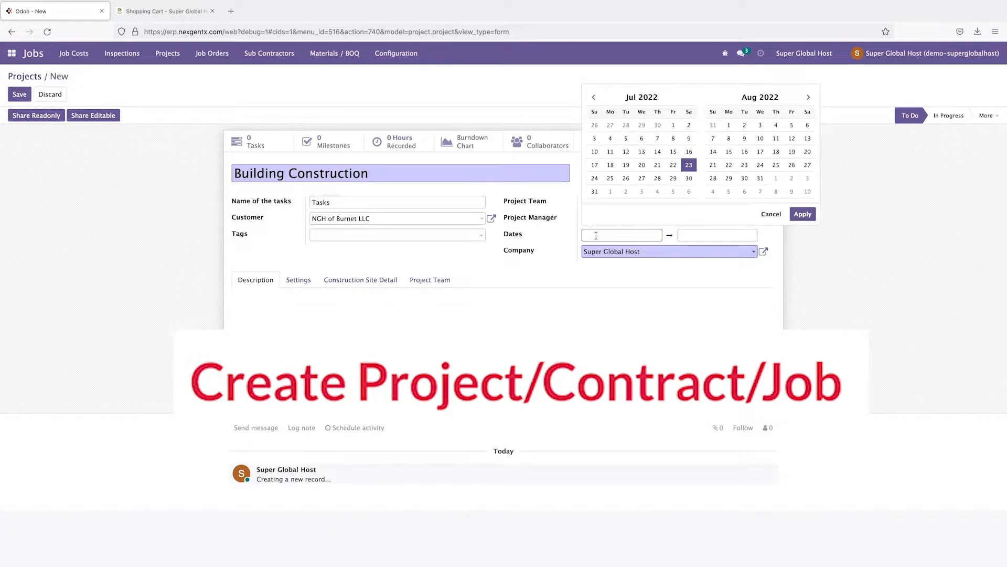
{"action": "left_click", "coordinate": [539, 270]}
{"action": "left_click", "coordinate": [596, 234]}
{"action": "left_click", "coordinate": [581, 260]}
{"action": "left_click", "coordinate": [684, 236]}
{"action": "left_click", "coordinate": [609, 235]}
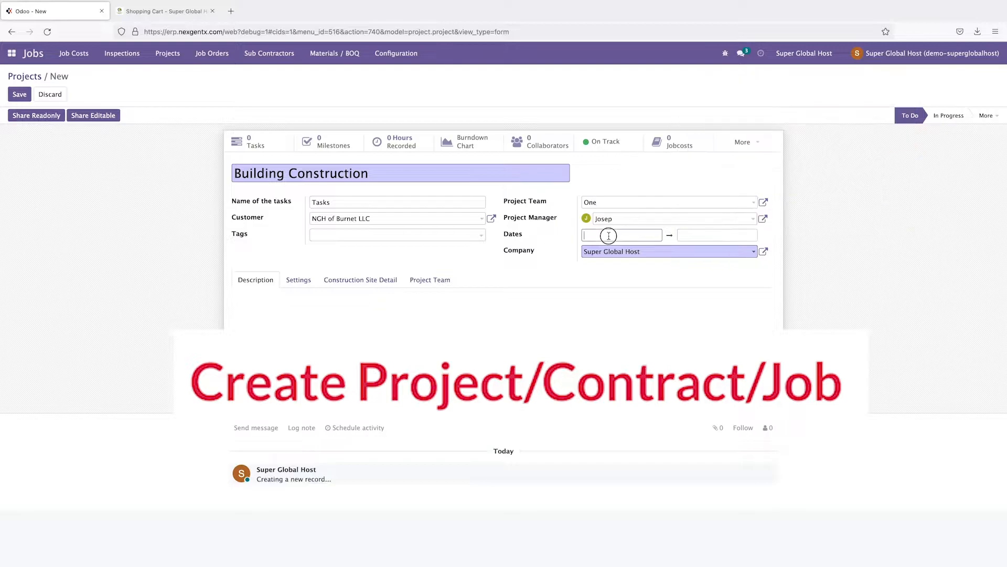
{"action": "left_click", "coordinate": [674, 165]}
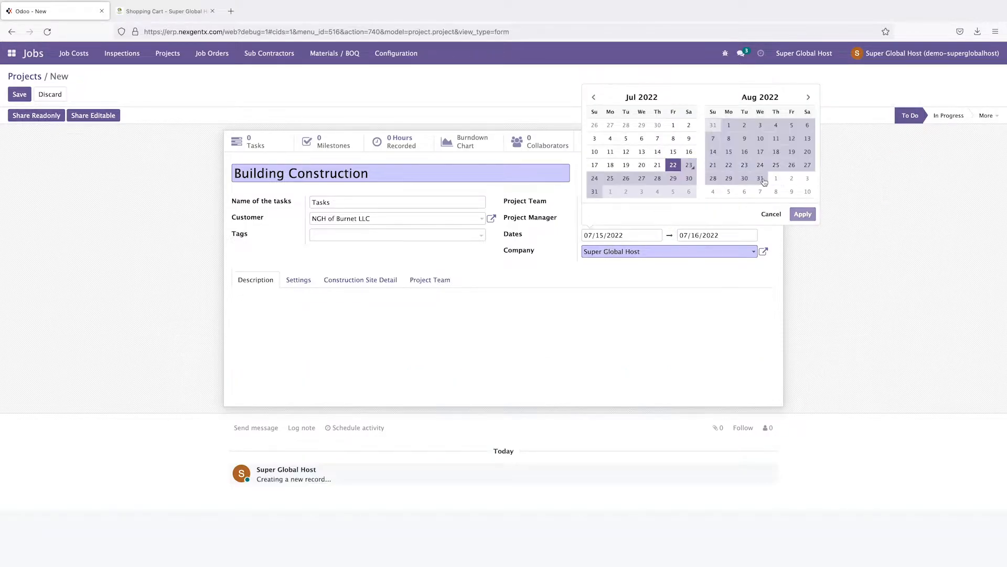
{"action": "left_click", "coordinate": [760, 178]}
{"action": "left_click", "coordinate": [799, 214]}
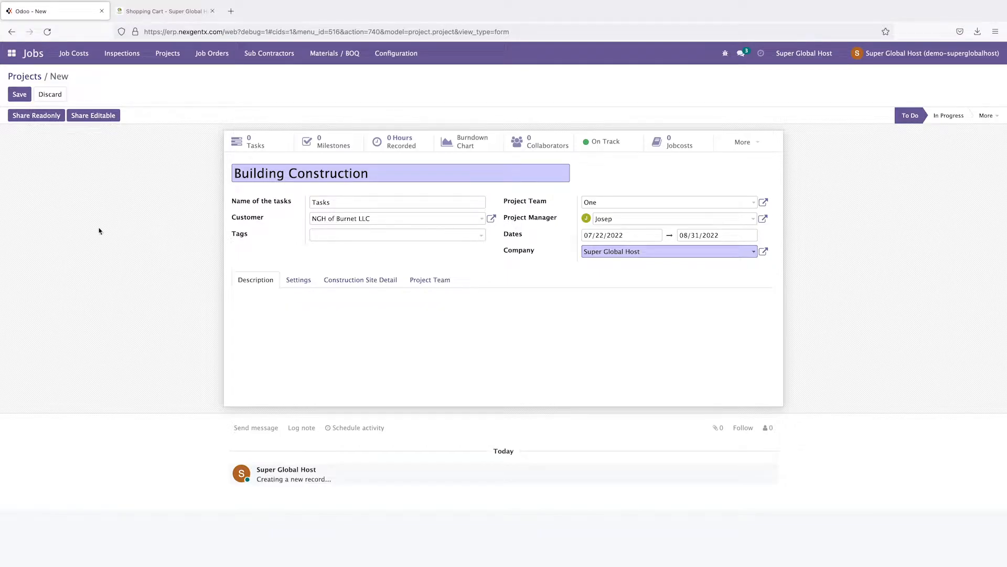
{"action": "left_click", "coordinate": [19, 94]}
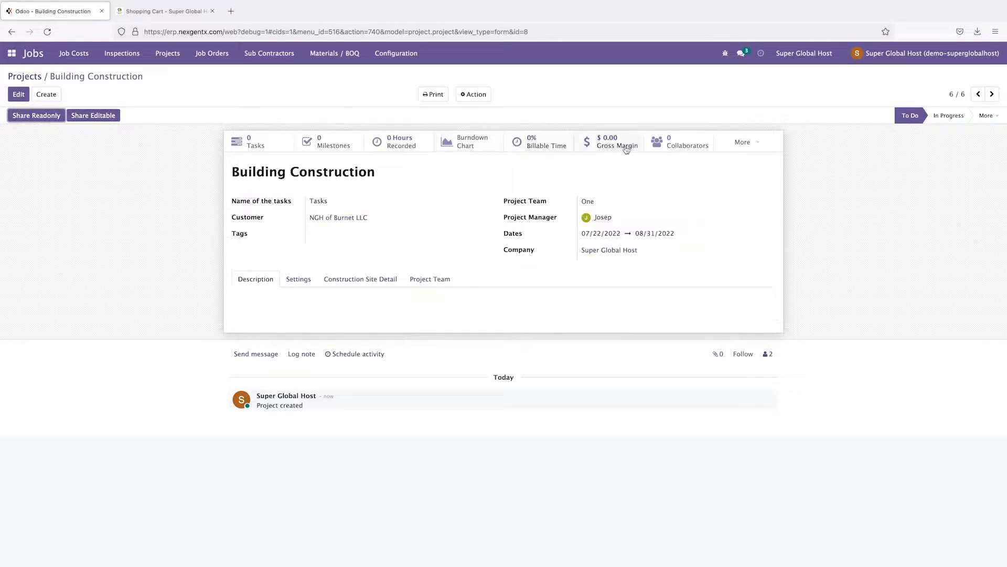
Step: Open the Phases list from the project's More smart button
{"action": "left_click", "coordinate": [747, 145]}
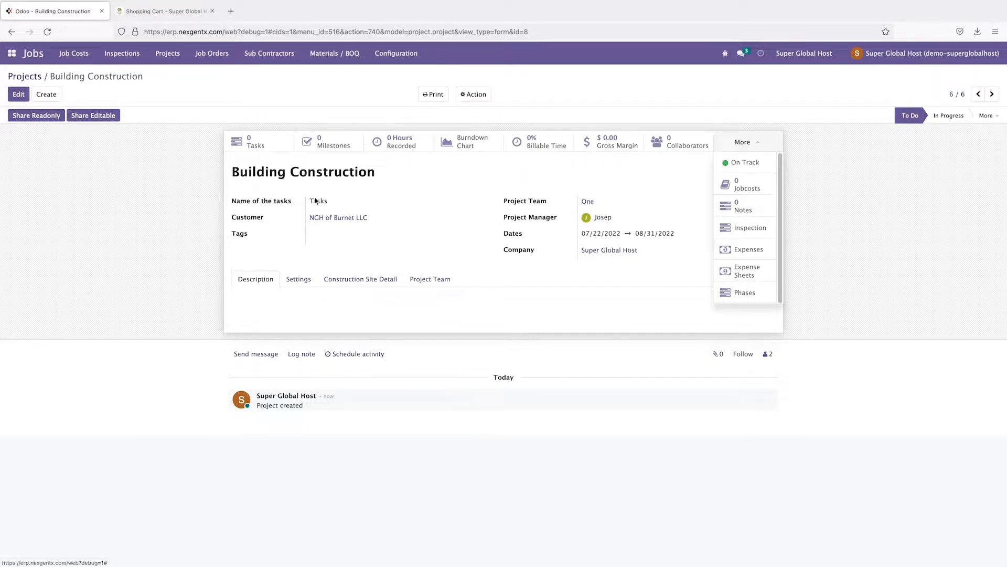
{"action": "left_click", "coordinate": [745, 292]}
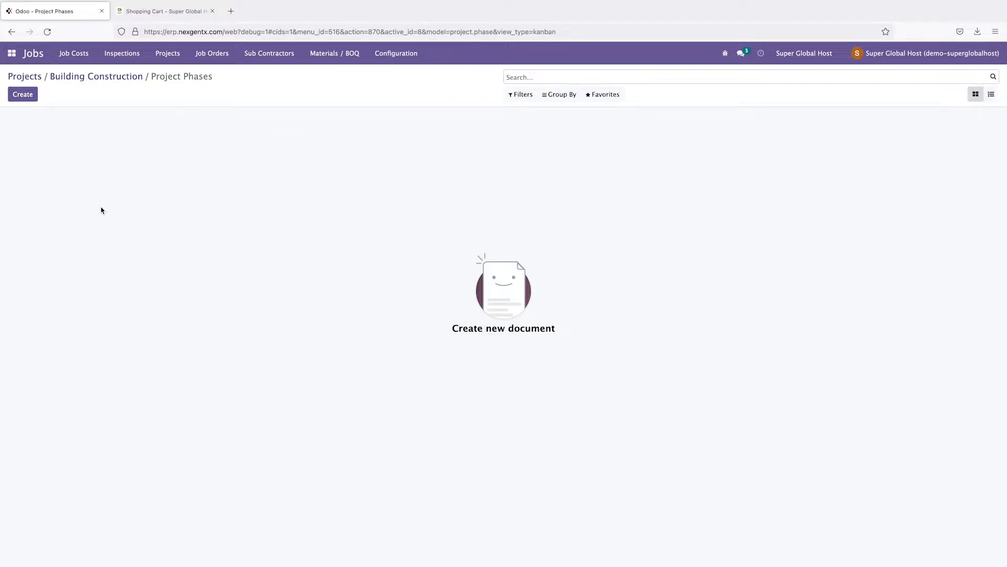
Step: Add 1st Phase 'Make ground floor' and 2nd Phase with note 'We make building wall'
{"action": "left_click", "coordinate": [22, 94]}
{"action": "type", "text": "1st"}
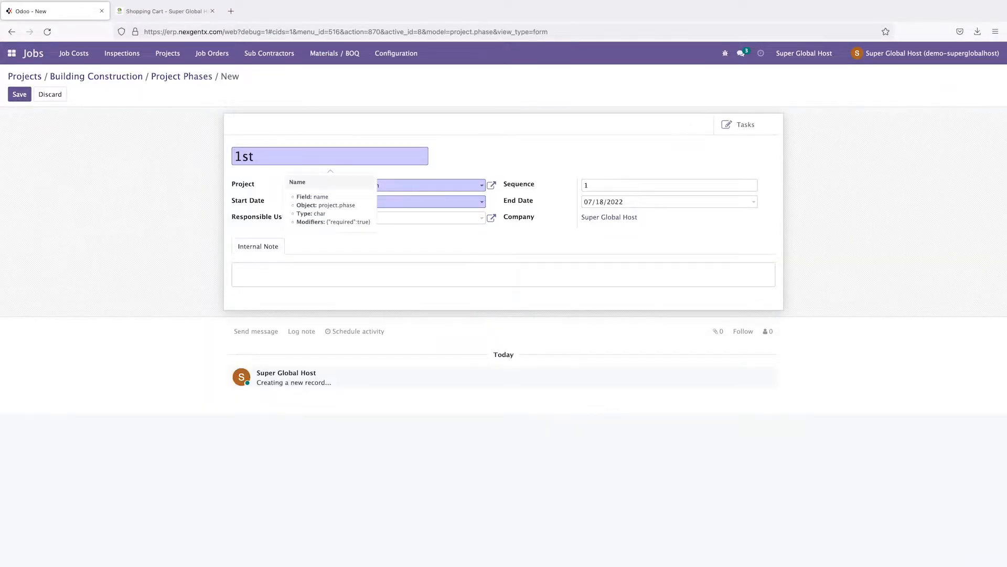
{"action": "type", "text": " PhaseMake ground floor"}
{"action": "left_click", "coordinate": [20, 96]}
{"action": "type", "text": "2nd Phs"}
{"action": "key", "text": "BackSpace"}
{"action": "type", "text": "ase"}
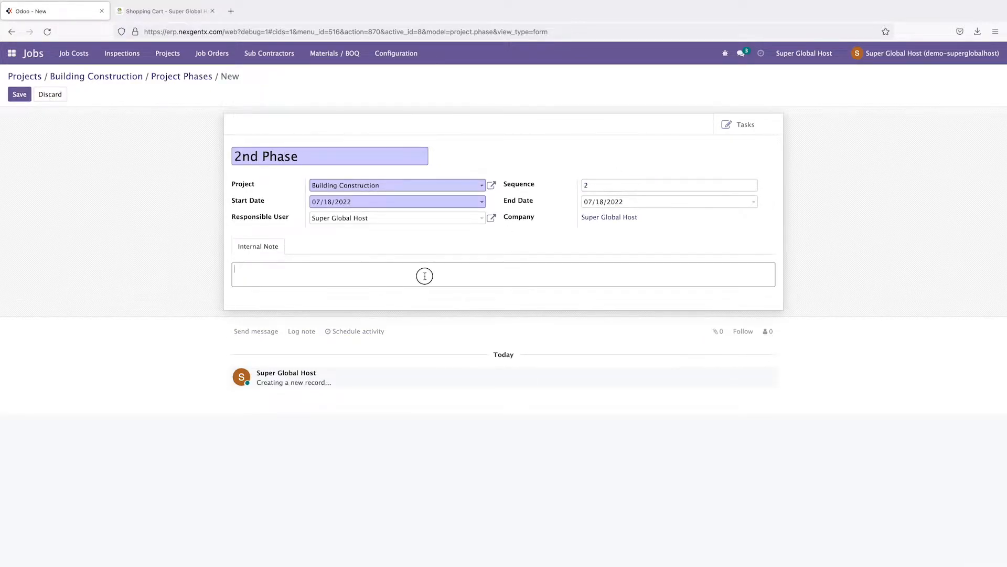
{"action": "left_click", "coordinate": [423, 274]}
{"action": "type", "text": "We make building wall"}
{"action": "left_click", "coordinate": [20, 95]}
Step: Add 3rd Phase with sequence 3 and note 'Make Roof'
{"action": "type", "text": "3rd Phase"}
{"action": "left_click", "coordinate": [596, 186]}
{"action": "type", "text": "3"}
{"action": "left_click", "coordinate": [348, 277]}
{"action": "type", "text": "Make Roof"}
{"action": "left_click", "coordinate": [19, 94]}
Step: Add 4th Phase with sequence 4 and note 'Rest of the work', then return to the project
{"action": "left_click", "coordinate": [43, 95]}
{"action": "type", "text": "4th Phase"}
{"action": "left_click", "coordinate": [596, 186]}
{"action": "type", "text": "4"}
{"action": "left_click", "coordinate": [503, 274]}
{"action": "type", "text": "Rest of the work"}
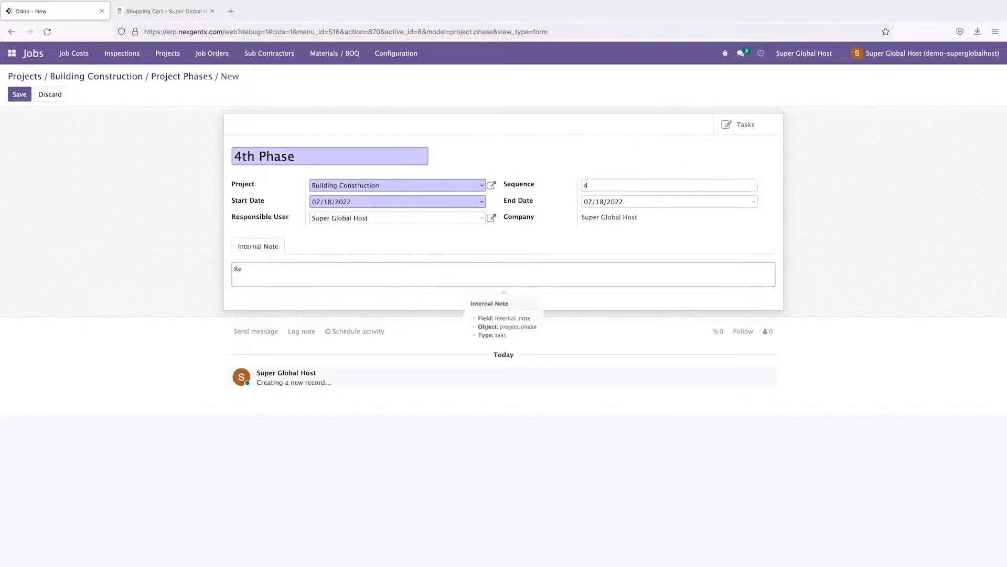
{"action": "left_click", "coordinate": [25, 96]}
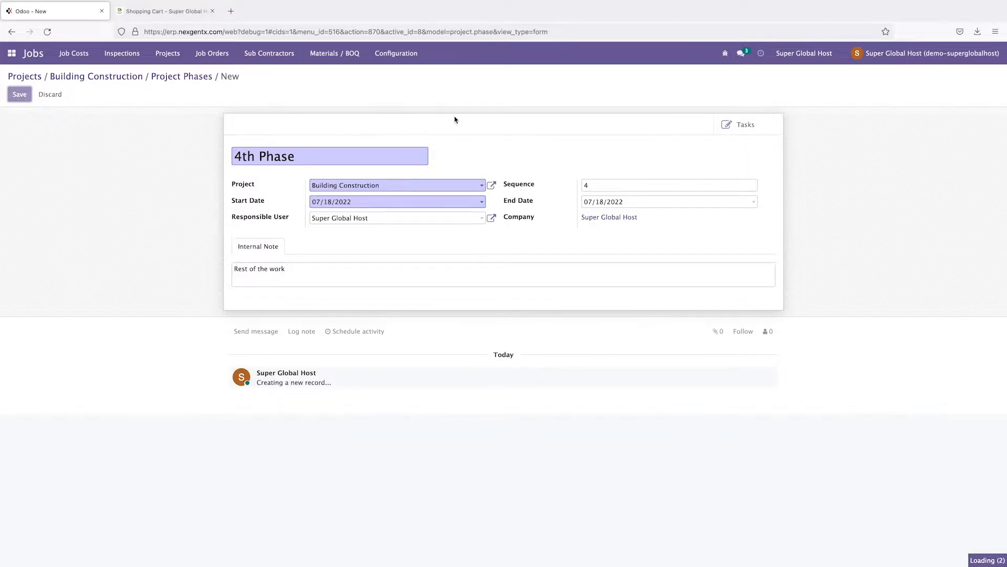
{"action": "left_click", "coordinate": [178, 79]}
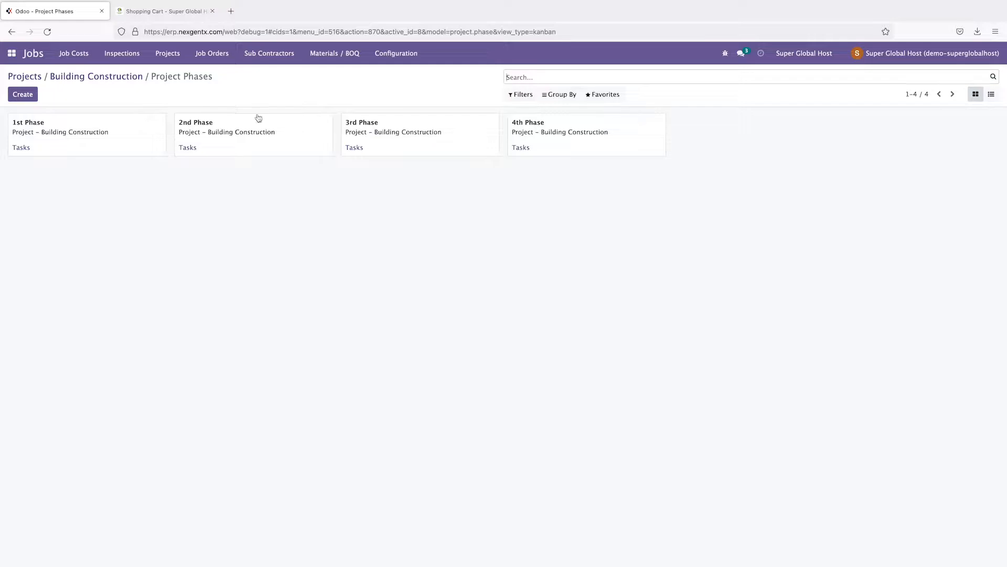
{"action": "left_click", "coordinate": [89, 77]}
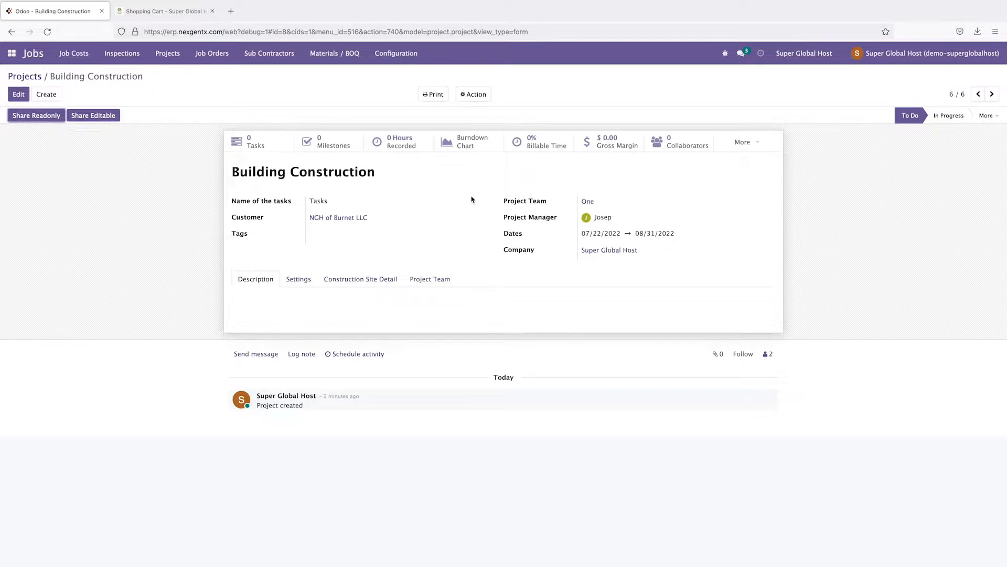
Step: Open the Job Costs menu in the top bar
{"action": "left_click", "coordinate": [73, 53]}
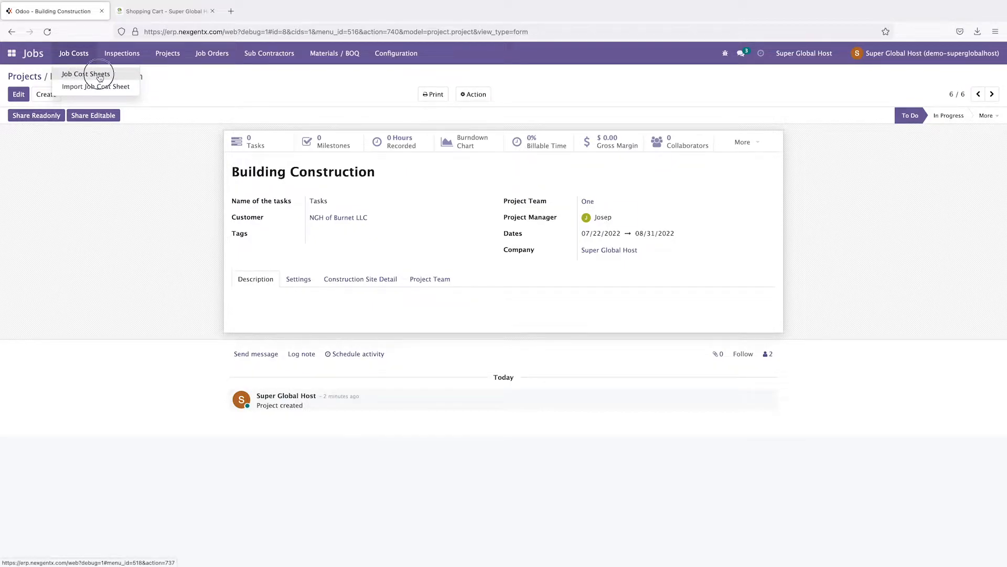
Step: Create 'Building Construction Cost Sheet' for project Building Construction with Project Team One
{"action": "left_click", "coordinate": [89, 75]}
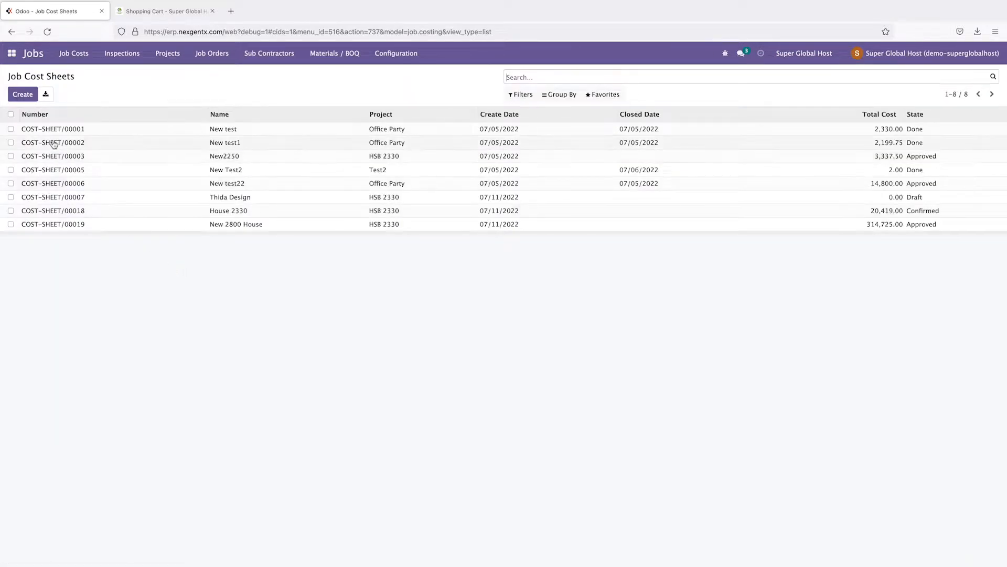
{"action": "left_click", "coordinate": [22, 95]}
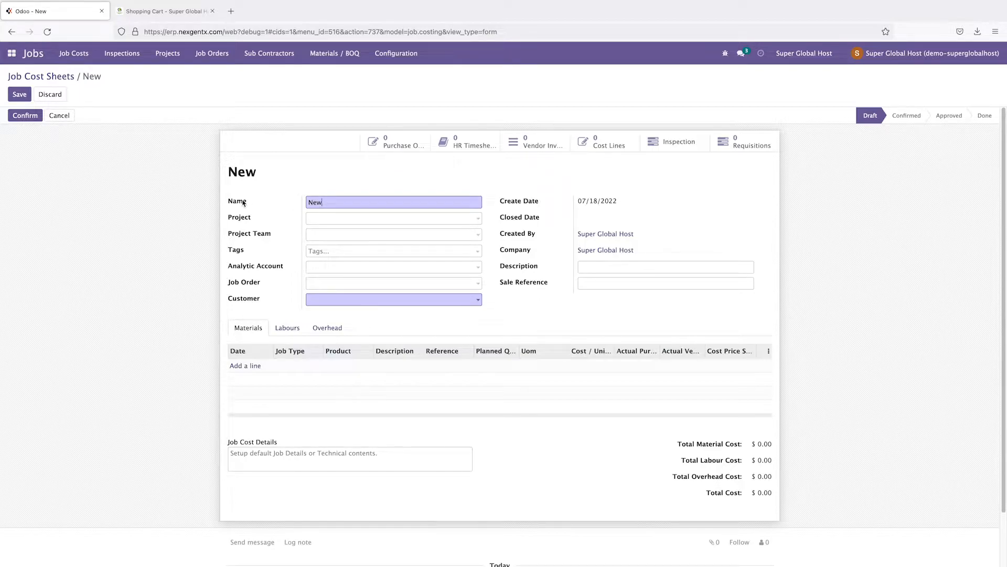
{"action": "left_click_drag", "start_coordinate": [330, 203], "coordinate": [306, 203]}
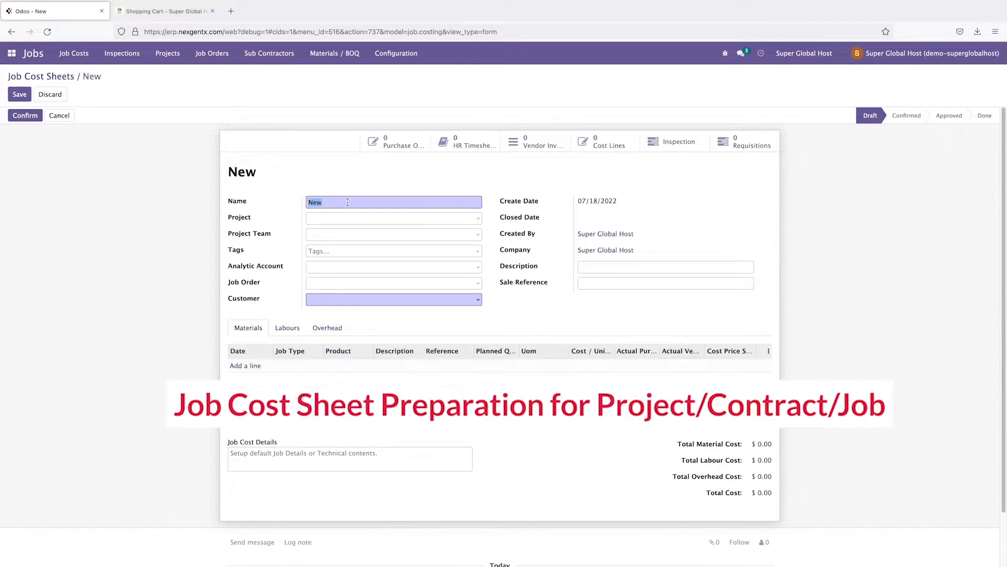
{"action": "type", "text": "B"}
{"action": "left_click", "coordinate": [341, 219]}
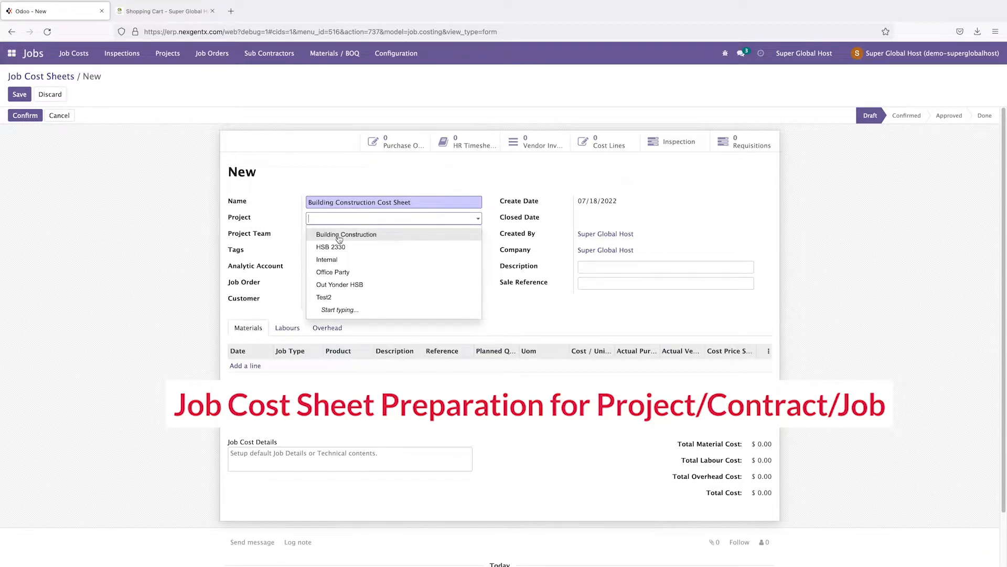
{"action": "left_click", "coordinate": [339, 238]}
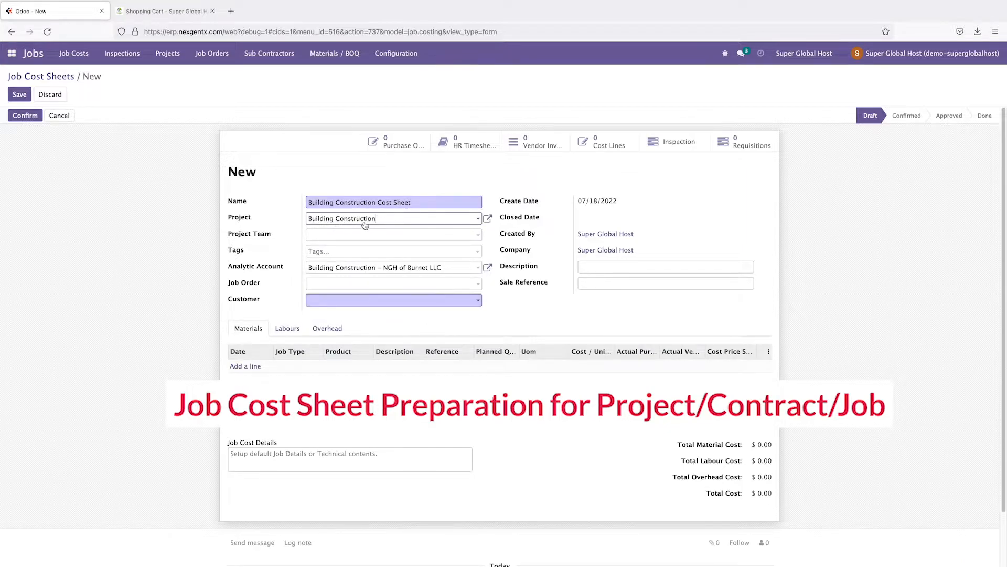
{"action": "left_click", "coordinate": [333, 238]}
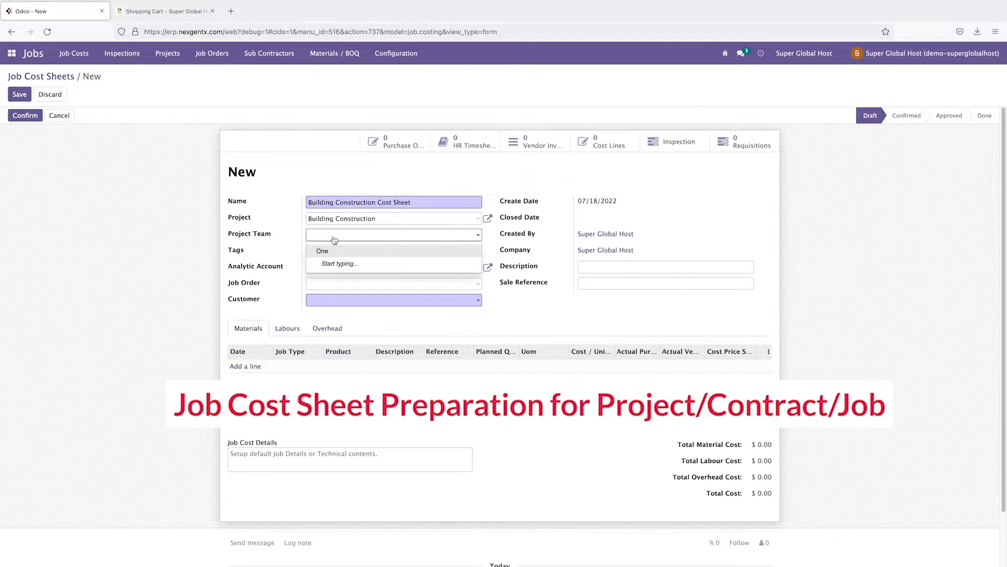
{"action": "left_click", "coordinate": [325, 253]}
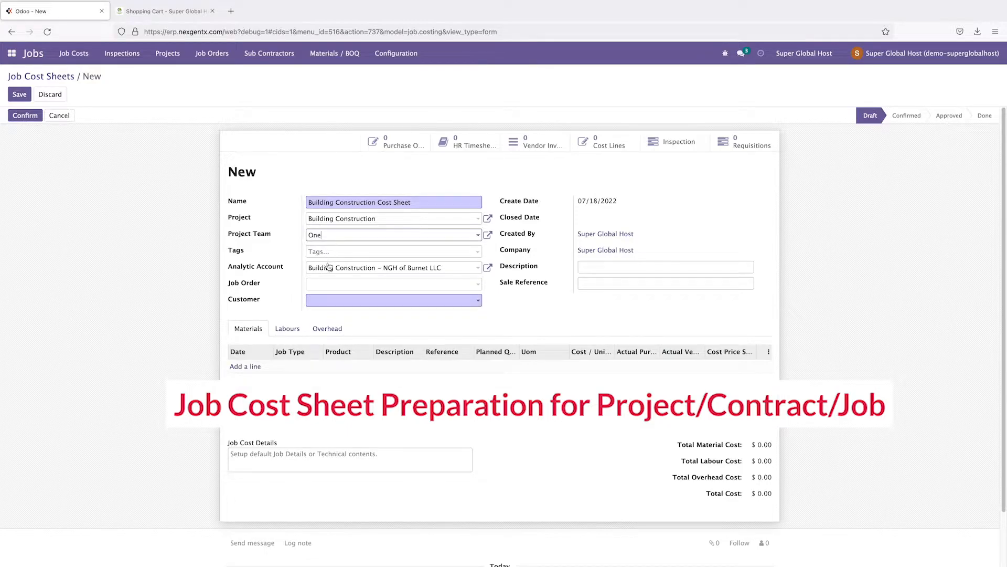
{"action": "left_click", "coordinate": [322, 307]}
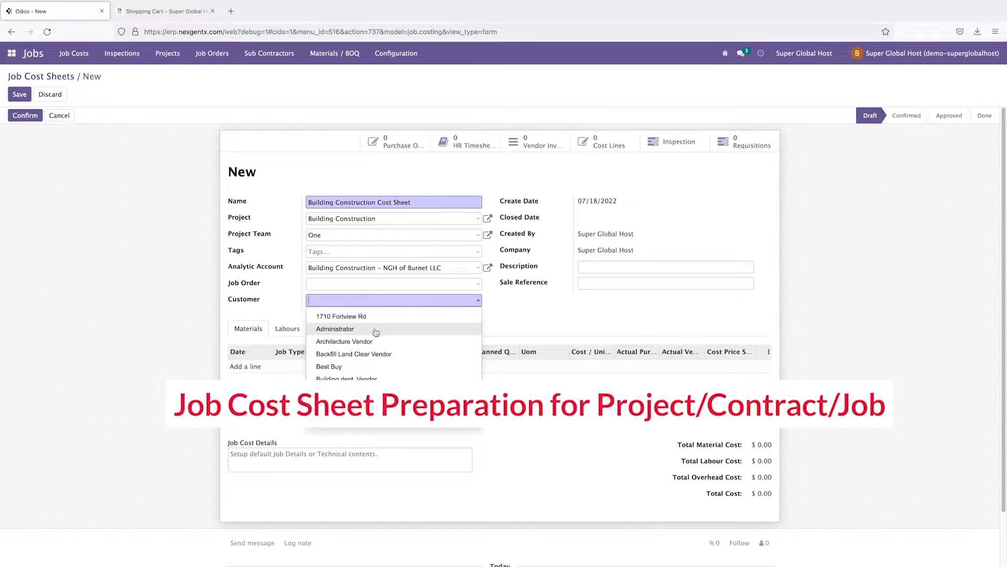
Step: Choose NGH of Burnet LLC as the cost sheet's customer via Search More
{"action": "left_click", "coordinate": [336, 404]}
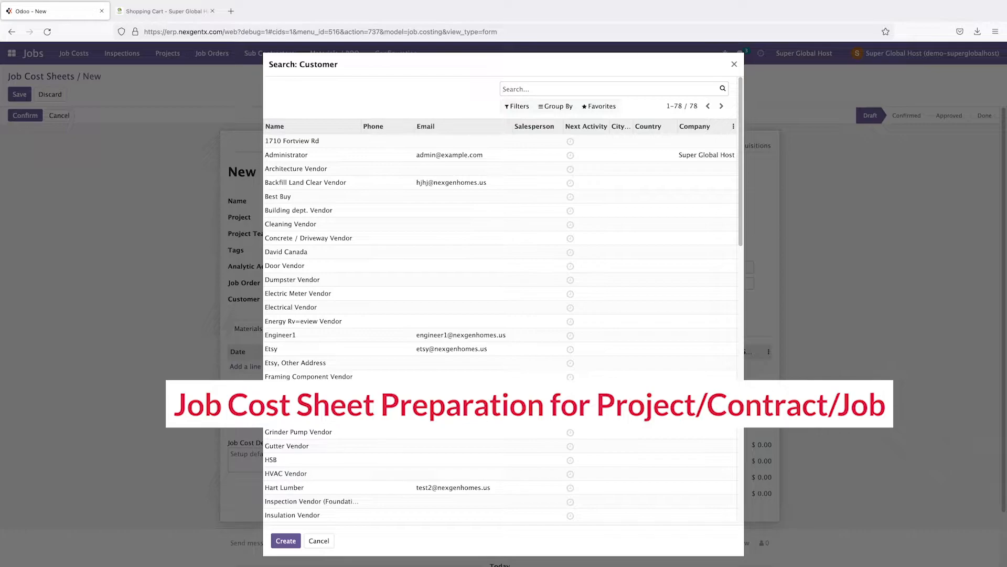
{"action": "scroll", "coordinate": [504, 299], "scroll_direction": "down", "scroll_amount": 5}
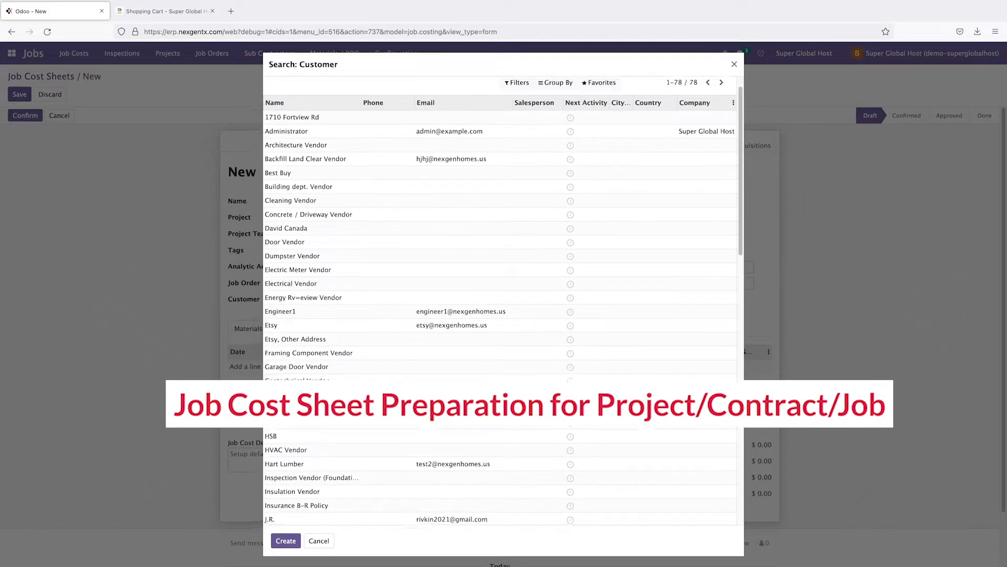
{"action": "scroll", "coordinate": [501, 299], "scroll_direction": "up", "scroll_amount": 5}
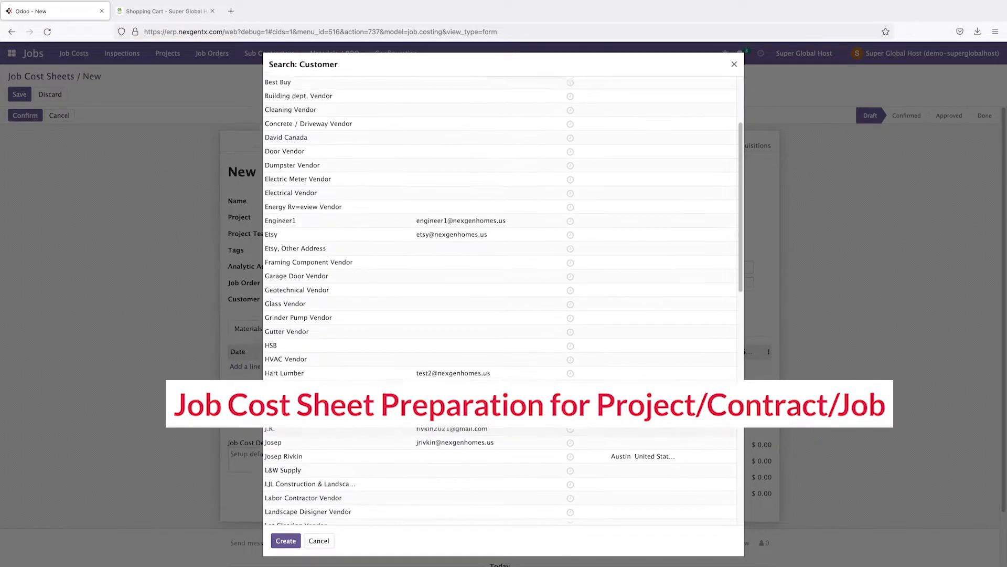
{"action": "scroll", "coordinate": [501, 299], "scroll_direction": "down", "scroll_amount": 15}
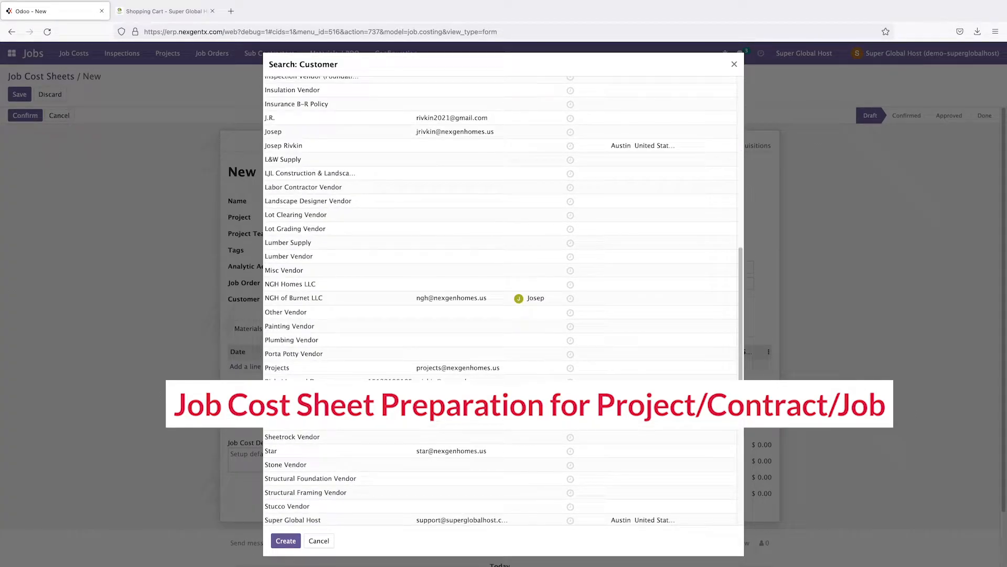
{"action": "left_click", "coordinate": [297, 298]}
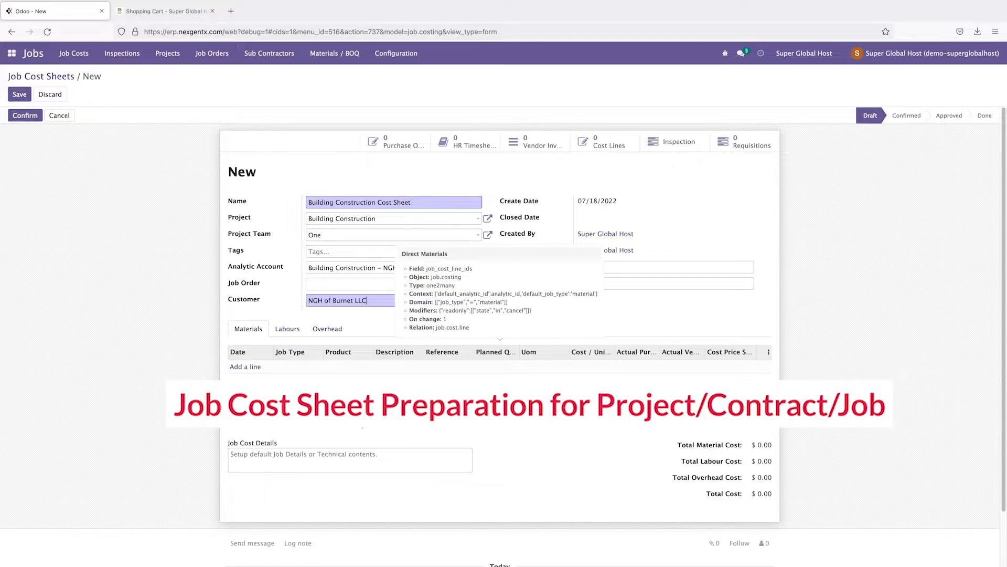
Step: Set the description to 'Building Construction' by copying the sheet name and trimming 'Cost Sheet'
{"action": "left_click", "coordinate": [597, 268]}
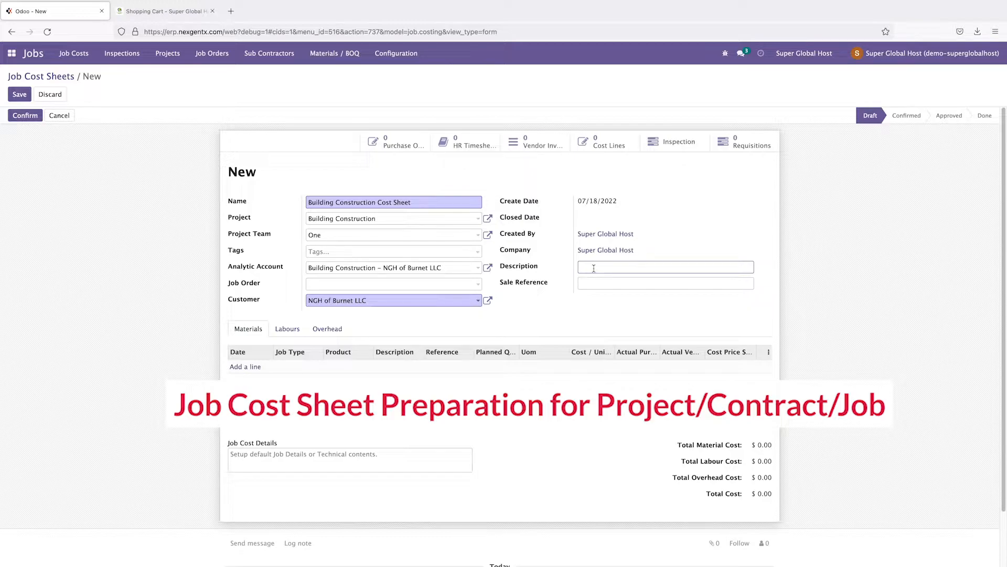
{"action": "triple_click", "coordinate": [420, 203]}
{"action": "key", "text": "ctrl+c"}
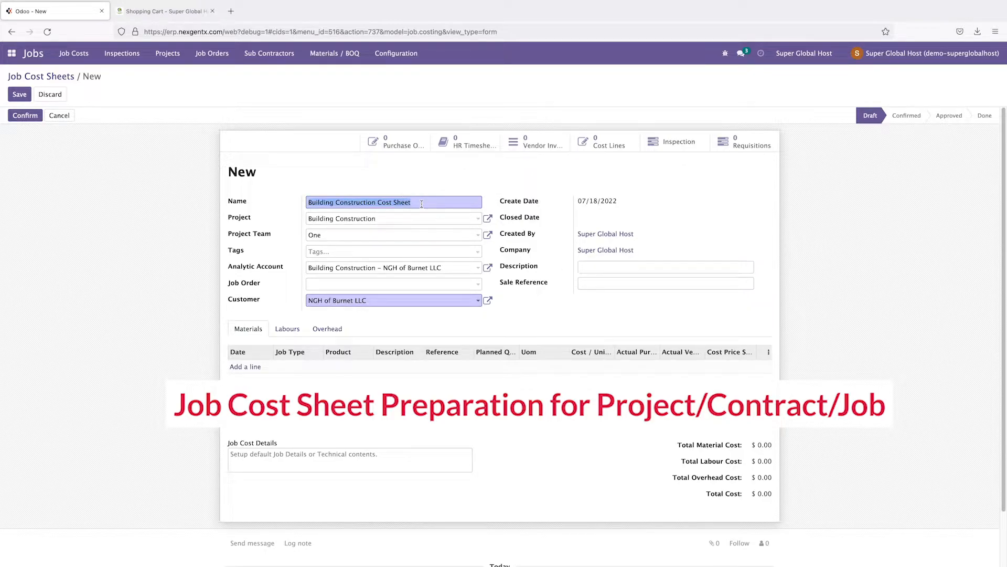
{"action": "left_click", "coordinate": [616, 266]}
{"action": "key", "text": "ctrl+v"}
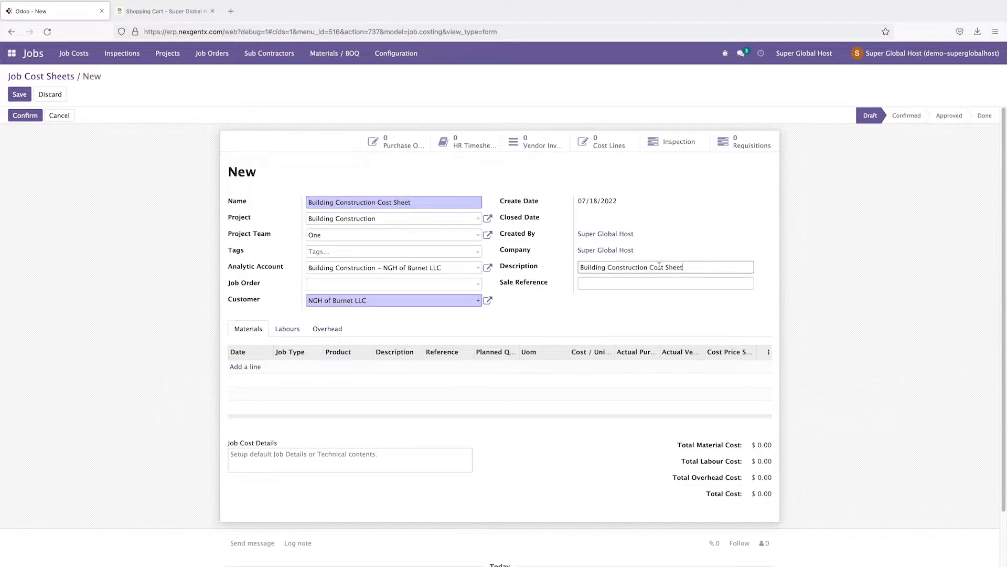
{"action": "left_click_drag", "start_coordinate": [648, 267], "coordinate": [692, 267]}
{"action": "key", "text": "BackSpace"}
Step: Preview the Labours and Overhead tabs, then add a blank line under Materials
{"action": "left_click", "coordinate": [287, 329]}
{"action": "left_click", "coordinate": [329, 331]}
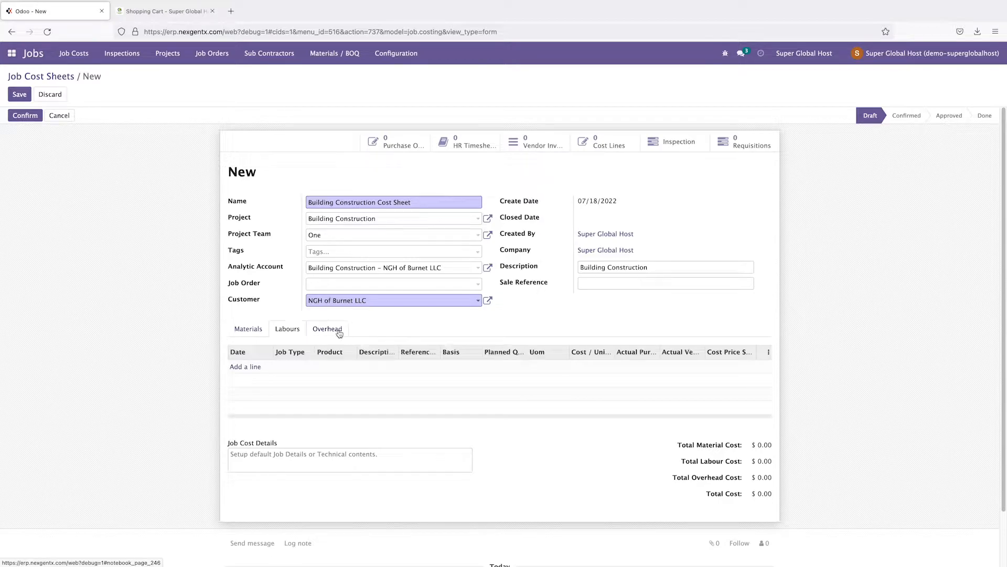
{"action": "left_click", "coordinate": [247, 332]}
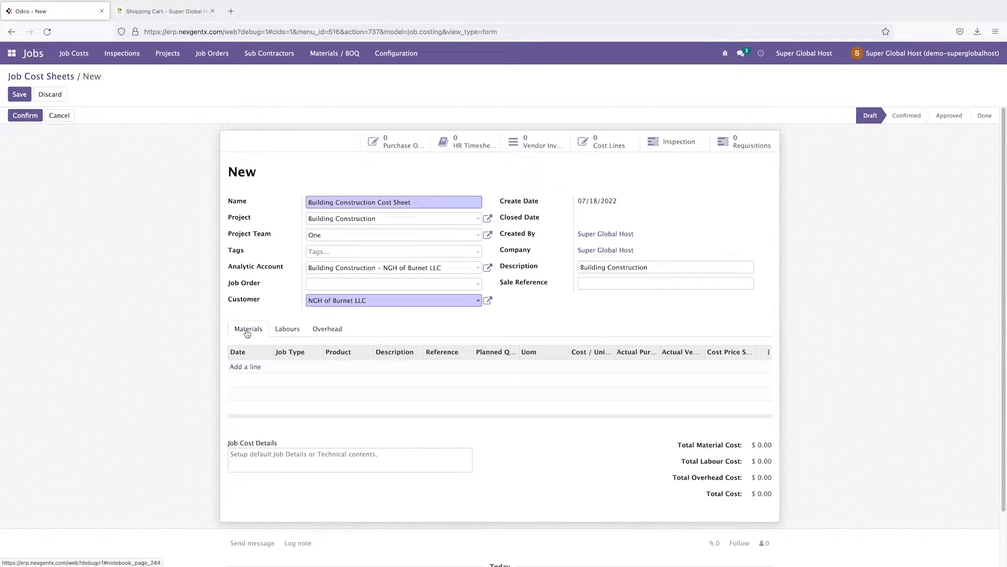
{"action": "left_click", "coordinate": [248, 369]}
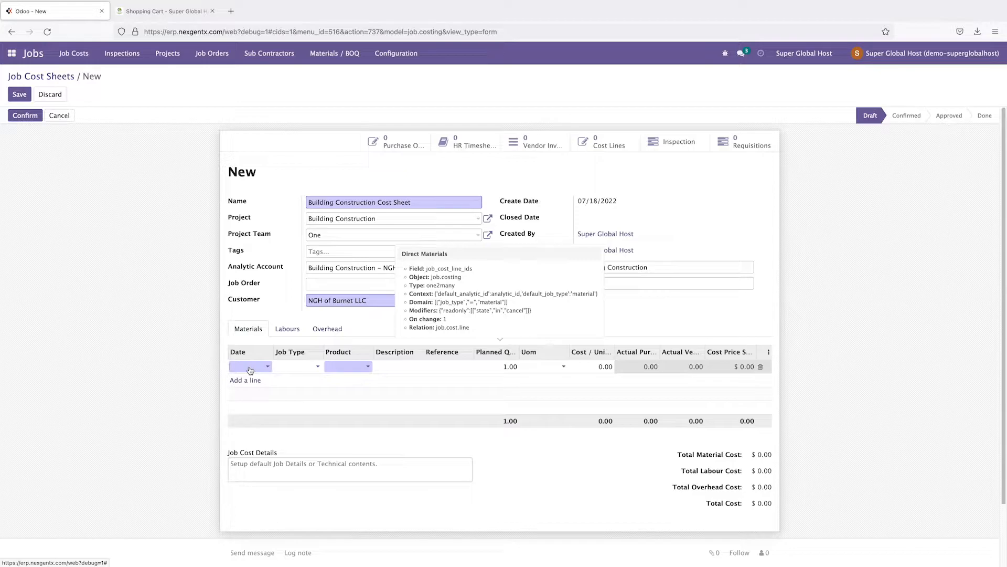
Step: Set the material line to job type Foundation, product Cement, dated 07/23/2022
{"action": "type", "text": "Cement"}
{"action": "left_click", "coordinate": [304, 371]}
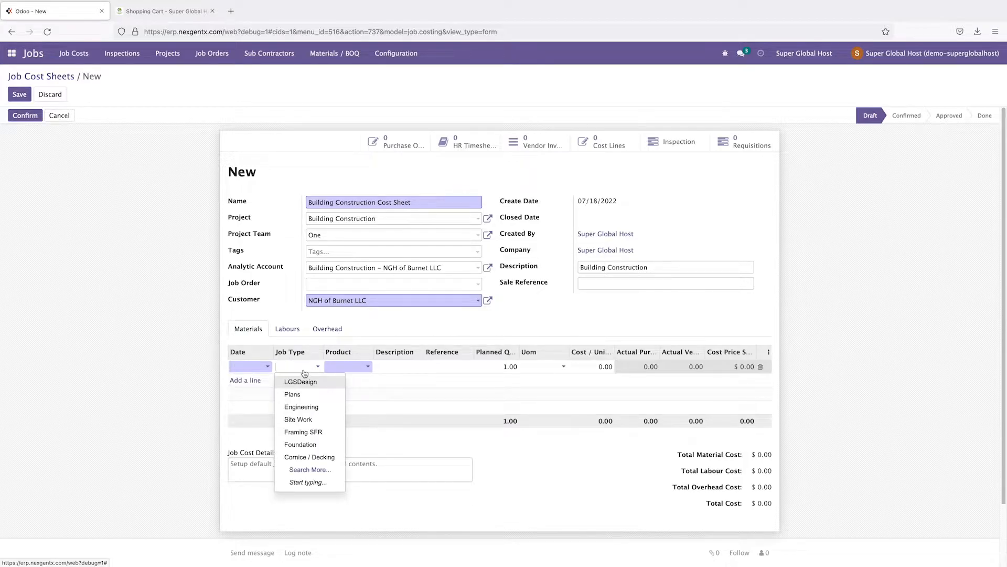
{"action": "left_click", "coordinate": [309, 444]}
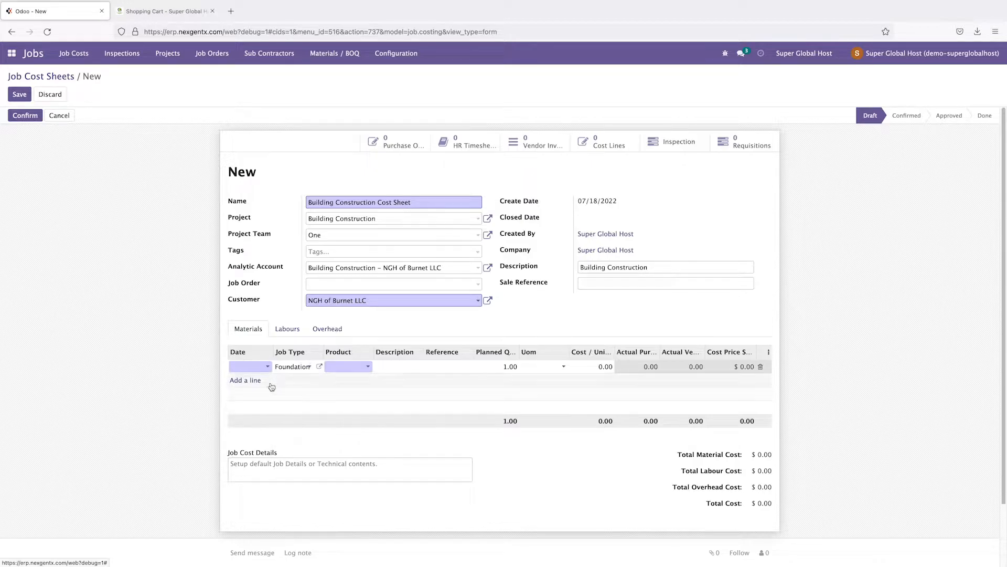
{"action": "left_click", "coordinate": [256, 368]}
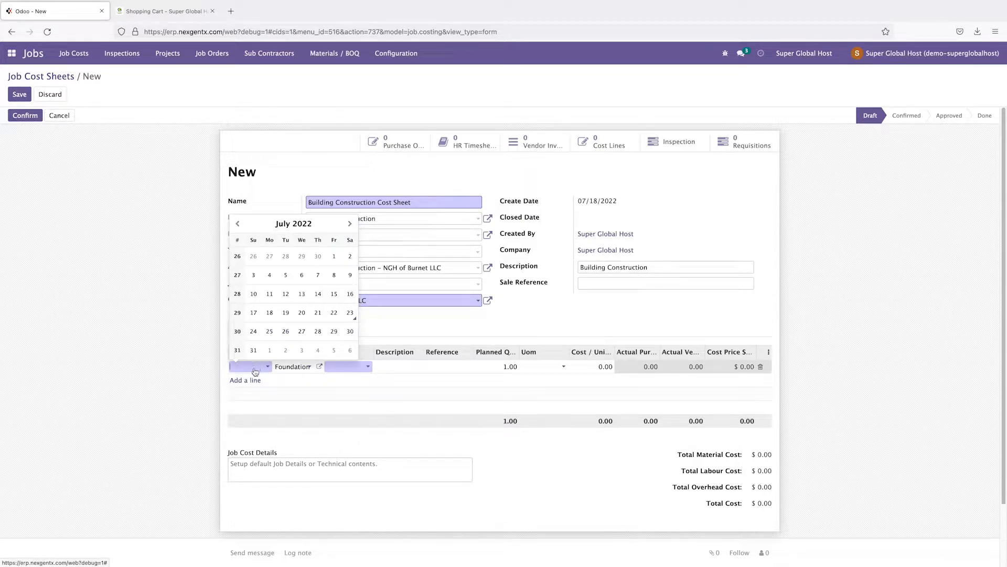
{"action": "left_click", "coordinate": [254, 372]}
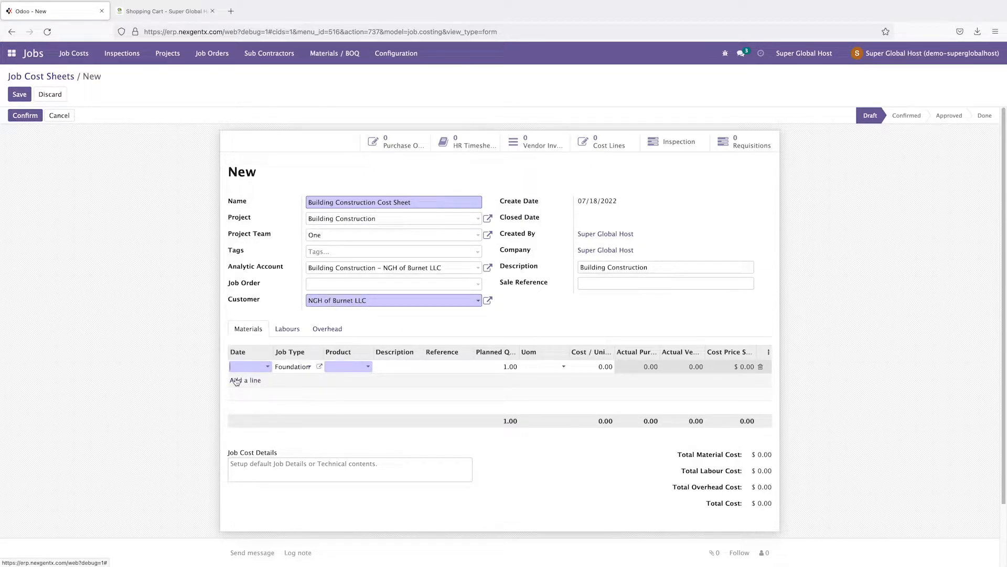
{"action": "left_click", "coordinate": [357, 368]}
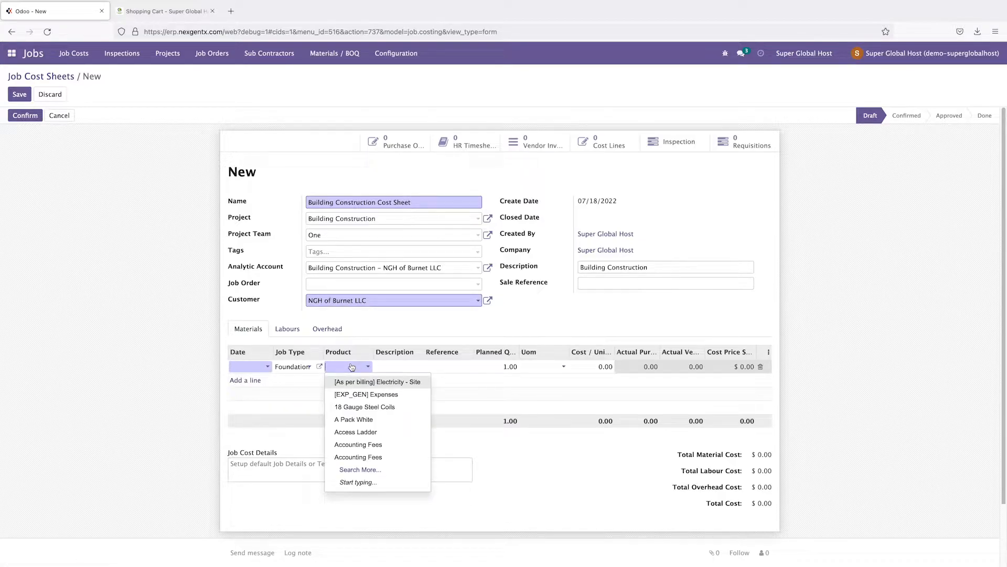
{"action": "type", "text": "Cement"}
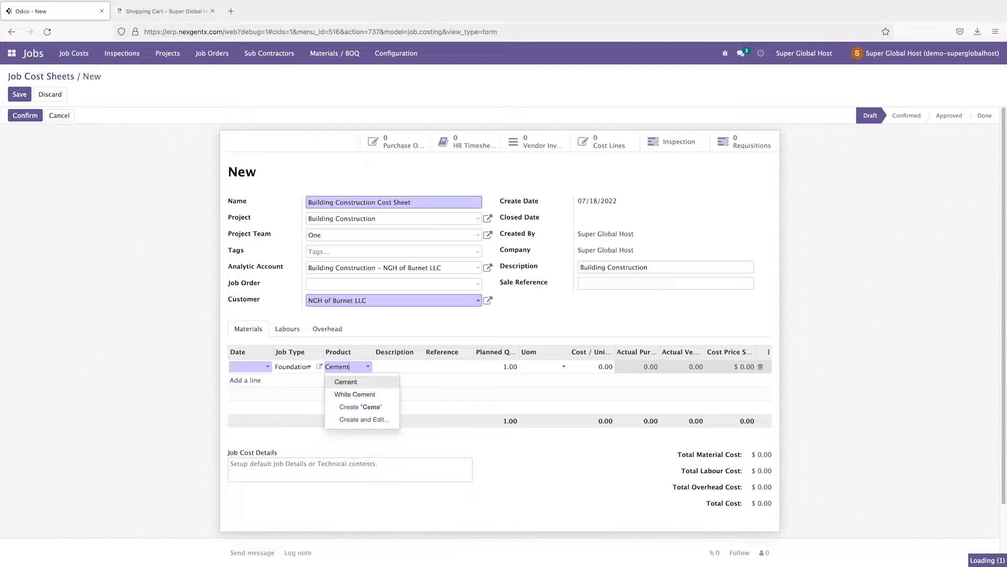
{"action": "key", "text": "Return"}
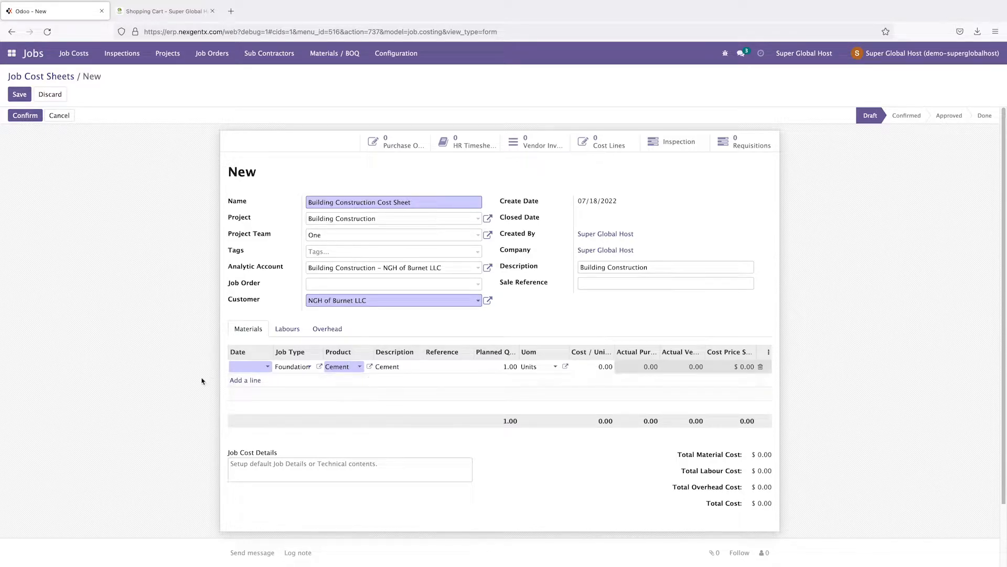
{"action": "left_click", "coordinate": [252, 368]}
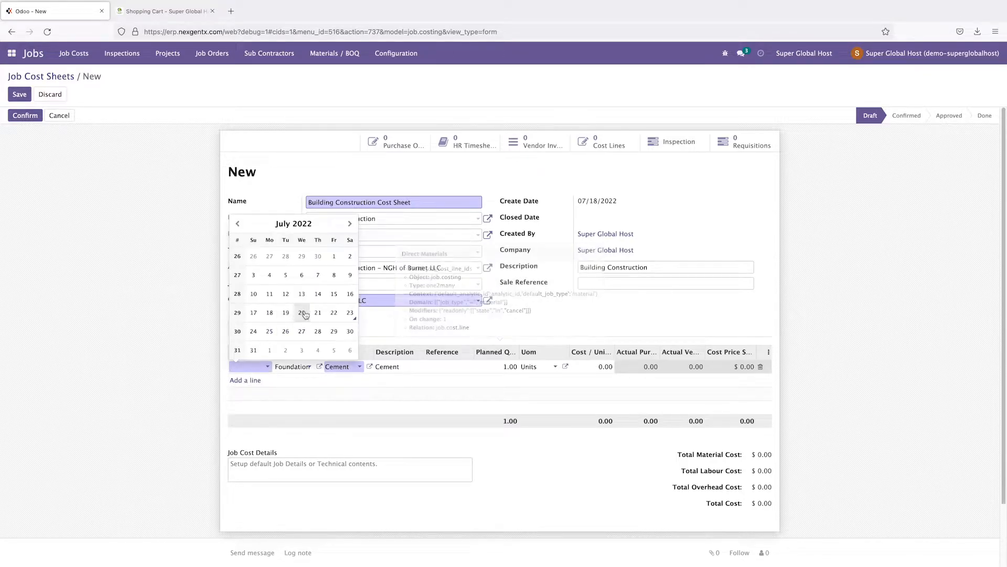
{"action": "left_click", "coordinate": [348, 313]}
Step: Enter planned quantity 100 and cost per unit 50.00 on the Cement line
{"action": "left_click", "coordinate": [439, 367]}
{"action": "left_click", "coordinate": [495, 366]}
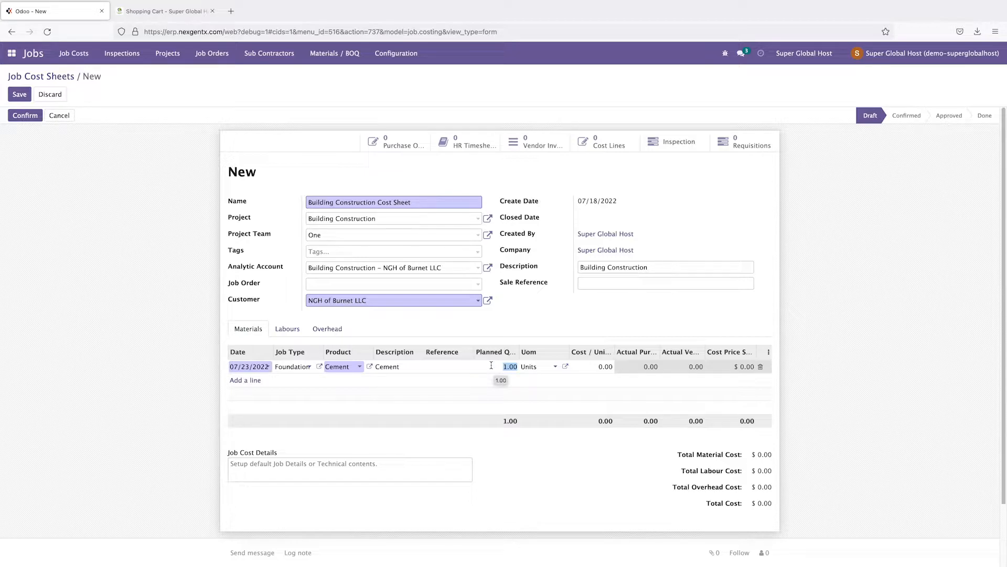
{"action": "type", "text": "1"}
{"action": "left_click", "coordinate": [540, 325]}
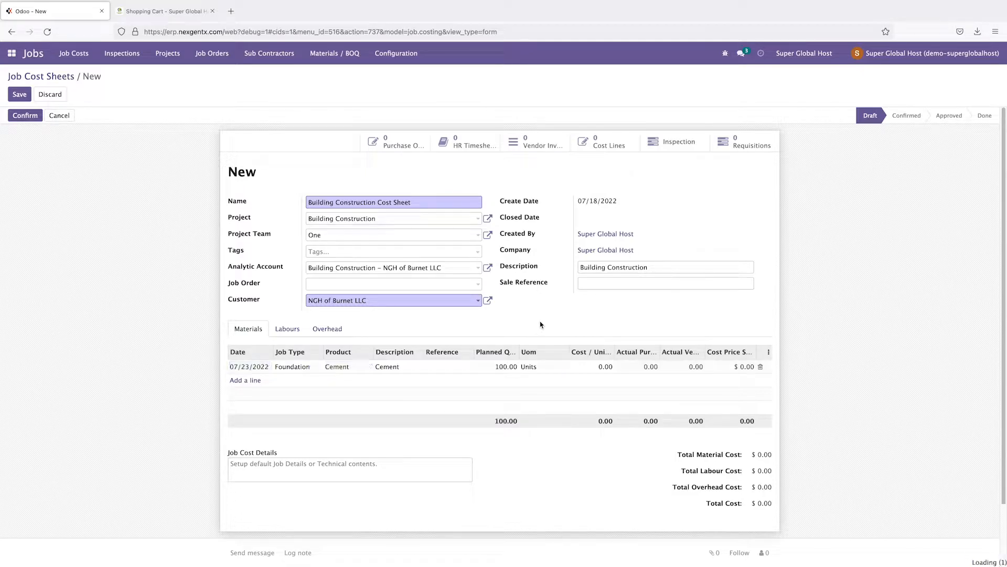
{"action": "left_click", "coordinate": [604, 367]}
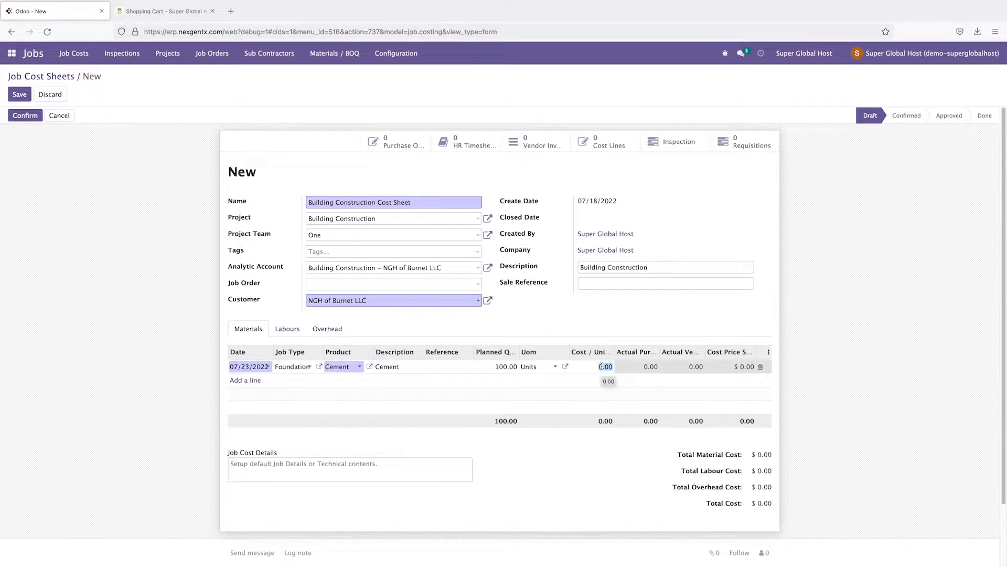
{"action": "type", "text": "50"}
{"action": "left_click", "coordinate": [665, 315]}
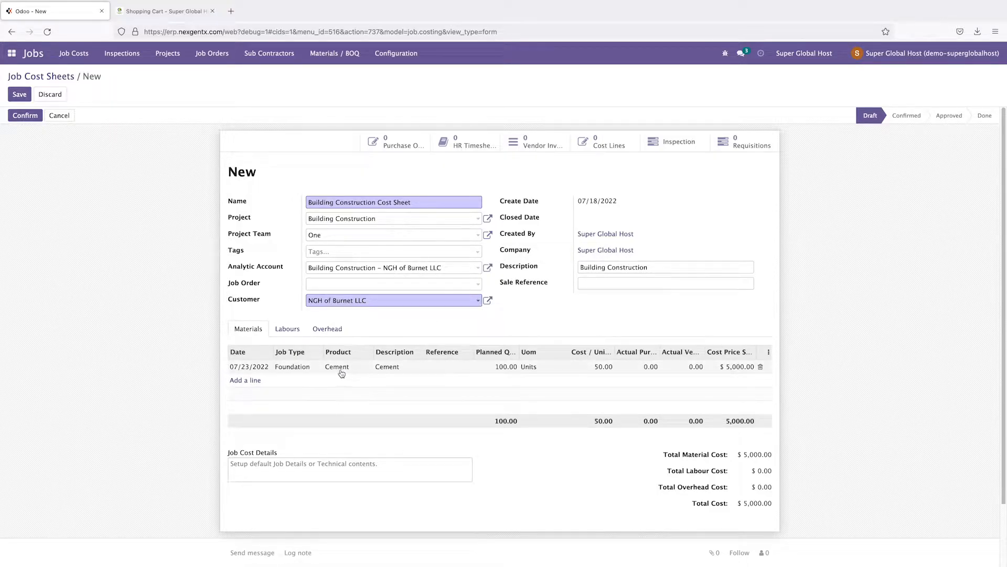
Step: Add a second material line with the Rod product
{"action": "left_click", "coordinate": [245, 380]}
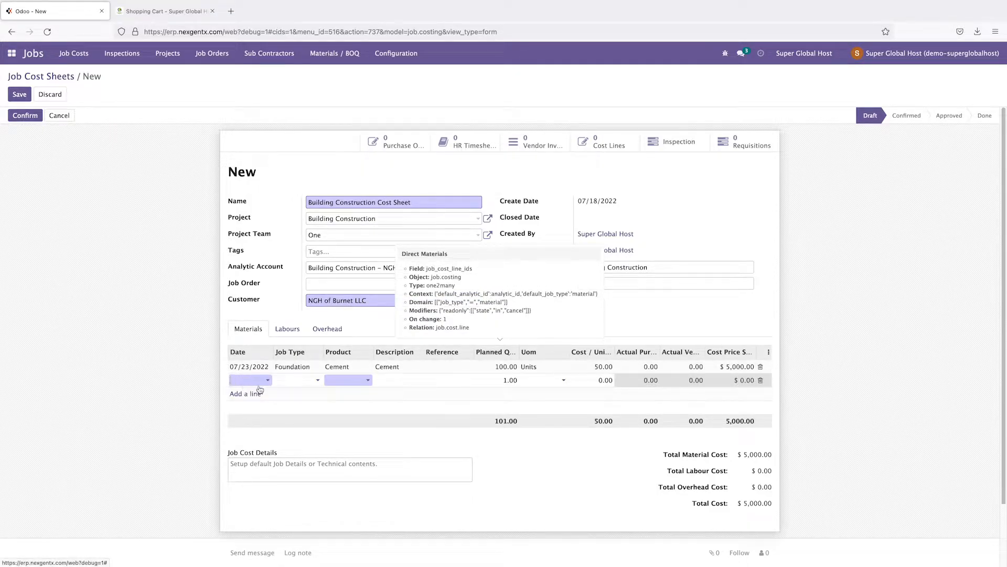
{"action": "left_click", "coordinate": [346, 382]}
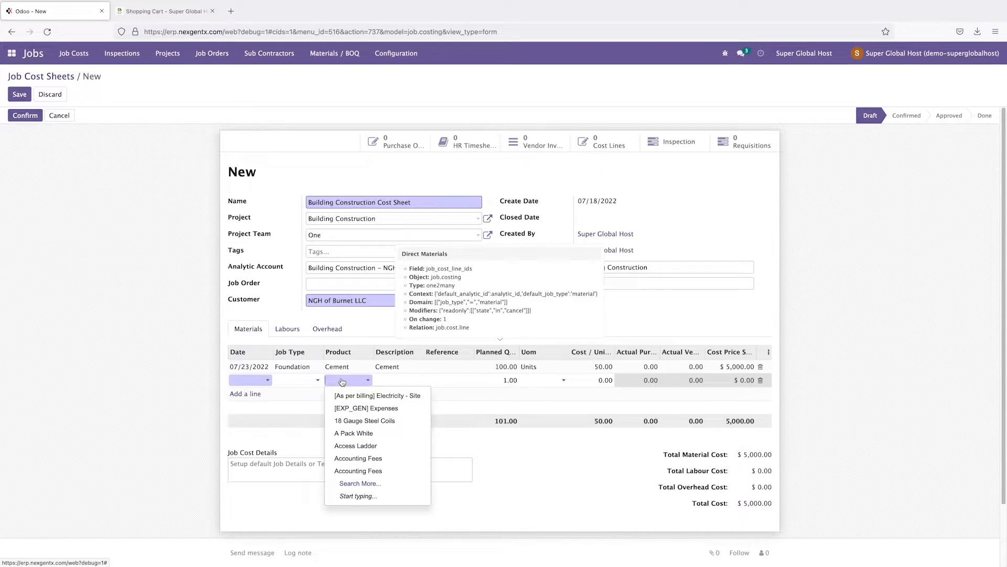
{"action": "type", "text": "Brea"}
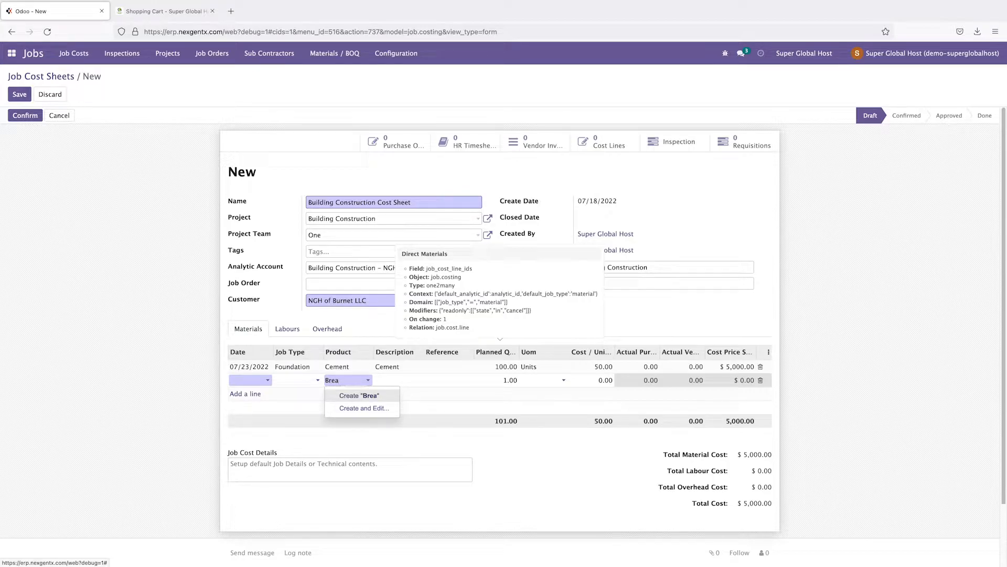
{"action": "key", "text": "BackSpace"}
{"action": "key", "text": "BackSpace"}
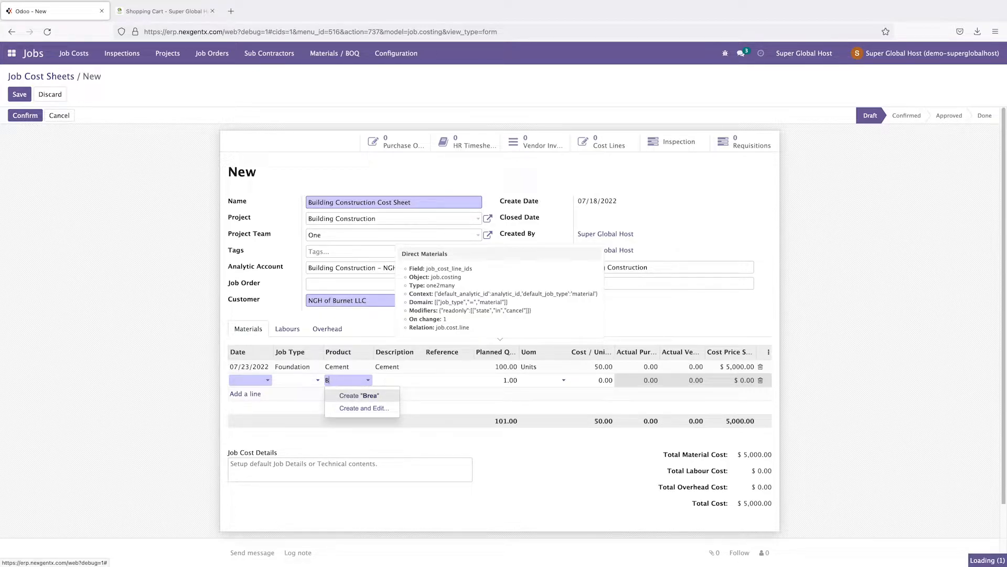
{"action": "type", "text": "Ro"}
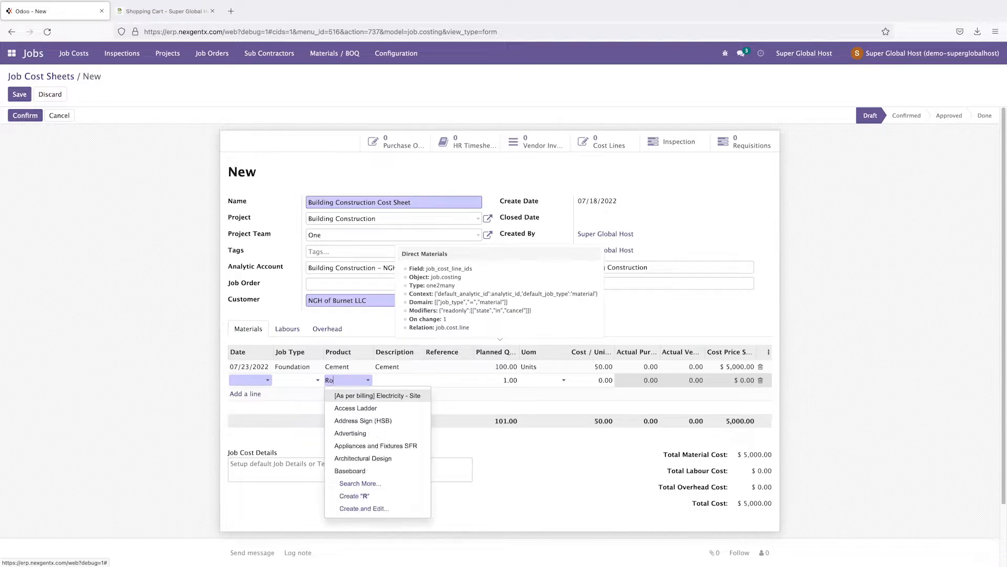
{"action": "type", "text": "d"}
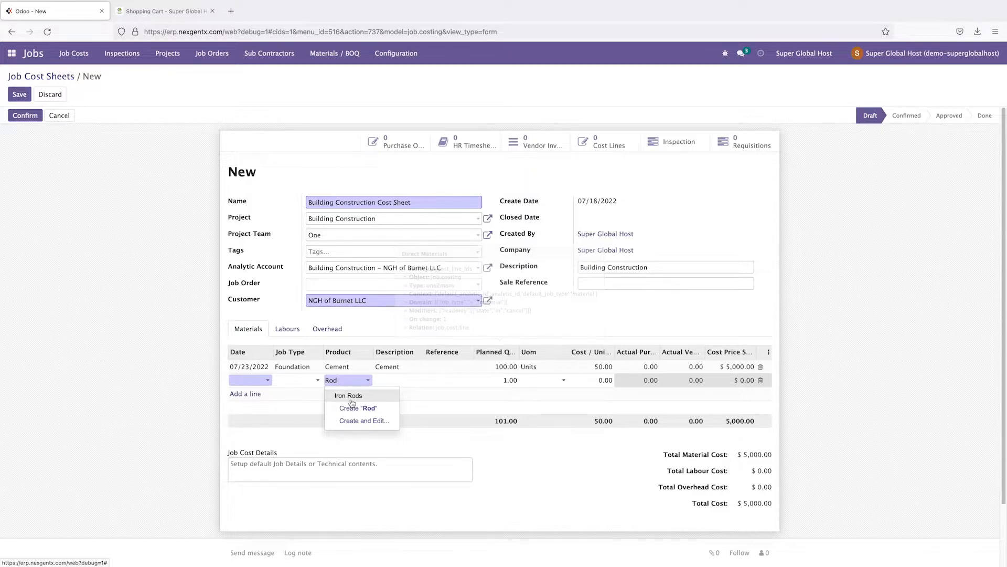
{"action": "left_click", "coordinate": [366, 411]}
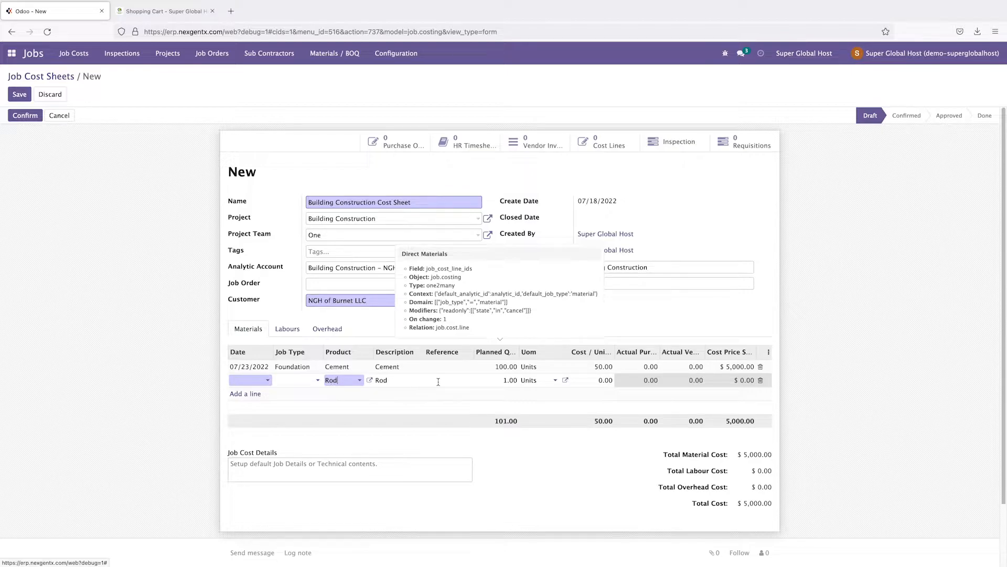
Step: Give the Rod line 50 planned units, date 07/23/2022 and job type Foundation
{"action": "left_click", "coordinate": [507, 380]}
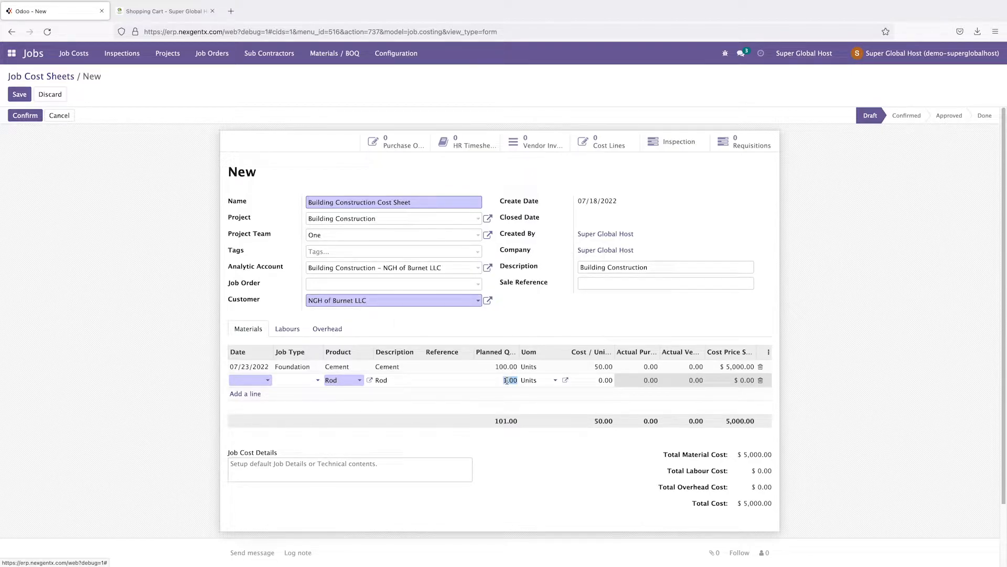
{"action": "type", "text": "50"}
{"action": "left_click", "coordinate": [258, 381]}
{"action": "left_click", "coordinate": [337, 334]}
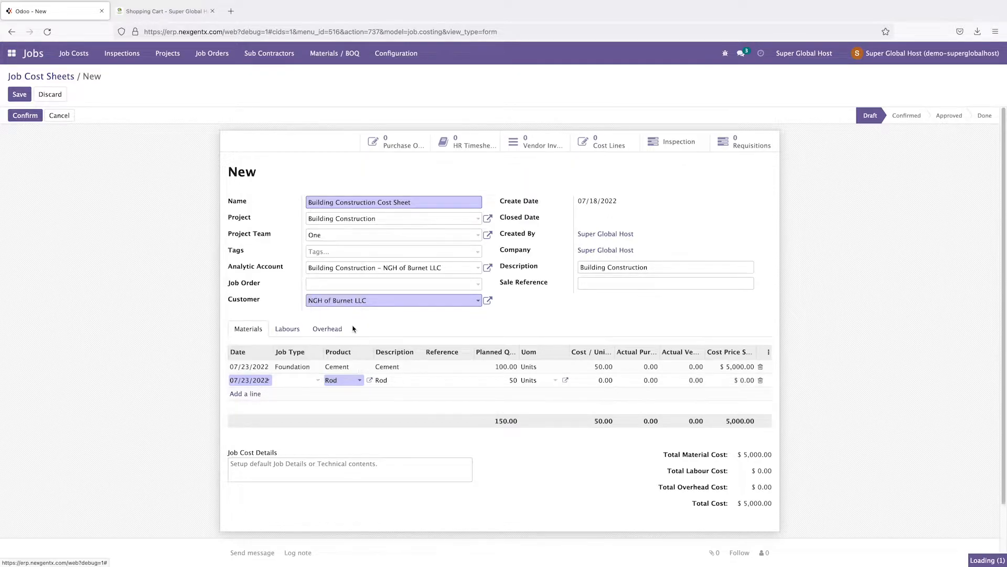
{"action": "left_click", "coordinate": [304, 382]}
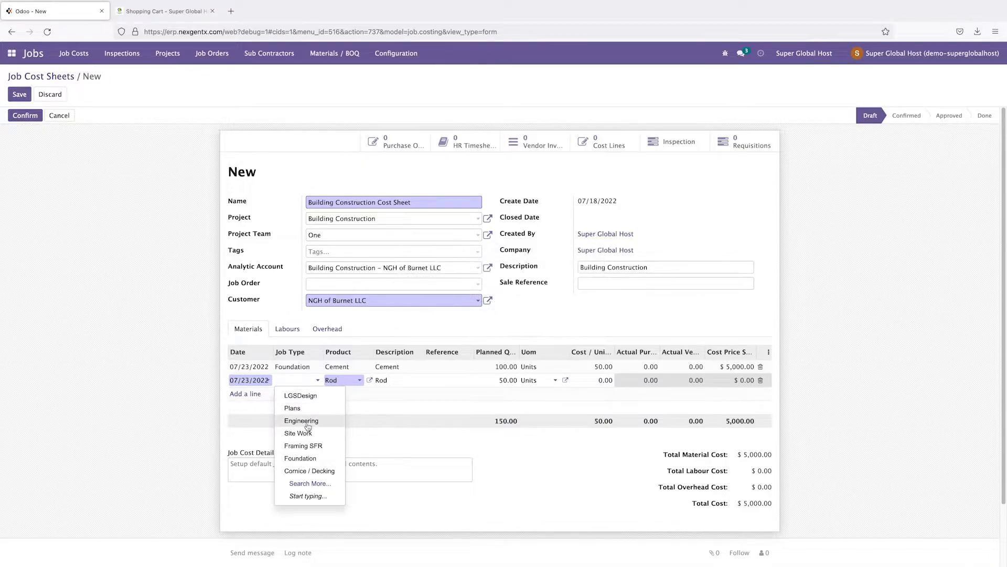
{"action": "left_click", "coordinate": [308, 459]}
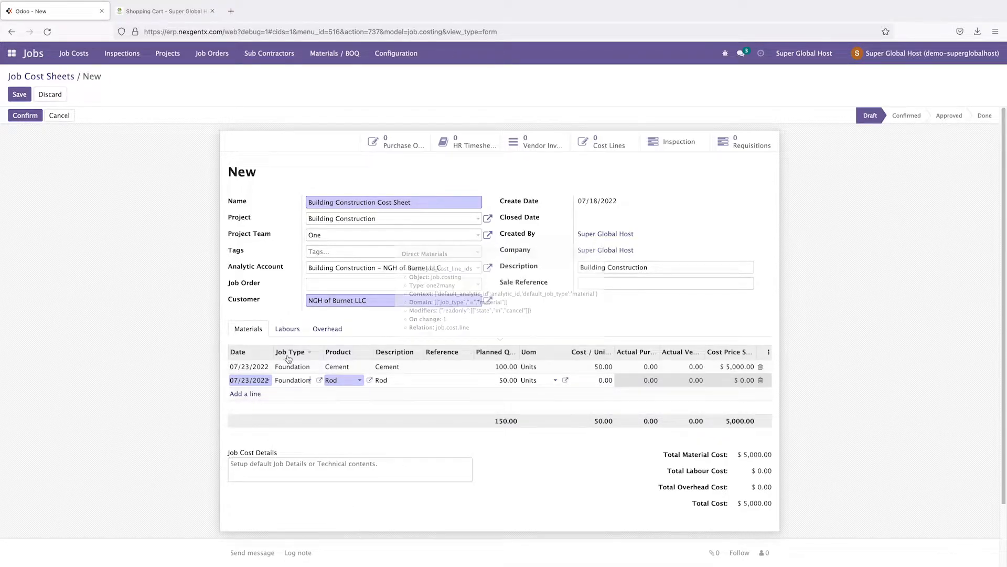
{"action": "left_click", "coordinate": [386, 61]}
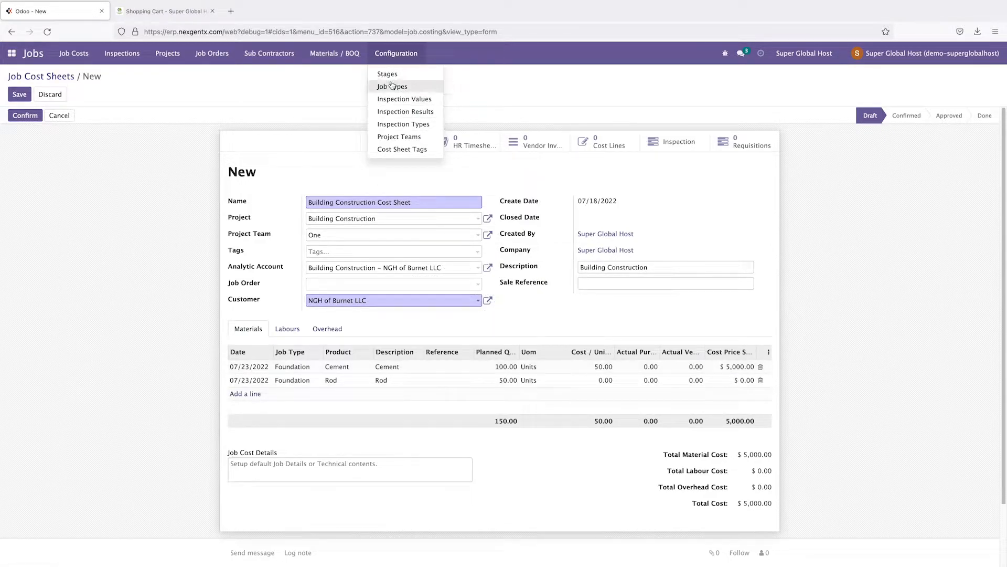
Step: Set the Rod line's cost per unit to 80, making it $4,000.00
{"action": "left_click", "coordinate": [140, 355]}
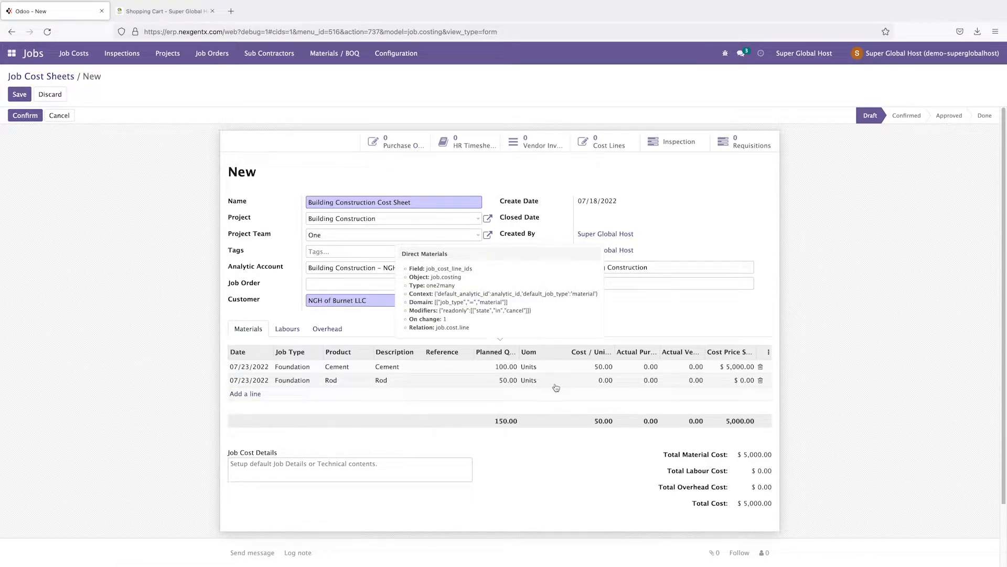
{"action": "left_click", "coordinate": [604, 380]}
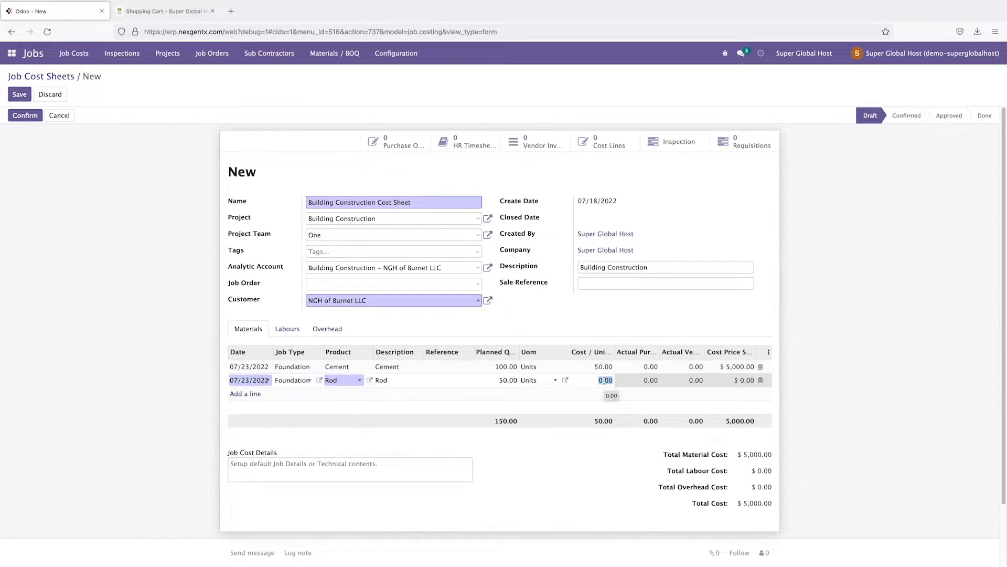
{"action": "type", "text": "80"}
{"action": "left_click", "coordinate": [684, 310]}
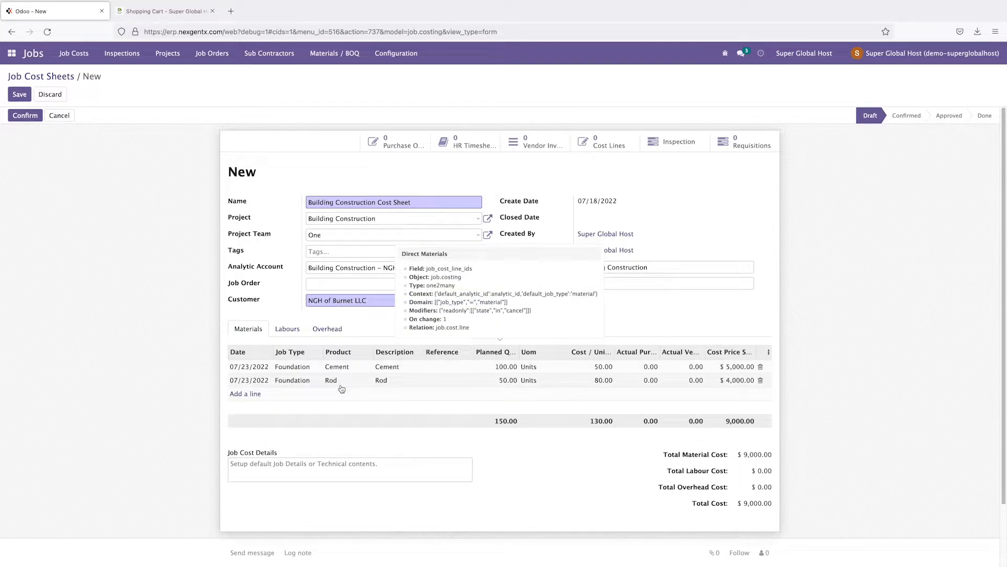
Step: Add a new line on the Labours tab, discarding an unfinished first attempt
{"action": "left_click", "coordinate": [287, 330]}
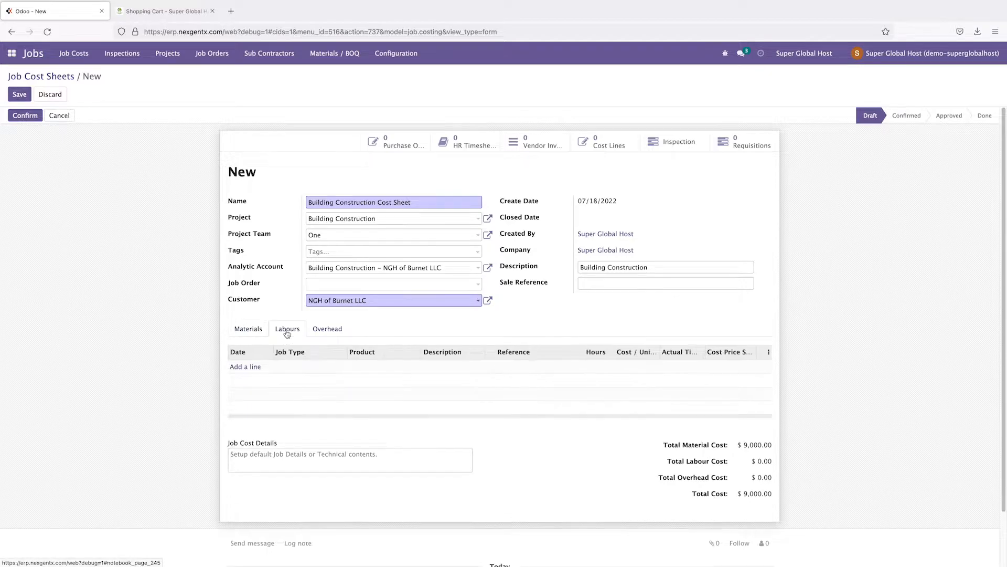
{"action": "left_click", "coordinate": [253, 367]}
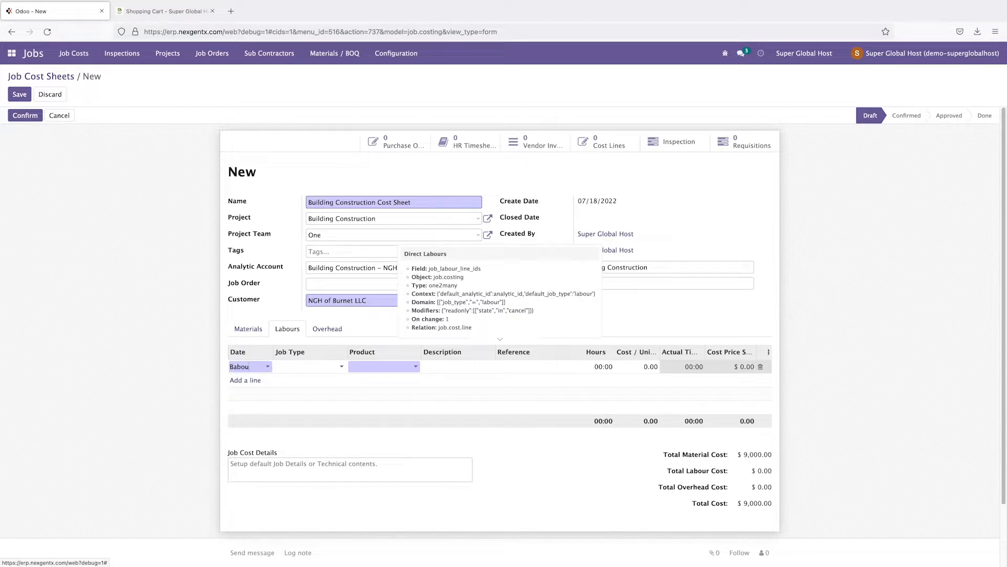
{"action": "key", "text": "BackSpace"}
{"action": "key", "text": "BackSpace"}
{"action": "key", "text": "BackSpace"}
{"action": "key", "text": "BackSpace"}
{"action": "key", "text": "BackSpace"}
{"action": "type", "text": "Labo"}
{"action": "left_click", "coordinate": [93, 407]}
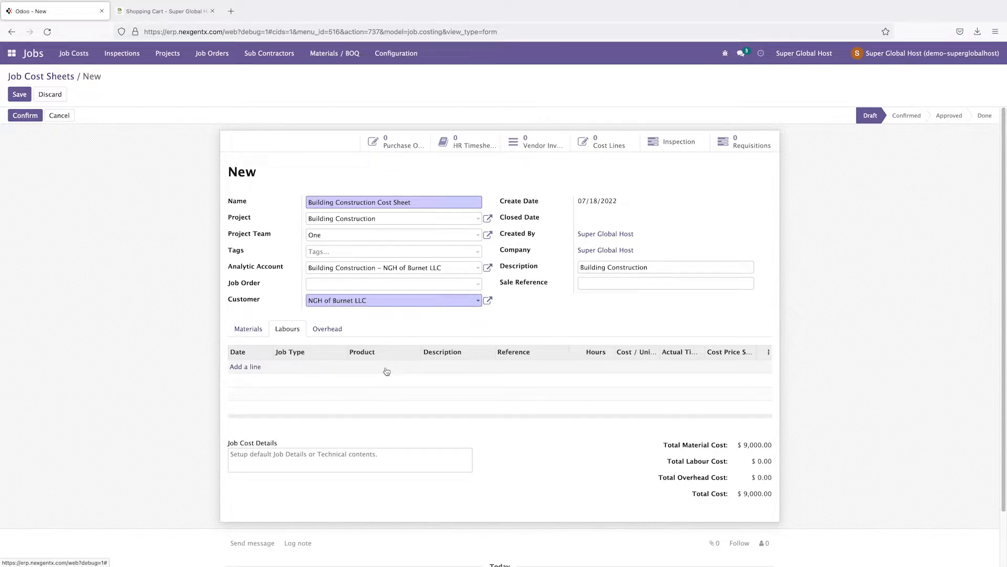
{"action": "left_click", "coordinate": [246, 367]}
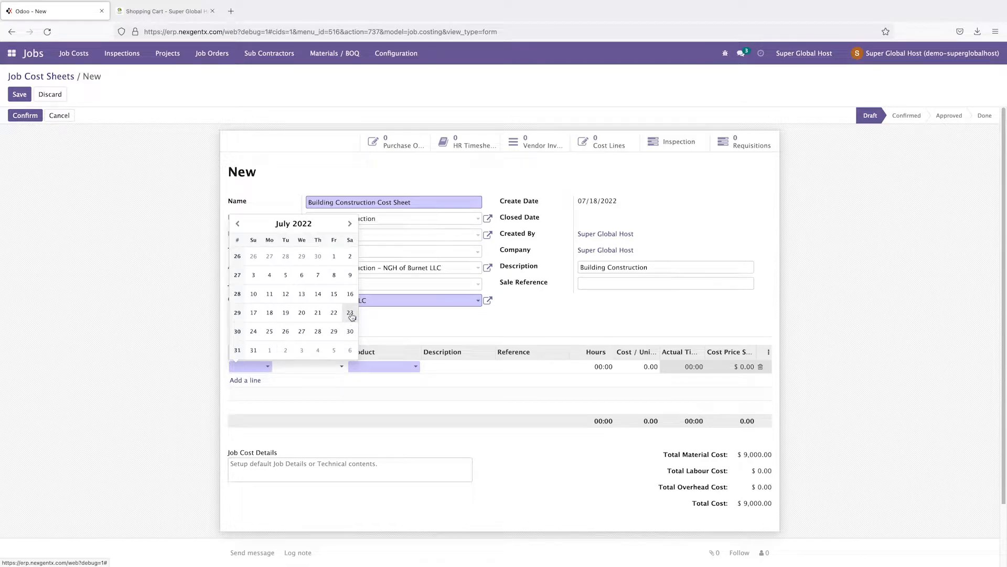
Step: Date the labour line 07/23/2022 and set its job type to Project Management
{"action": "left_click", "coordinate": [346, 318]}
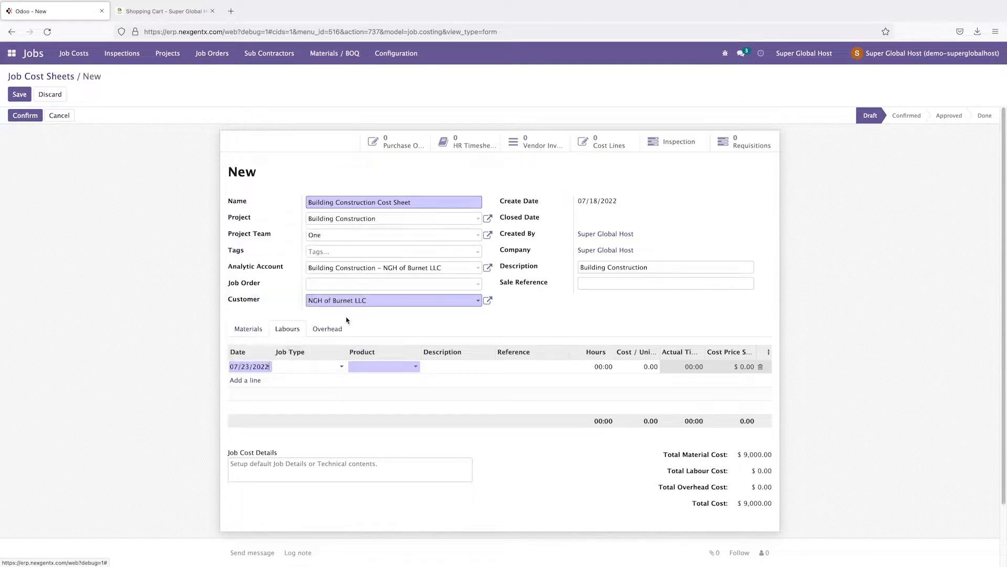
{"action": "left_click", "coordinate": [304, 367]}
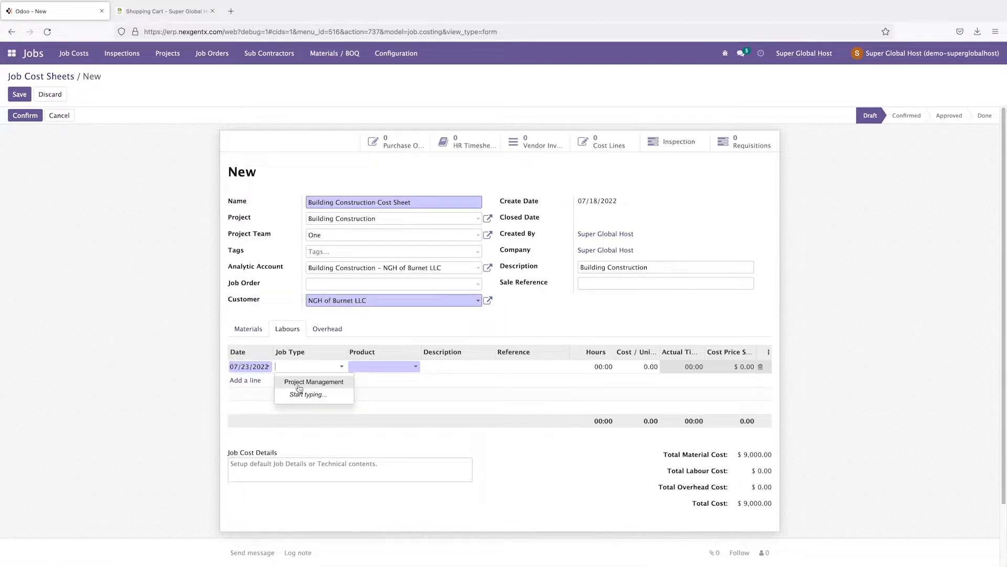
{"action": "left_click", "coordinate": [304, 366]}
{"action": "left_click", "coordinate": [304, 371]}
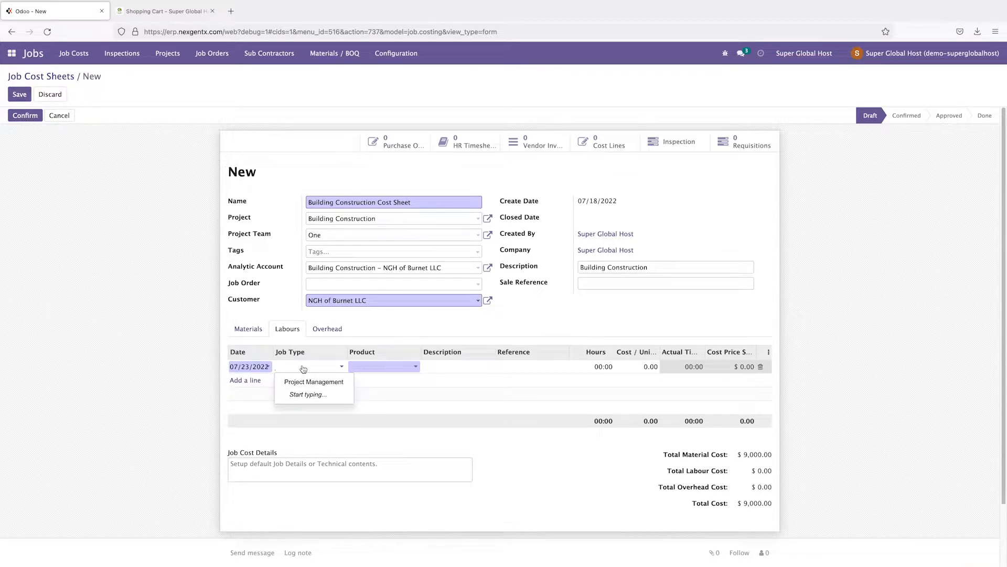
{"action": "type", "text": "fo"}
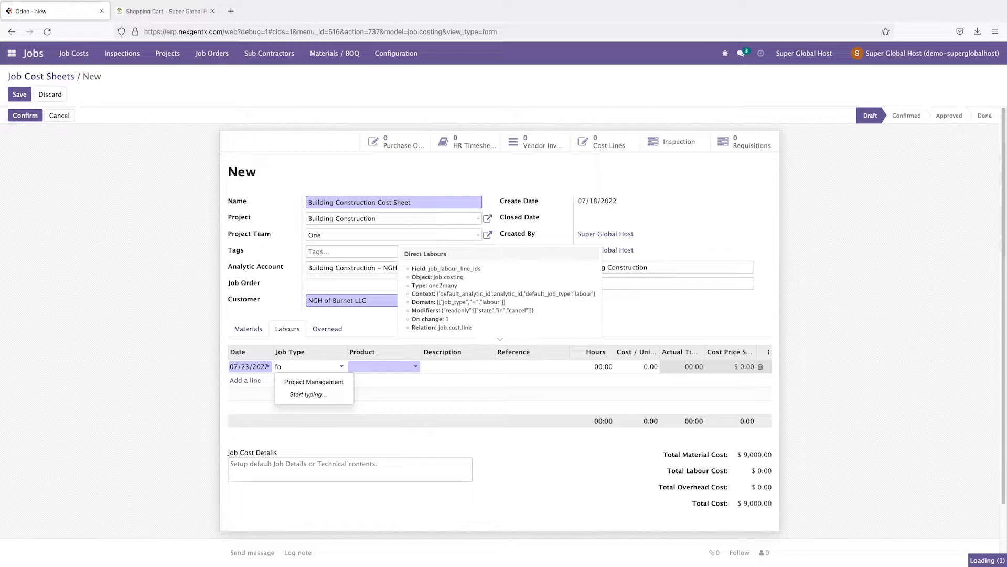
{"action": "key", "text": "BackSpace"}
{"action": "key", "text": "BackSpace"}
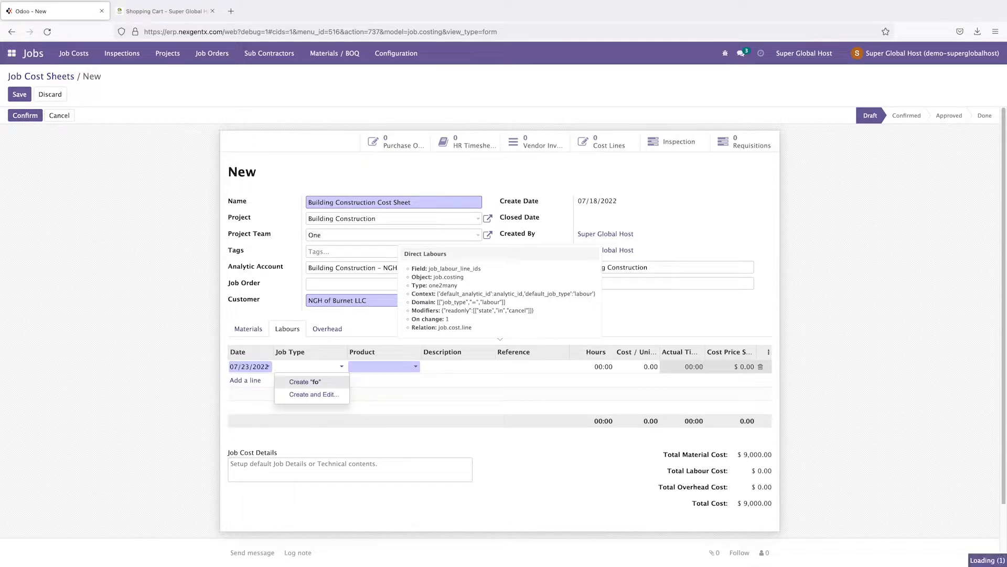
{"action": "left_click", "coordinate": [306, 378]}
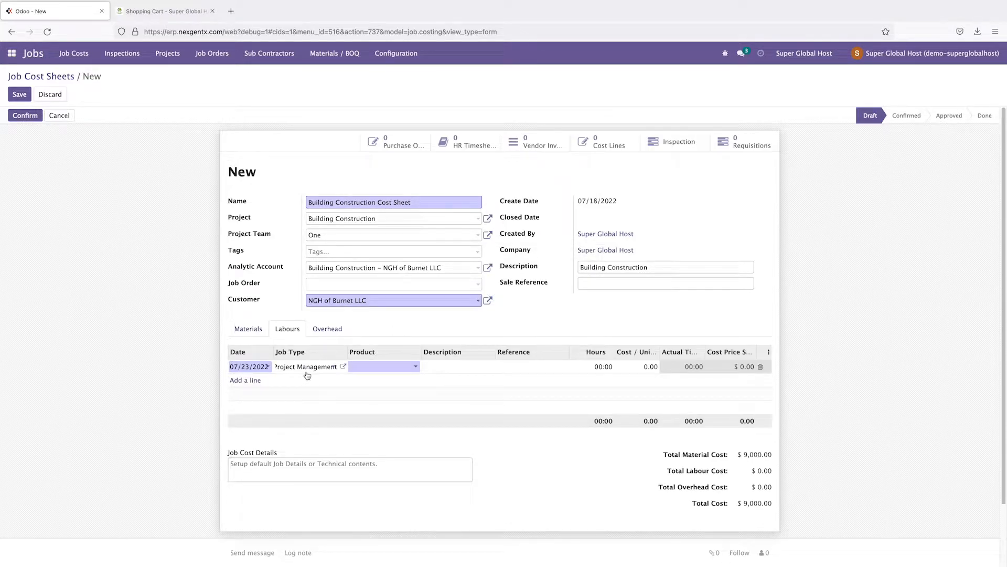
{"action": "left_click", "coordinate": [343, 367]}
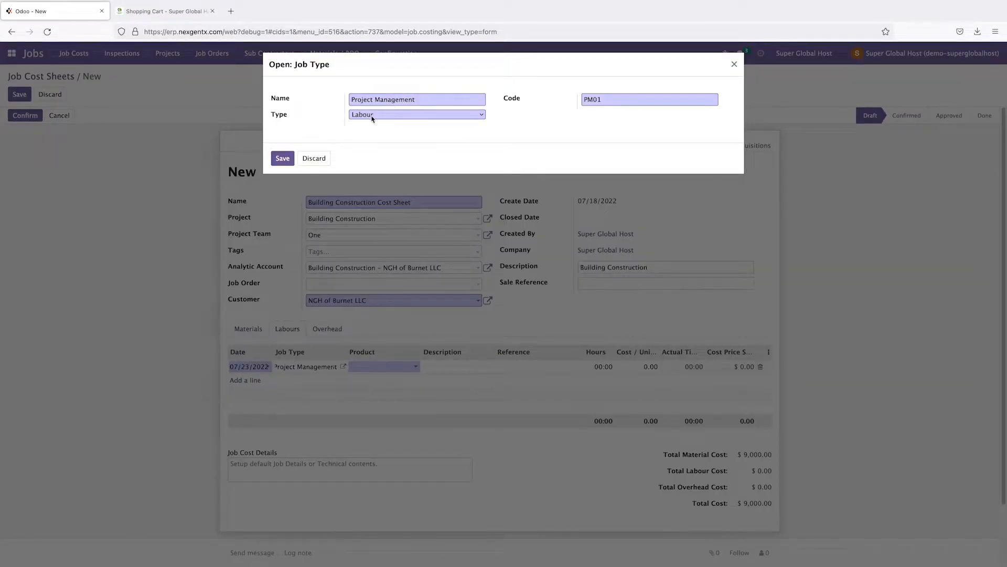
{"action": "left_click", "coordinate": [372, 115]}
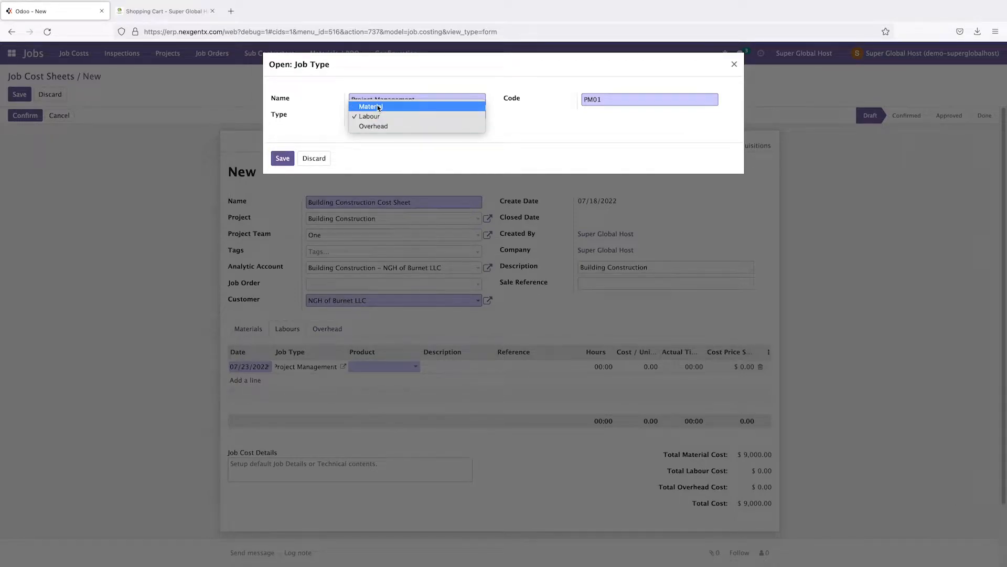
{"action": "left_click", "coordinate": [377, 105]}
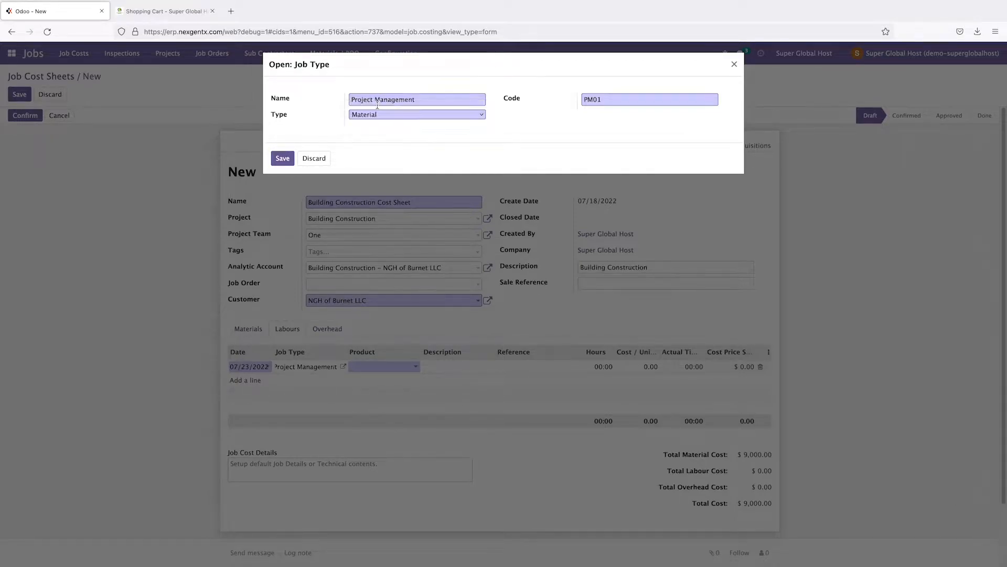
{"action": "left_click", "coordinate": [415, 112]}
{"action": "left_click", "coordinate": [389, 126]}
{"action": "left_click_drag", "start_coordinate": [417, 99], "coordinate": [345, 99]}
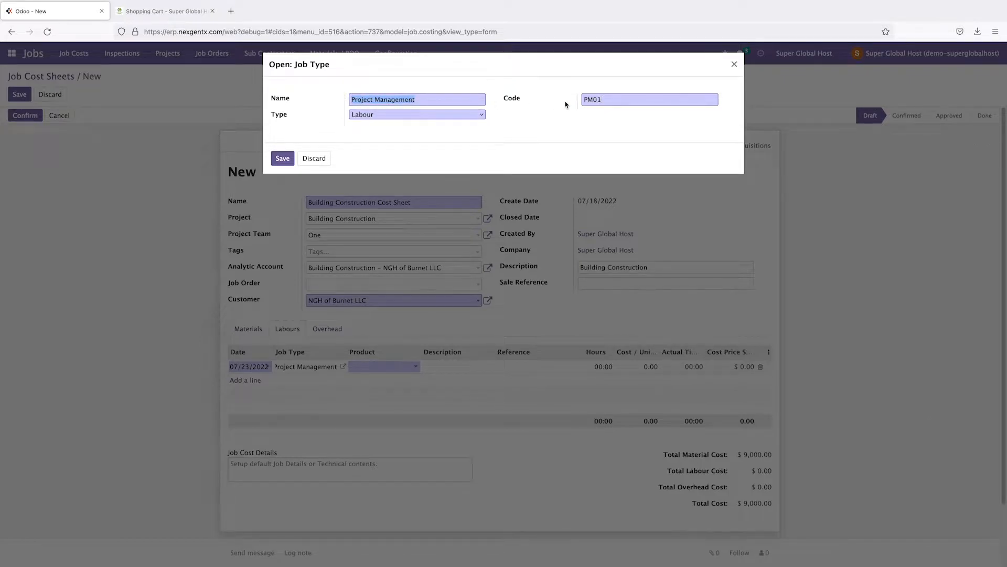
{"action": "left_click_drag", "start_coordinate": [600, 100], "coordinate": [572, 99]}
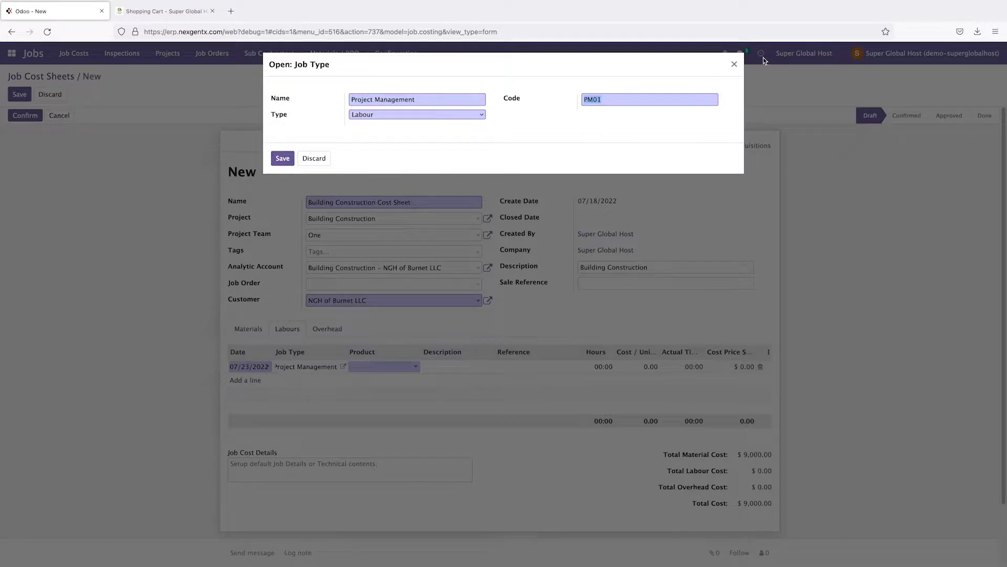
{"action": "left_click", "coordinate": [734, 65]}
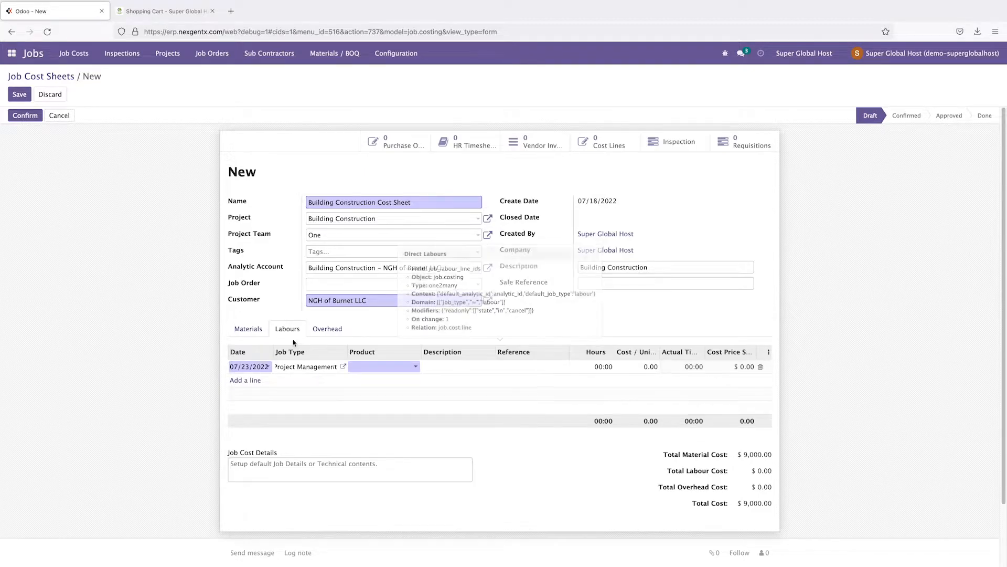
Step: Create the product 'Foundation worker' and assign it to the labour line
{"action": "left_click", "coordinate": [383, 367]}
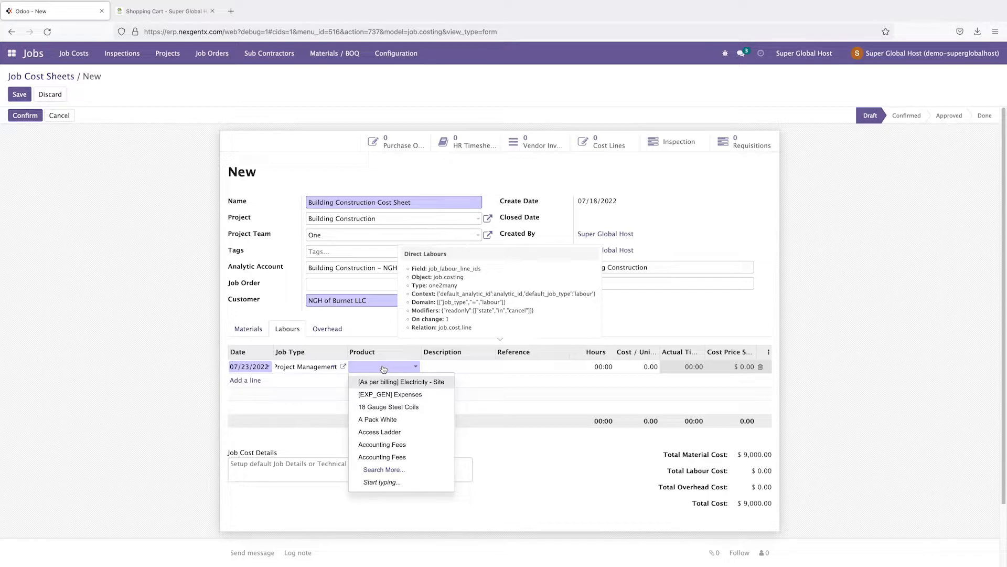
{"action": "type", "text": "Foundation"}
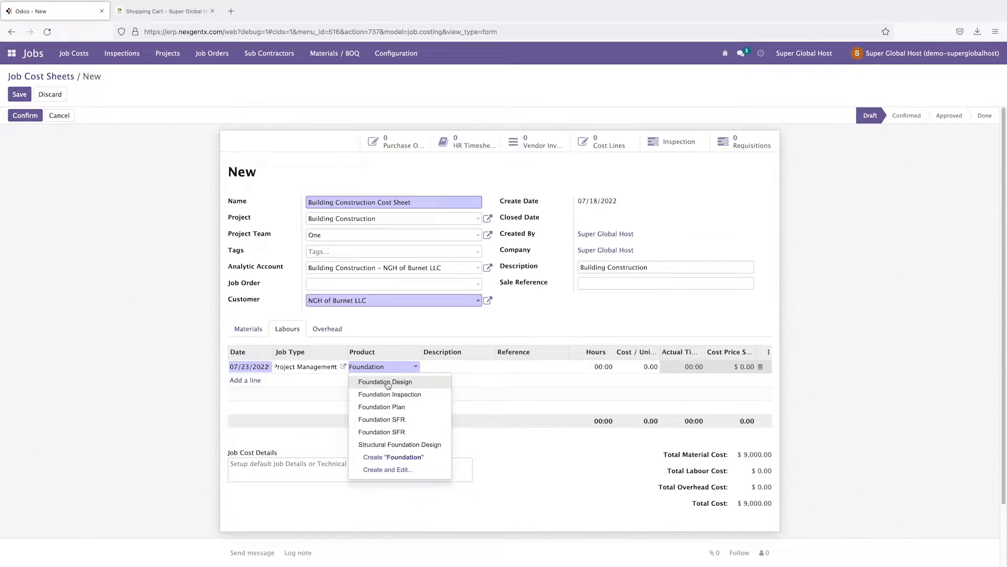
{"action": "left_click", "coordinate": [387, 383]}
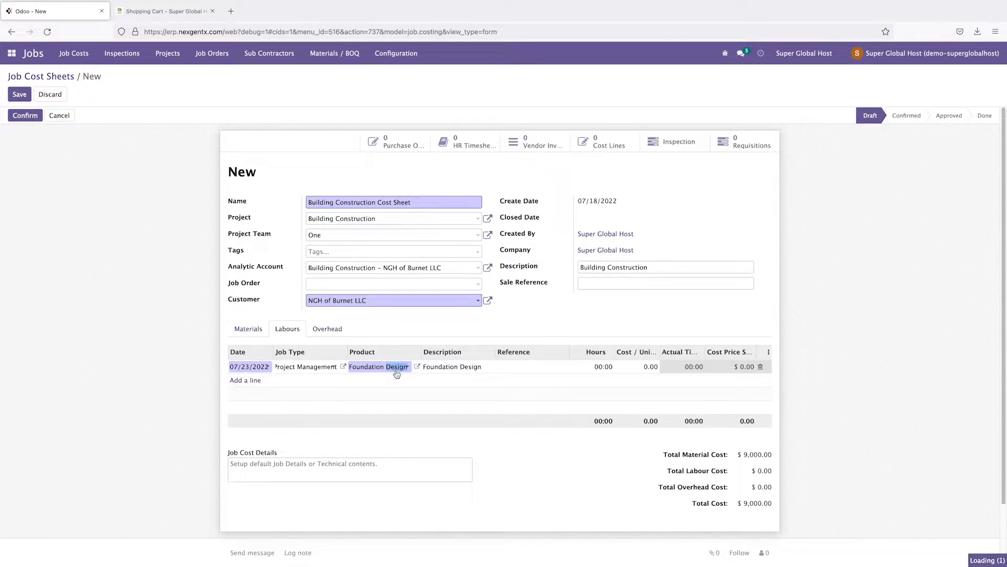
{"action": "left_click", "coordinate": [397, 373]}
{"action": "type", "text": "worker"}
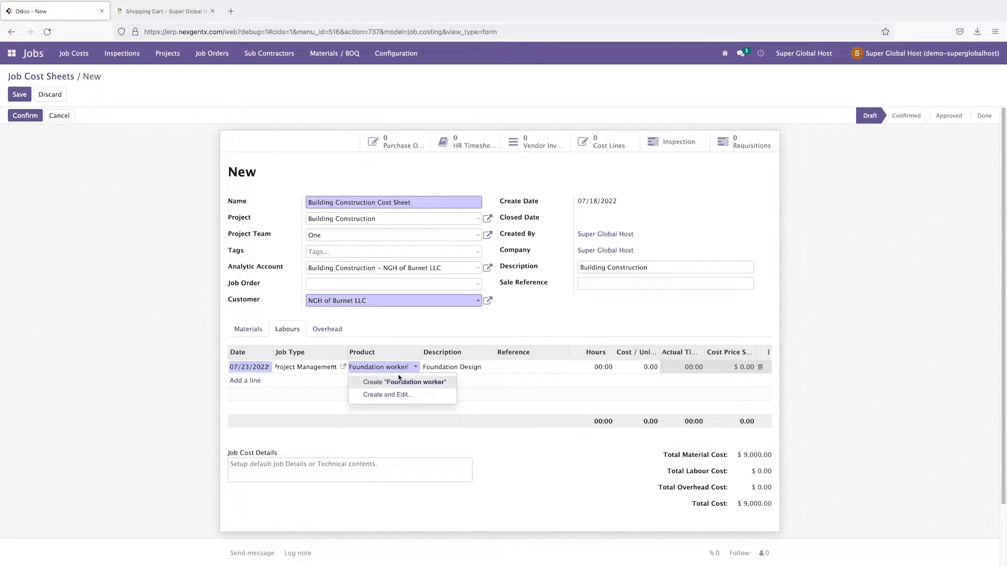
{"action": "left_click", "coordinate": [403, 385]}
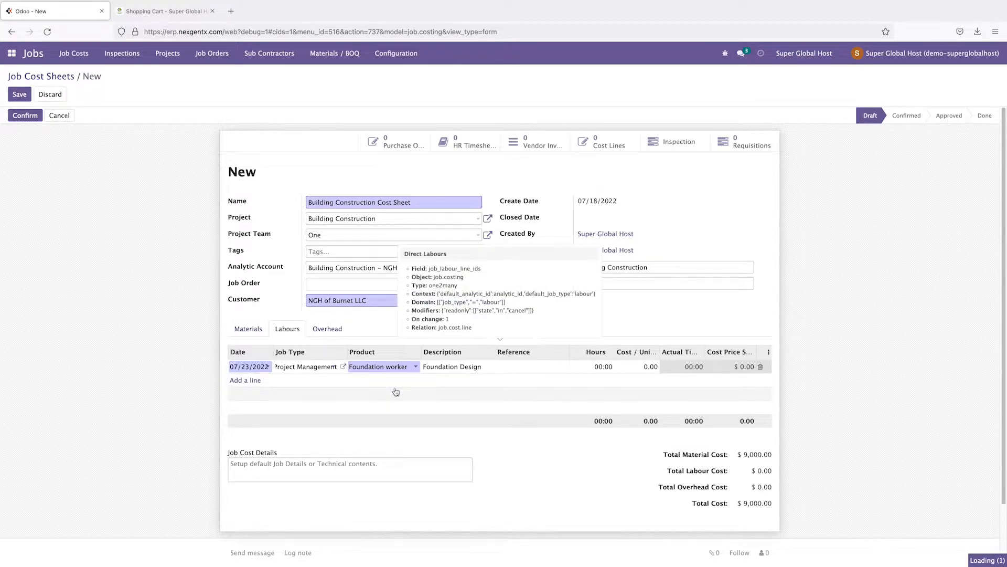
{"action": "left_click", "coordinate": [395, 371]}
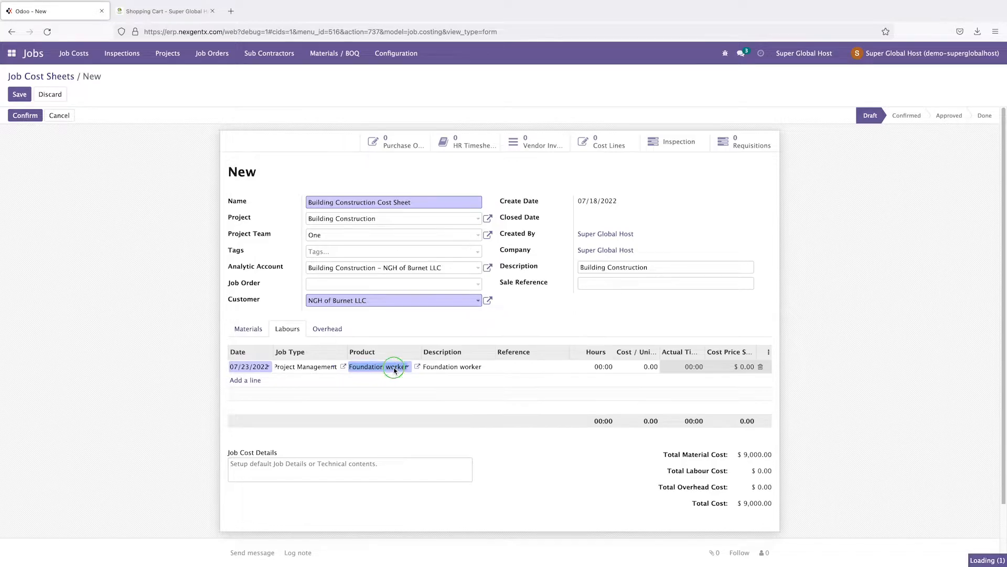
{"action": "right_click", "coordinate": [395, 371]}
{"action": "left_click", "coordinate": [414, 412]}
{"action": "key", "text": "Tab"}
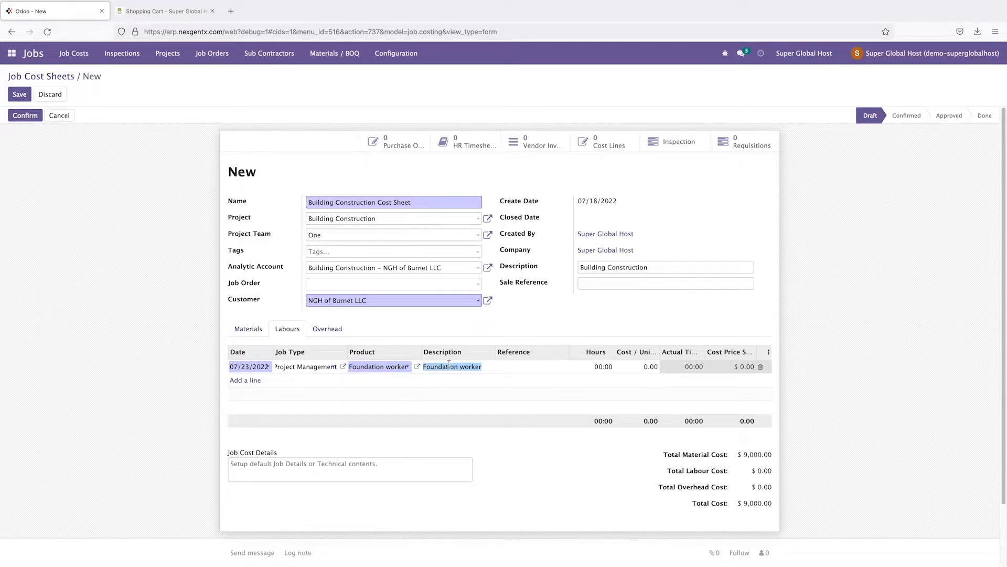
{"action": "right_click", "coordinate": [450, 365]}
{"action": "left_click", "coordinate": [432, 399]}
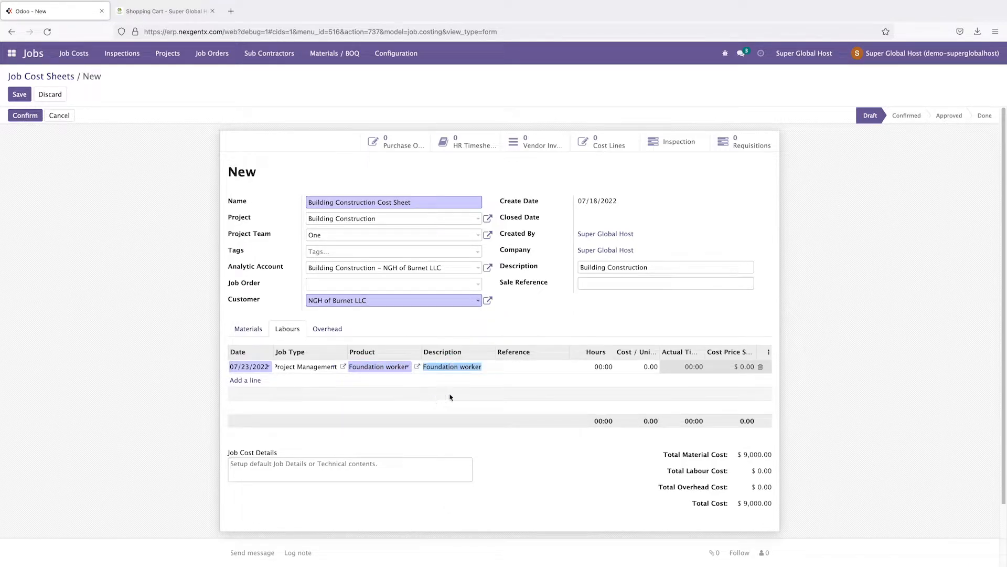
Step: Enter 600 hours and a cost of 40.00 per unit on the labour line
{"action": "left_click", "coordinate": [597, 367]}
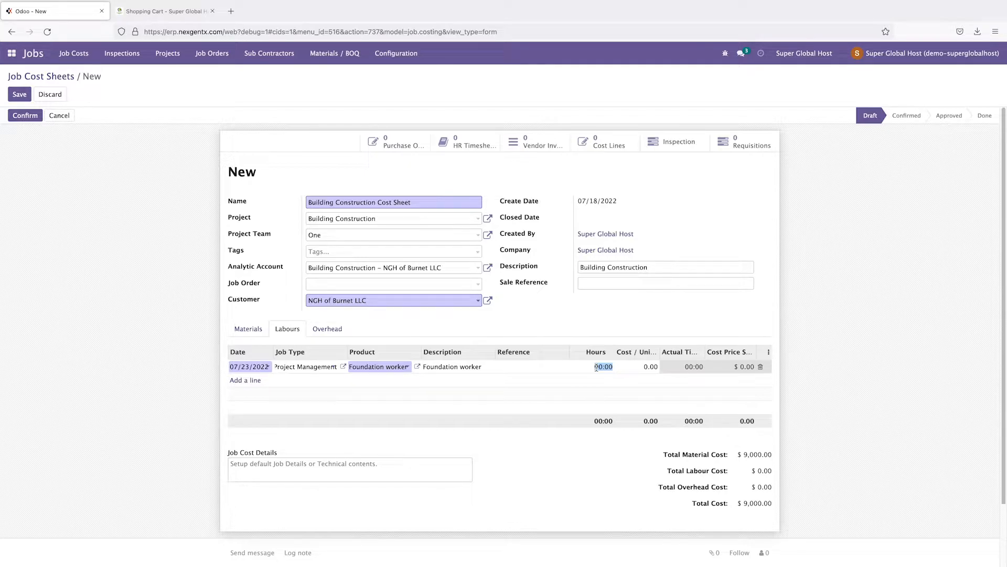
{"action": "type", "text": "600"}
{"action": "left_click", "coordinate": [644, 326]}
{"action": "left_click", "coordinate": [650, 367]}
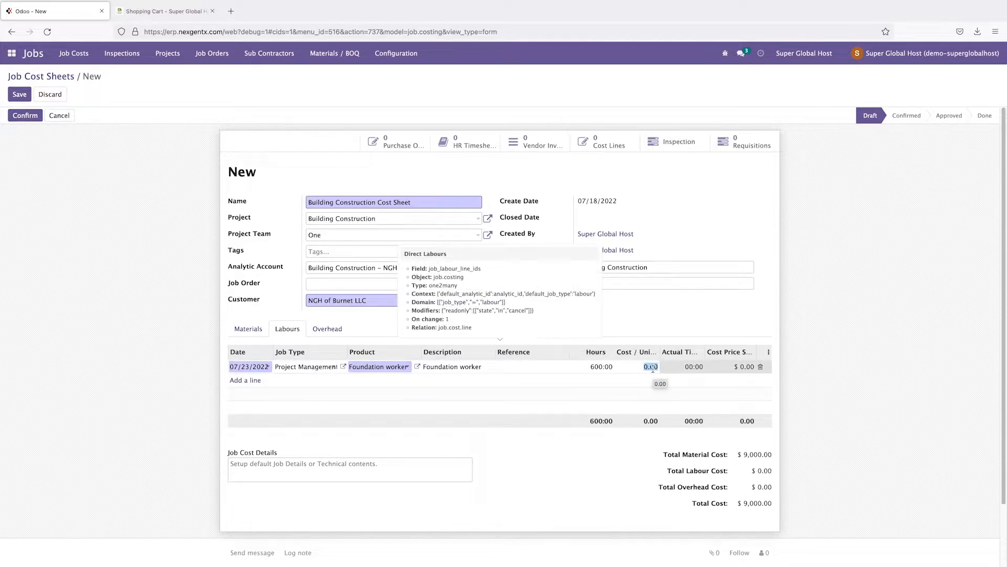
{"action": "type", "text": "40"}
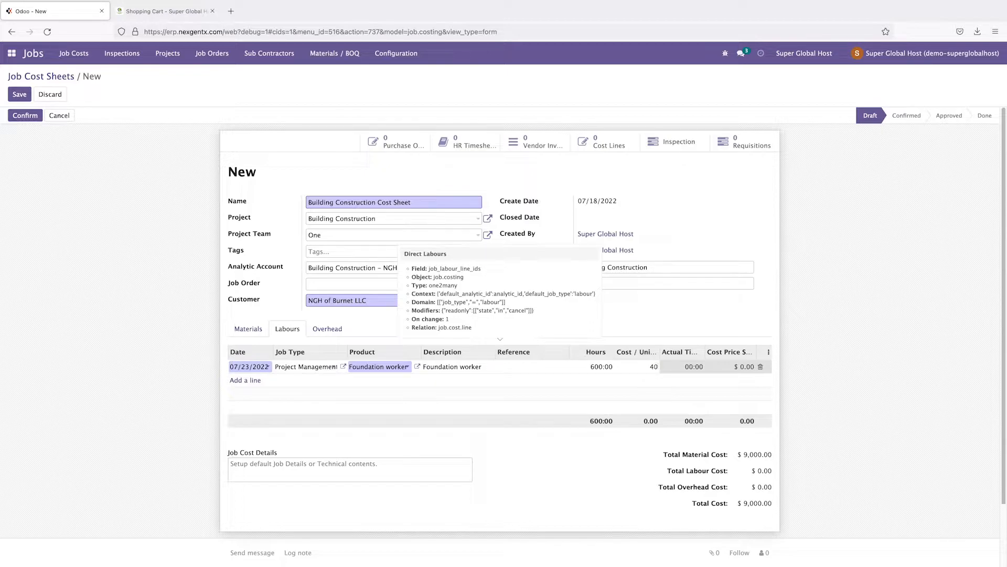
{"action": "left_click", "coordinate": [681, 325]}
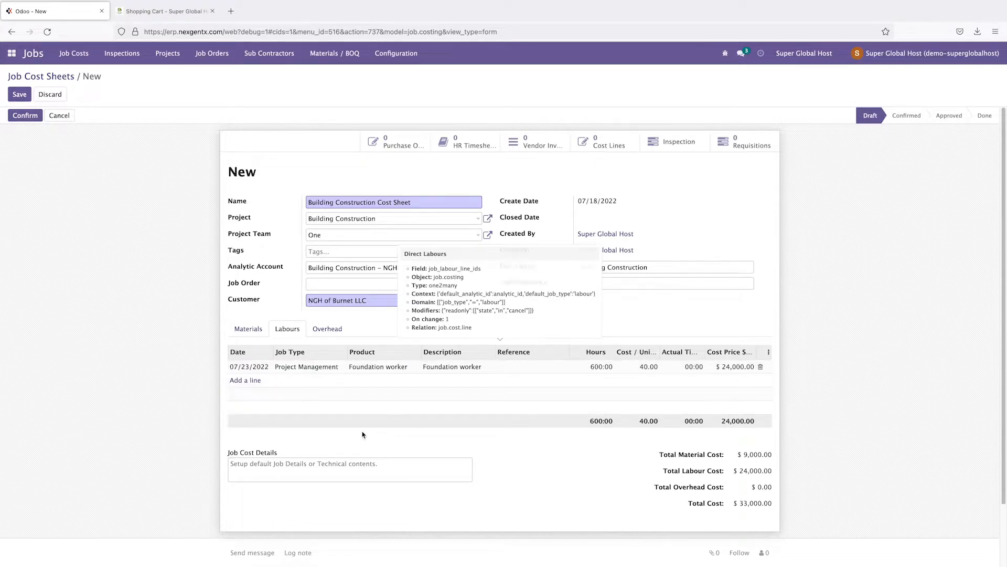
Step: Add an overhead line with job type Software PM and product 18 Gauge Steel Coils
{"action": "left_click", "coordinate": [326, 332]}
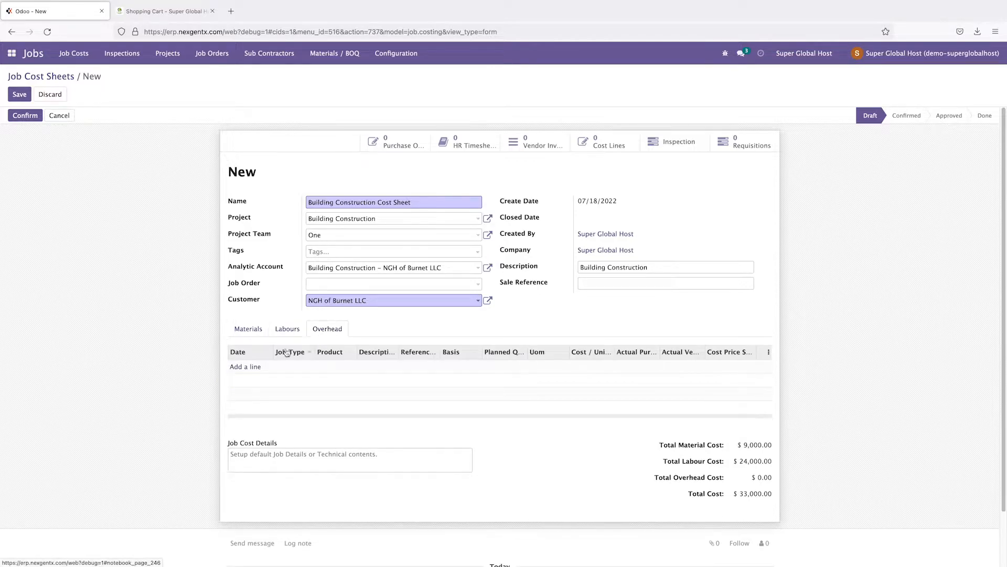
{"action": "left_click", "coordinate": [249, 367]}
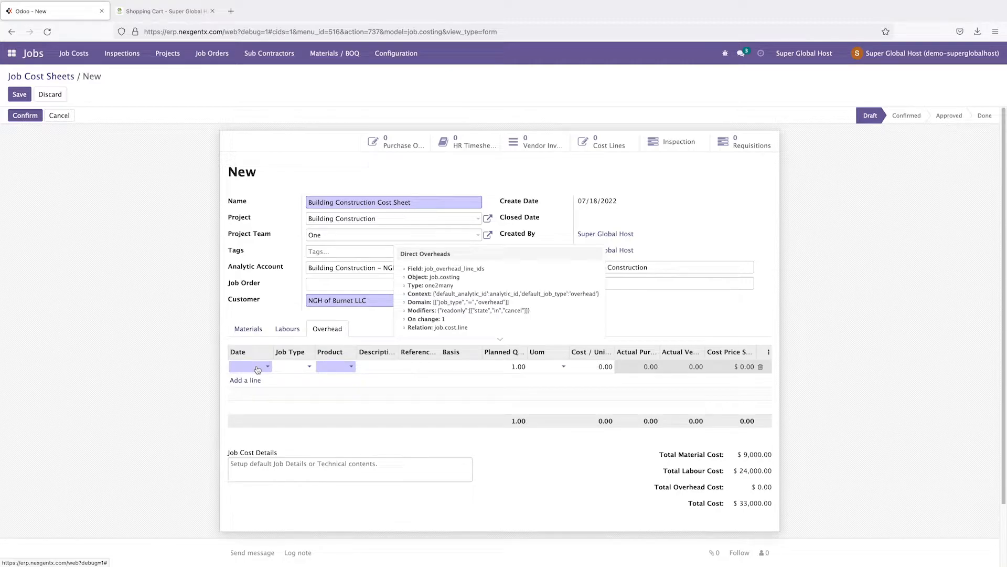
{"action": "left_click", "coordinate": [304, 367]}
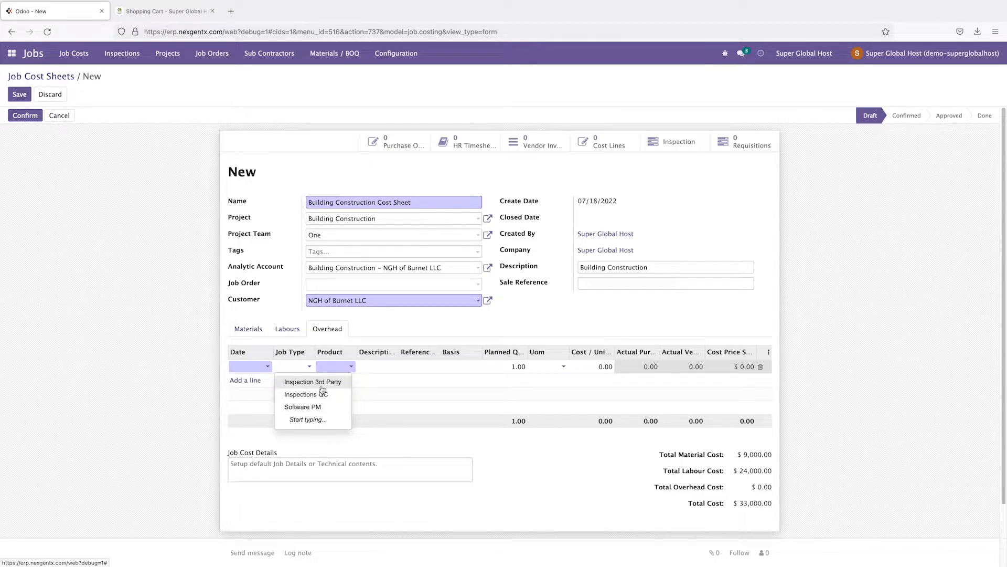
{"action": "left_click", "coordinate": [311, 409]}
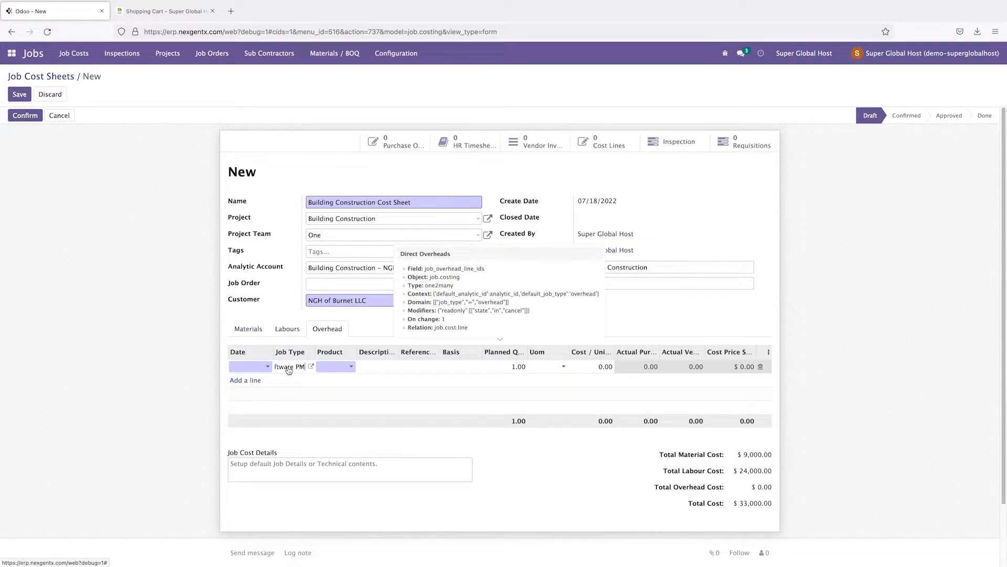
{"action": "left_click", "coordinate": [335, 368]}
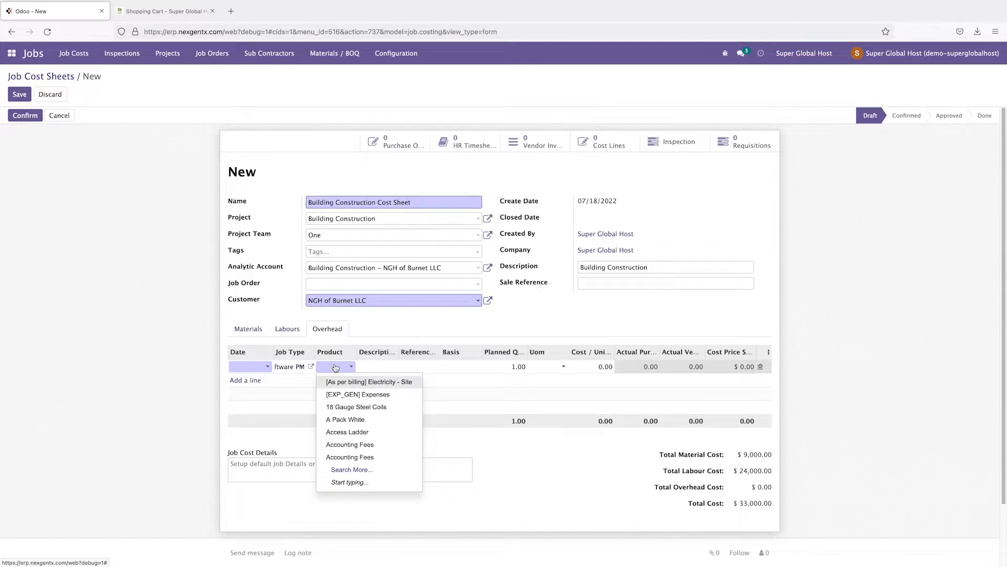
{"action": "left_click", "coordinate": [336, 406]}
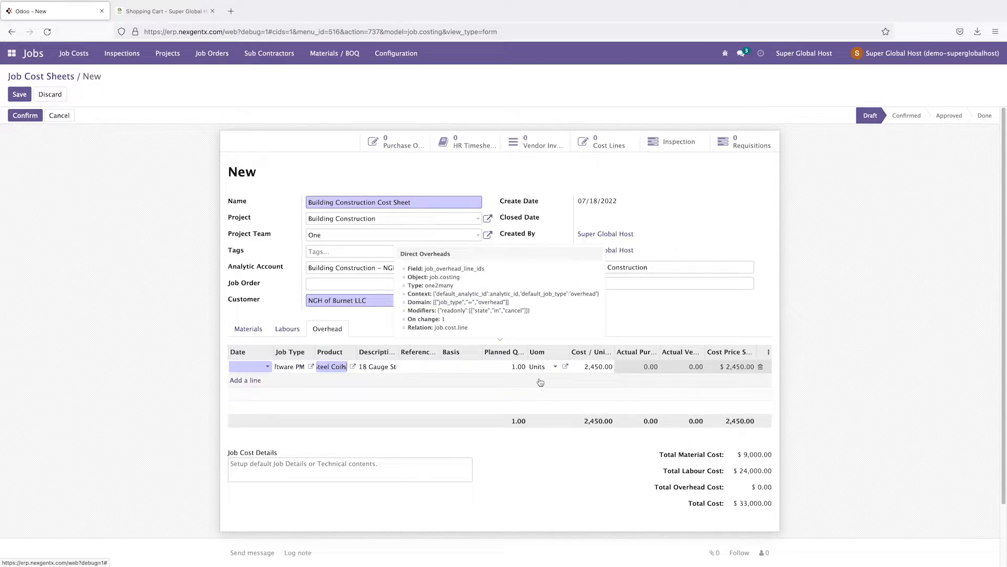
Step: Set the overhead line to 50 units at 80.00 each, dated 07/23/2022
{"action": "left_click", "coordinate": [517, 366]}
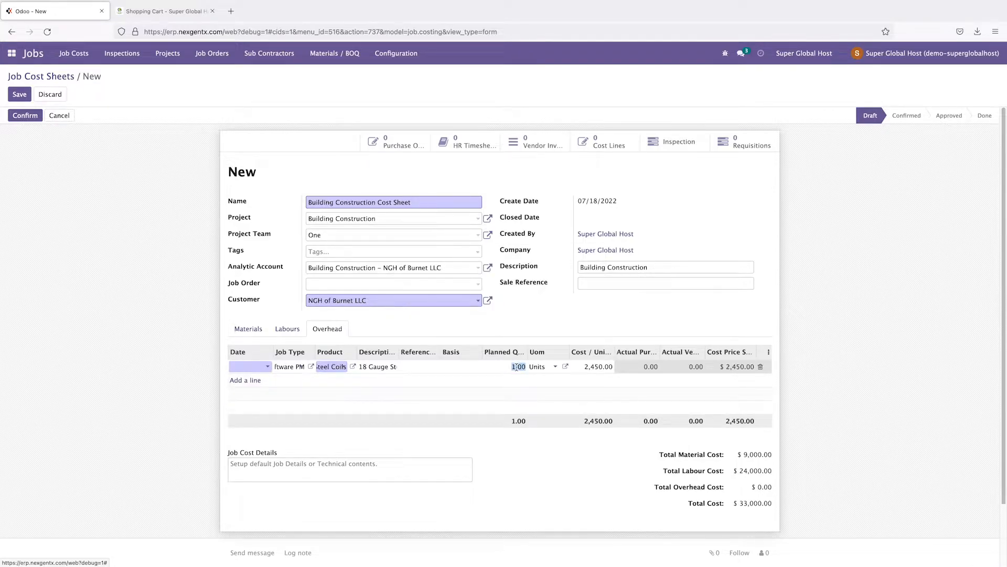
{"action": "type", "text": "50"}
{"action": "left_click", "coordinate": [593, 366]}
{"action": "double_click", "coordinate": [595, 366]}
{"action": "triple_click", "coordinate": [593, 368]}
{"action": "type", "text": "80"}
{"action": "left_click", "coordinate": [615, 331]}
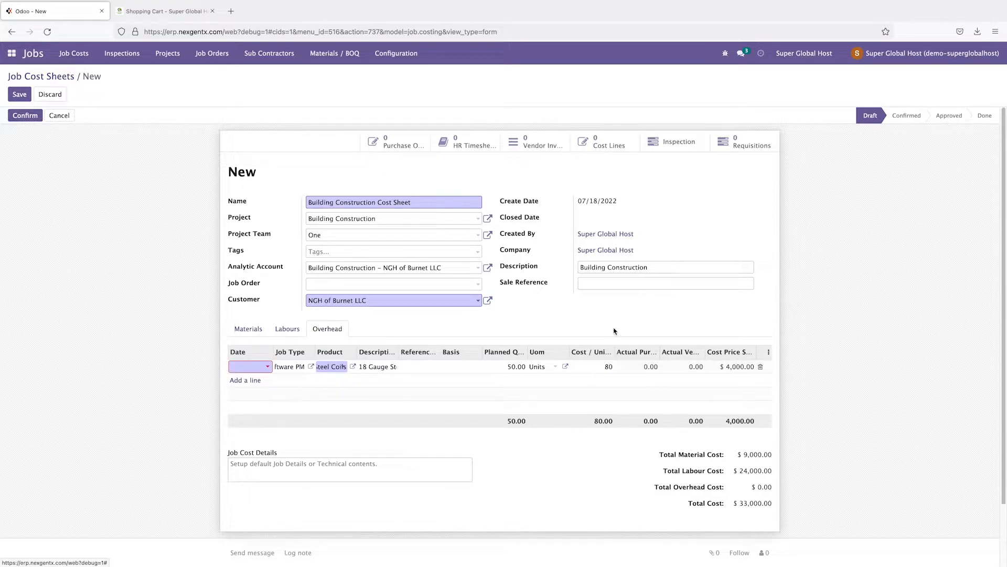
{"action": "left_click", "coordinate": [257, 367]}
{"action": "left_click", "coordinate": [350, 313]}
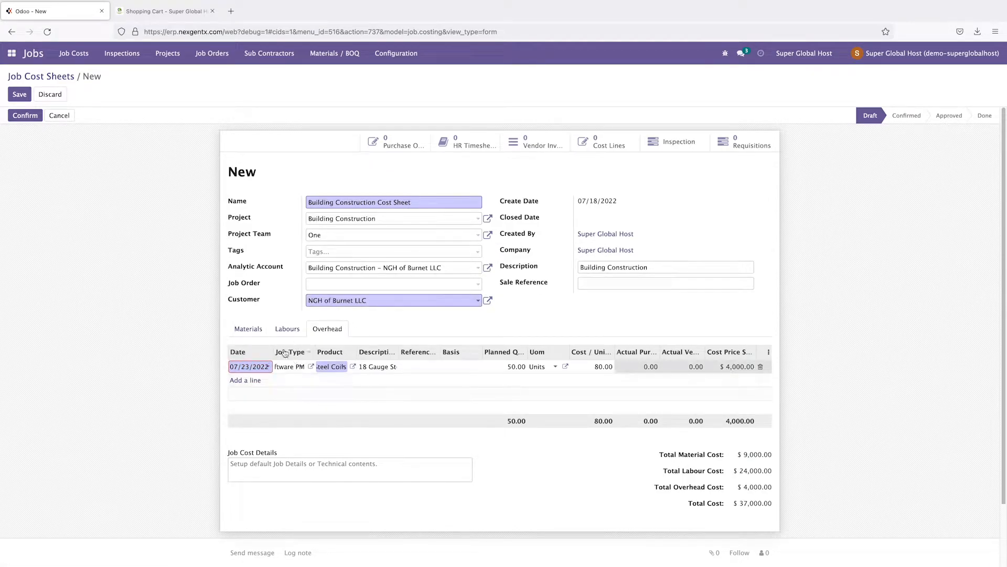
Step: Review the Materials, Labours and Overhead lines, then save the sheet as COST-SHEET/00020
{"action": "left_click", "coordinate": [248, 329]}
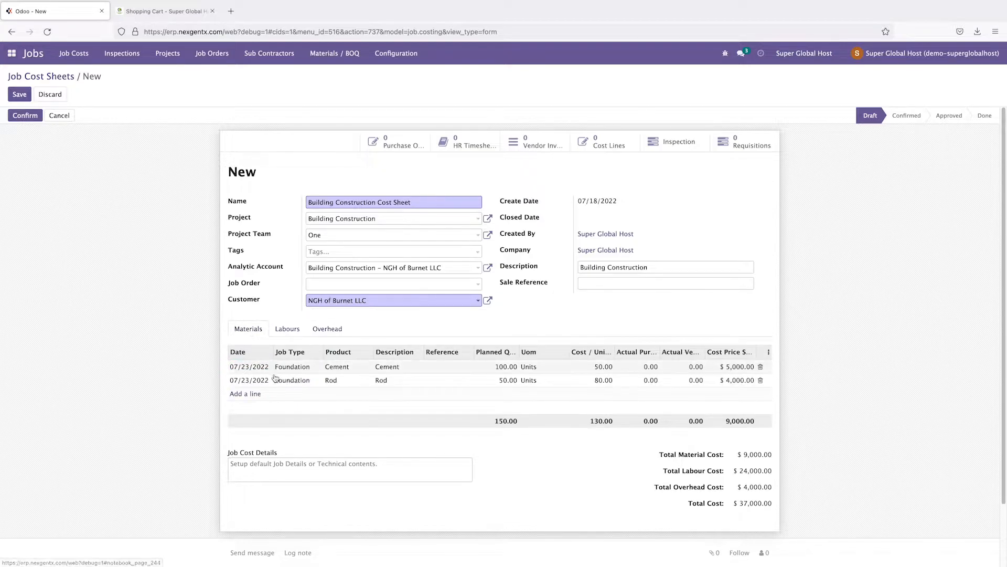
{"action": "left_click", "coordinate": [288, 328]}
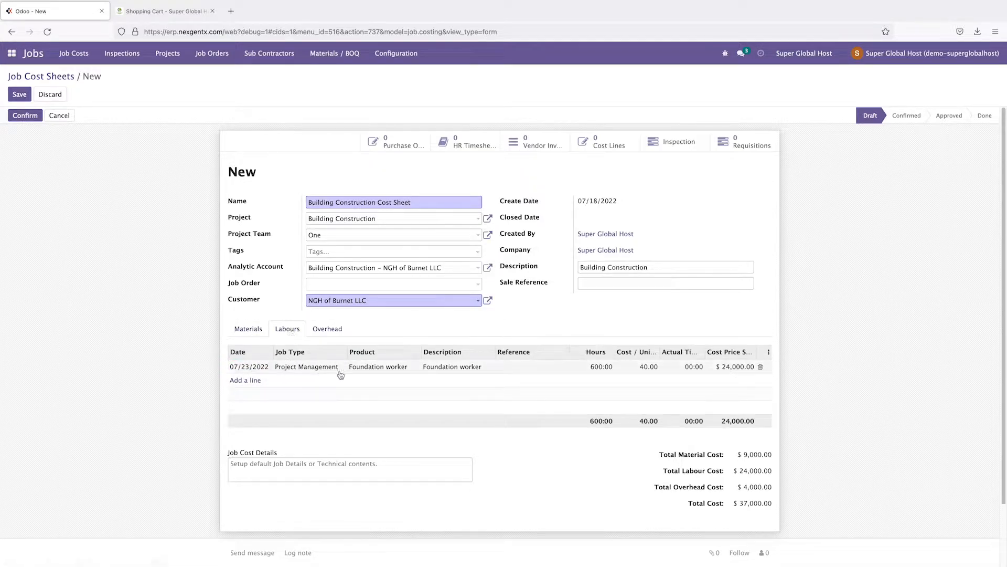
{"action": "left_click", "coordinate": [327, 329]}
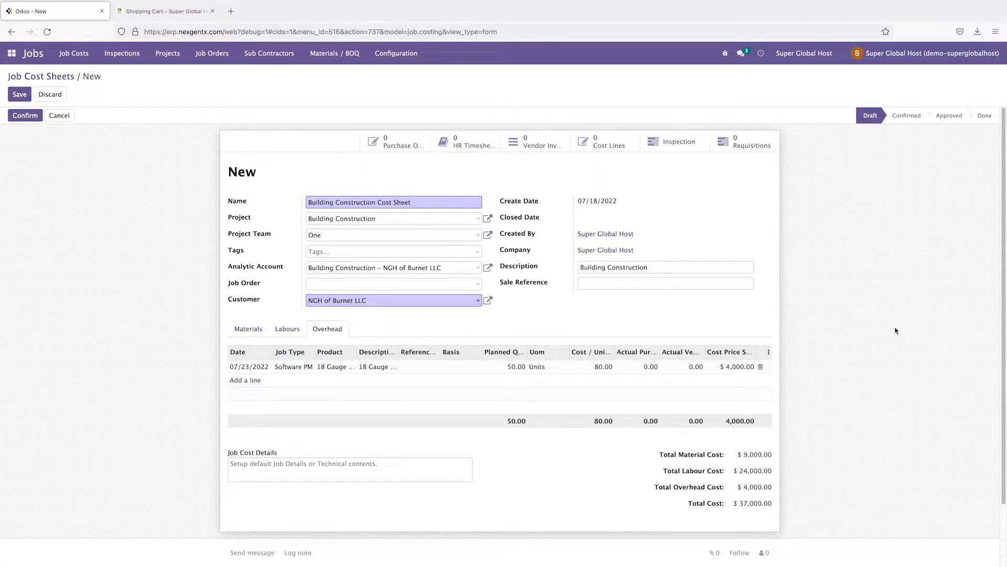
{"action": "left_click", "coordinate": [236, 466]}
{"action": "left_click", "coordinate": [23, 97]}
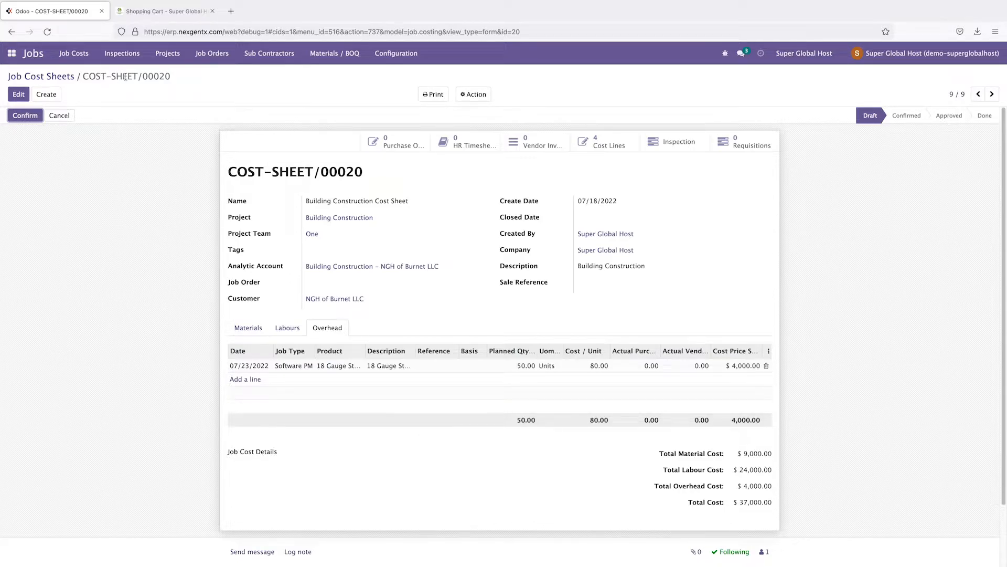
{"action": "left_click_drag", "start_coordinate": [145, 77], "coordinate": [171, 77]}
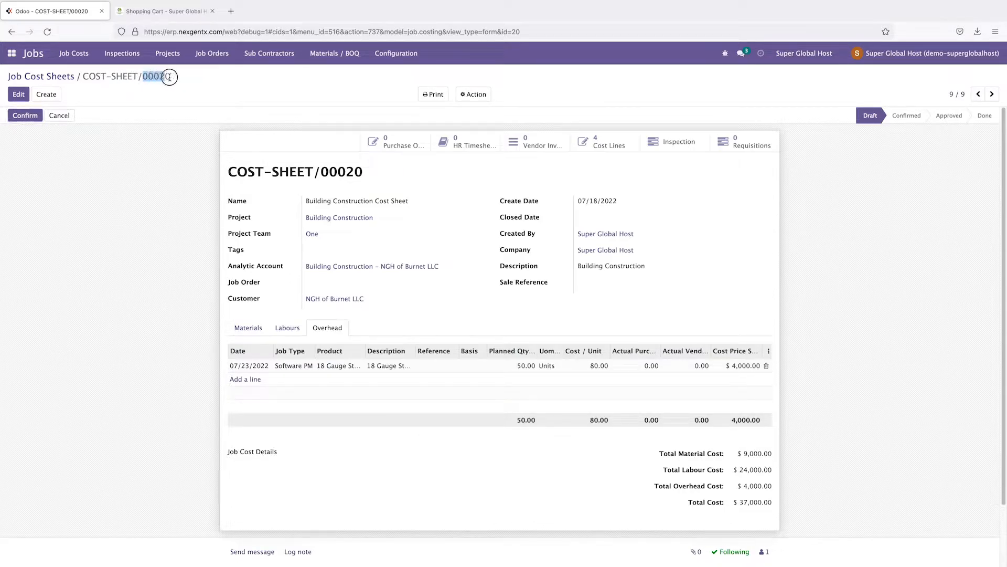
{"action": "left_click", "coordinate": [134, 224]}
Step: Confirm COST-SHEET/00020, recheck its three line tabs, then approve it at $37,000.00
{"action": "left_click", "coordinate": [25, 115]}
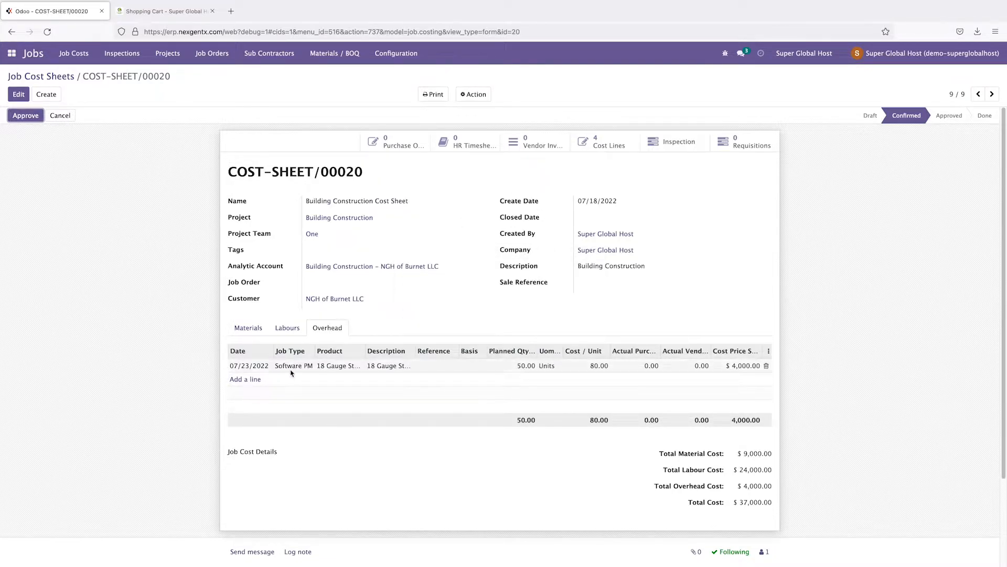
{"action": "left_click", "coordinate": [247, 328]}
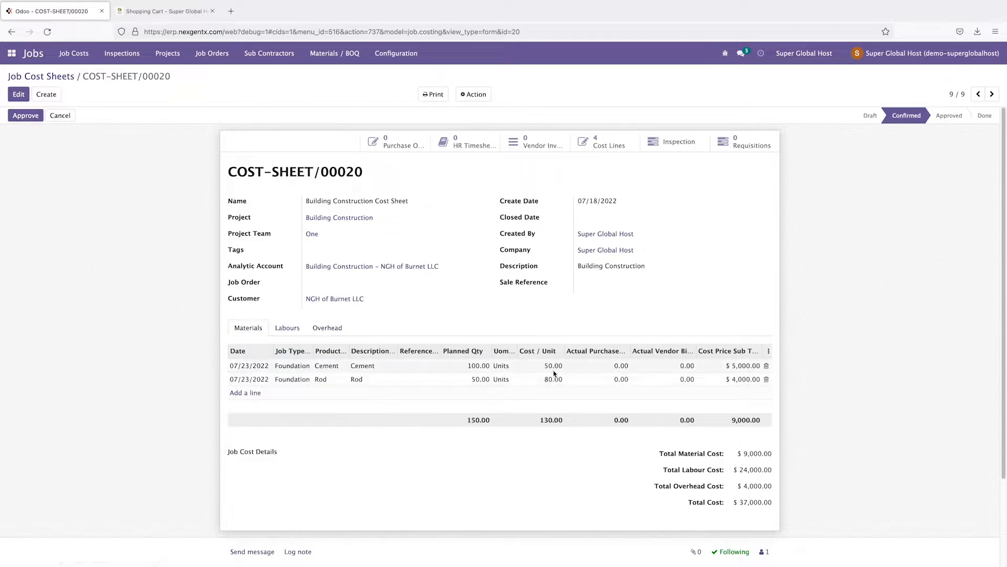
{"action": "left_click", "coordinate": [287, 328]}
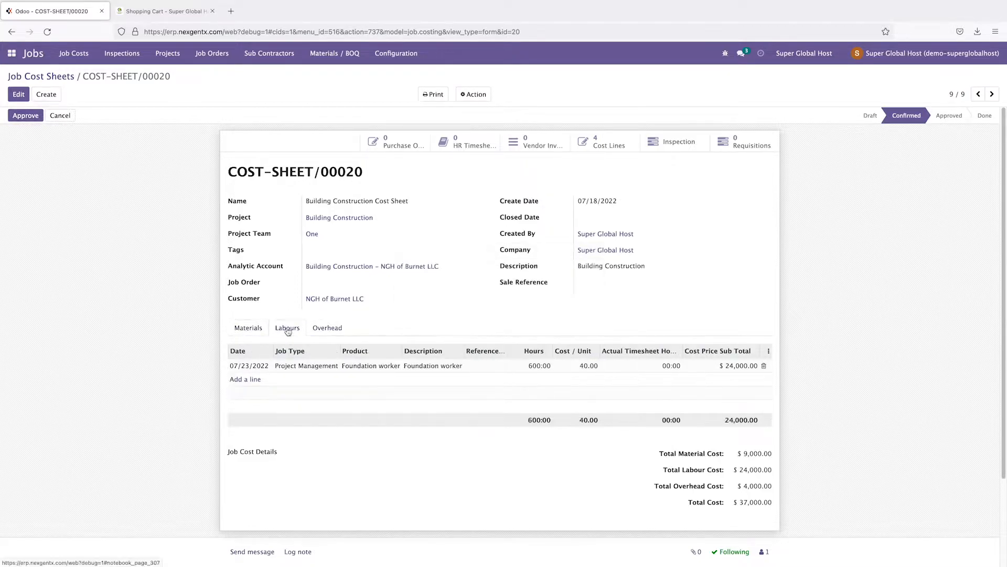
{"action": "left_click", "coordinate": [322, 328]}
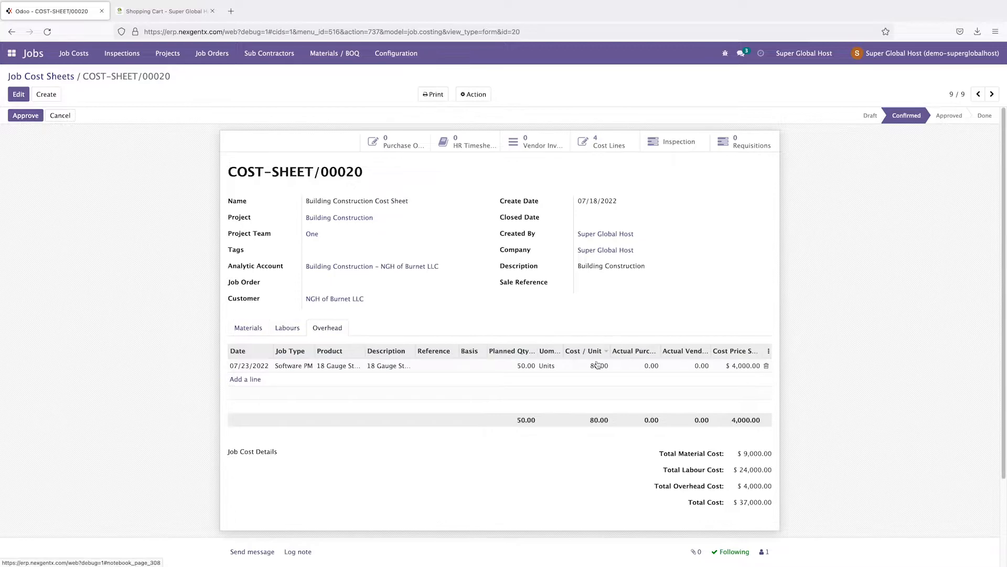
{"action": "left_click", "coordinate": [29, 119]}
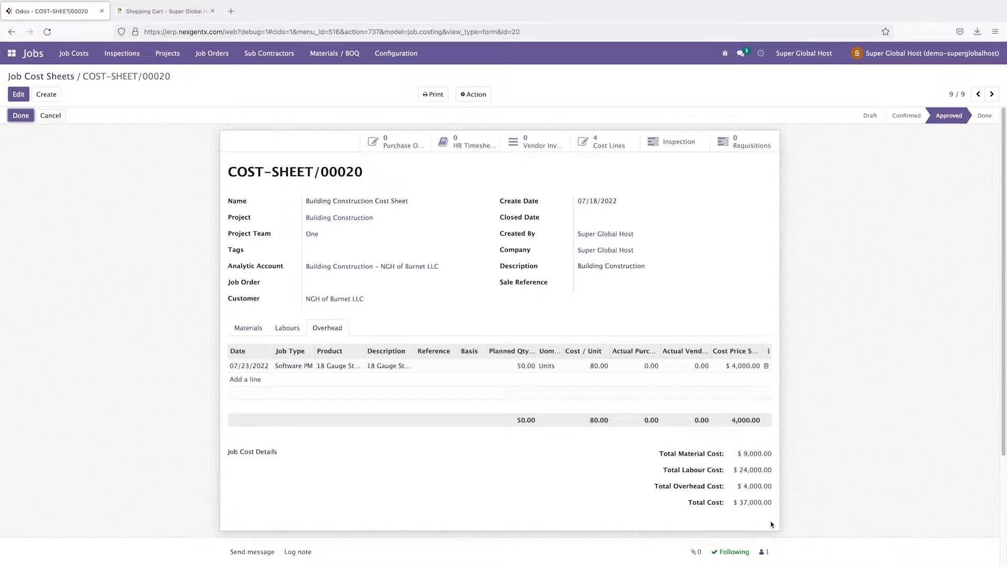
{"action": "left_click_drag", "start_coordinate": [740, 502], "coordinate": [773, 507]}
{"action": "left_click", "coordinate": [741, 511]}
{"action": "left_click_drag", "start_coordinate": [742, 503], "coordinate": [772, 505]}
{"action": "left_click", "coordinate": [758, 512]}
{"action": "left_click_drag", "start_coordinate": [738, 503], "coordinate": [771, 505]}
{"action": "left_click", "coordinate": [755, 509]}
{"action": "left_click", "coordinate": [248, 328]}
{"action": "left_click", "coordinate": [287, 330]}
{"action": "left_click", "coordinate": [323, 329]}
{"action": "left_click", "coordinate": [249, 329]}
{"action": "left_click", "coordinate": [288, 329]}
{"action": "left_click", "coordinate": [324, 330]}
{"action": "scroll", "coordinate": [766, 493], "scroll_direction": "down", "scroll_amount": 2}
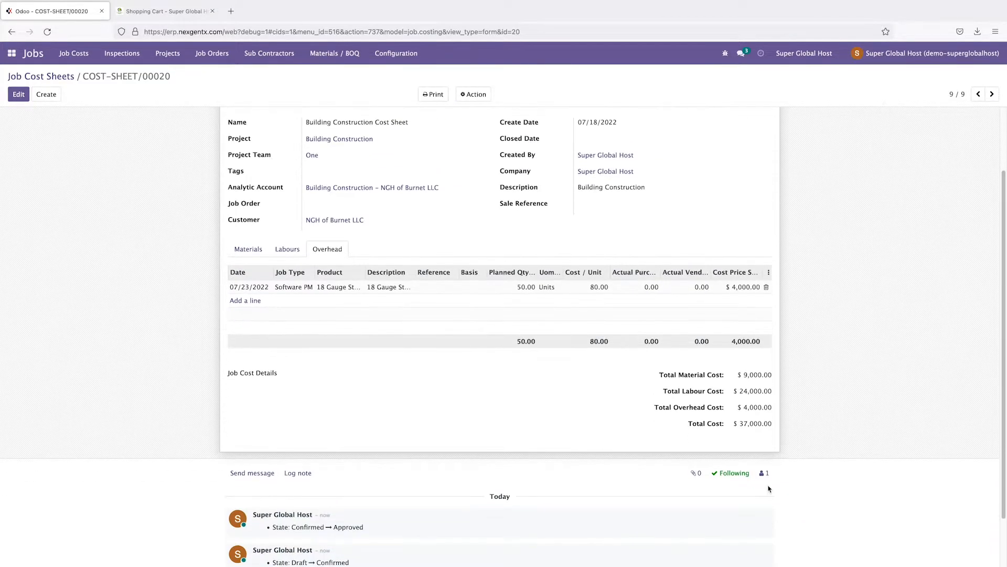
{"action": "left_click", "coordinate": [248, 474]}
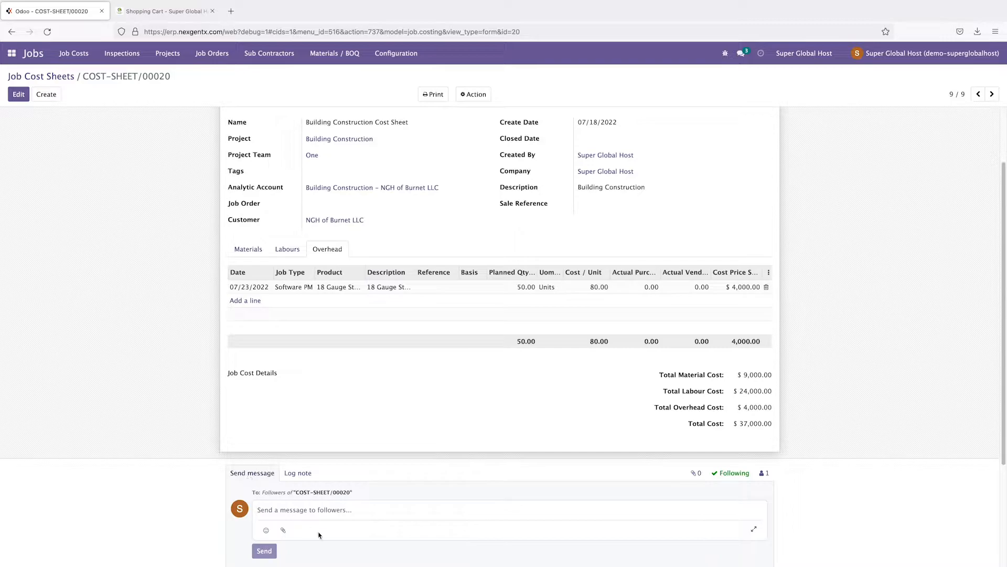
{"action": "scroll", "coordinate": [348, 538], "scroll_direction": "down", "scroll_amount": 1}
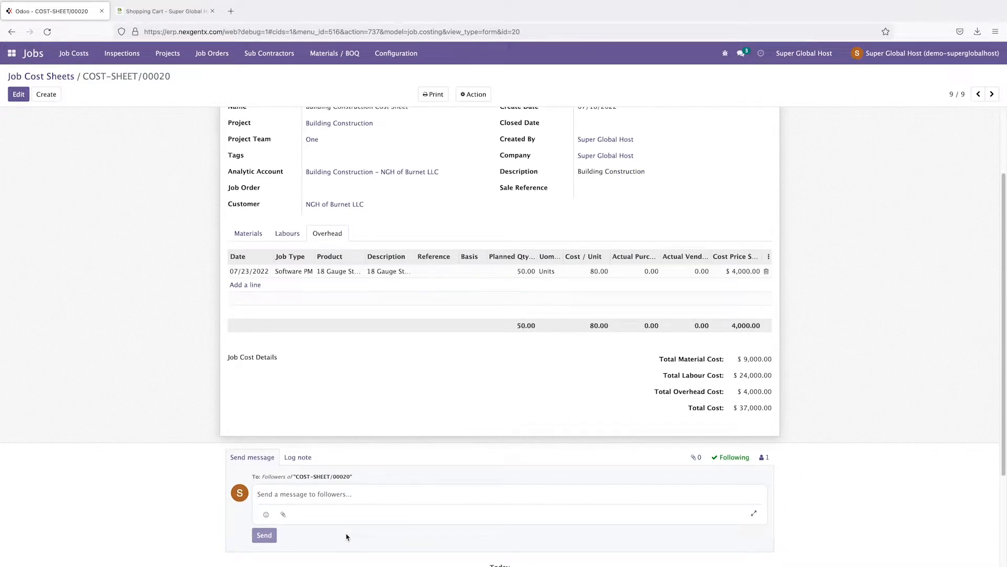
{"action": "scroll", "coordinate": [348, 536], "scroll_direction": "up", "scroll_amount": 2}
{"action": "scroll", "coordinate": [346, 537], "scroll_direction": "down", "scroll_amount": 3}
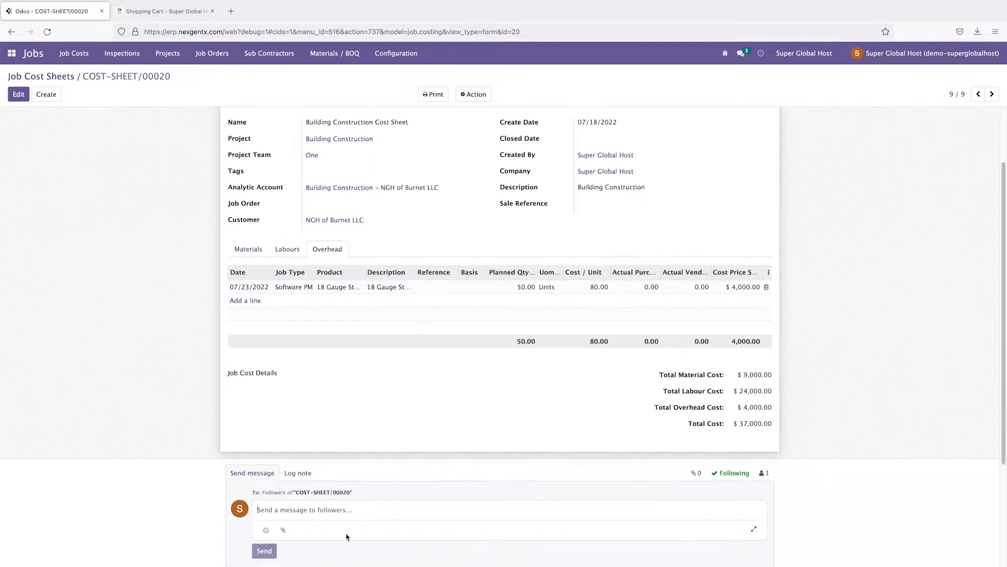
{"action": "scroll", "coordinate": [375, 507], "scroll_direction": "up", "scroll_amount": 3}
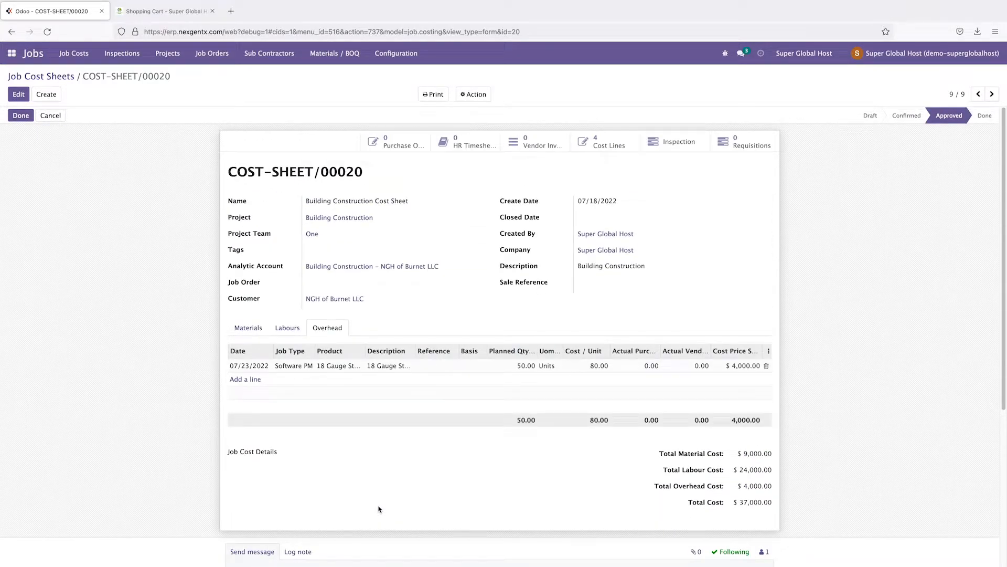
{"action": "scroll", "coordinate": [379, 509], "scroll_direction": "down", "scroll_amount": 4}
{"action": "scroll", "coordinate": [379, 508], "scroll_direction": "up", "scroll_amount": 3}
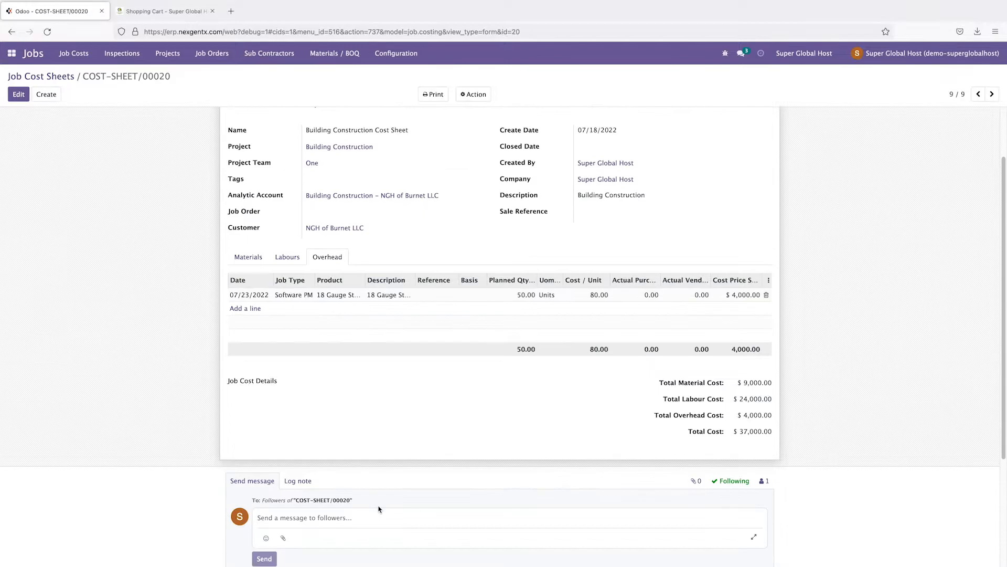
{"action": "scroll", "coordinate": [379, 509], "scroll_direction": "up", "scroll_amount": 2}
{"action": "scroll", "coordinate": [379, 509], "scroll_direction": "down", "scroll_amount": 2}
{"action": "scroll", "coordinate": [379, 509], "scroll_direction": "up", "scroll_amount": 2}
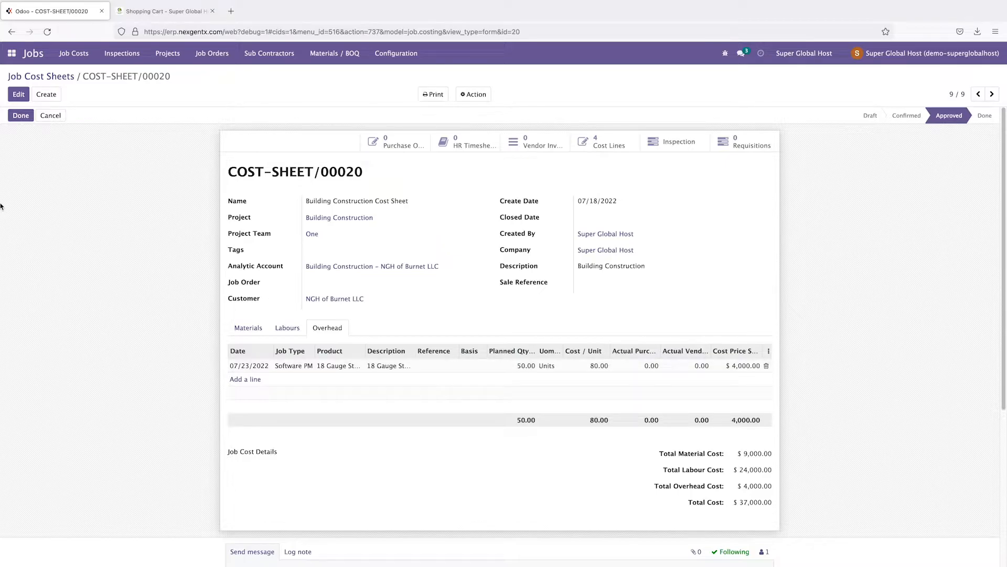
Step: Go to the Requisitions app and create a new purchase requisition
{"action": "left_click", "coordinate": [11, 54]}
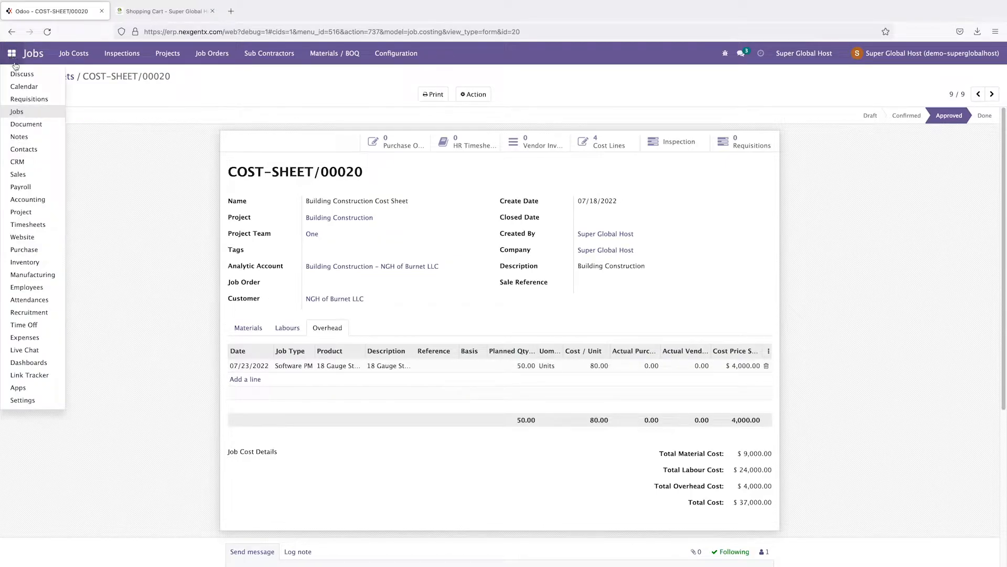
{"action": "left_click", "coordinate": [28, 101]}
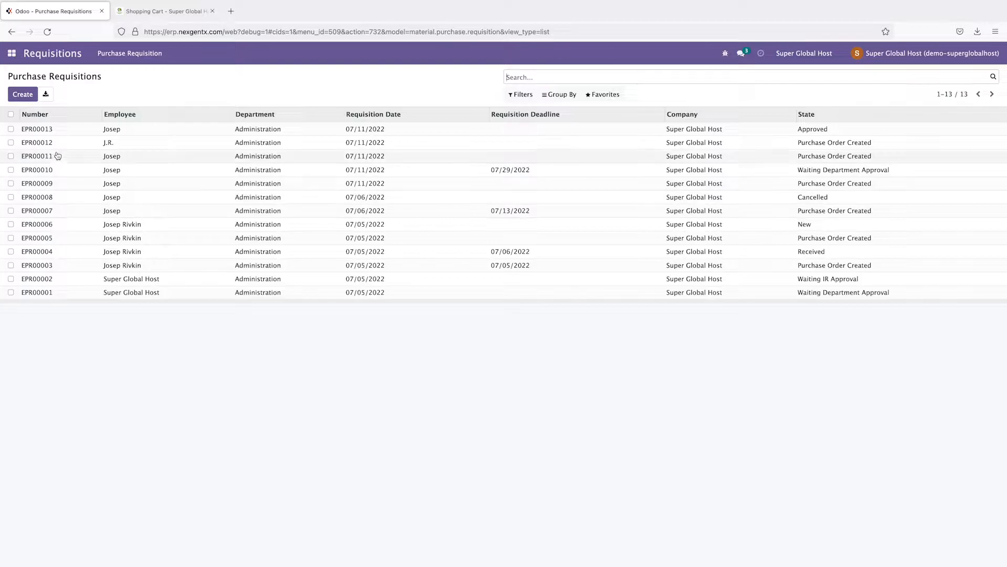
{"action": "left_click", "coordinate": [23, 95]}
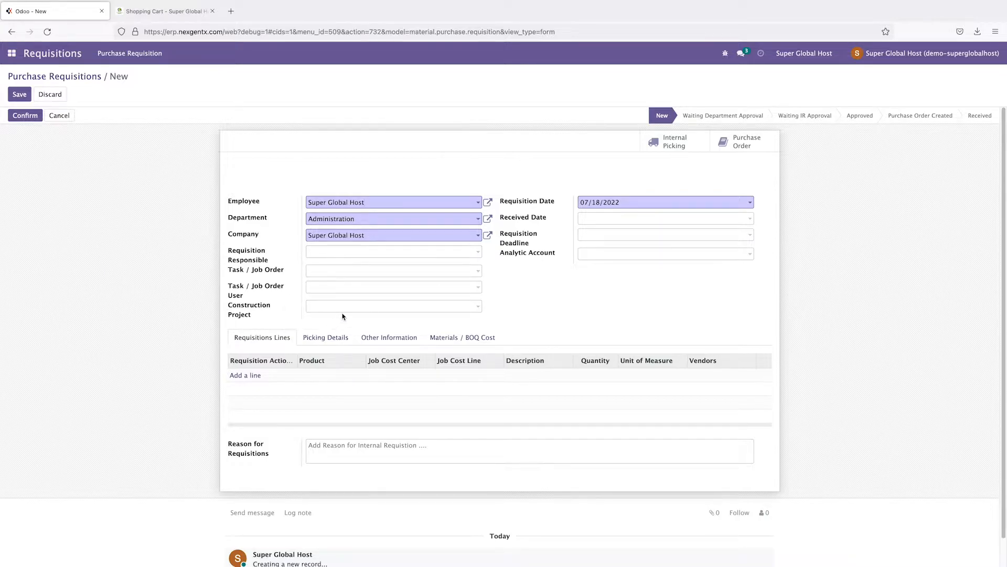
Step: Assign the requisition's responsible person and set the project to Building Construction
{"action": "left_click", "coordinate": [338, 252]}
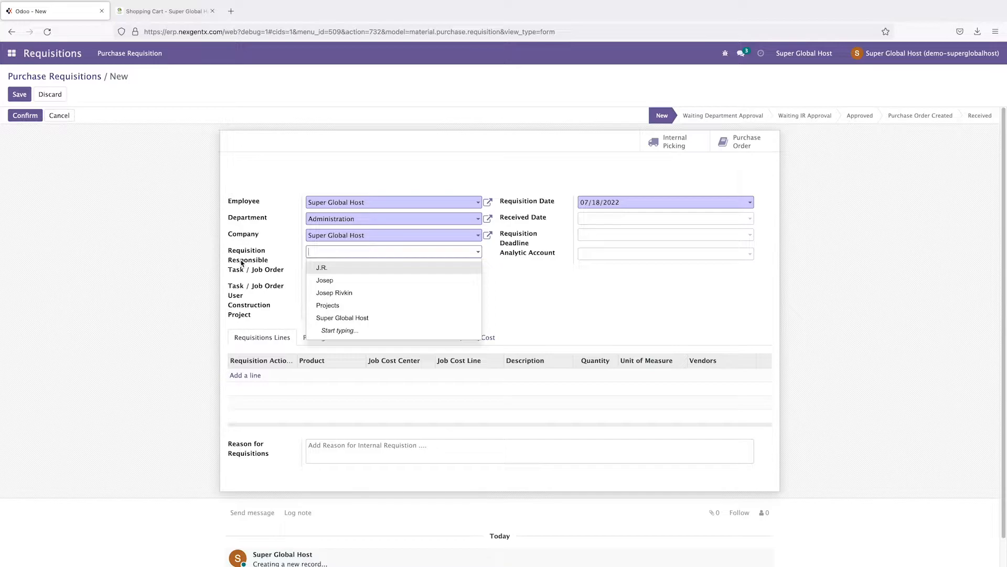
{"action": "left_click", "coordinate": [334, 281]}
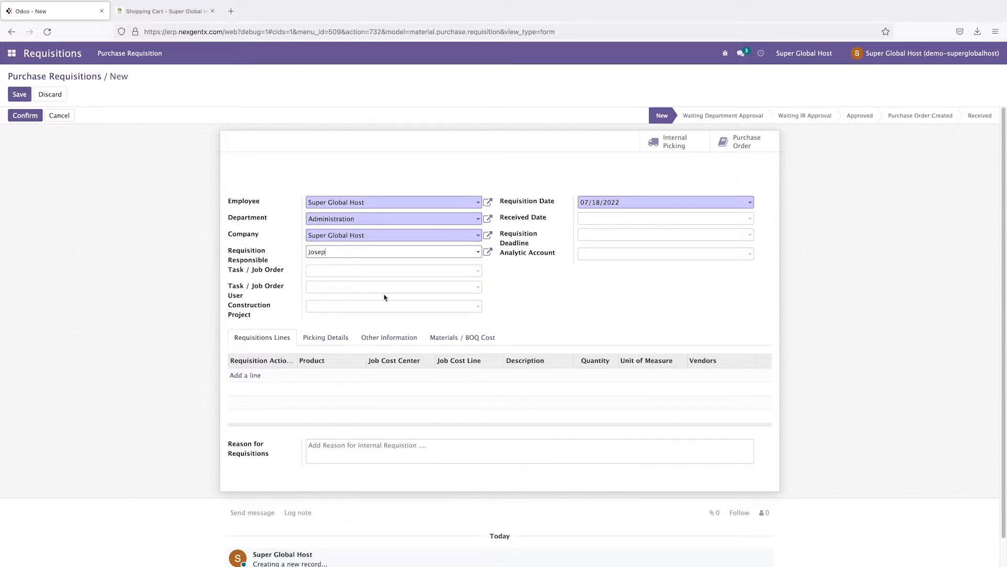
{"action": "left_click", "coordinate": [318, 272]}
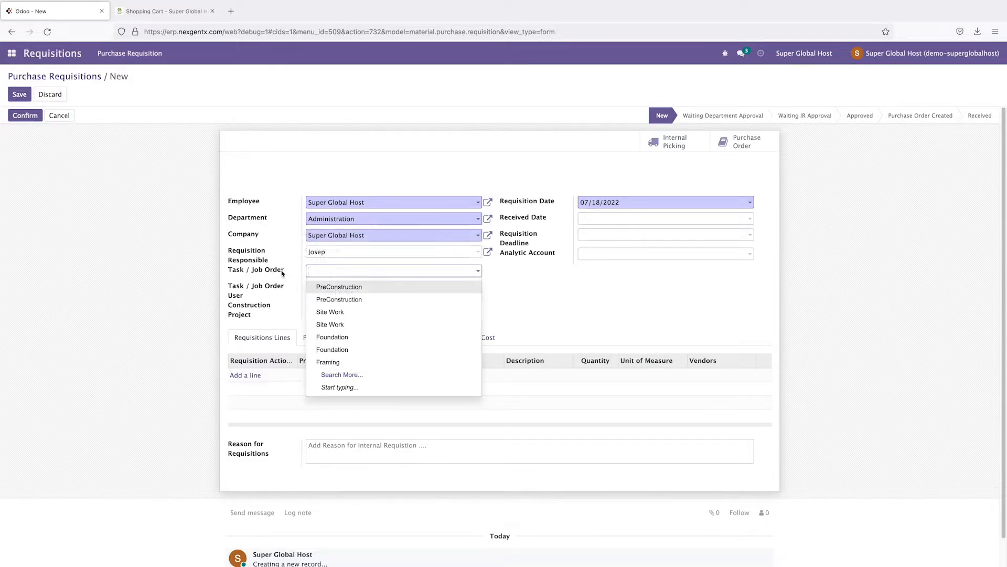
{"action": "left_click", "coordinate": [185, 321]}
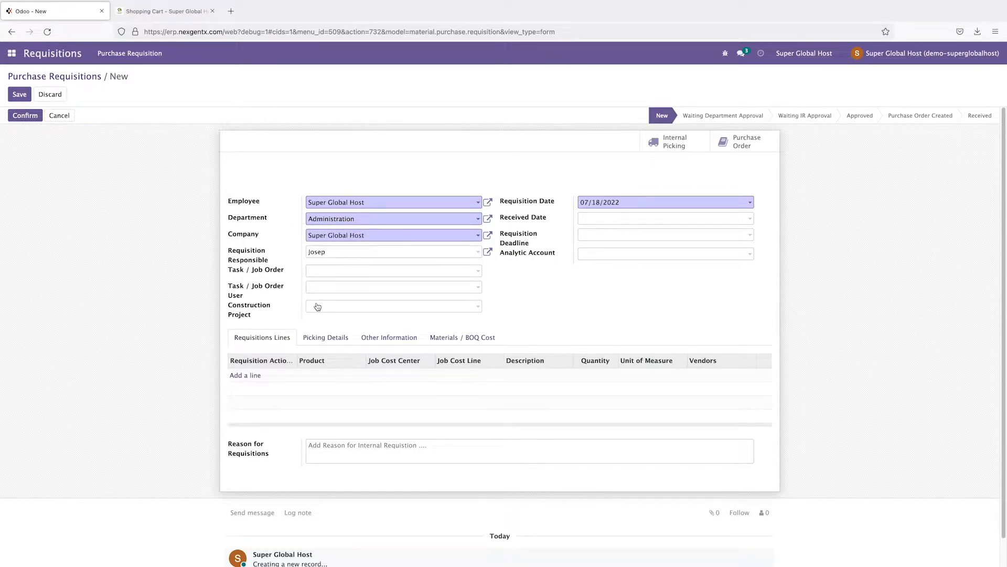
{"action": "left_click", "coordinate": [317, 306]}
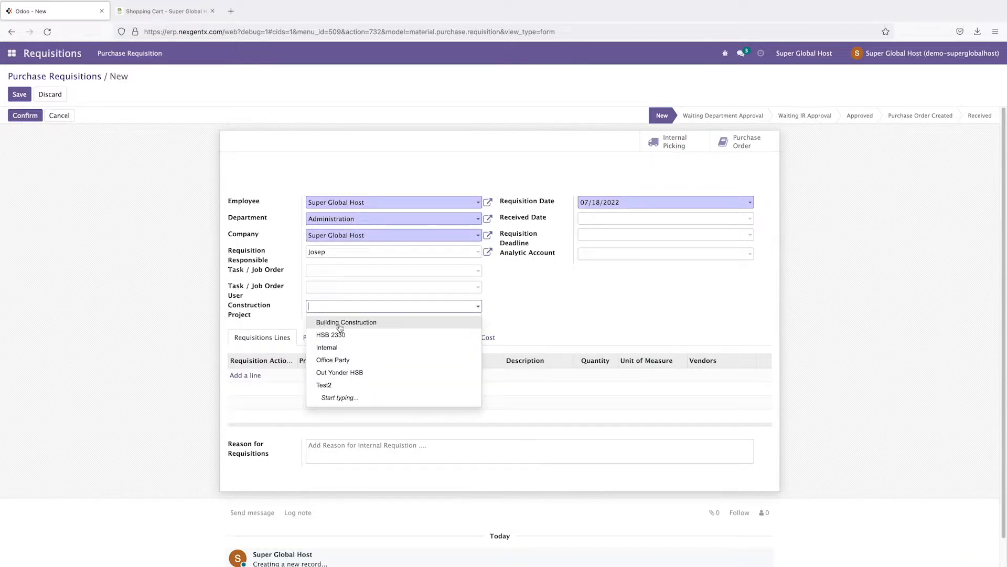
{"action": "left_click", "coordinate": [339, 327]}
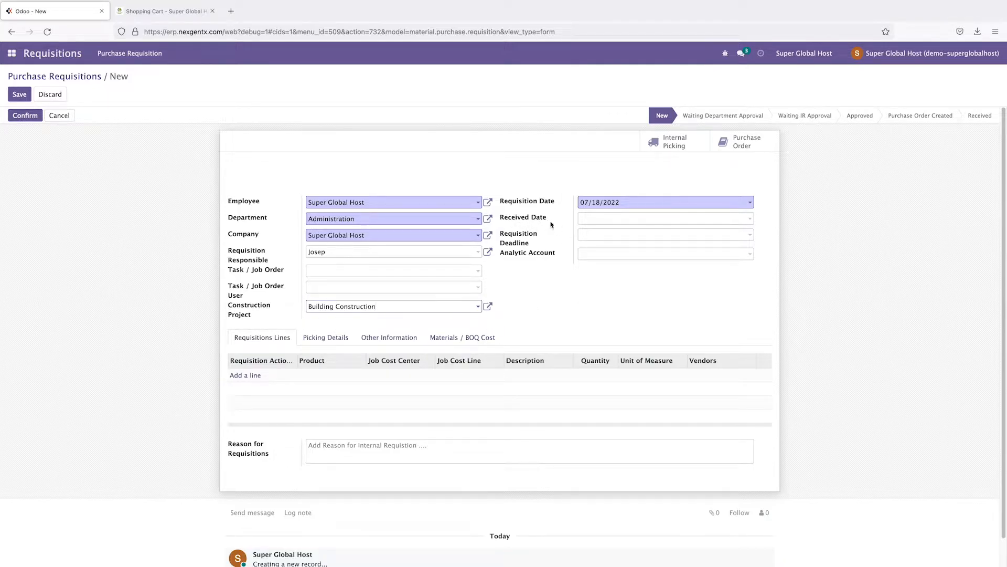
Step: Set received date 07/23/2022, deadline 07/29/2022 and the Building Construction analytic account
{"action": "left_click", "coordinate": [596, 222]}
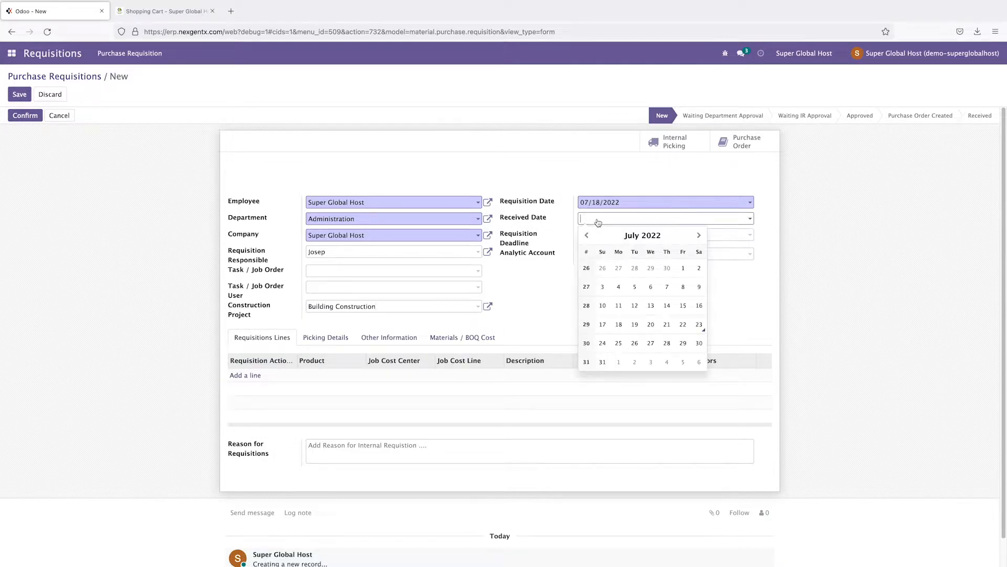
{"action": "left_click", "coordinate": [699, 325]}
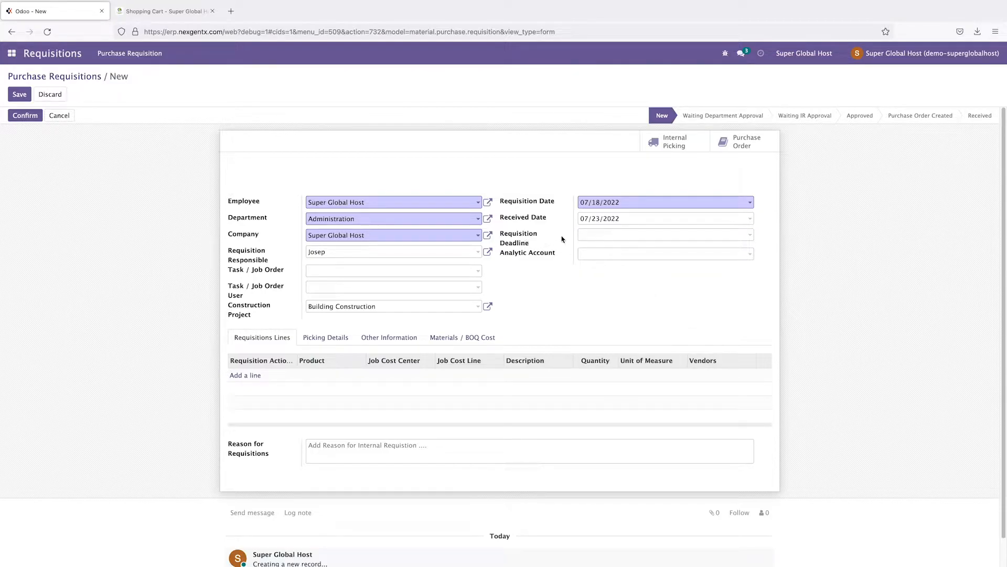
{"action": "left_click", "coordinate": [592, 238]}
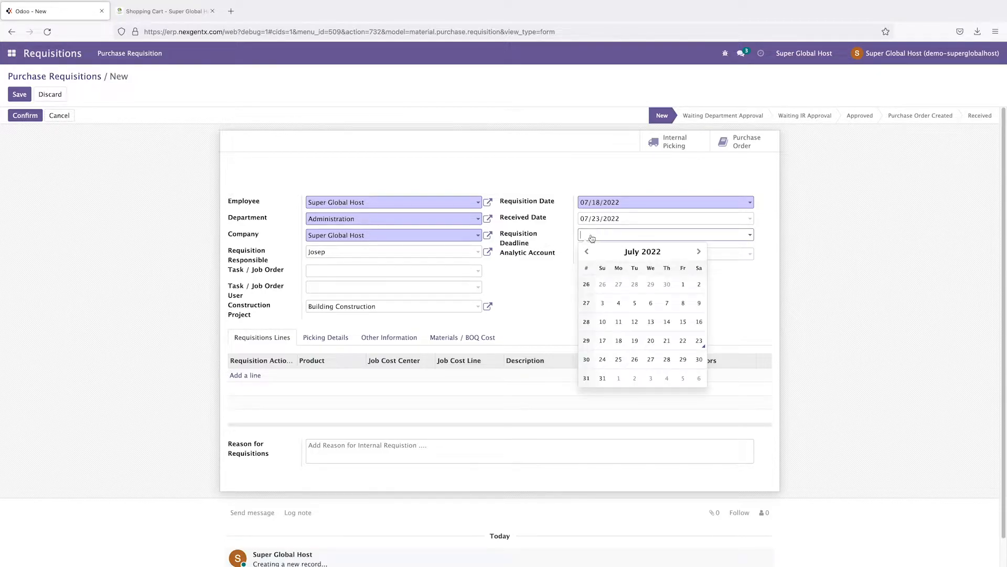
{"action": "left_click", "coordinate": [683, 360]}
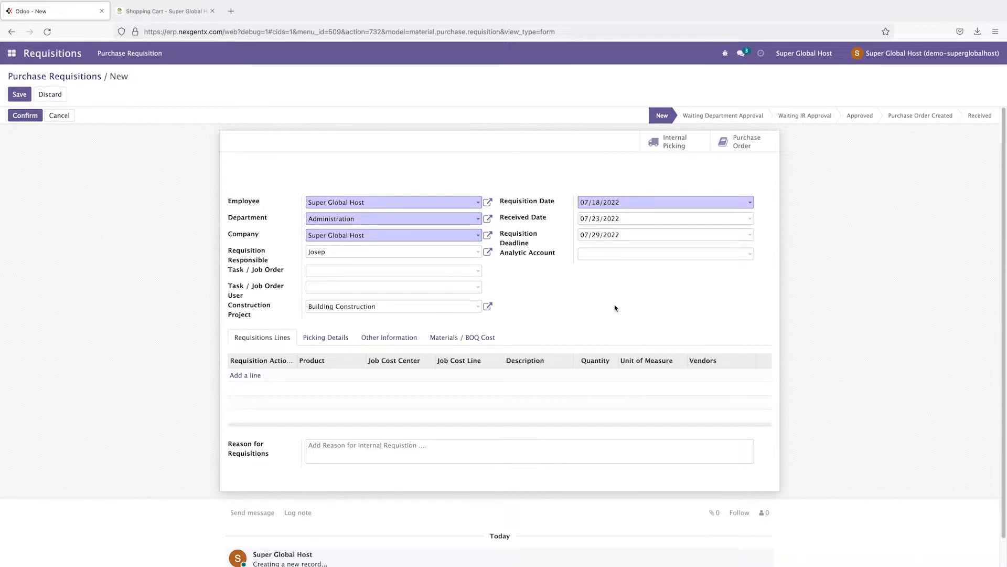
{"action": "left_click", "coordinate": [594, 255]}
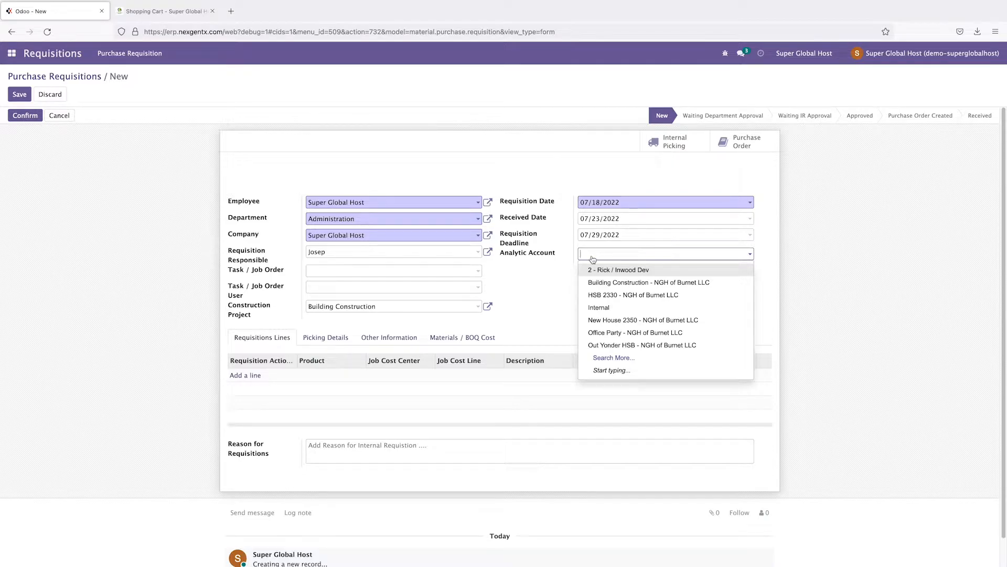
{"action": "left_click", "coordinate": [685, 286]}
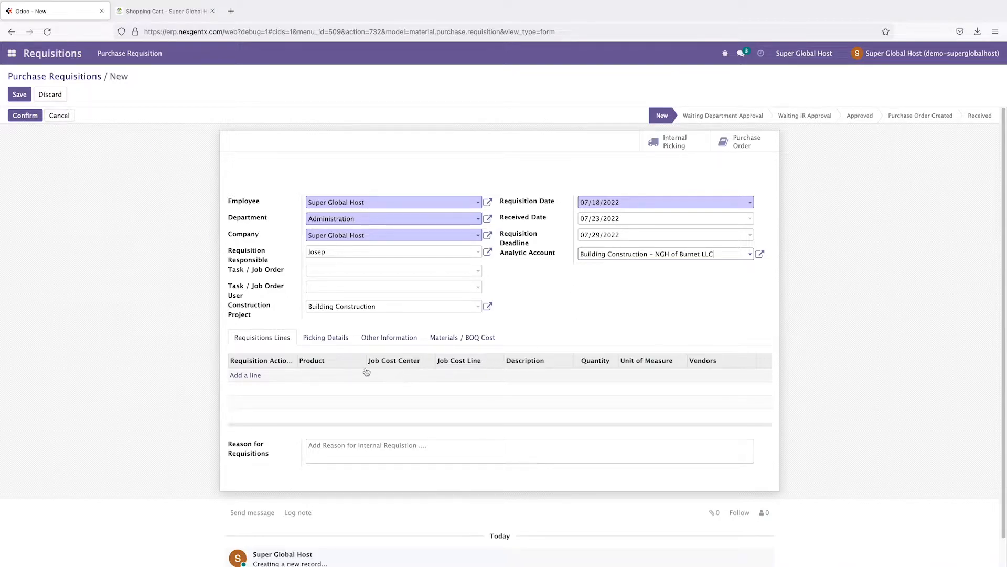
Step: Add a requisition line with the action Purchase Order
{"action": "left_click", "coordinate": [248, 376]}
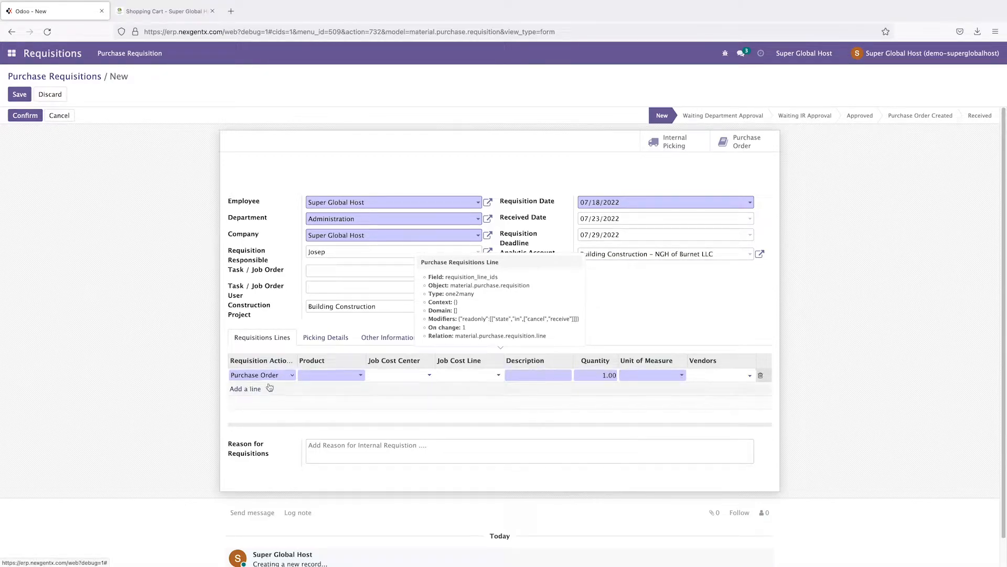
{"action": "left_click", "coordinate": [288, 375]}
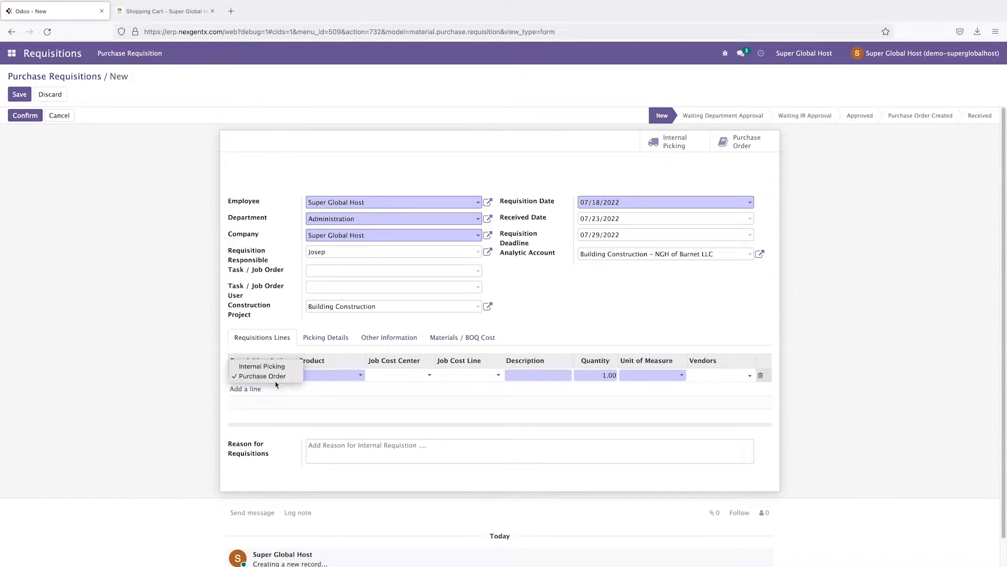
{"action": "left_click", "coordinate": [278, 367]}
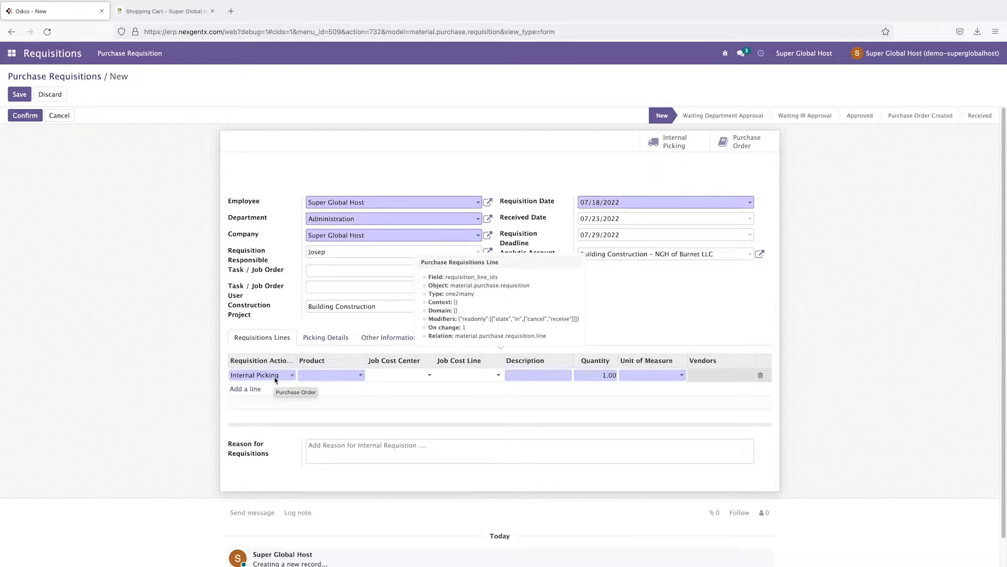
{"action": "left_click", "coordinate": [275, 376]}
{"action": "left_click", "coordinate": [268, 389]}
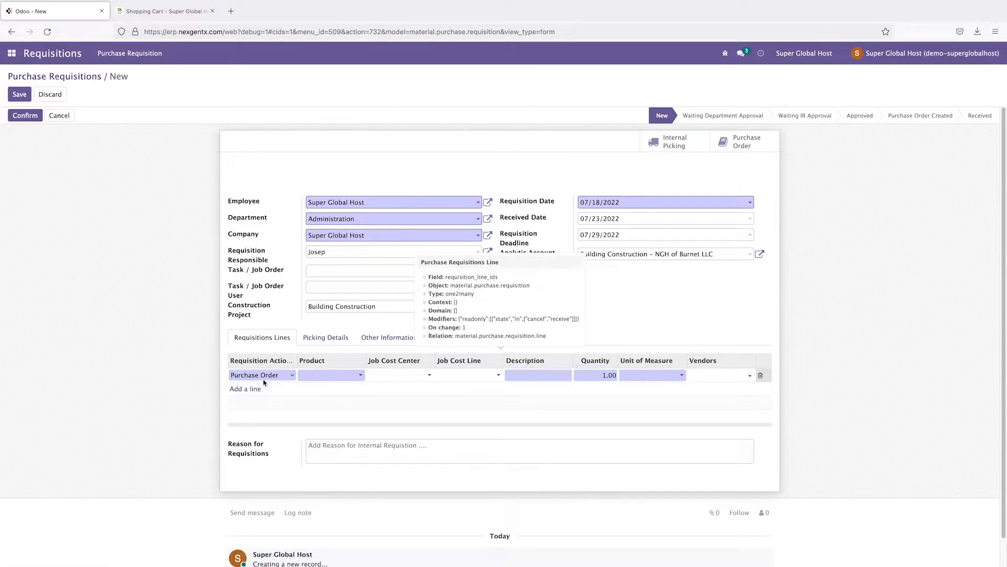
{"action": "left_click", "coordinate": [329, 376]}
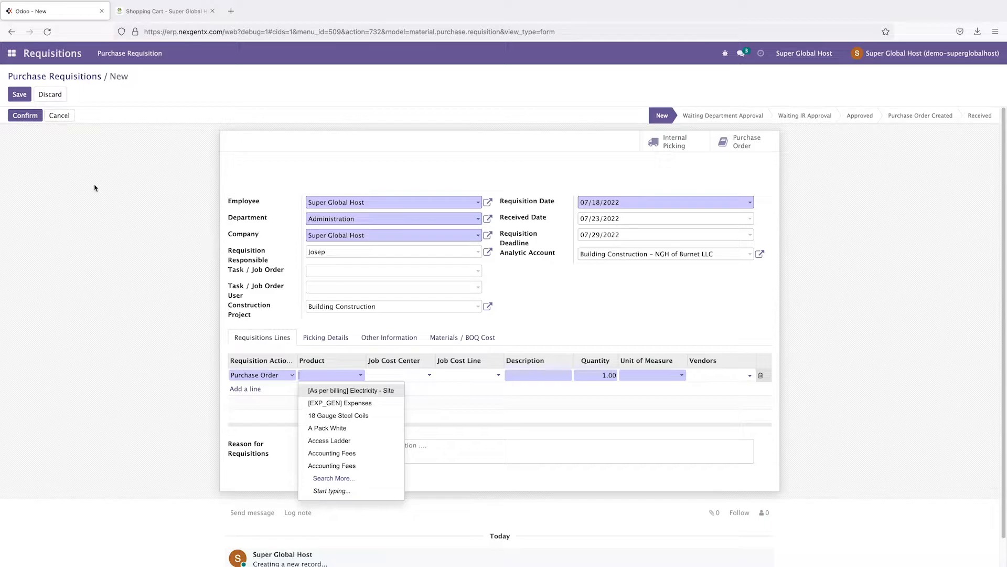
Step: Open the Requisitions app in a new browser tab
{"action": "left_click", "coordinate": [7, 56]}
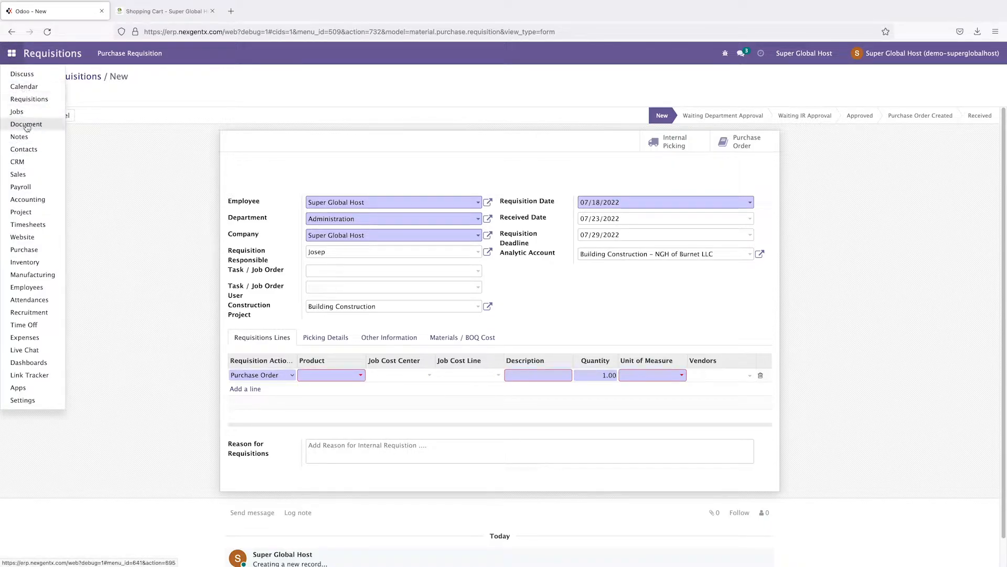
{"action": "right_click", "coordinate": [20, 102]}
{"action": "left_click", "coordinate": [37, 111]}
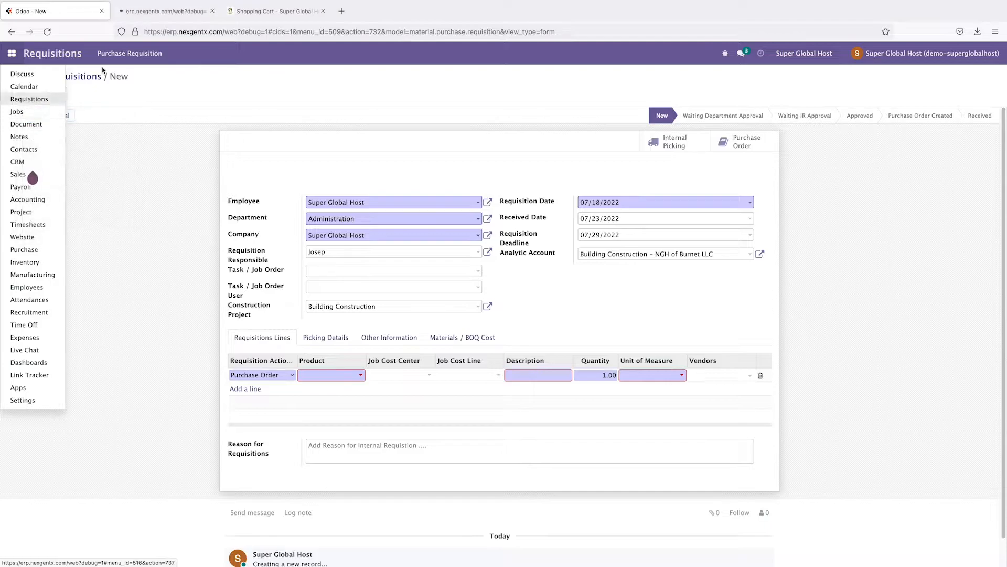
Step: Close the Shopping Cart tab and show approved COST-SHEET/00020 with its Cement and Rod lines in the second tab
{"action": "left_click", "coordinate": [166, 13]}
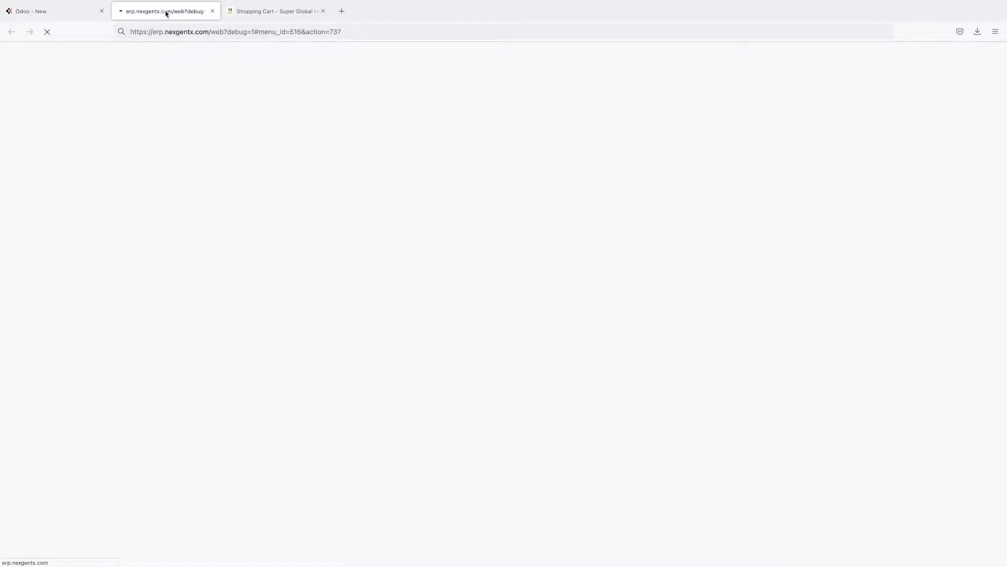
{"action": "left_click", "coordinate": [323, 11]}
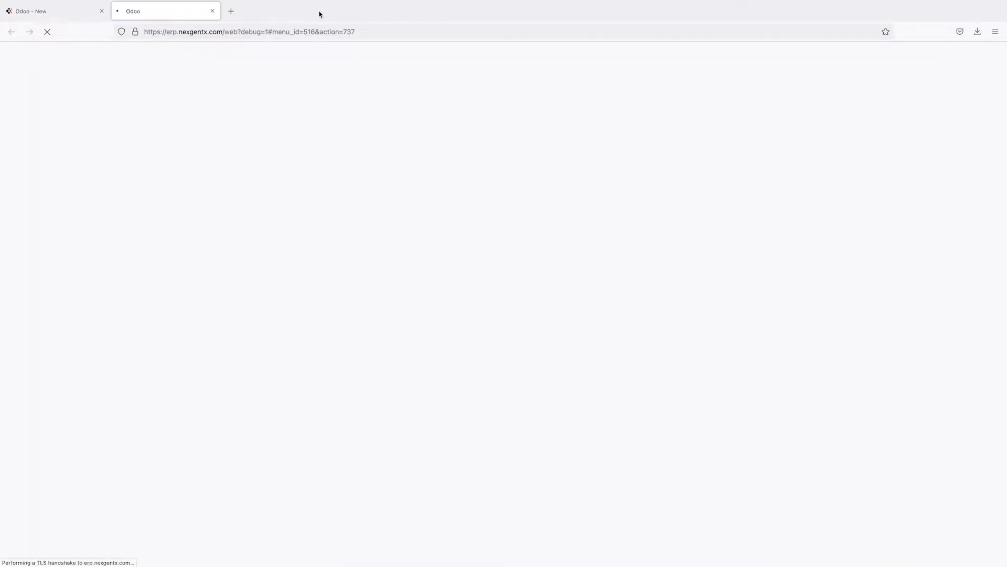
{"action": "left_click", "coordinate": [63, 15]}
{"action": "left_click", "coordinate": [146, 14]}
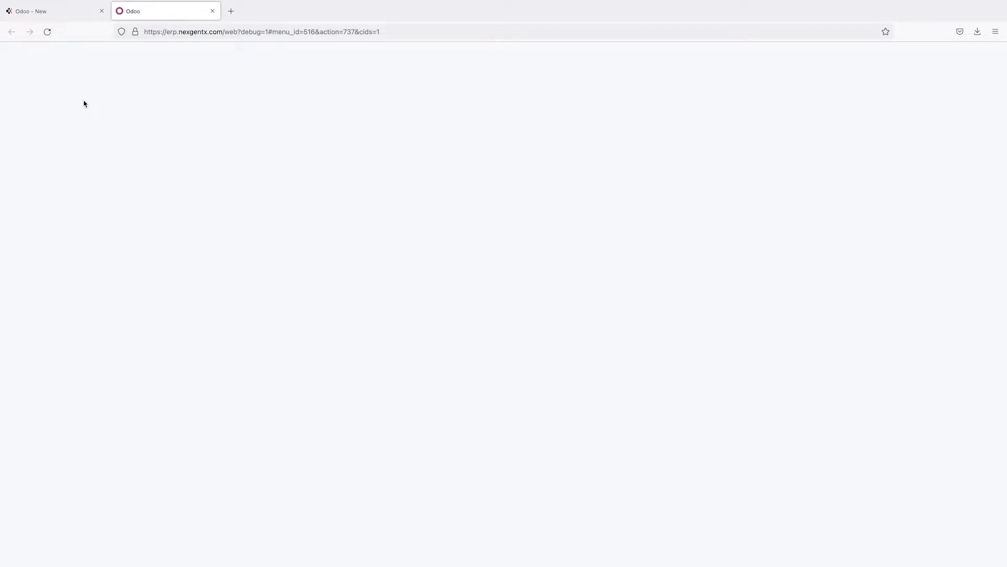
{"action": "left_click", "coordinate": [11, 53]}
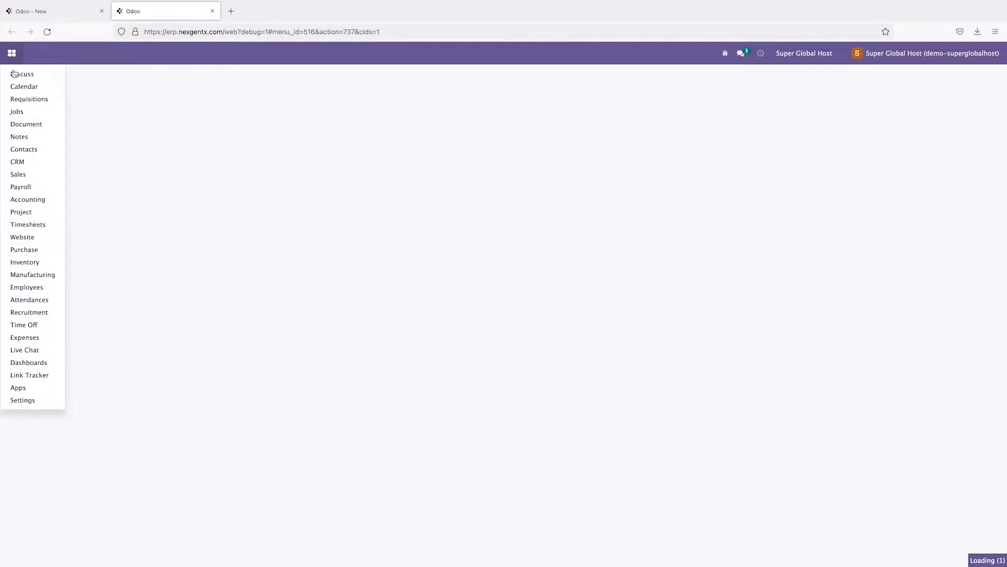
{"action": "left_click", "coordinate": [18, 112]}
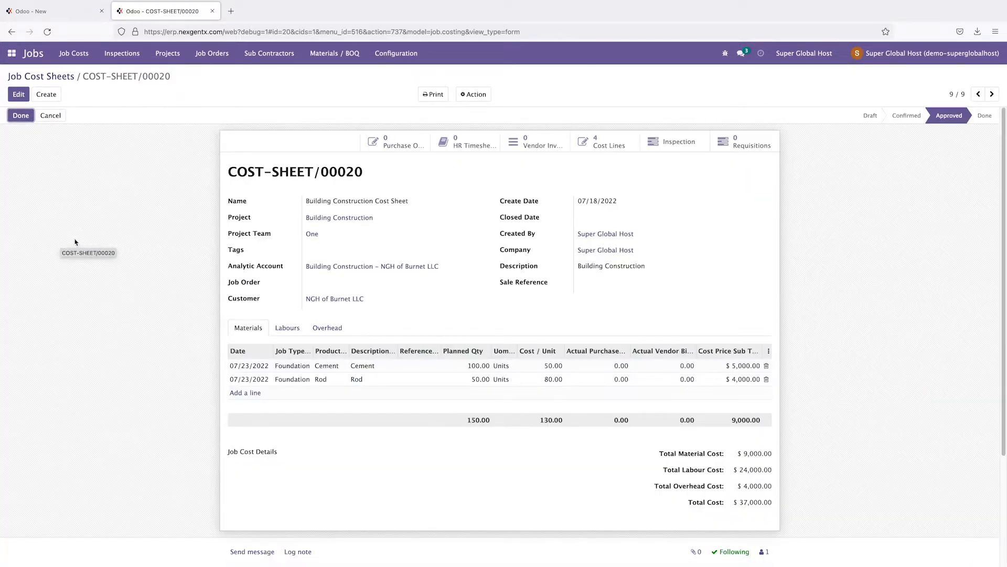
{"action": "mouse_move", "coordinate": [320, 369]}
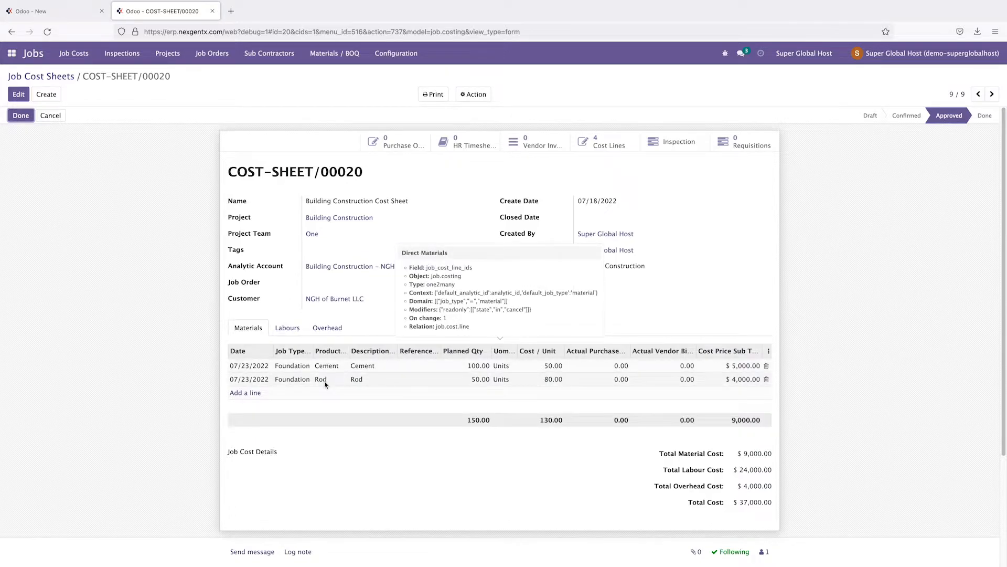
Step: Set the new requisition line's product to Cement
{"action": "left_click", "coordinate": [56, 11]}
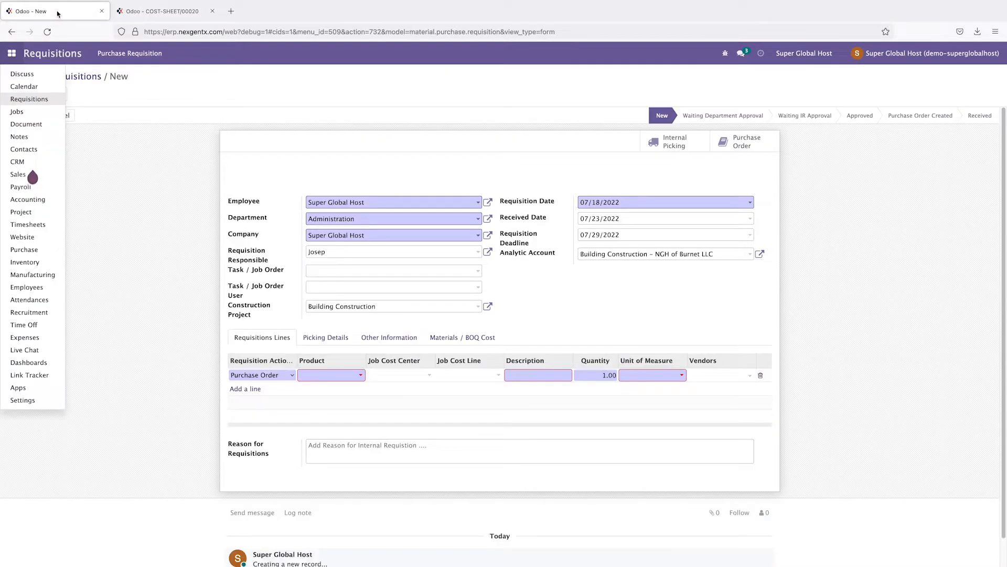
{"action": "left_click", "coordinate": [170, 14]}
{"action": "left_click", "coordinate": [73, 11]}
{"action": "left_click", "coordinate": [360, 376]}
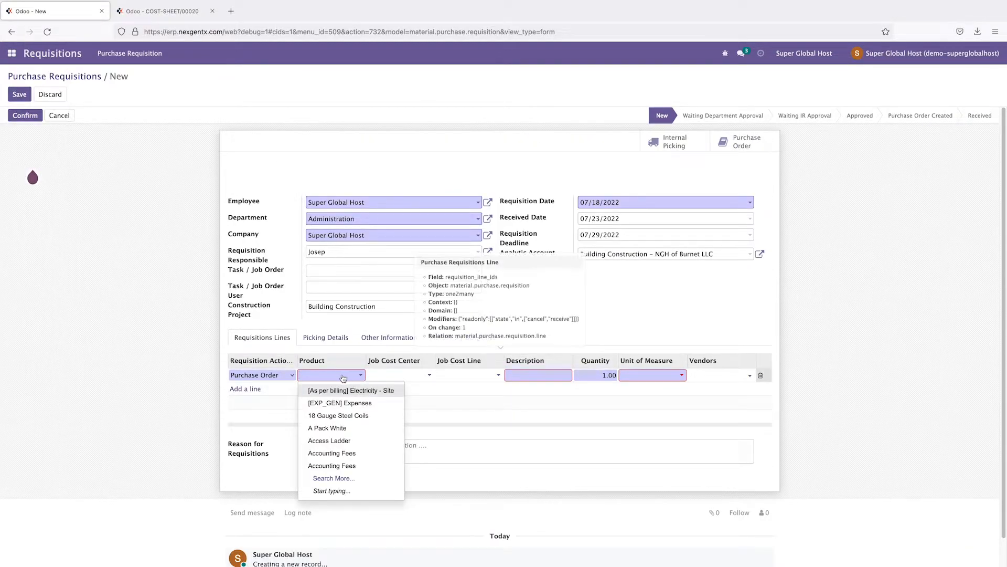
{"action": "type", "text": "ce"}
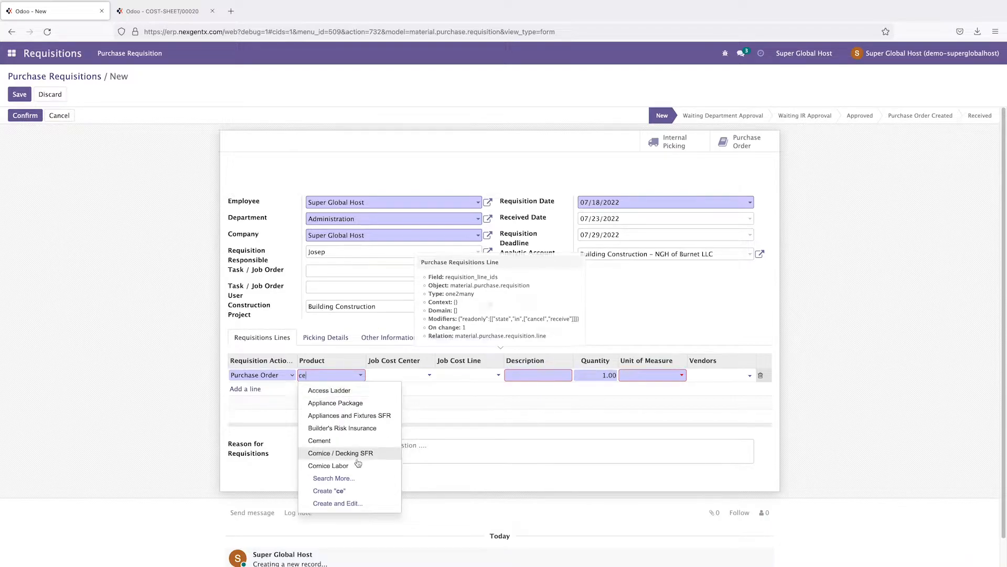
{"action": "left_click", "coordinate": [319, 440]}
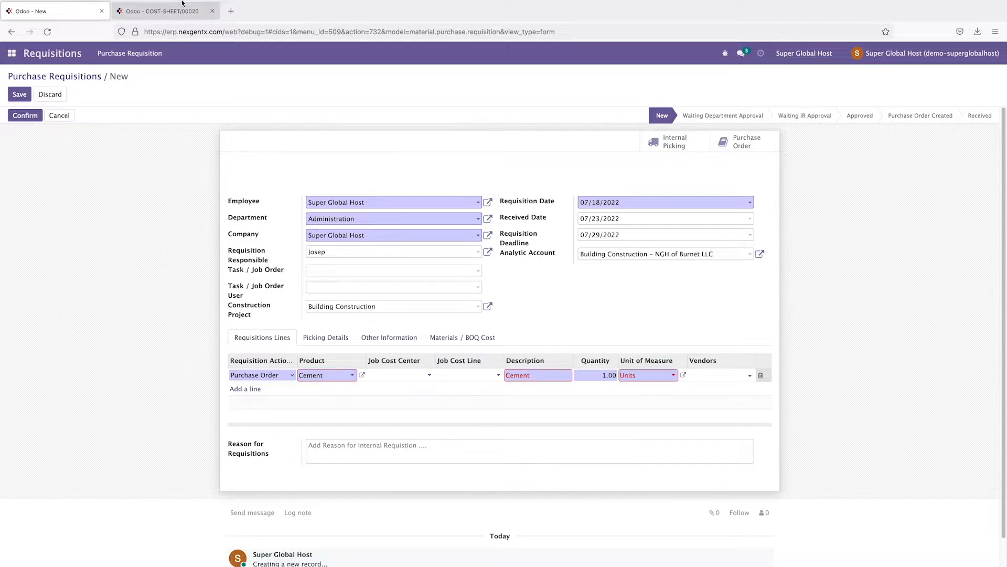
Step: Link the Cement line to job cost center COST-SHEET/00020 and its Cement job cost line
{"action": "left_click", "coordinate": [168, 15]}
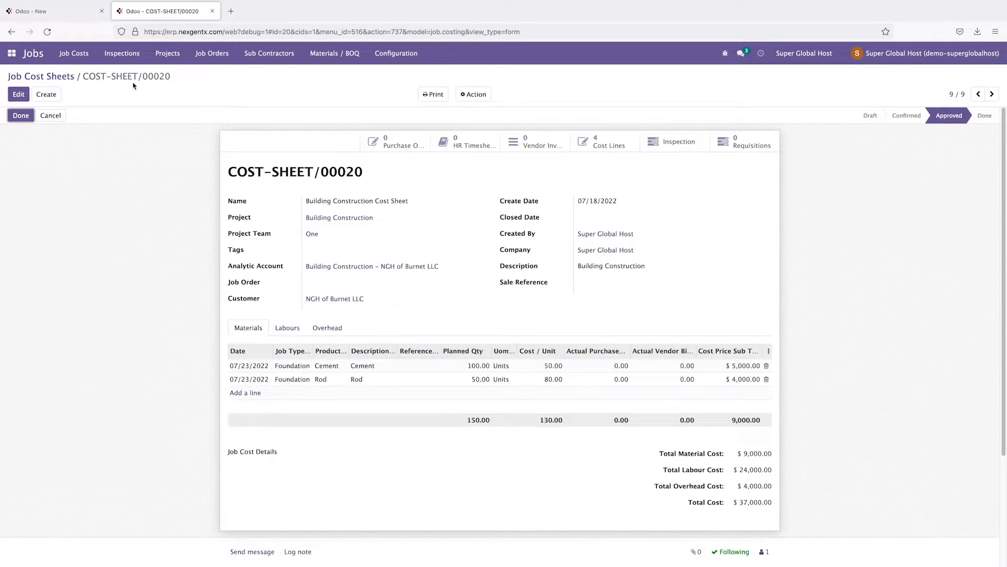
{"action": "left_click", "coordinate": [62, 11]}
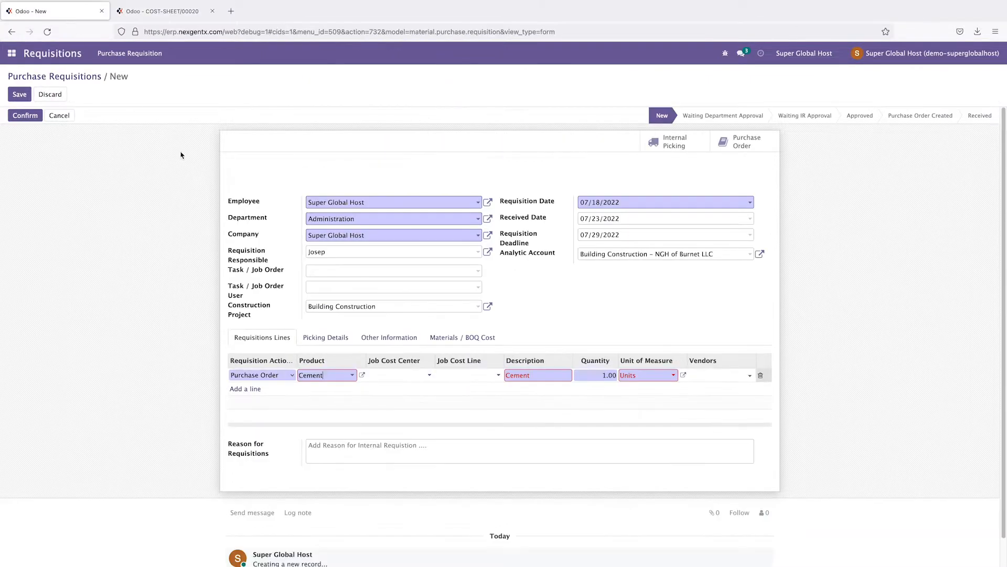
{"action": "left_click", "coordinate": [412, 374]}
{"action": "left_click", "coordinate": [413, 390]}
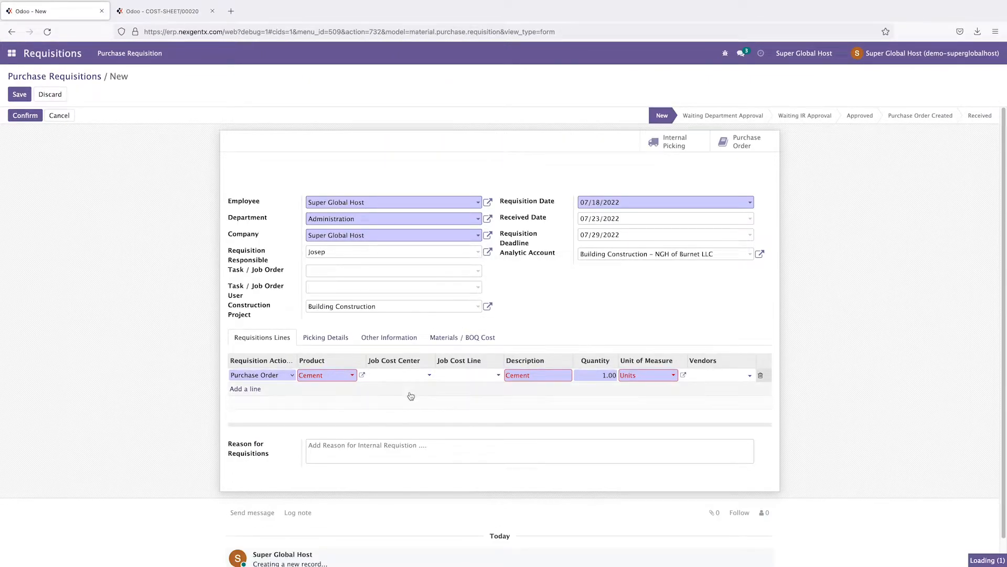
{"action": "left_click", "coordinate": [460, 376]}
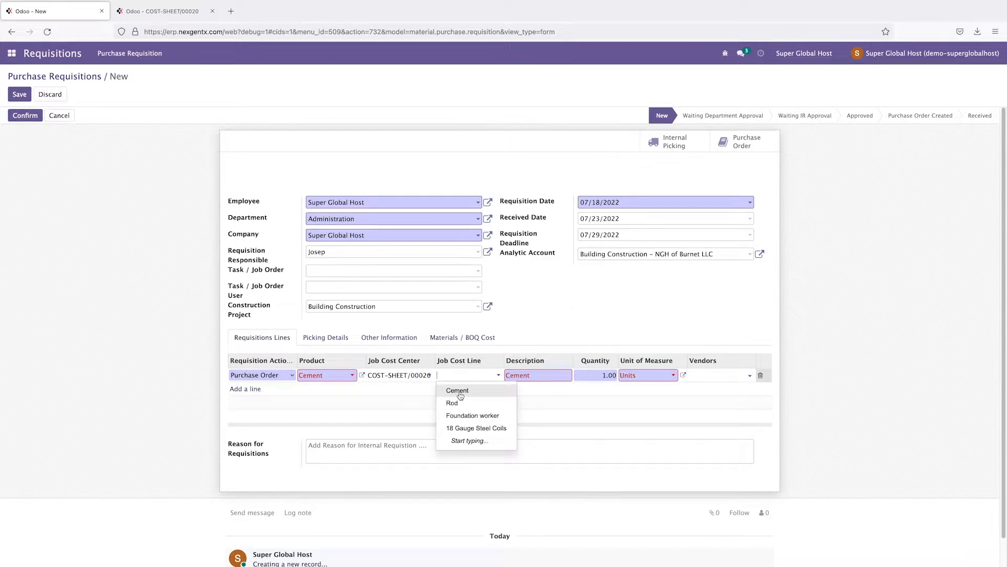
{"action": "left_click", "coordinate": [460, 391]}
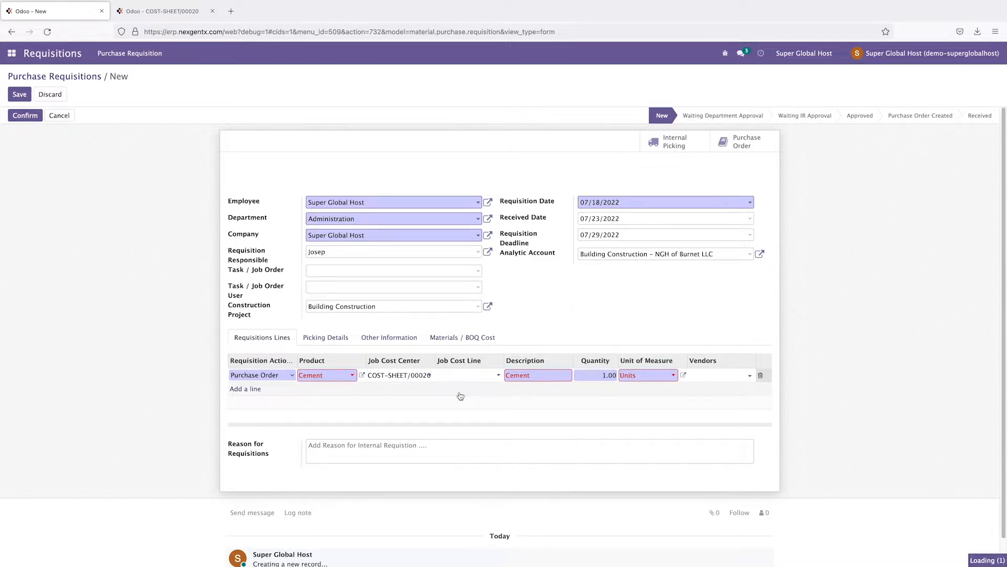
{"action": "left_click", "coordinate": [959, 375]}
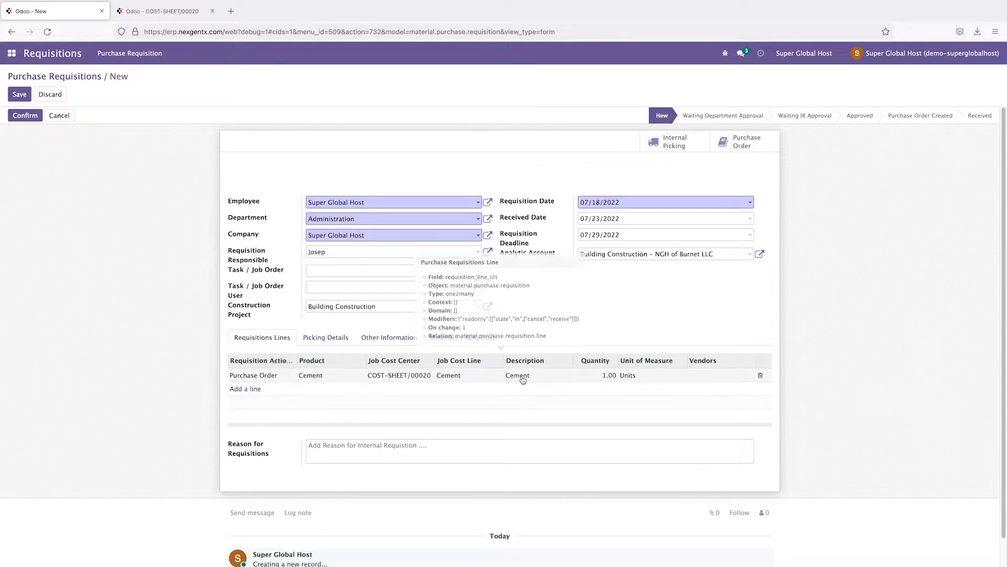
Step: Set the Cement line's quantity to 50, matching the cost sheet
{"action": "left_click", "coordinate": [160, 11]}
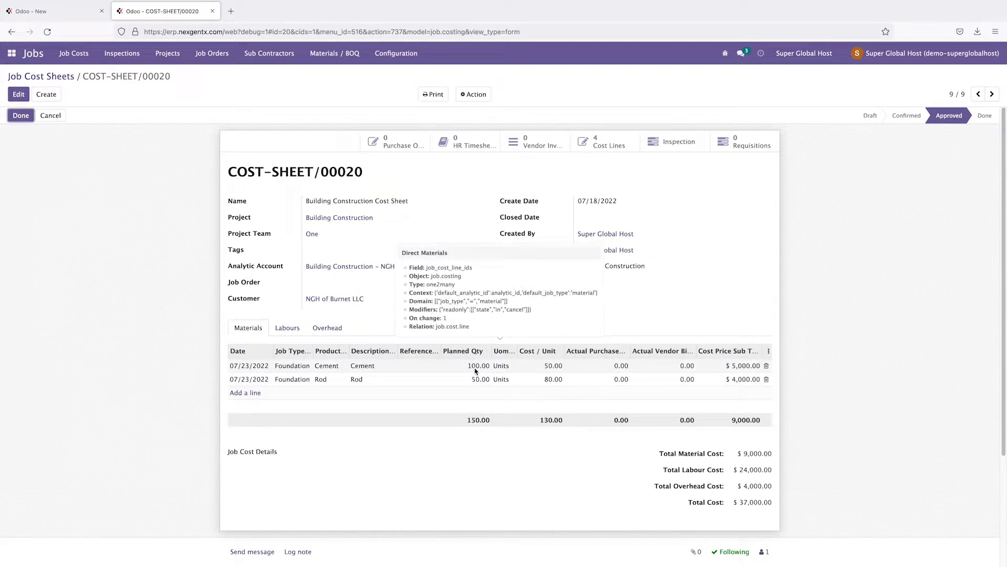
{"action": "left_click", "coordinate": [53, 18]}
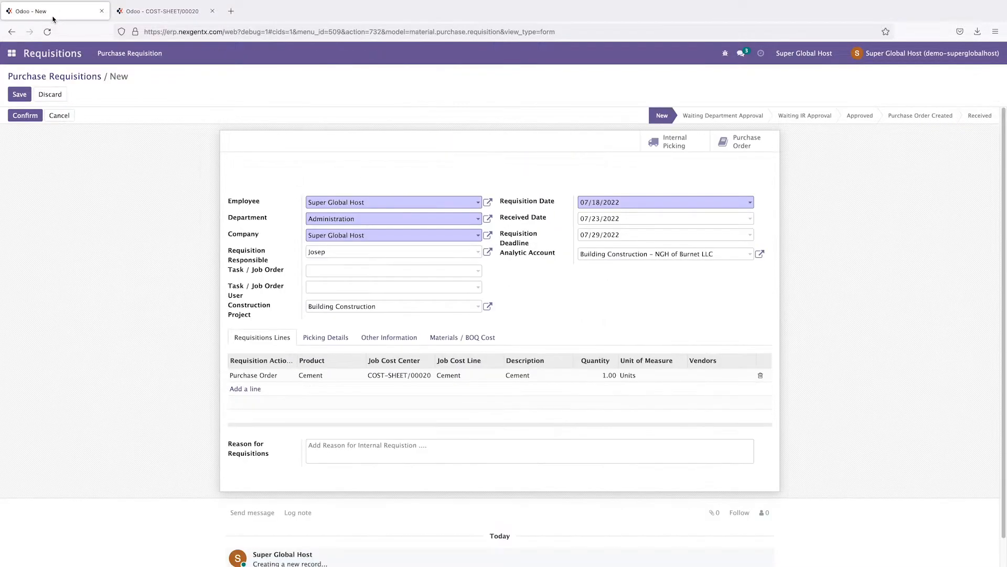
{"action": "left_click", "coordinate": [610, 376]}
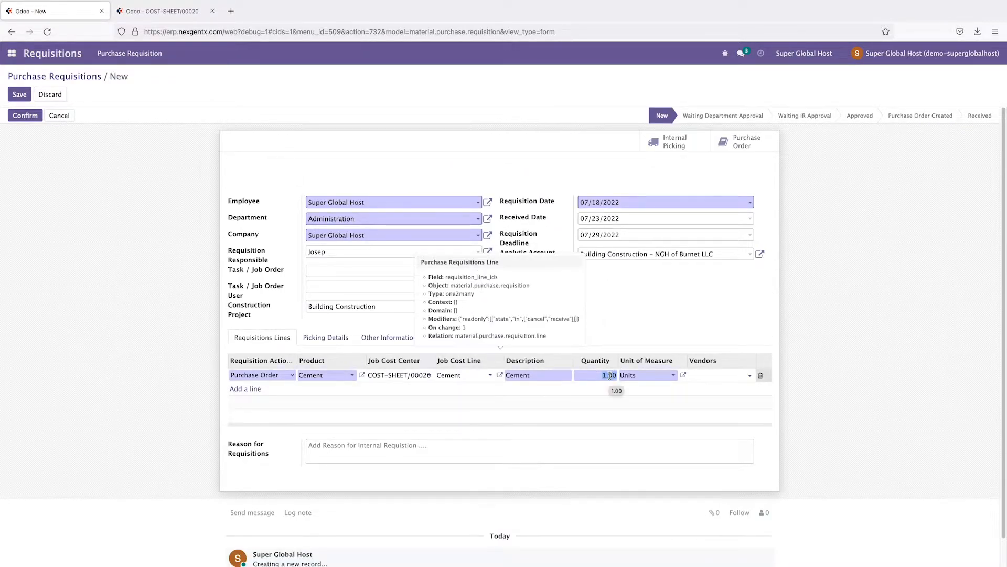
{"action": "type", "text": "50"}
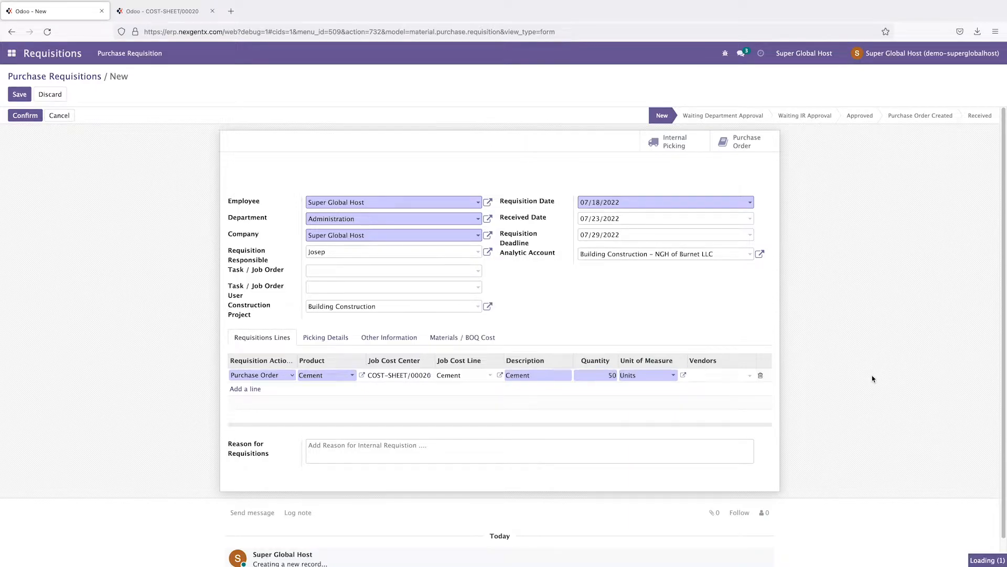
{"action": "left_click", "coordinate": [872, 375]}
Step: Assign Building dept. Vendor to the Cement line and add a second blank line
{"action": "left_click", "coordinate": [721, 376]}
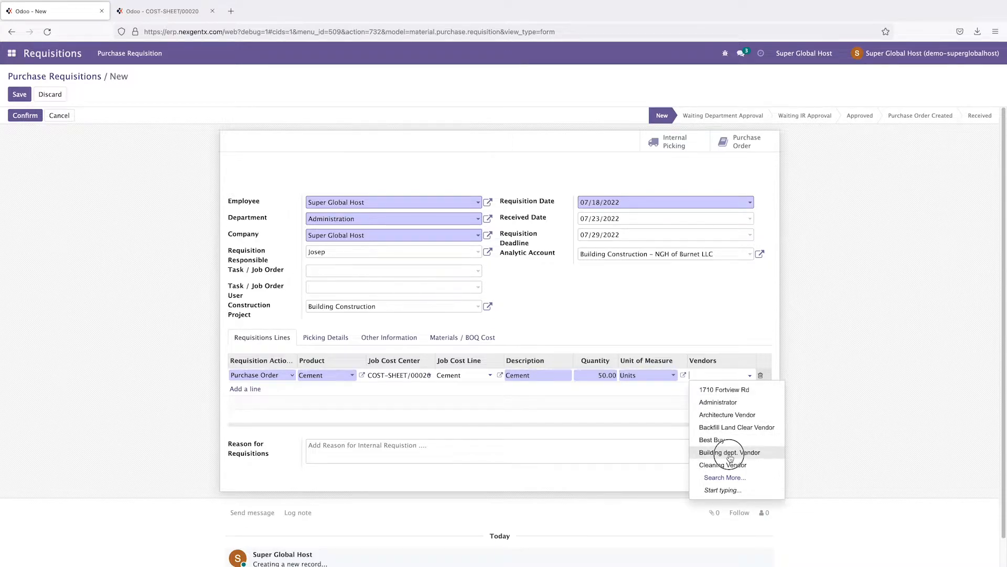
{"action": "left_click", "coordinate": [730, 454]}
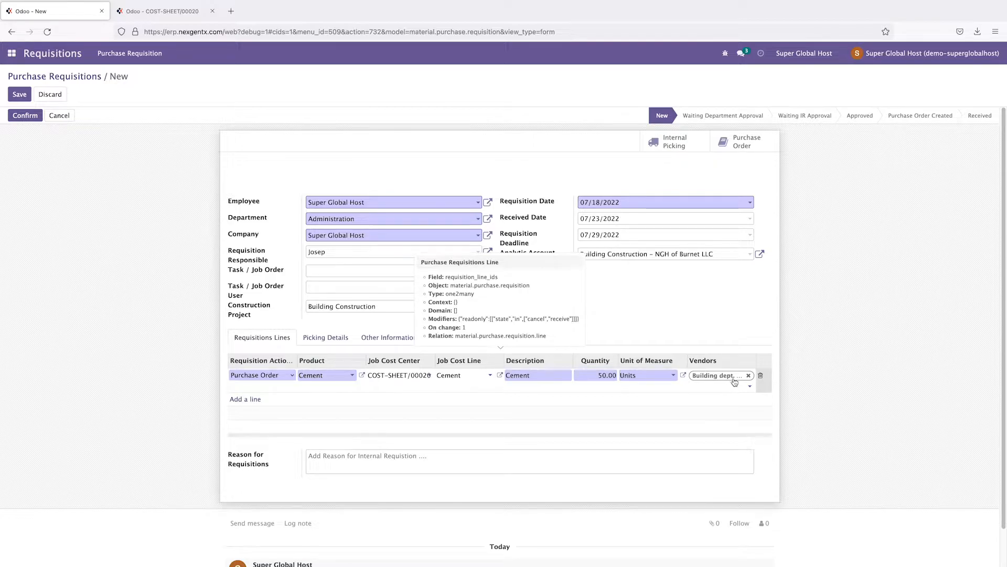
{"action": "left_click", "coordinate": [851, 394]}
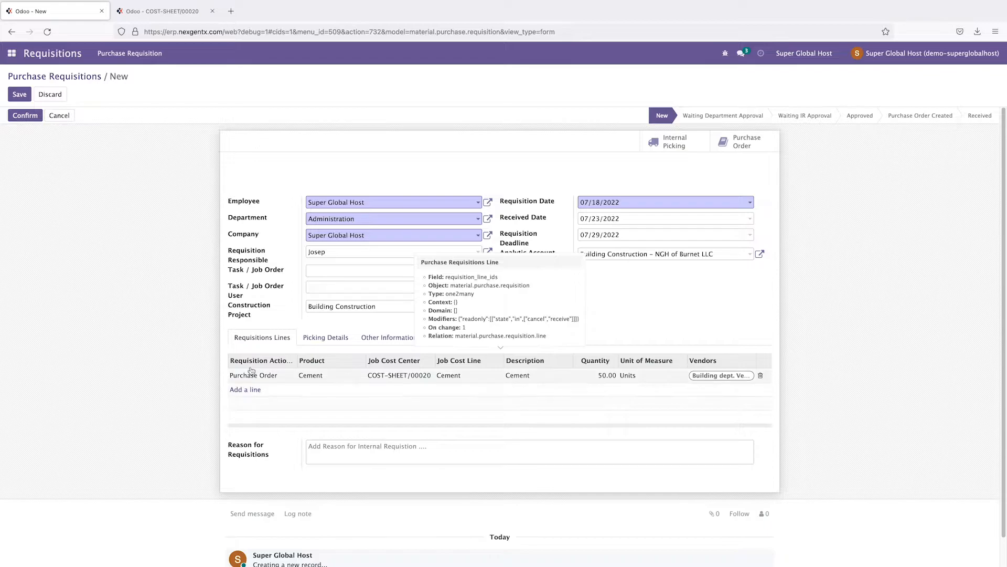
{"action": "left_click", "coordinate": [245, 391]}
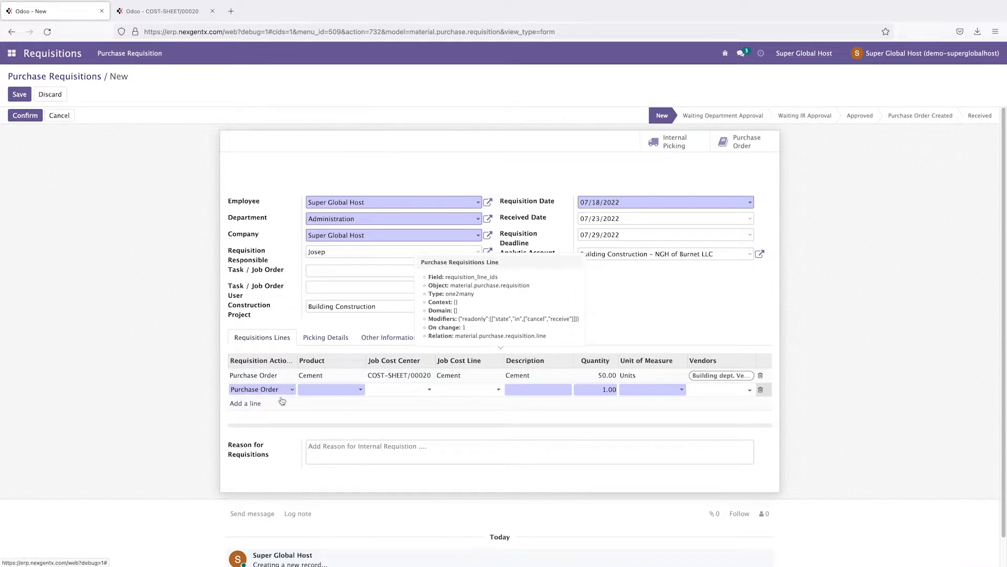
Step: Link the new line to COST-SHEET/00020's Rod cost line, with Rod as product
{"action": "left_click", "coordinate": [421, 393]}
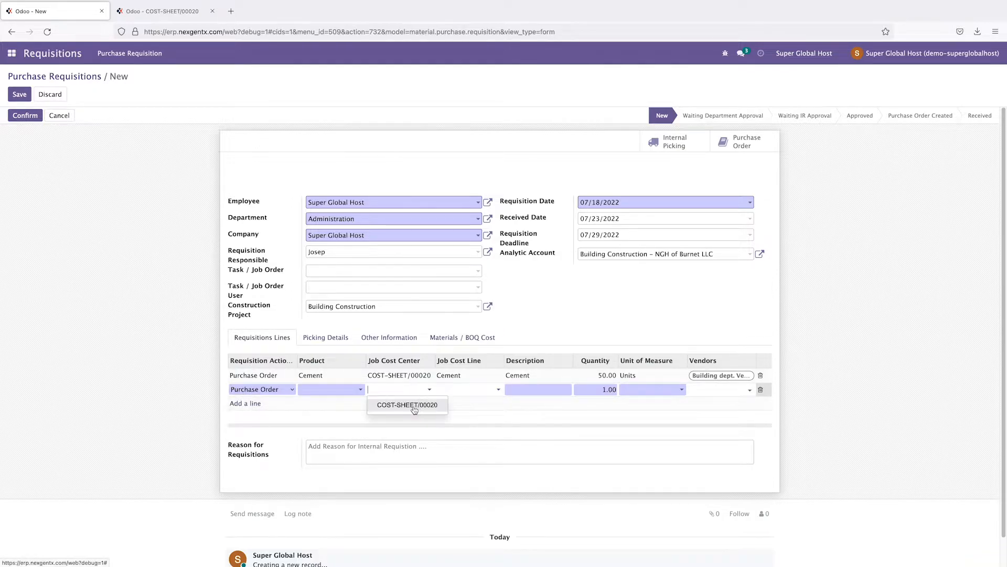
{"action": "left_click", "coordinate": [413, 409]}
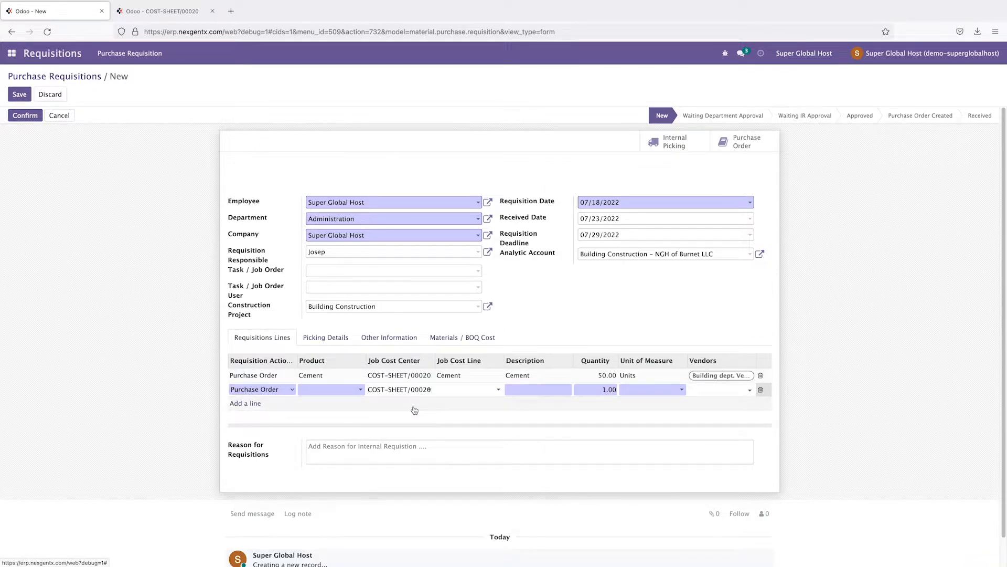
{"action": "left_click", "coordinate": [467, 390]}
{"action": "left_click", "coordinate": [454, 417]}
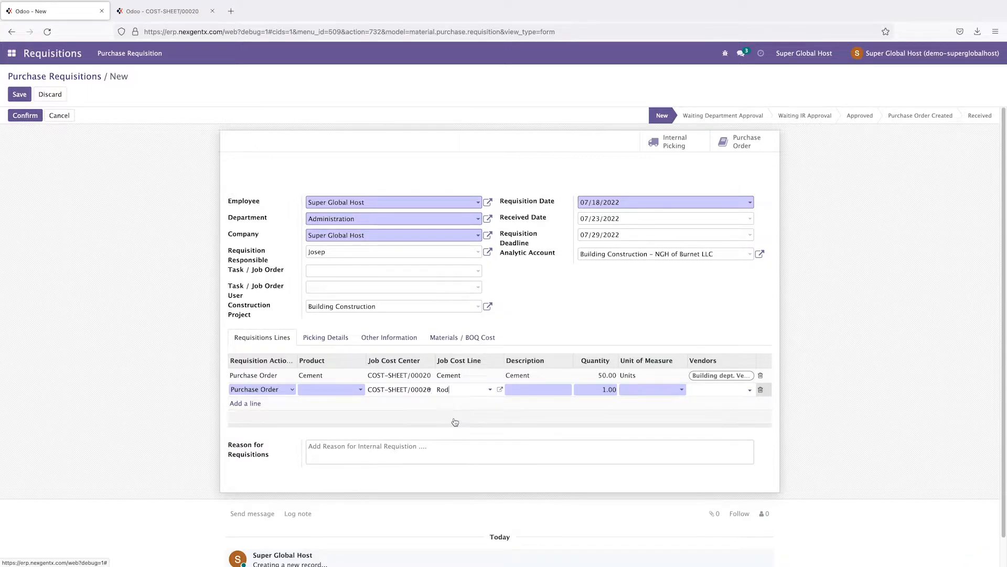
{"action": "left_click", "coordinate": [335, 389]}
{"action": "type", "text": "R"}
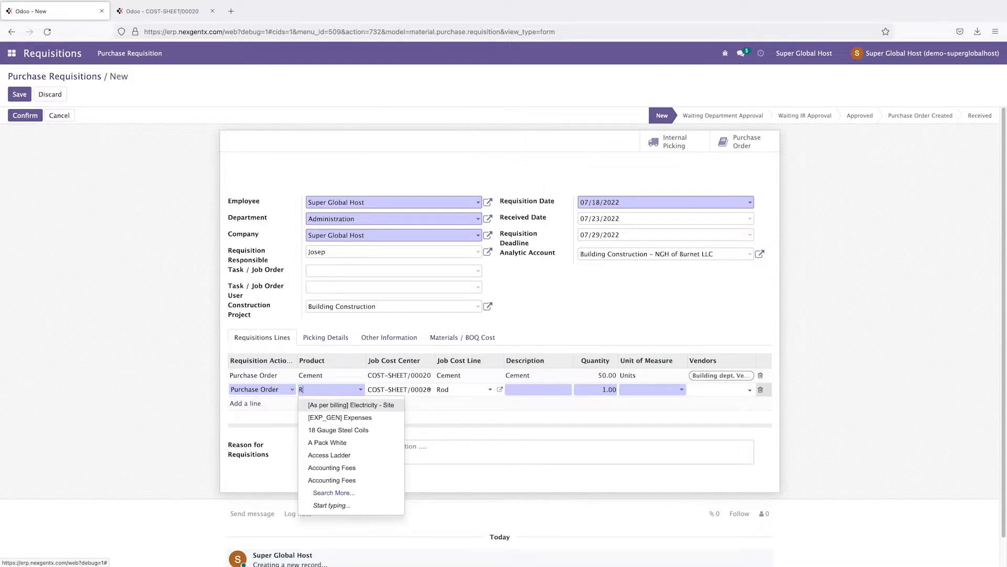
{"action": "type", "text": "od"}
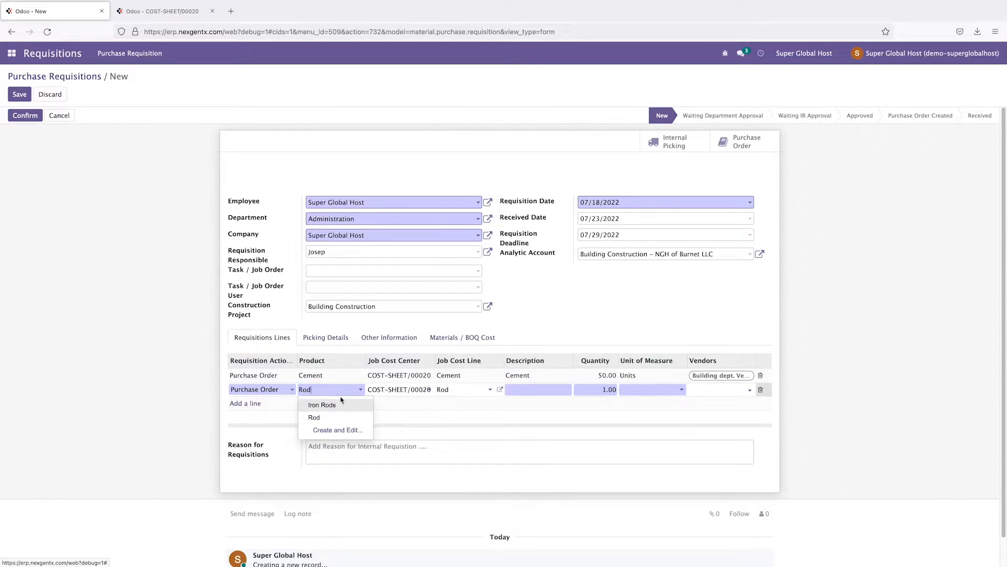
{"action": "left_click", "coordinate": [319, 418]}
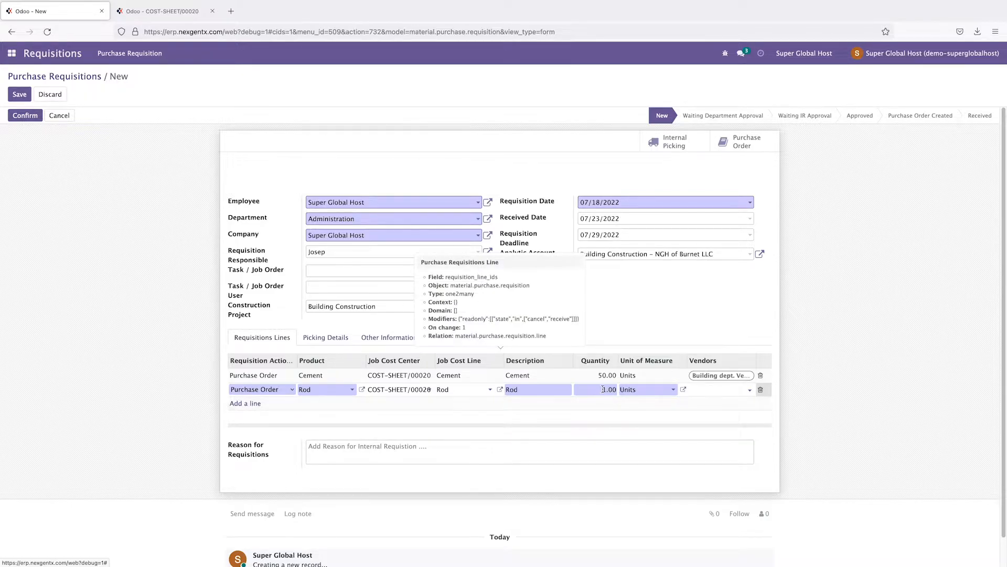
Step: Give the Rod line quantity 20 and vendor Building dept. Vendor
{"action": "left_click", "coordinate": [147, 11]}
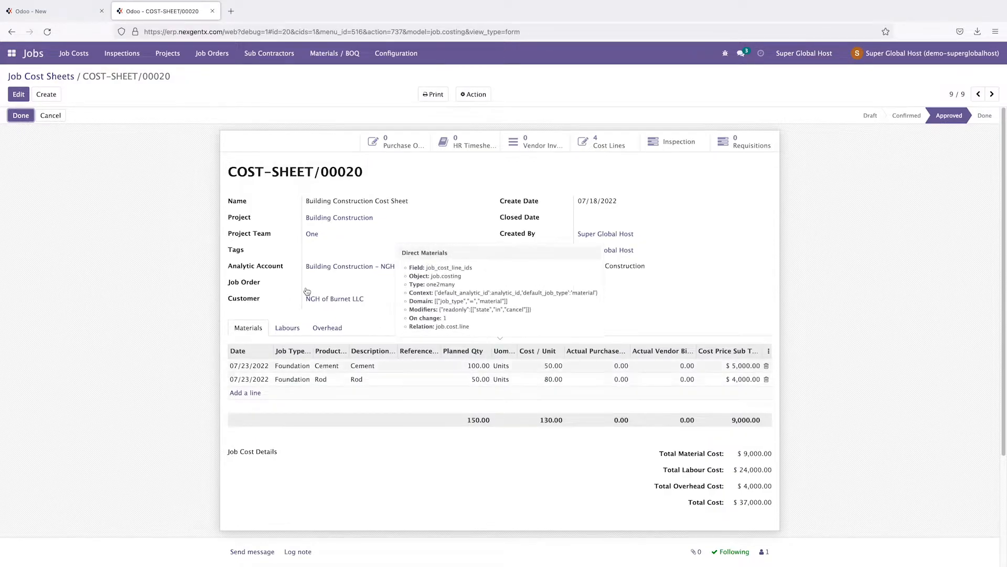
{"action": "left_click", "coordinate": [37, 11]}
{"action": "left_click", "coordinate": [609, 390]}
{"action": "type", "text": "20"}
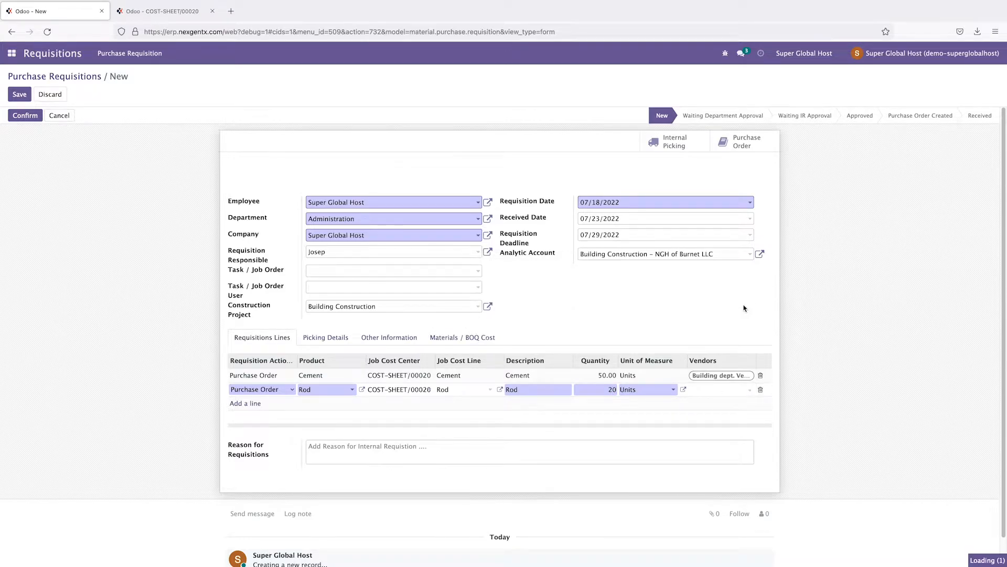
{"action": "left_click", "coordinate": [743, 309]}
{"action": "left_click", "coordinate": [726, 390]}
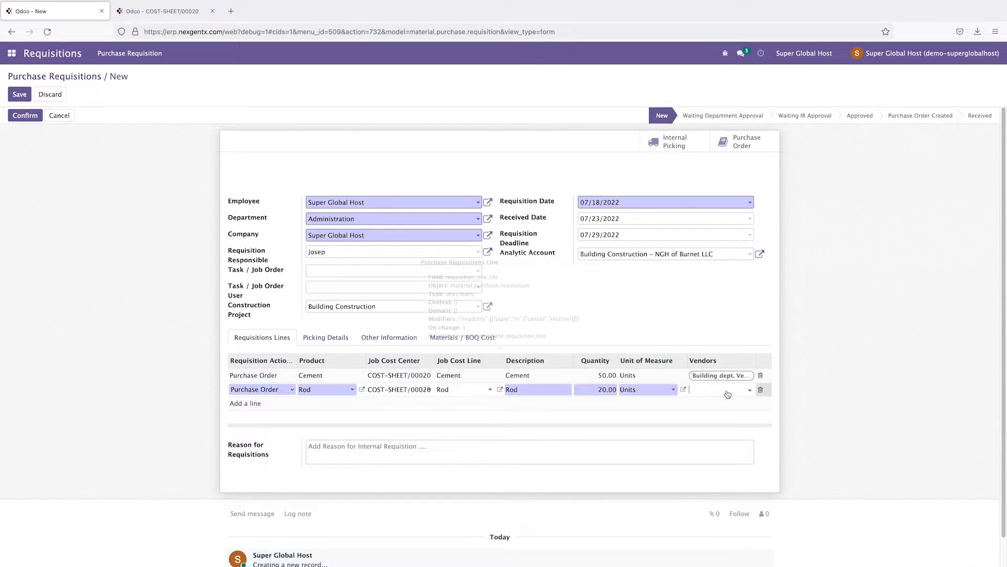
{"action": "left_click", "coordinate": [728, 390]}
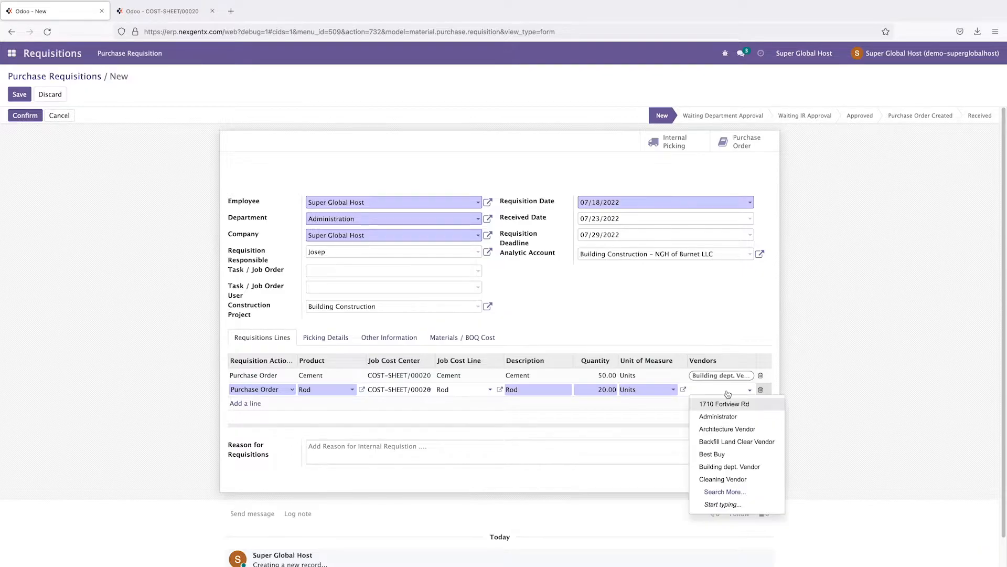
{"action": "left_click", "coordinate": [742, 470]}
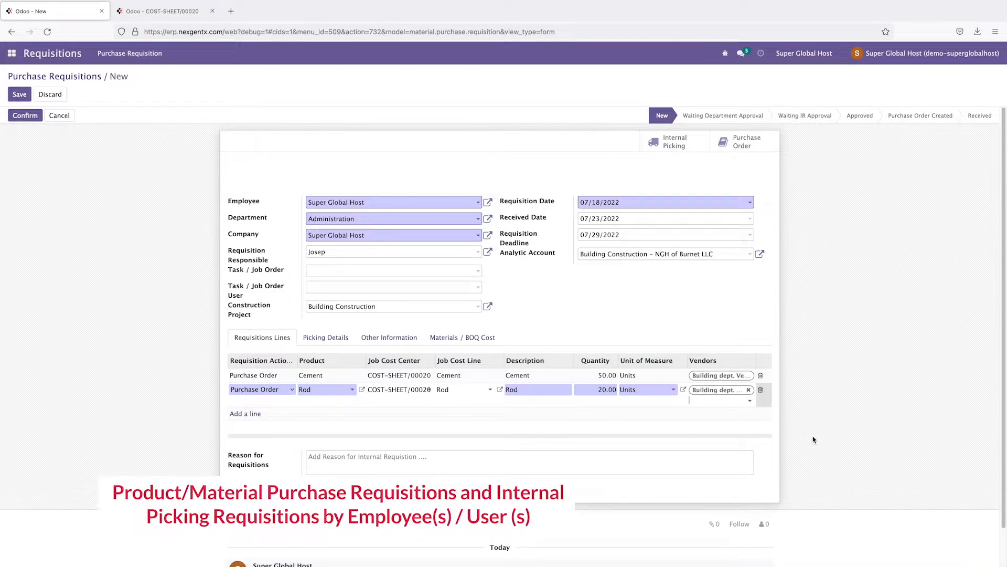
{"action": "left_click", "coordinate": [829, 434]}
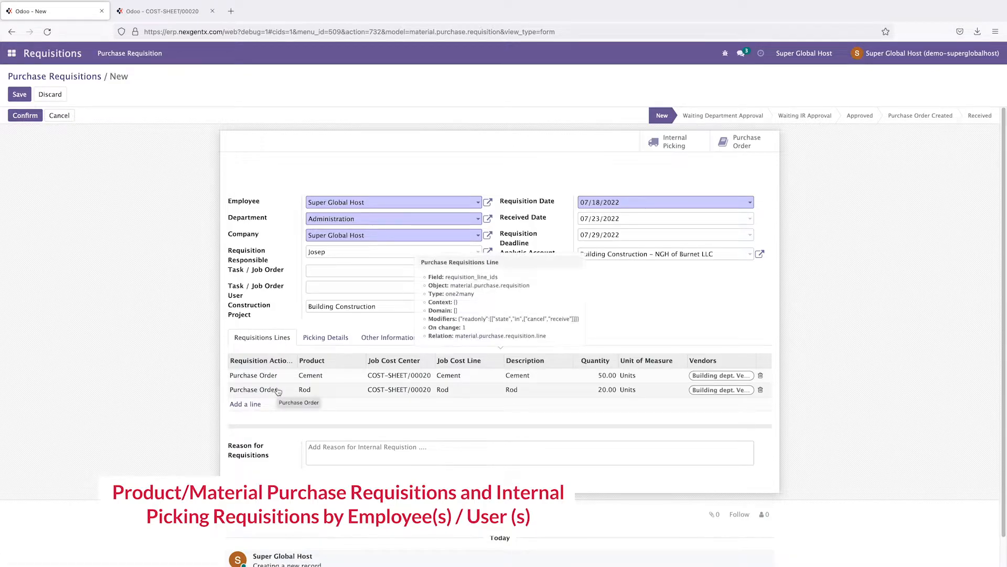
Step: Add a third line linked to COST-SHEET/00020's Foundation worker cost line
{"action": "left_click", "coordinate": [252, 406]}
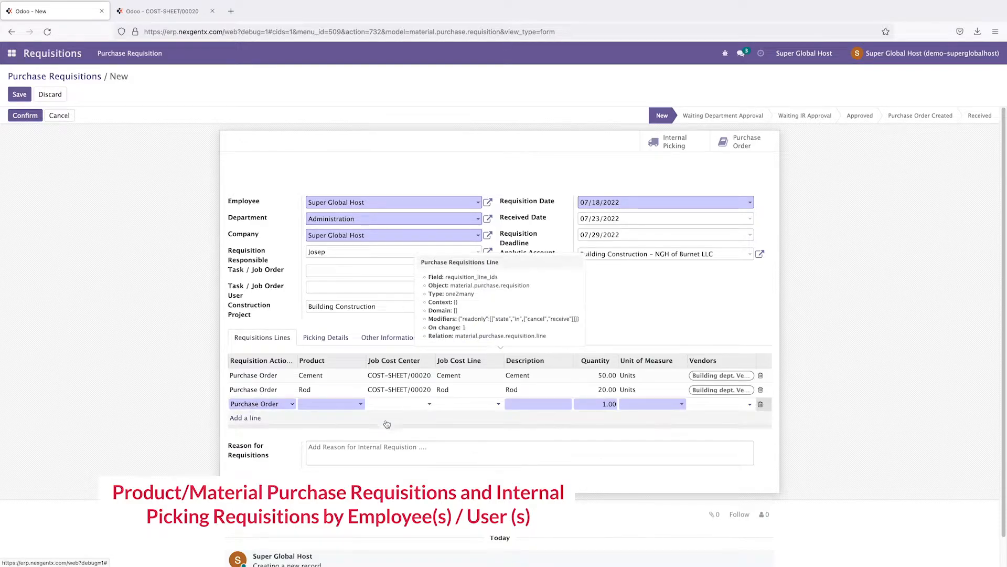
{"action": "left_click", "coordinate": [425, 407]}
{"action": "left_click", "coordinate": [418, 419]}
{"action": "left_click", "coordinate": [487, 404]}
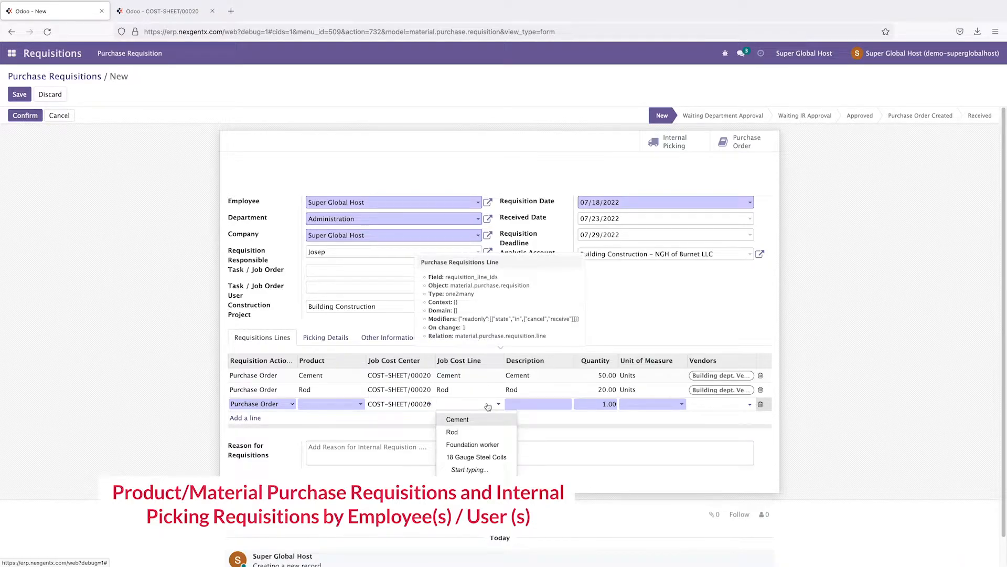
{"action": "left_click", "coordinate": [469, 446]}
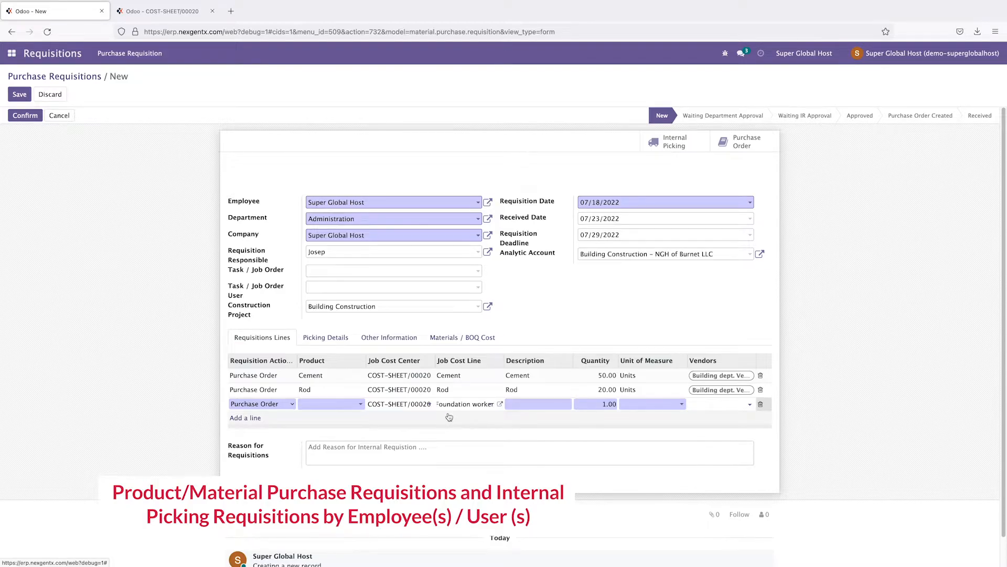
Step: Set the third line's quantity to 300, matching the cost sheet's labour lines
{"action": "left_click", "coordinate": [144, 13]}
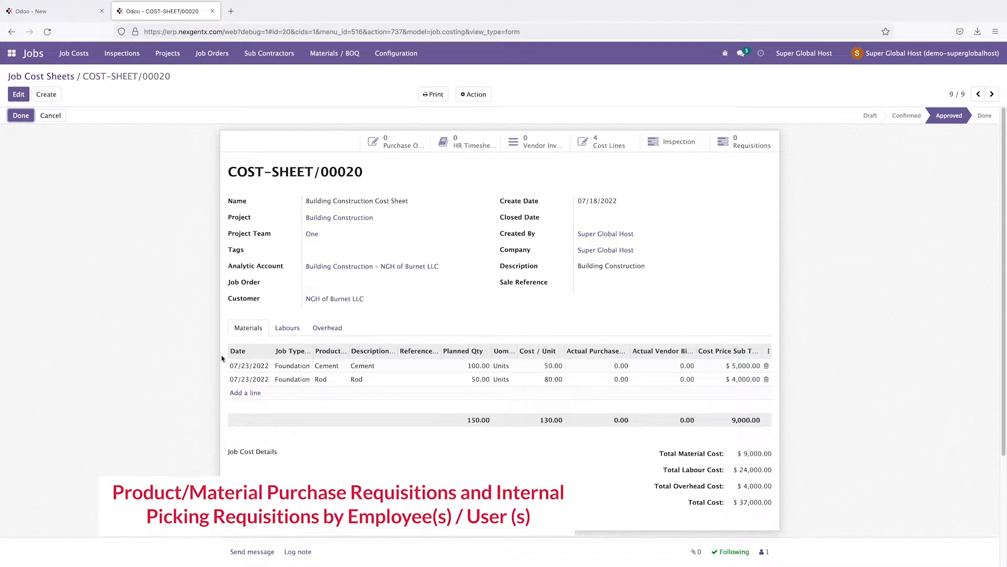
{"action": "left_click", "coordinate": [288, 329]}
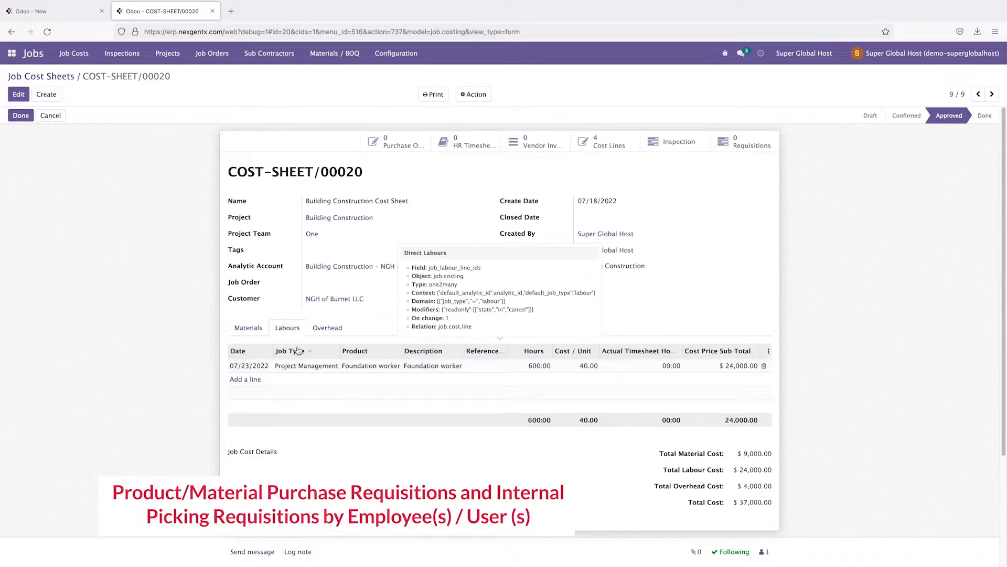
{"action": "left_click", "coordinate": [60, 16]}
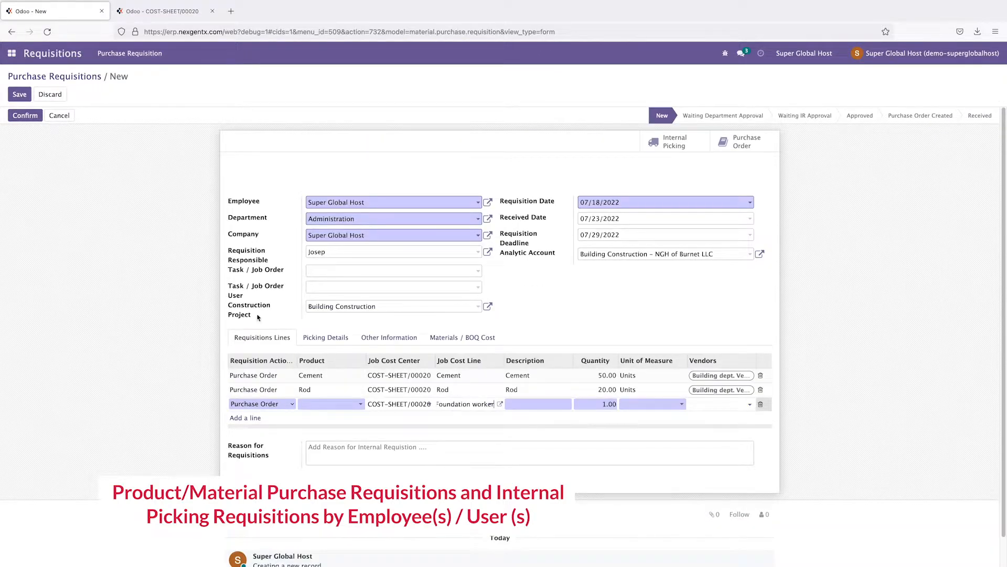
{"action": "left_click", "coordinate": [190, 15]}
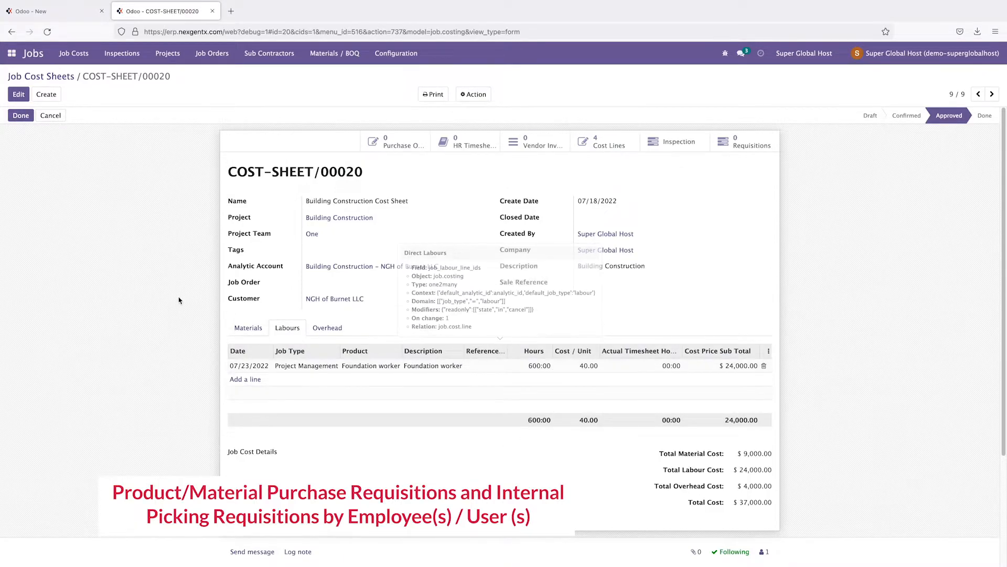
{"action": "left_click", "coordinate": [57, 14]}
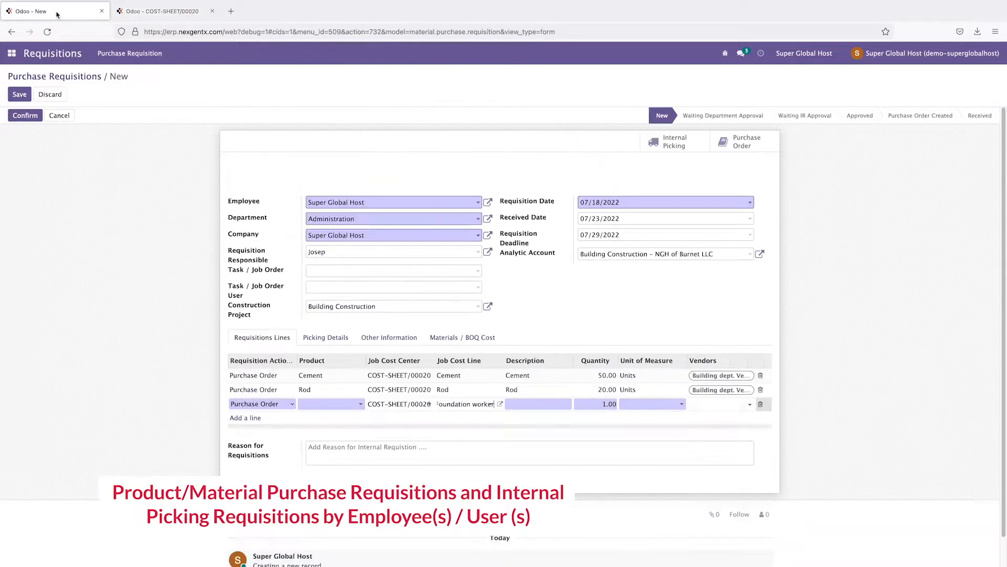
{"action": "left_click", "coordinate": [603, 404]}
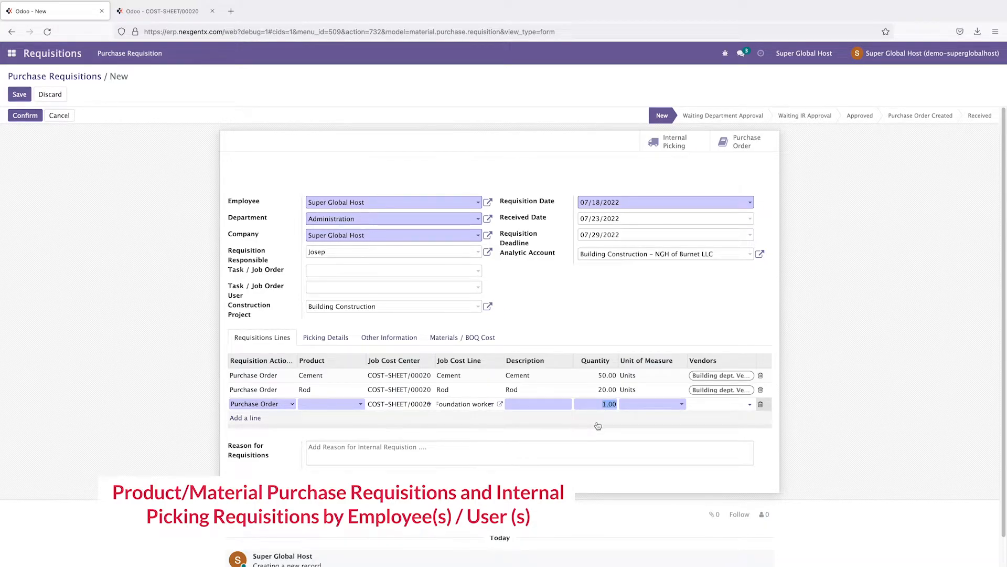
{"action": "type", "text": "300"}
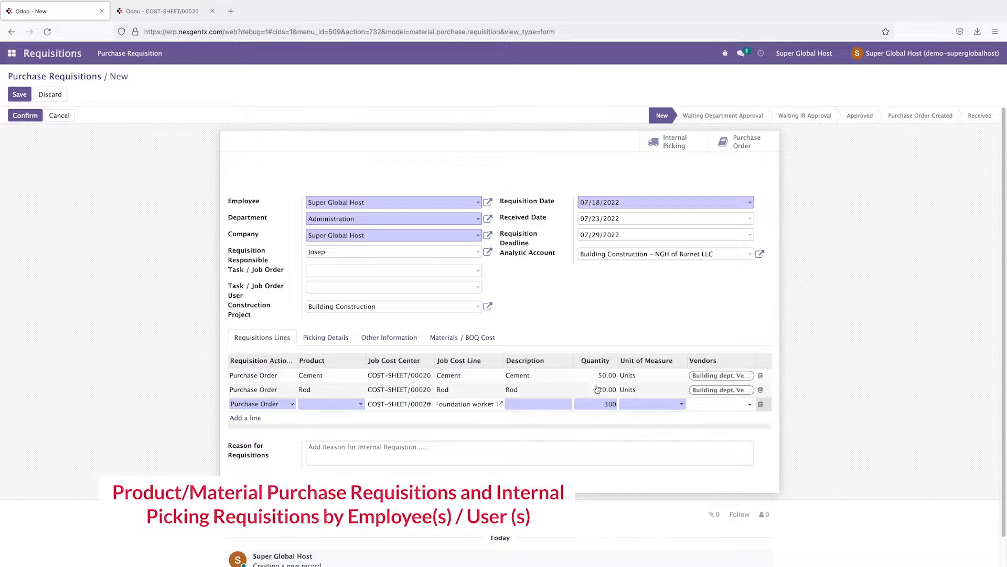
{"action": "left_click", "coordinate": [859, 359]}
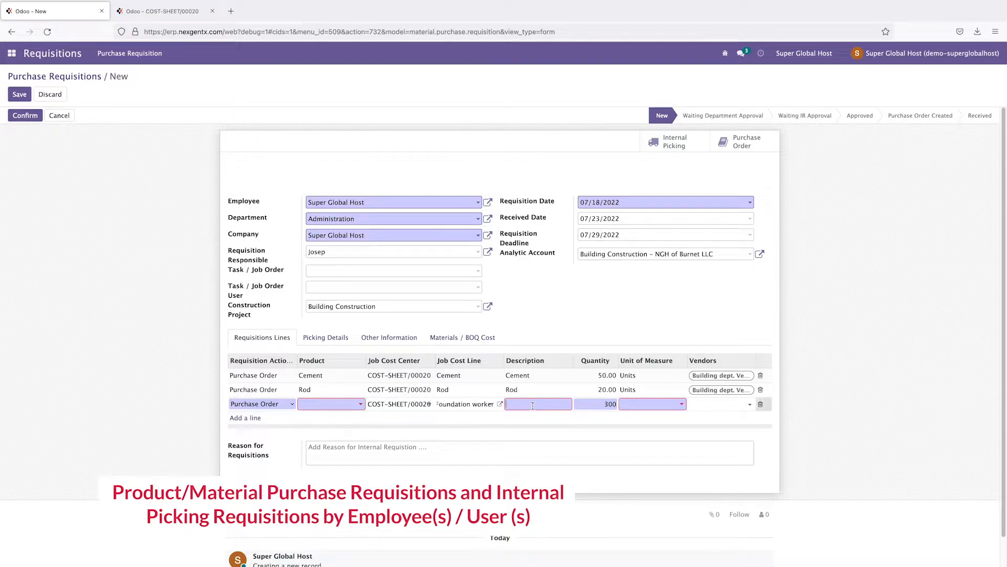
Step: Choose Foundation worker as the third line's product and save the line
{"action": "left_click", "coordinate": [360, 409]}
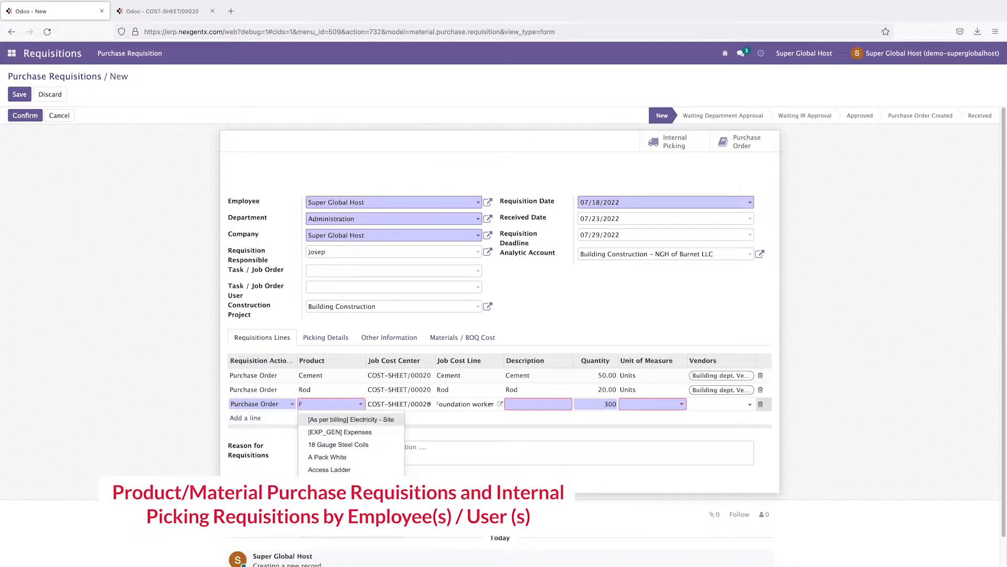
{"action": "type", "text": "Founda"}
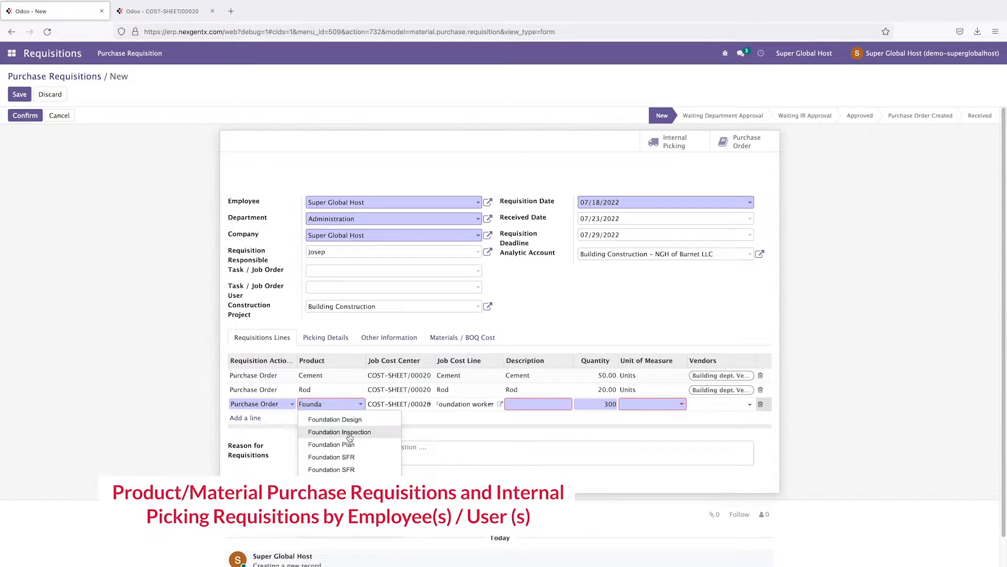
{"action": "left_click", "coordinate": [347, 495]}
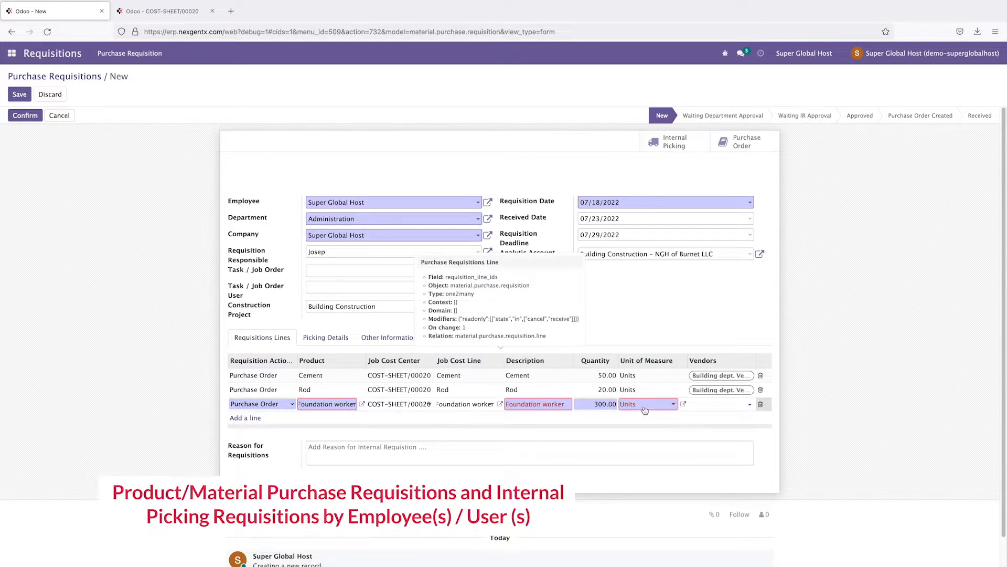
{"action": "left_click", "coordinate": [846, 415]}
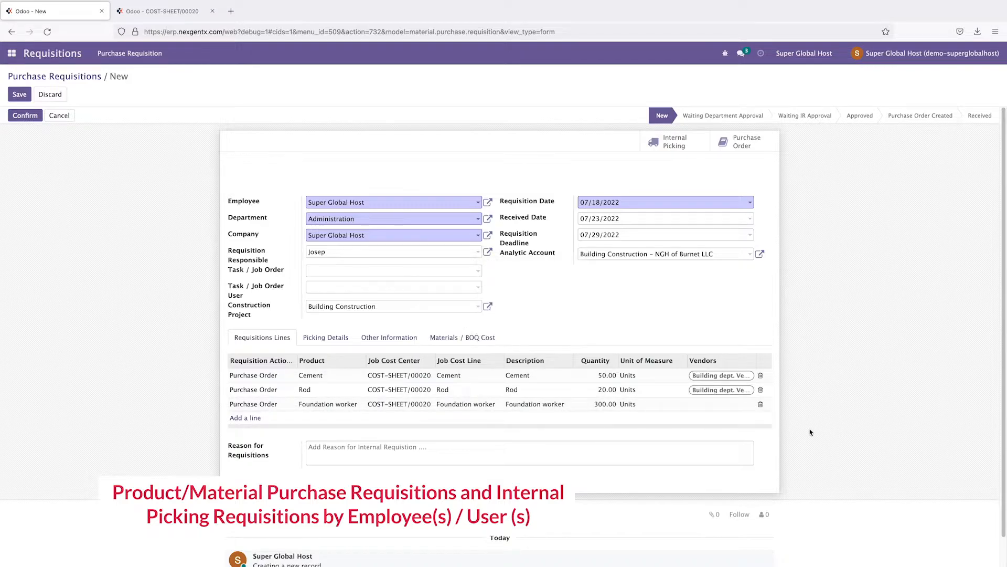
{"action": "left_click", "coordinate": [713, 408]}
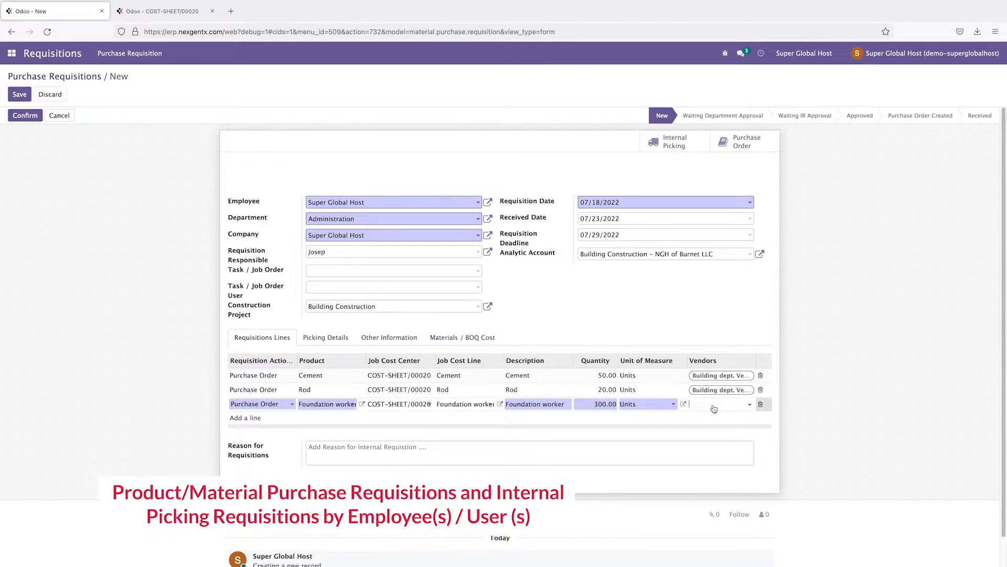
{"action": "left_click", "coordinate": [881, 371]}
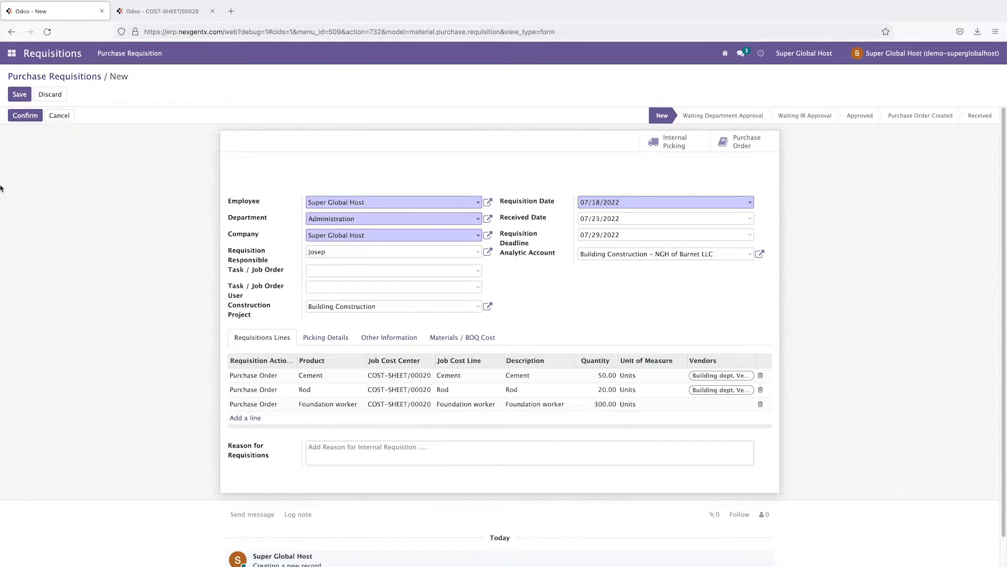
Step: Review the cost sheet's overhead line, then add a fourth line under COST-SHEET/00020
{"action": "left_click", "coordinate": [152, 12]}
{"action": "left_click", "coordinate": [326, 333]}
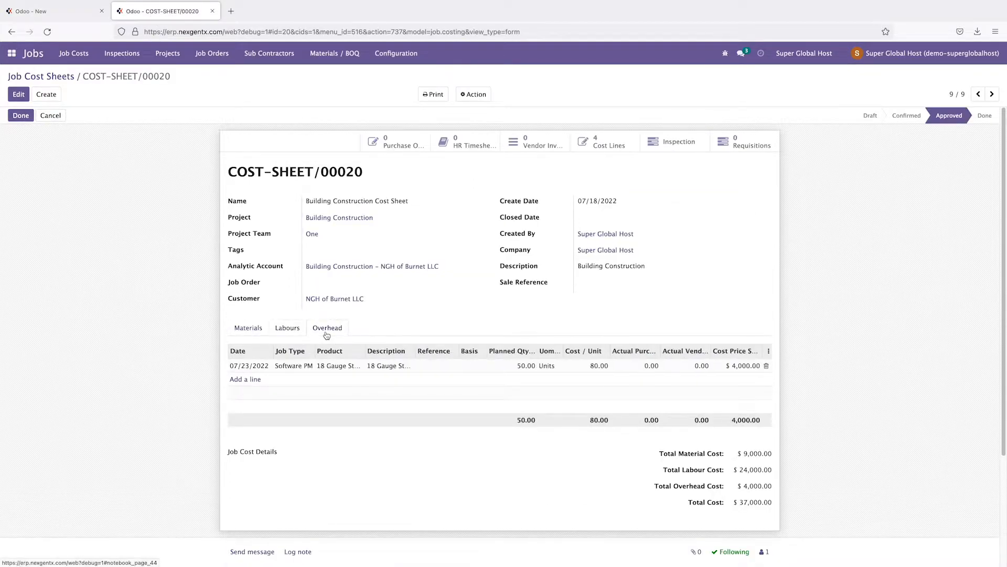
{"action": "left_click", "coordinate": [298, 370]}
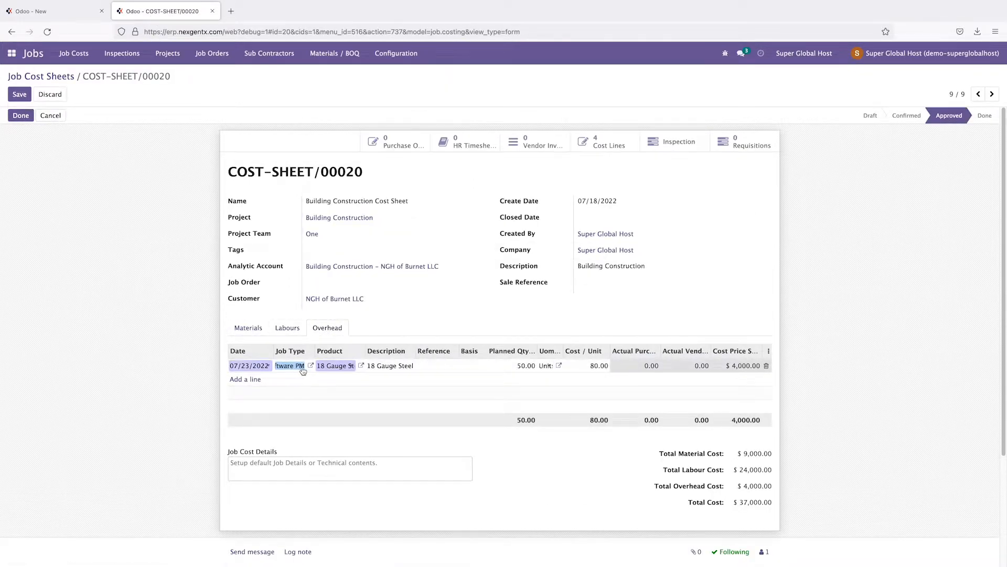
{"action": "left_click", "coordinate": [52, 11]}
{"action": "left_click", "coordinate": [249, 418]}
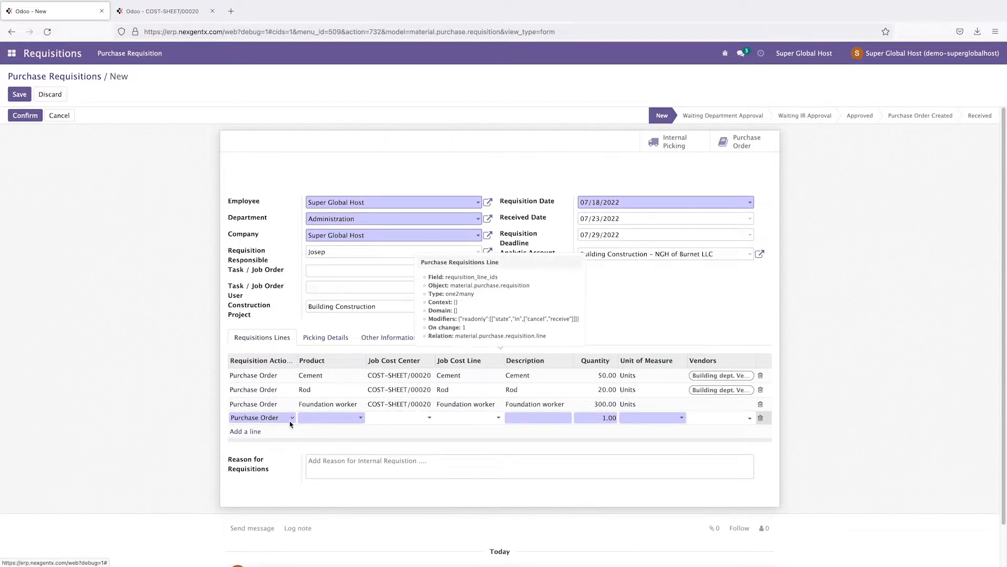
{"action": "left_click", "coordinate": [399, 419]}
{"action": "left_click", "coordinate": [401, 440]}
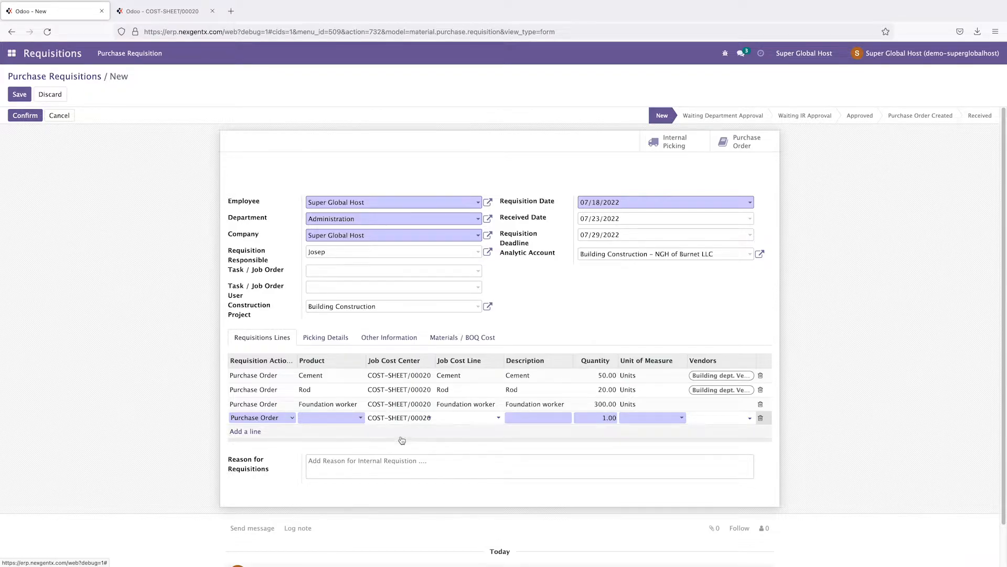
{"action": "left_click", "coordinate": [468, 418]}
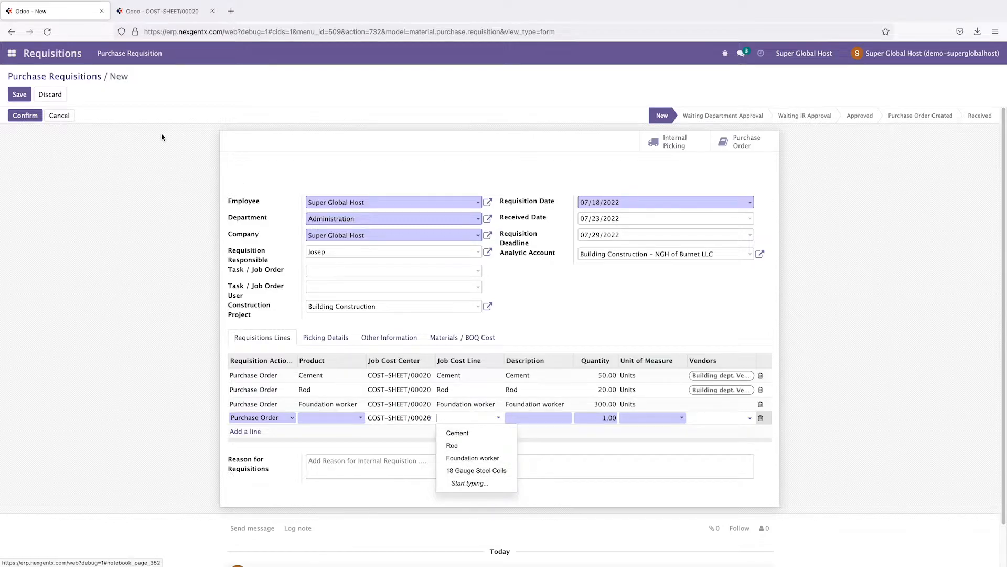
{"action": "type", "text": "soft"}
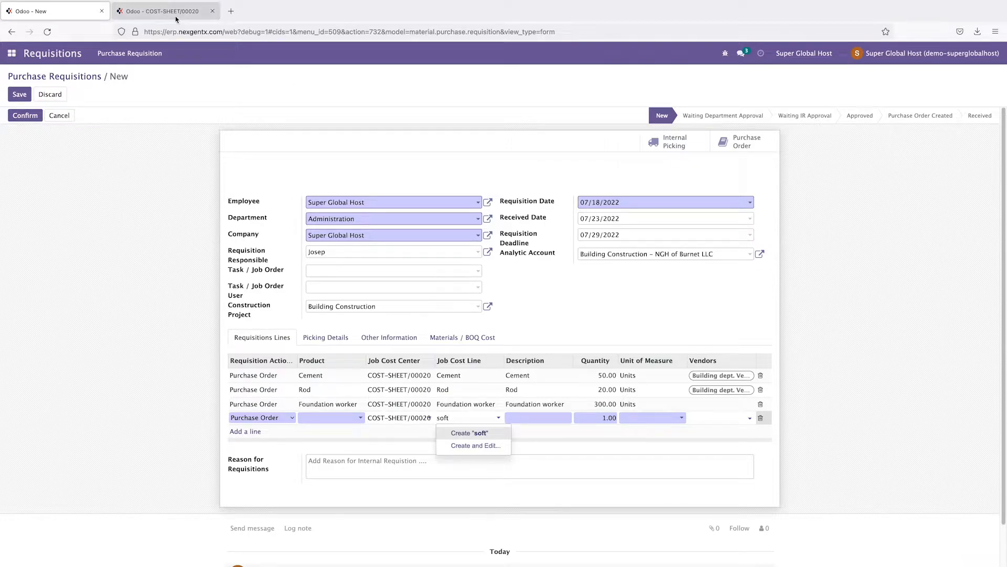
Step: Copy the overhead product name from the cost sheet and cancel creating a 'soft' job cost line
{"action": "left_click", "coordinate": [157, 11]}
{"action": "left_click", "coordinate": [295, 366]}
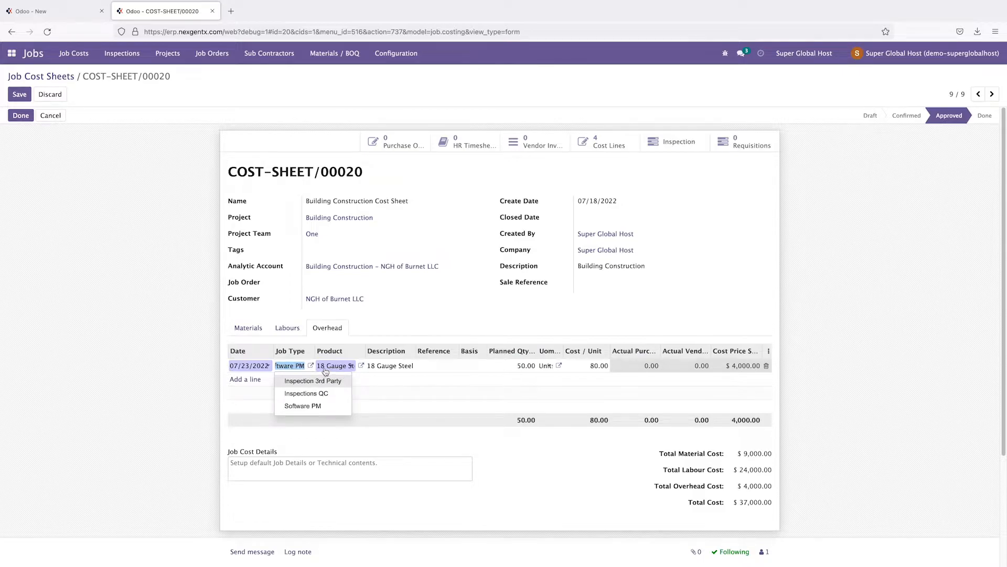
{"action": "left_click", "coordinate": [342, 369]}
{"action": "left_click", "coordinate": [341, 368]}
{"action": "left_click", "coordinate": [340, 367]}
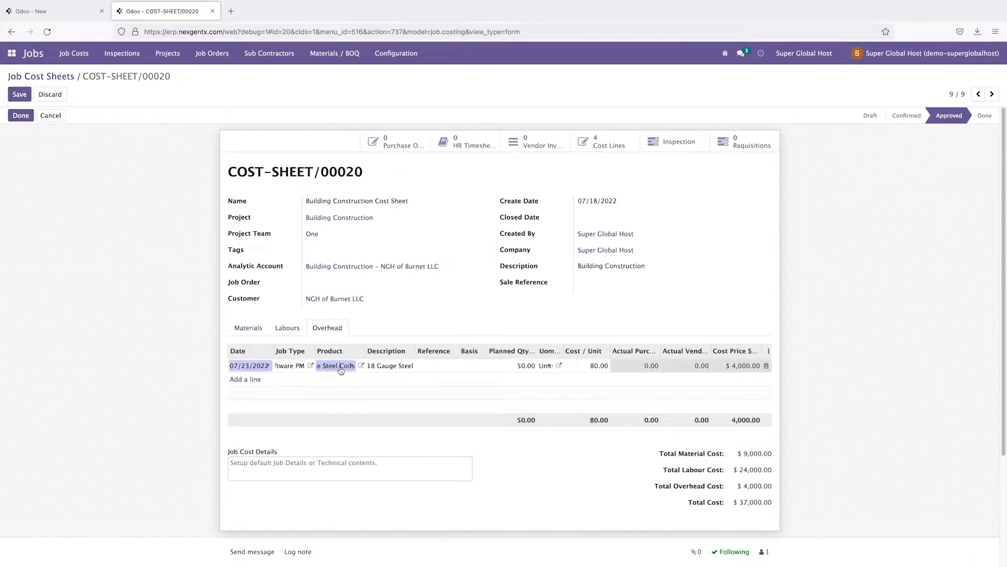
{"action": "right_click", "coordinate": [341, 368]}
{"action": "left_click", "coordinate": [356, 412]}
{"action": "left_click", "coordinate": [67, 9]}
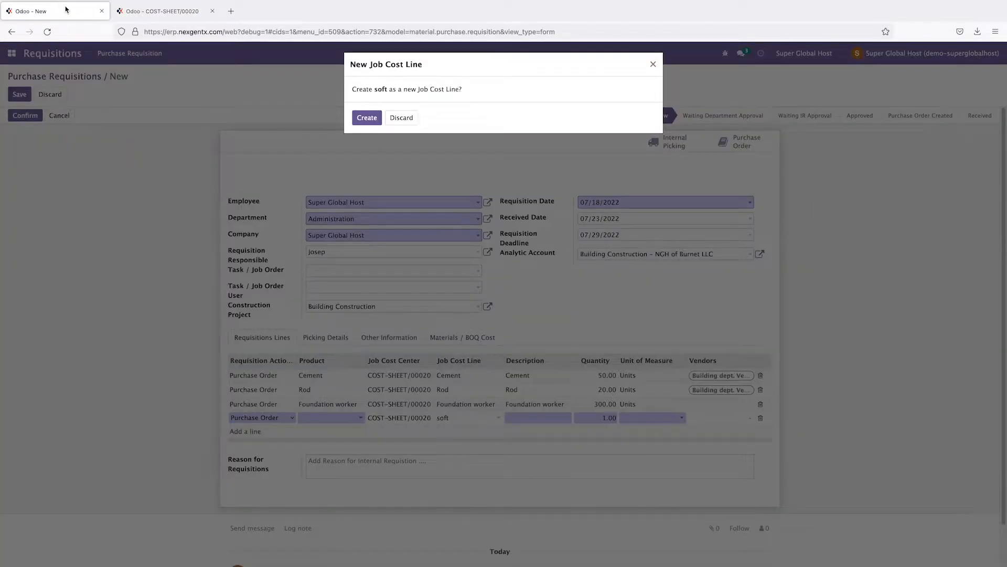
{"action": "left_click", "coordinate": [404, 121]}
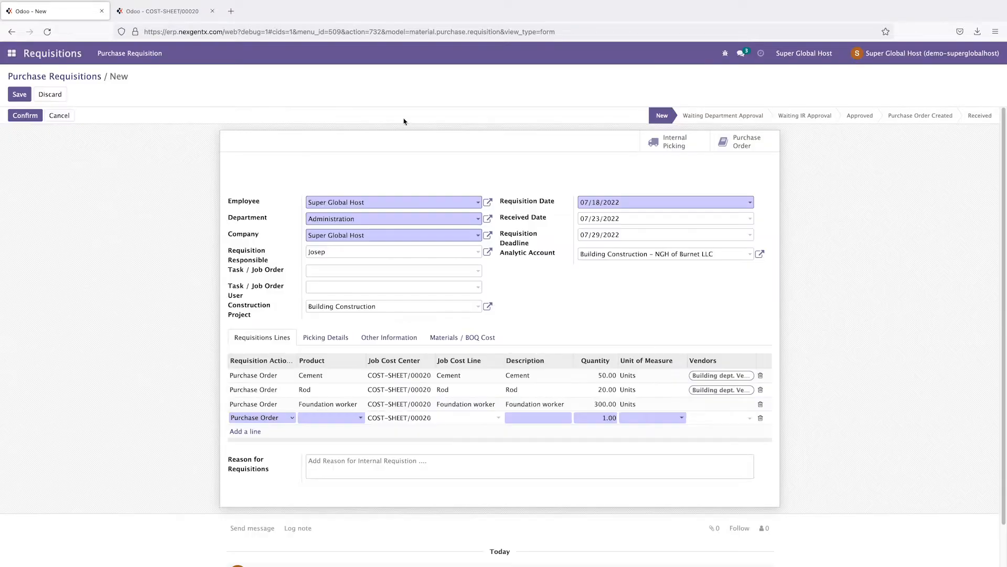
Step: Link the fourth line to COST-SHEET/00020's 18 Gauge Steel Coils cost line and product
{"action": "left_click", "coordinate": [415, 418]}
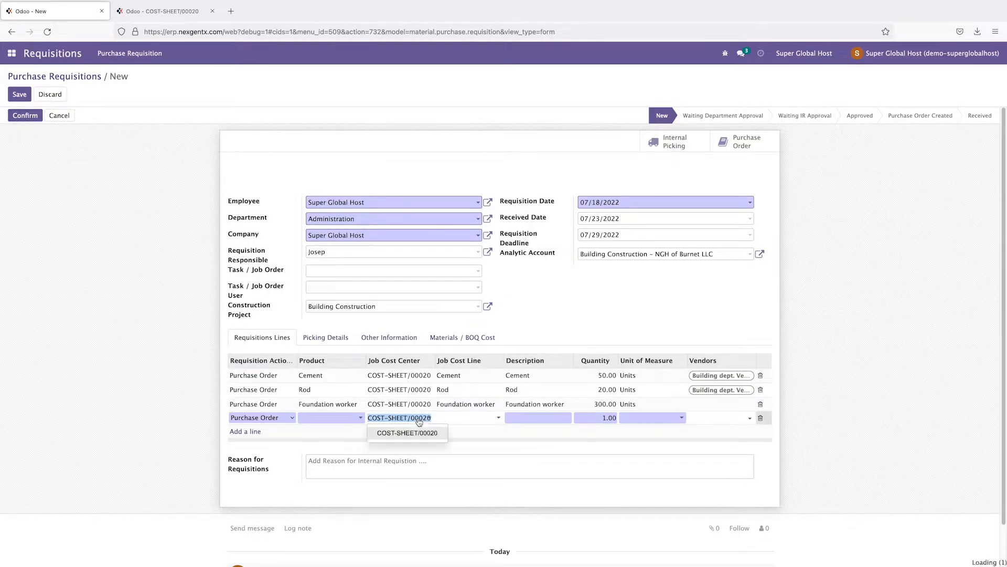
{"action": "left_click", "coordinate": [417, 433]}
{"action": "left_click", "coordinate": [466, 418]}
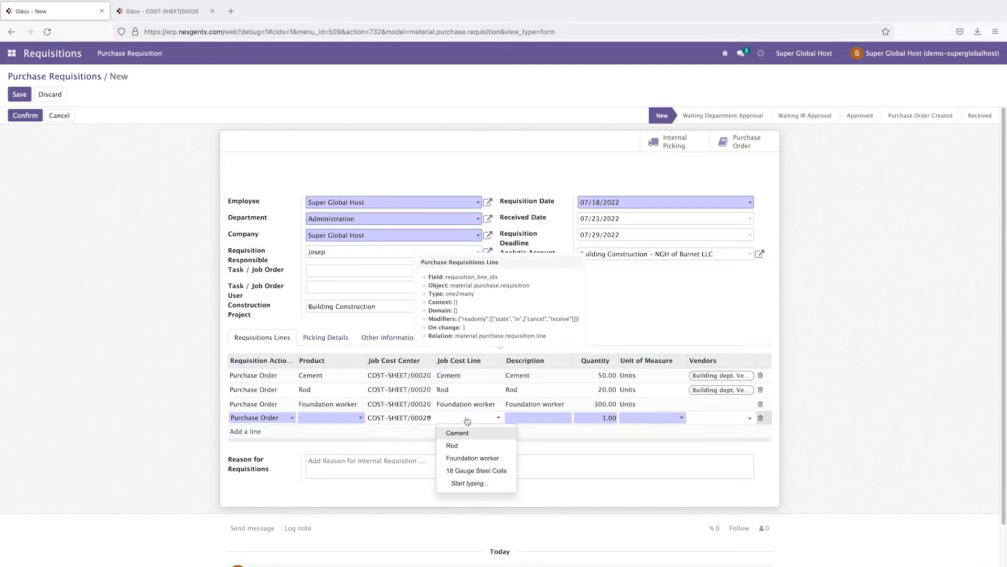
{"action": "left_click", "coordinate": [461, 471]}
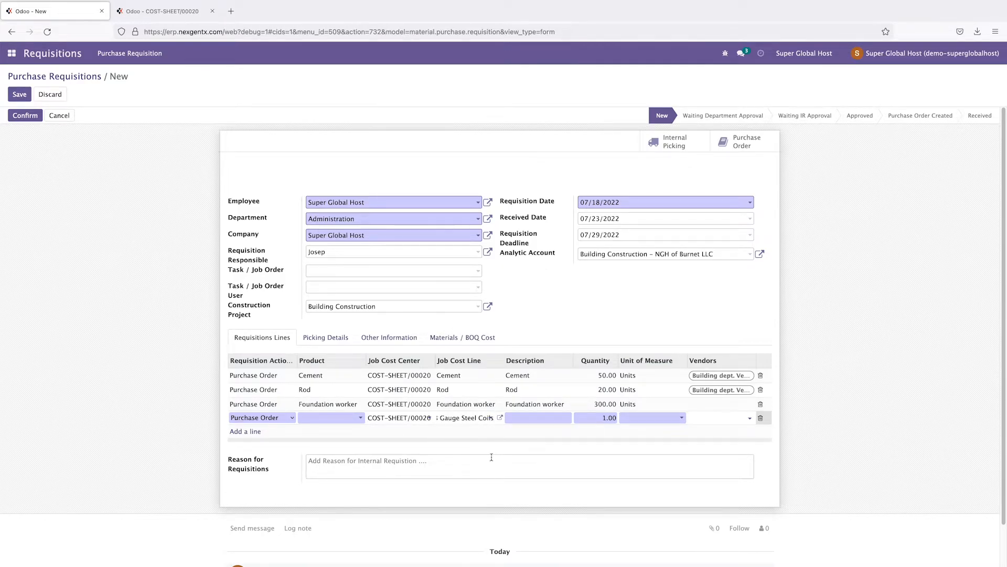
{"action": "left_click", "coordinate": [466, 418]}
{"action": "right_click", "coordinate": [472, 420]}
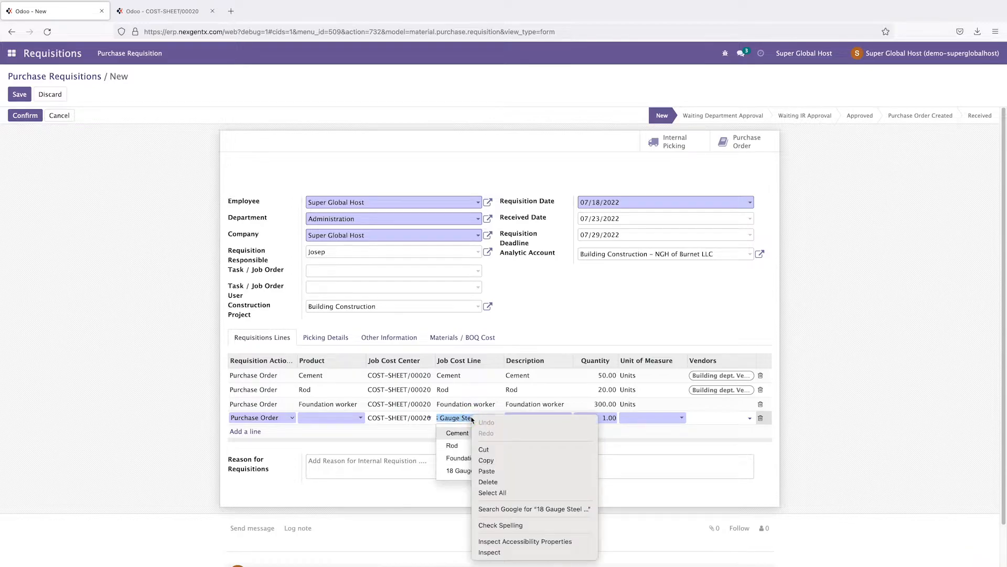
{"action": "left_click", "coordinate": [504, 460]}
{"action": "left_click", "coordinate": [531, 416]}
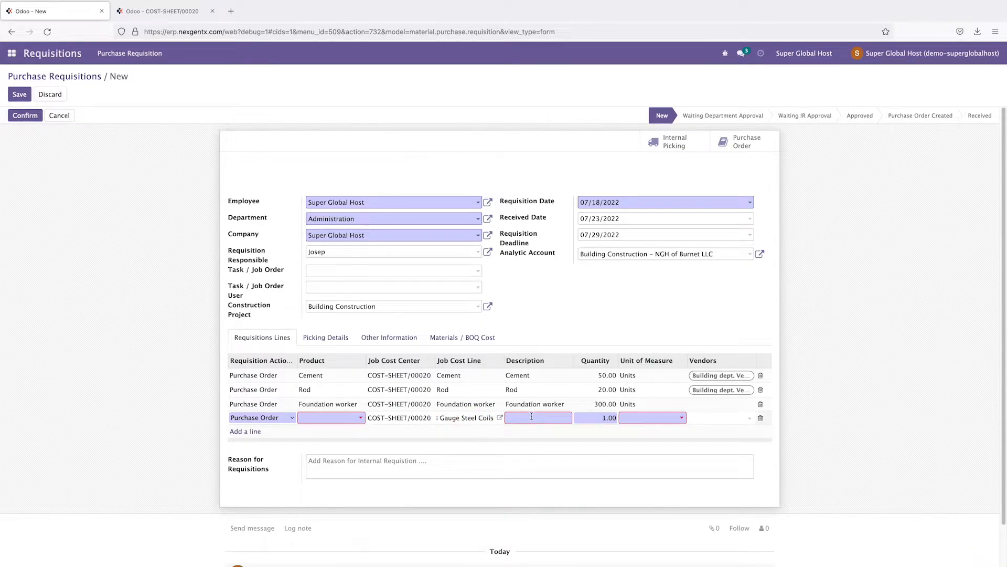
{"action": "left_click", "coordinate": [332, 421]}
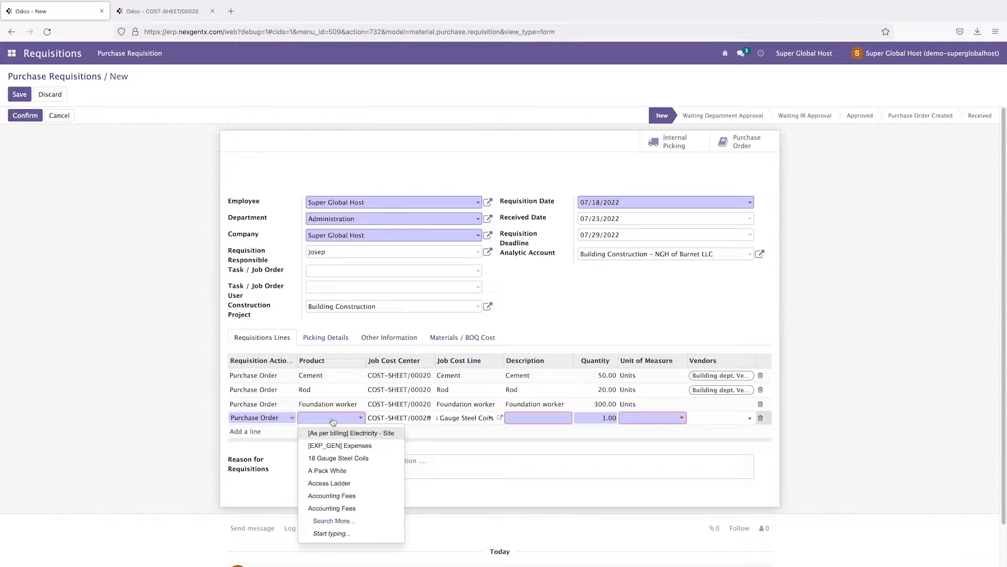
{"action": "left_click", "coordinate": [340, 457]}
{"action": "left_click", "coordinate": [839, 453]}
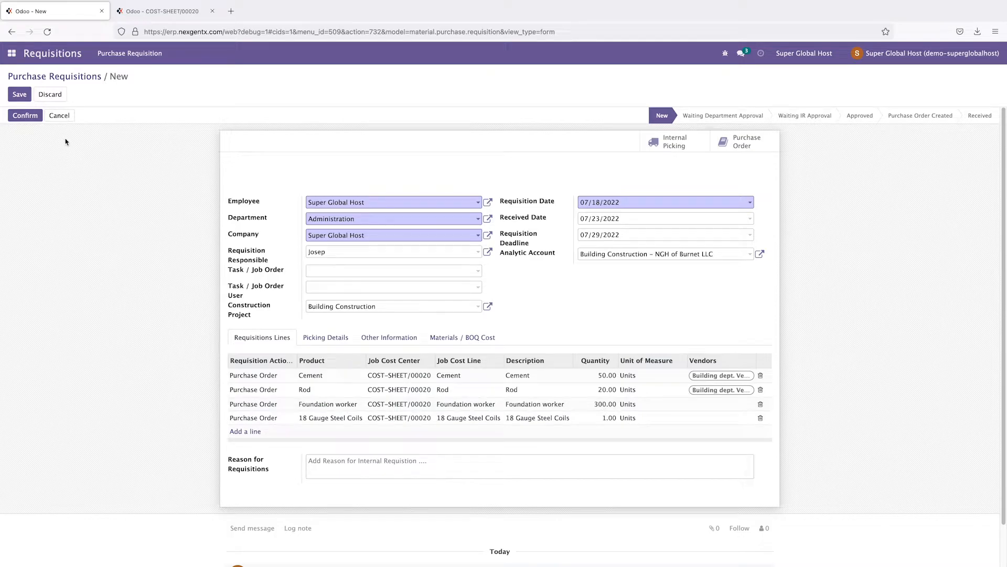
Step: Set the steel coils line's quantity to 20 and its vendor to Architecture Vendor
{"action": "left_click", "coordinate": [153, 11]}
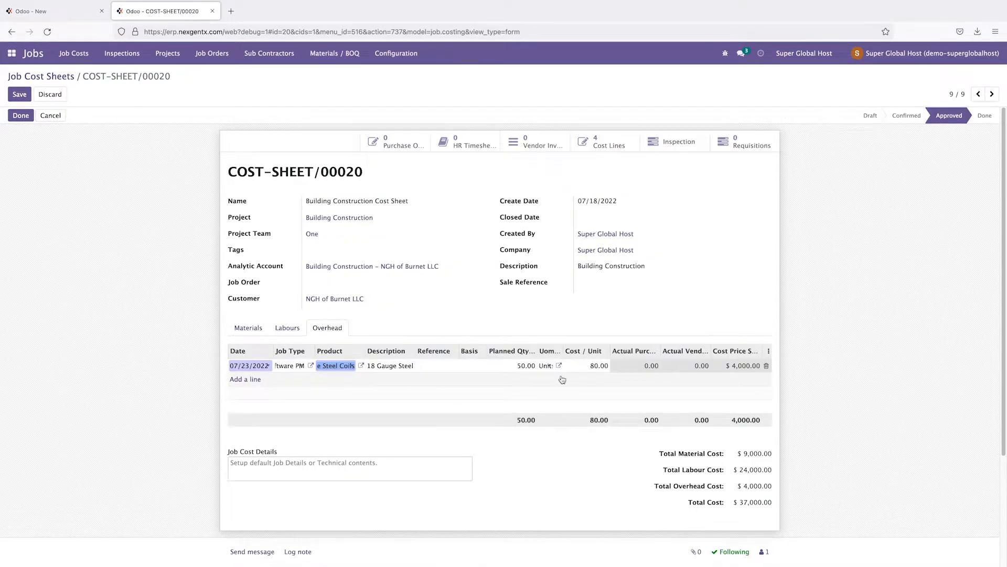
{"action": "left_click", "coordinate": [893, 348]}
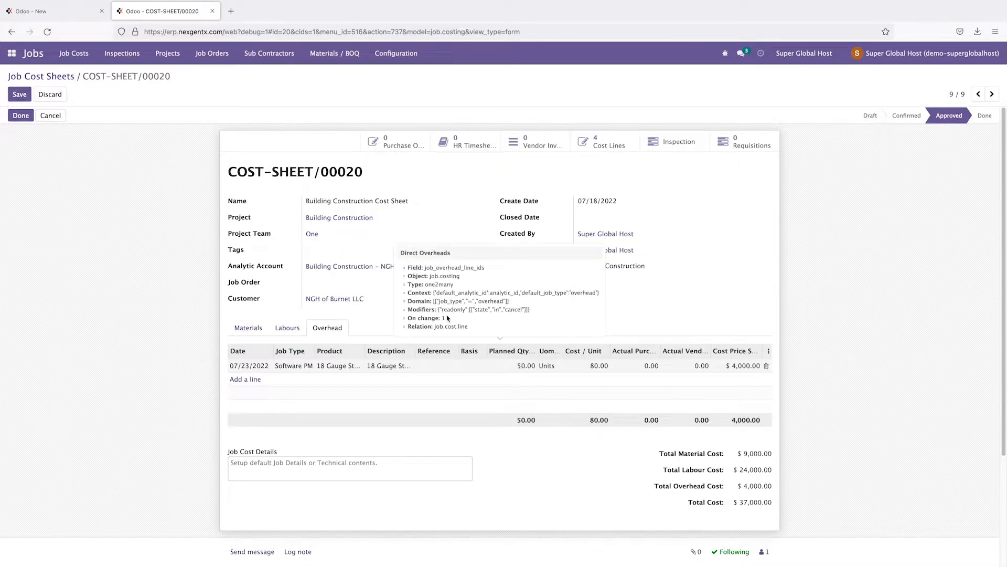
{"action": "left_click", "coordinate": [69, 13]}
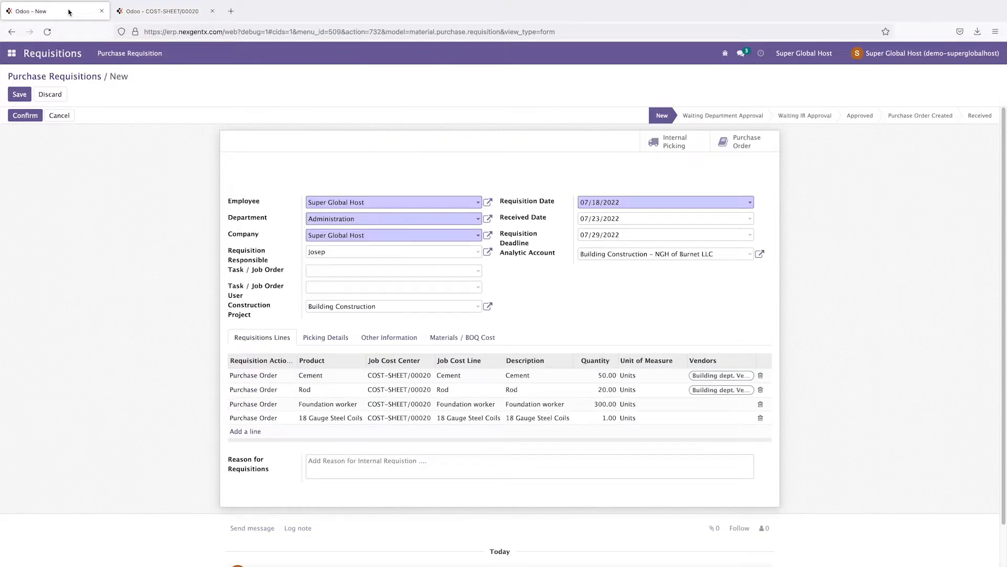
{"action": "left_click", "coordinate": [613, 418]}
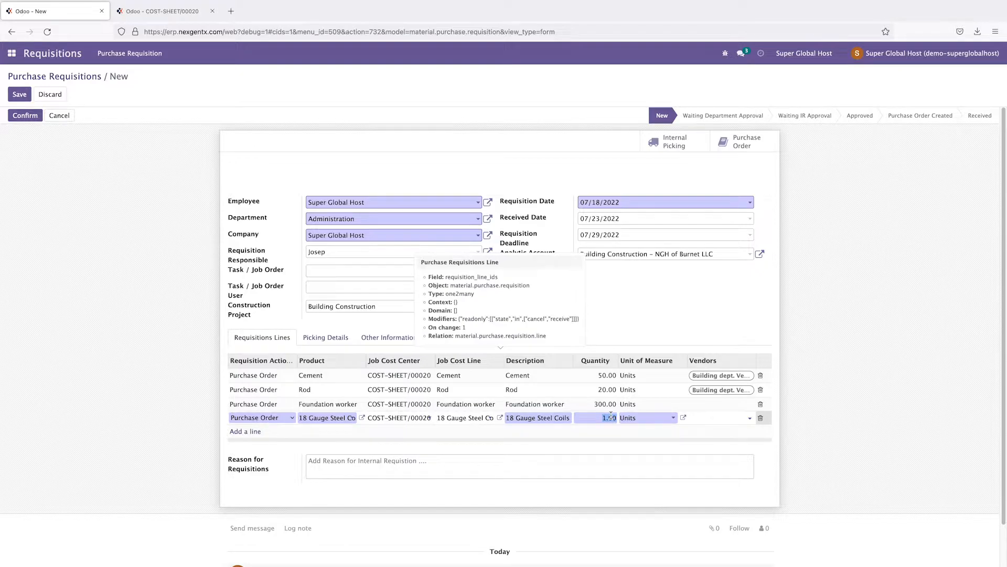
{"action": "type", "text": "20"}
{"action": "left_click", "coordinate": [845, 414]}
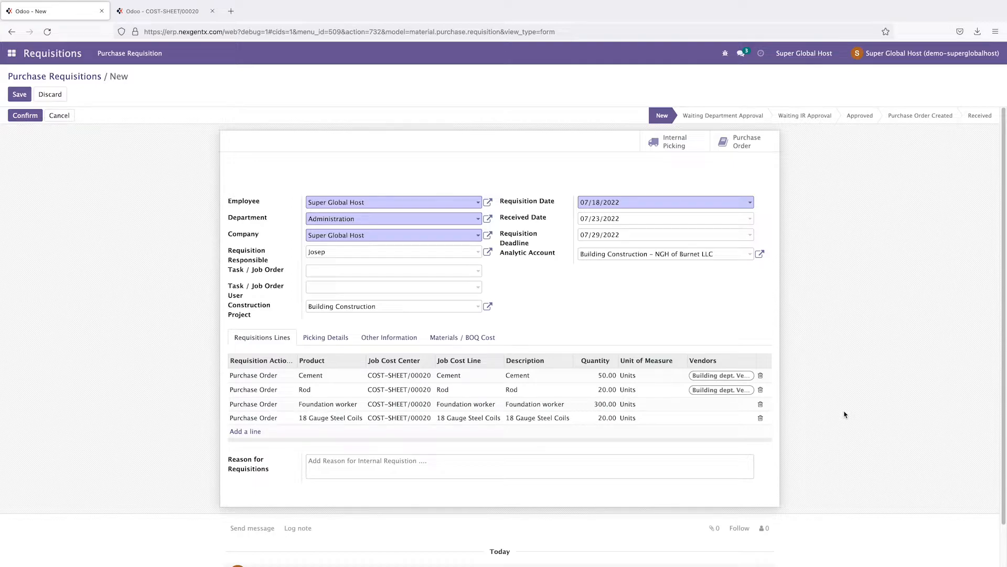
{"action": "left_click", "coordinate": [732, 418]}
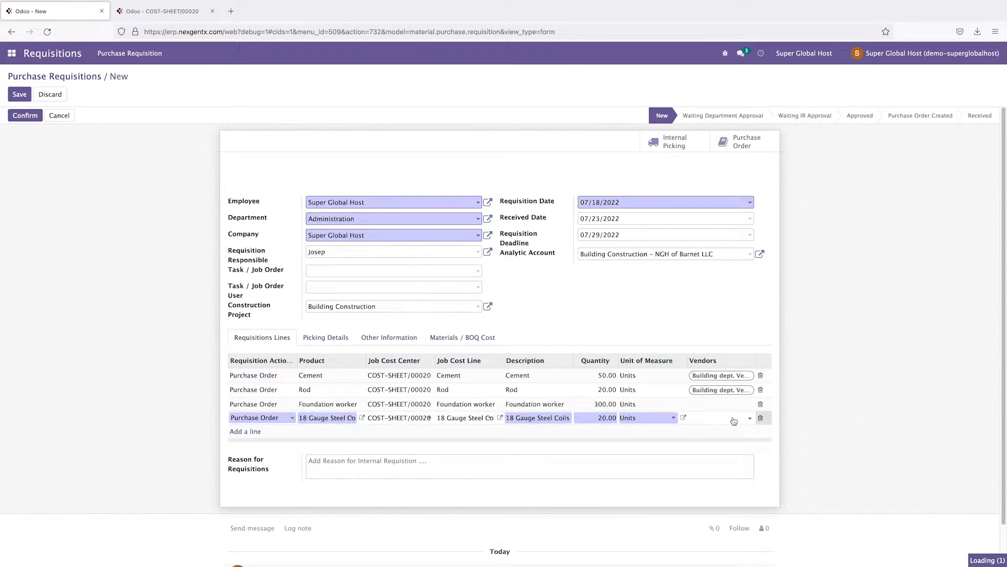
{"action": "left_click", "coordinate": [734, 419]}
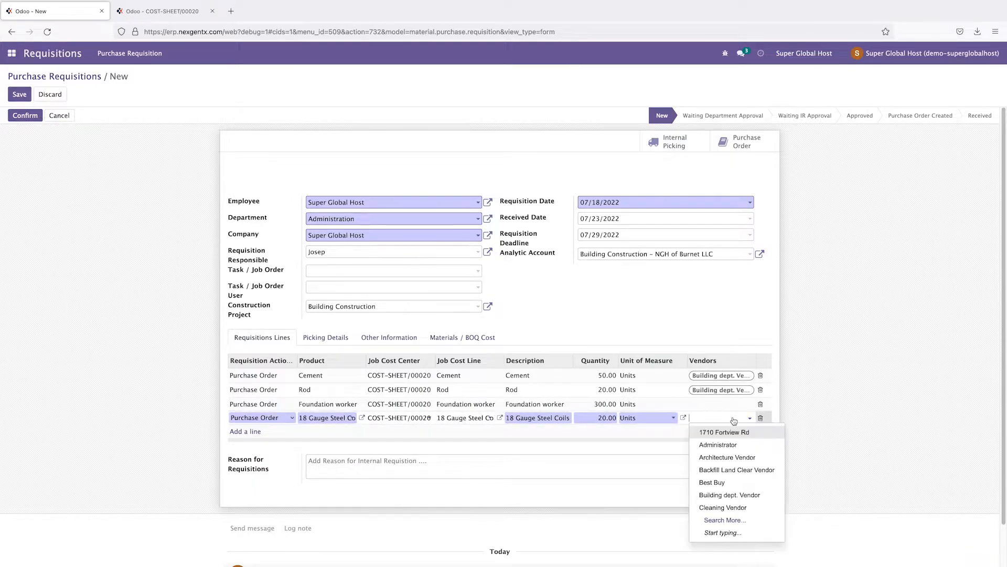
{"action": "left_click", "coordinate": [734, 458]}
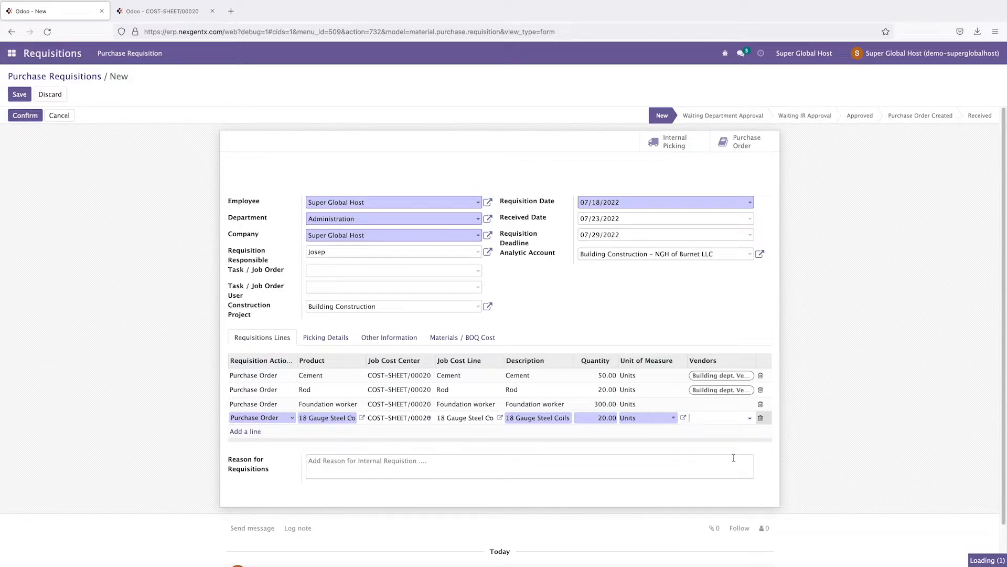
{"action": "left_click", "coordinate": [858, 427]}
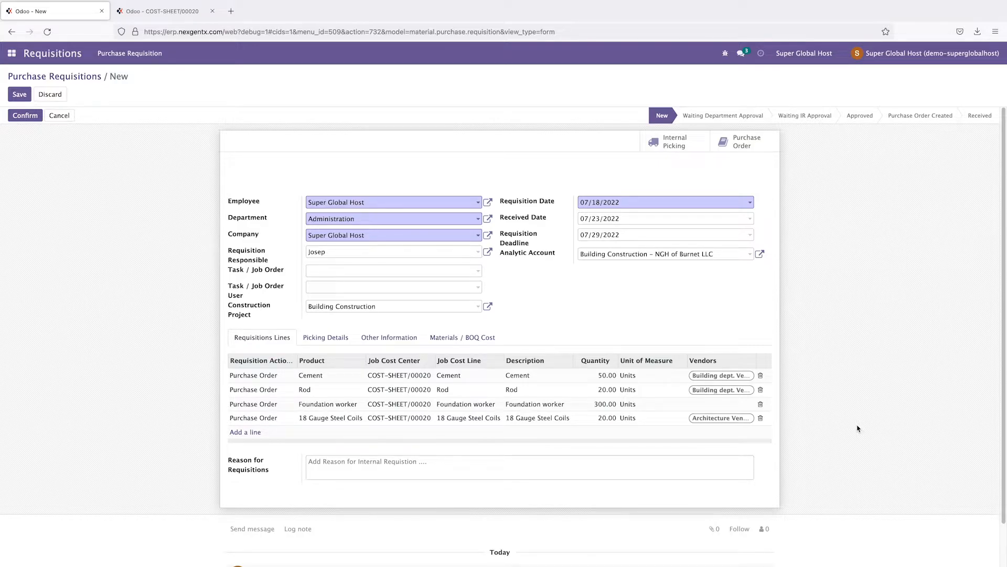
Step: In Picking Details, set the source location to Partner Locations/Vendors instead of Virtual Locations/Production
{"action": "left_click", "coordinate": [321, 340]}
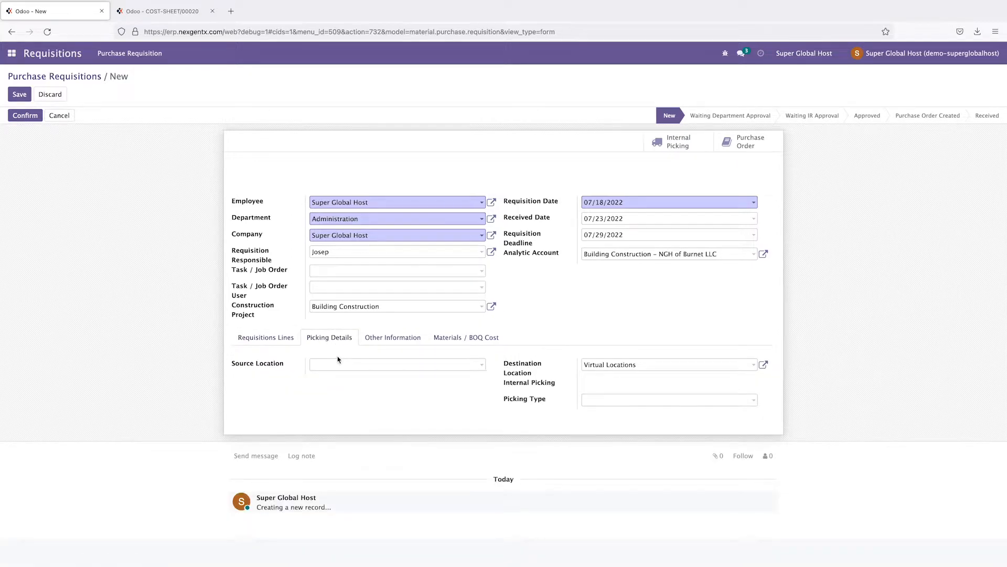
{"action": "left_click", "coordinate": [342, 367]}
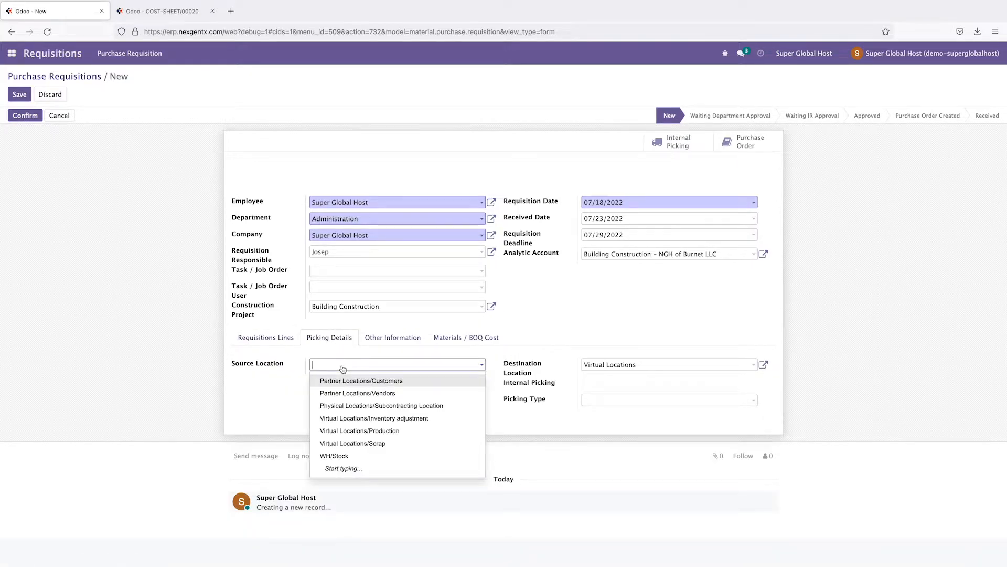
{"action": "left_click", "coordinate": [265, 343]}
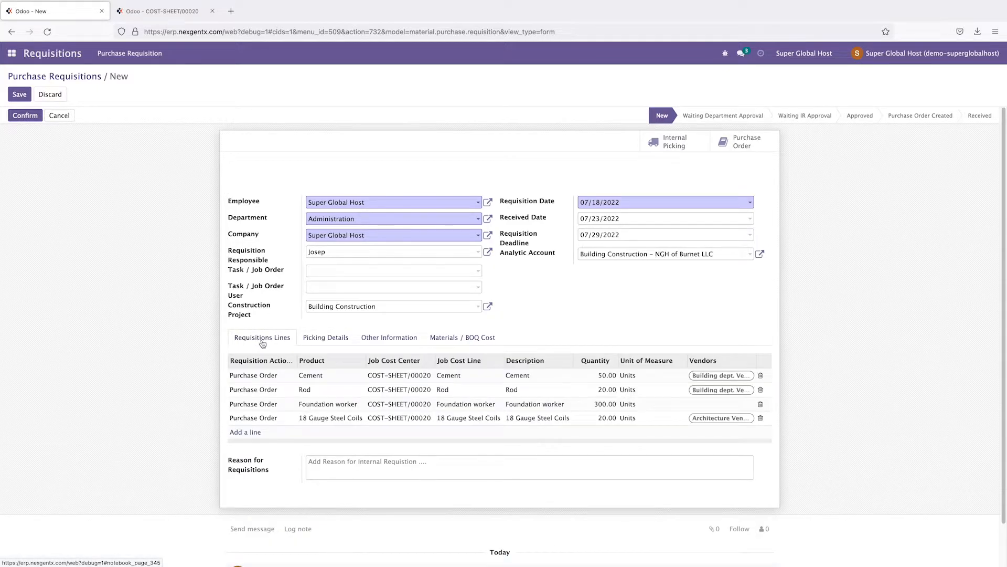
{"action": "left_click", "coordinate": [315, 339]}
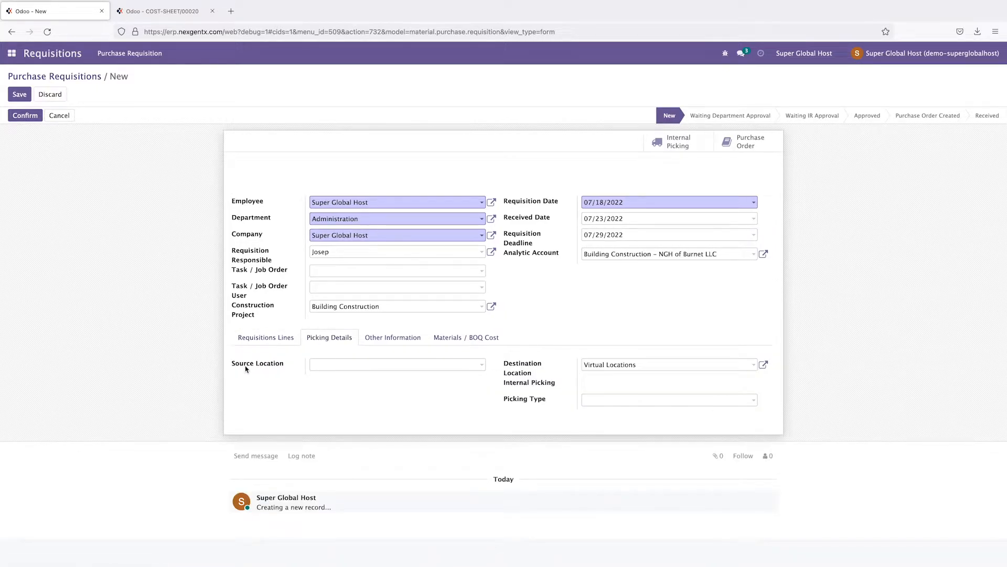
{"action": "left_click", "coordinate": [383, 364]}
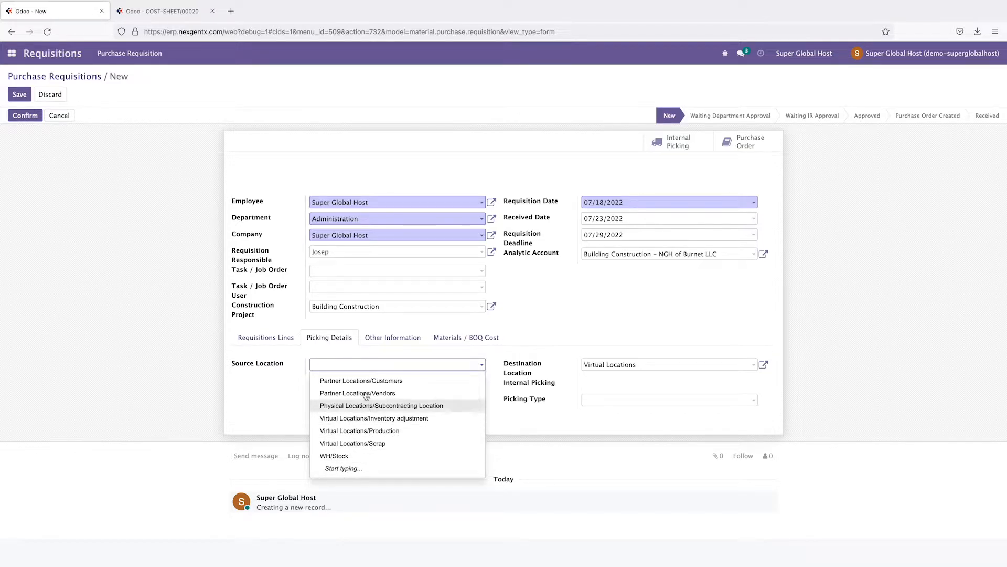
{"action": "left_click", "coordinate": [368, 432]}
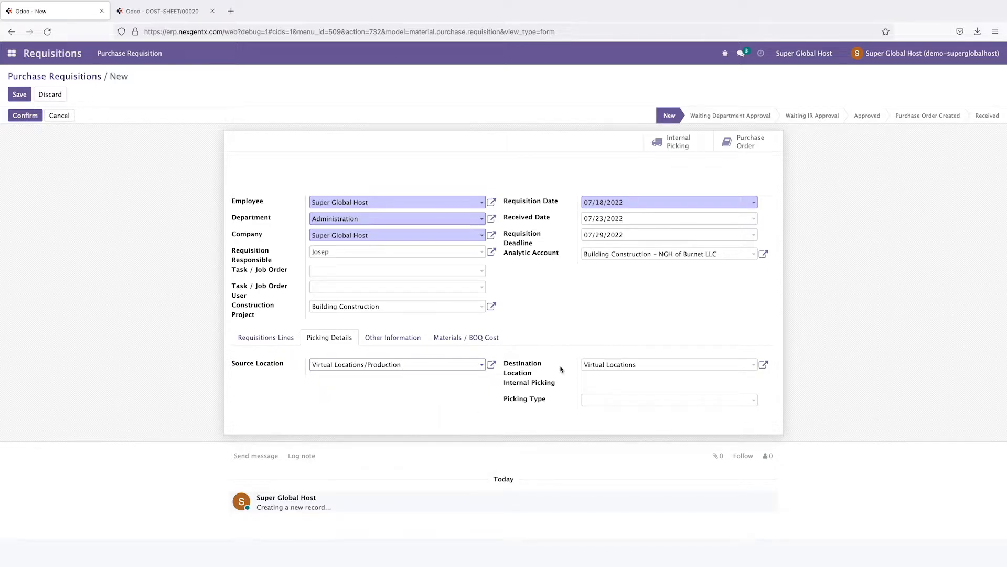
{"action": "left_click", "coordinate": [653, 368]}
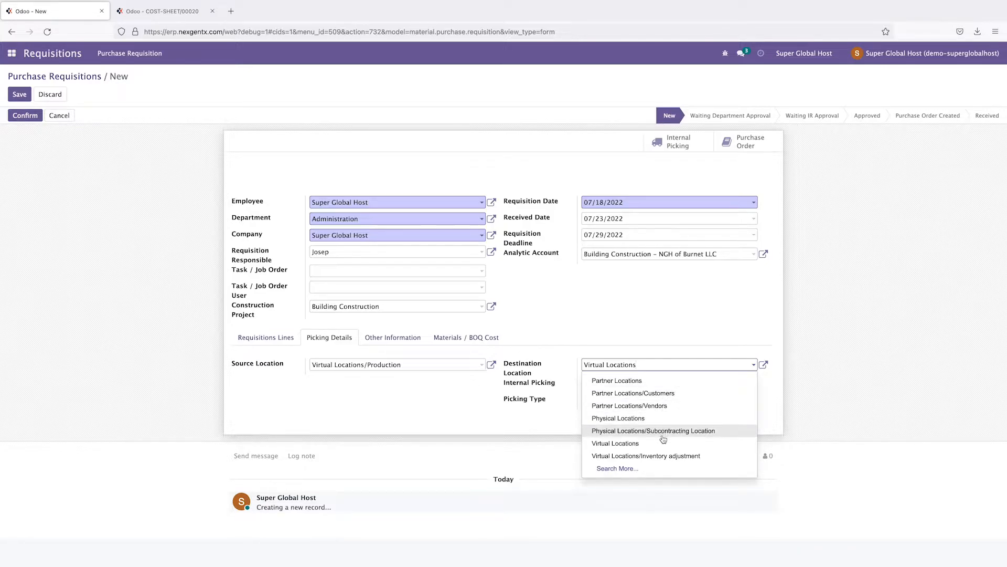
{"action": "left_click", "coordinate": [429, 369]}
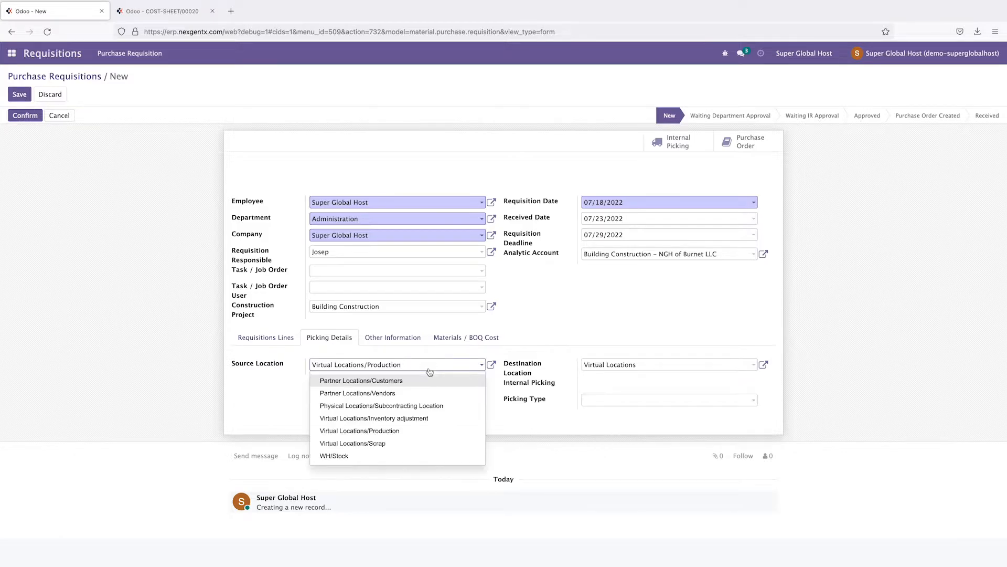
{"action": "left_click", "coordinate": [713, 369]}
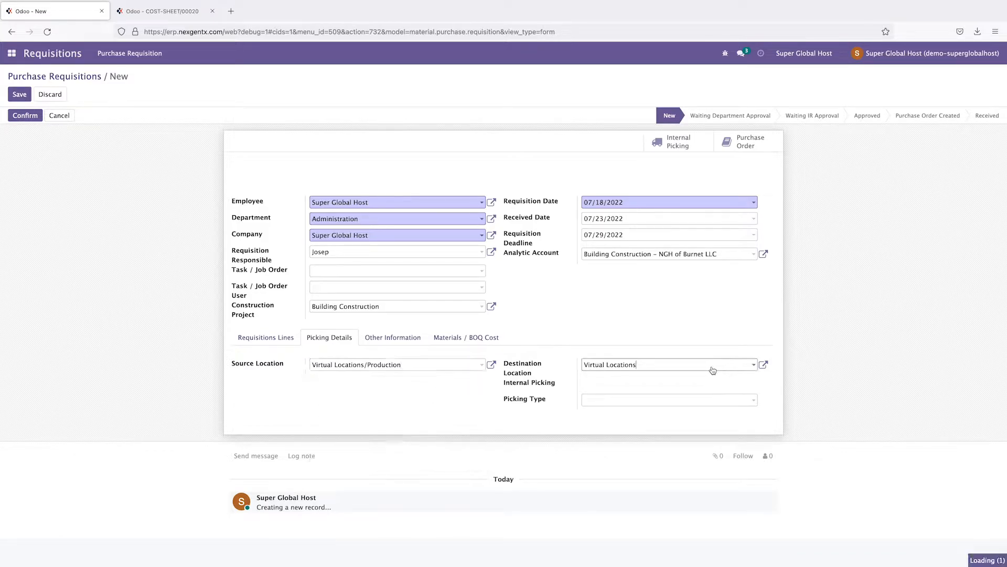
{"action": "left_click", "coordinate": [380, 370]}
{"action": "left_click", "coordinate": [384, 395]}
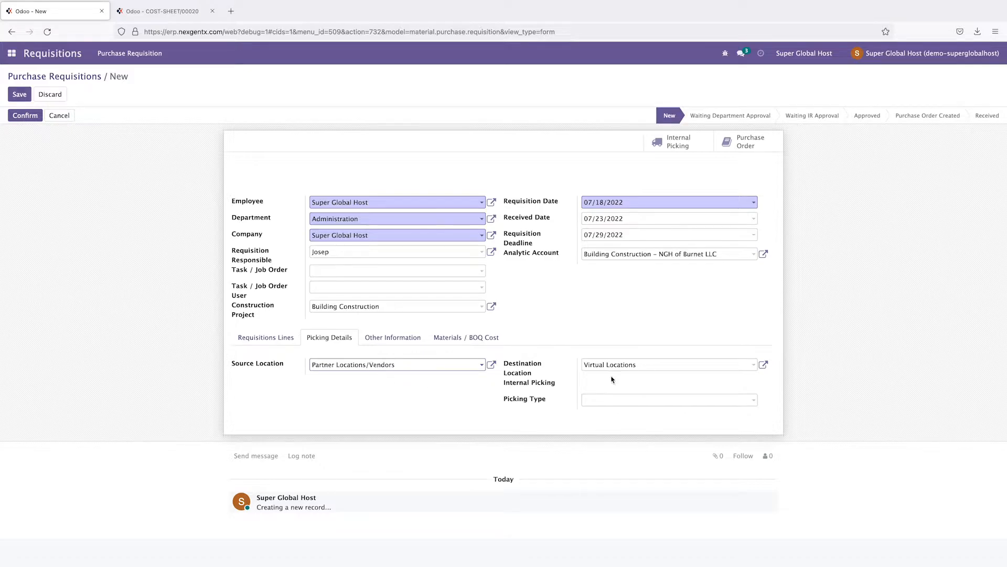
Step: Set the destination location to WH/Stock via Search More, after trying Partner and Physical Locations
{"action": "left_click", "coordinate": [650, 365]}
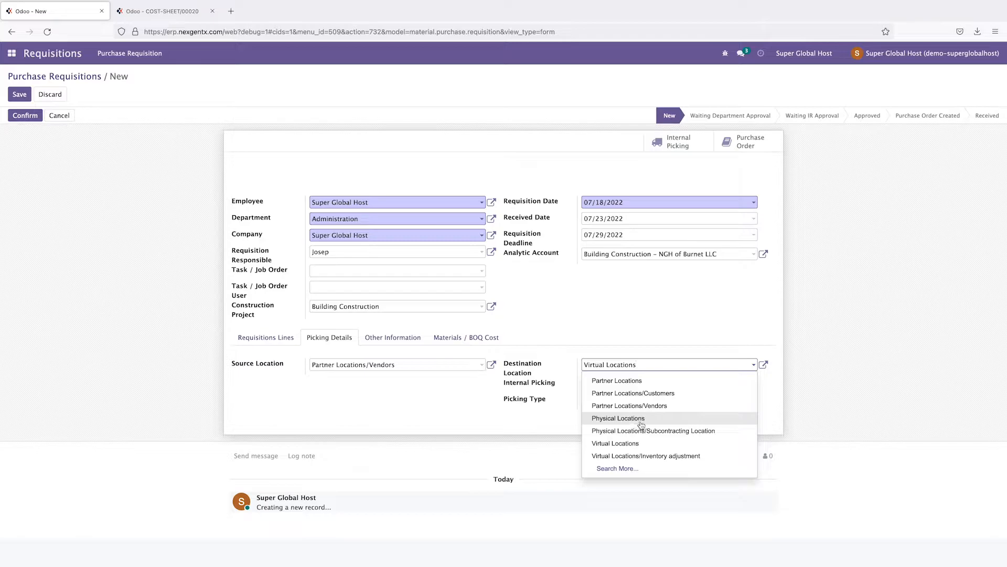
{"action": "left_click", "coordinate": [637, 381]}
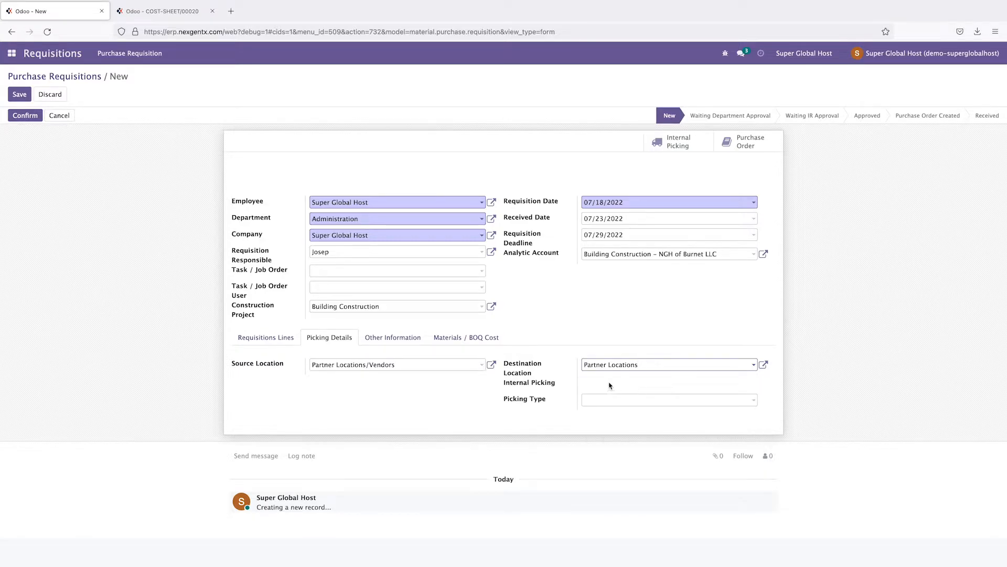
{"action": "left_click", "coordinate": [638, 366]}
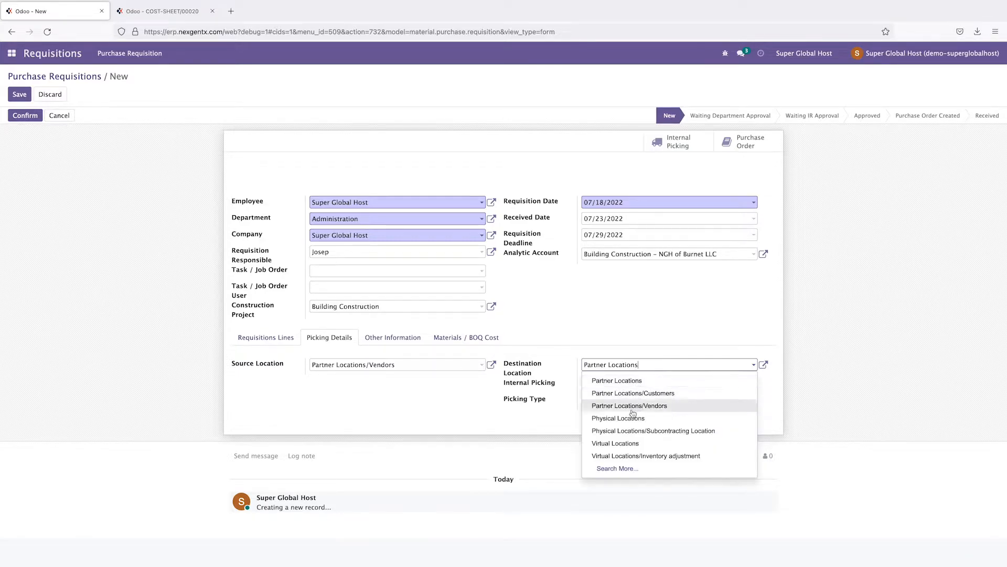
{"action": "left_click", "coordinate": [626, 420]}
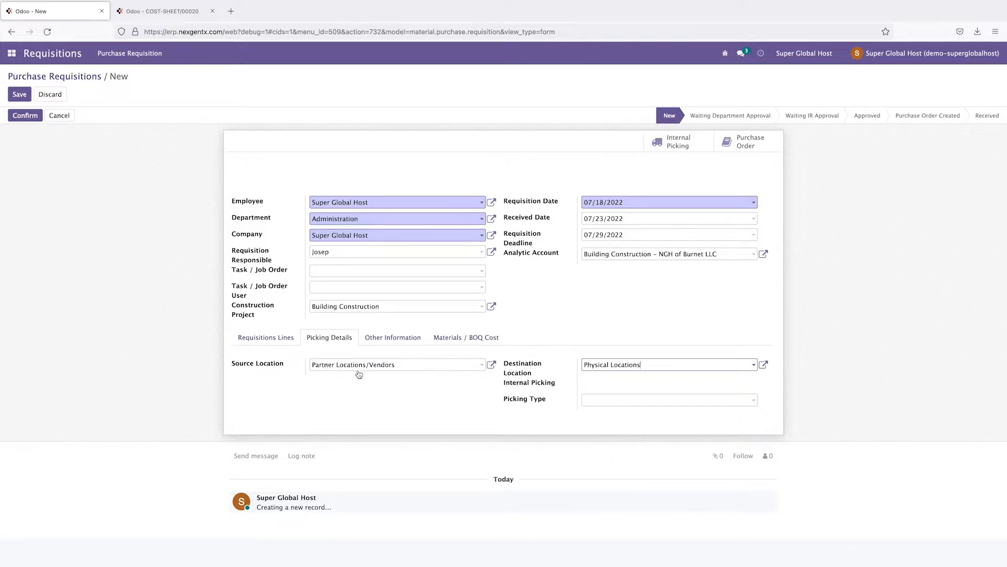
{"action": "left_click", "coordinate": [675, 366]}
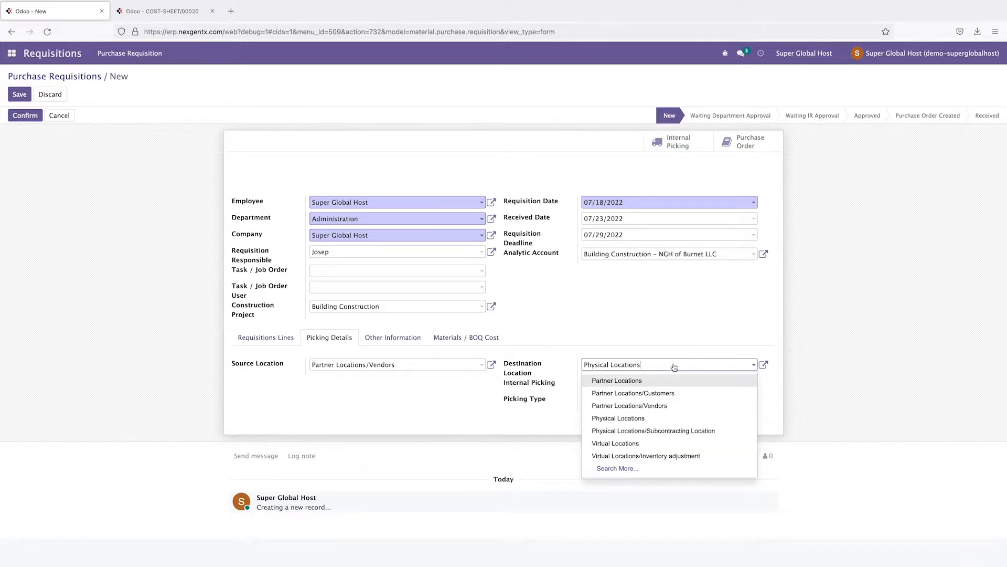
{"action": "left_click", "coordinate": [623, 469]}
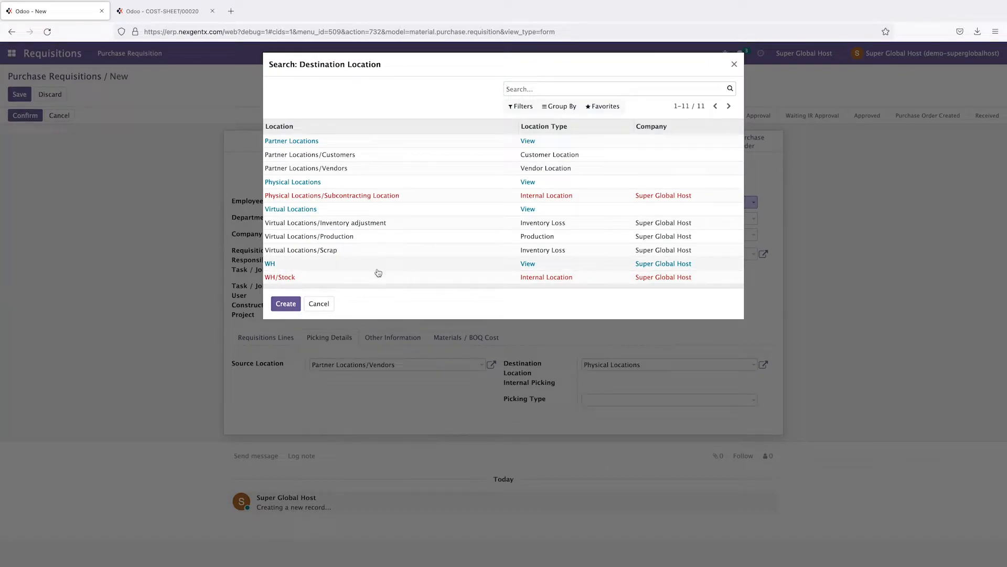
{"action": "left_click", "coordinate": [315, 278]}
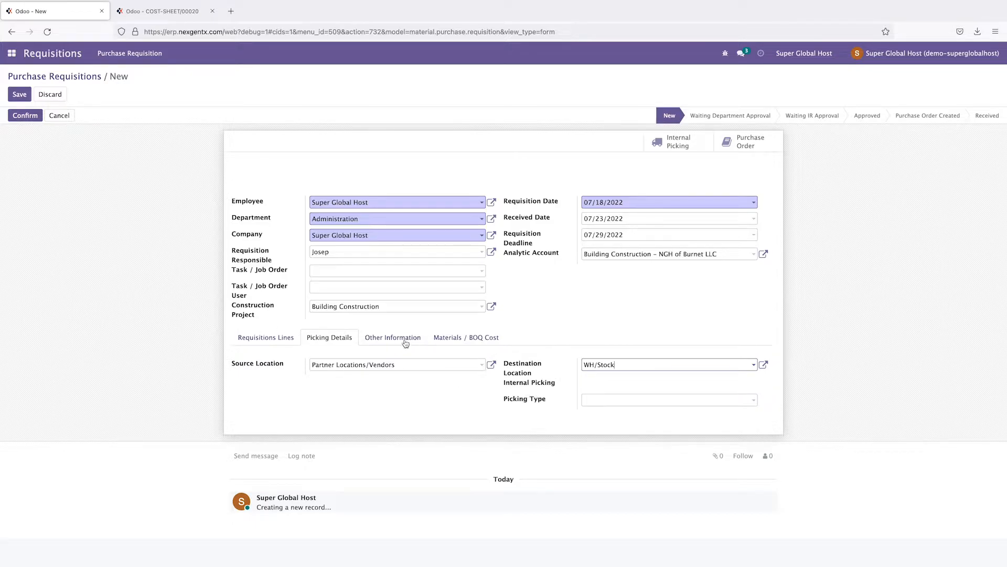
{"action": "left_click", "coordinate": [633, 403]}
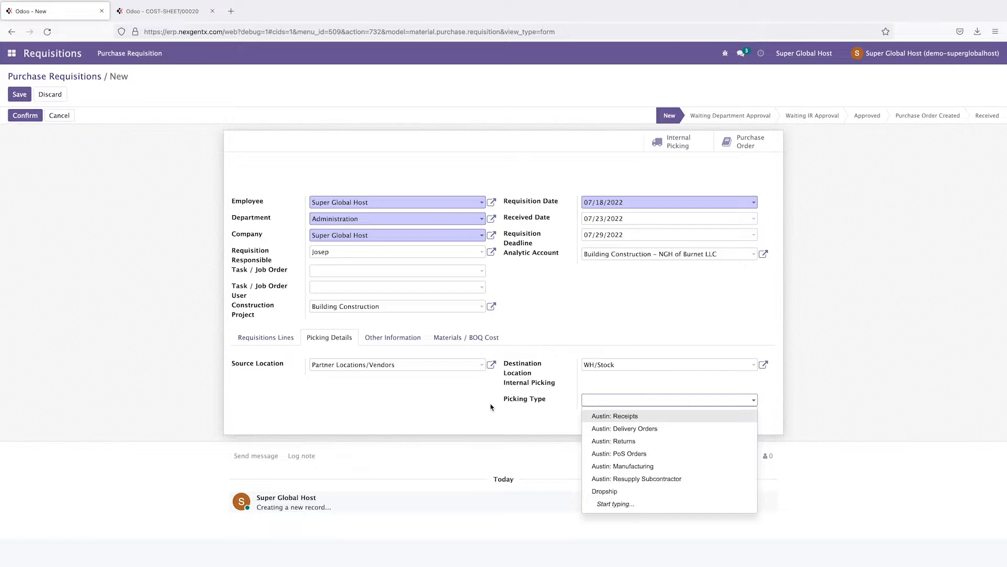
Step: Review the Other Information and Materials / BOQ Cost tabs, then enter the reason 'We want to start building'
{"action": "left_click", "coordinate": [491, 406]}
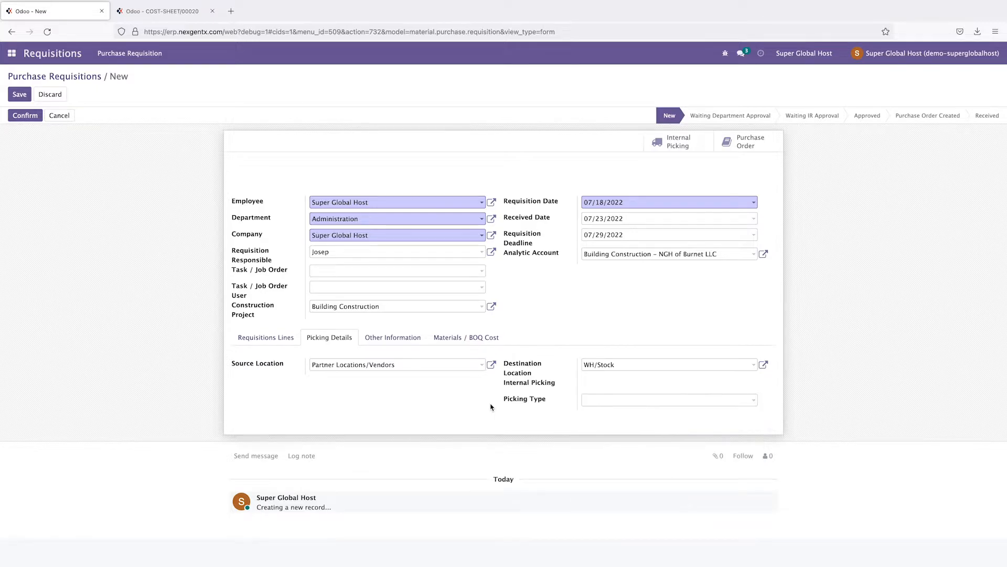
{"action": "left_click", "coordinate": [395, 341]}
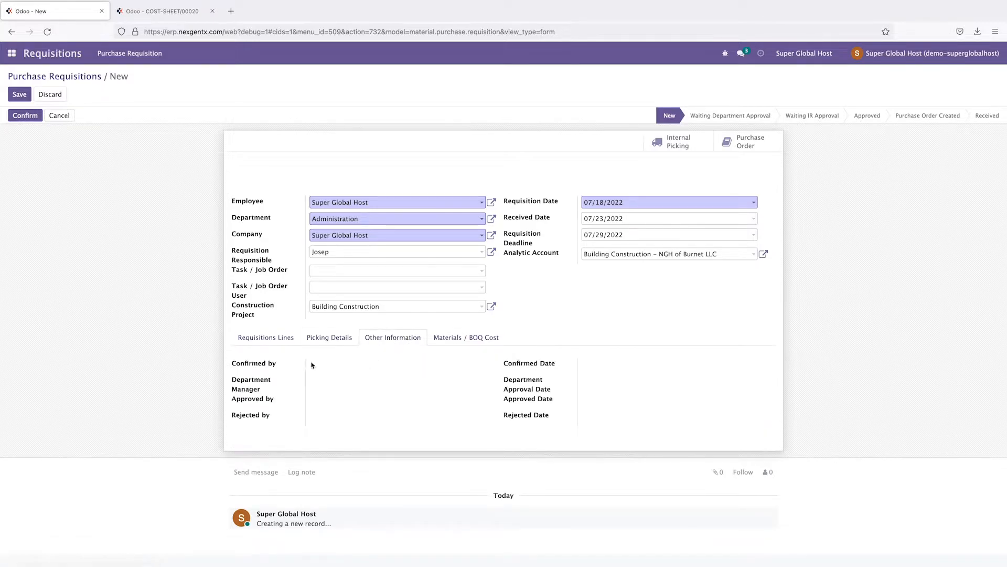
{"action": "left_click", "coordinate": [452, 338]}
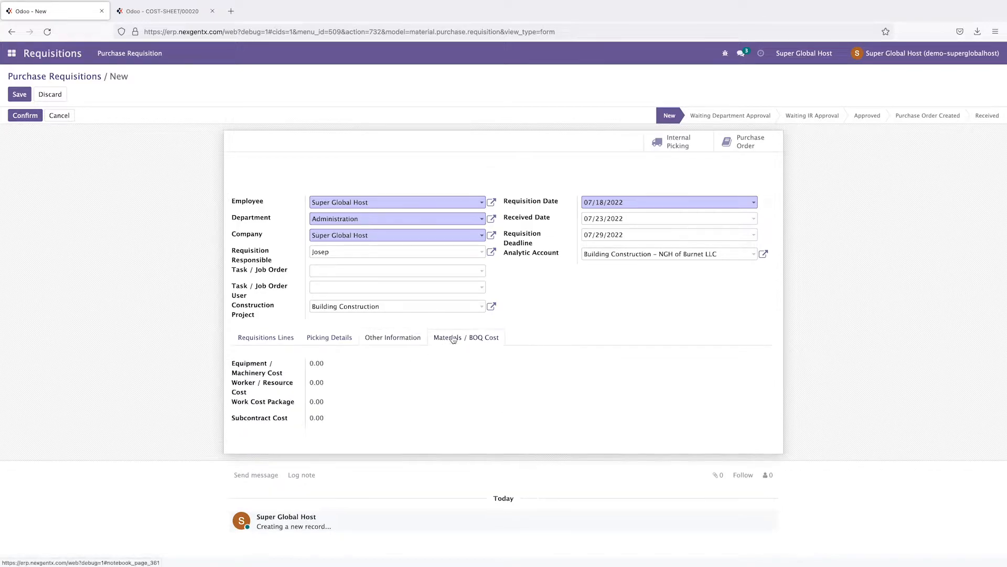
{"action": "left_click", "coordinate": [258, 338]}
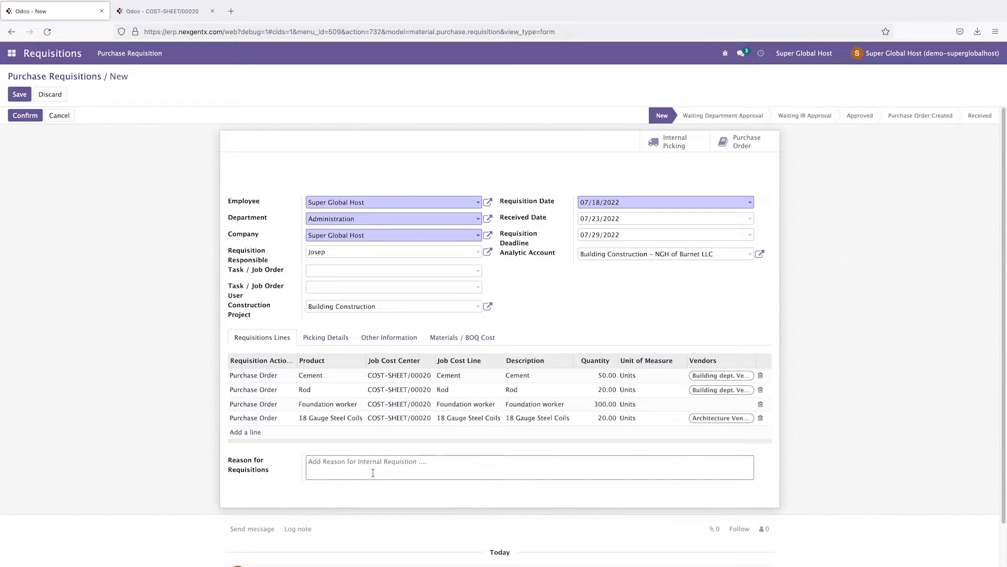
{"action": "type", "text": "We"}
Step: Save the requisition as EPR00014 and confirm it for department approval
{"action": "left_click", "coordinate": [20, 96]}
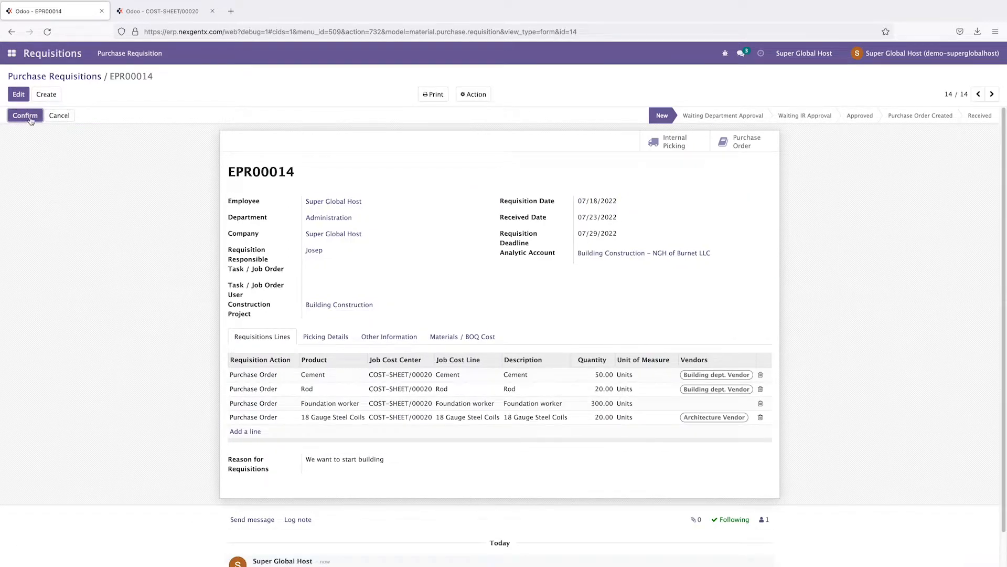
{"action": "left_click", "coordinate": [30, 115]}
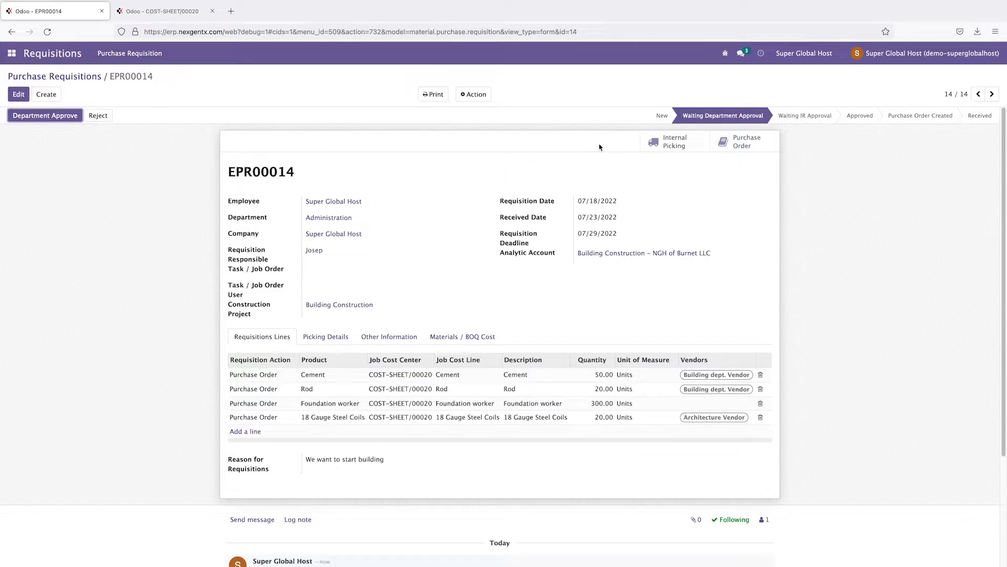
Step: Give EPR00014 department approval and then final approval, bringing it to Approved status
{"action": "left_click", "coordinate": [52, 121]}
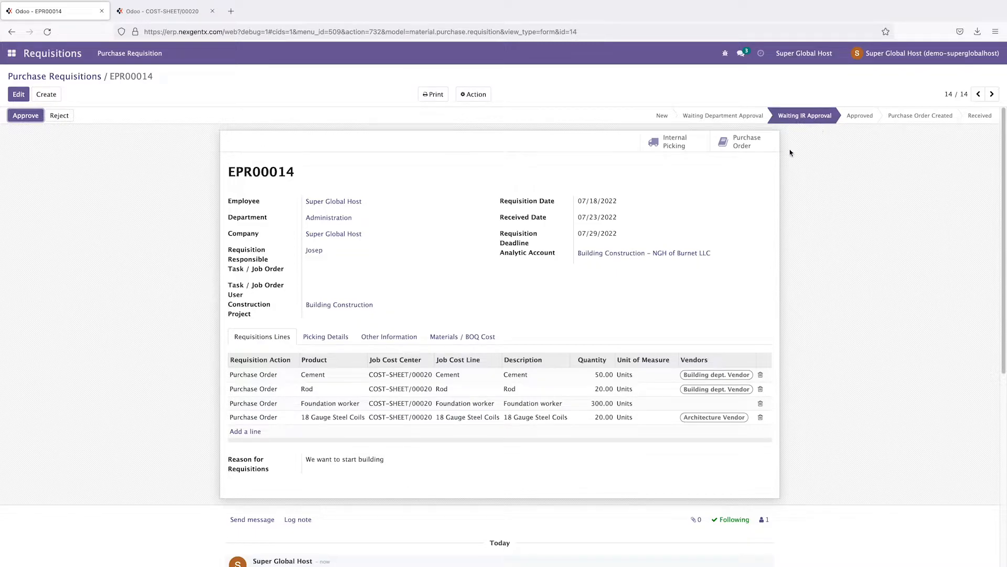
{"action": "left_click", "coordinate": [23, 116]}
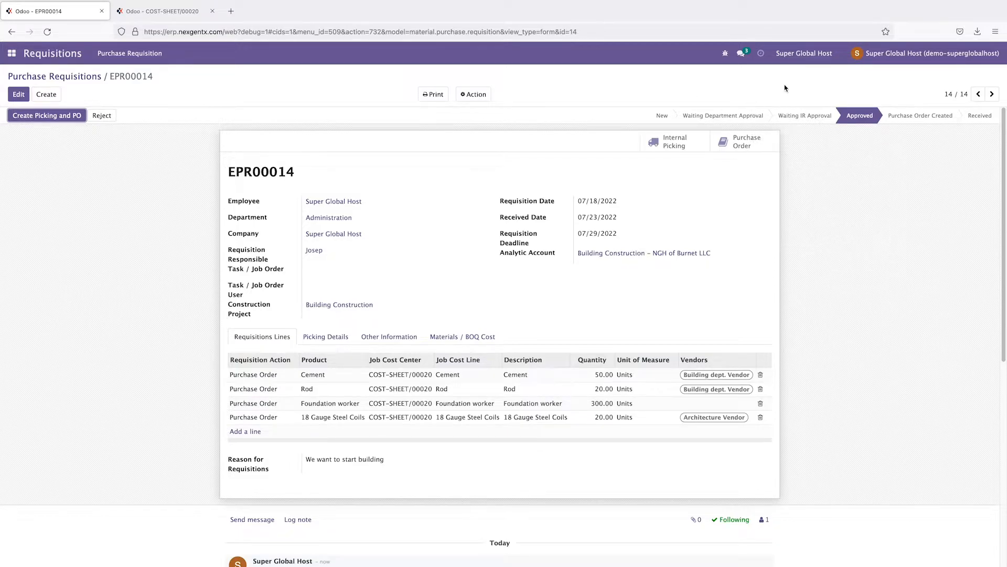
{"action": "mouse_move", "coordinate": [800, 122]}
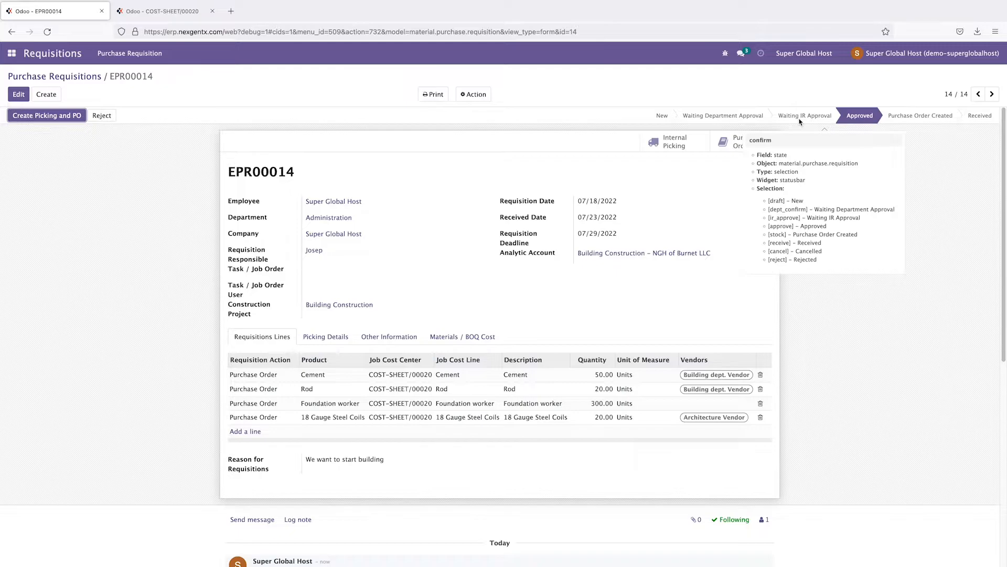
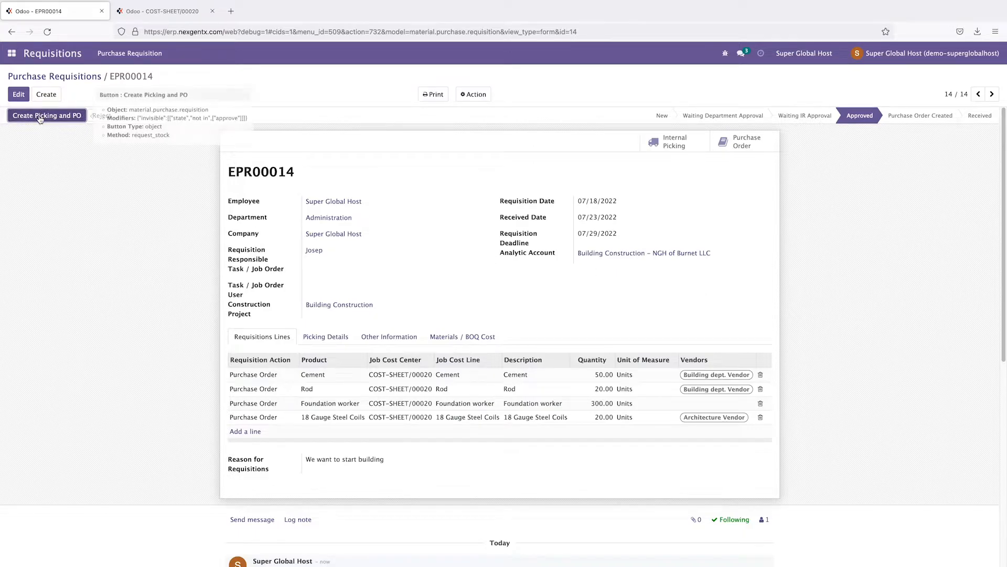
Step: Set Best Buy as the Foundation worker line's vendor, then generate EPR00014's picking and purchase orders
{"action": "left_click", "coordinate": [57, 119]}
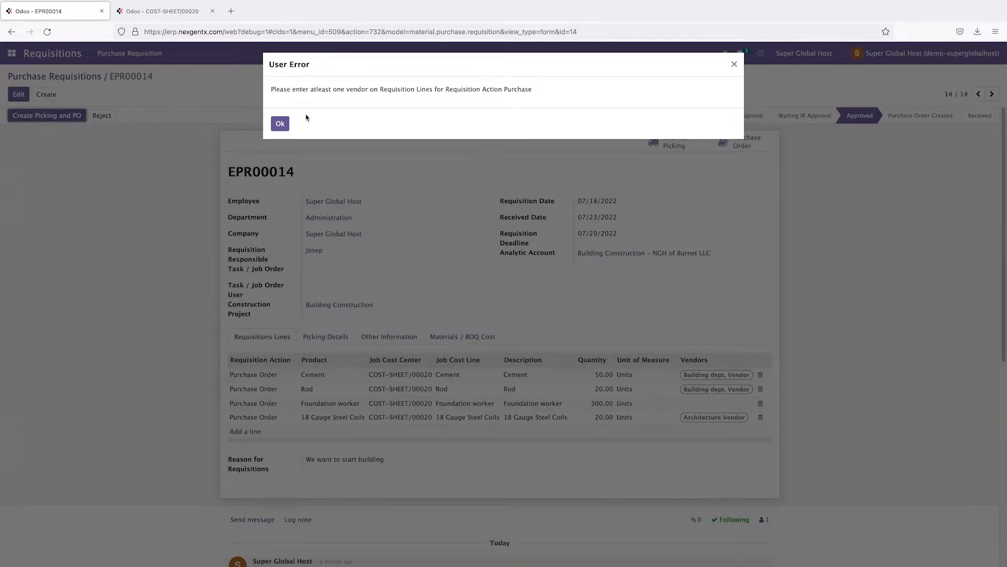
{"action": "left_click", "coordinate": [281, 125]}
{"action": "left_click", "coordinate": [17, 95]}
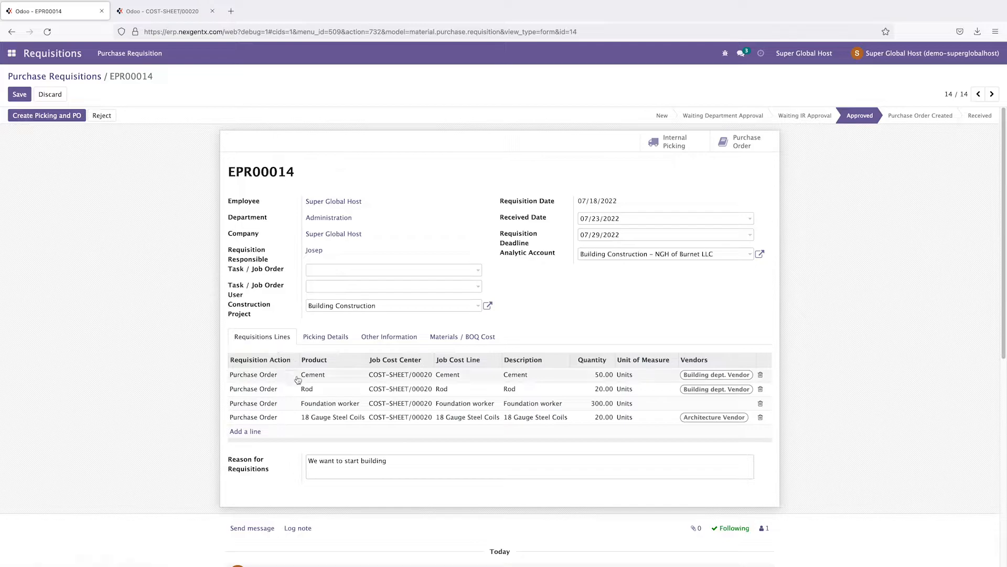
{"action": "left_click", "coordinate": [705, 404]}
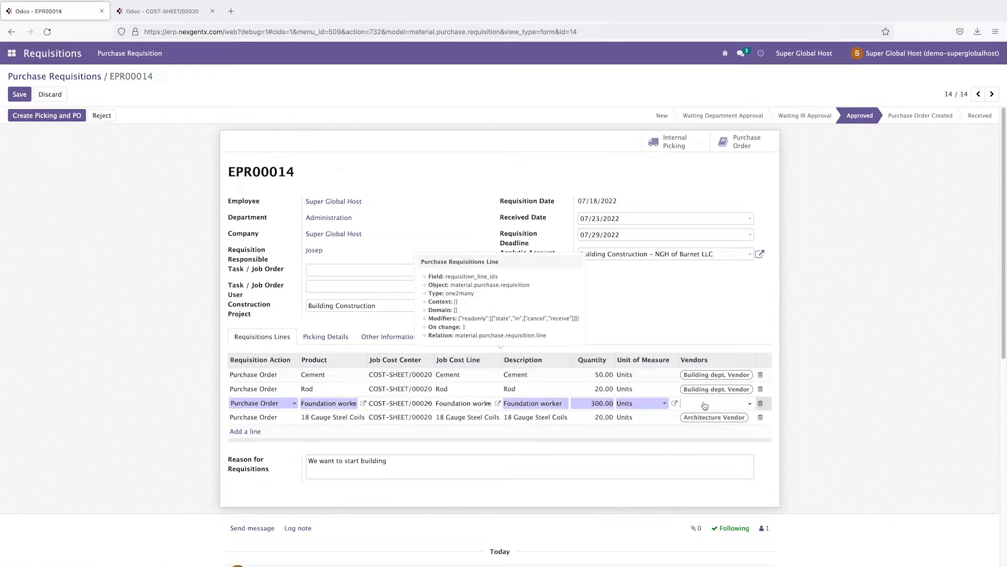
{"action": "left_click", "coordinate": [704, 405]}
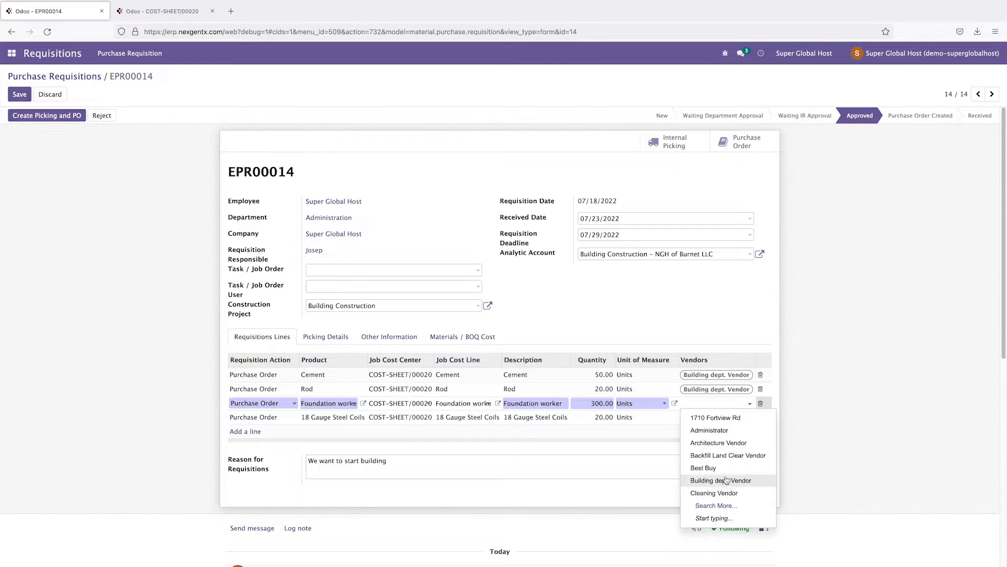
{"action": "left_click", "coordinate": [705, 467]}
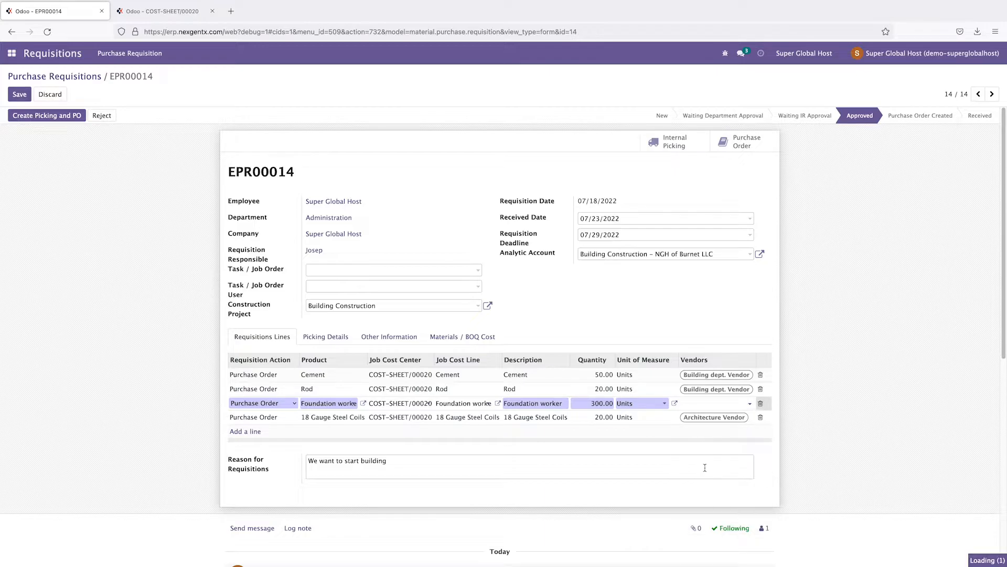
{"action": "left_click", "coordinate": [20, 94]}
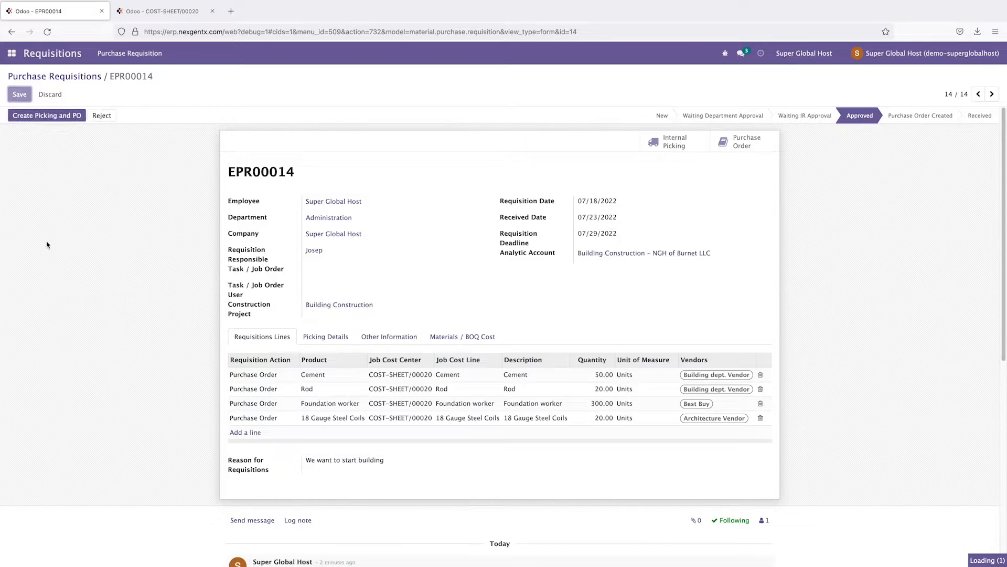
{"action": "left_click", "coordinate": [40, 115]}
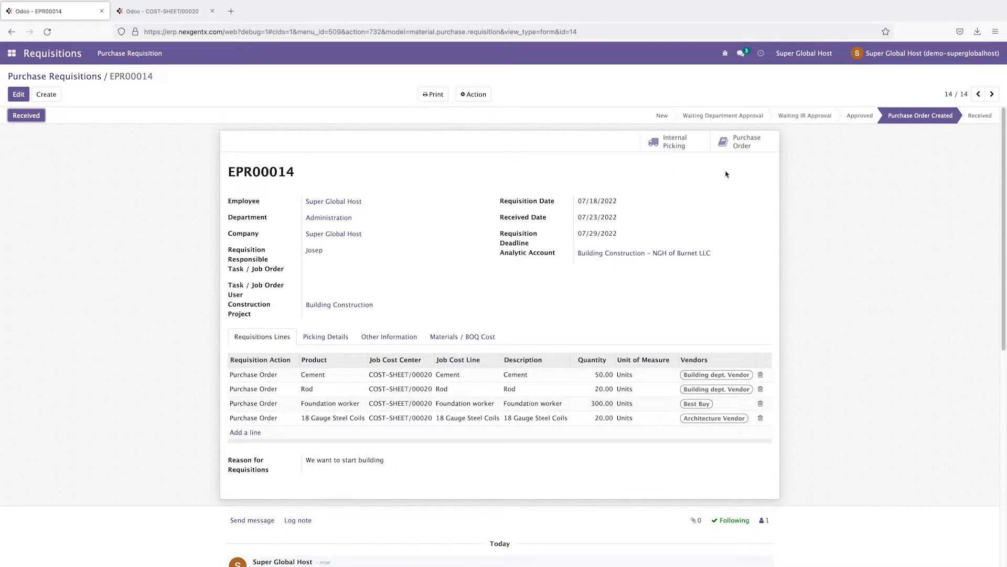
Step: Review the three RFQs created from EPR00014, then open COST-SHEET/00020 in the Jobs app
{"action": "left_click", "coordinate": [743, 146]}
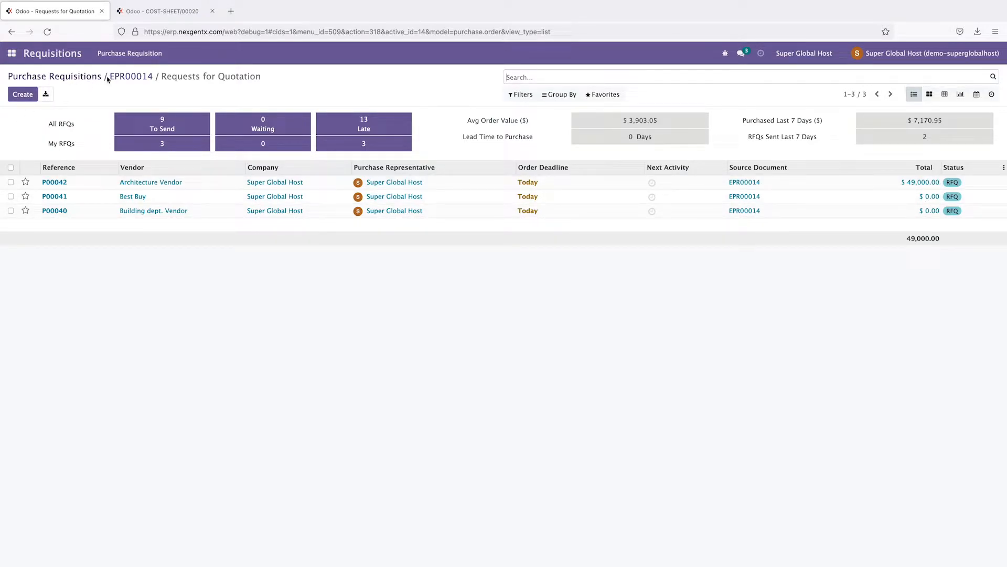
{"action": "left_click", "coordinate": [122, 79]}
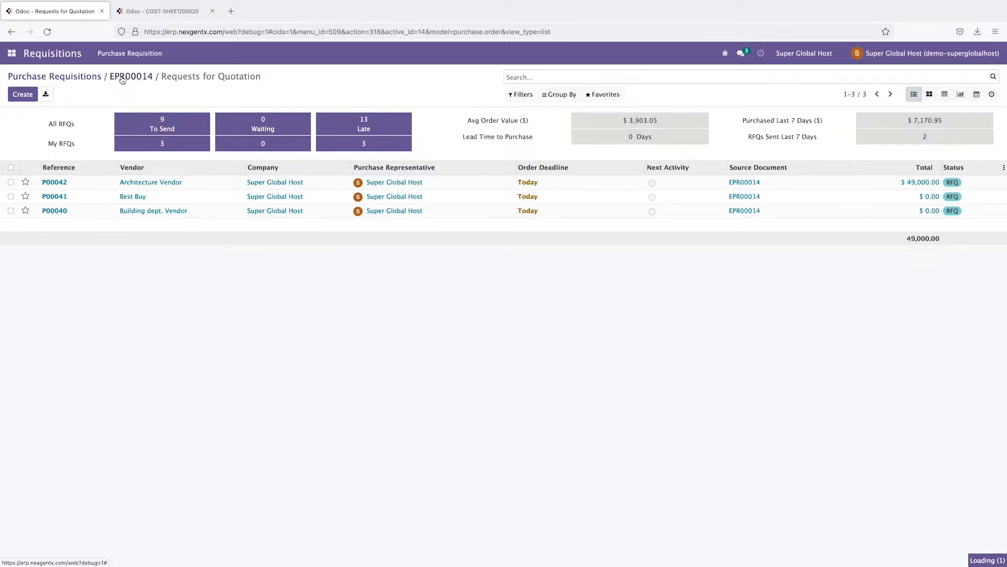
{"action": "left_click", "coordinate": [12, 53]}
{"action": "left_click", "coordinate": [17, 112]}
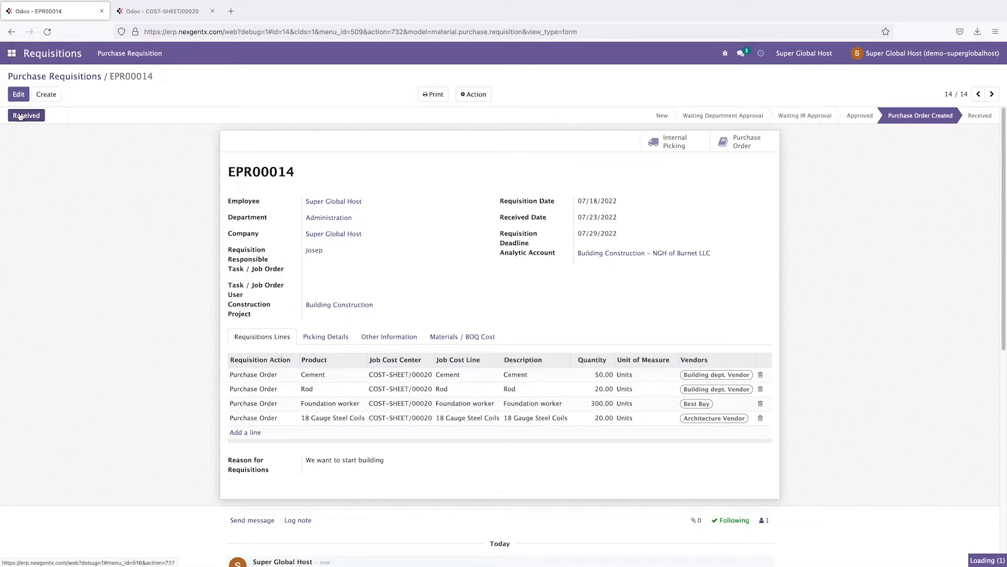
{"action": "left_click", "coordinate": [61, 241]}
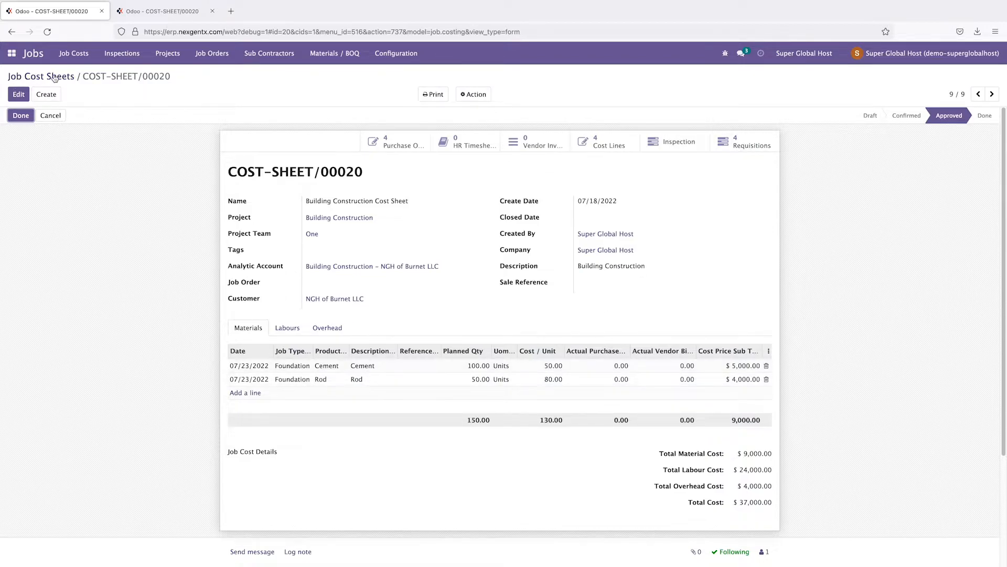
Step: List COST-SHEET/00020's requisition lines: Cement 50, Rod 20, Foundation worker 300, 18 Gauge Steel Coils 20
{"action": "mouse_move", "coordinate": [746, 148]}
{"action": "left_click", "coordinate": [745, 147]}
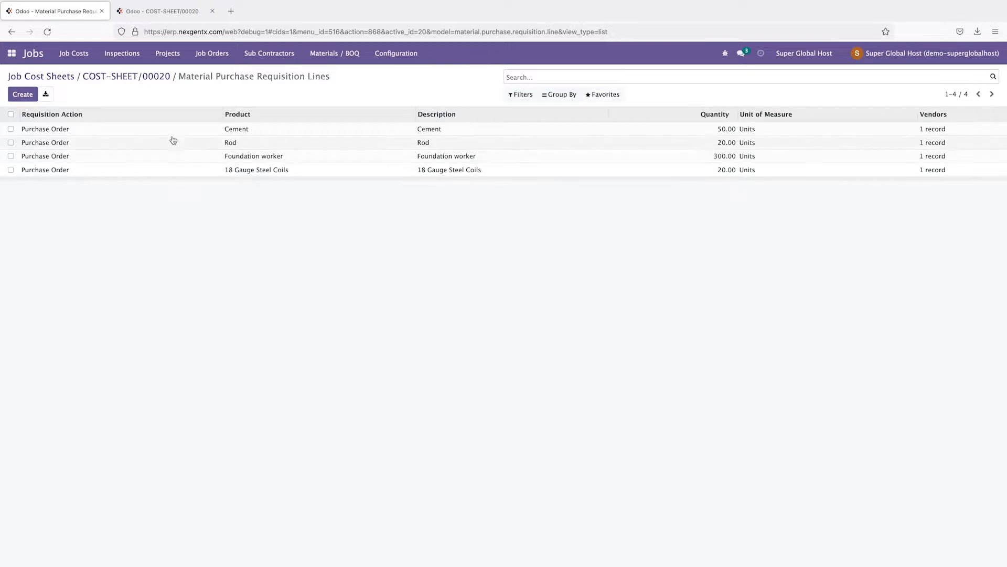
{"action": "left_click_drag", "start_coordinate": [181, 75], "coordinate": [348, 74]}
{"action": "left_click", "coordinate": [342, 83]}
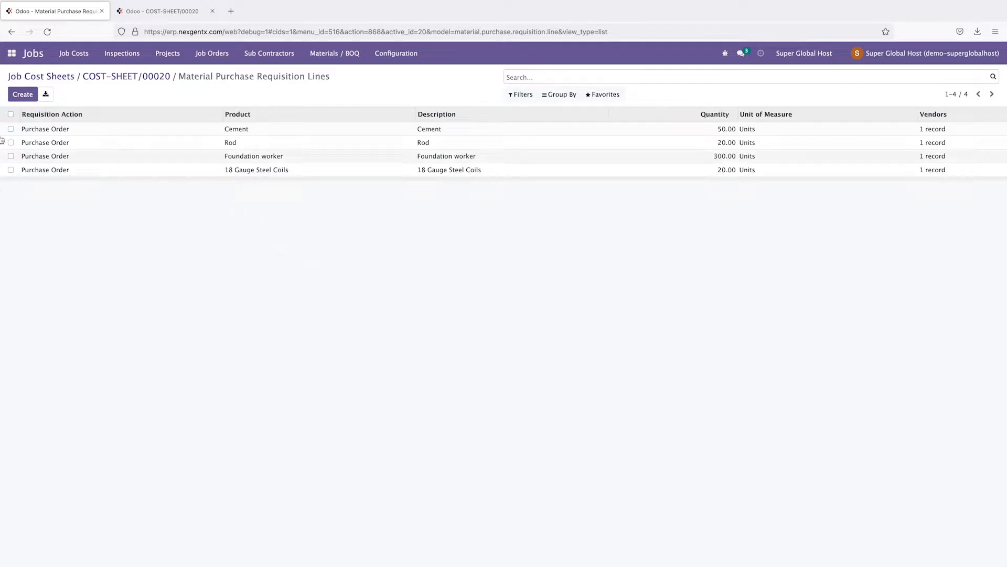
{"action": "left_click", "coordinate": [12, 53]}
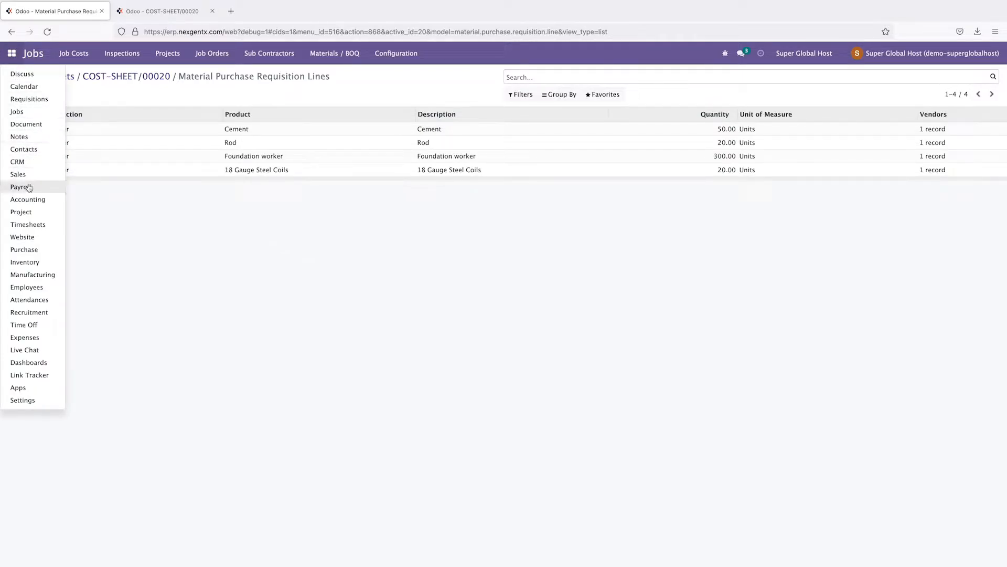
Step: Check RFQs P00040, P00041 and P00042 in Purchase, then open the Purchase Requisitions list
{"action": "left_click", "coordinate": [29, 254]}
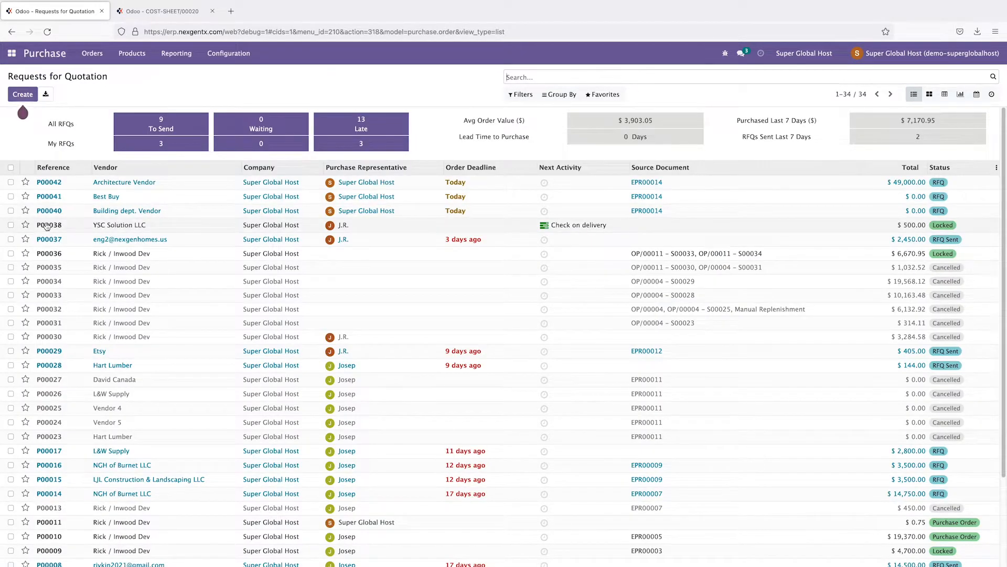
{"action": "left_click", "coordinate": [10, 211]}
{"action": "left_click", "coordinate": [10, 197]}
{"action": "left_click", "coordinate": [10, 182]}
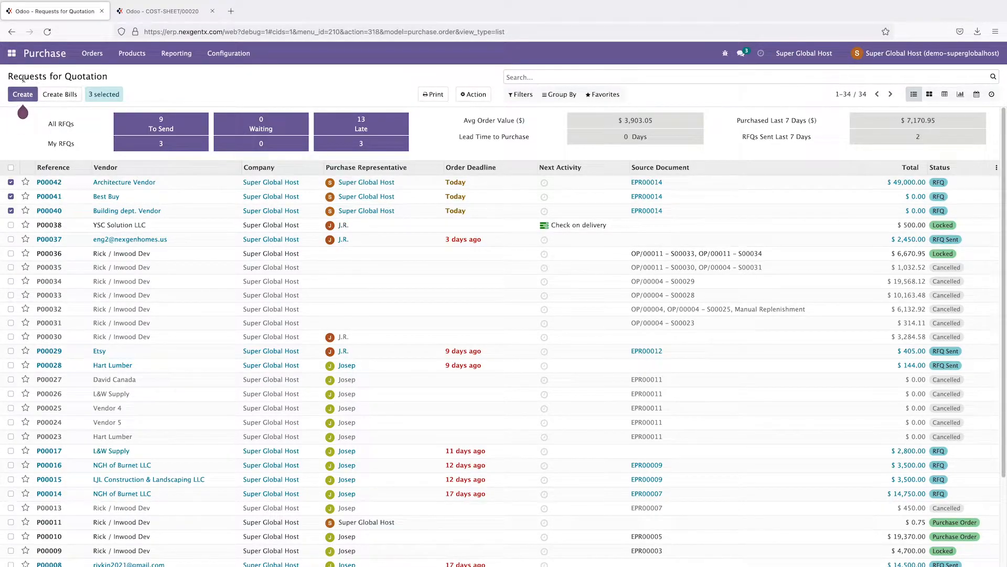
{"action": "left_click_drag", "start_coordinate": [105, 76], "coordinate": [3, 76]}
{"action": "left_click", "coordinate": [75, 79]}
{"action": "left_click", "coordinate": [13, 54]}
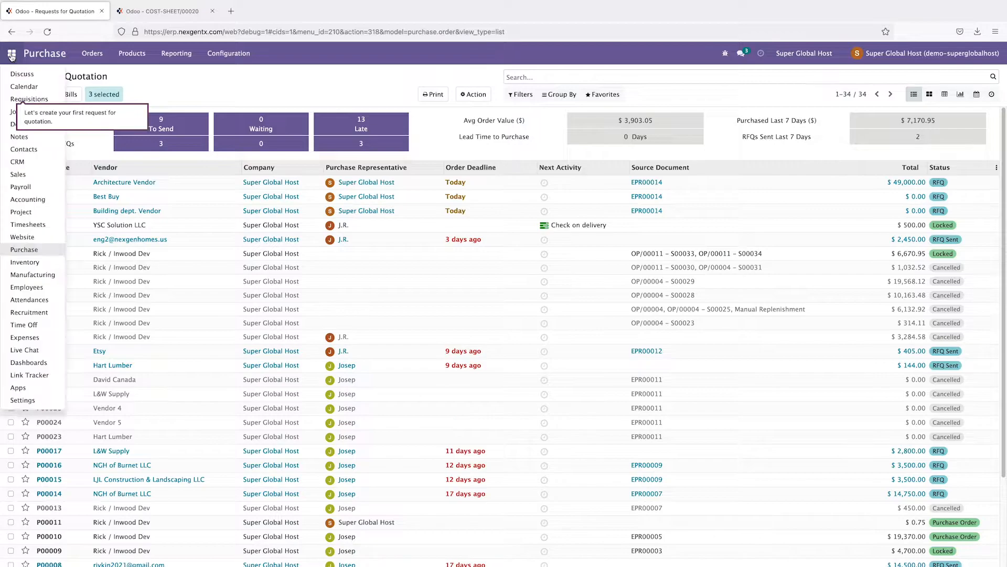
{"action": "left_click", "coordinate": [26, 103]}
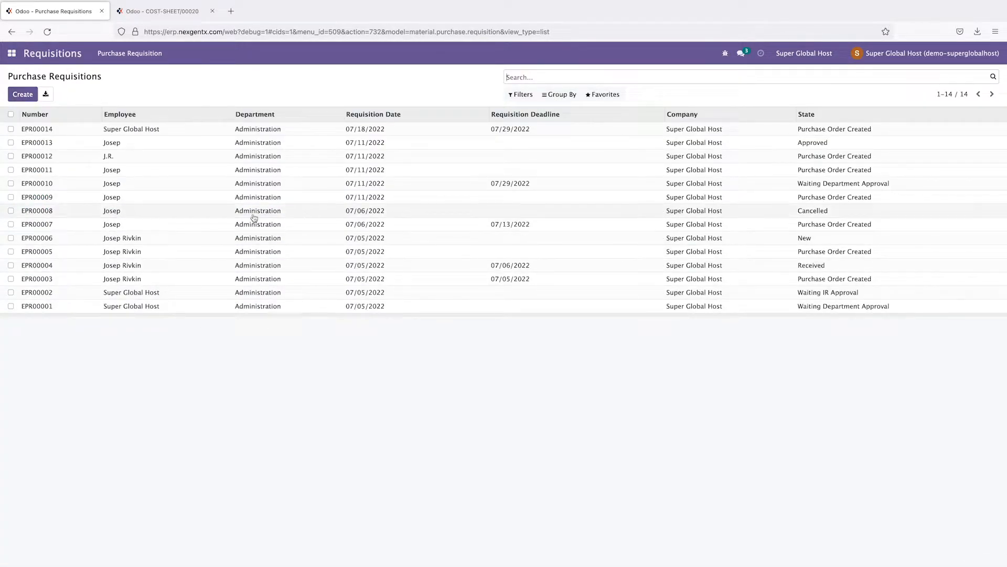
Step: Try creating vendor bills for EPR00014's three RFQs and dismiss the no-invoiceable-line error
{"action": "left_click", "coordinate": [48, 131]}
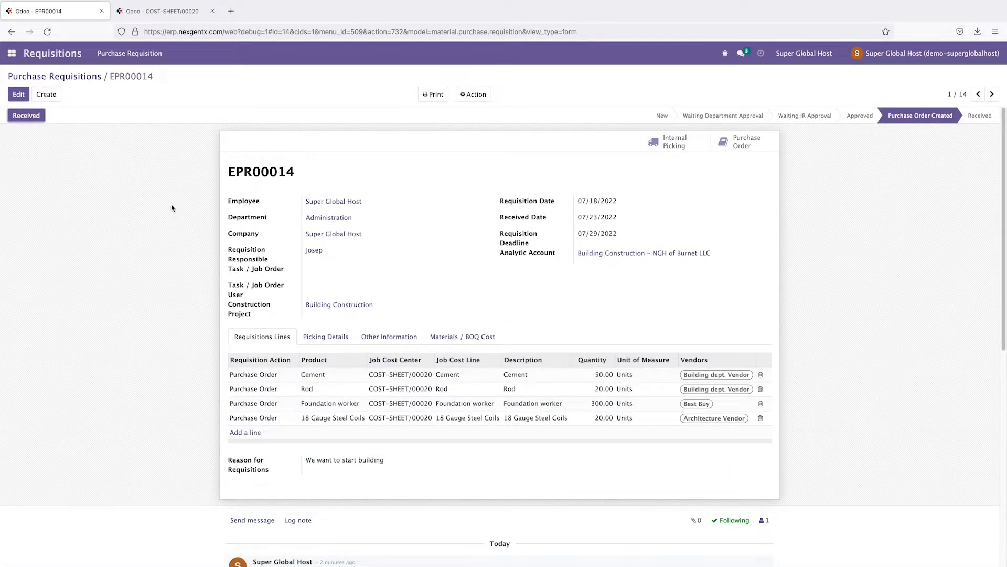
{"action": "left_click", "coordinate": [745, 146]}
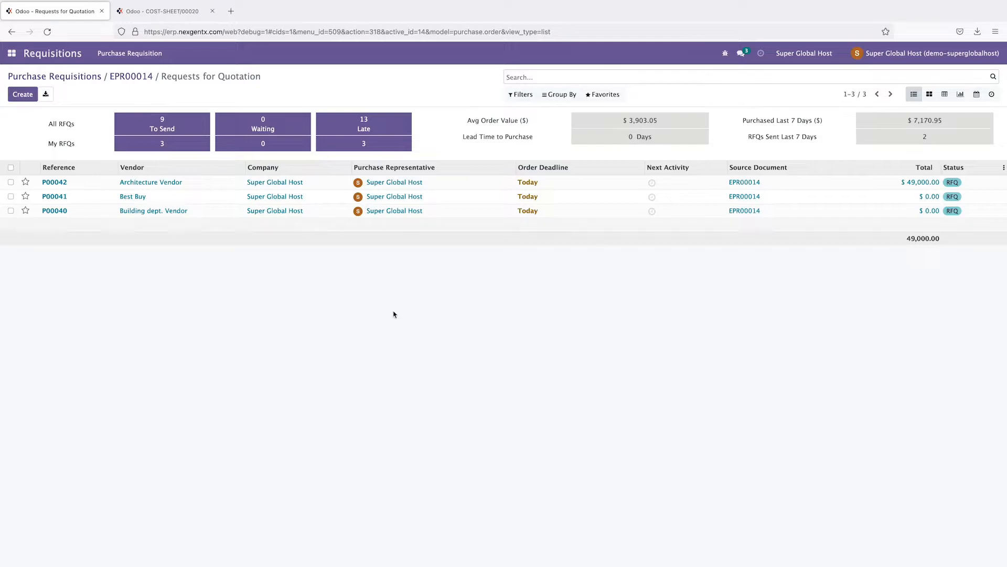
{"action": "left_click", "coordinate": [11, 168]}
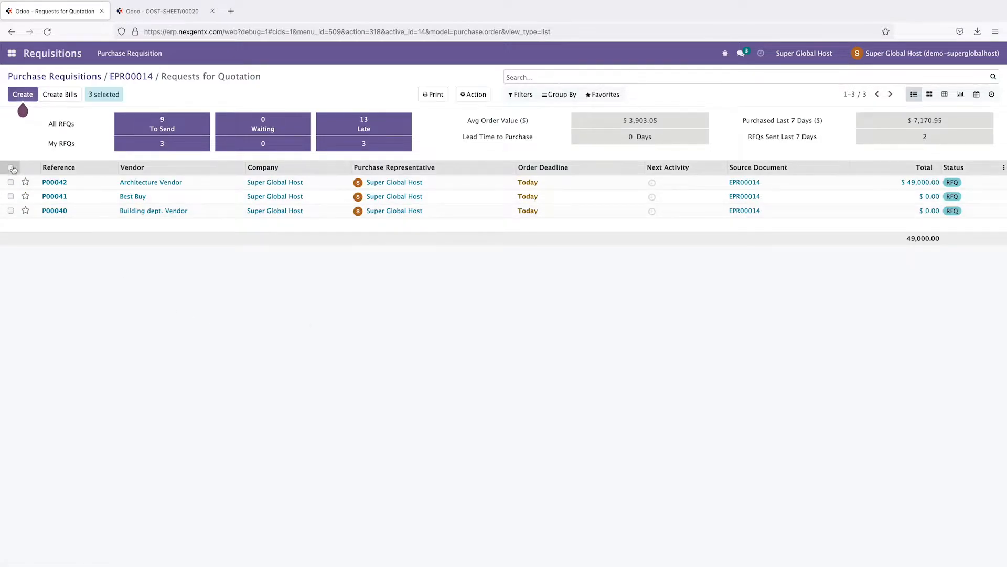
{"action": "left_click", "coordinate": [475, 96]}
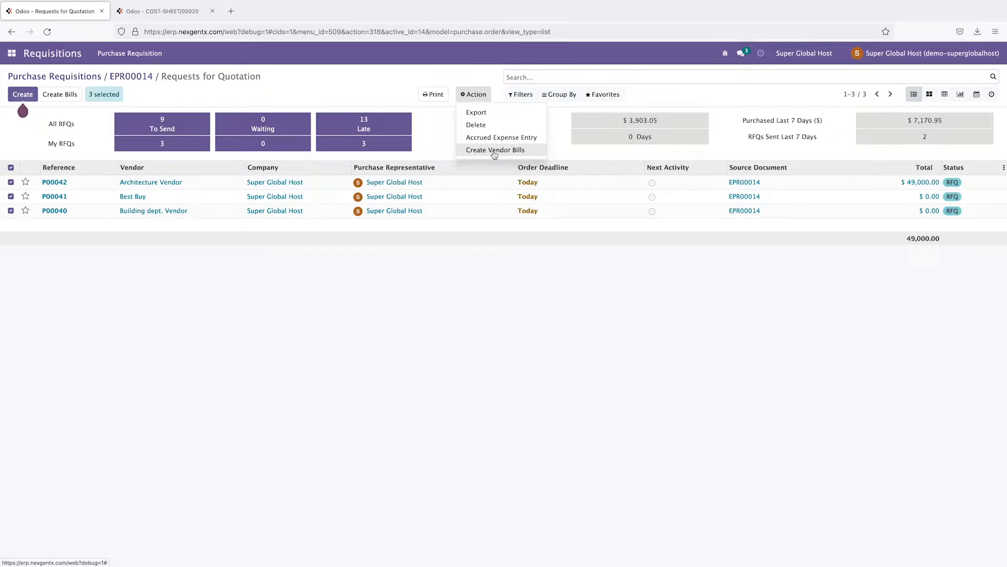
{"action": "left_click", "coordinate": [493, 152]}
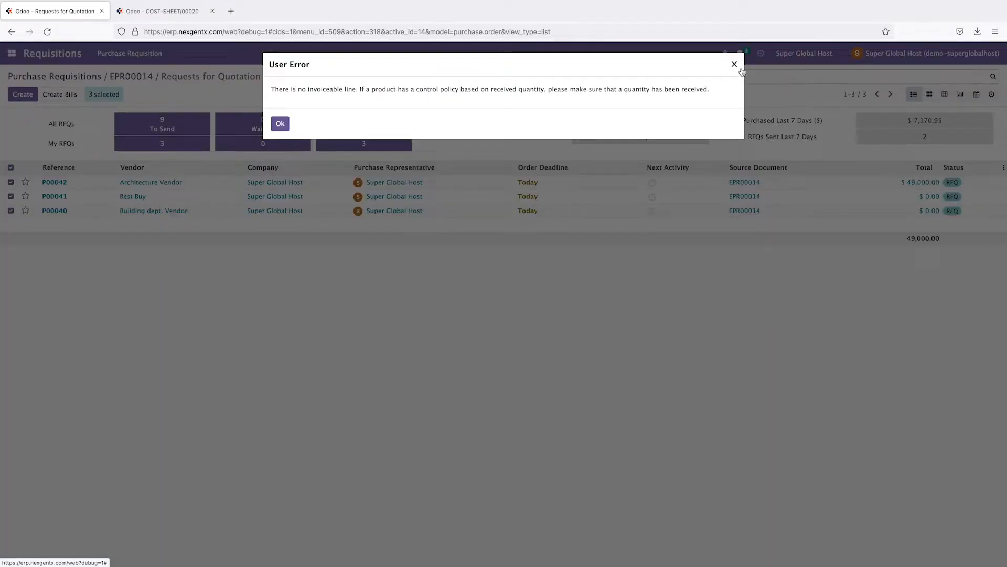
{"action": "left_click", "coordinate": [733, 65]}
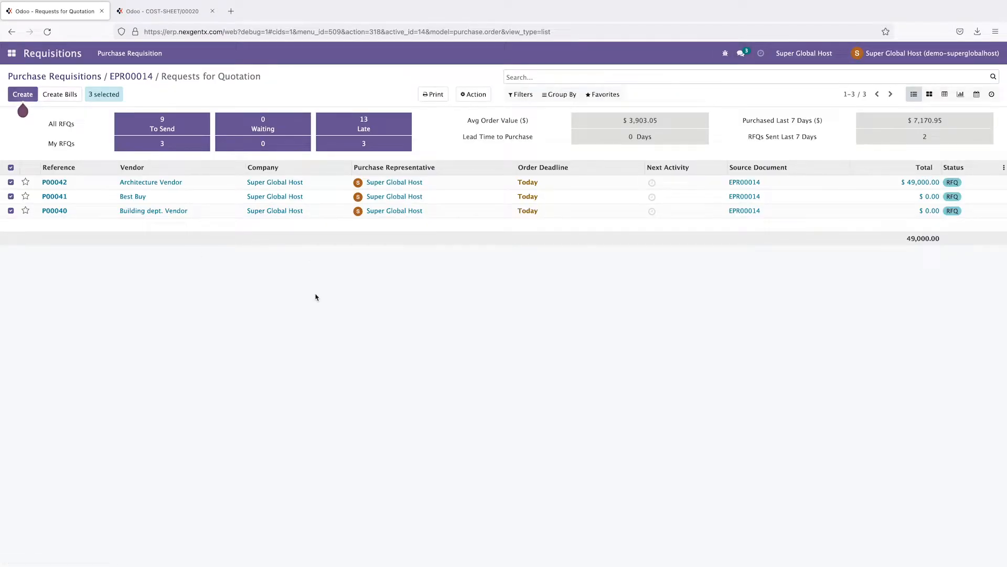
Step: Return to requisition EPR00014 and switch to the Purchase app
{"action": "left_click", "coordinate": [132, 78]}
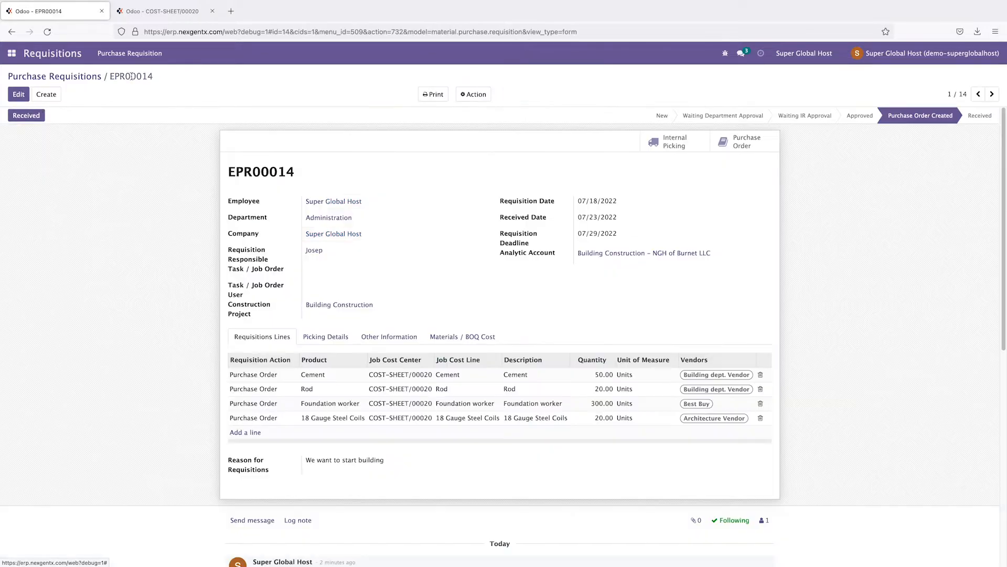
{"action": "left_click", "coordinate": [11, 53]}
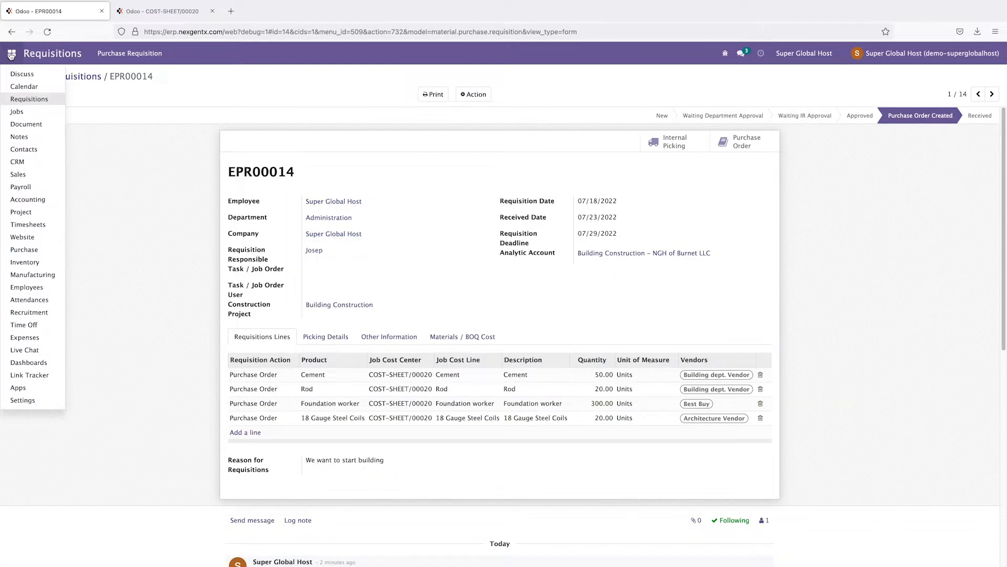
{"action": "left_click", "coordinate": [28, 250]}
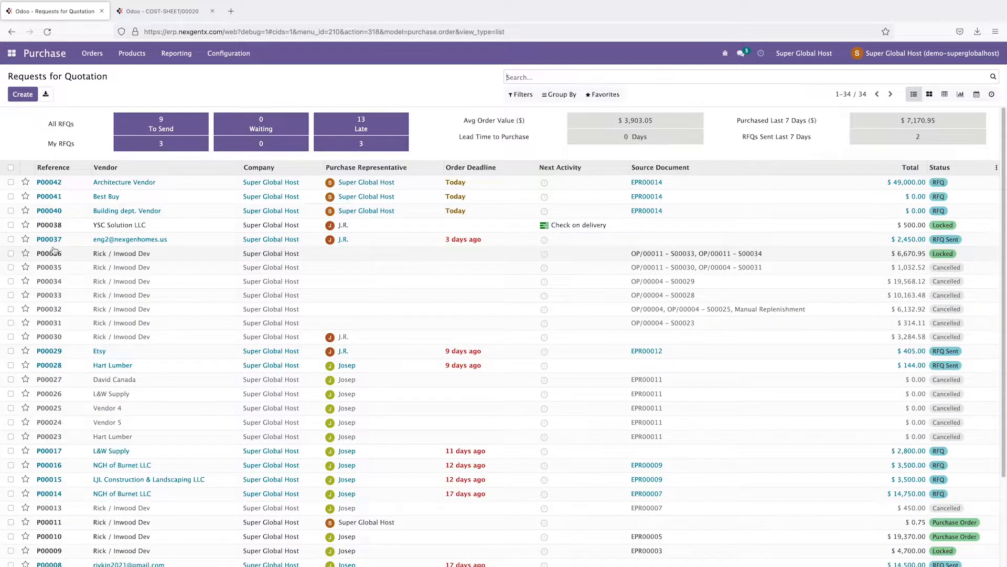
Step: Uncheck RFQs P00040–P00042 and open P00042 from Architecture Vendor
{"action": "left_click", "coordinate": [11, 182]}
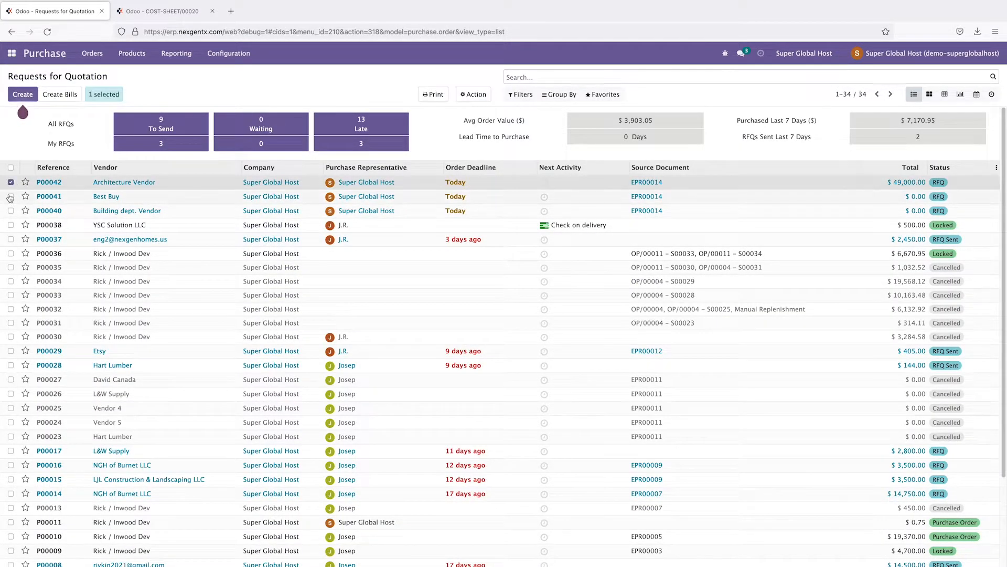
{"action": "left_click", "coordinate": [11, 196]}
{"action": "left_click", "coordinate": [11, 210]}
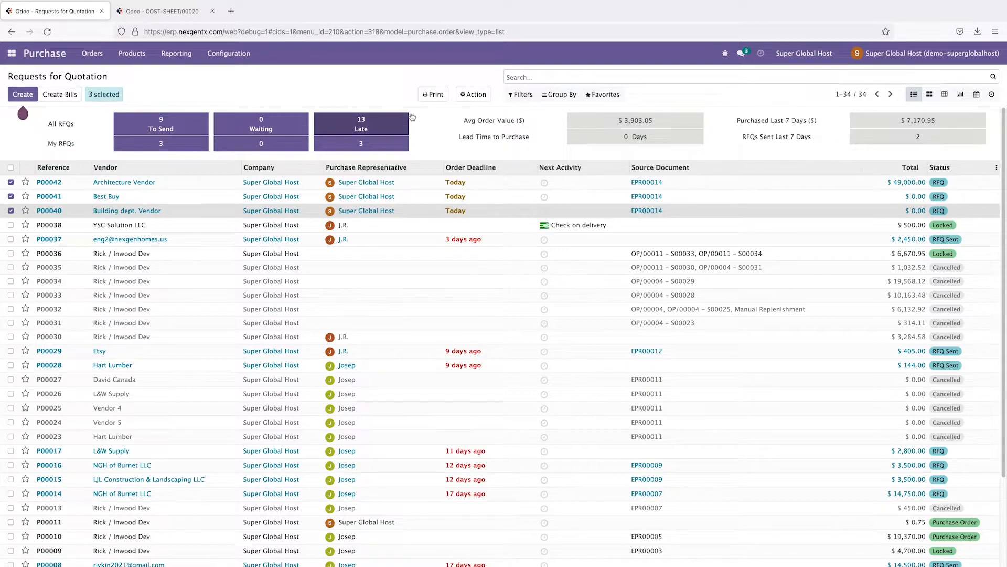
{"action": "left_click", "coordinate": [475, 95]}
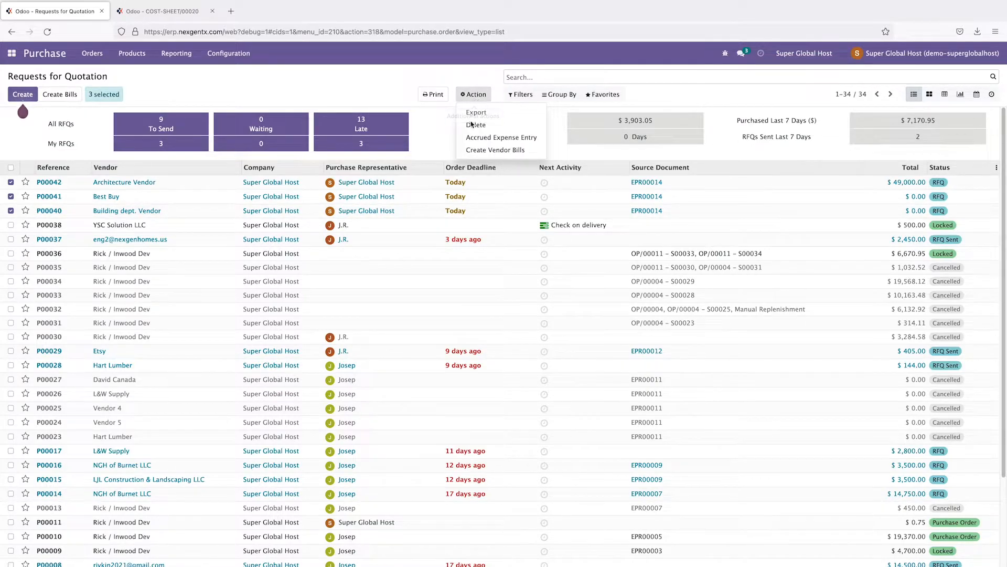
{"action": "left_click", "coordinate": [360, 90]}
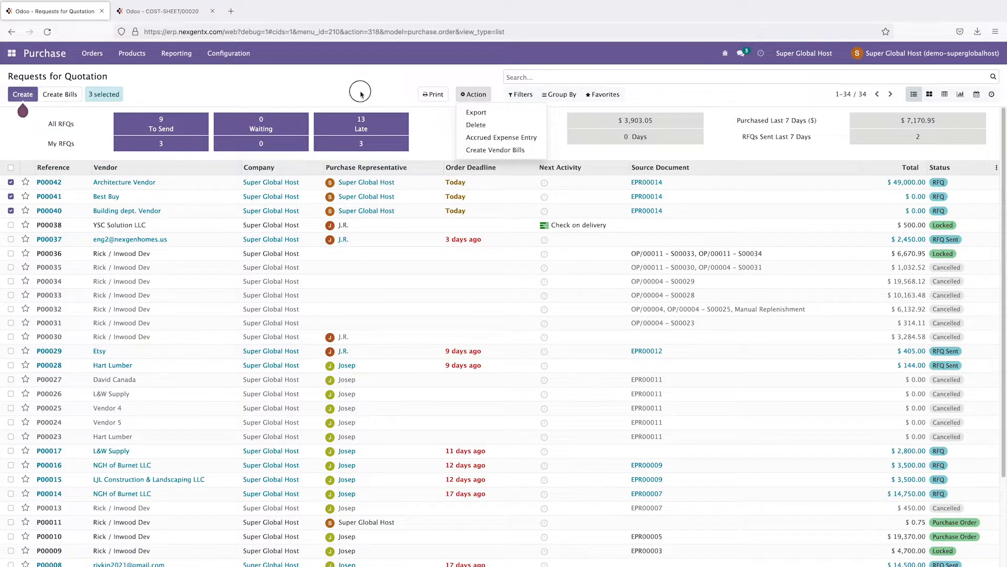
{"action": "left_click", "coordinate": [11, 182]}
{"action": "left_click", "coordinate": [11, 196]}
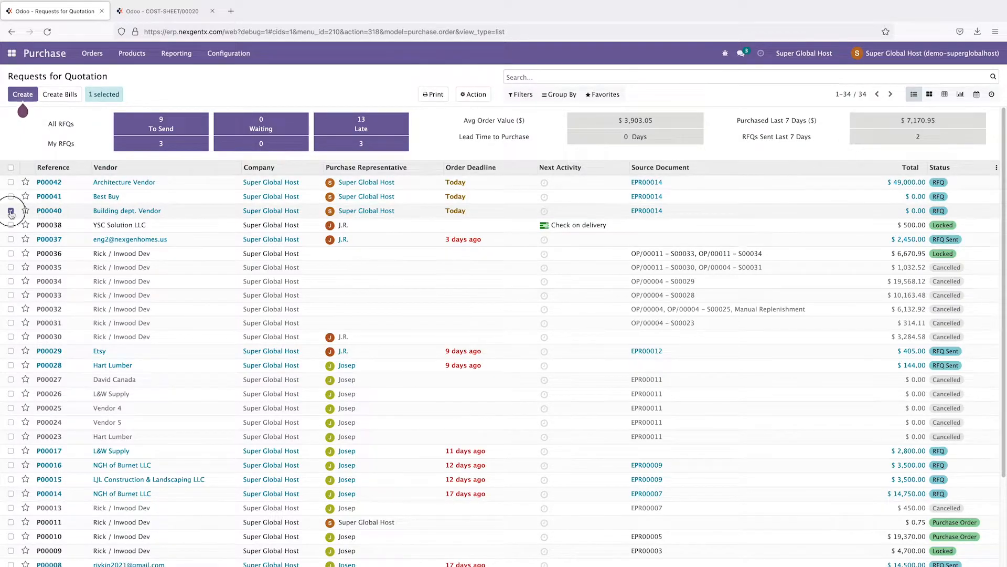
{"action": "left_click", "coordinate": [11, 211]}
{"action": "left_click", "coordinate": [48, 183]}
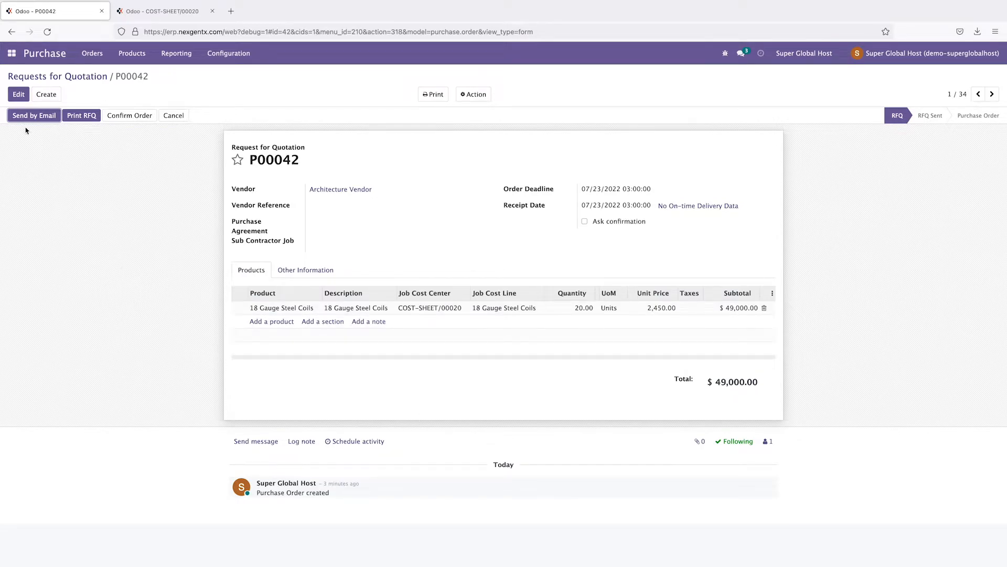
Step: Give the vendor contact an e-mail address, remove the duplicated name text, and save
{"action": "left_click", "coordinate": [41, 119]}
{"action": "left_click", "coordinate": [33, 121]}
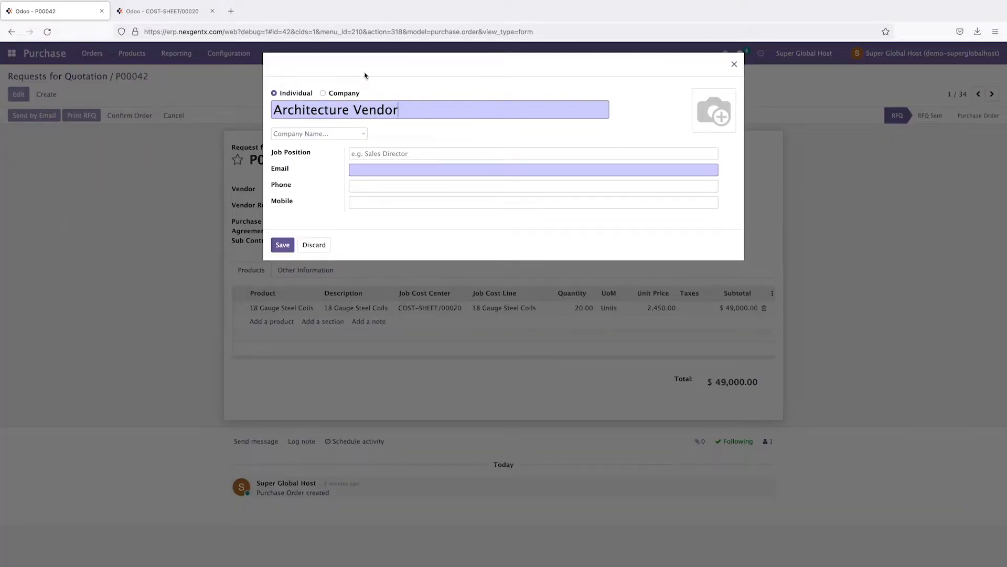
{"action": "left_click_drag", "start_coordinate": [399, 108], "coordinate": [269, 109]}
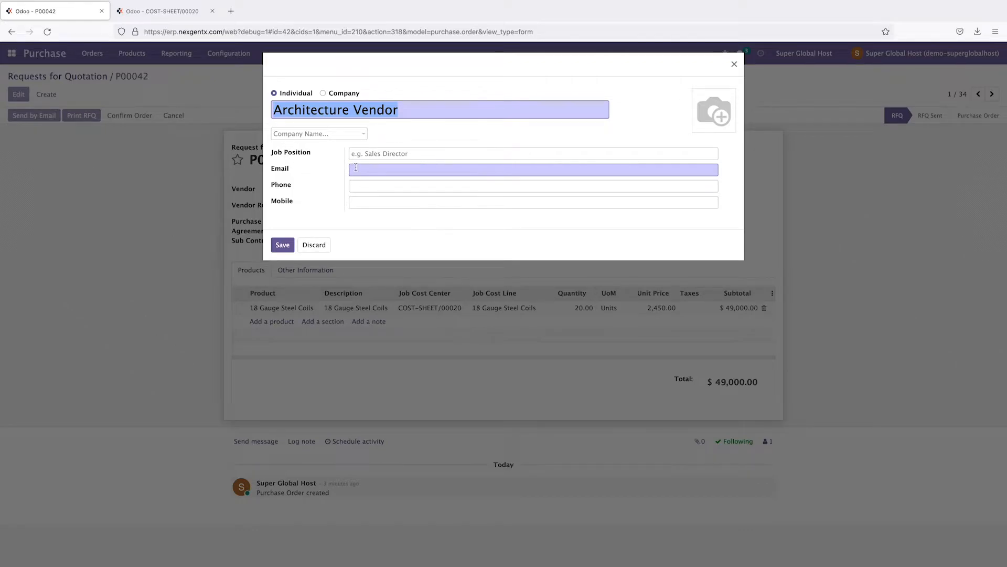
{"action": "left_click", "coordinate": [378, 169]}
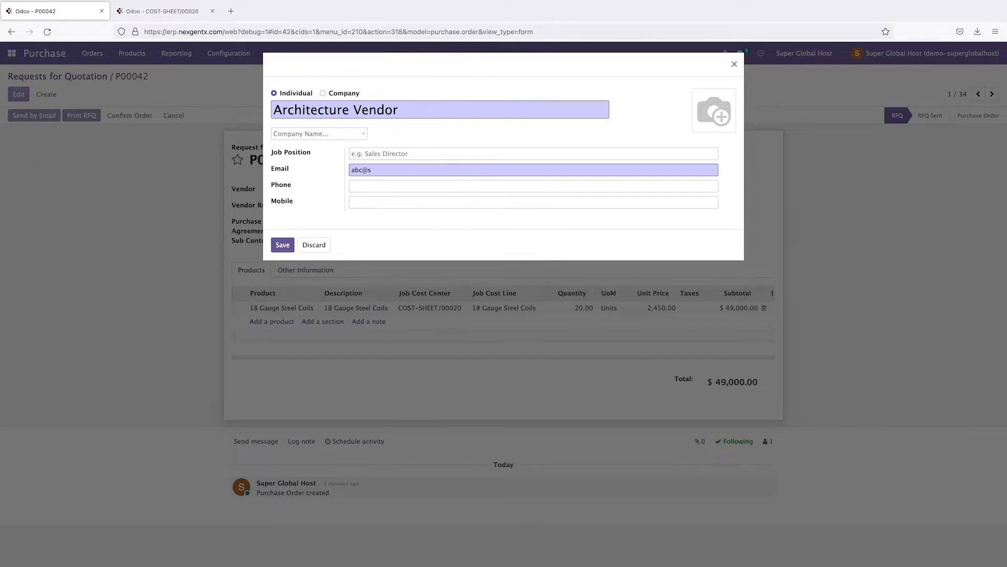
{"action": "left_click_drag", "start_coordinate": [349, 115], "coordinate": [313, 112]}
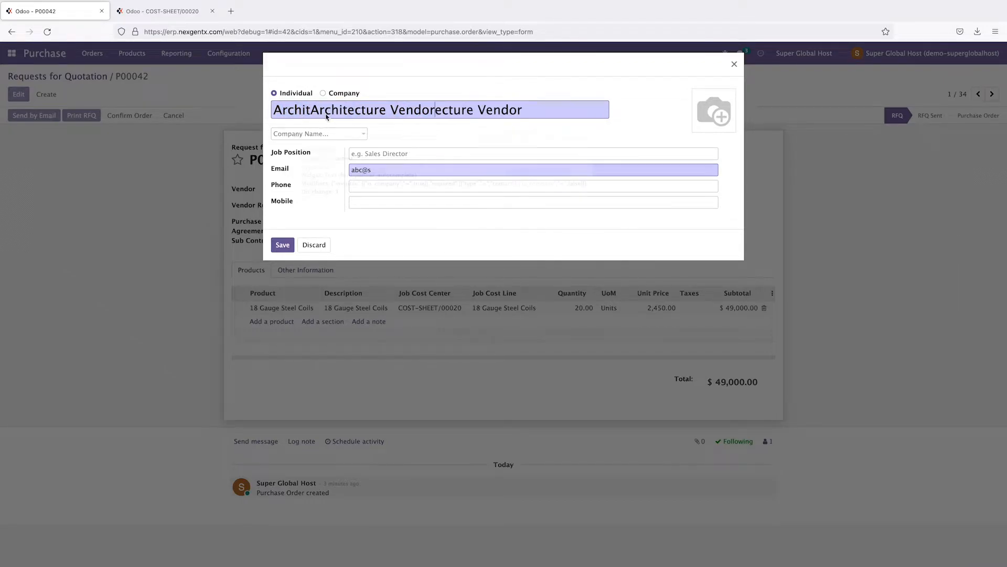
{"action": "left_click_drag", "start_coordinate": [391, 110], "coordinate": [527, 115]}
{"action": "key", "text": "BackSpace"}
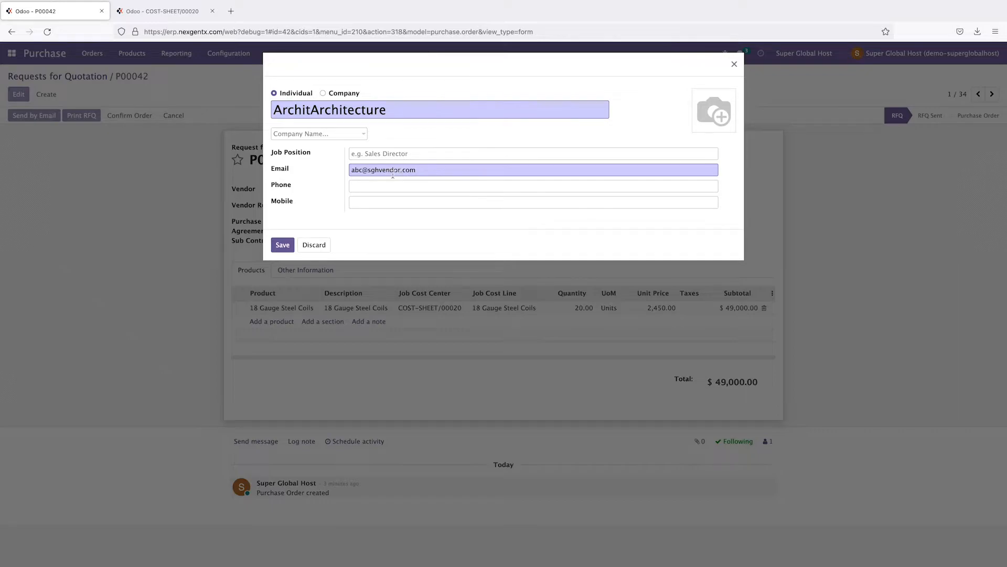
{"action": "left_click", "coordinate": [282, 245]}
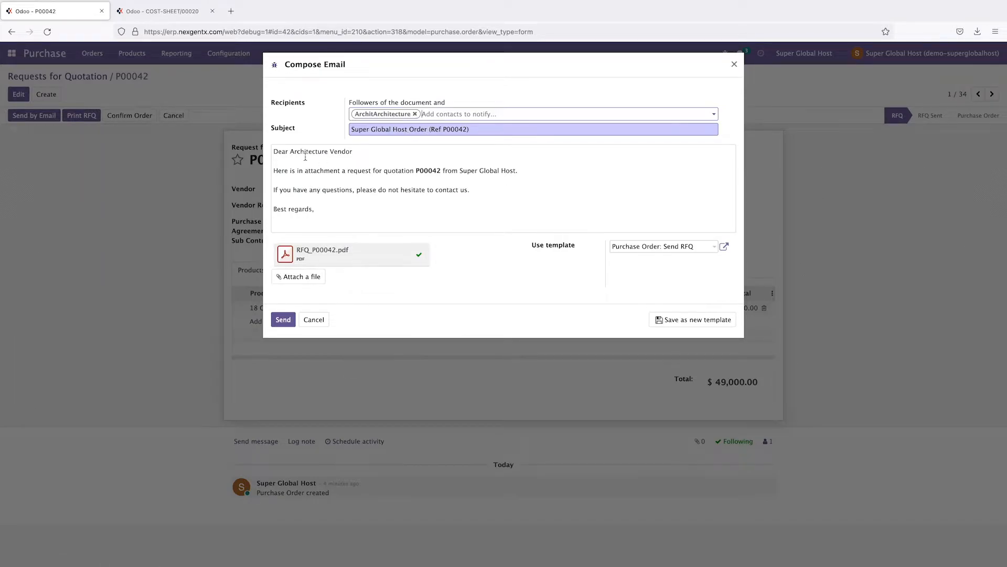
Step: Review the greeting and send the RFQ P00042 e-mail with RFQ_P00042.pdf
{"action": "left_click_drag", "start_coordinate": [274, 153], "coordinate": [404, 176]}
{"action": "left_click", "coordinate": [412, 161]}
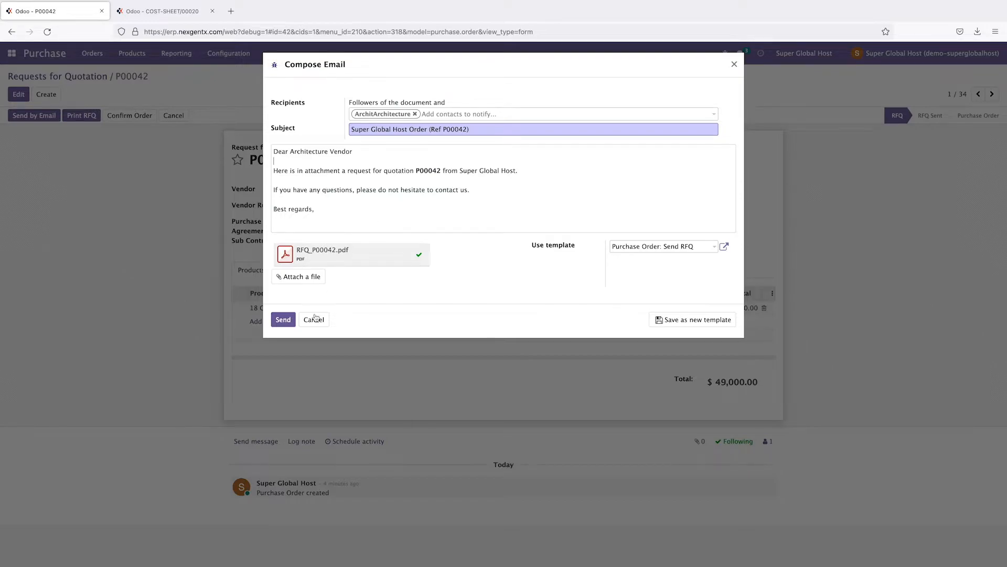
{"action": "left_click", "coordinate": [283, 319]}
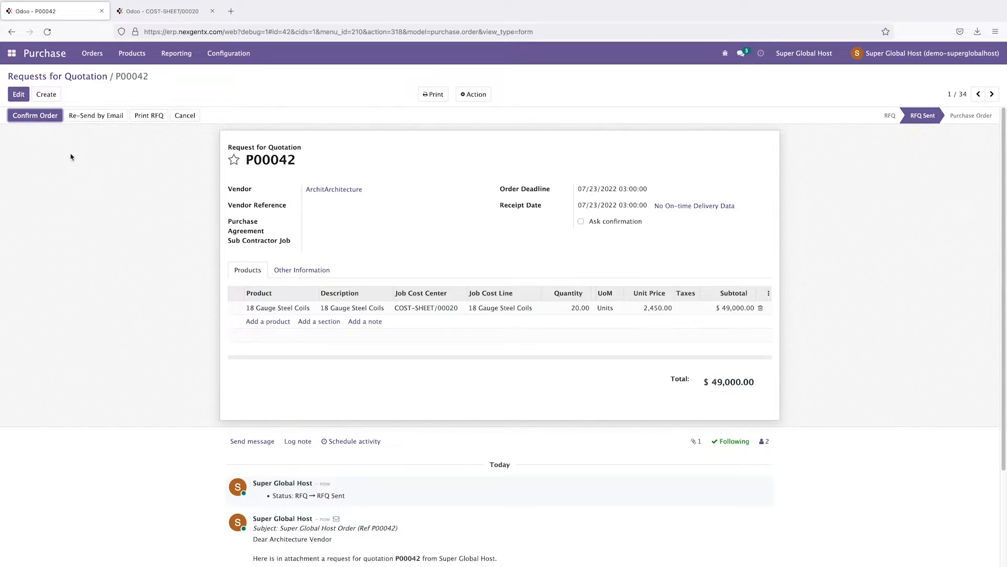
Step: Confirm P00042 as a purchase order and open its receipt WH/IN/00012
{"action": "left_click", "coordinate": [33, 120]}
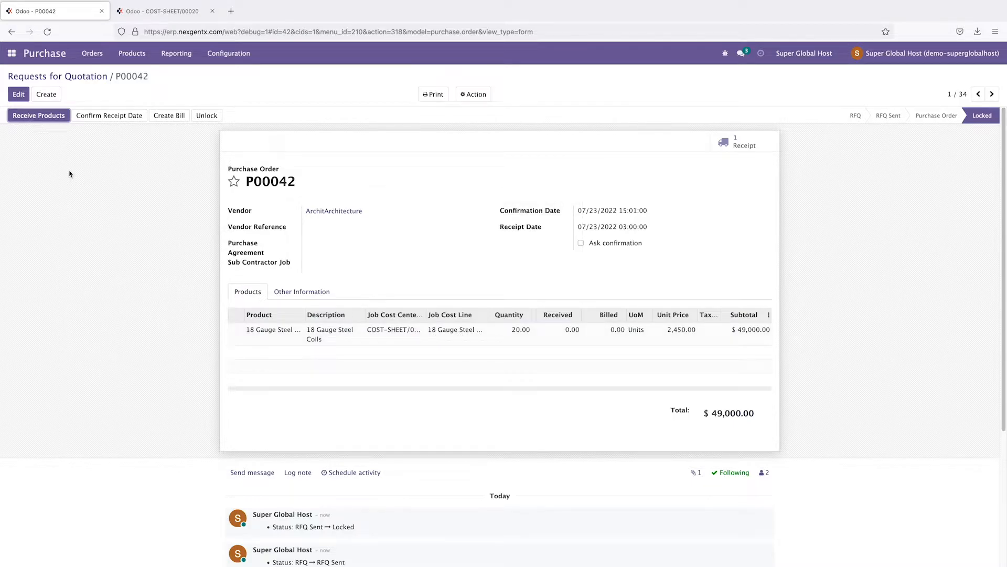
{"action": "left_click", "coordinate": [30, 116]}
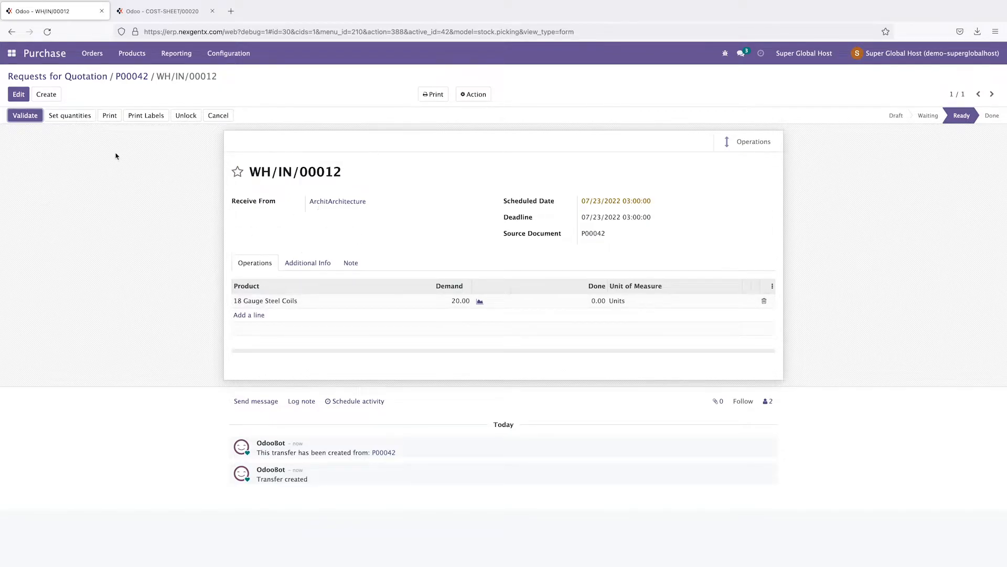
Step: Validate receipt WH/IN/00012 for all 20 steel coils and return to P00042
{"action": "left_click", "coordinate": [26, 116]}
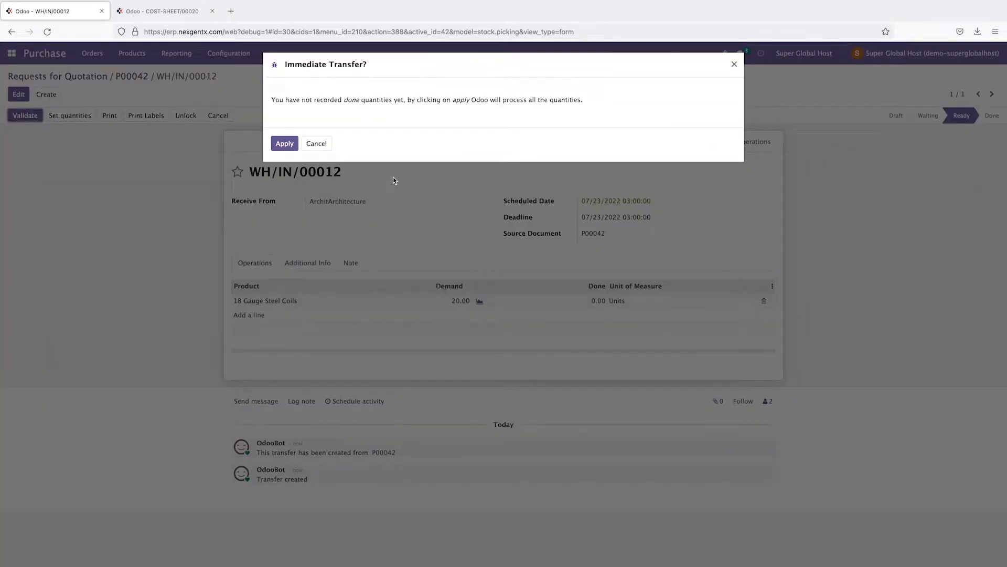
{"action": "left_click", "coordinate": [283, 147]}
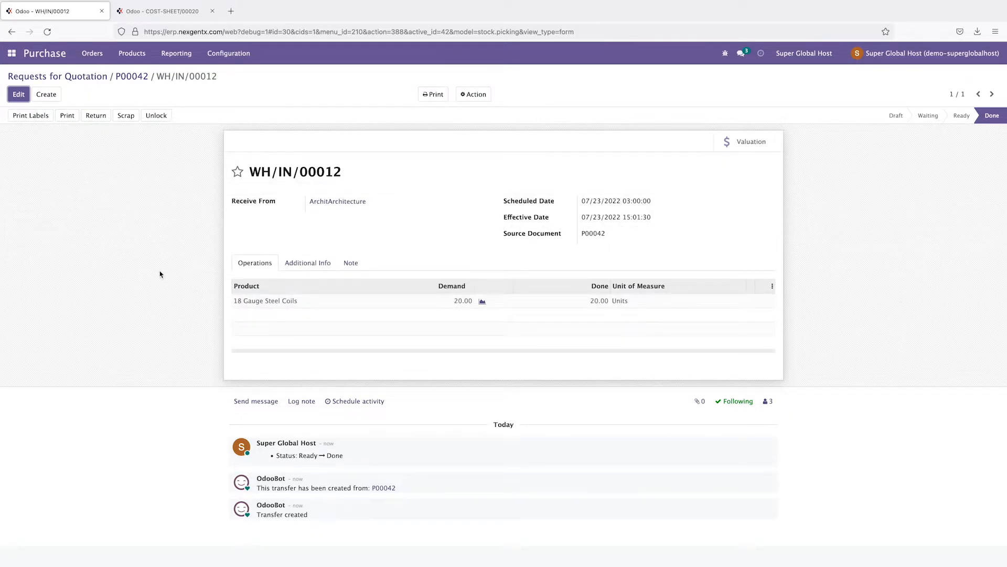
{"action": "left_click", "coordinate": [138, 77]}
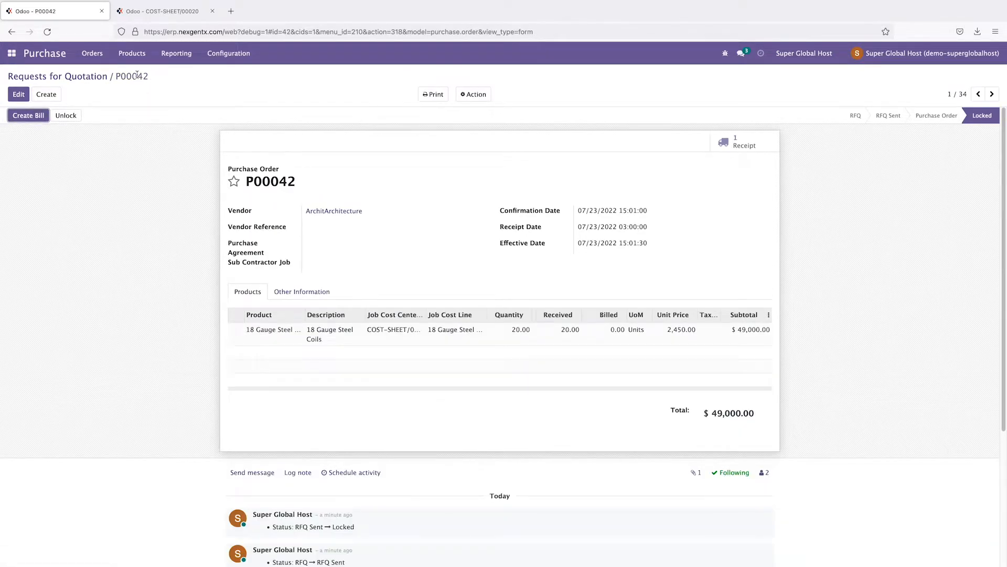
Step: Create a draft vendor bill from purchase order P00042
{"action": "left_click", "coordinate": [29, 116]}
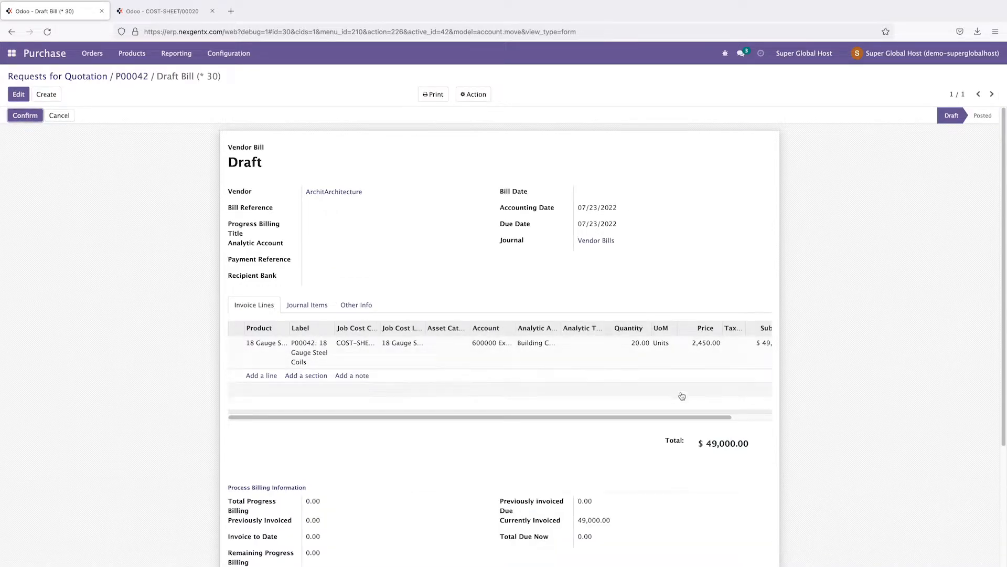
{"action": "left_click_drag", "start_coordinate": [686, 418], "coordinate": [625, 418]}
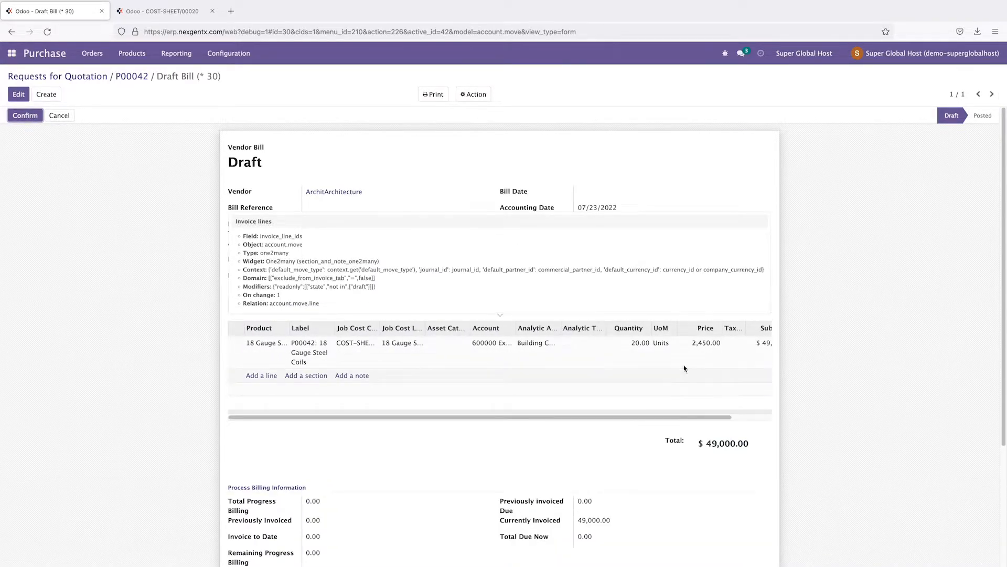
{"action": "left_click_drag", "start_coordinate": [709, 443], "coordinate": [793, 448]}
{"action": "left_click", "coordinate": [794, 448]}
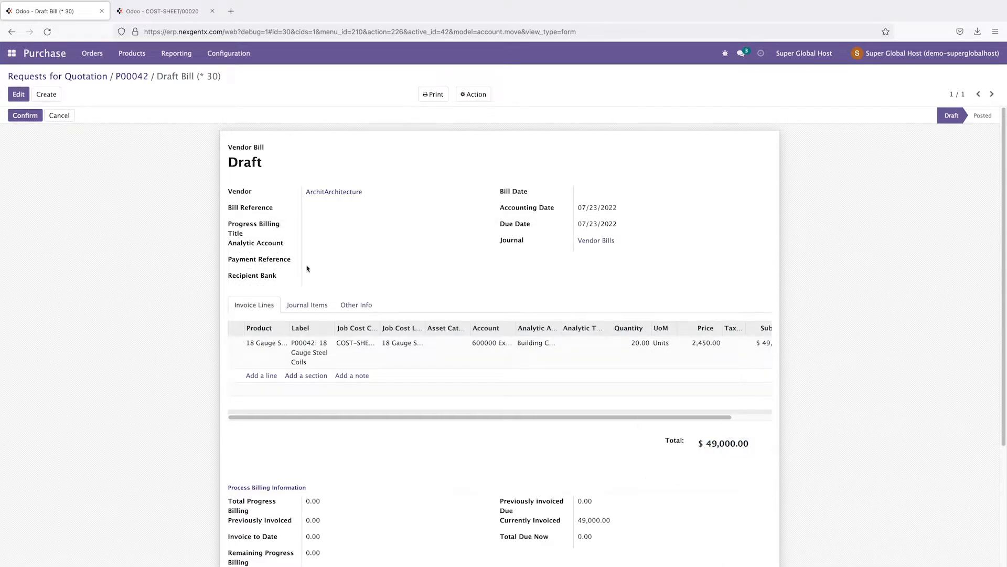
Step: Set the bill date to 07/23/2022 and post the $49,000.00 bill BILL/2022/07/0006
{"action": "left_click", "coordinate": [21, 116]}
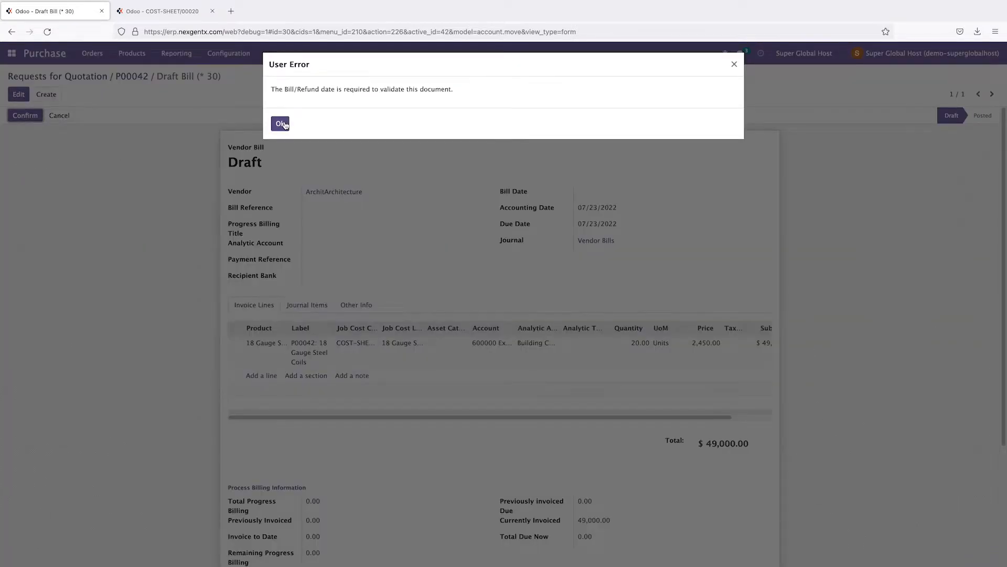
{"action": "left_click", "coordinate": [280, 124]}
{"action": "left_click", "coordinate": [19, 95]}
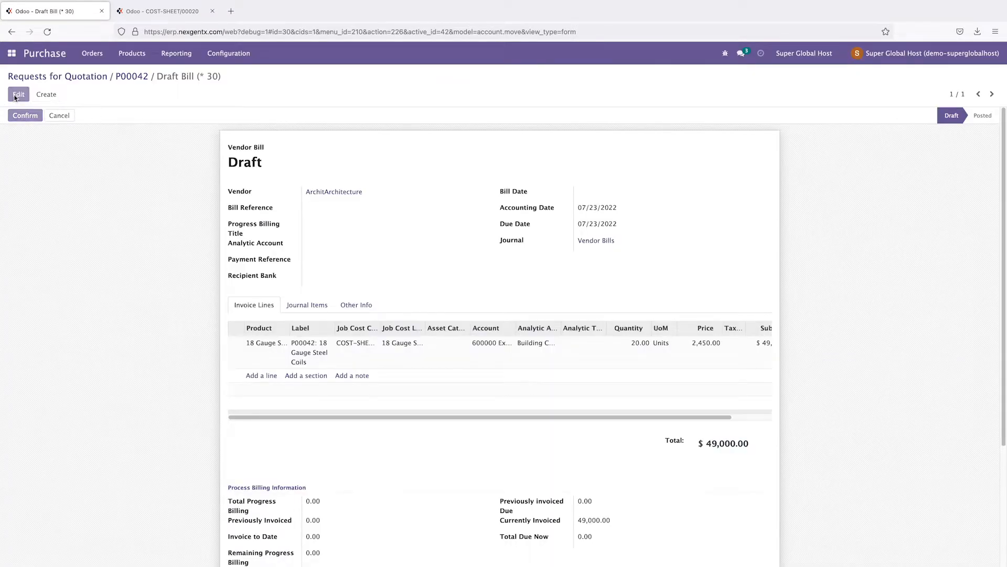
{"action": "left_click", "coordinate": [584, 194]}
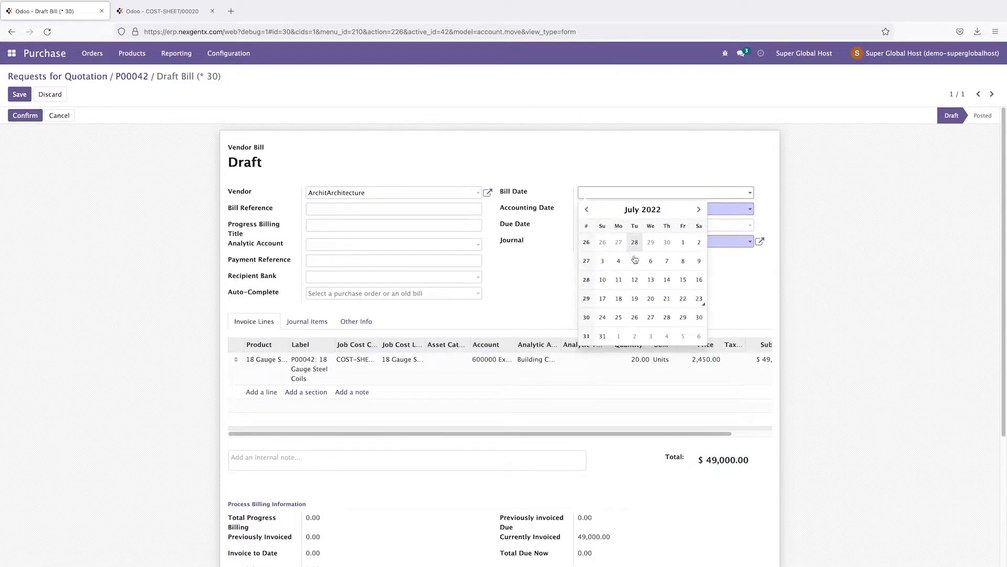
{"action": "left_click", "coordinate": [700, 298]}
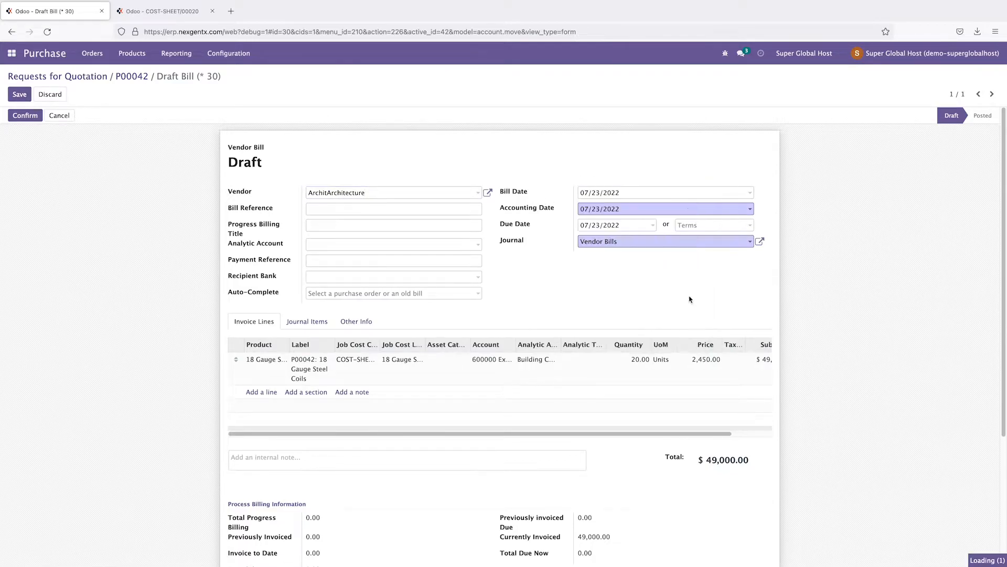
{"action": "left_click", "coordinate": [21, 112]}
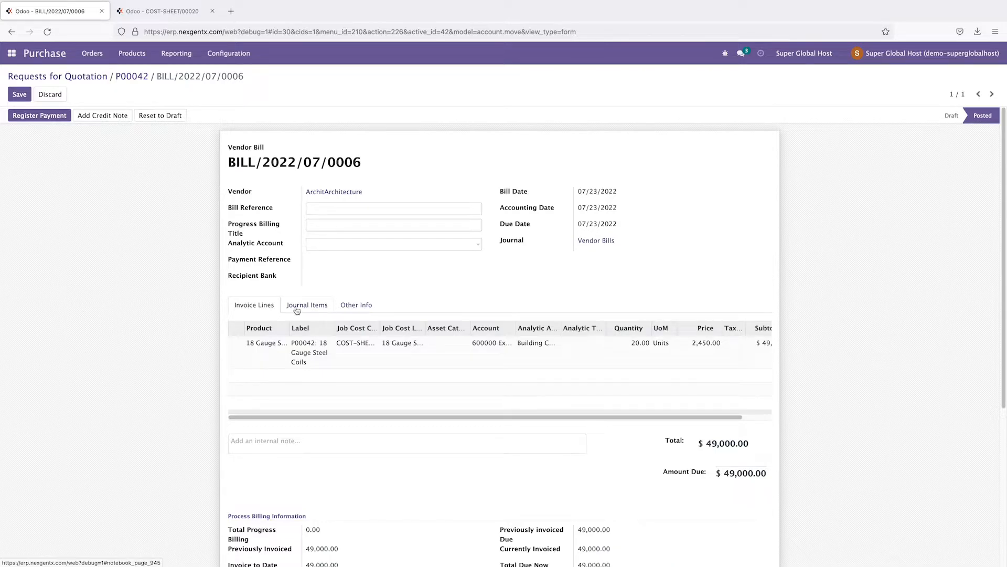
Step: Pay BILL/2022/07/0006 in full from the Cash journal, then return to the RFQ list
{"action": "left_click", "coordinate": [52, 116]}
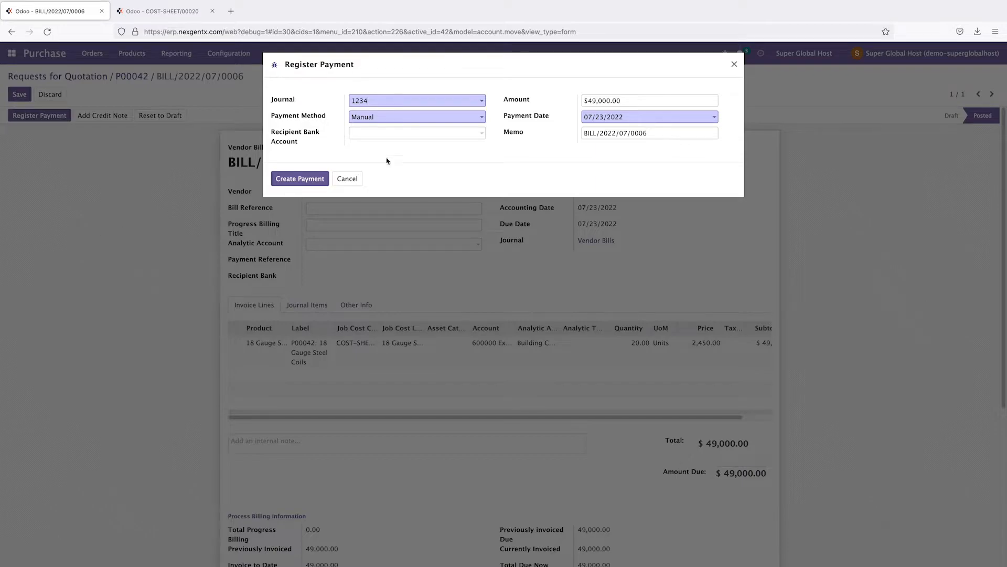
{"action": "left_click", "coordinate": [399, 116]}
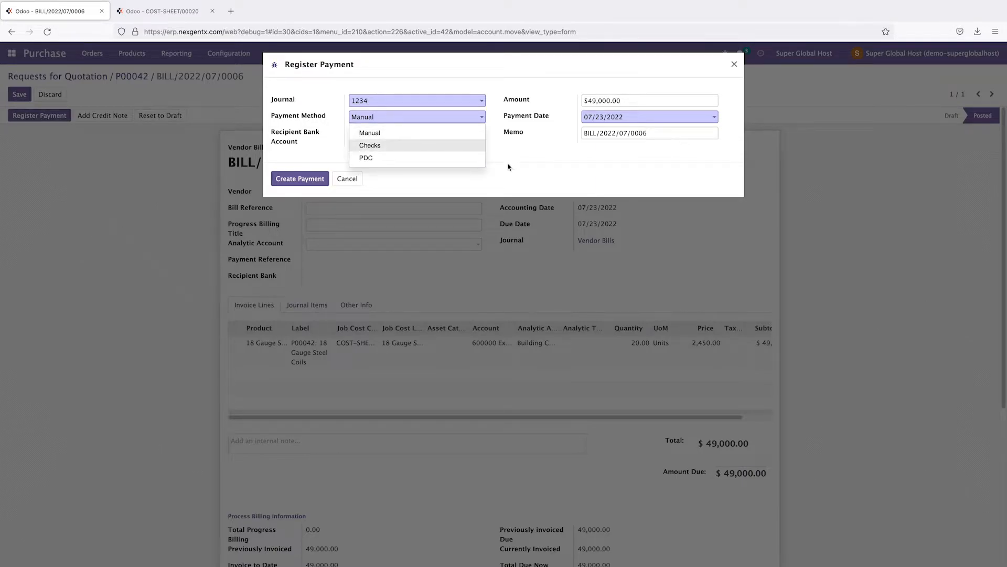
{"action": "left_click", "coordinate": [522, 171]}
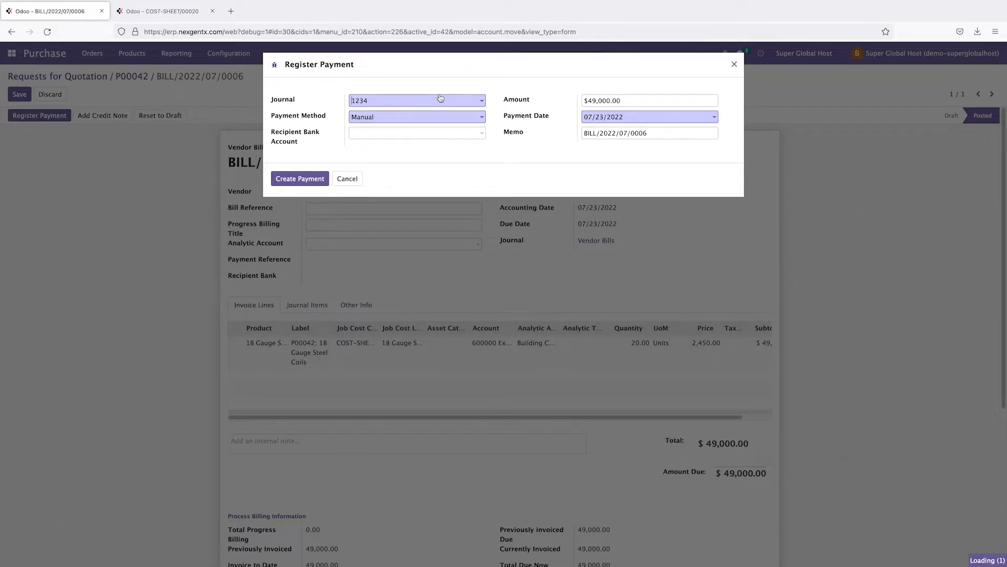
{"action": "left_click", "coordinate": [443, 100]}
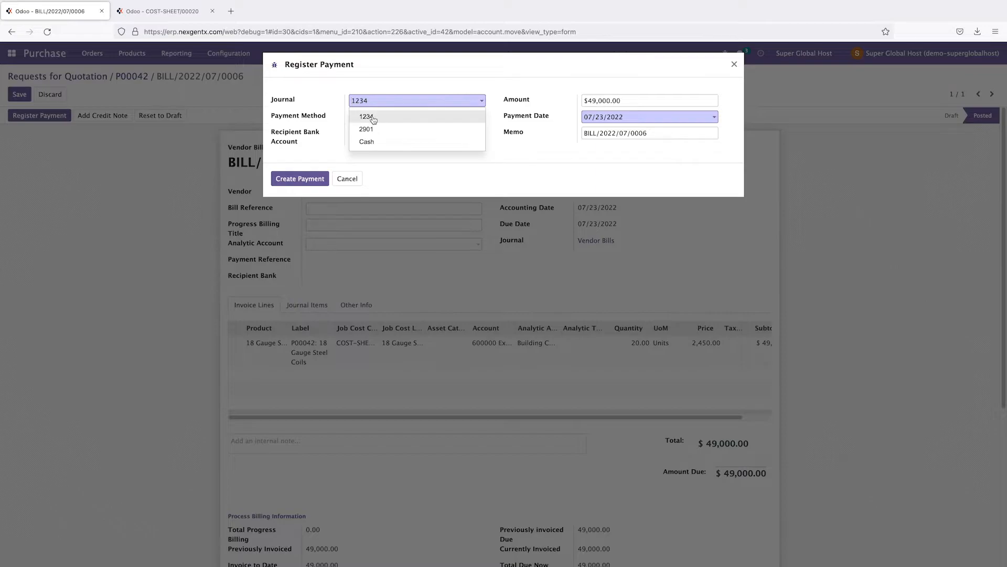
{"action": "left_click", "coordinate": [374, 147]}
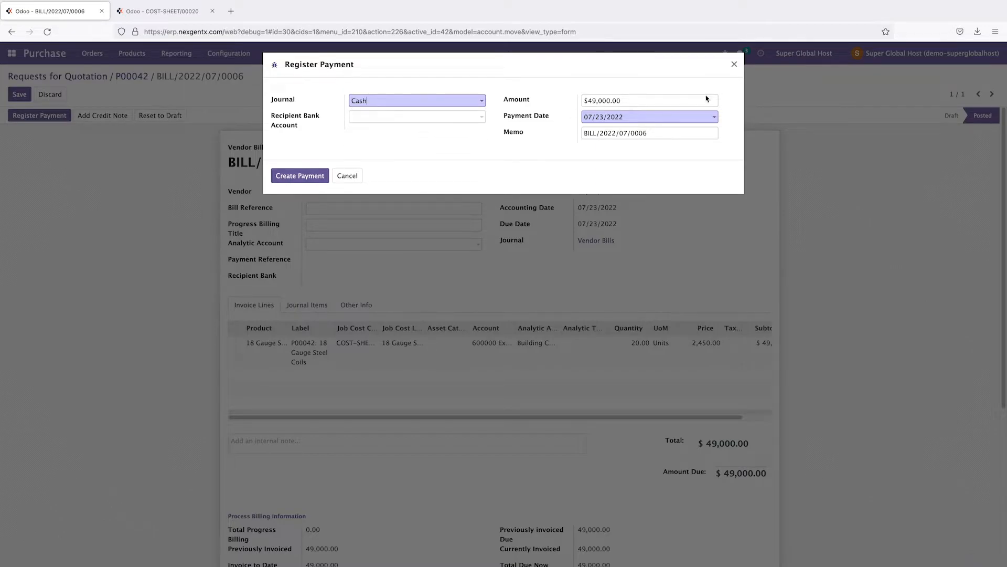
{"action": "left_click", "coordinate": [304, 177]}
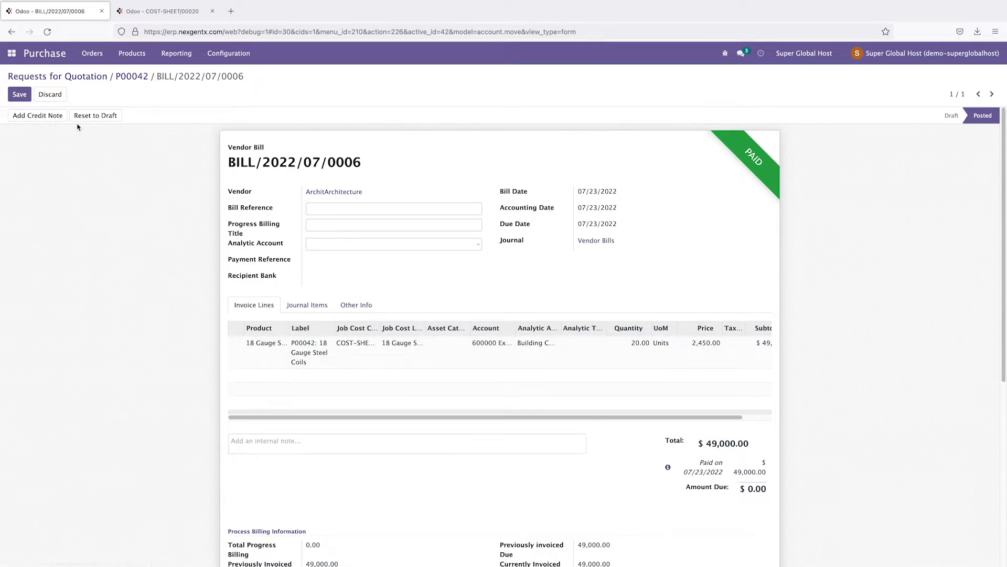
{"action": "left_click", "coordinate": [95, 82]}
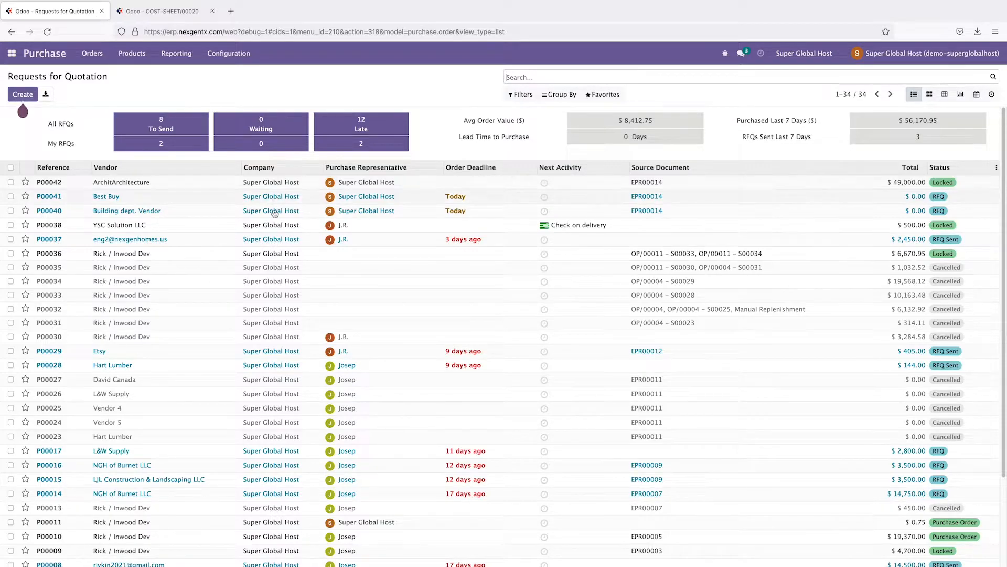
Step: Open RFQ P00040 in edit mode and select the Cement and Rod unit price cells
{"action": "left_click", "coordinate": [56, 215]}
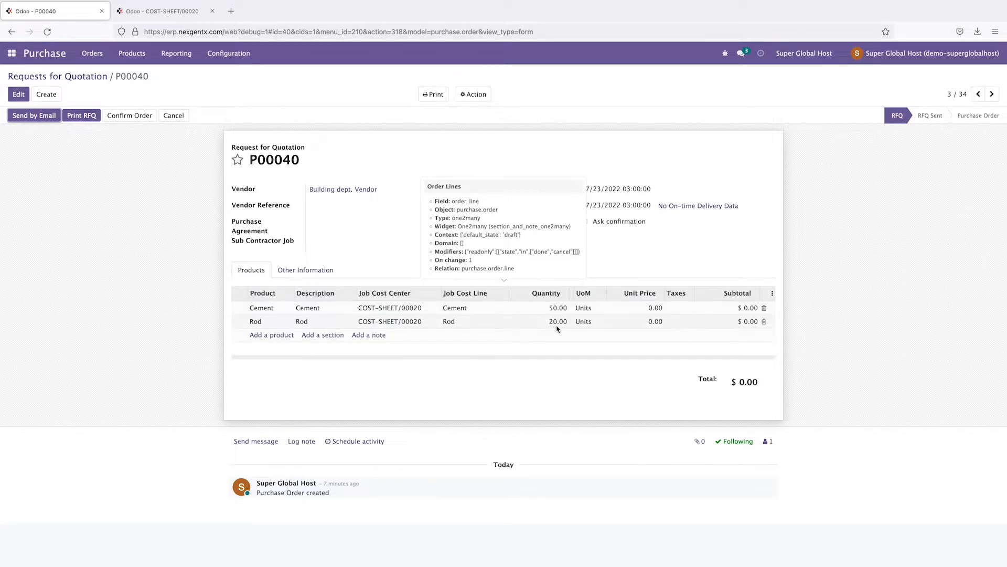
{"action": "key", "text": "alt+a"}
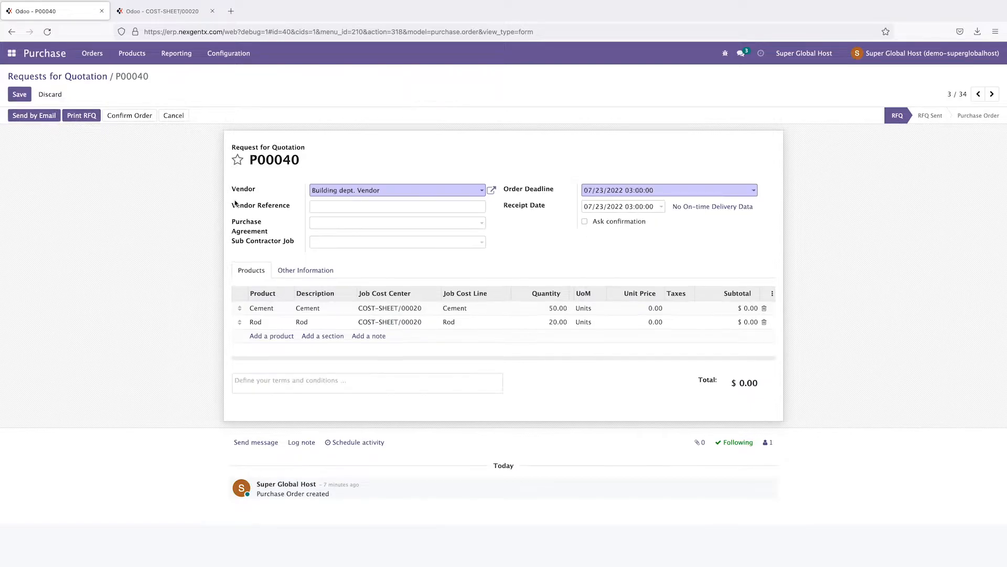
{"action": "left_click", "coordinate": [654, 311]}
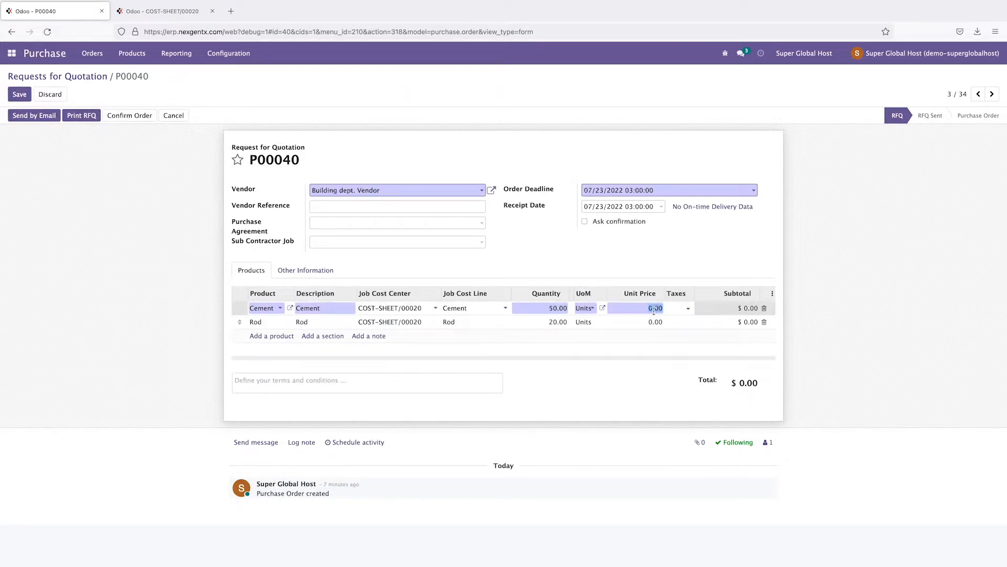
{"action": "left_click", "coordinate": [654, 321]}
{"action": "left_click", "coordinate": [654, 308]}
{"action": "left_click", "coordinate": [655, 322]}
{"action": "left_click", "coordinate": [655, 309]}
{"action": "left_click", "coordinate": [655, 321]}
{"action": "left_click", "coordinate": [656, 310]}
{"action": "left_click", "coordinate": [656, 321]}
{"action": "left_click", "coordinate": [656, 309]}
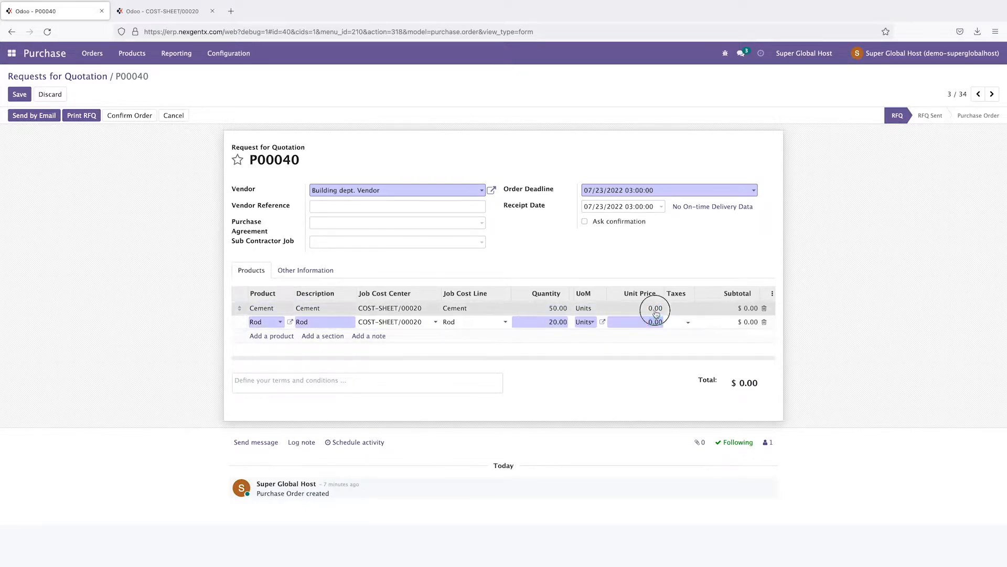
{"action": "left_click", "coordinate": [656, 322]}
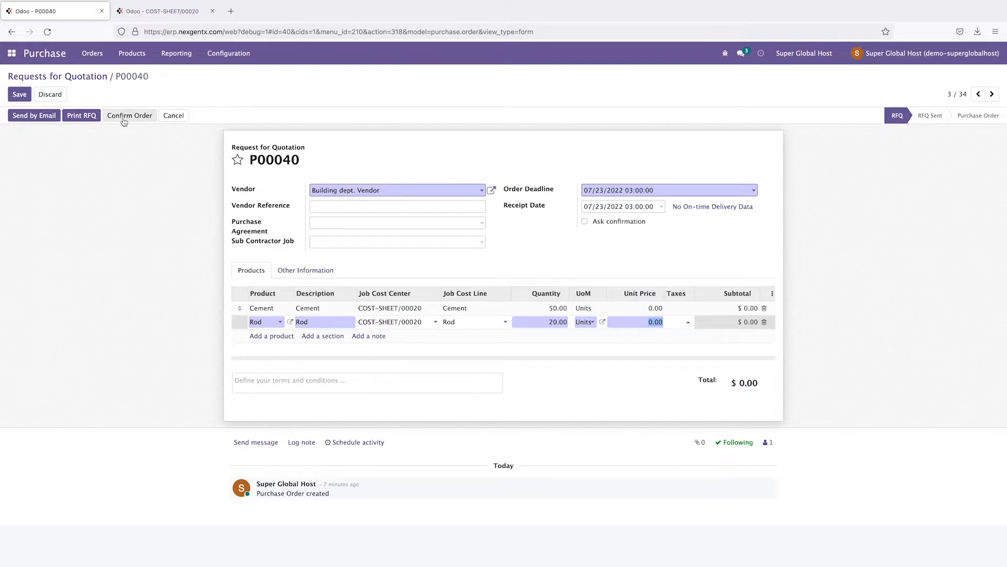
Step: Reselect the Cement unit price and switch to the COST-SHEET/00020 tab
{"action": "left_click", "coordinate": [93, 208]}
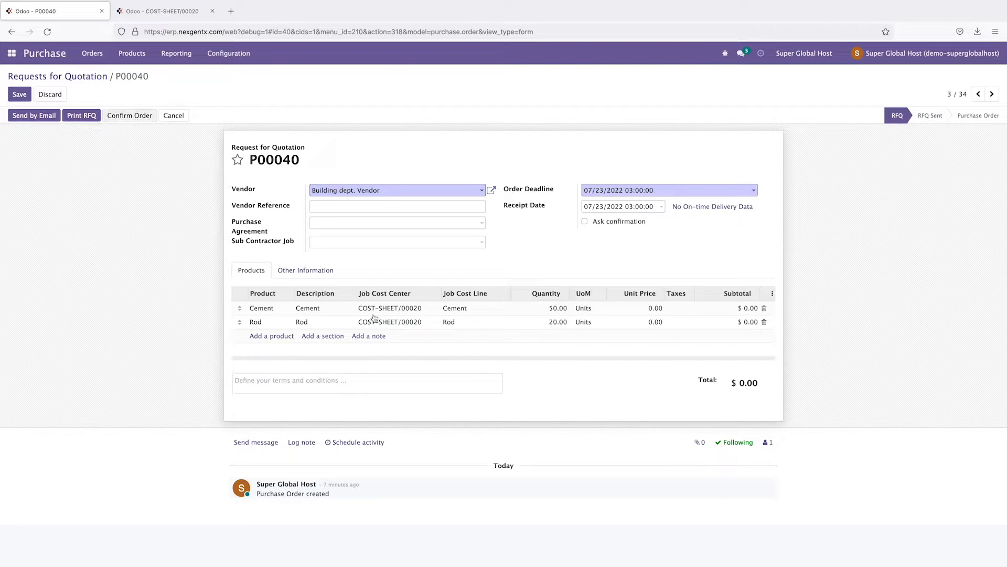
{"action": "left_click", "coordinate": [652, 308]}
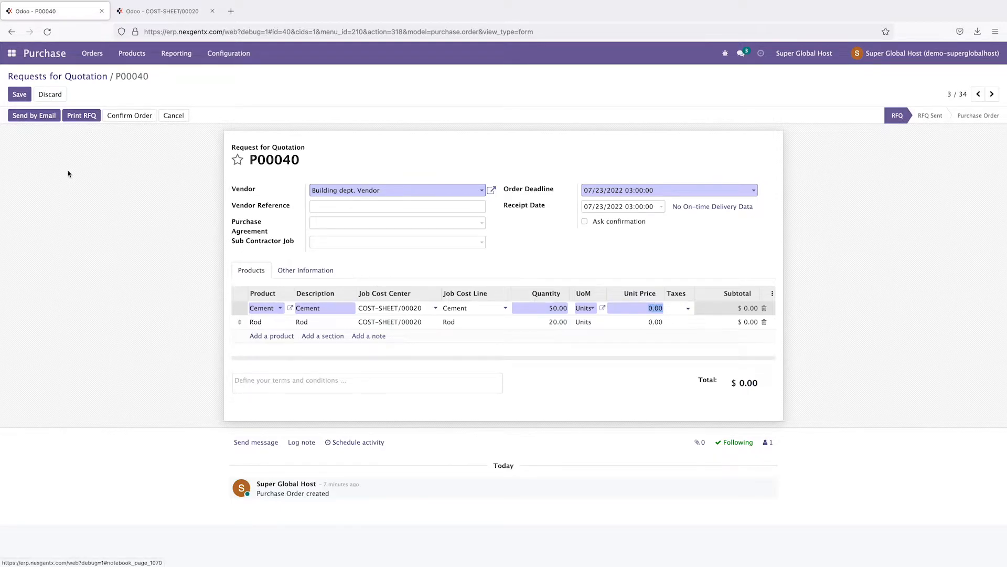
{"action": "left_click", "coordinate": [188, 10]}
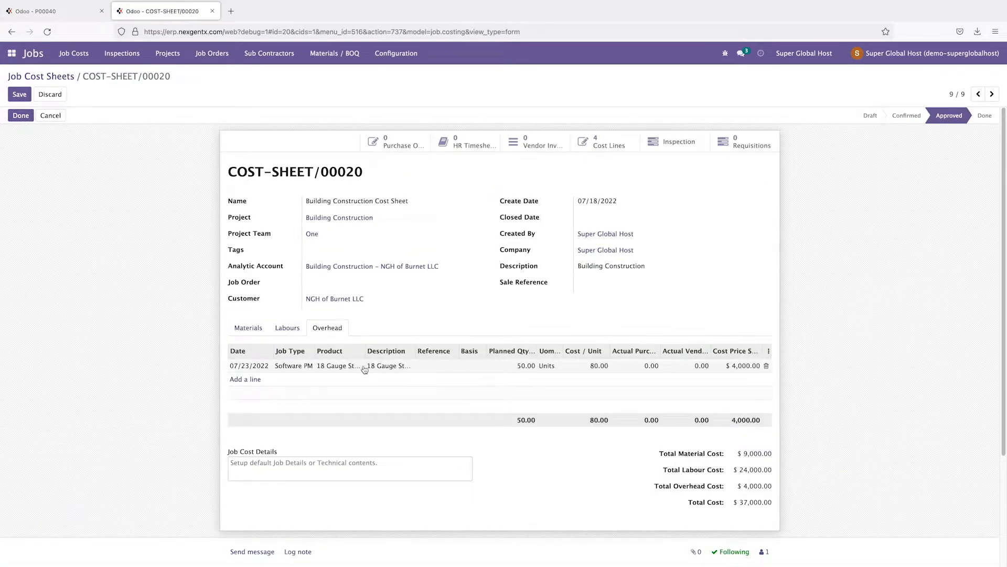
Step: Open purchase requisition EPR00014 from the Requisitions list
{"action": "left_click", "coordinate": [12, 54]}
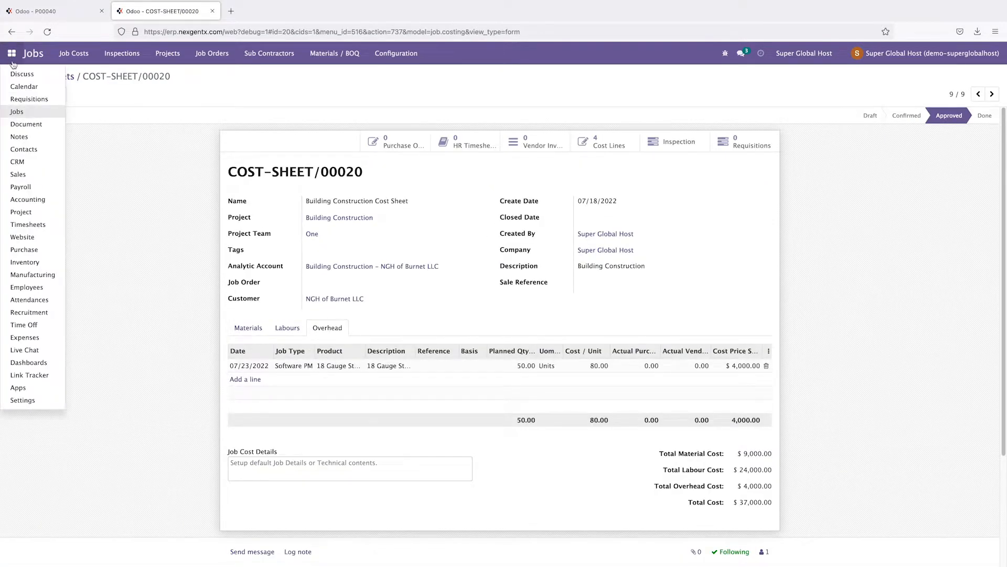
{"action": "left_click", "coordinate": [31, 101]}
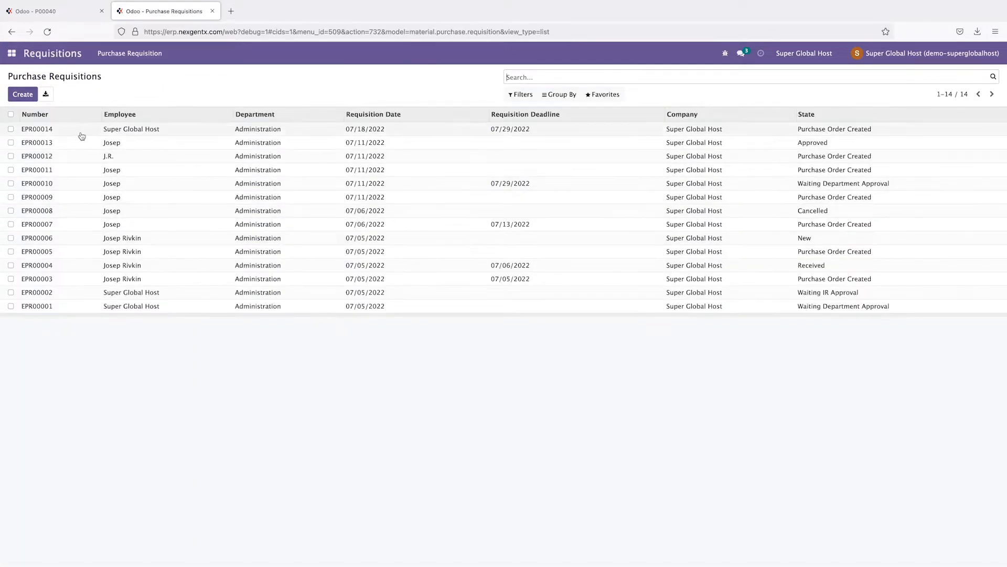
{"action": "left_click", "coordinate": [41, 133]}
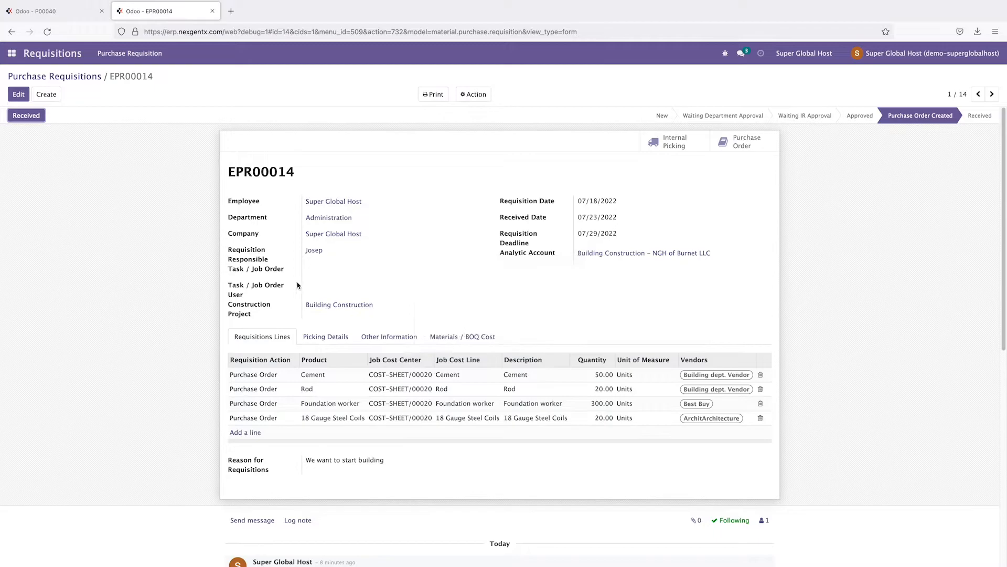
Step: Open job cost sheet COST-SHEET/00020 from Job Cost Sheets
{"action": "left_click", "coordinate": [11, 53]}
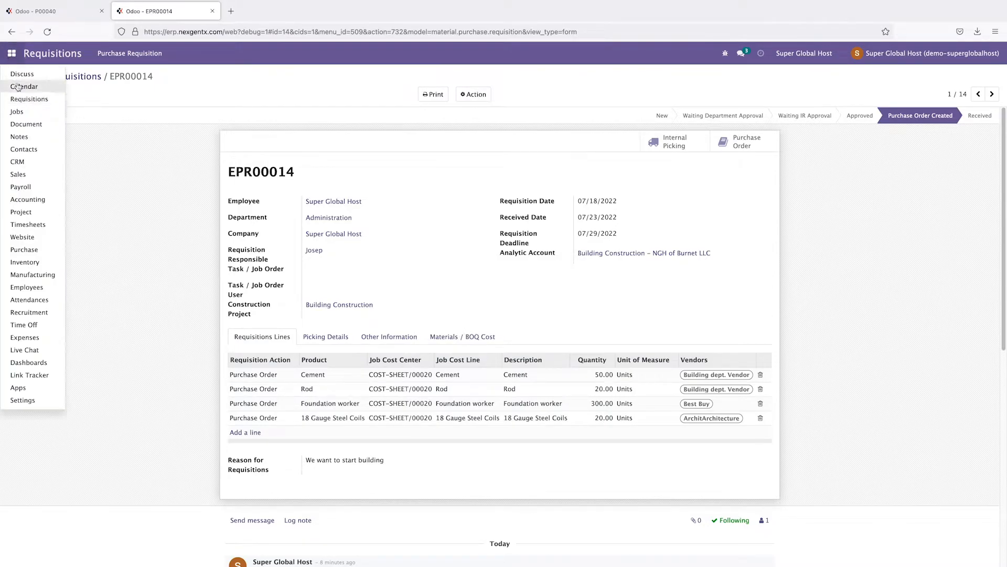
{"action": "left_click", "coordinate": [18, 112]}
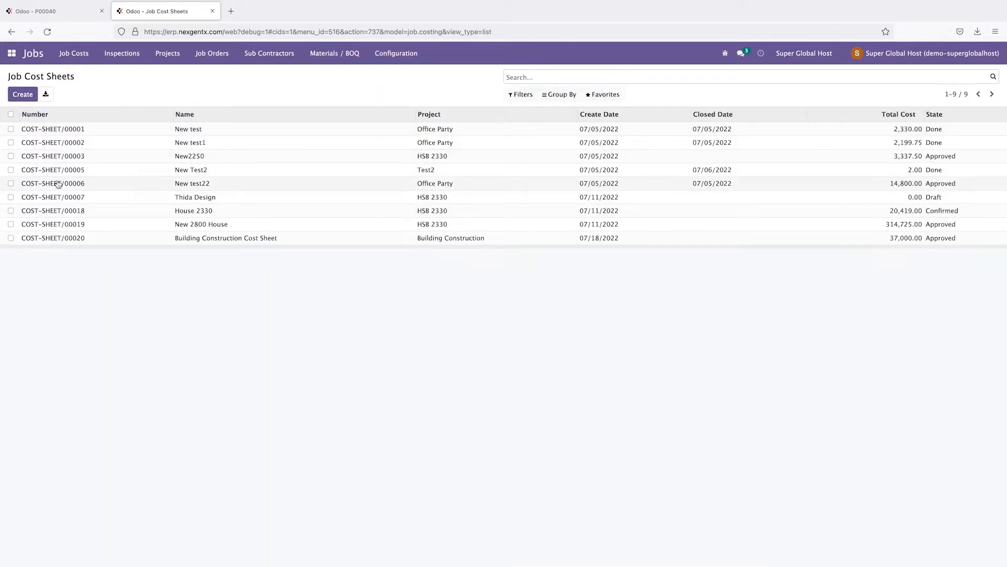
{"action": "left_click", "coordinate": [51, 239]}
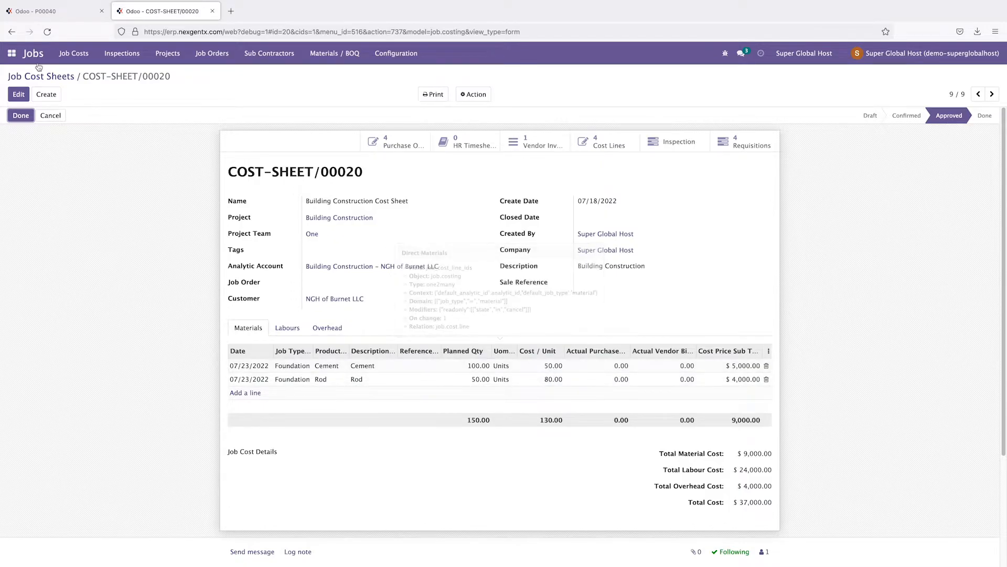
Step: Enter the Cement unit price of 50 on P00040, checking costs on the cost sheet
{"action": "left_click", "coordinate": [44, 12]}
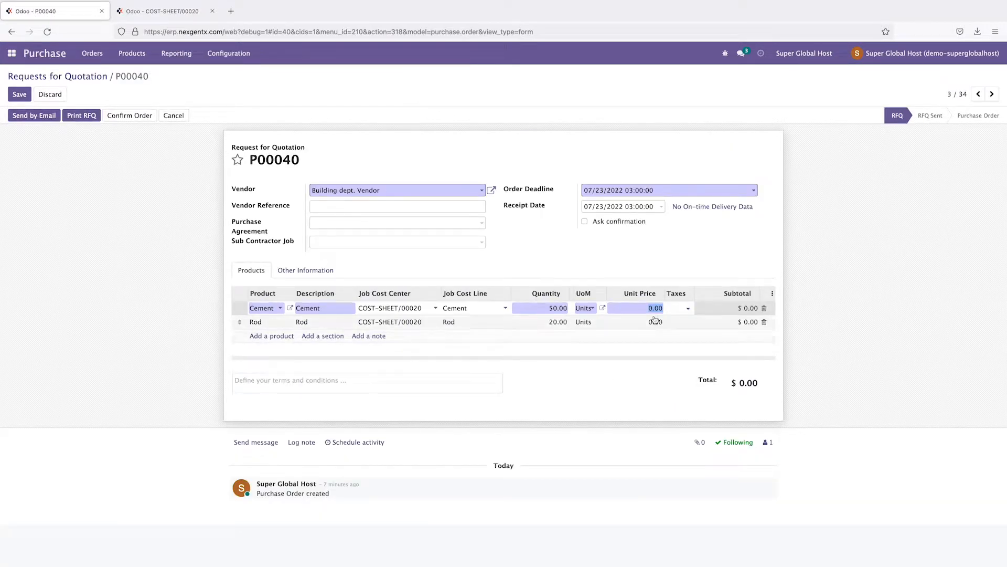
{"action": "left_click", "coordinate": [187, 16]}
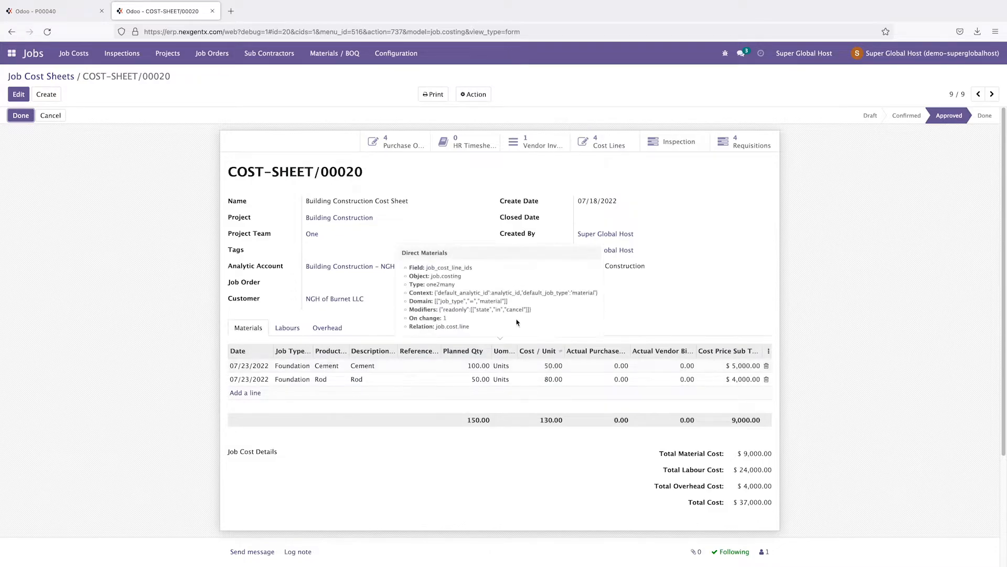
{"action": "left_click", "coordinate": [71, 10]}
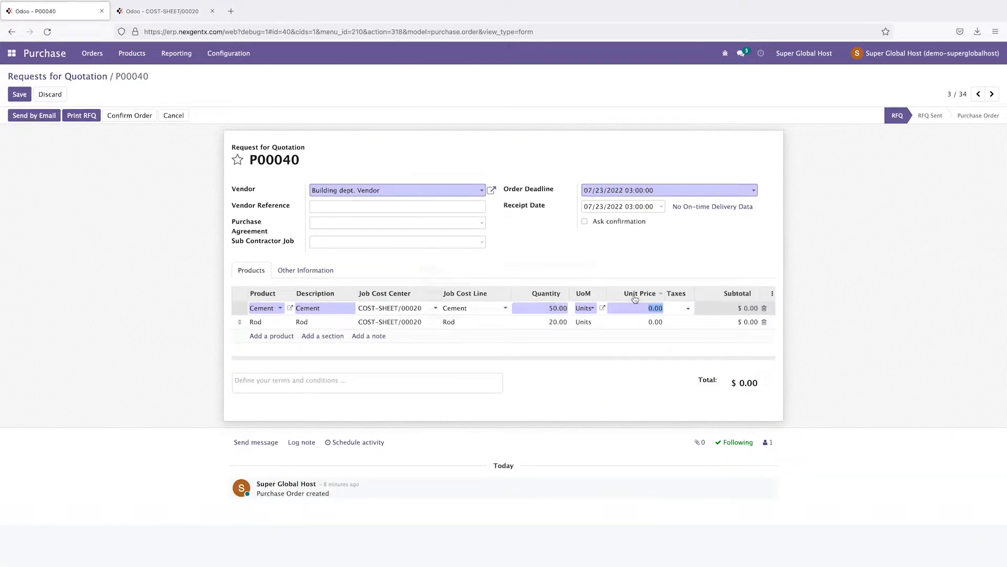
{"action": "type", "text": "50"}
{"action": "left_click", "coordinate": [167, 16]}
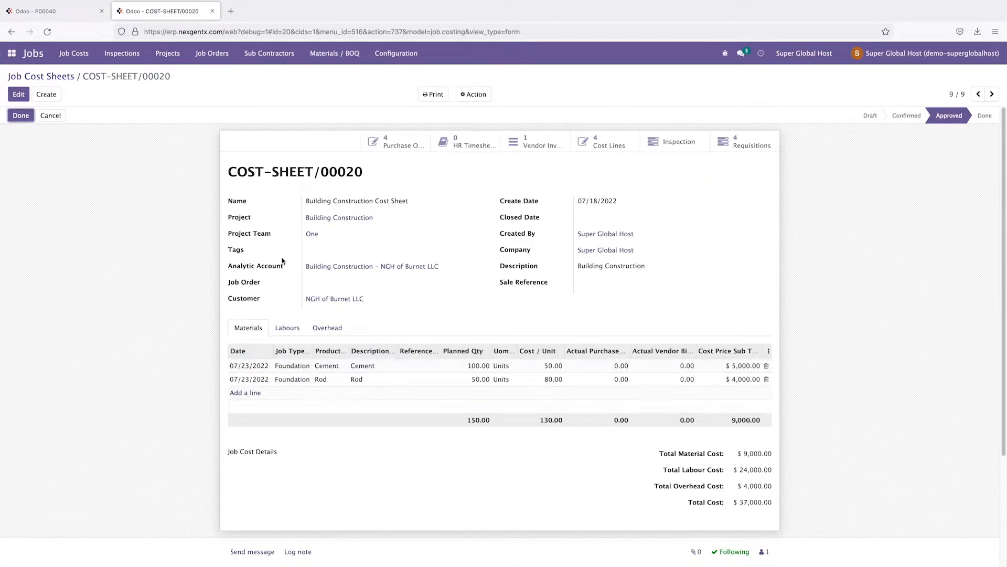
{"action": "left_click", "coordinate": [57, 14]}
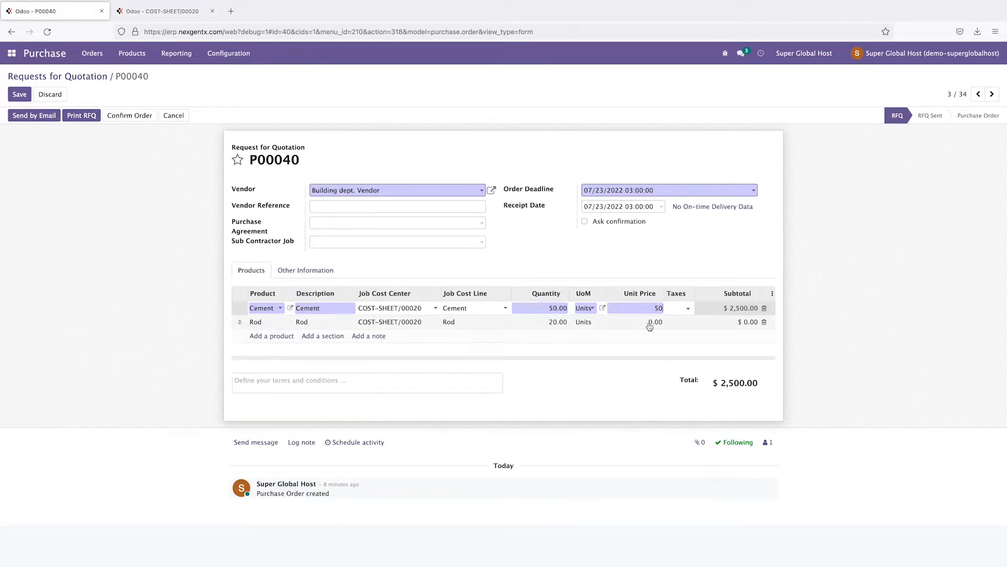
{"action": "left_click", "coordinate": [166, 12]}
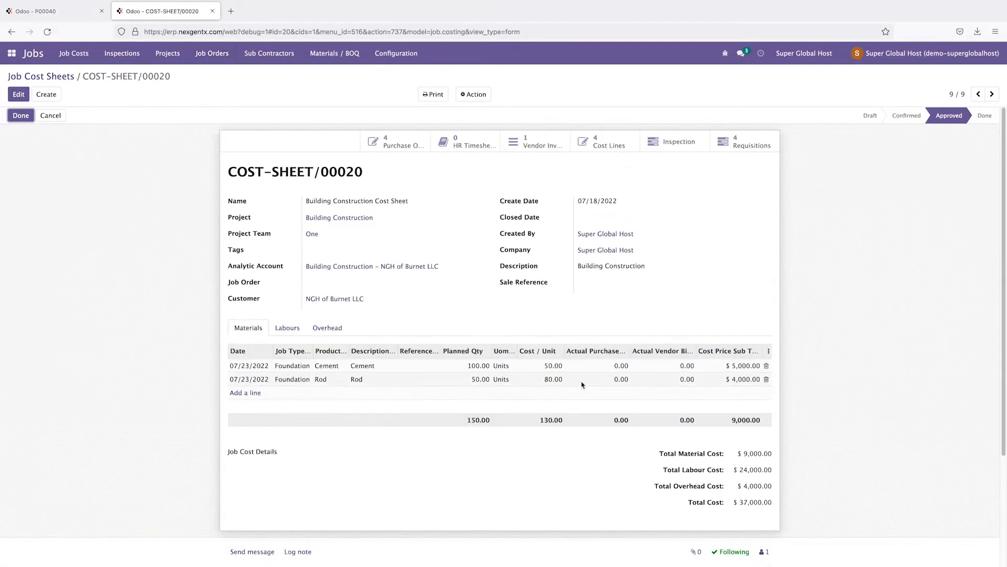
{"action": "left_click", "coordinate": [37, 18]}
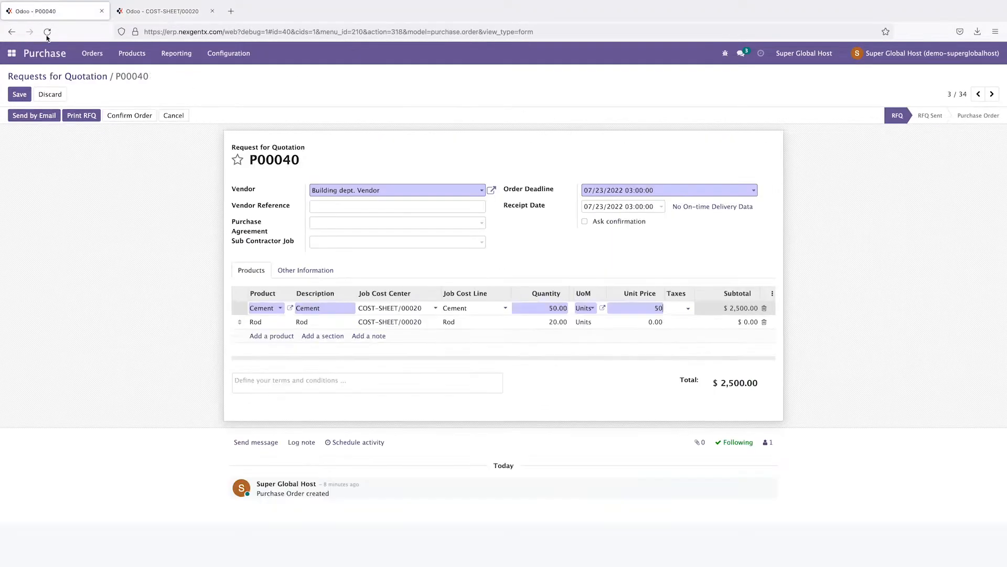
Step: Price Rod at 80, confirm P00040, and open receipt WH/IN/00013
{"action": "left_click", "coordinate": [635, 321]}
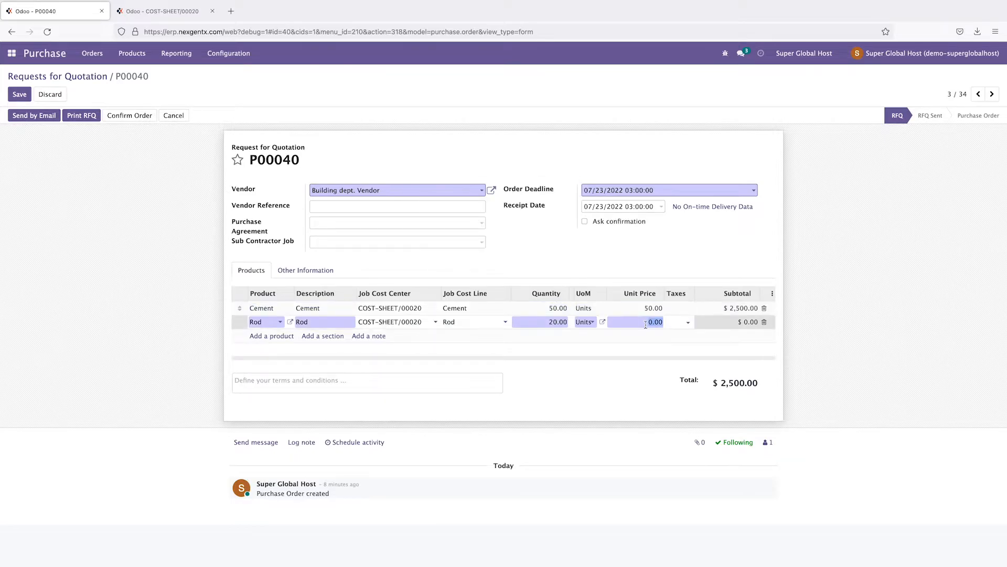
{"action": "type", "text": "80"}
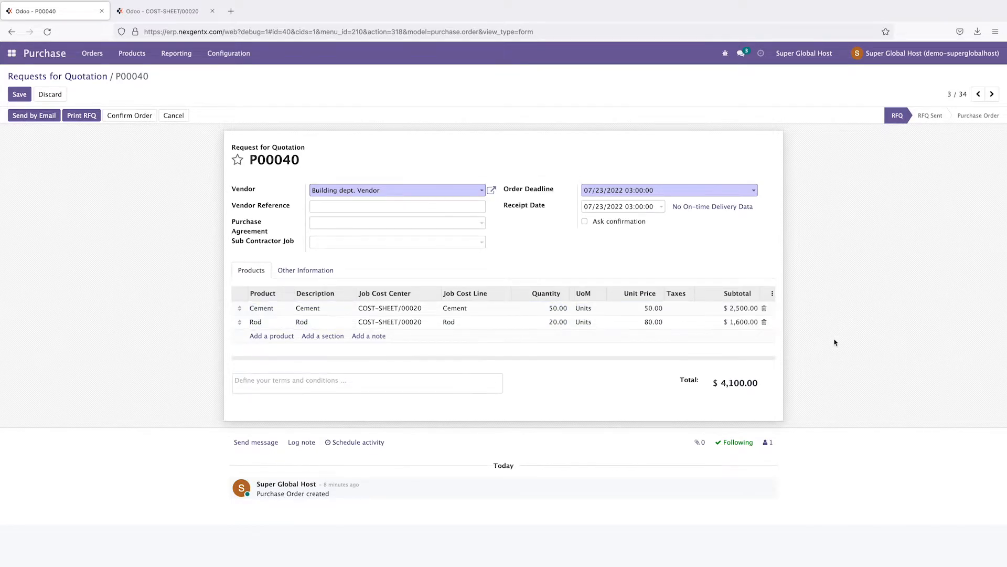
{"action": "left_click", "coordinate": [121, 118]}
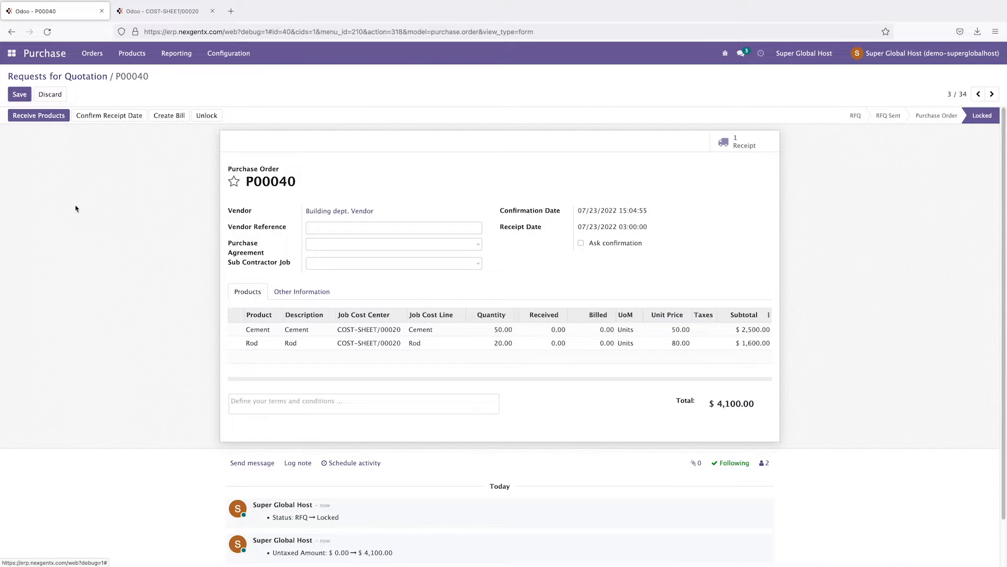
{"action": "left_click", "coordinate": [52, 120]}
{"action": "left_click", "coordinate": [42, 115]}
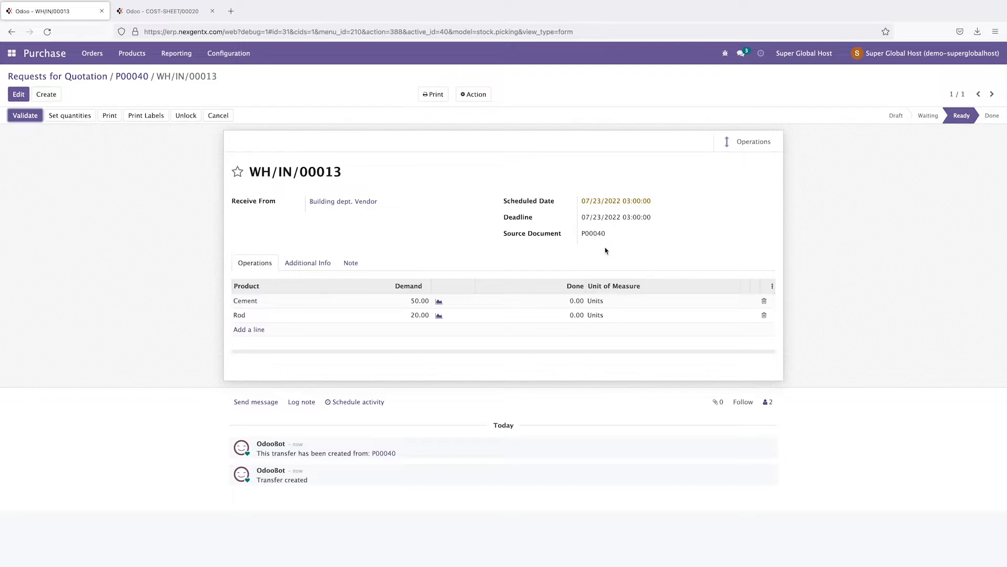
Step: Validate receipt WH/IN/00013 for 50 Cement and 20 Rod
{"action": "left_click", "coordinate": [26, 117]}
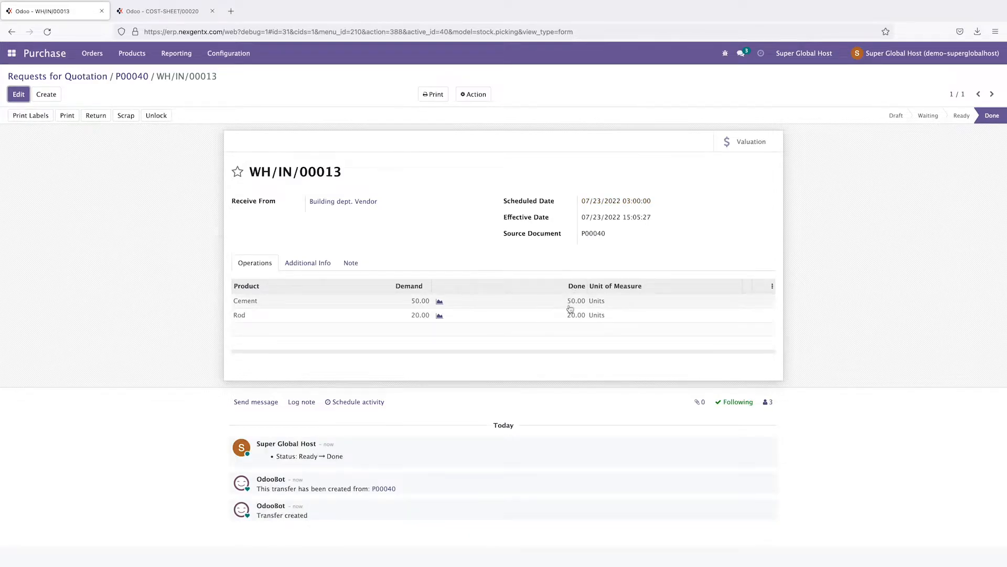
{"action": "mouse_move", "coordinate": [569, 302]}
Step: Open quotation P00041 and review the overhead lines on COST-SHEET/00020
{"action": "left_click", "coordinate": [87, 79]}
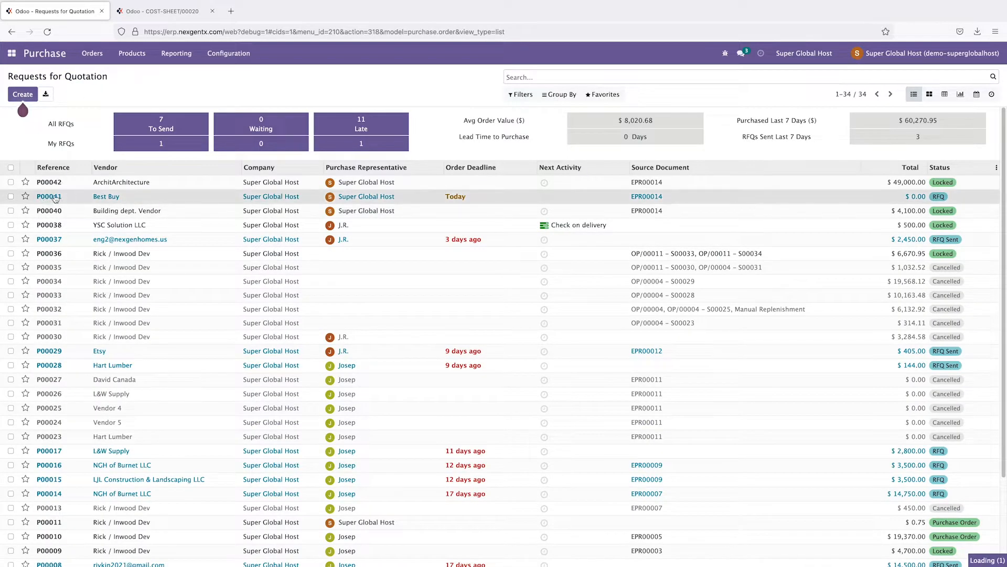
{"action": "left_click", "coordinate": [55, 197]}
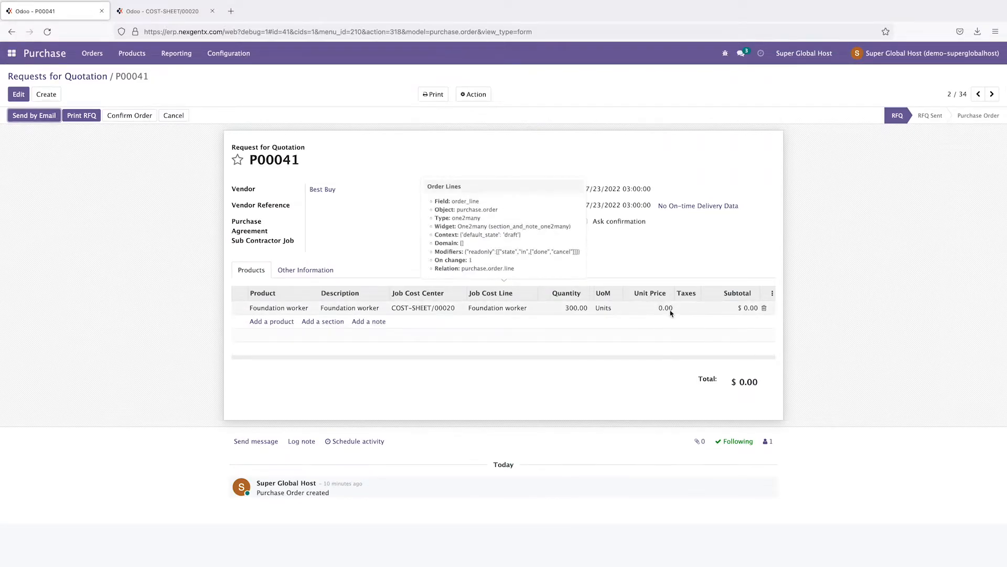
{"action": "left_click", "coordinate": [160, 11]}
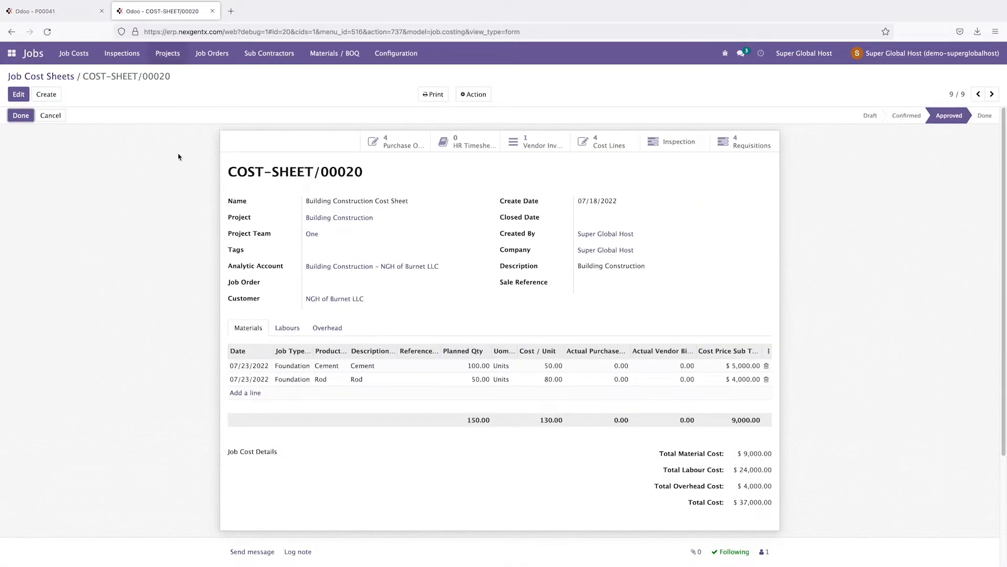
{"action": "left_click", "coordinate": [326, 330]}
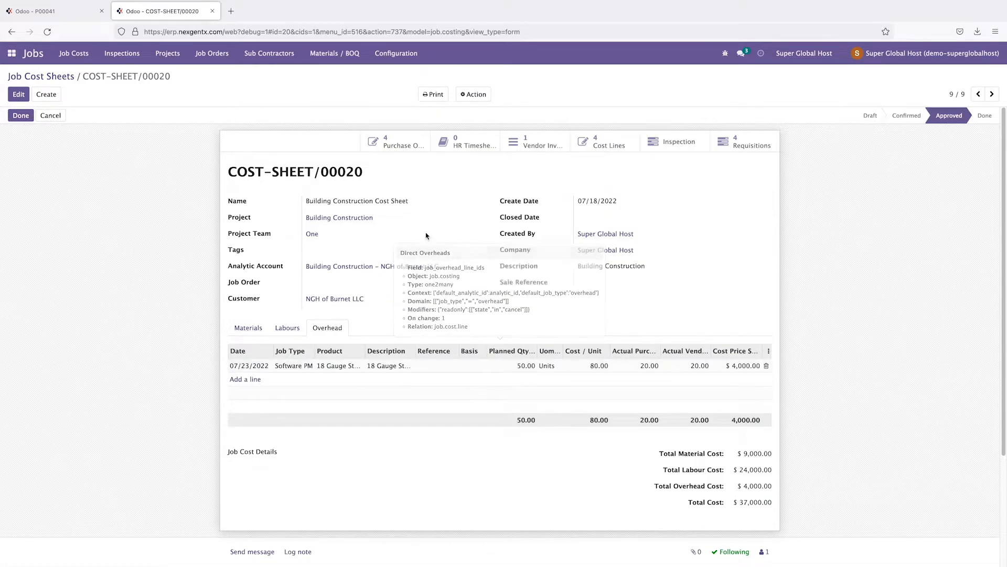
{"action": "left_click", "coordinate": [68, 14]}
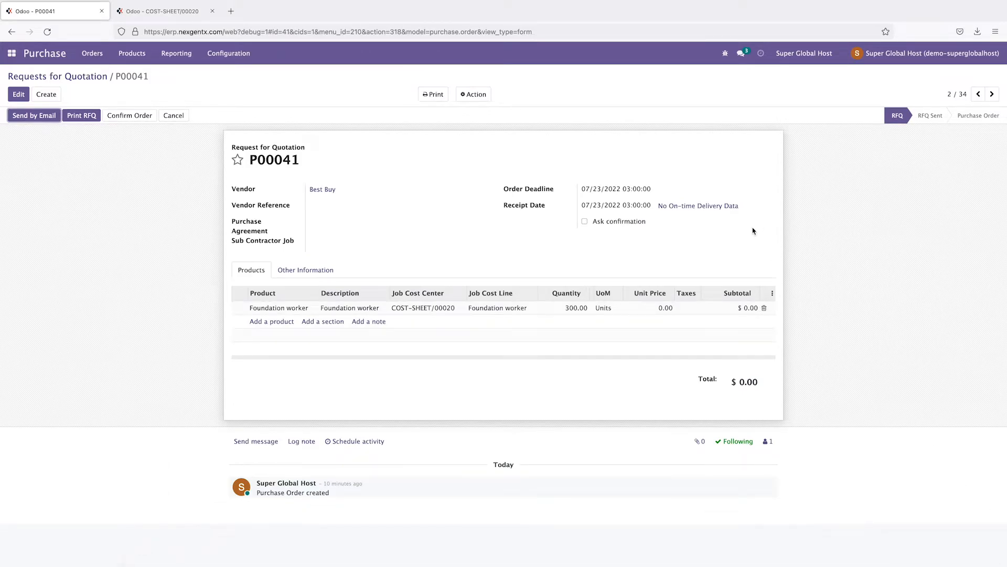
Step: Set Foundation worker unit price to 80 and require vendor confirmation 5 days before
{"action": "left_click", "coordinate": [19, 94]}
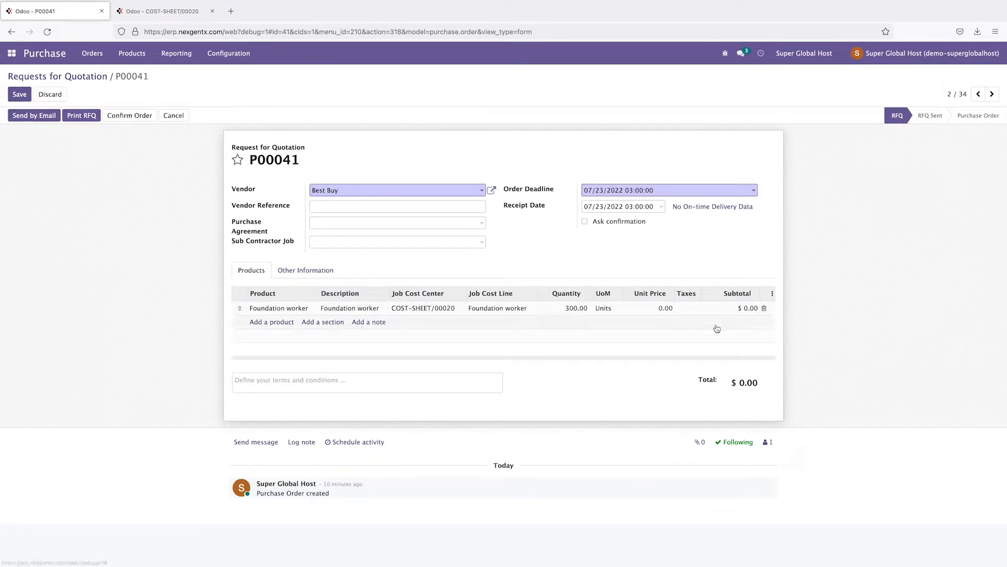
{"action": "left_click", "coordinate": [667, 309]}
{"action": "type", "text": "80"}
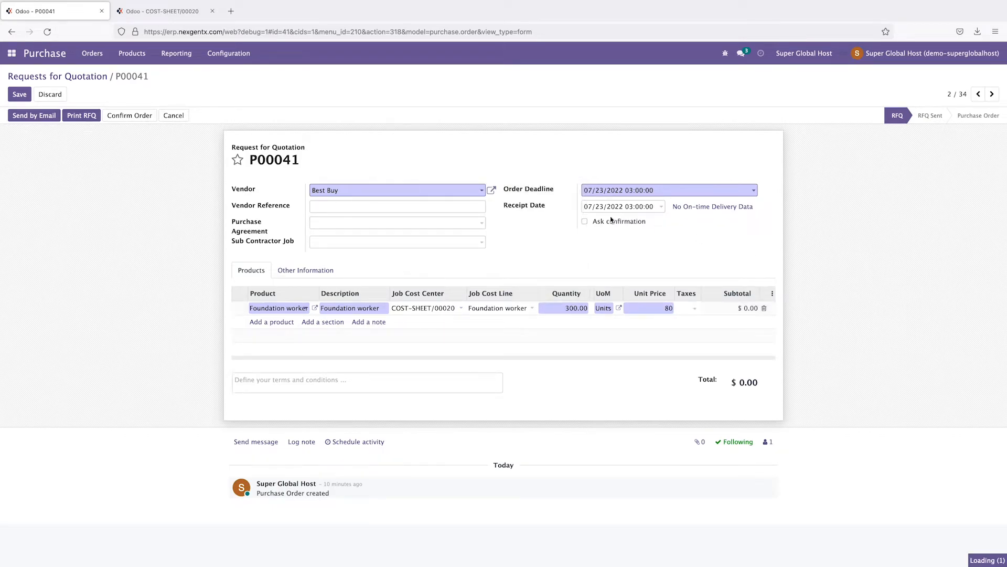
{"action": "left_click", "coordinate": [585, 223]}
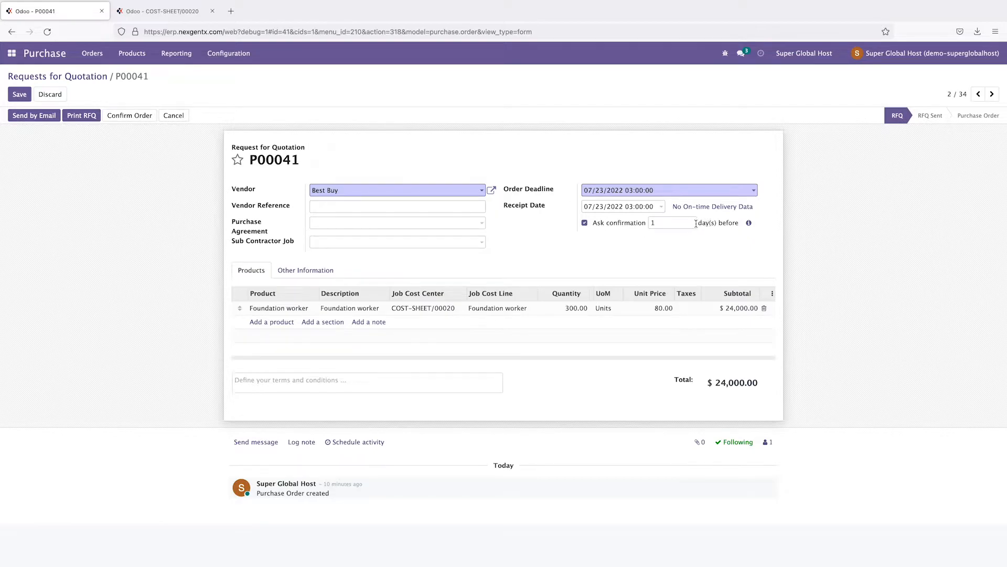
{"action": "double_click", "coordinate": [678, 221]}
{"action": "type", "text": "5"}
{"action": "left_click", "coordinate": [879, 252]}
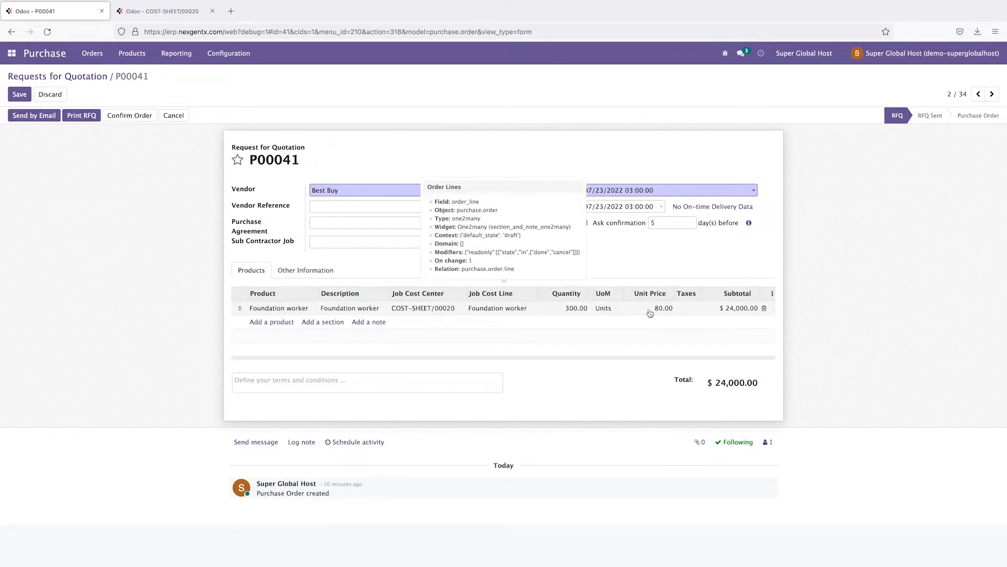
Step: Confirm P00041 and validate receipt WH/IN/00014 with all 300 Foundation worker units done
{"action": "left_click", "coordinate": [128, 115]}
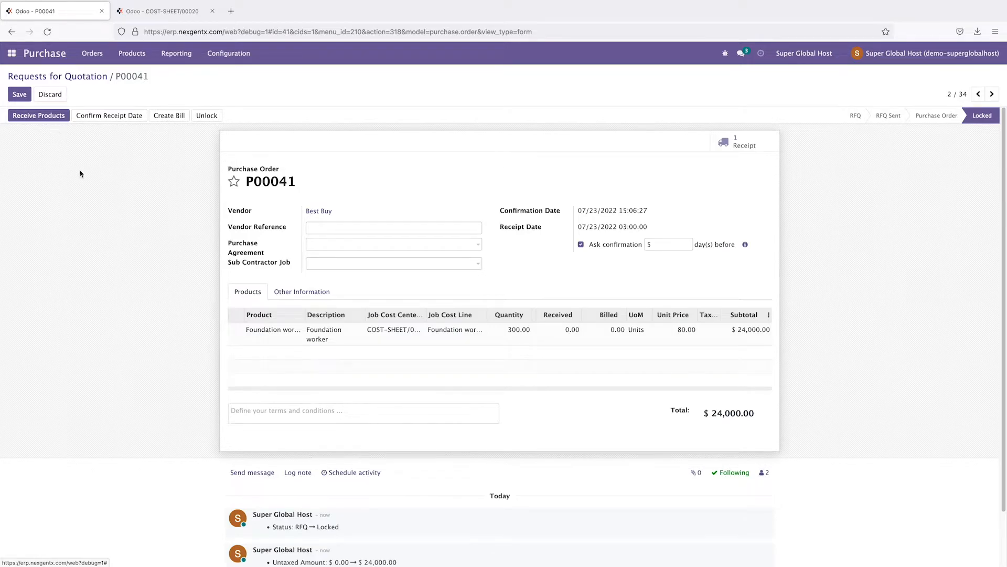
{"action": "mouse_move", "coordinate": [326, 352]}
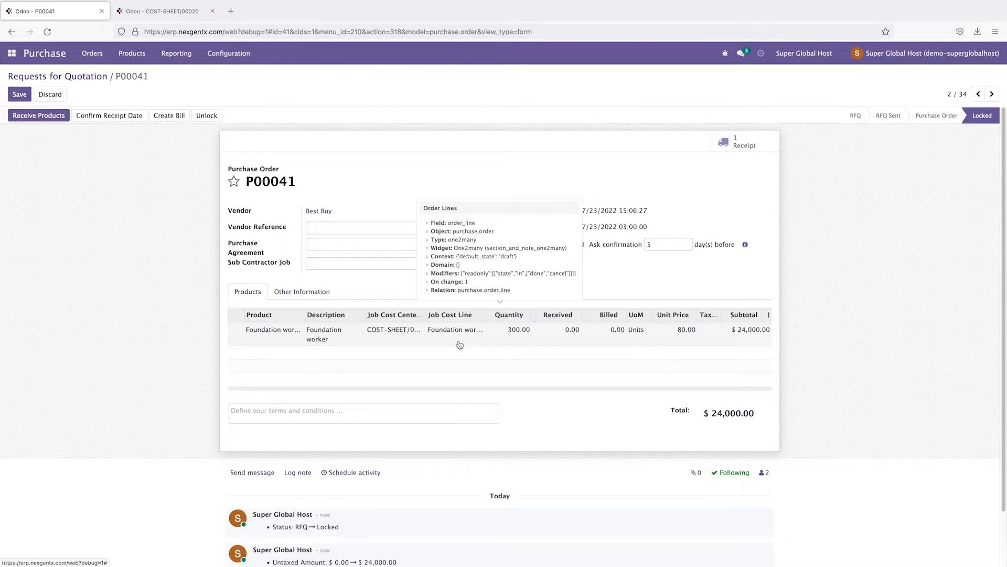
{"action": "left_click", "coordinate": [31, 115]}
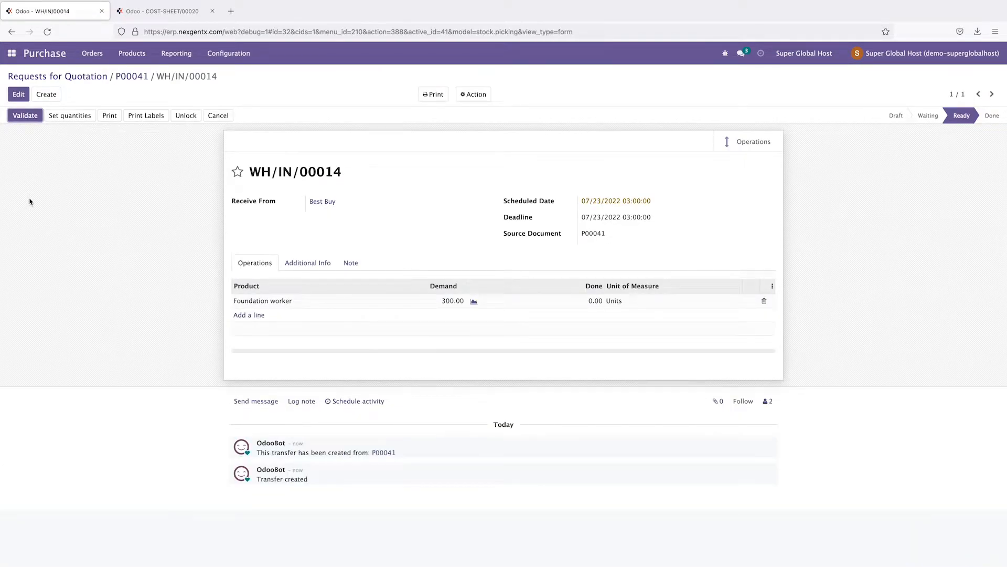
{"action": "left_click", "coordinate": [28, 116]}
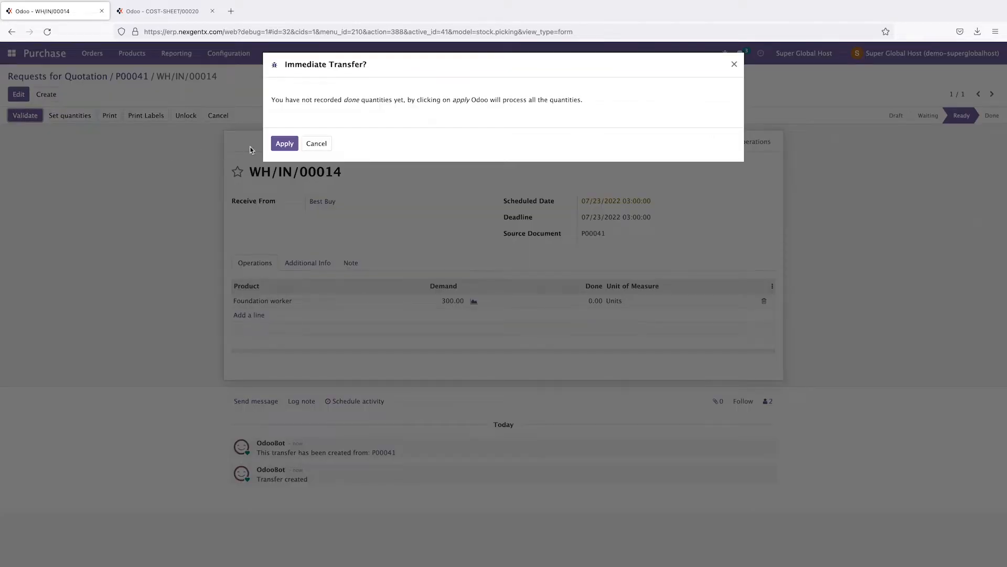
{"action": "left_click", "coordinate": [284, 144]}
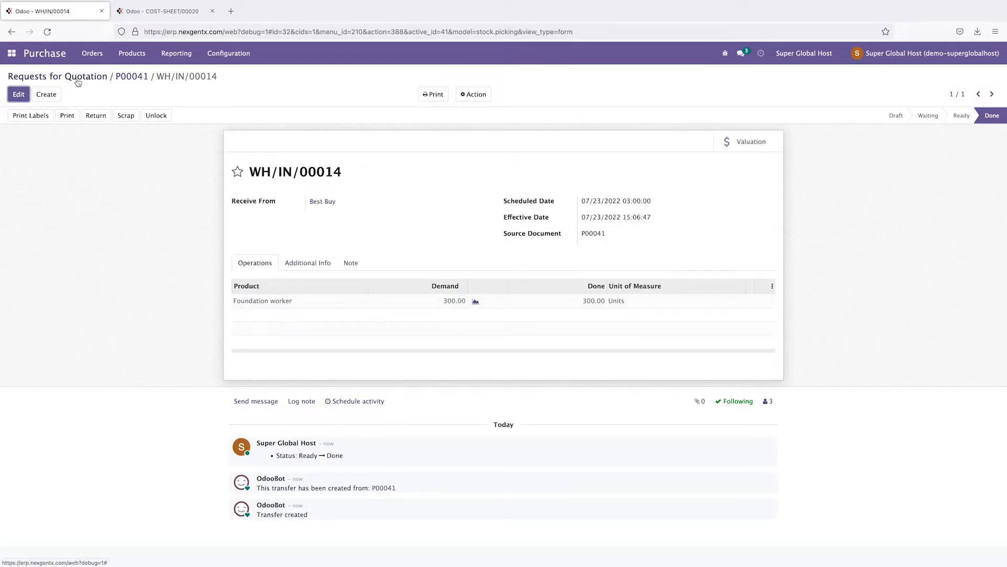
{"action": "left_click", "coordinate": [95, 54]}
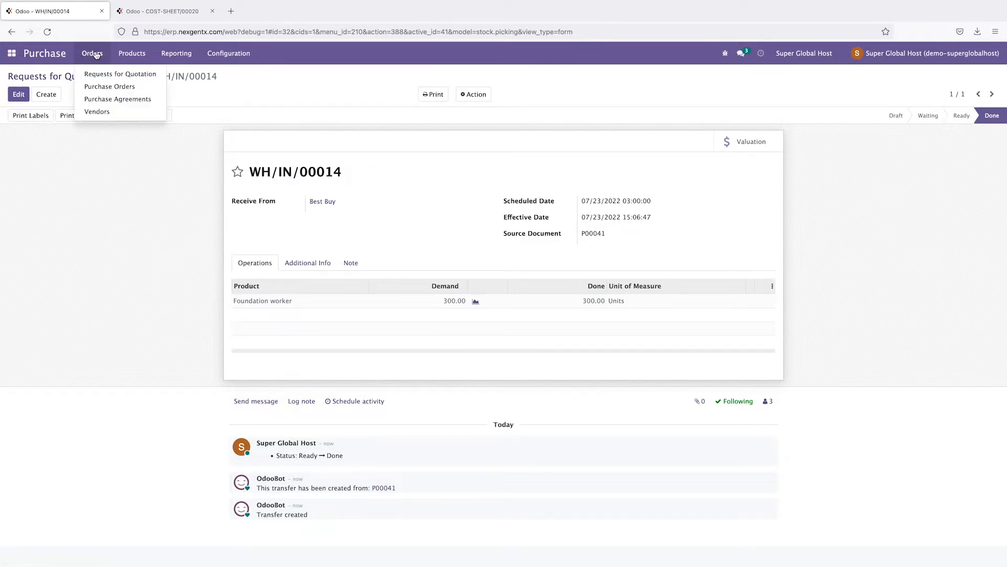
Step: Open P00040's draft vendor bill from the Purchase Orders list
{"action": "left_click", "coordinate": [105, 87]}
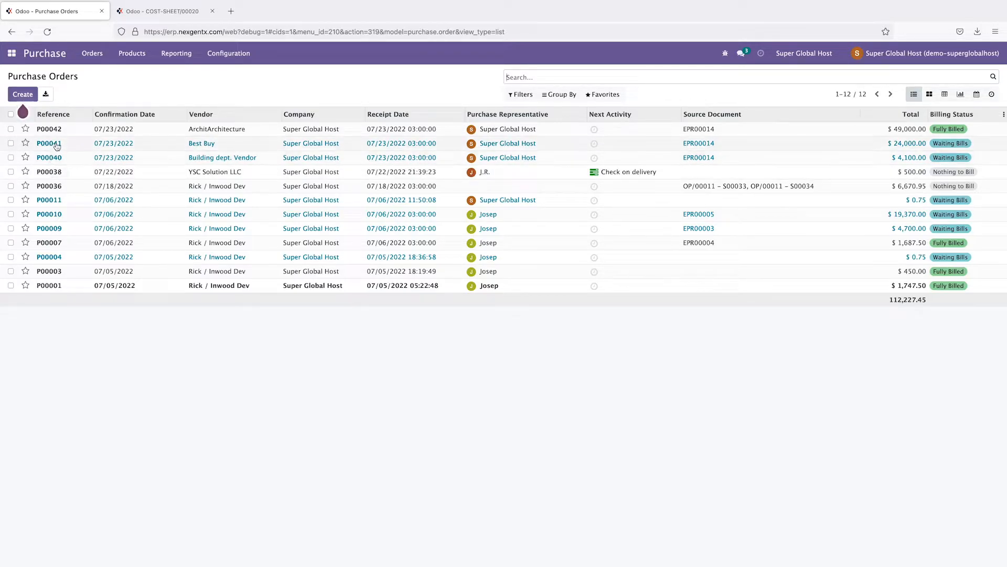
{"action": "left_click", "coordinate": [57, 161]}
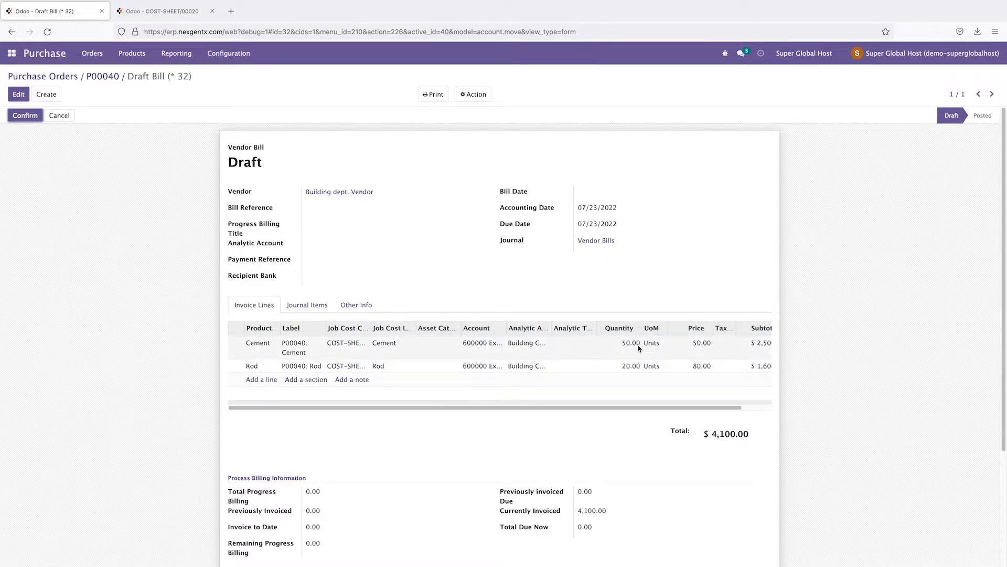
{"action": "left_click", "coordinate": [26, 119]}
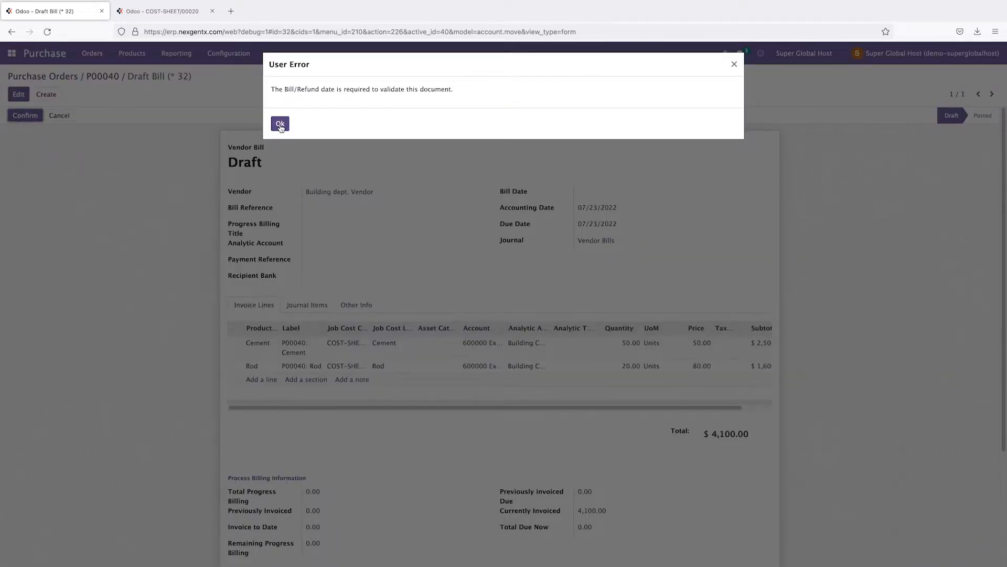
{"action": "left_click", "coordinate": [280, 124]}
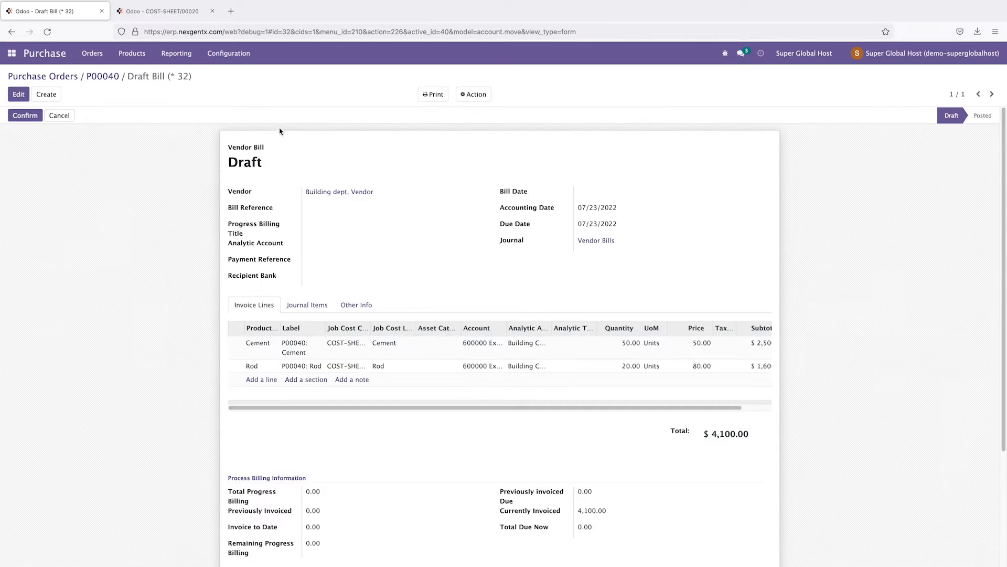
{"action": "left_click", "coordinate": [21, 117]}
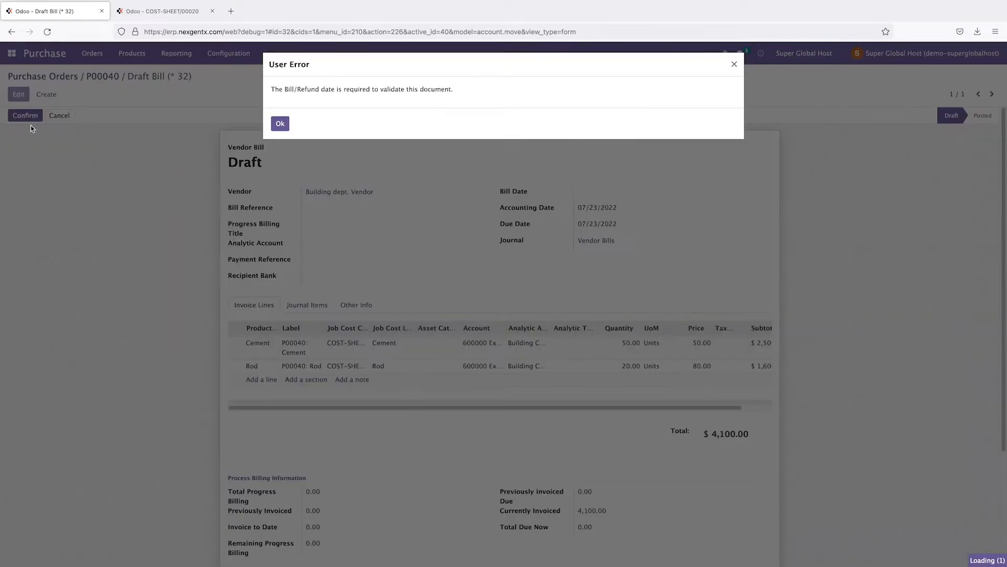
{"action": "left_click_drag", "start_coordinate": [321, 90], "coordinate": [496, 105]}
{"action": "left_click", "coordinate": [734, 64]}
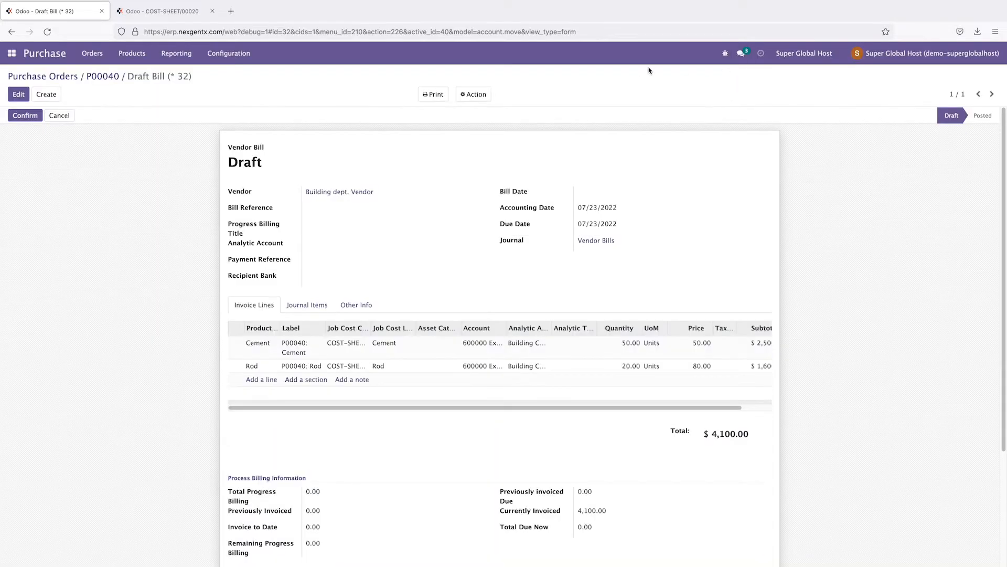
Step: Set the bill date to 07/23/2022 and post the P00040 bill
{"action": "left_click", "coordinate": [9, 95]}
{"action": "left_click", "coordinate": [624, 193]}
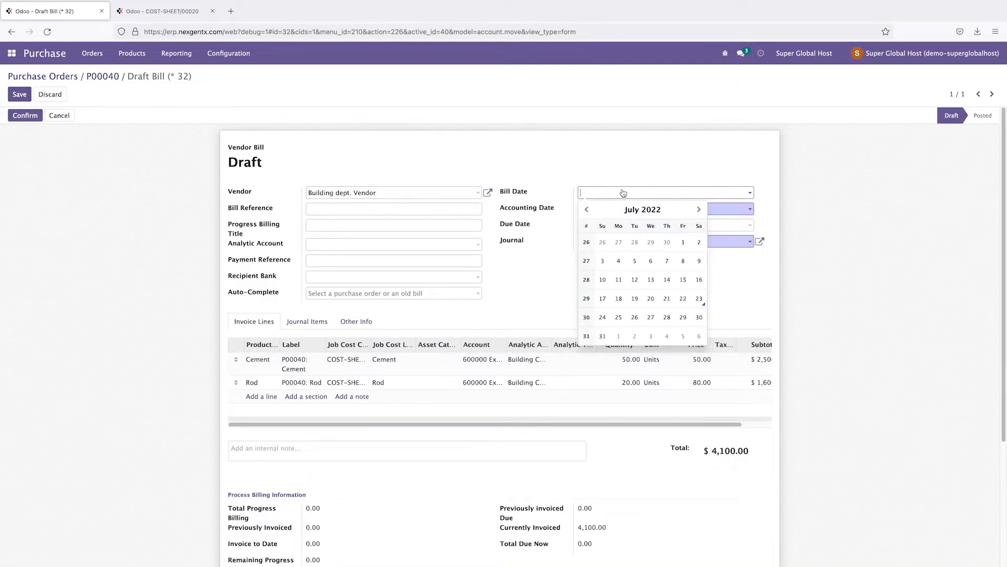
{"action": "left_click", "coordinate": [699, 298]}
{"action": "left_click", "coordinate": [25, 116]}
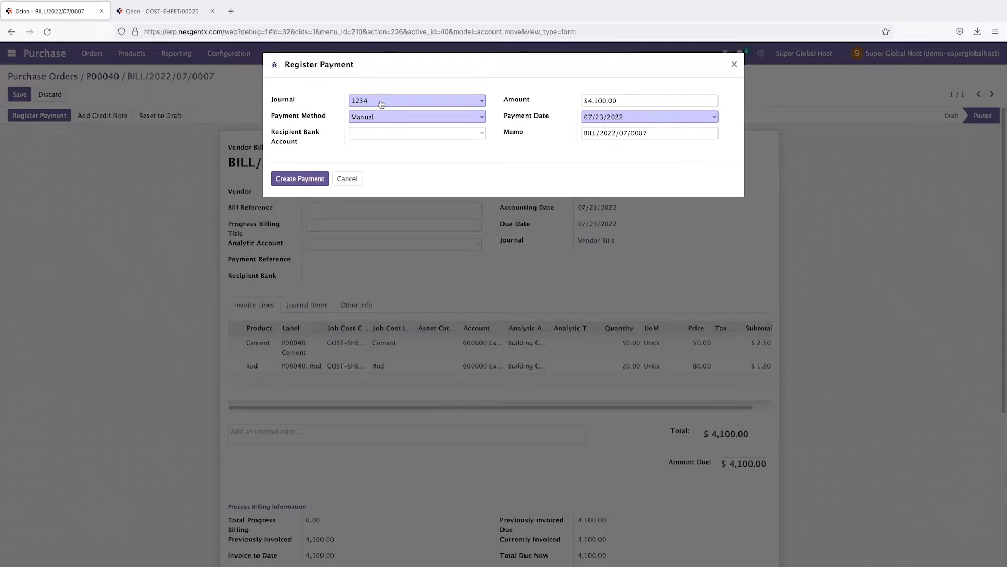
Step: Pay the $4,100 bill from journal 2901 and return to the purchase orders list
{"action": "left_click", "coordinate": [374, 119]}
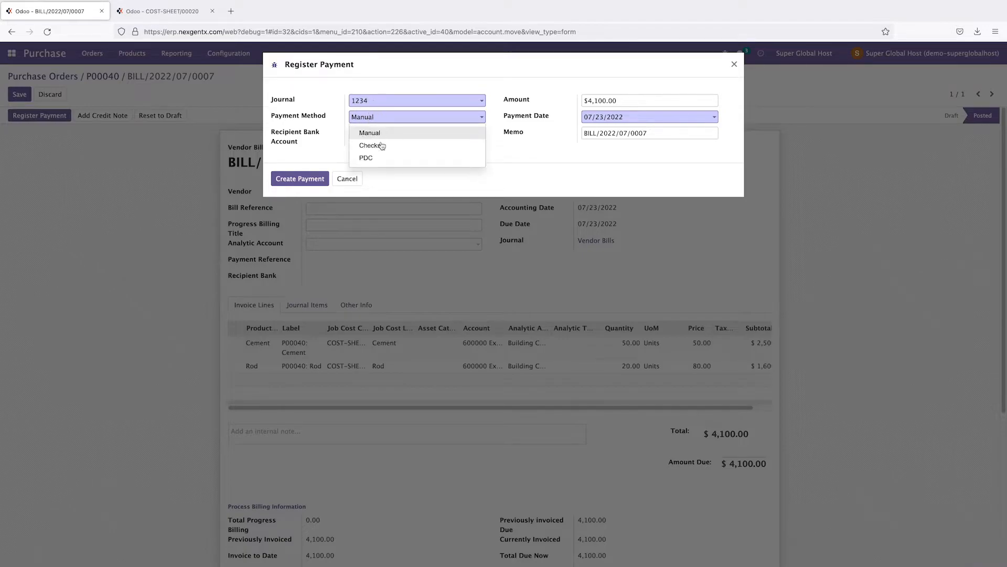
{"action": "left_click", "coordinate": [376, 101]}
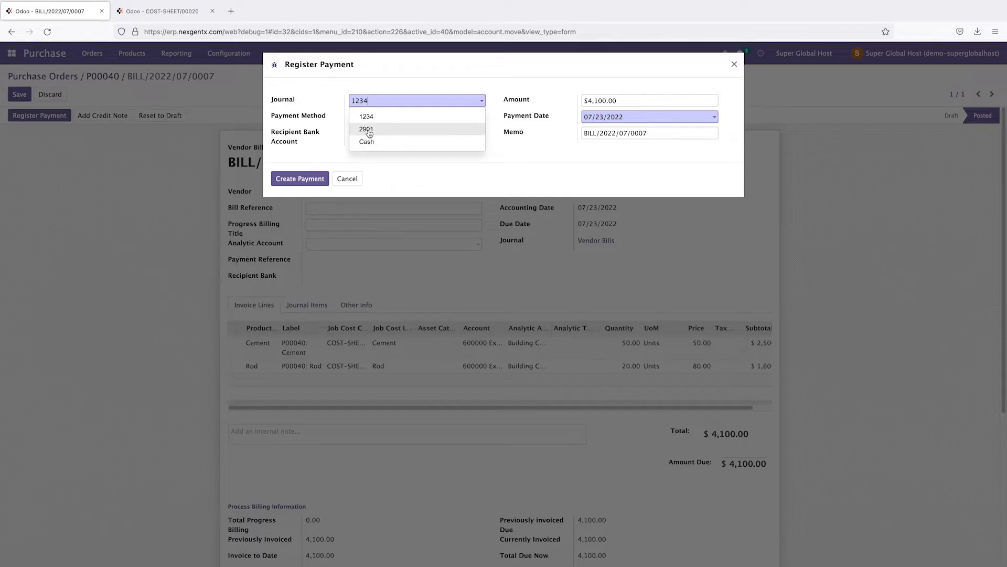
{"action": "left_click", "coordinate": [366, 130]}
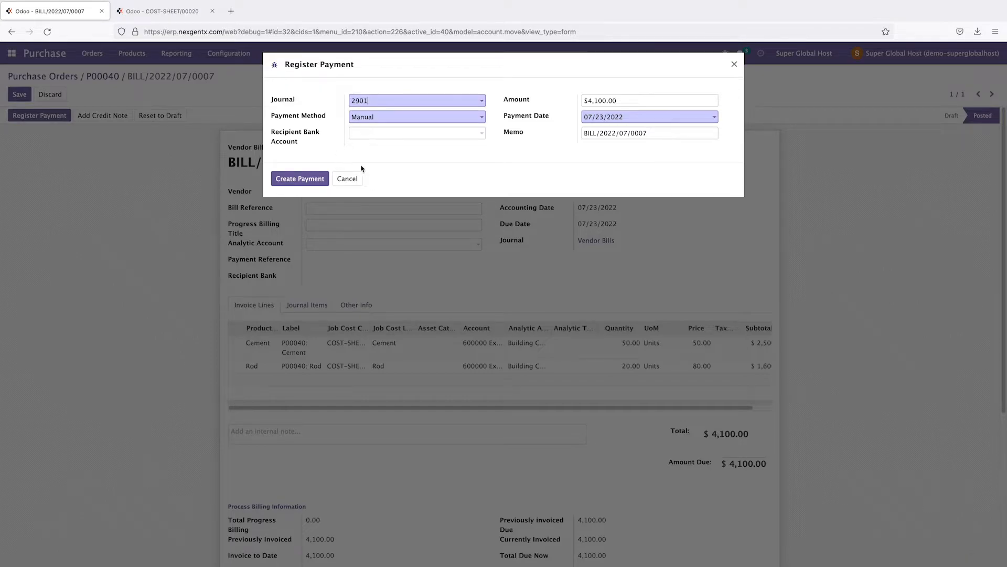
{"action": "left_click", "coordinate": [304, 183]}
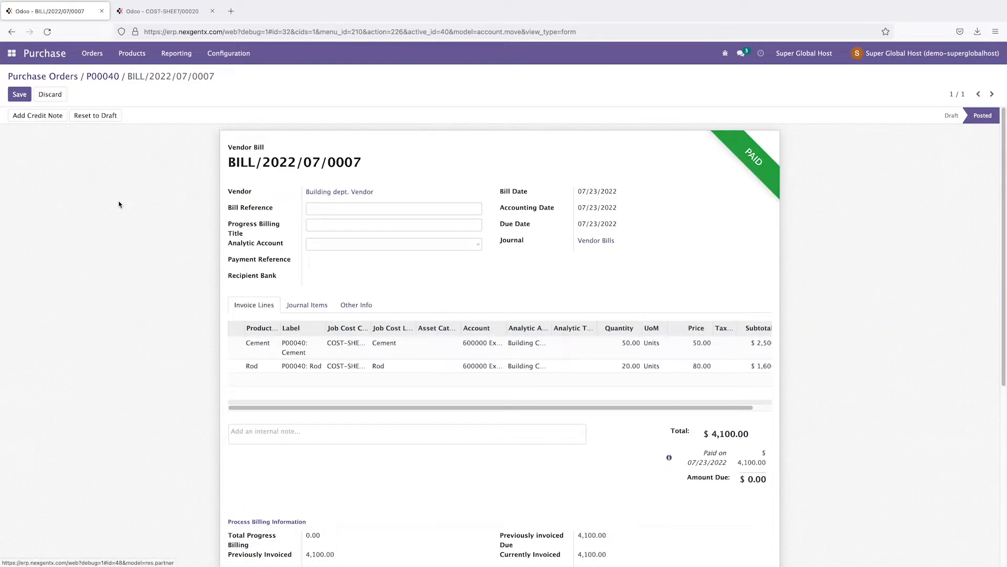
{"action": "left_click", "coordinate": [47, 76]}
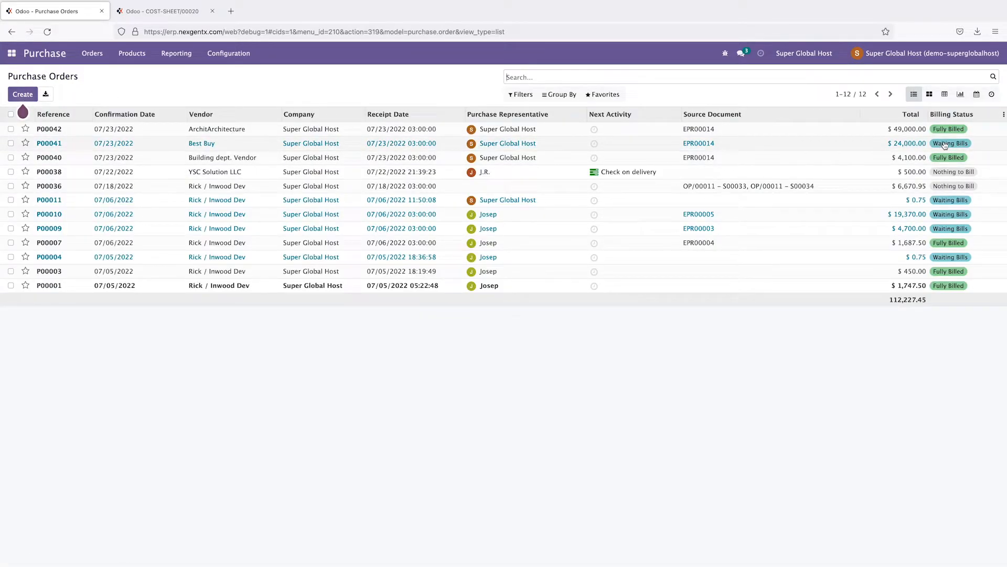
Step: Date P00041's $24,000 bill 07/23/2022, post it, and return to the purchase orders
{"action": "left_click", "coordinate": [59, 145]}
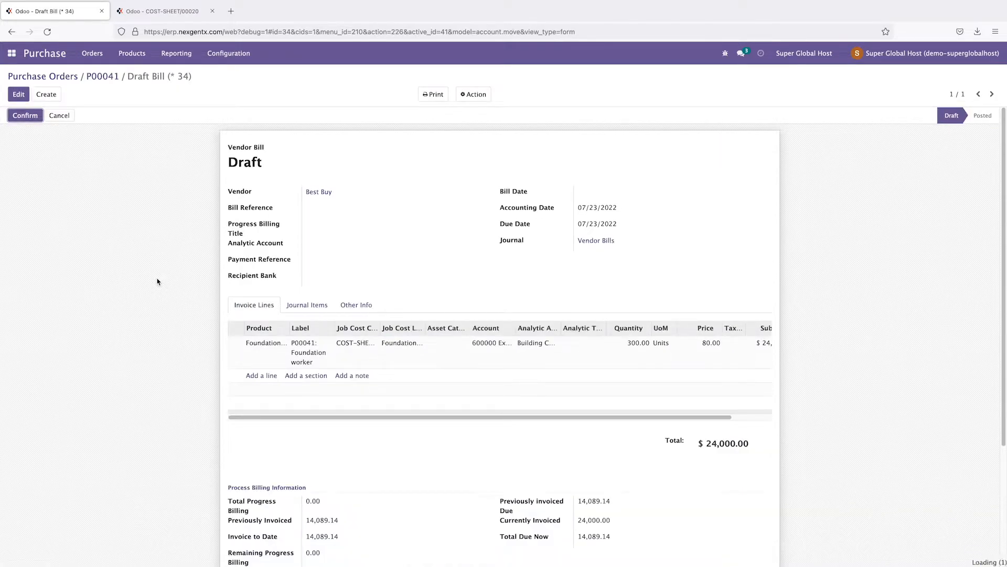
{"action": "left_click", "coordinate": [18, 94]}
{"action": "left_click", "coordinate": [647, 193]}
{"action": "left_click", "coordinate": [699, 298]}
{"action": "left_click", "coordinate": [21, 116]}
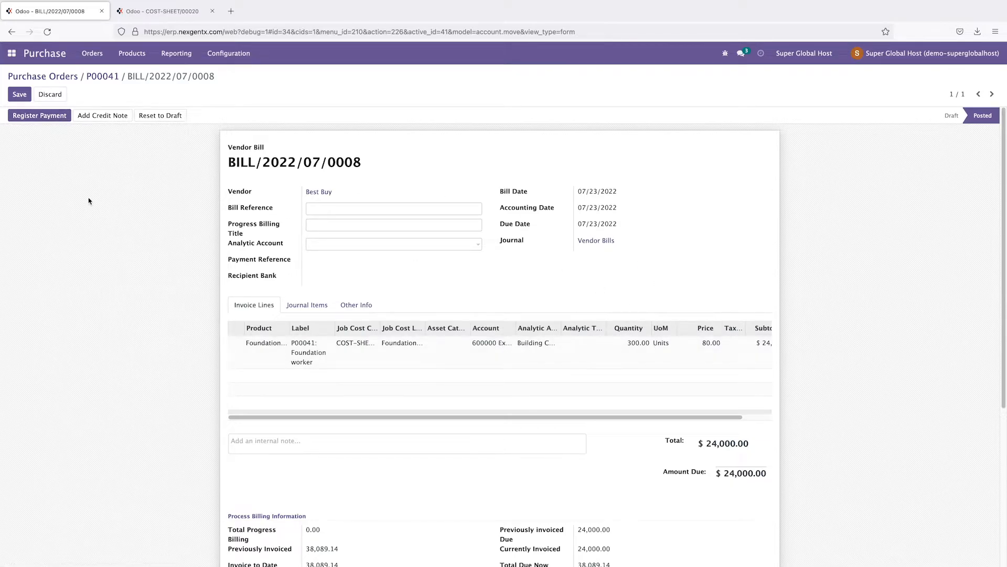
{"action": "left_click", "coordinate": [48, 78]}
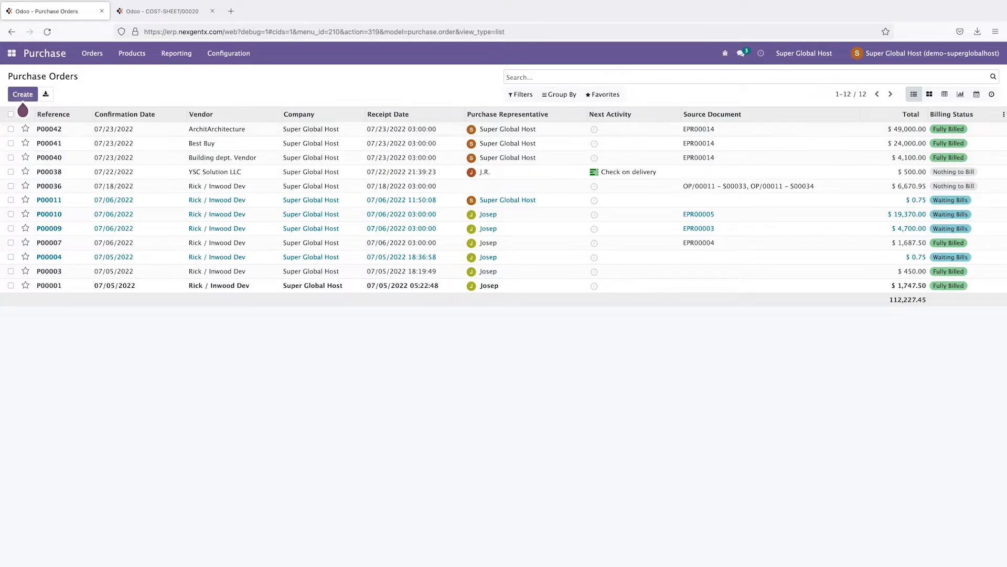
Step: Open purchase order P00041 and its linked vendor bill
{"action": "left_click", "coordinate": [1003, 116]}
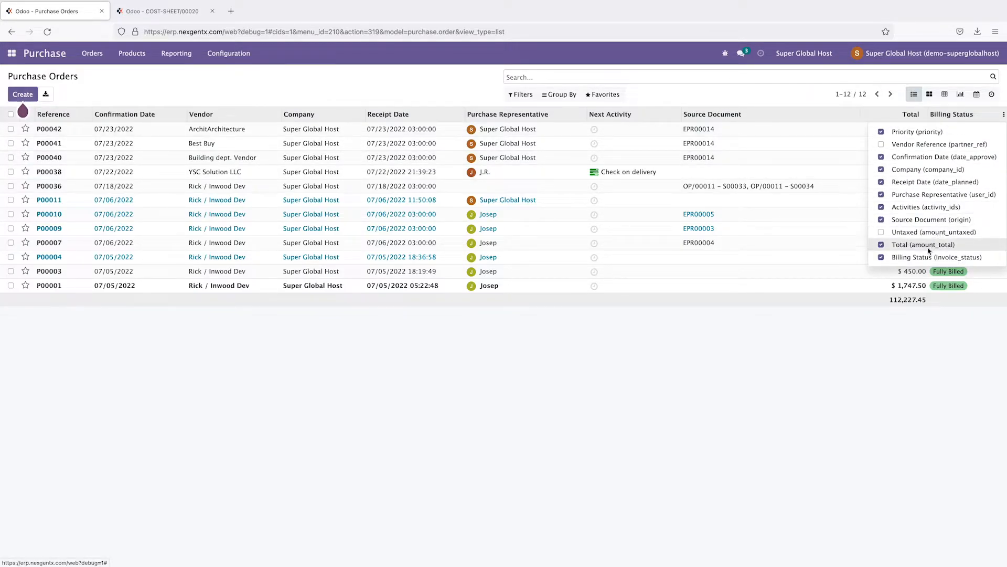
{"action": "left_click", "coordinate": [873, 429]}
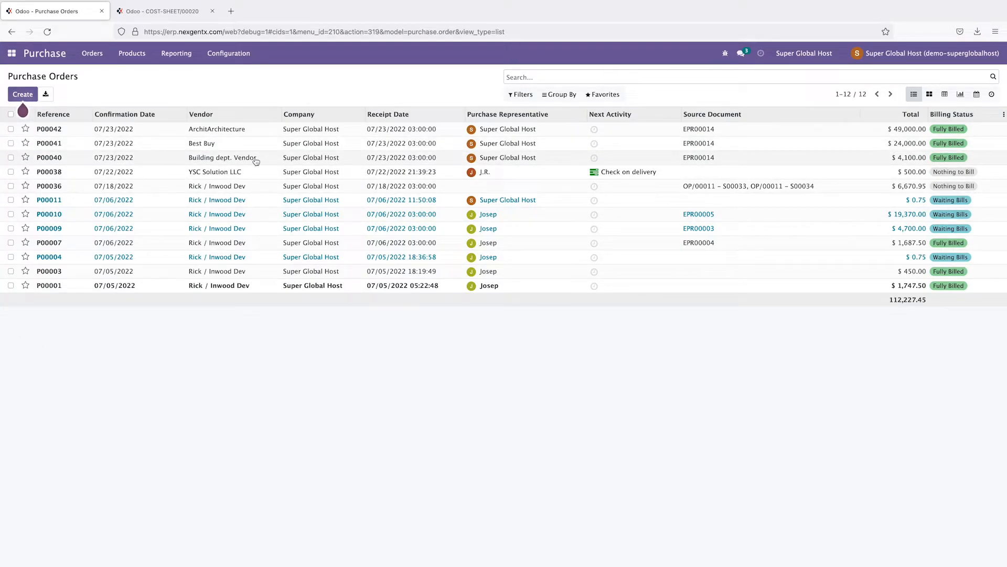
{"action": "left_click", "coordinate": [51, 144]}
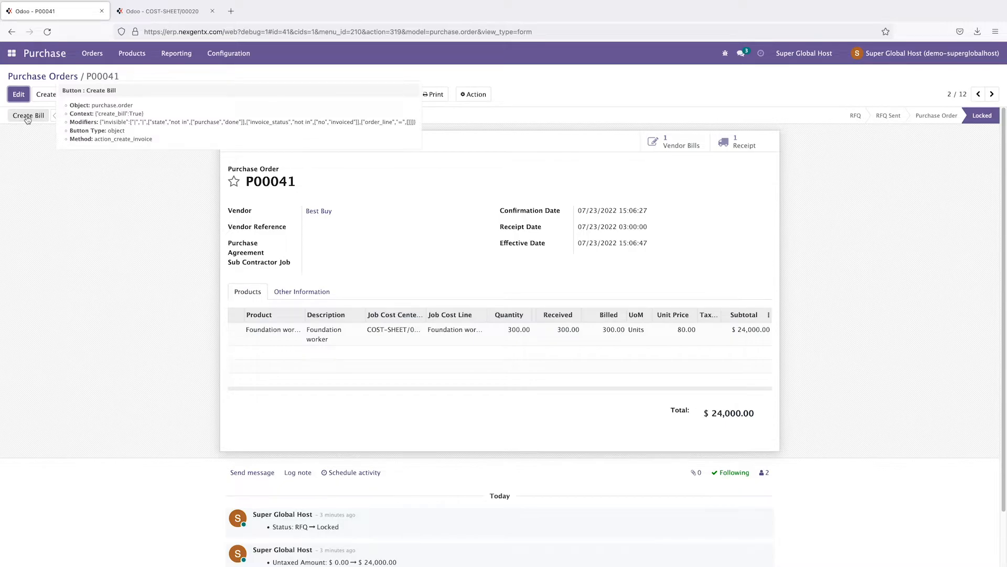
{"action": "left_click", "coordinate": [676, 140]}
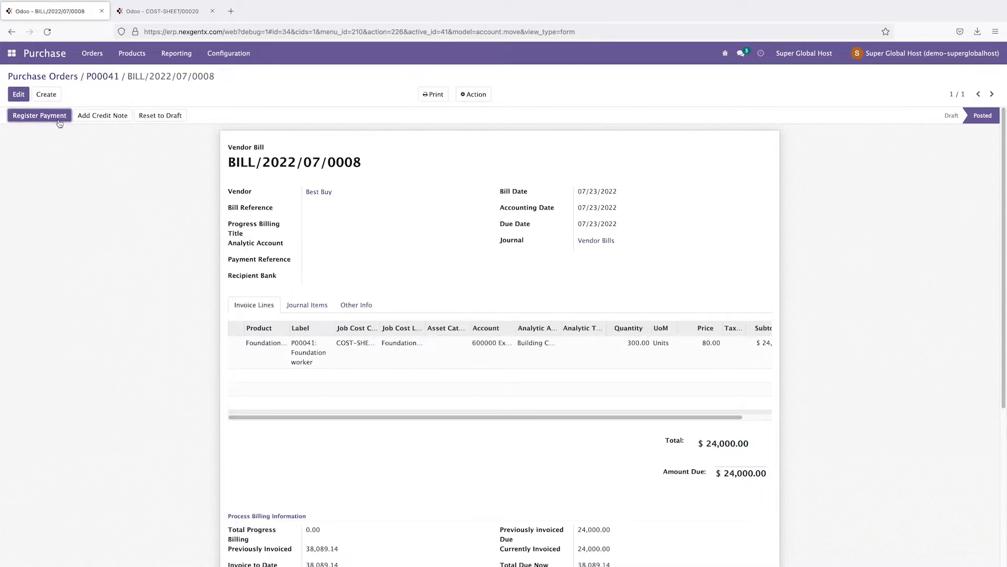
Step: Register a partial $12,000 payment on the P00041 vendor bill
{"action": "left_click", "coordinate": [58, 117]}
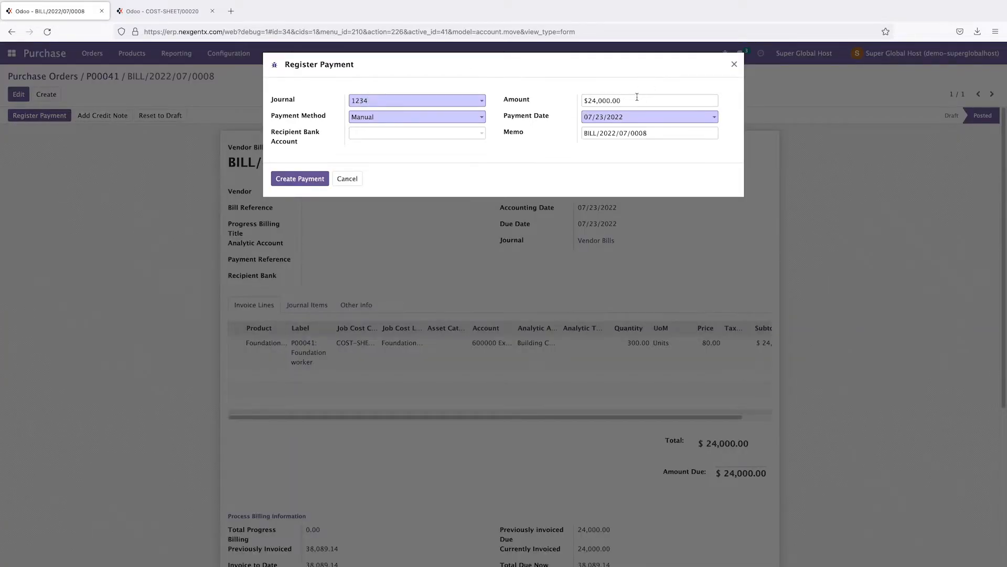
{"action": "mouse_move", "coordinate": [637, 97]}
{"action": "left_mouse_down"}
{"action": "mouse_move", "coordinate": [552, 98]}
{"action": "mouse_move", "coordinate": [636, 97]}
{"action": "mouse_move", "coordinate": [630, 104]}
{"action": "left_mouse_up"}
{"action": "left_click", "coordinate": [670, 108]}
{"action": "type", "text": "12000"}
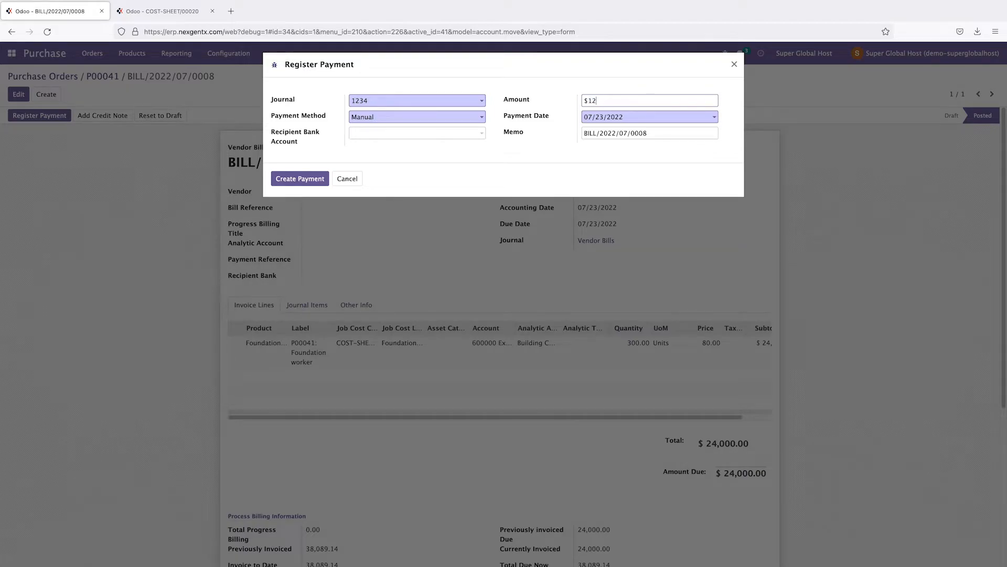
{"action": "left_click_drag", "start_coordinate": [613, 101], "coordinate": [576, 100]}
{"action": "left_click", "coordinate": [616, 101]}
{"action": "left_click", "coordinate": [300, 178]}
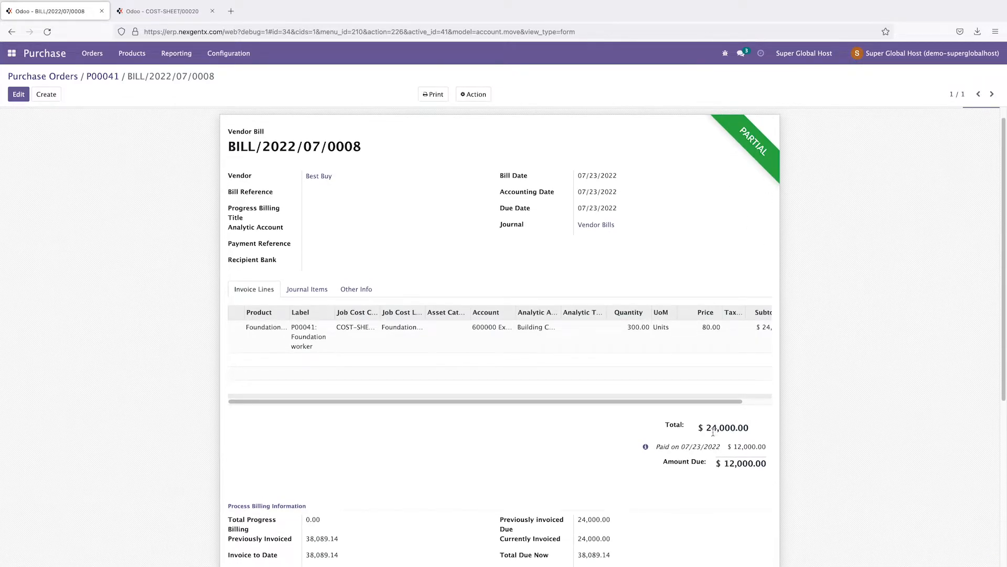
{"action": "left_click_drag", "start_coordinate": [732, 446], "coordinate": [759, 446]}
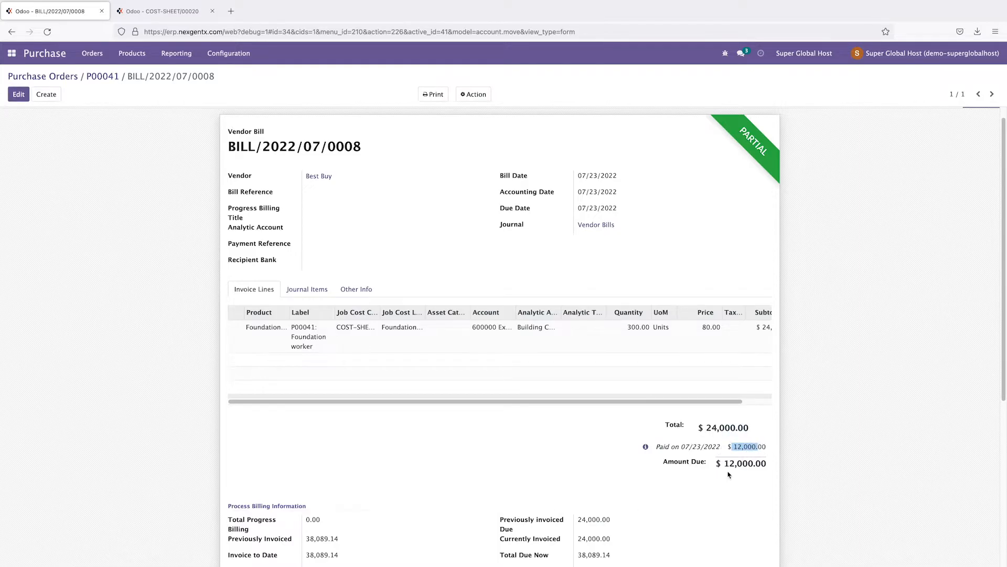
Step: Return to the purchase orders and open P00042's vendor bill
{"action": "left_click", "coordinate": [56, 78]}
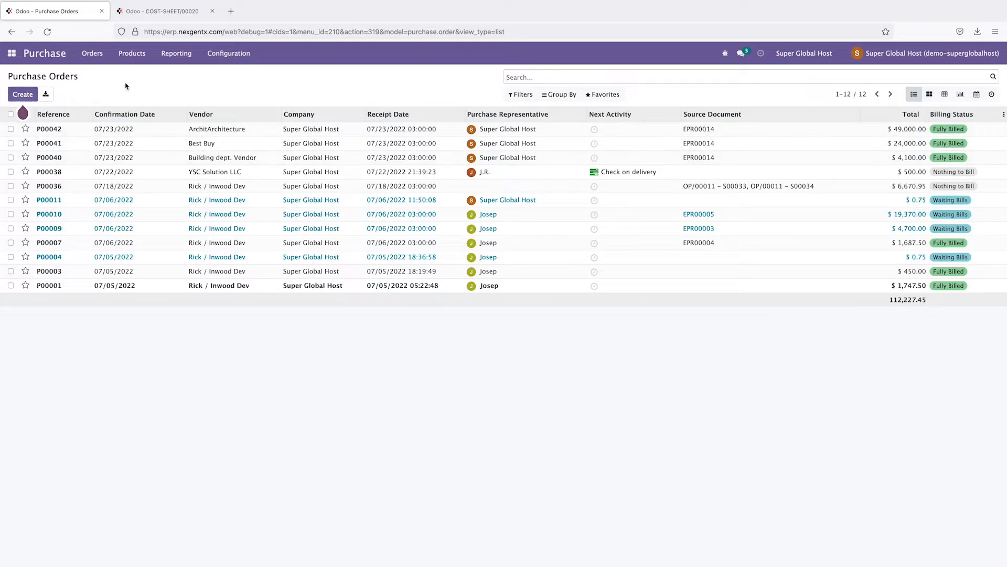
{"action": "left_click", "coordinate": [100, 59]}
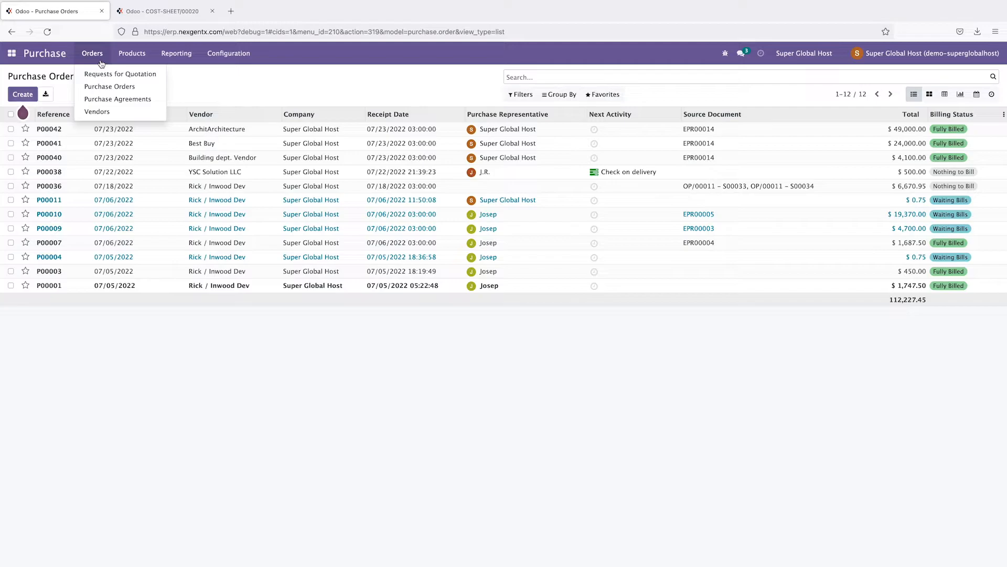
{"action": "left_click", "coordinate": [56, 132]}
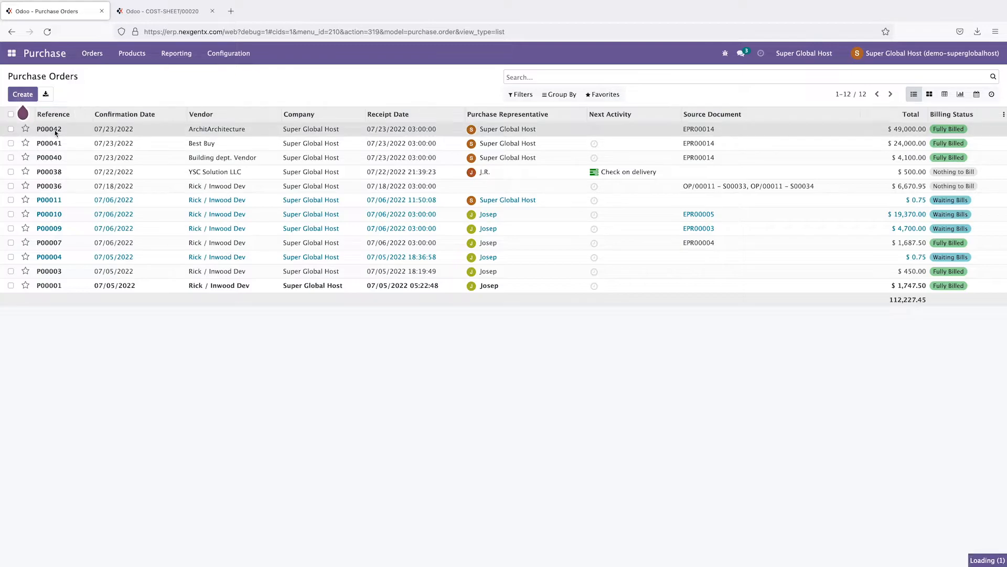
{"action": "left_click", "coordinate": [682, 146]}
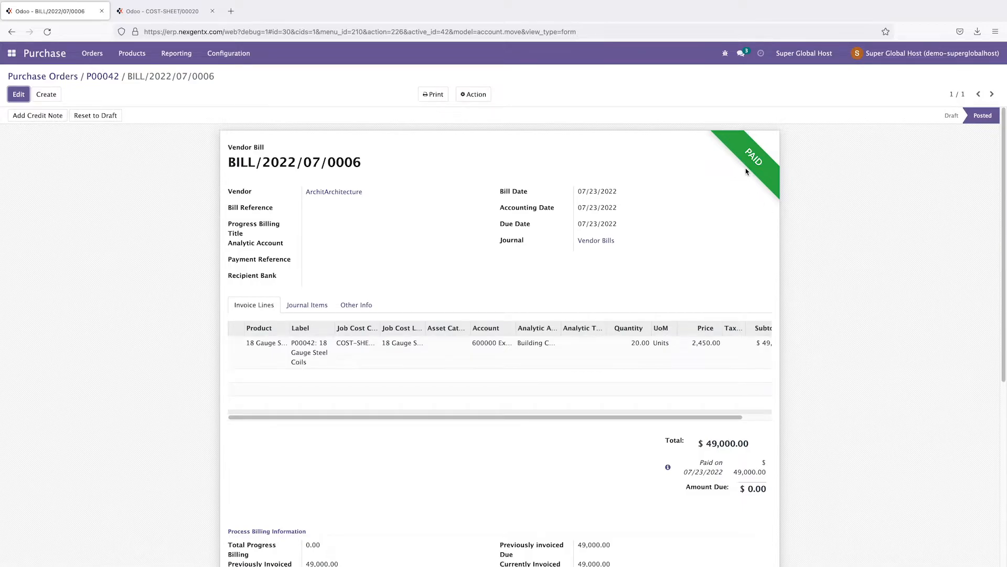
Step: Open the Accounting vendor bills list and add the Payment Status column
{"action": "left_click", "coordinate": [12, 53]}
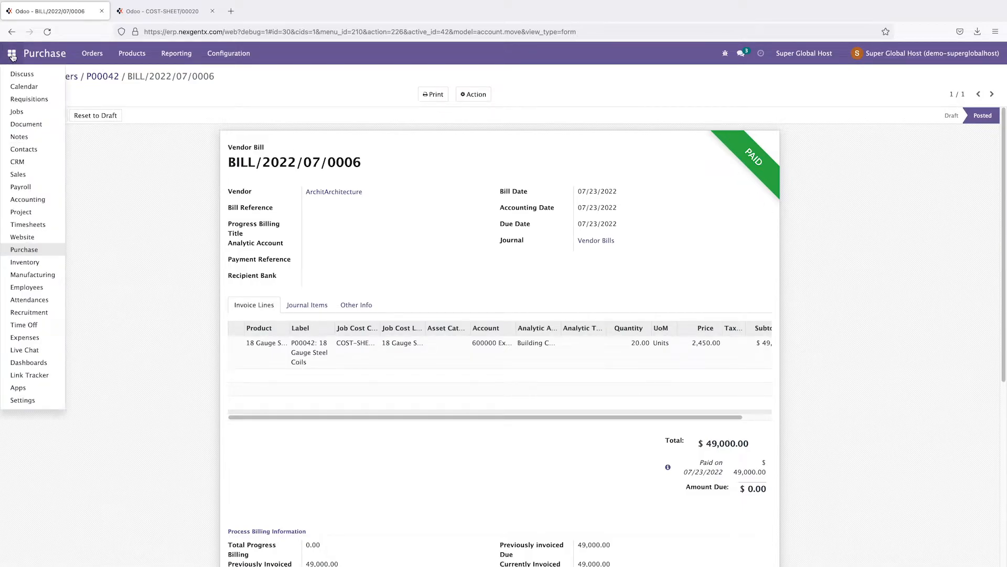
{"action": "left_click", "coordinate": [26, 200]}
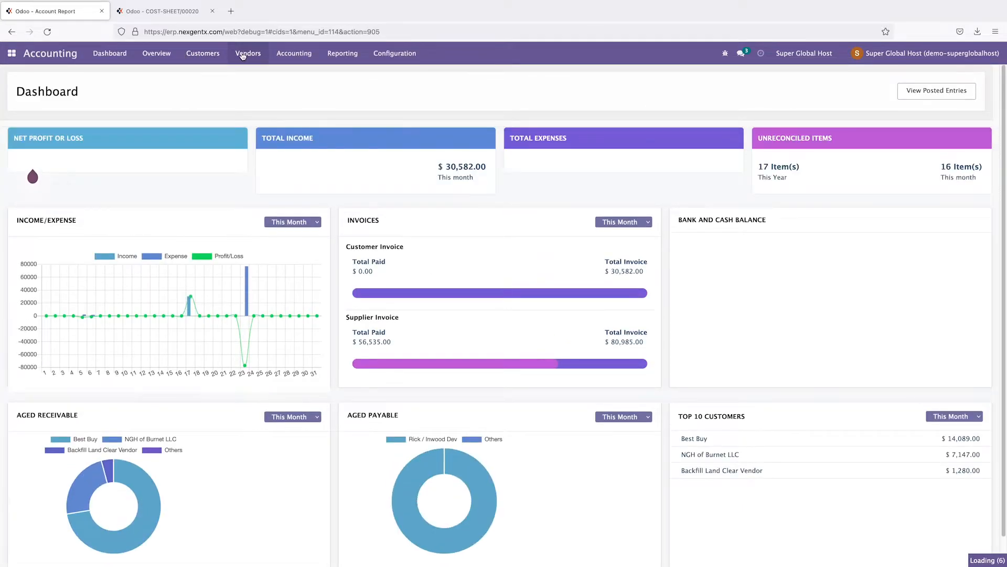
{"action": "left_click", "coordinate": [244, 55]}
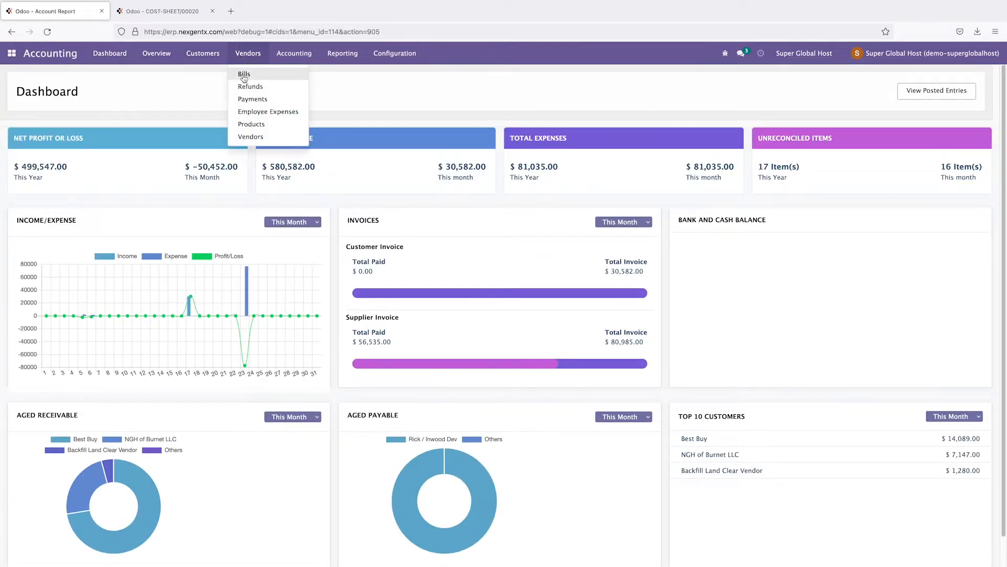
{"action": "left_click", "coordinate": [244, 75]}
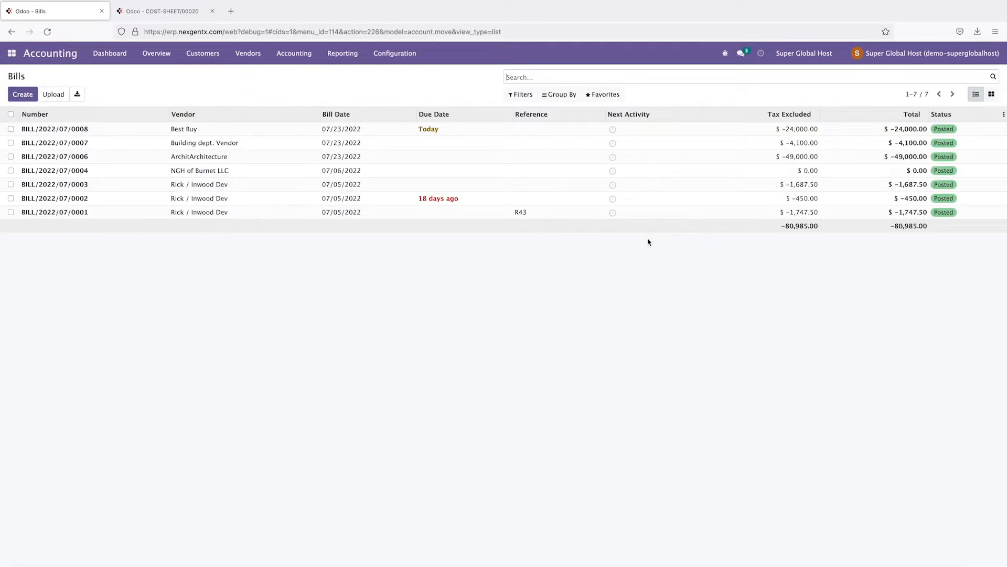
{"action": "left_click", "coordinate": [1004, 115]}
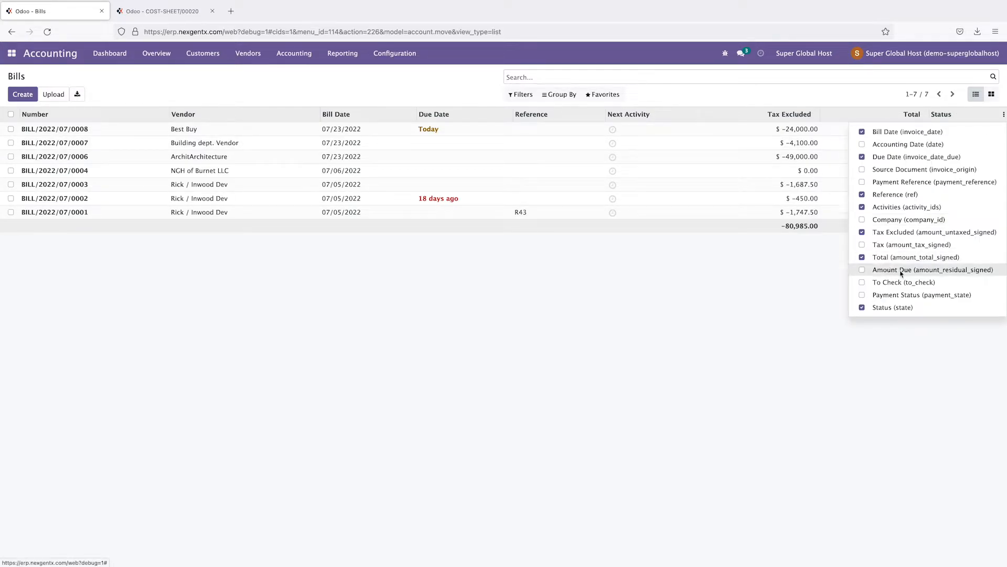
{"action": "left_click", "coordinate": [915, 295]}
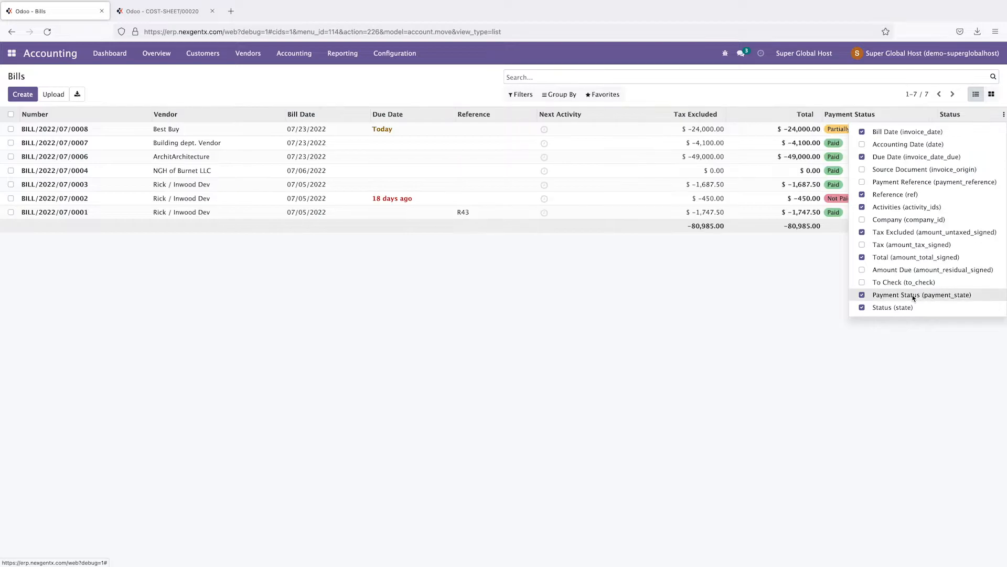
{"action": "left_click", "coordinate": [775, 299]}
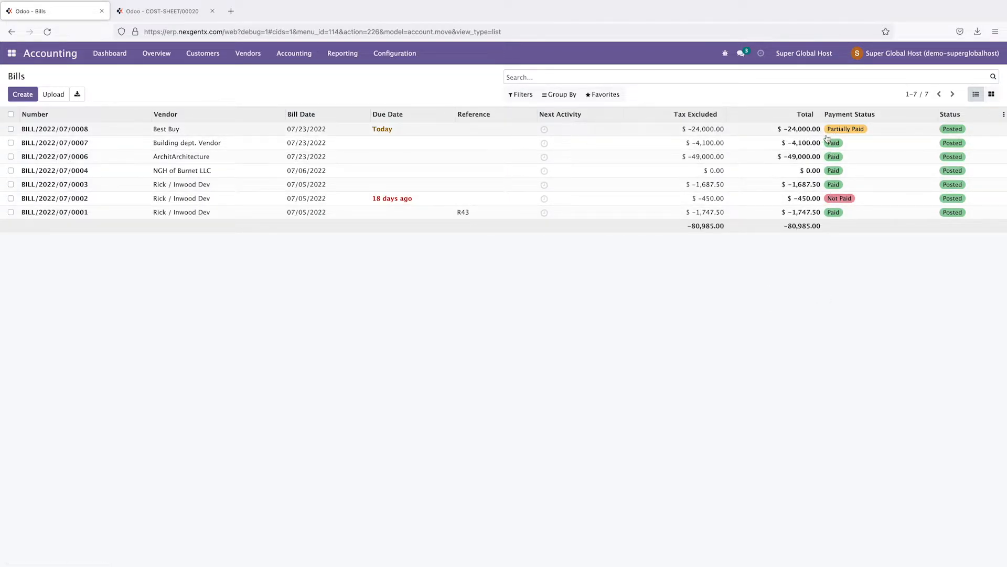
Step: Select bills BILL/2022/07/0008, 0007 and 0006, then switch to the Jobs app
{"action": "left_click", "coordinate": [11, 129]}
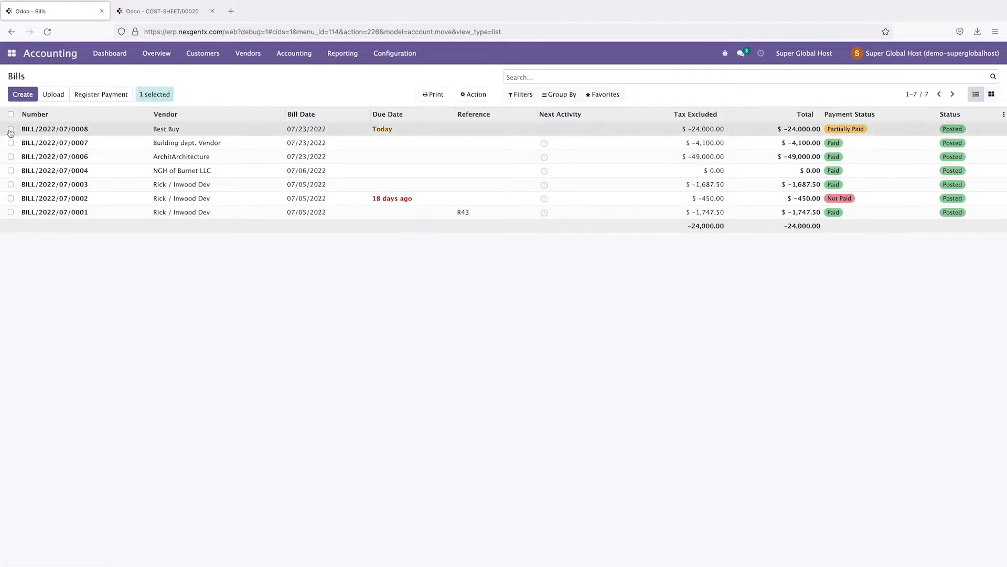
{"action": "left_click", "coordinate": [11, 143]}
{"action": "left_click", "coordinate": [12, 156]}
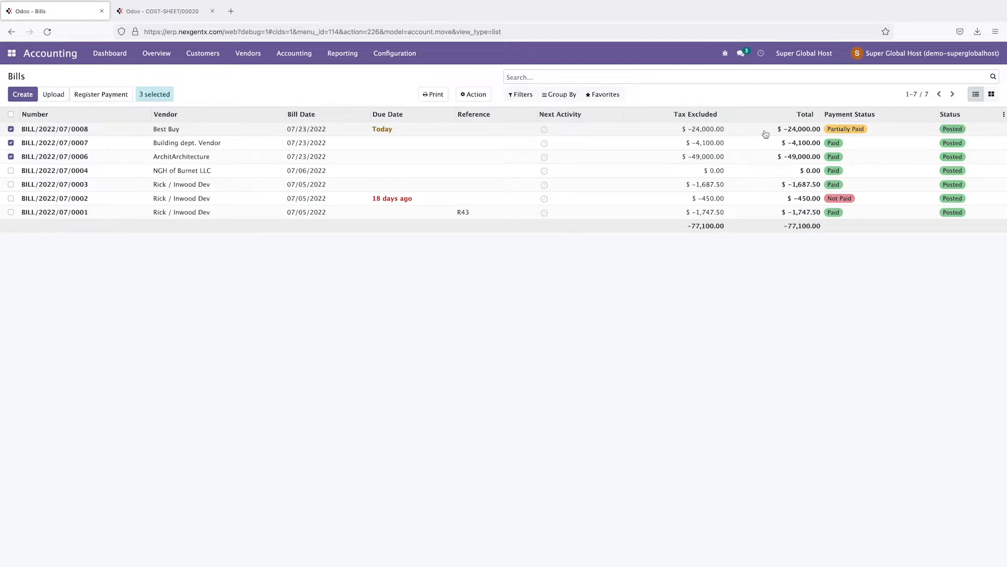
{"action": "left_click", "coordinate": [10, 57]}
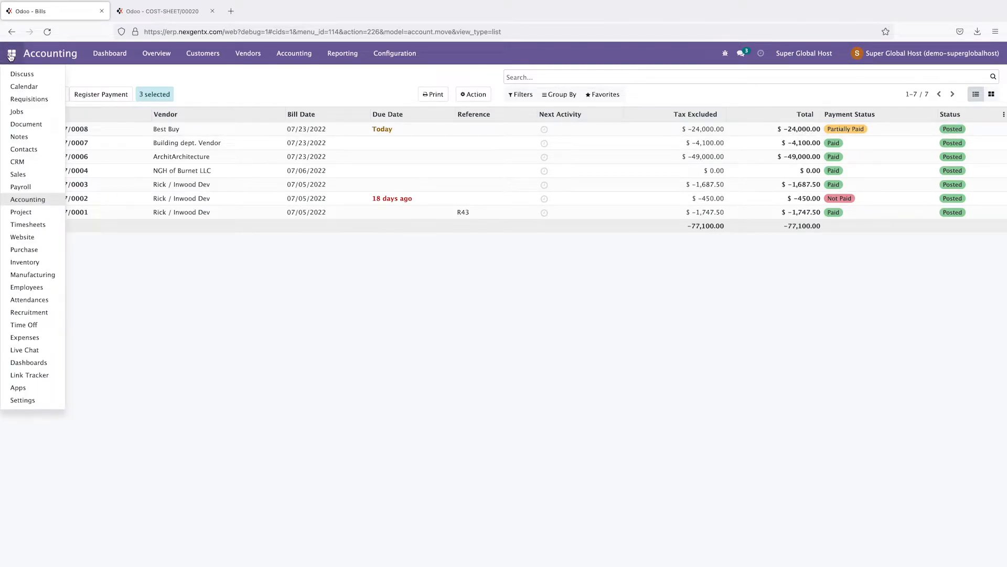
{"action": "left_click", "coordinate": [17, 112]}
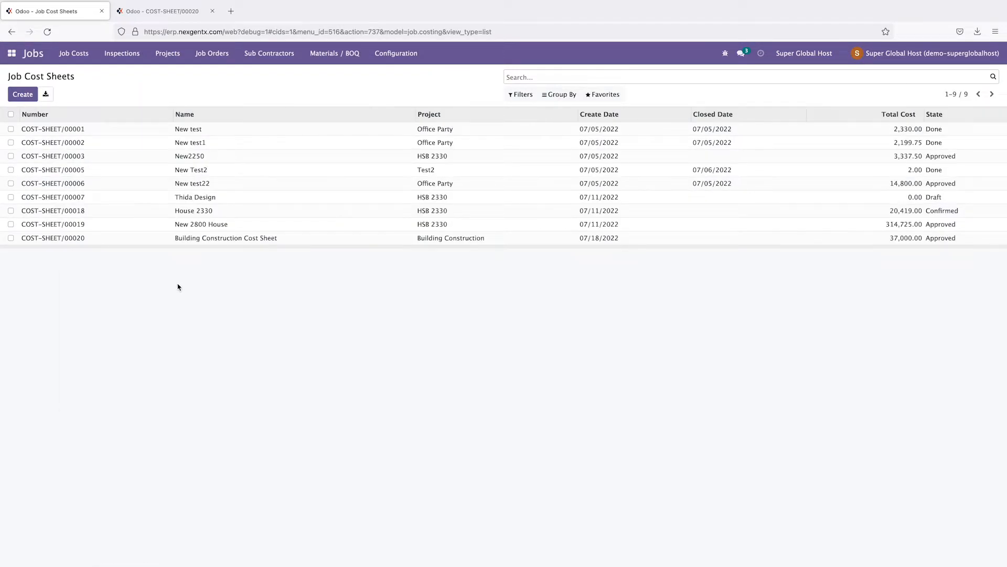
Step: Review COST-SHEET/00020, then open purchase requisition EPR00014 to check its lines
{"action": "left_click", "coordinate": [75, 238]}
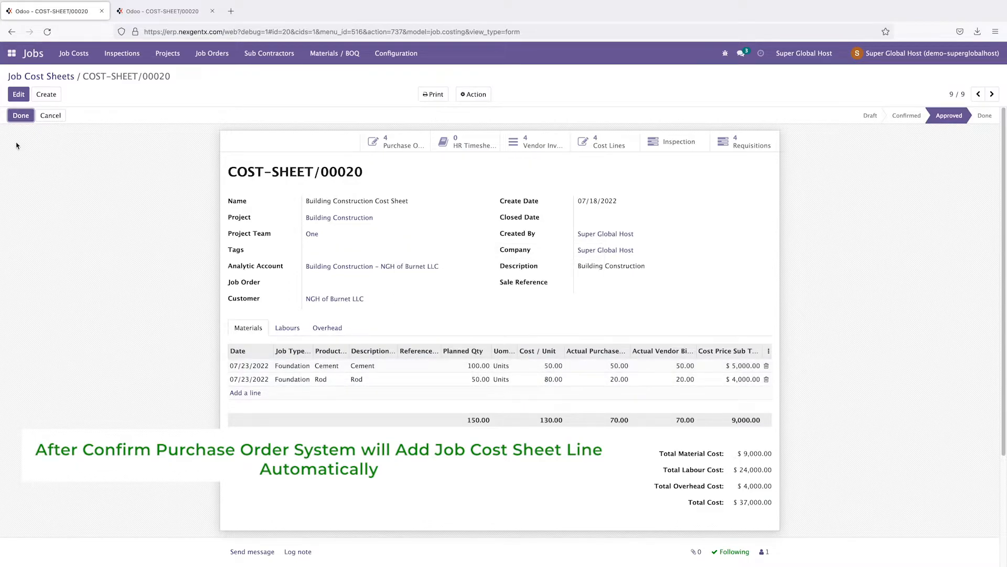
{"action": "left_click", "coordinate": [11, 53]}
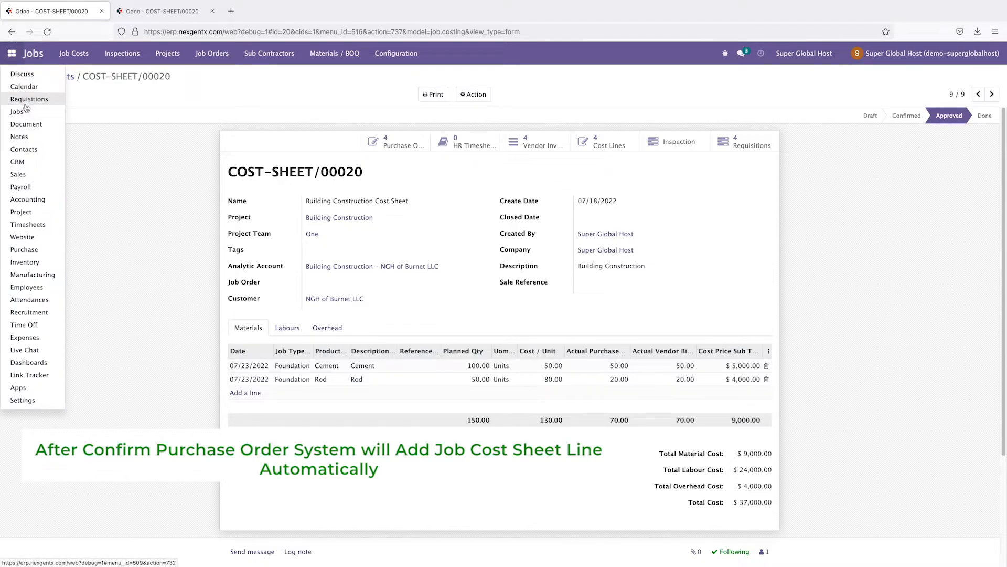
{"action": "left_click", "coordinate": [102, 205]}
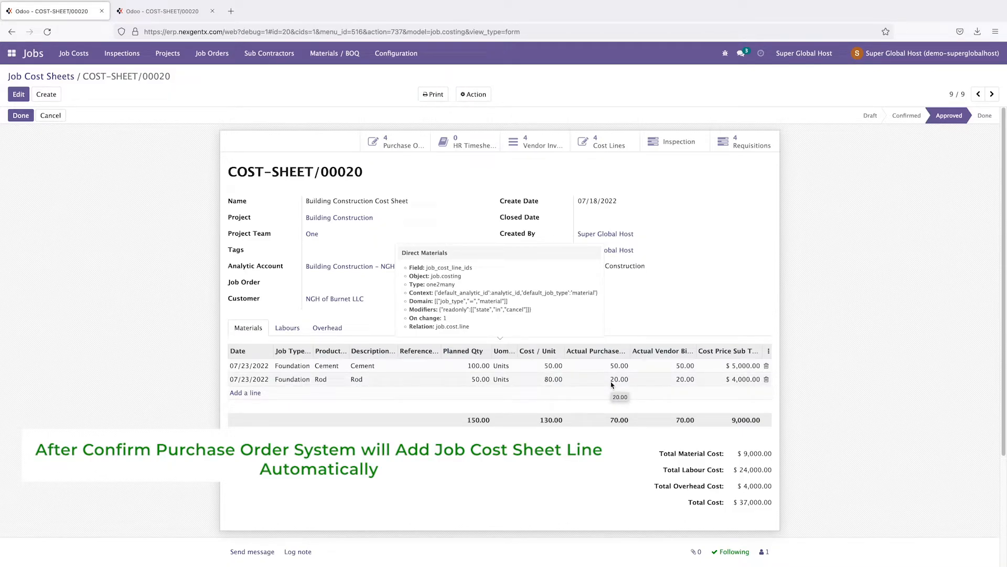
{"action": "left_click", "coordinate": [12, 53]}
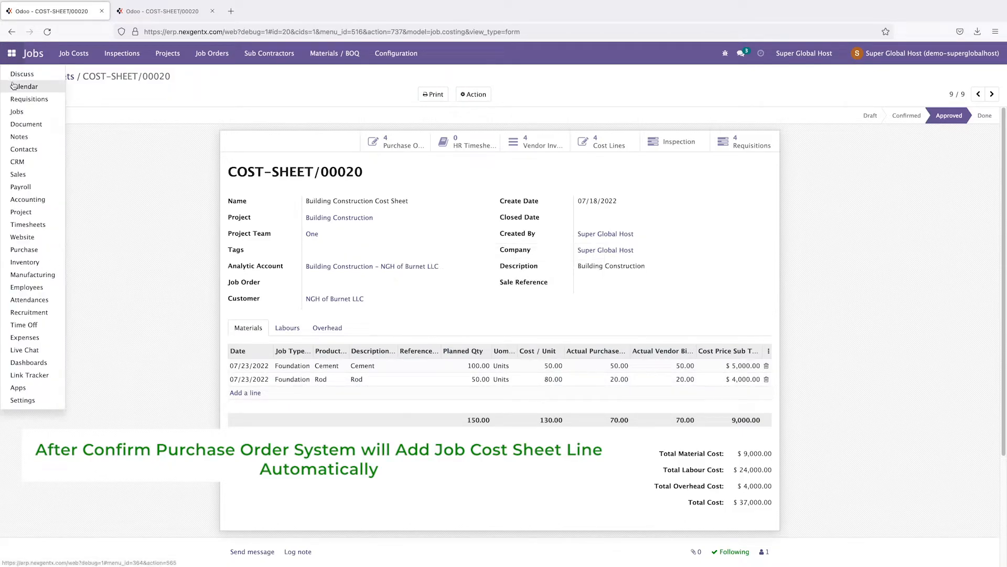
{"action": "left_click", "coordinate": [20, 99]}
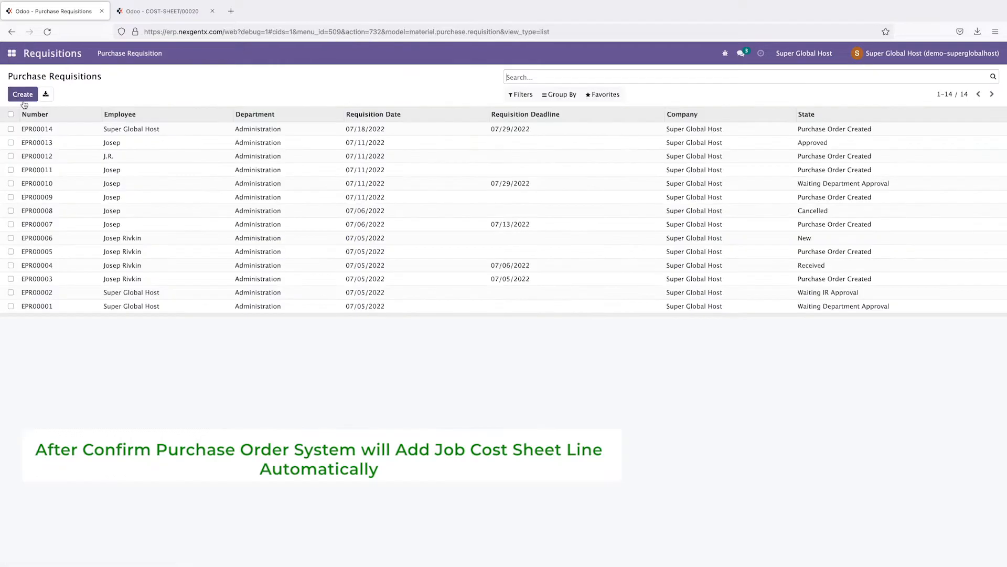
{"action": "left_click", "coordinate": [38, 134]}
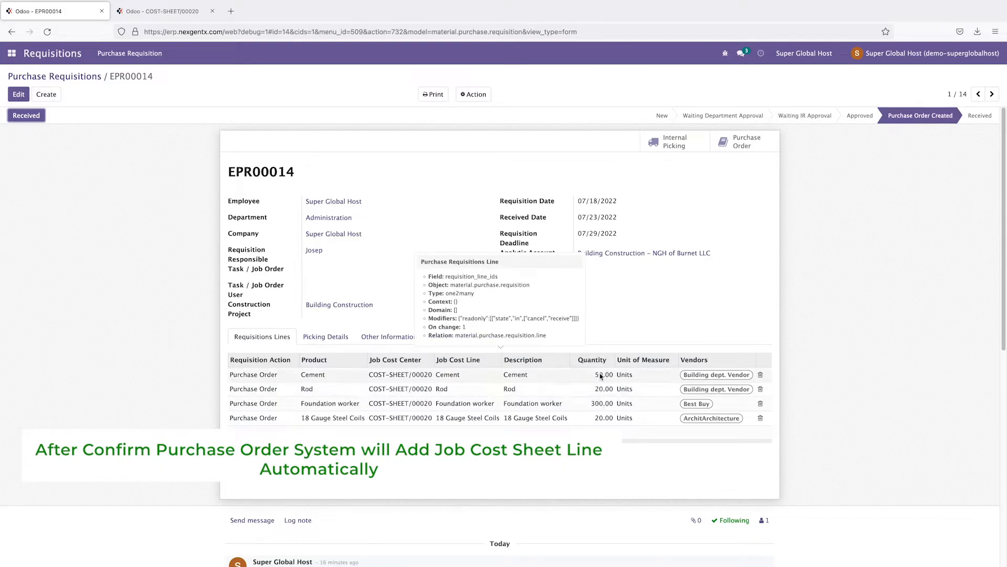
Step: Return to the job cost sheets and reopen COST-SHEET/00020
{"action": "left_click", "coordinate": [9, 56]}
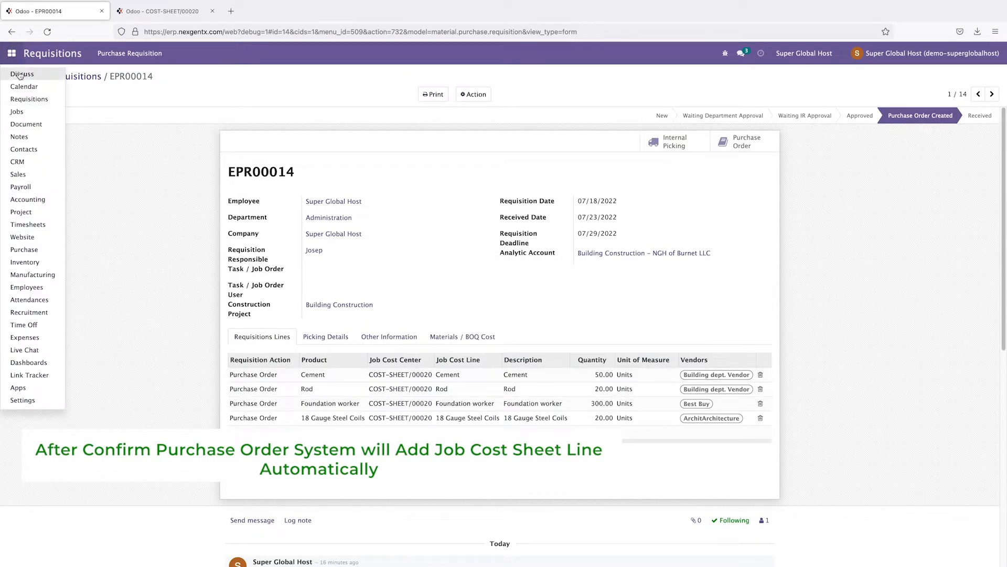
{"action": "left_click", "coordinate": [21, 115]}
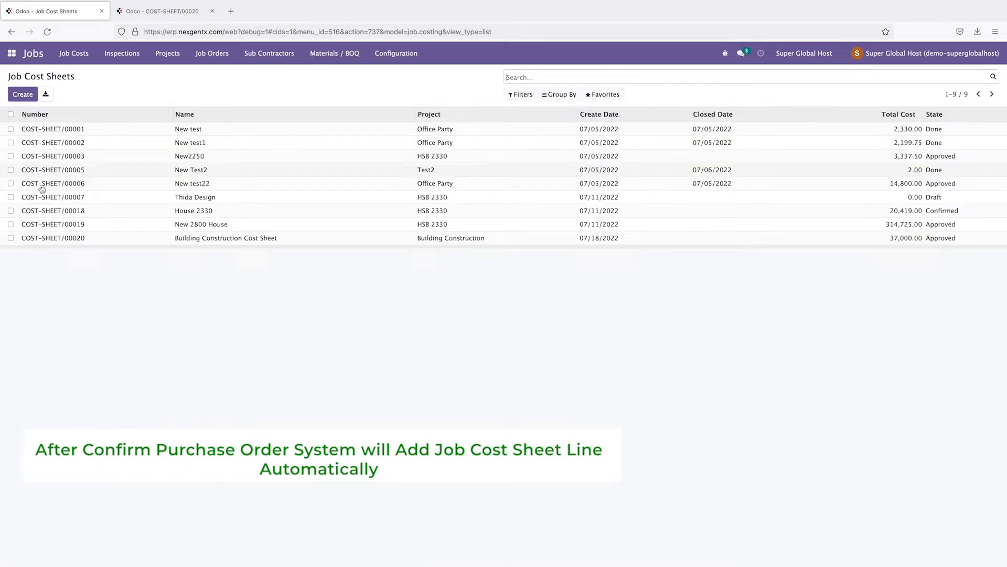
{"action": "left_click", "coordinate": [74, 241]}
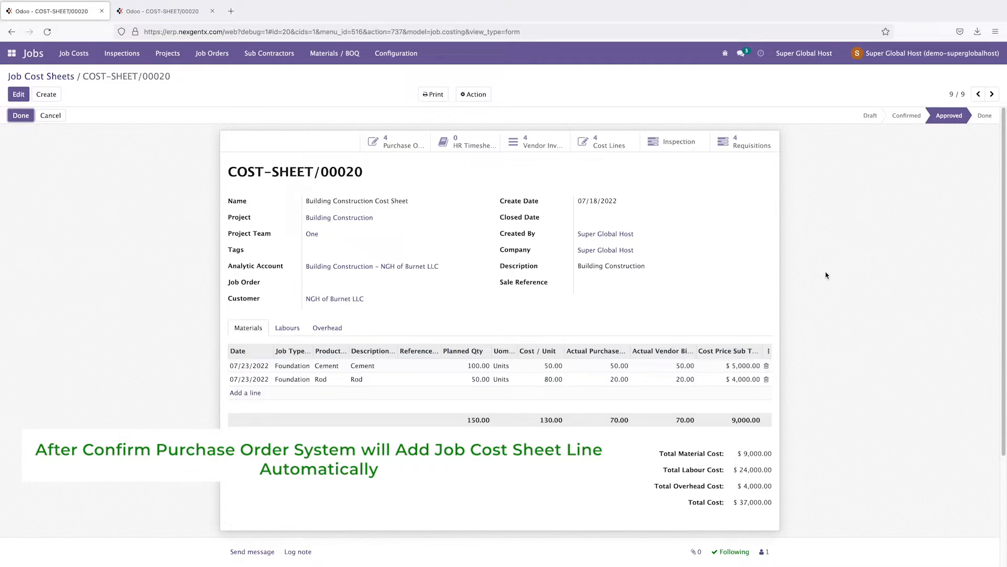
{"action": "left_click", "coordinate": [11, 53]}
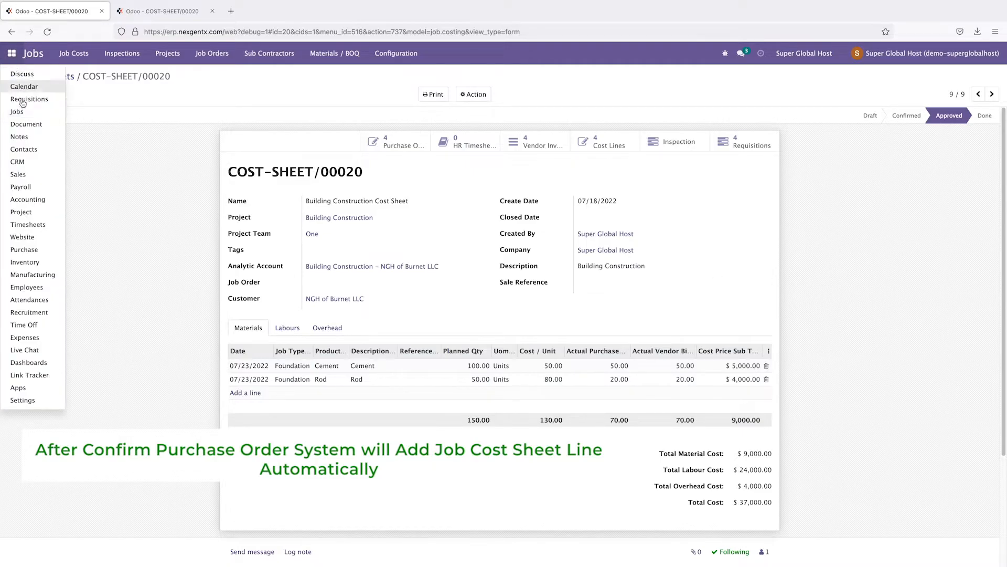
Step: Switch to the Purchase app and choose Job Orders from its Orders menu
{"action": "left_click", "coordinate": [28, 256]}
{"action": "left_click", "coordinate": [92, 53]}
{"action": "left_click", "coordinate": [103, 87]}
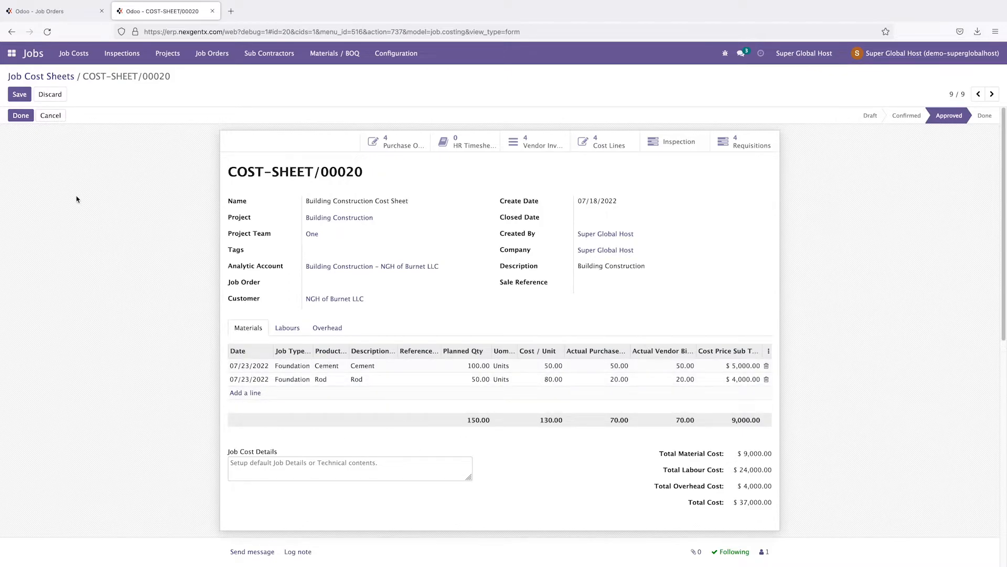
Step: Reset COST-SHEET/00020 from approved and add a newly created Painting tag
{"action": "left_click", "coordinate": [50, 115]}
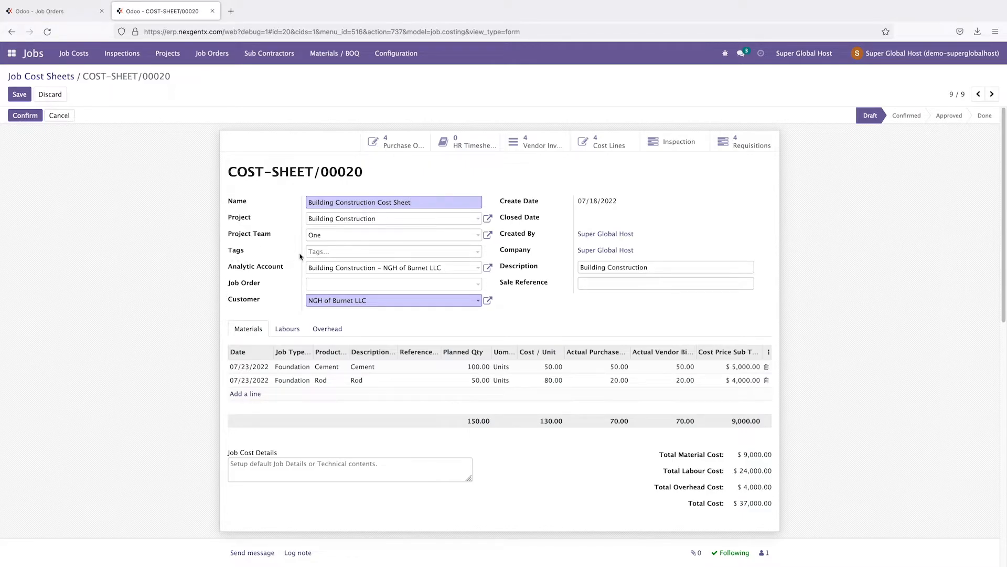
{"action": "left_click", "coordinate": [349, 256]}
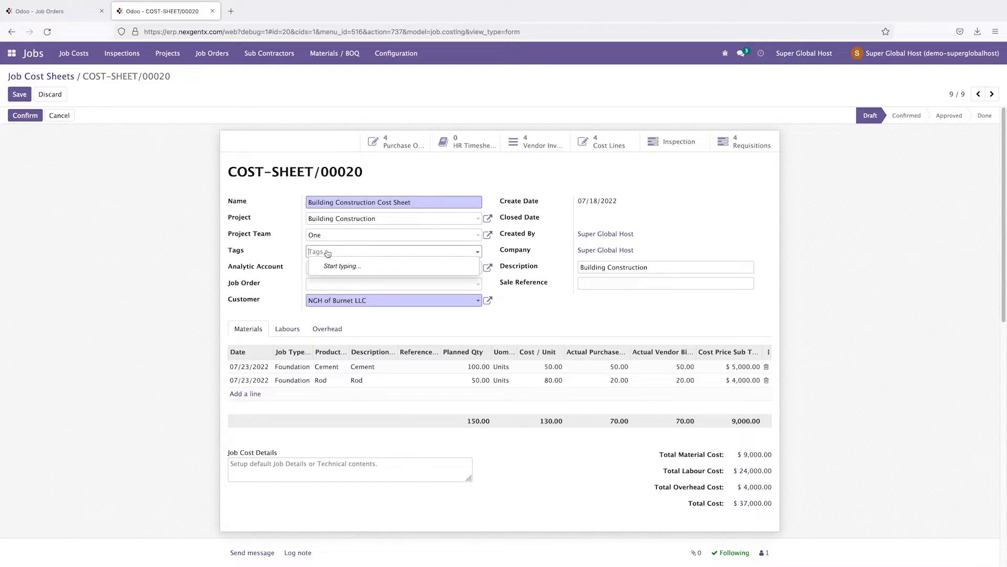
{"action": "left_click", "coordinate": [327, 254]}
{"action": "type", "text": "E"}
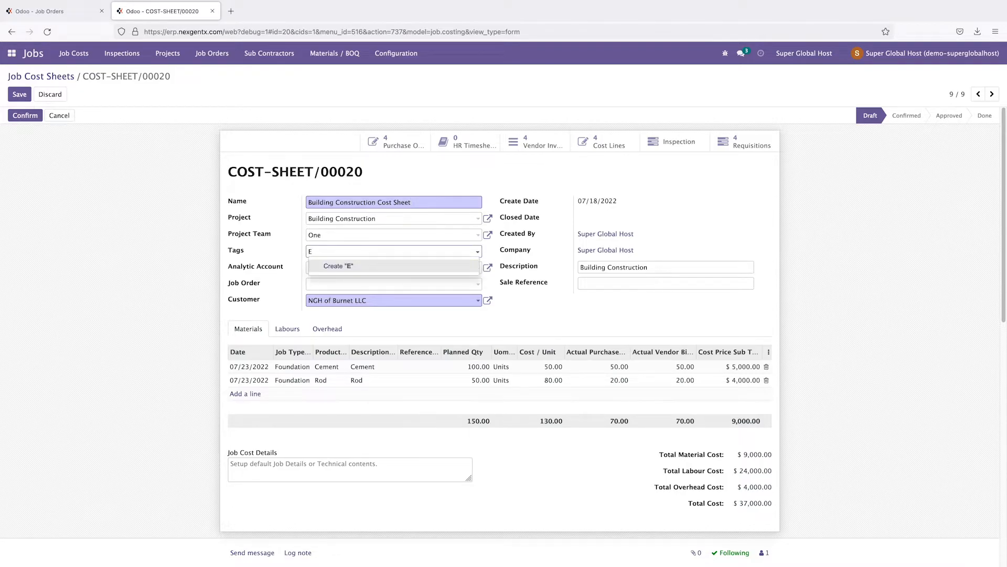
{"action": "type", "text": "ng"}
{"action": "key", "text": "BackSpace"}
{"action": "key", "text": "BackSpace"}
{"action": "key", "text": "BackSpace"}
{"action": "type", "text": "Pa"}
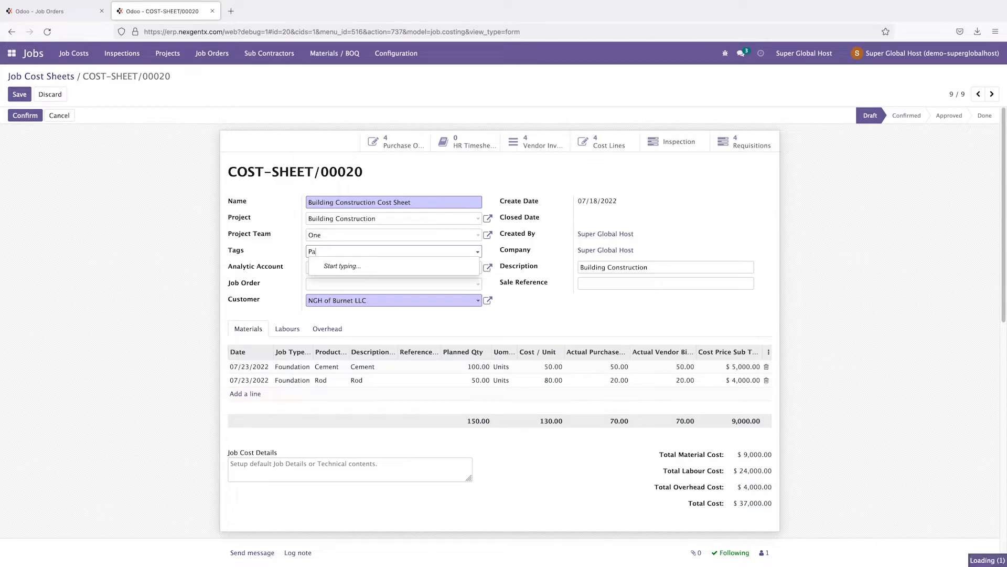
{"action": "type", "text": "inting"}
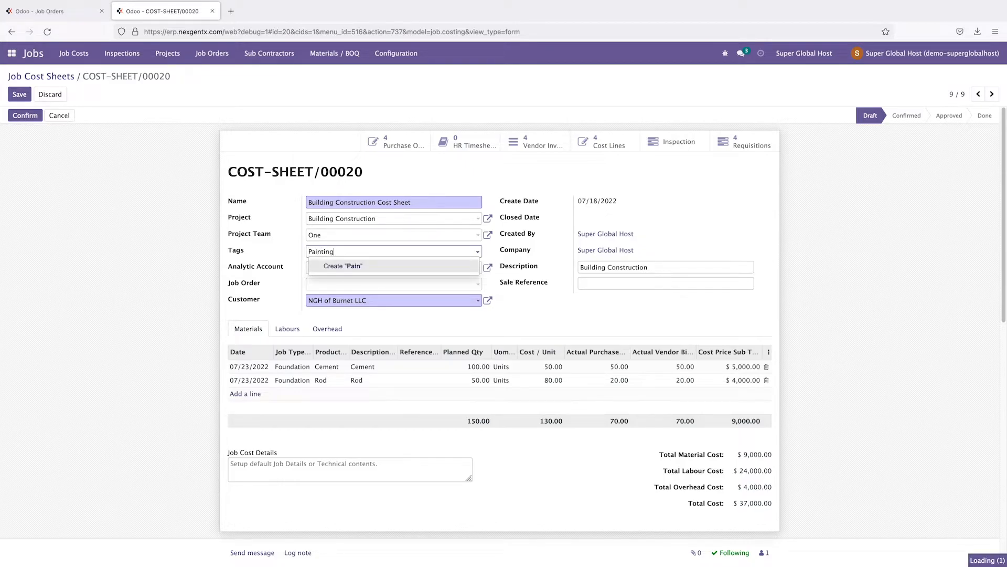
{"action": "left_click", "coordinate": [342, 267]}
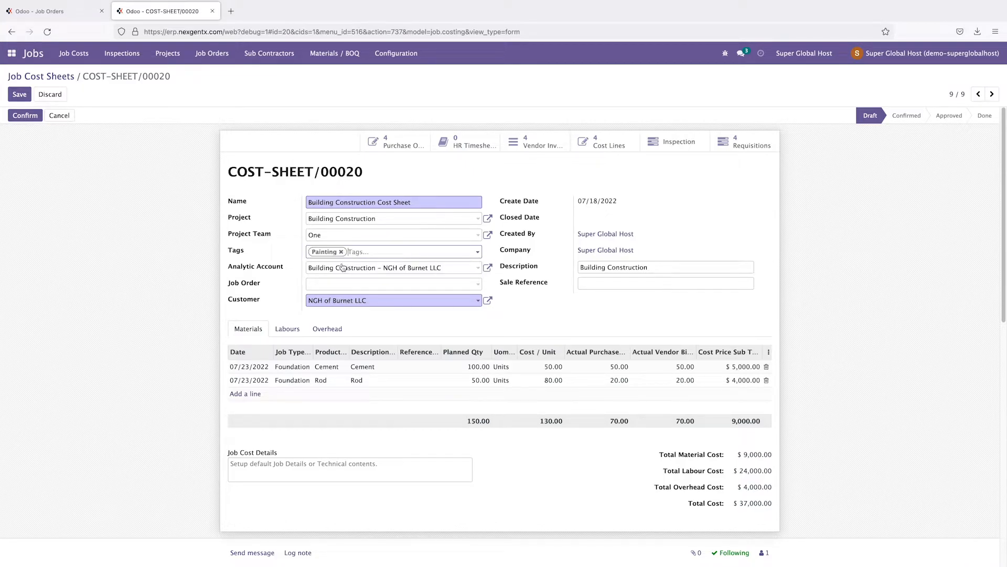
Step: Browse the configuration menu, then bring up the Job Order field's suggestions
{"action": "left_click", "coordinate": [396, 53]}
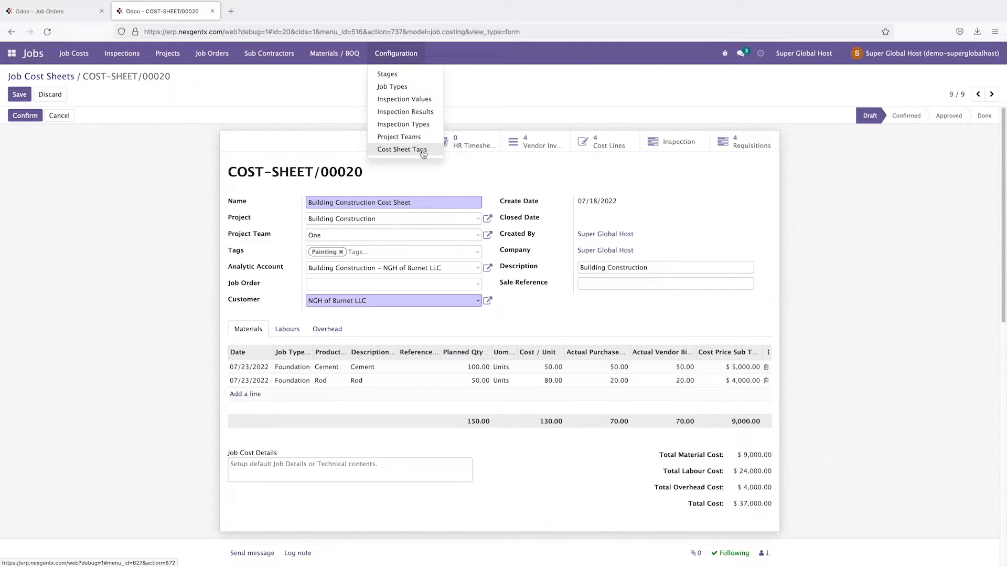
{"action": "left_click", "coordinate": [49, 310]}
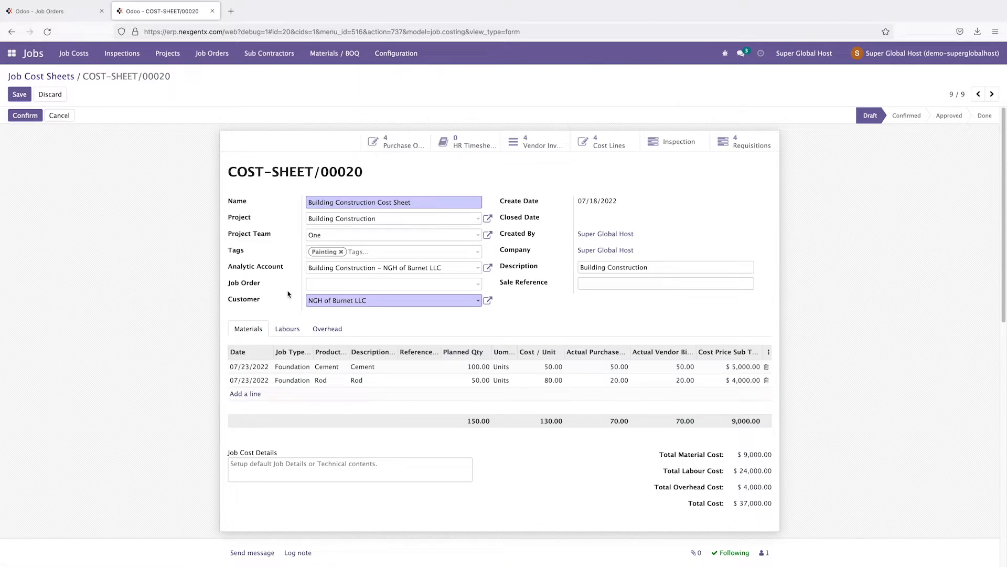
{"action": "left_click", "coordinate": [353, 284]}
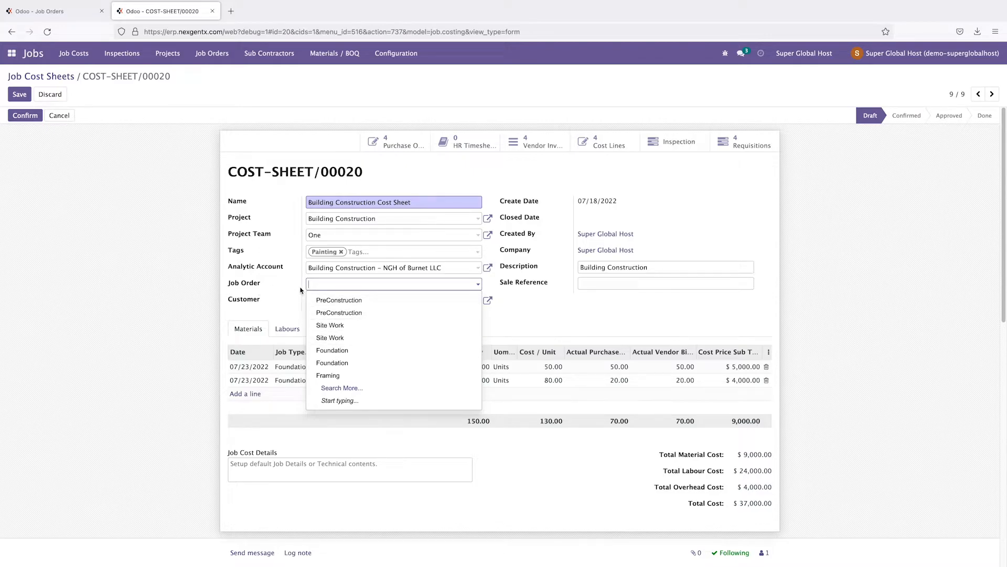
{"action": "left_click", "coordinate": [340, 389]}
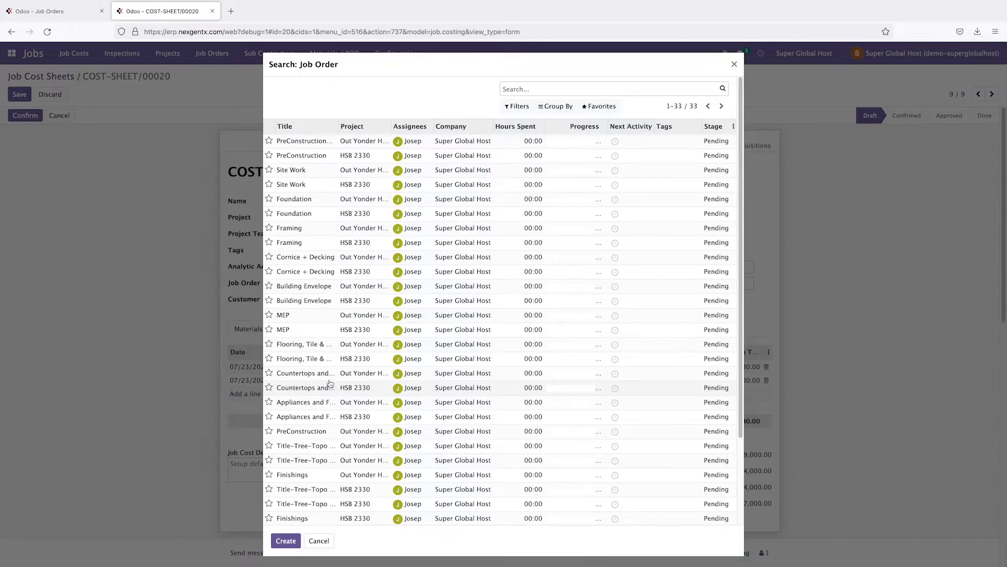
{"action": "scroll", "coordinate": [333, 383], "scroll_direction": "down", "scroll_amount": 3}
{"action": "scroll", "coordinate": [332, 380], "scroll_direction": "up", "scroll_amount": 3}
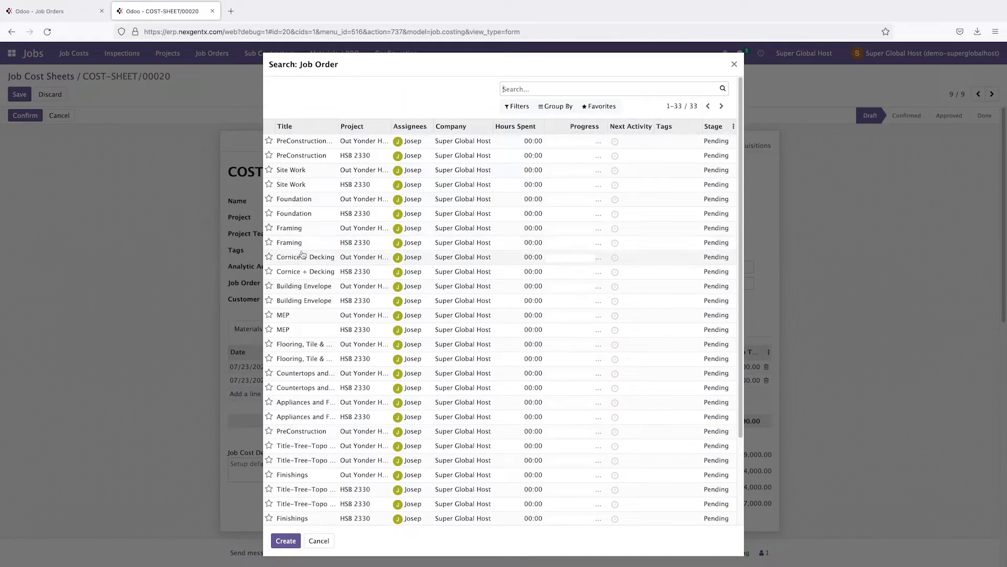
{"action": "scroll", "coordinate": [310, 288], "scroll_direction": "down", "scroll_amount": 3}
{"action": "scroll", "coordinate": [310, 288], "scroll_direction": "up", "scroll_amount": 3}
{"action": "scroll", "coordinate": [310, 288], "scroll_direction": "down", "scroll_amount": 2}
{"action": "scroll", "coordinate": [311, 288], "scroll_direction": "up", "scroll_amount": 2}
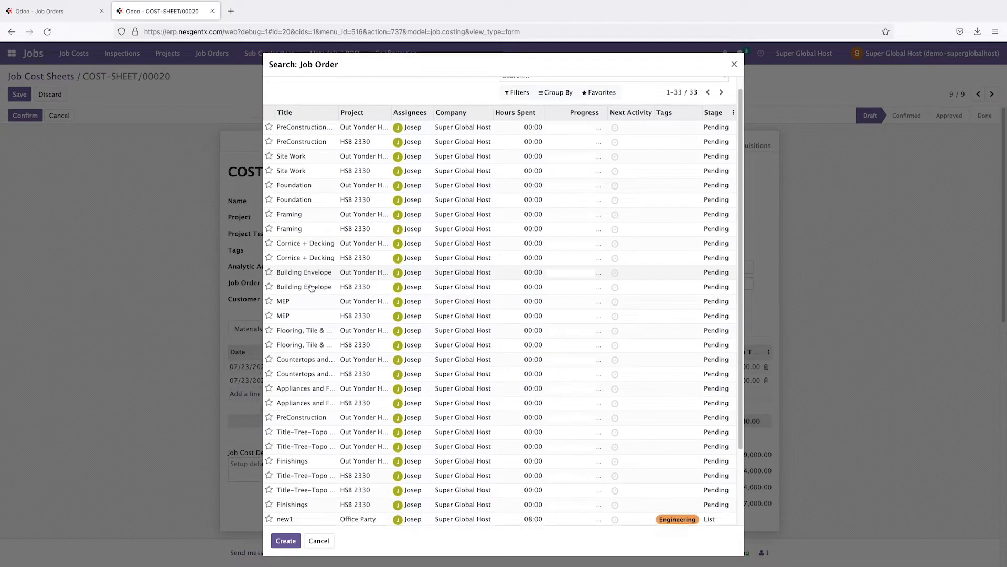
{"action": "scroll", "coordinate": [311, 288], "scroll_direction": "down", "scroll_amount": 4}
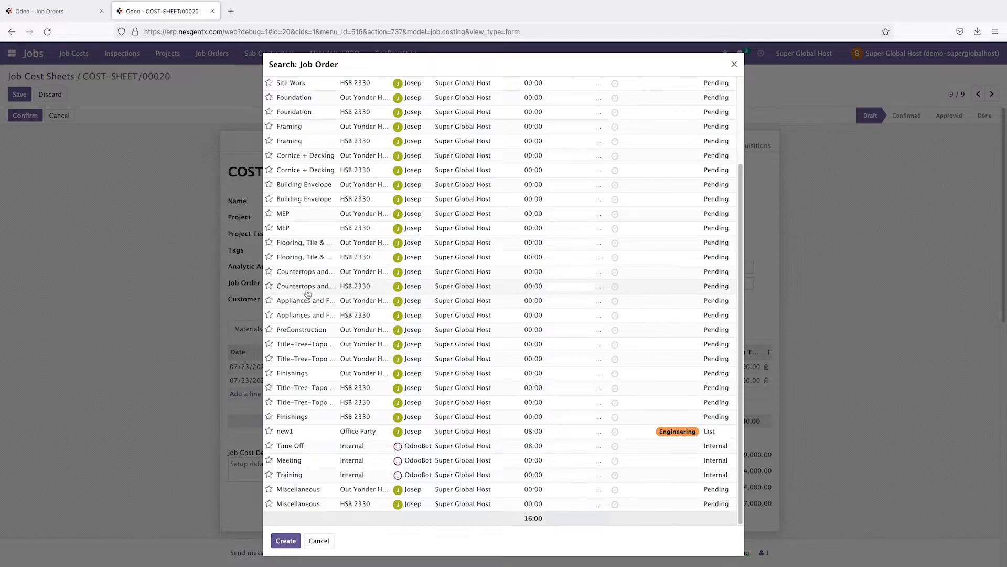
{"action": "scroll", "coordinate": [308, 293], "scroll_direction": "up", "scroll_amount": 4}
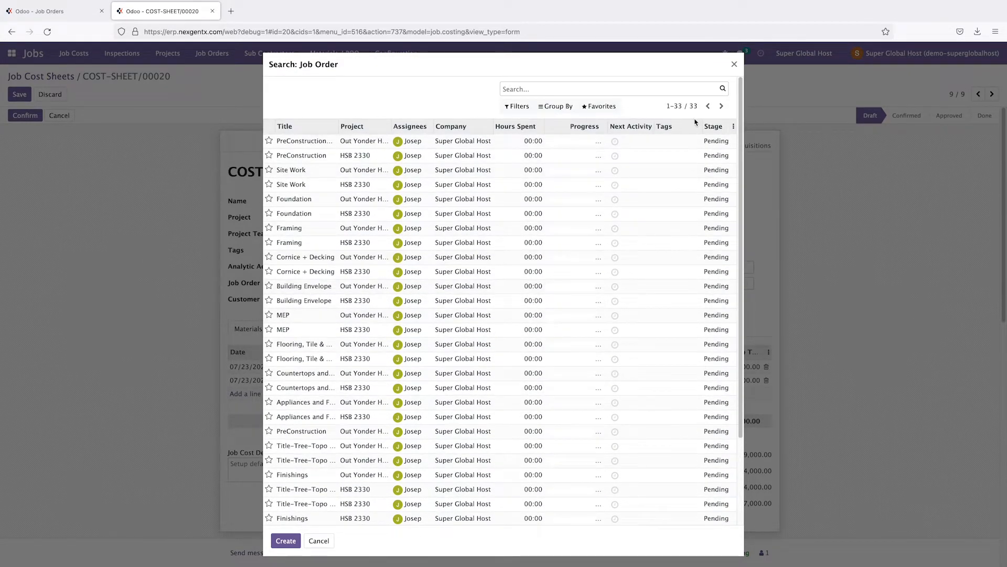
{"action": "left_click", "coordinate": [734, 64]}
{"action": "left_click", "coordinate": [322, 283]}
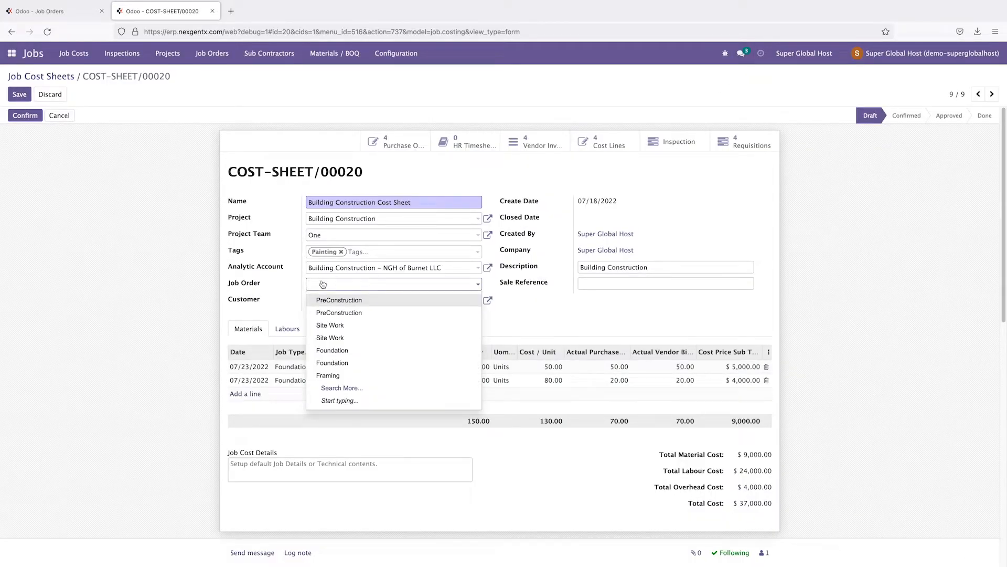
Step: Create job order 'Painting Buiding Wall' for Building Construction with deadline 09/23/2022
{"action": "type", "text": "P"}
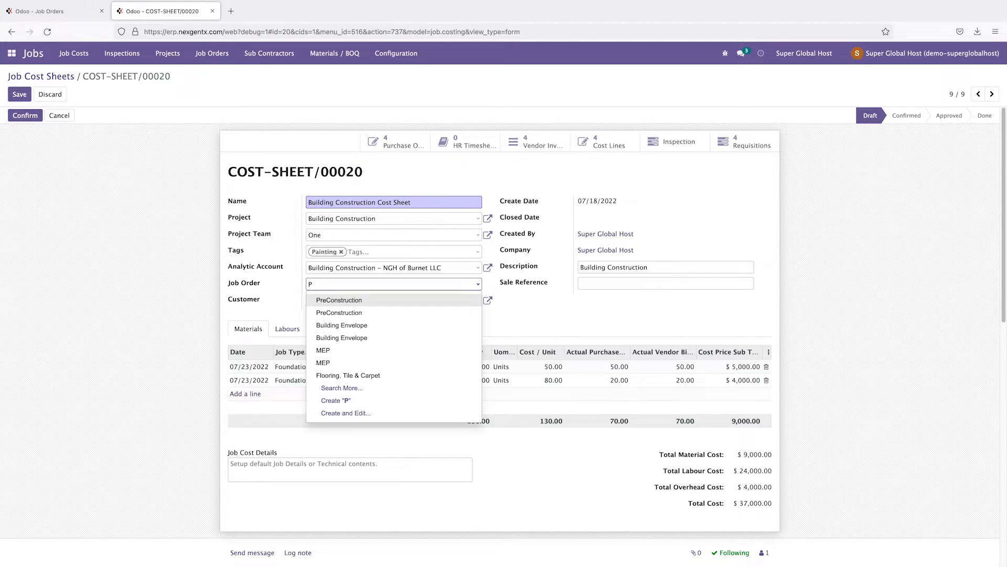
{"action": "type", "text": "aintin"}
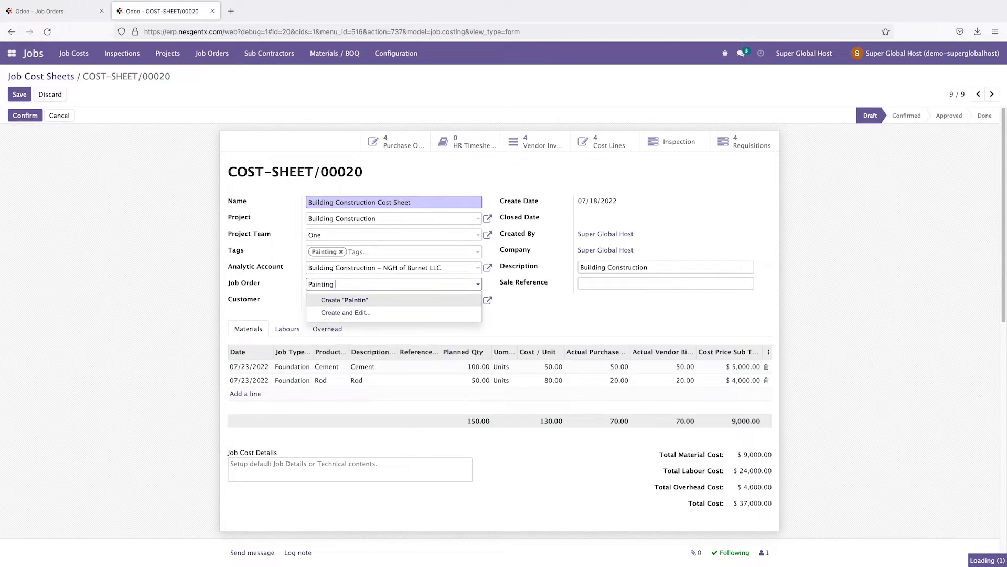
{"action": "type", "text": "g Buiding Wall"}
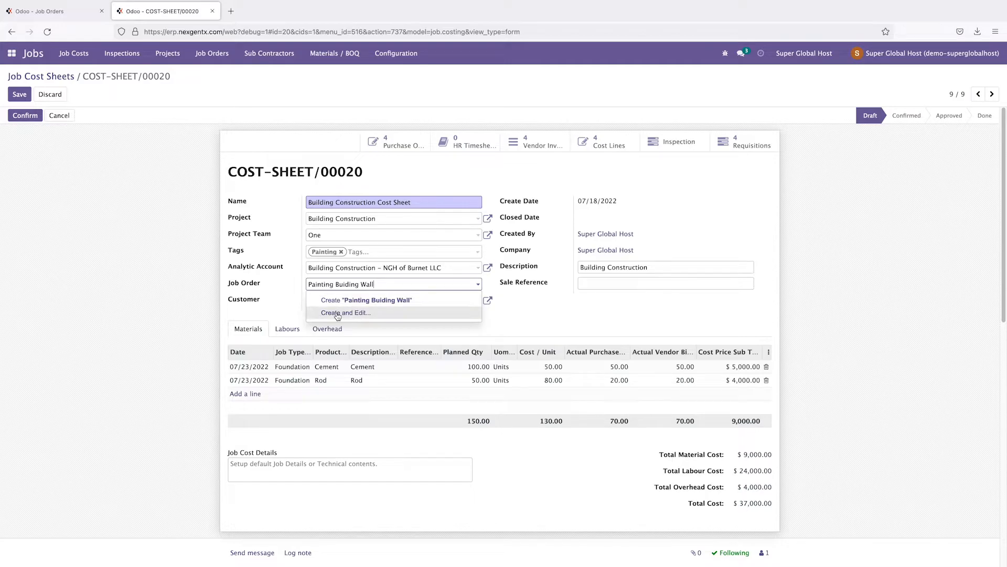
{"action": "left_click", "coordinate": [338, 313]}
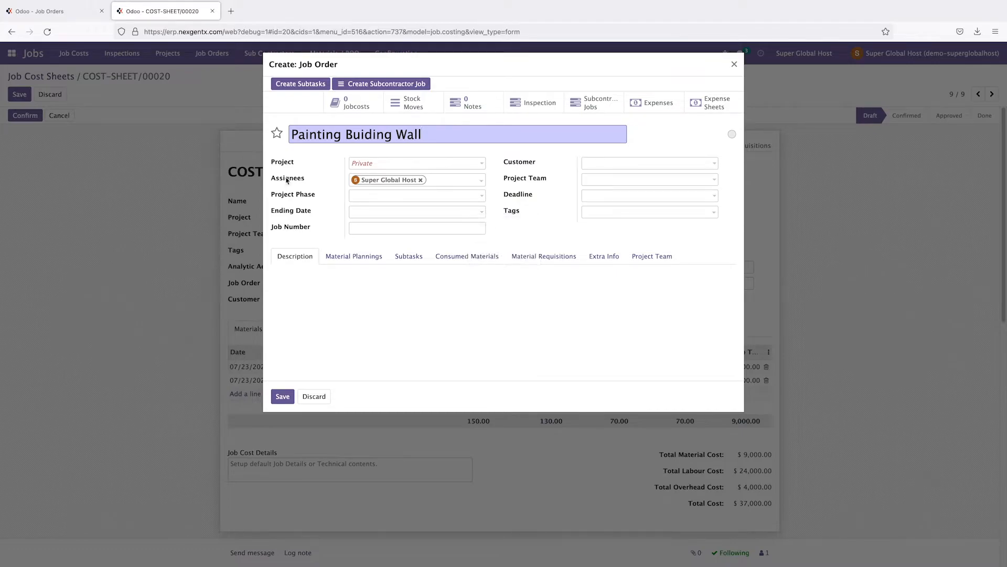
{"action": "left_click", "coordinate": [373, 163]}
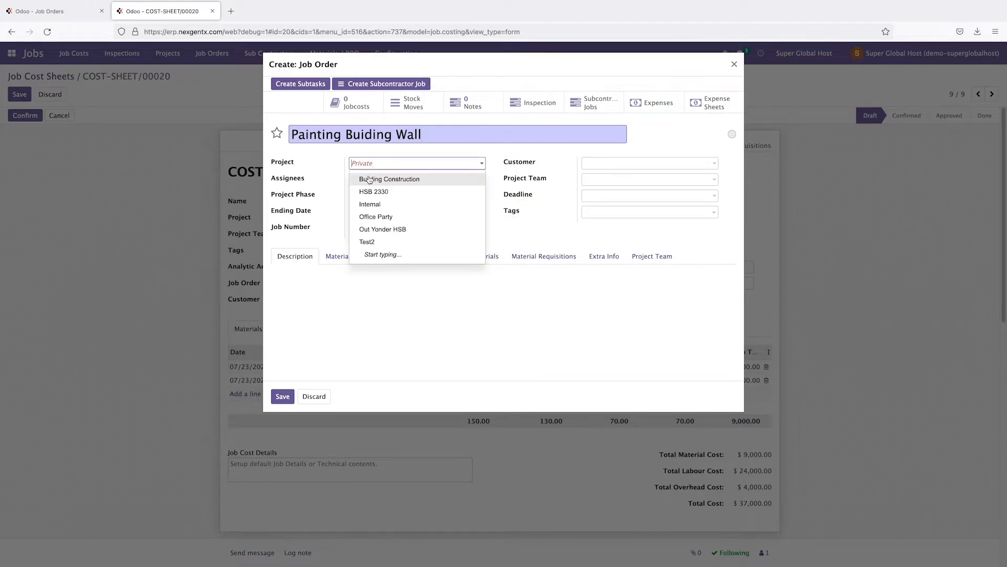
{"action": "left_click", "coordinate": [373, 179]}
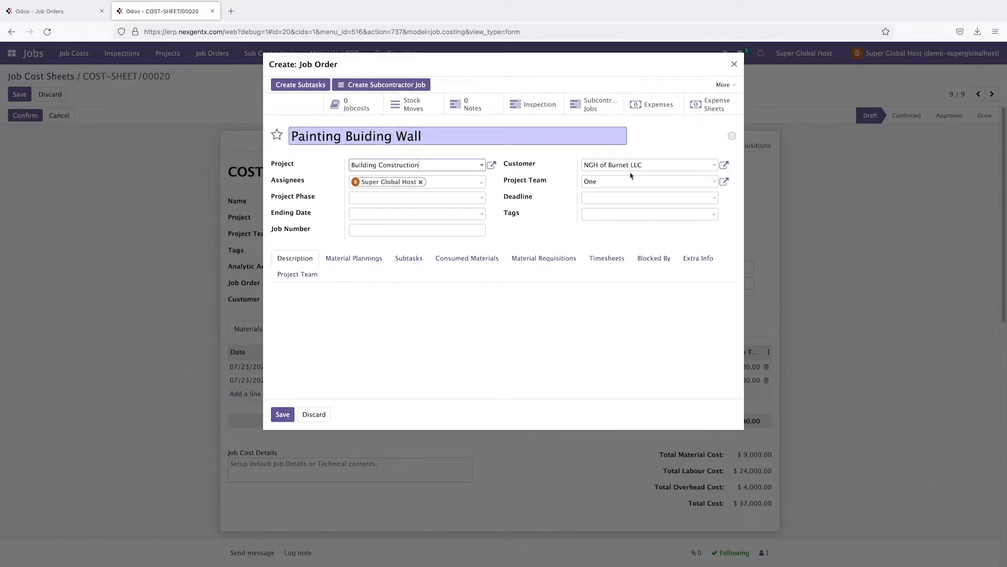
{"action": "left_click", "coordinate": [634, 200]}
{"action": "left_click", "coordinate": [703, 215]}
{"action": "left_click", "coordinate": [703, 215]}
{"action": "left_click", "coordinate": [686, 303]}
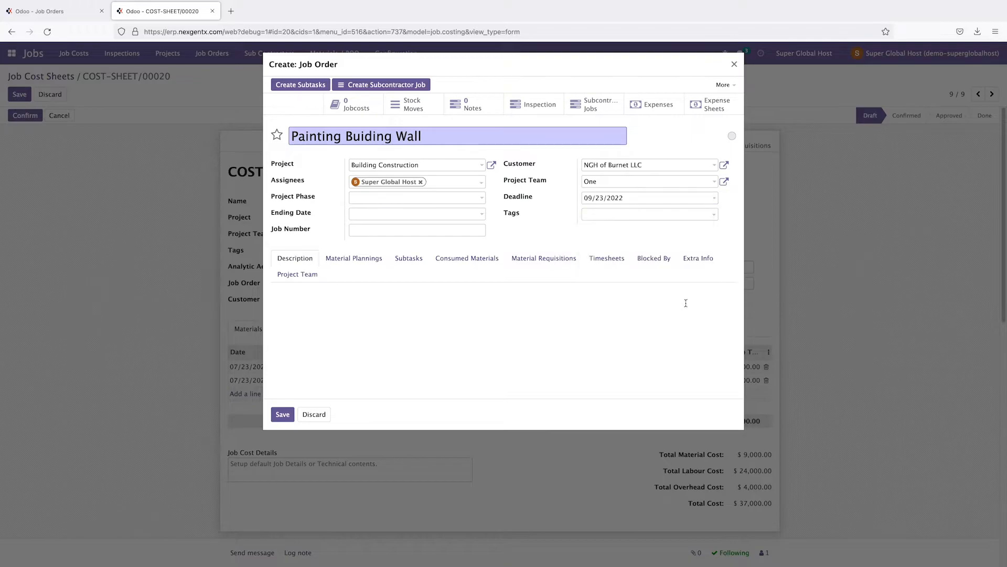
Step: Tag the job order Engineering and set its project phase to 4th Phase
{"action": "left_click", "coordinate": [610, 219]}
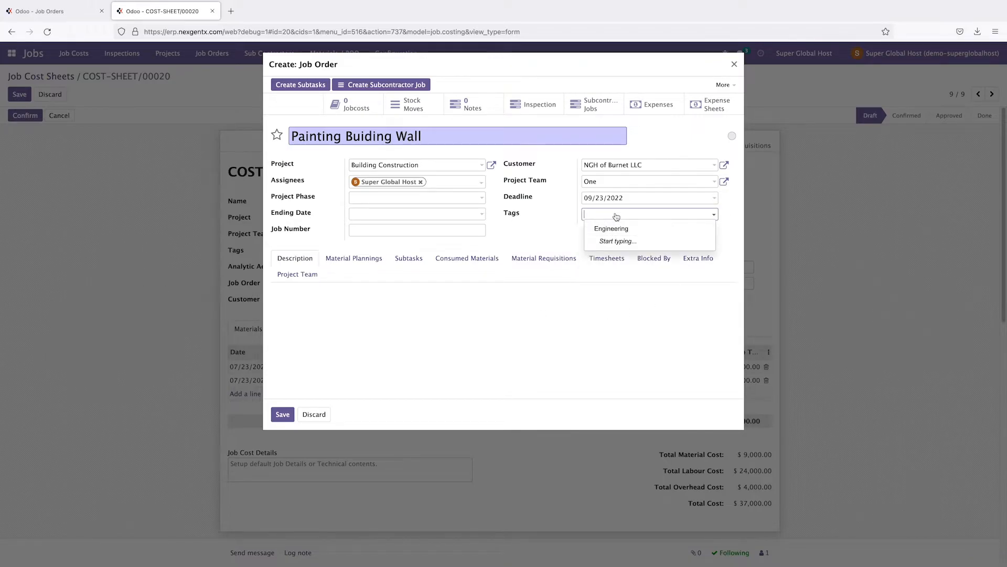
{"action": "type", "text": "pai"}
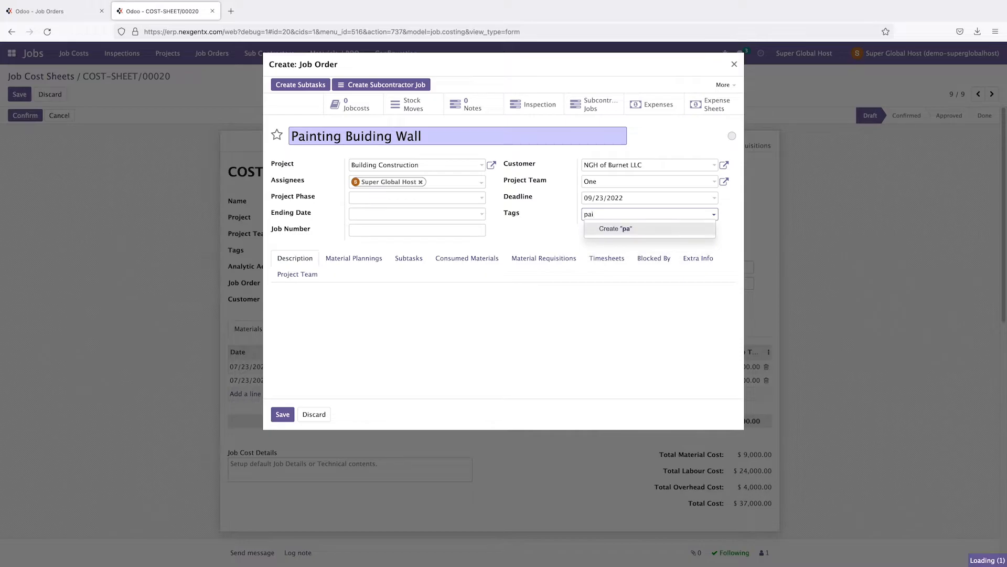
{"action": "key", "text": "BackSpace"}
{"action": "key", "text": "BackSpace"}
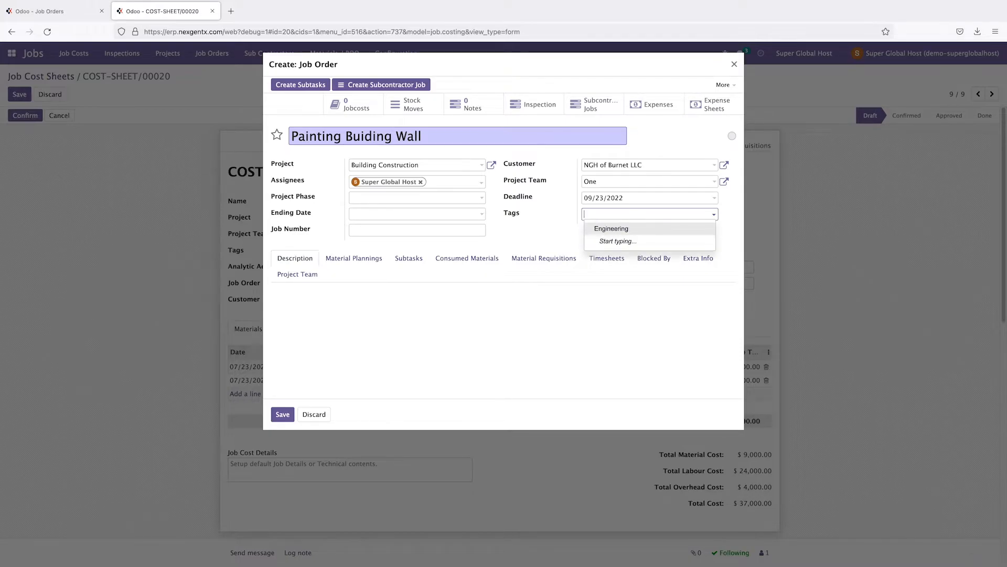
{"action": "left_click", "coordinate": [589, 231]}
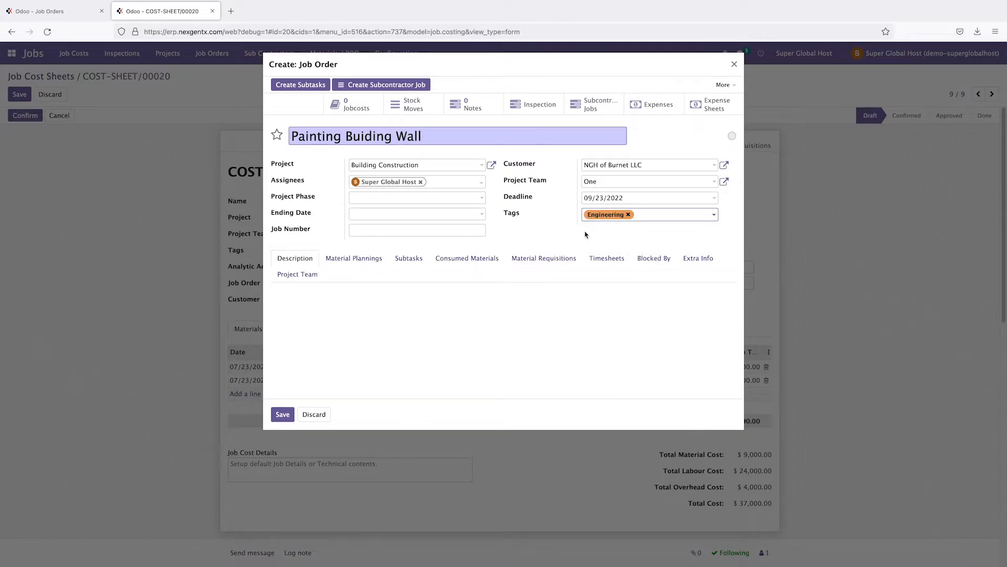
{"action": "left_click", "coordinate": [426, 198]}
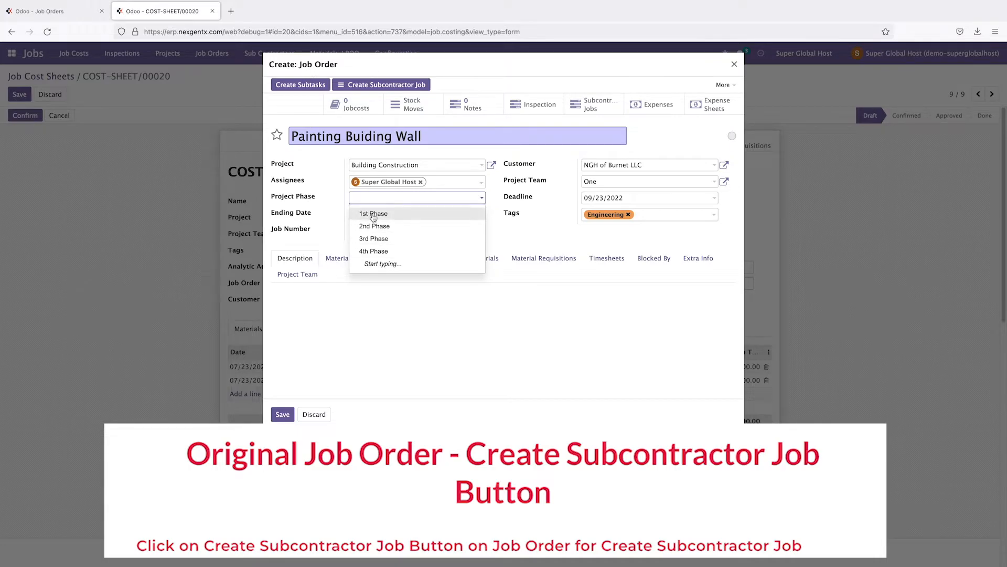
{"action": "left_click", "coordinate": [375, 251]}
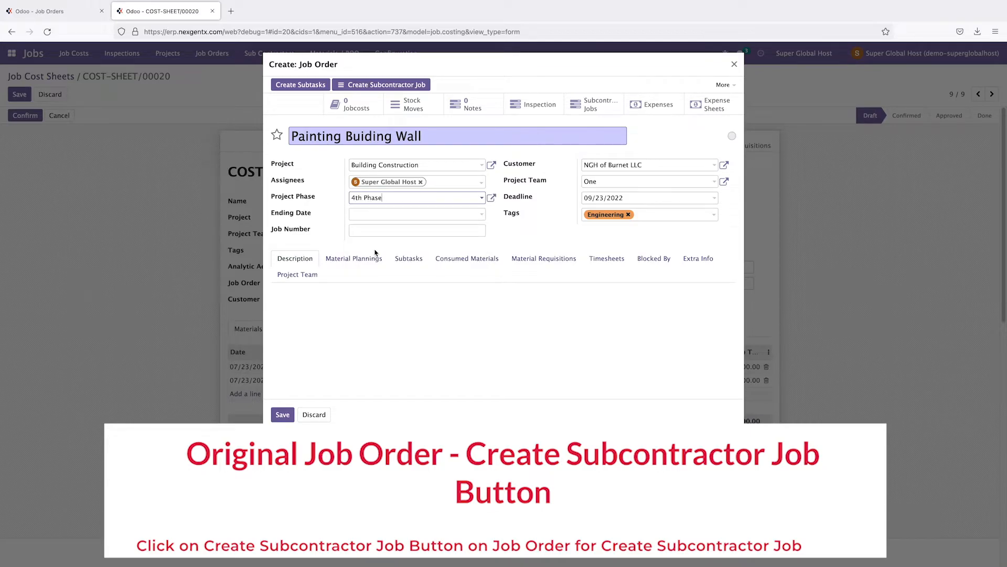
Step: Leave the ending date empty, enter job number 4, and save the job order
{"action": "left_click", "coordinate": [372, 216]}
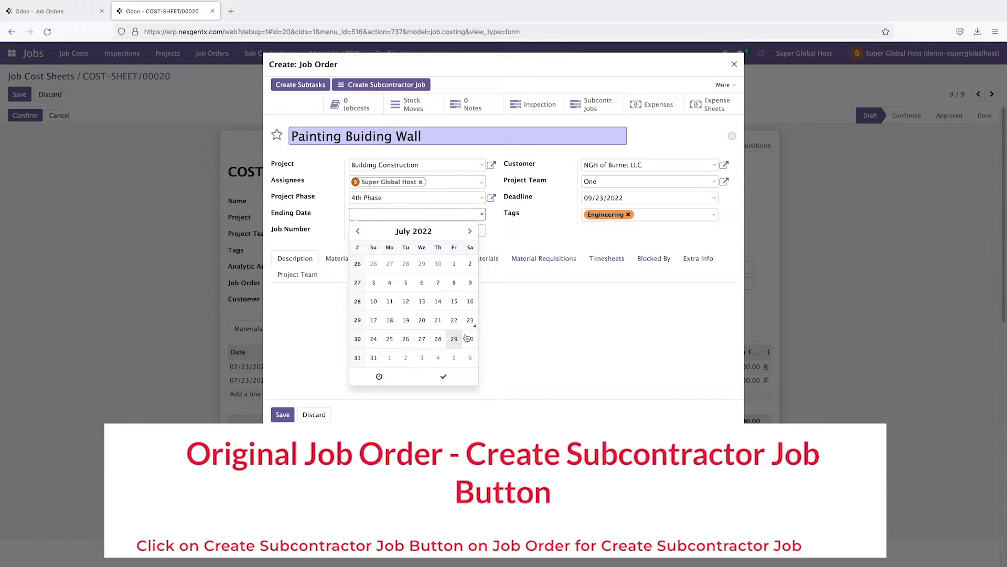
{"action": "left_click", "coordinate": [470, 231]}
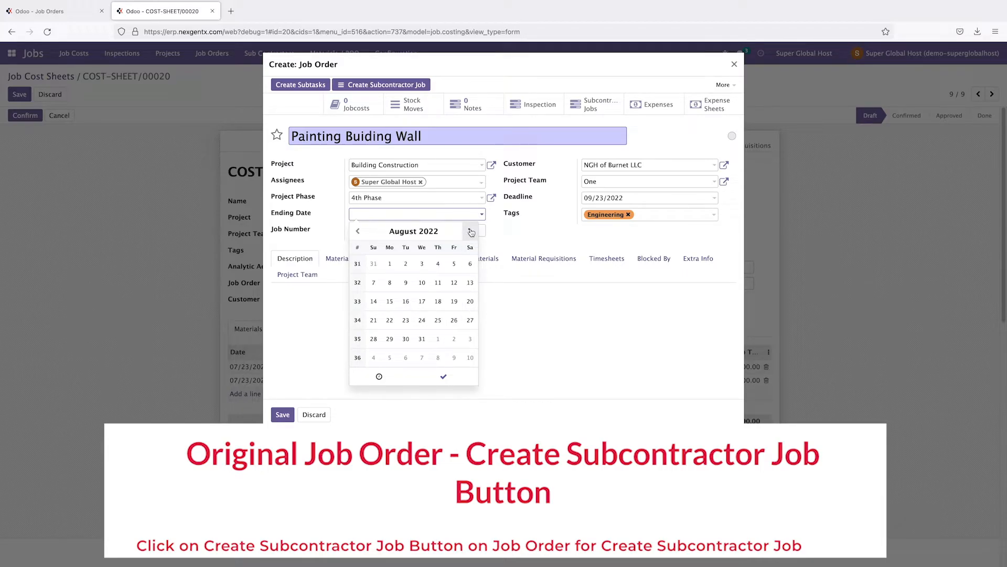
{"action": "left_click", "coordinate": [422, 338]}
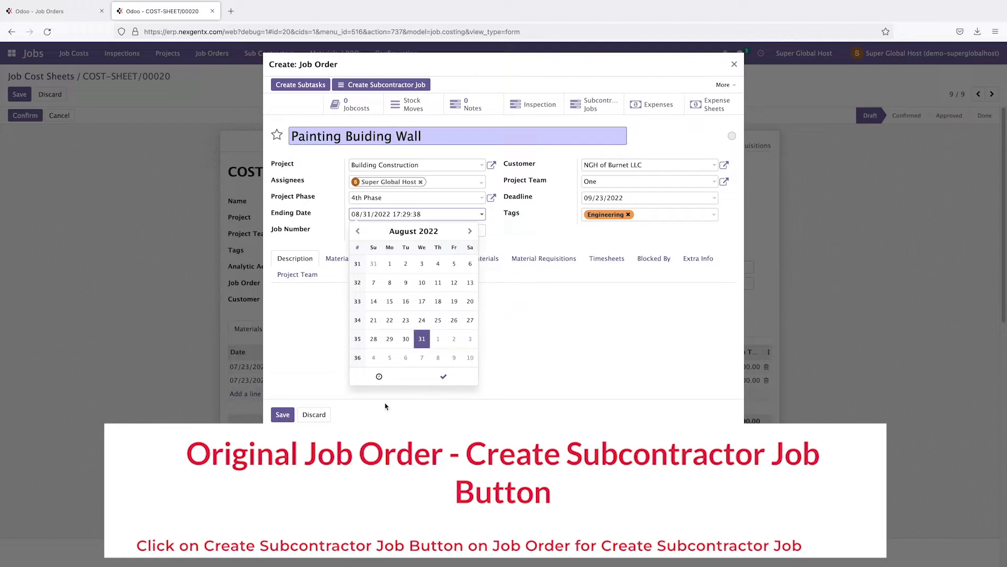
{"action": "left_click", "coordinate": [436, 221]}
{"action": "double_click", "coordinate": [435, 220]}
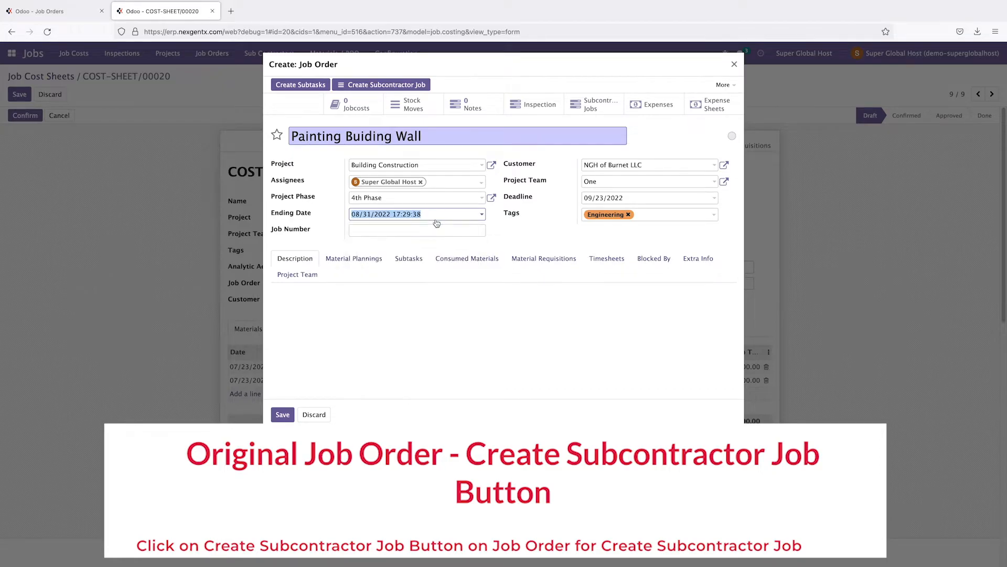
{"action": "key", "text": "BackSpace"}
{"action": "left_click", "coordinate": [357, 228]}
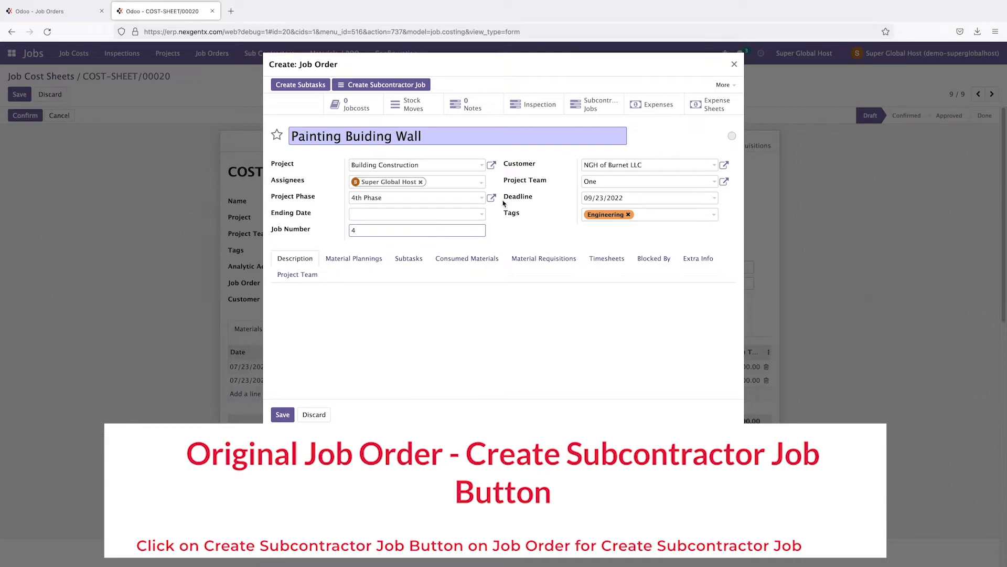
{"action": "left_click", "coordinate": [282, 414]}
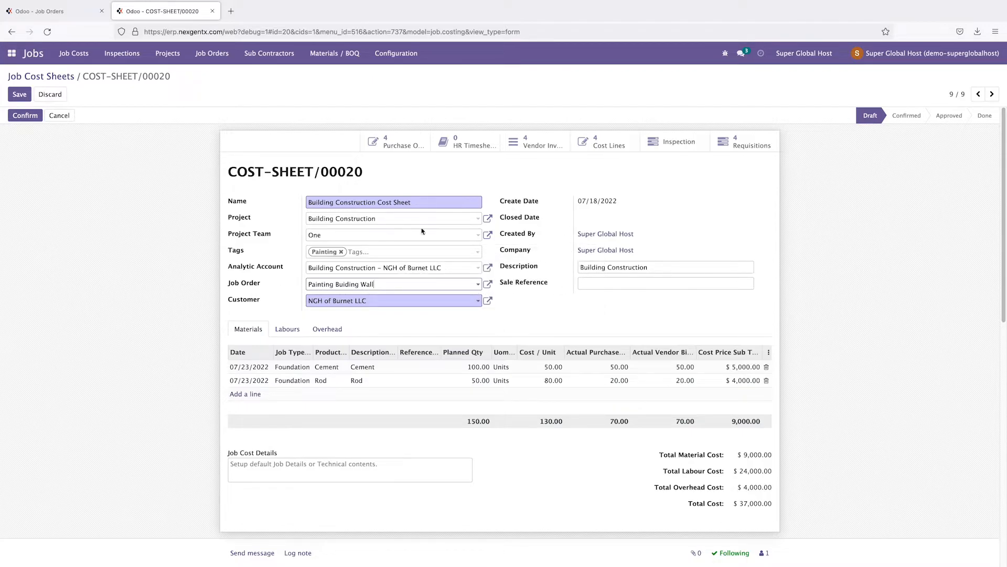
Step: Save, confirm and approve COST-SHEET/00020, then go to the Job Orders board
{"action": "left_click", "coordinate": [21, 95]}
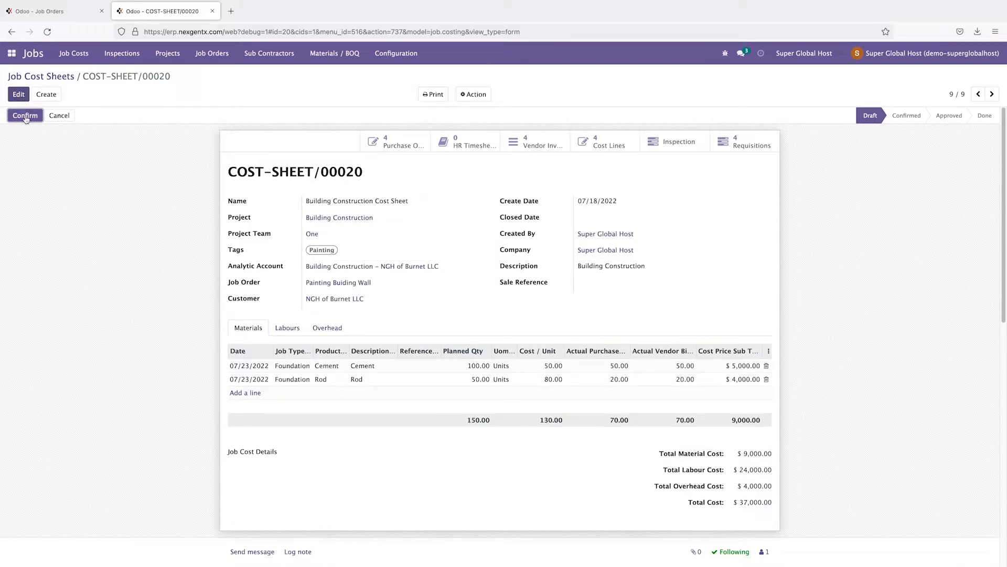
{"action": "left_click", "coordinate": [25, 116]}
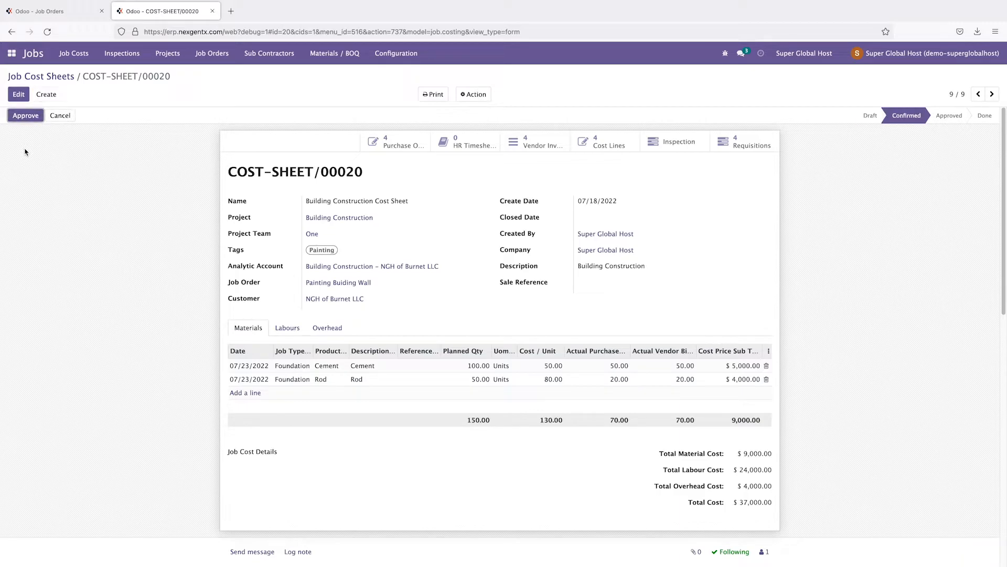
{"action": "left_click", "coordinate": [26, 116]}
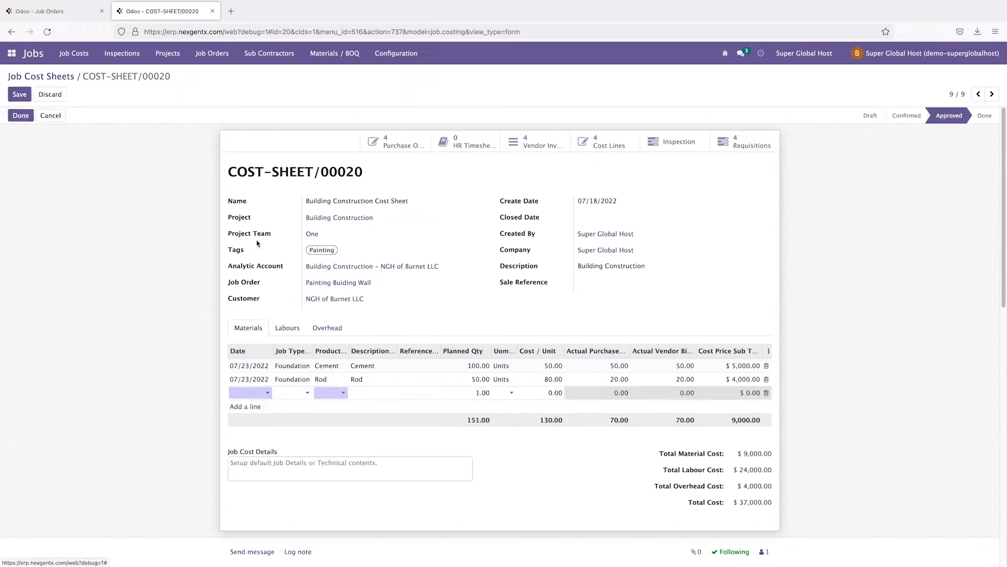
{"action": "left_click", "coordinate": [212, 53]}
{"action": "left_click", "coordinate": [219, 73]}
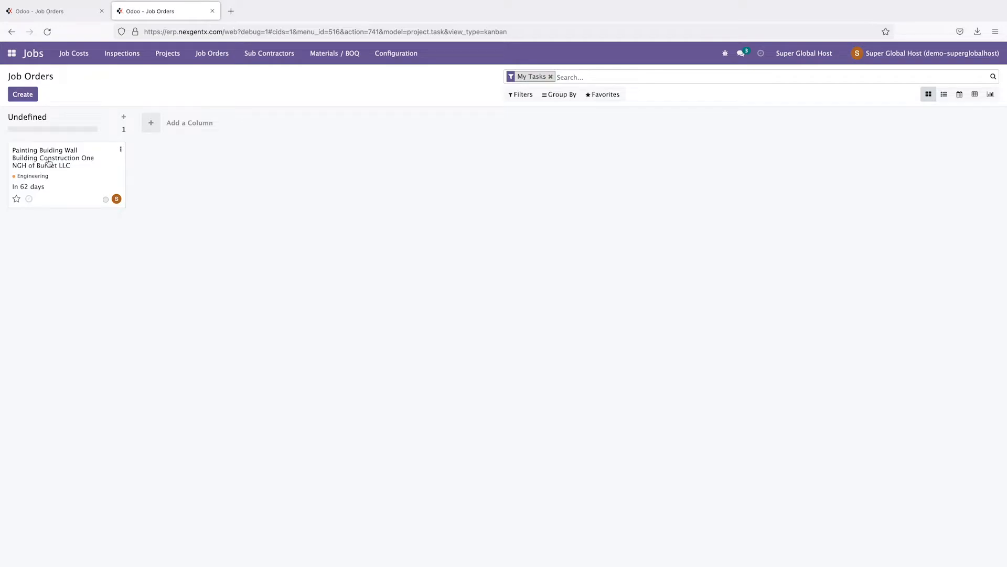
Step: Open the Painting Buiding Wall job order and launch Create Subcontractor Job
{"action": "left_click", "coordinate": [49, 162]}
{"action": "left_click_drag", "start_coordinate": [269, 172], "coordinate": [382, 172]}
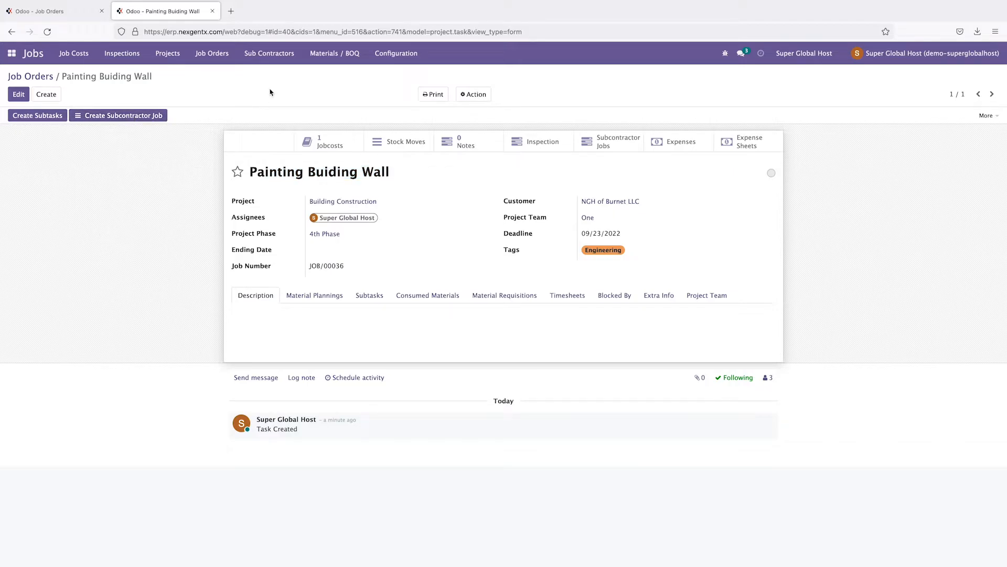
{"action": "left_click", "coordinate": [125, 116]}
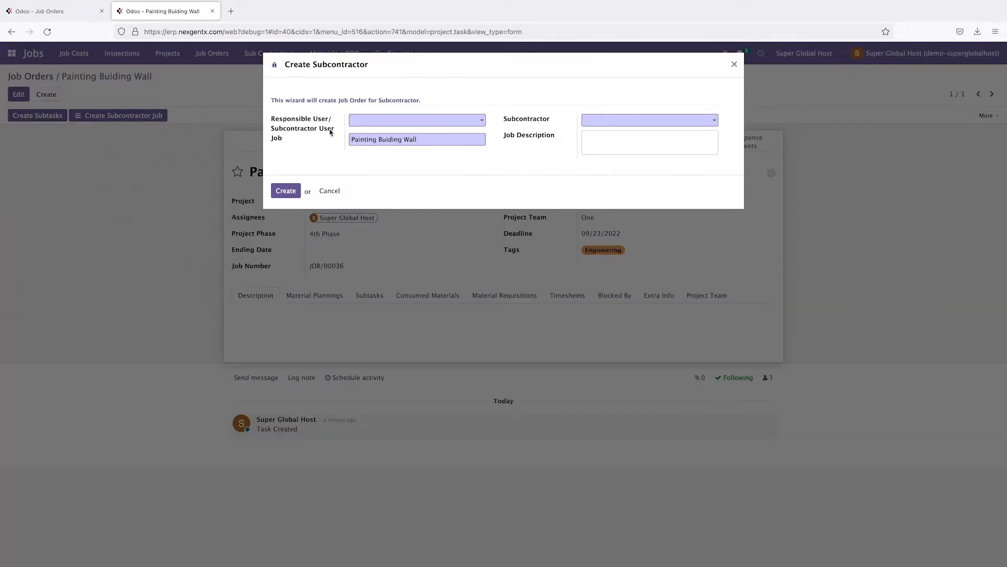
Step: Assign Test Sub Contractor as responsible user and subcontractor, describe 'Need to paint in the wall', and create
{"action": "left_click", "coordinate": [433, 121]}
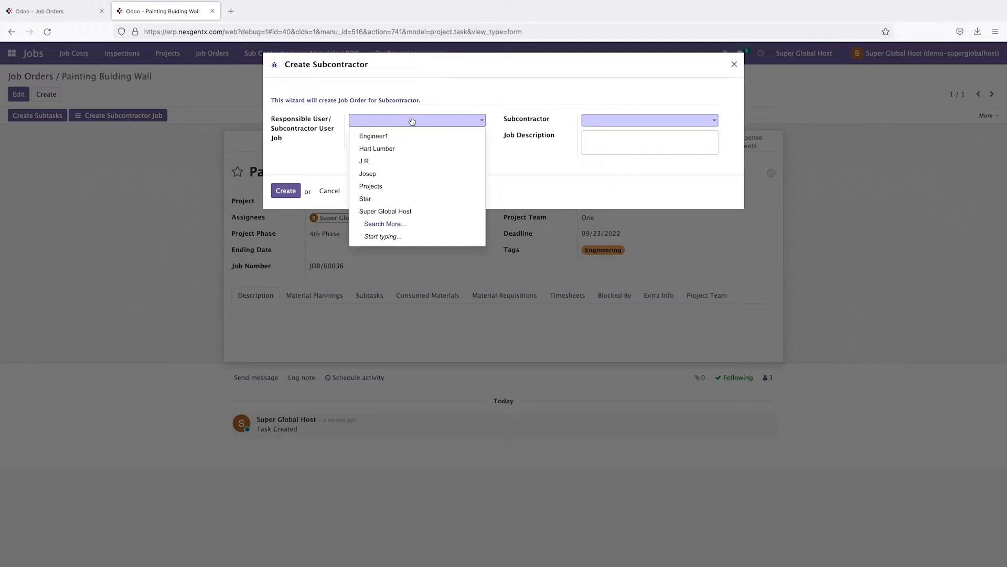
{"action": "type", "text": "su"}
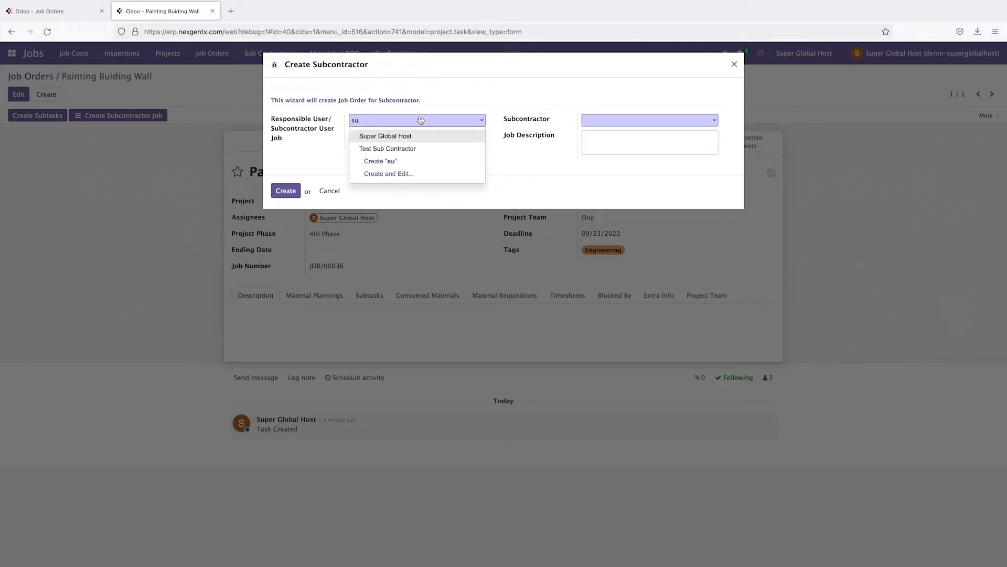
{"action": "left_click", "coordinate": [407, 150]}
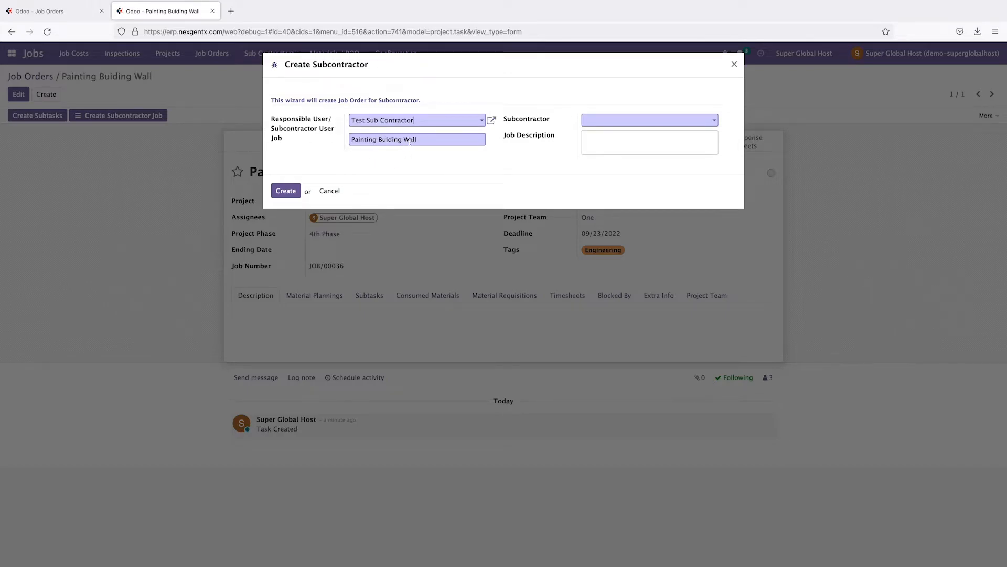
{"action": "left_click_drag", "start_coordinate": [423, 140], "coordinate": [345, 140]}
{"action": "left_click", "coordinate": [399, 159]}
{"action": "left_click", "coordinate": [635, 123]}
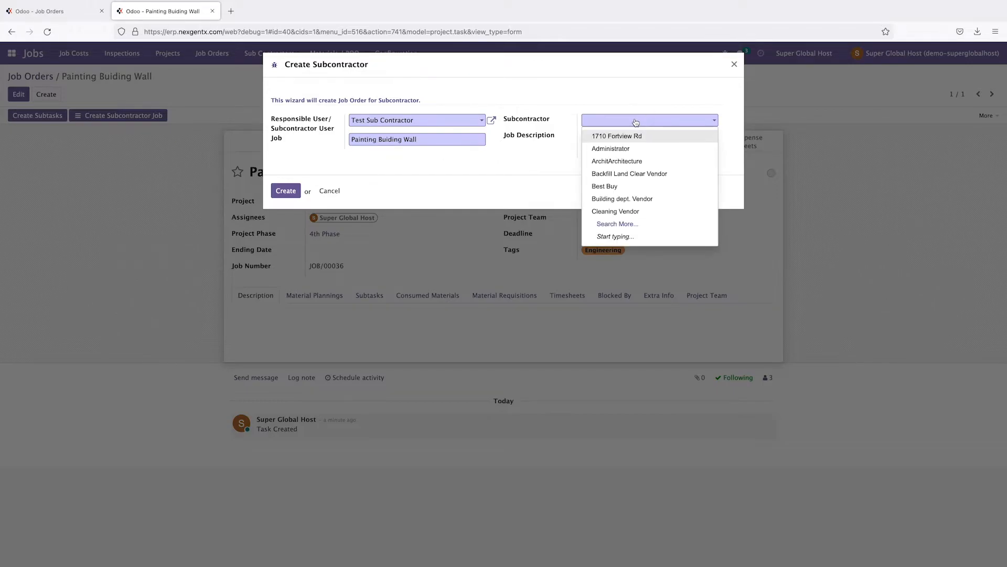
{"action": "type", "text": "su"}
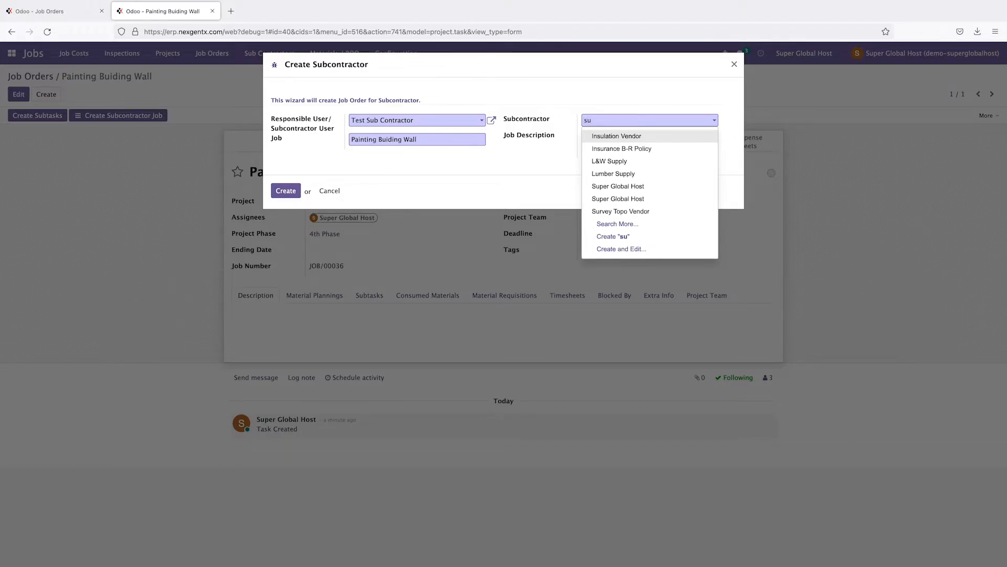
{"action": "type", "text": "b"}
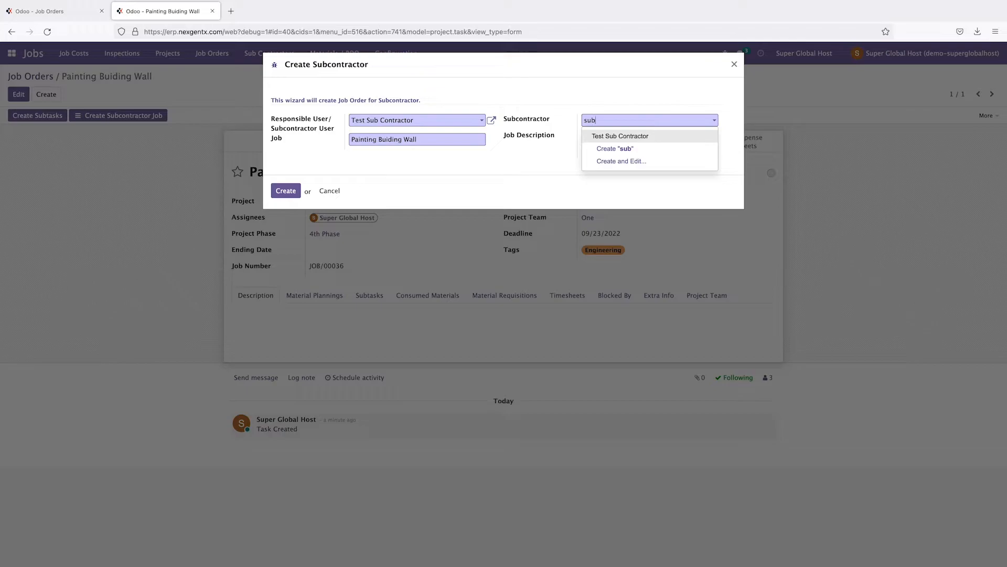
{"action": "left_click", "coordinate": [634, 137]}
{"action": "left_click", "coordinate": [609, 145]}
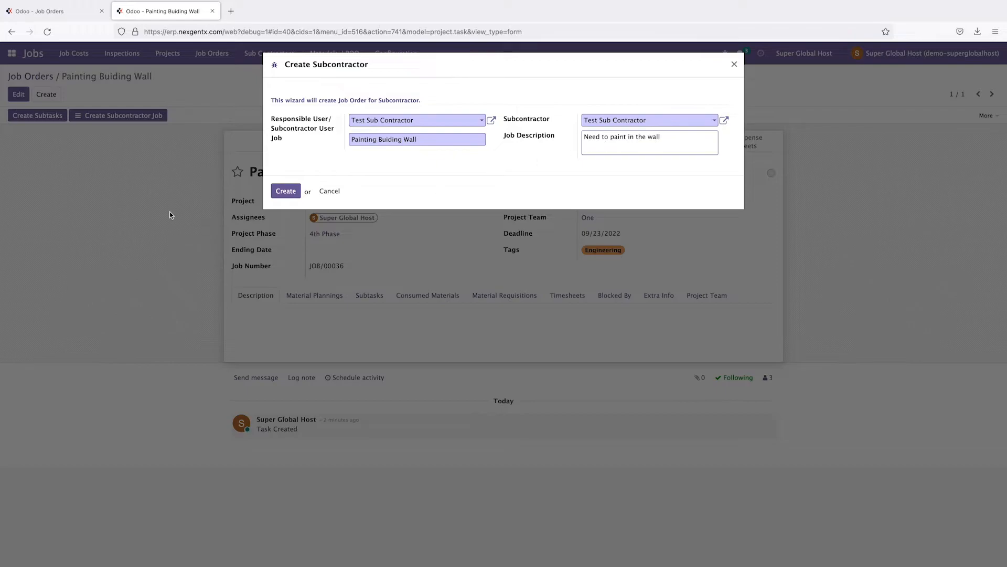
{"action": "left_click", "coordinate": [284, 192]}
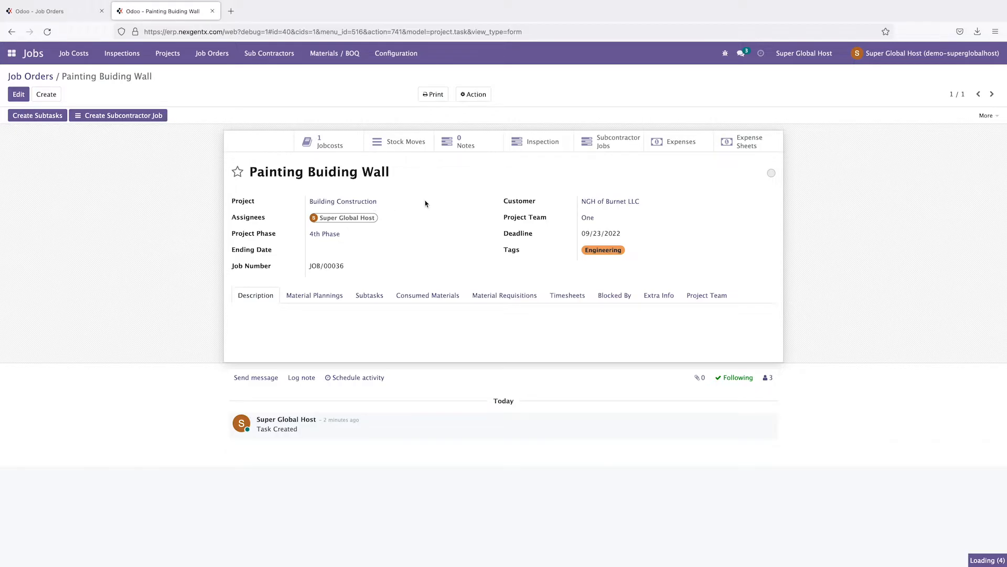
Step: Search subcontractors for 'sub' and open Test Sub Contractor's record for editing
{"action": "left_click", "coordinate": [268, 61]}
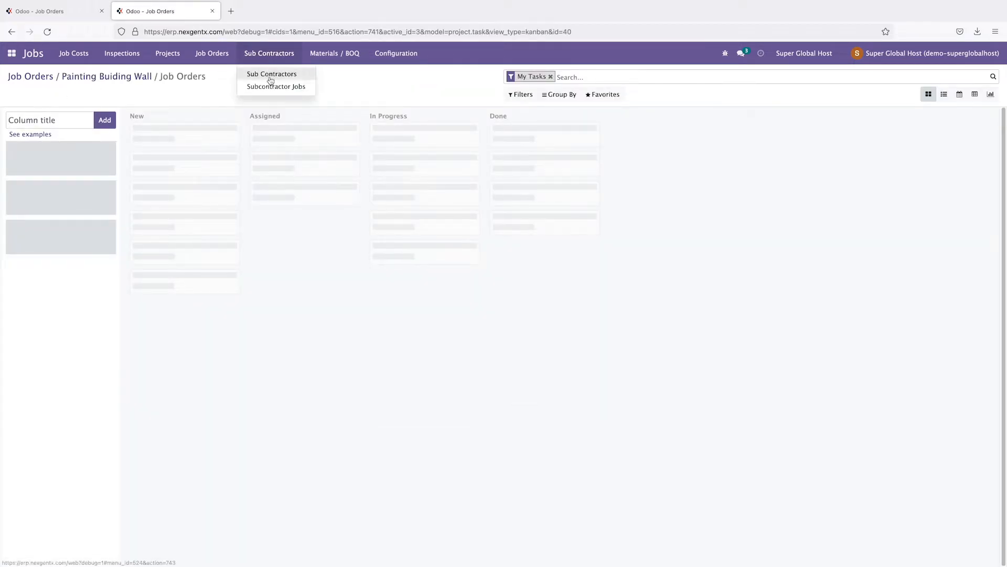
{"action": "left_click", "coordinate": [271, 74]}
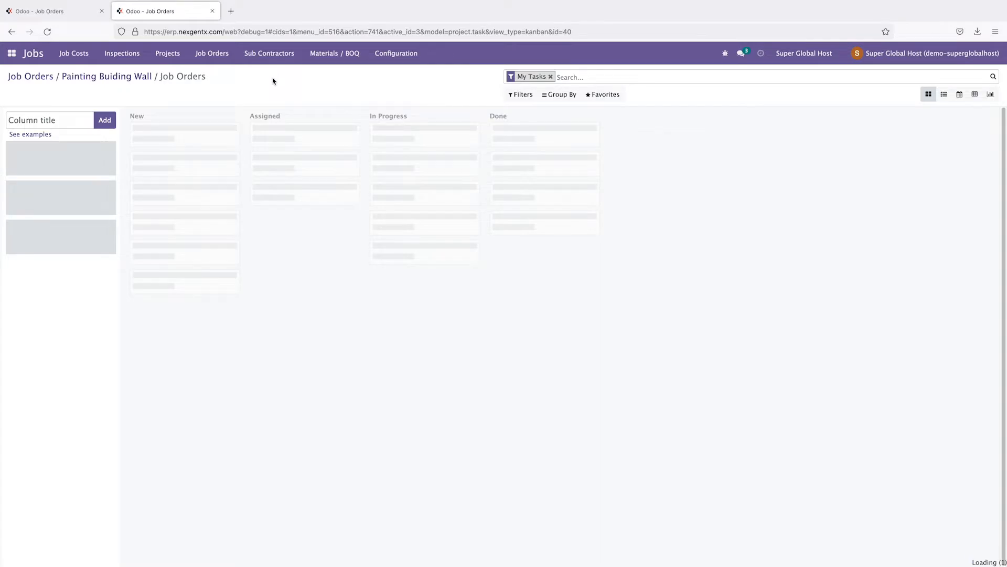
{"action": "key", "text": "BackSpace"}
{"action": "type", "text": "sub"}
{"action": "key", "text": "Return"}
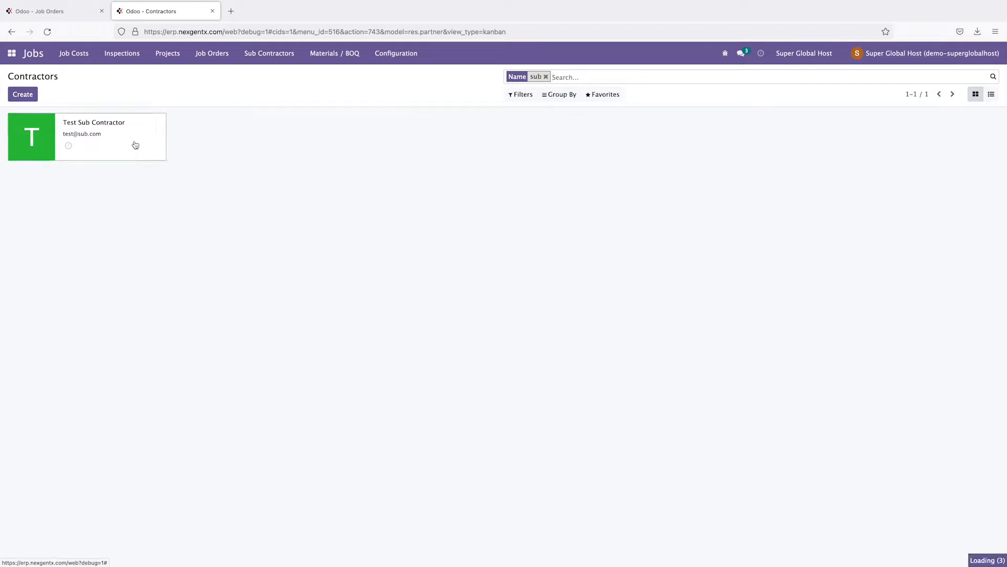
{"action": "left_click", "coordinate": [88, 140]}
{"action": "left_click", "coordinate": [21, 95]}
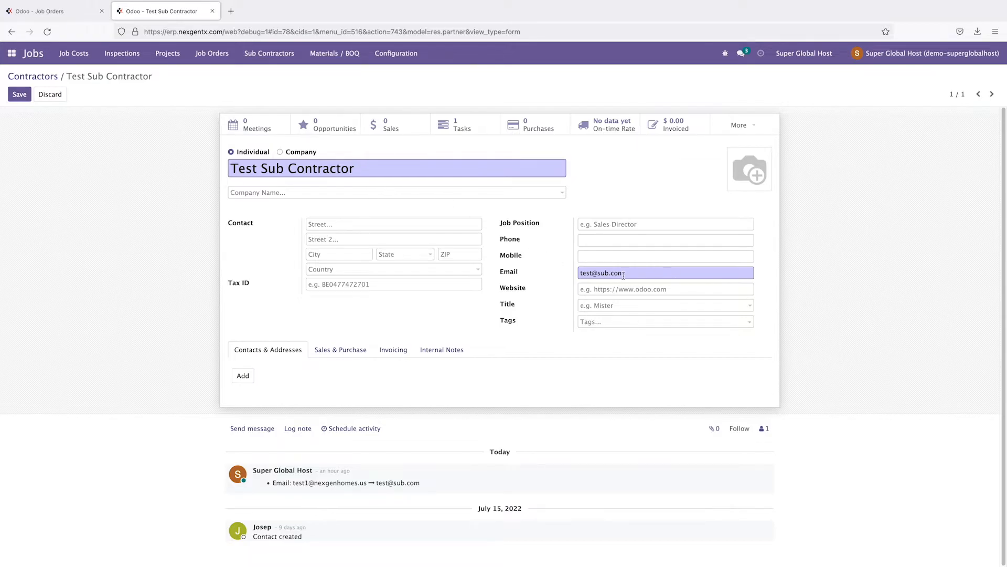
Step: Show the contractor's tasks and open the Painting Buiding Wall task
{"action": "left_click_drag", "start_coordinate": [632, 272], "coordinate": [566, 273]}
{"action": "left_click", "coordinate": [651, 273]}
{"action": "left_click_drag", "start_coordinate": [628, 274], "coordinate": [446, 235]}
{"action": "left_click", "coordinate": [462, 131]}
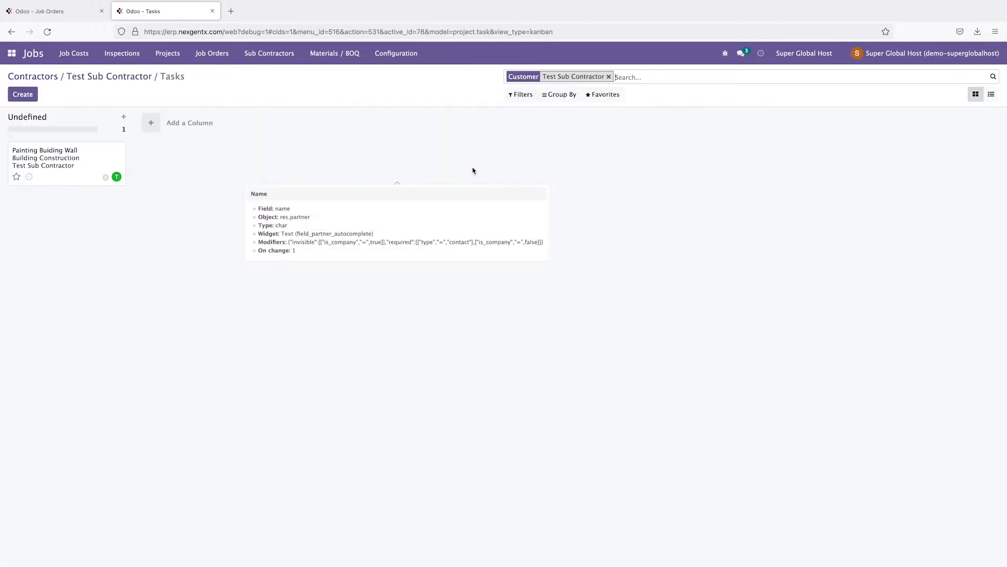
{"action": "left_click", "coordinate": [67, 165]}
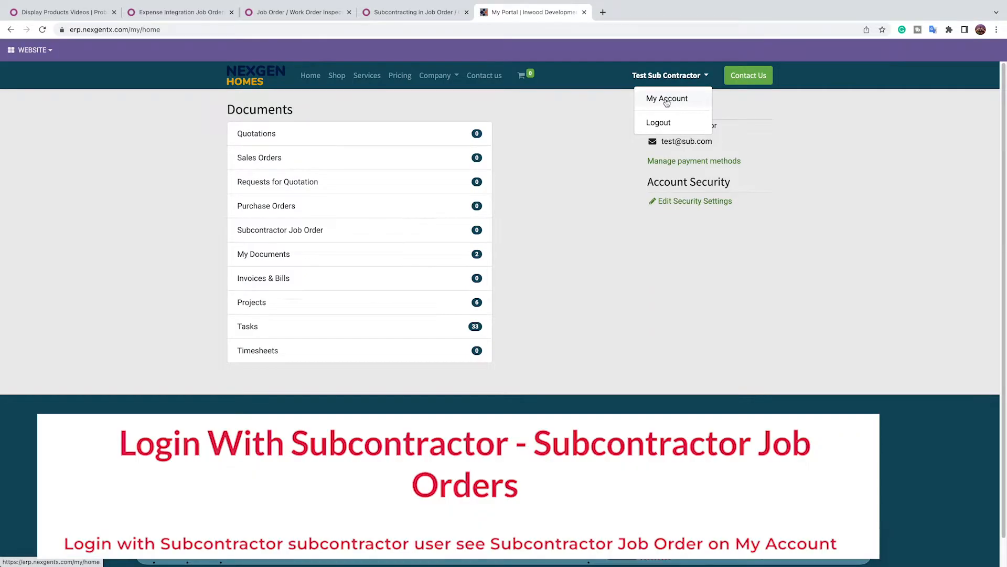
Step: Go to My Account's Subcontractor Job Order list and open the Painting Buiding Wall job
{"action": "left_click", "coordinate": [667, 101]}
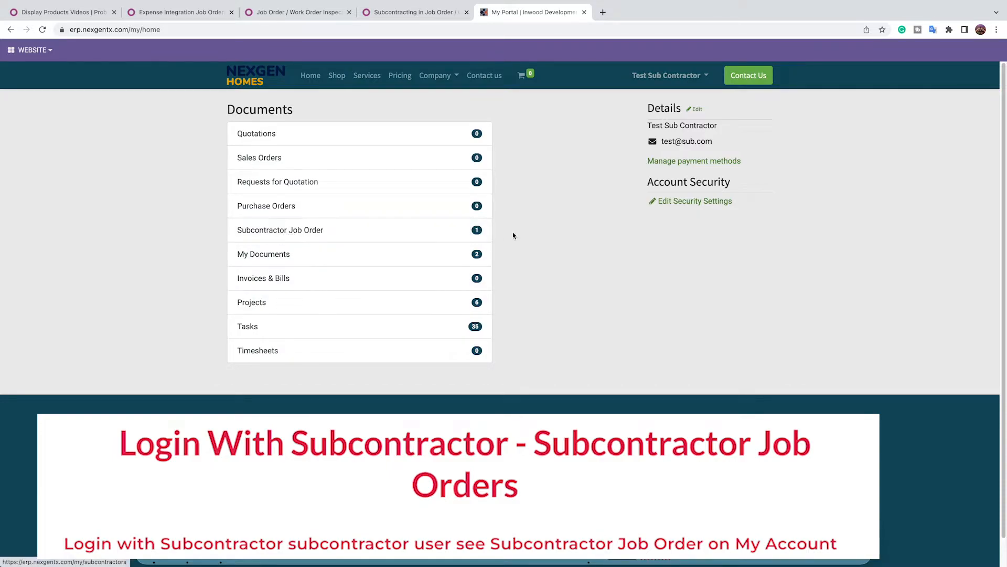
{"action": "left_click", "coordinate": [293, 235]}
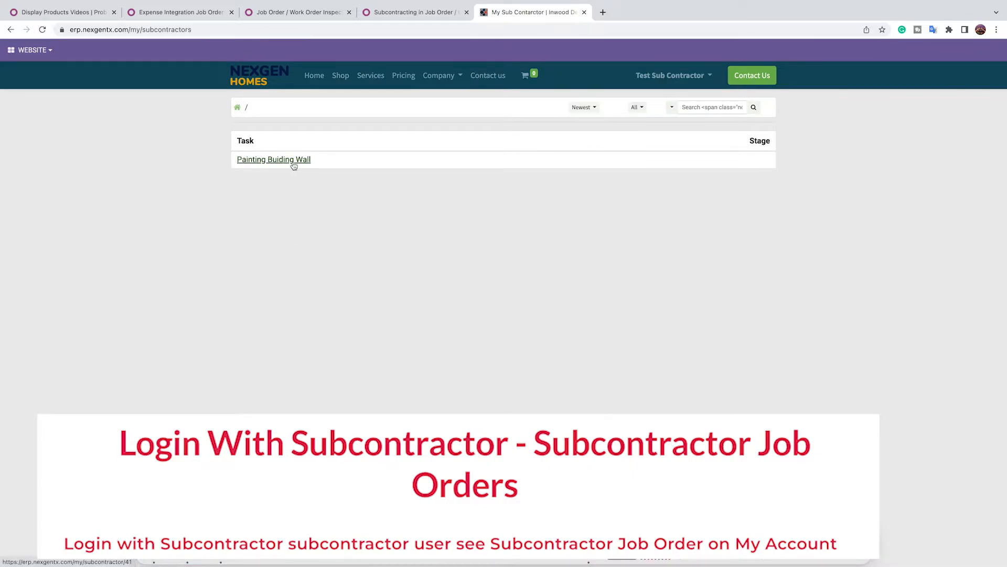
{"action": "left_click", "coordinate": [293, 164]}
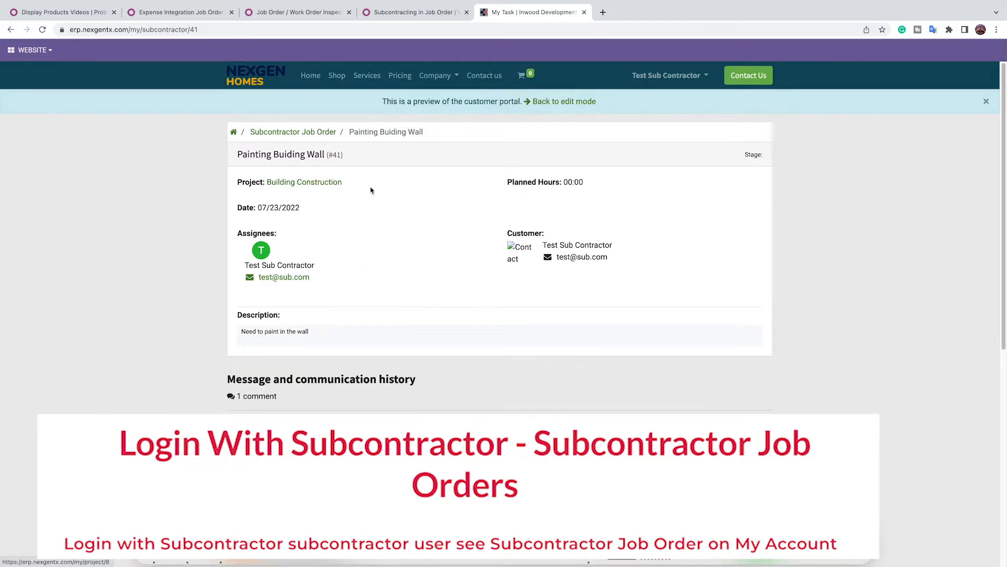
Step: Highlight the planned hours, job description and communication history on the job details page
{"action": "left_click_drag", "start_coordinate": [564, 181], "coordinate": [593, 182]}
{"action": "left_click", "coordinate": [596, 193]}
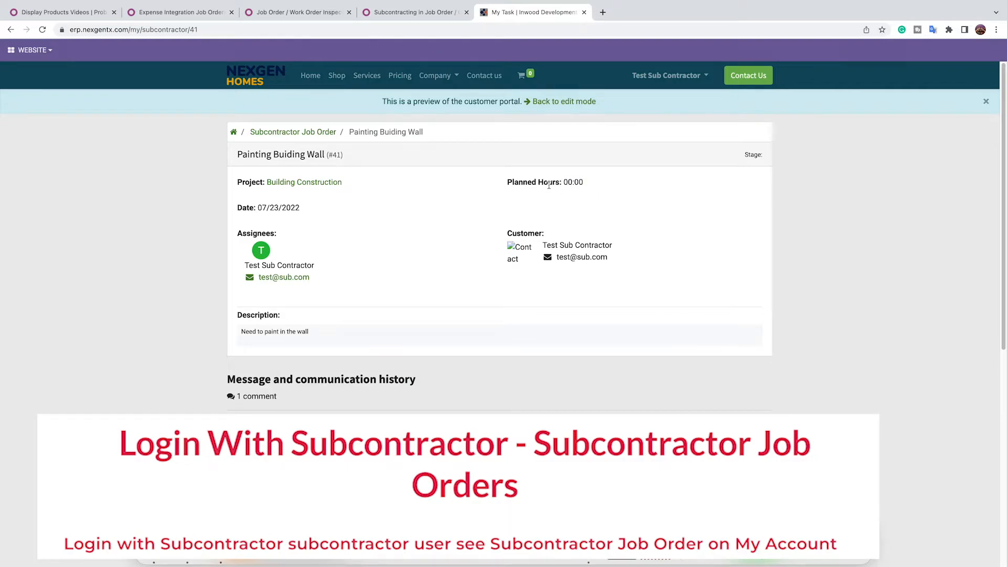
{"action": "left_click_drag", "start_coordinate": [564, 181], "coordinate": [600, 182]}
{"action": "left_click", "coordinate": [598, 196]}
{"action": "left_click_drag", "start_coordinate": [241, 334], "coordinate": [318, 334]}
{"action": "left_click_drag", "start_coordinate": [243, 381], "coordinate": [454, 375]}
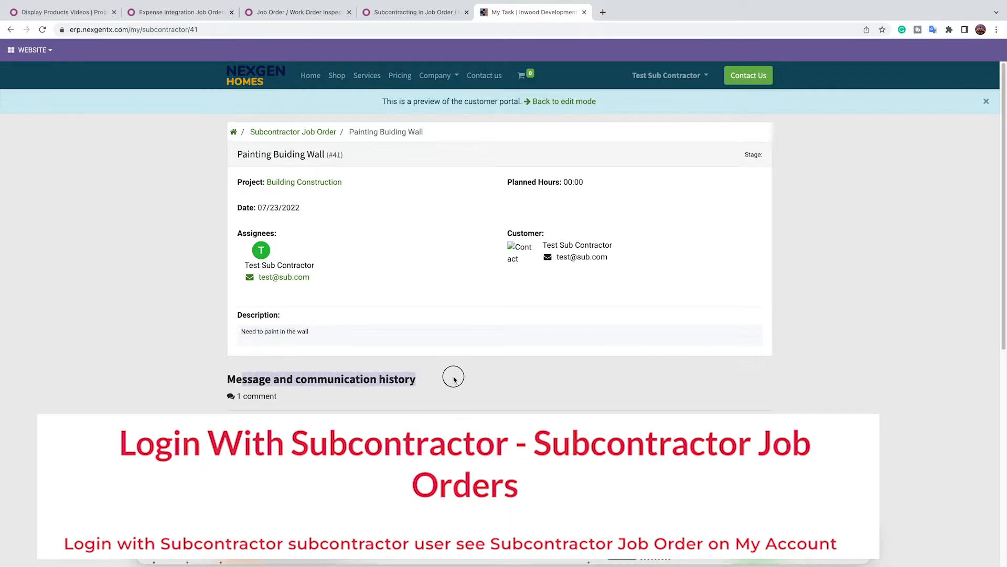
{"action": "left_click", "coordinate": [253, 355]}
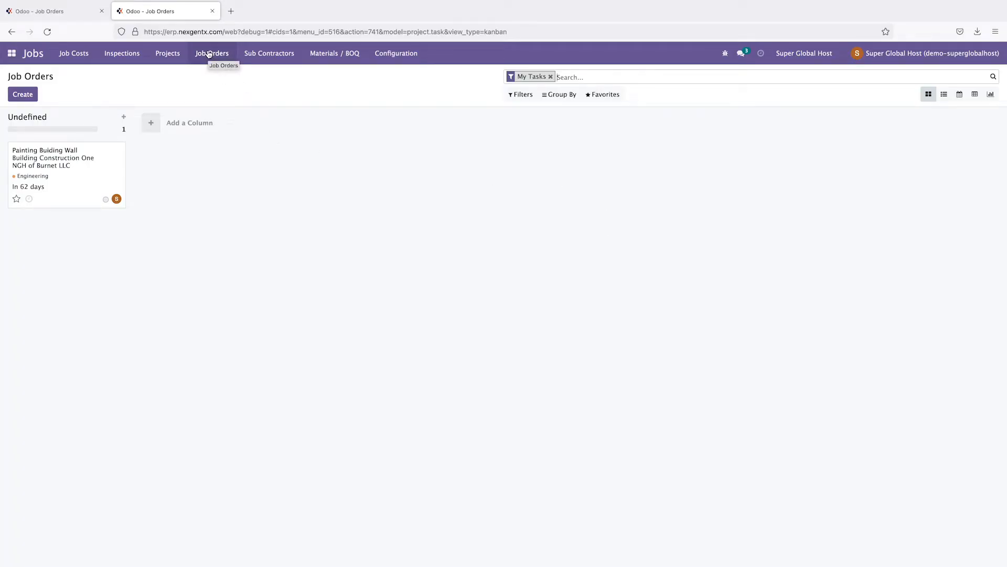
Step: From the Job Orders menu, open the Painting Buiding Wall card for Building Construction One
{"action": "left_click", "coordinate": [208, 54]}
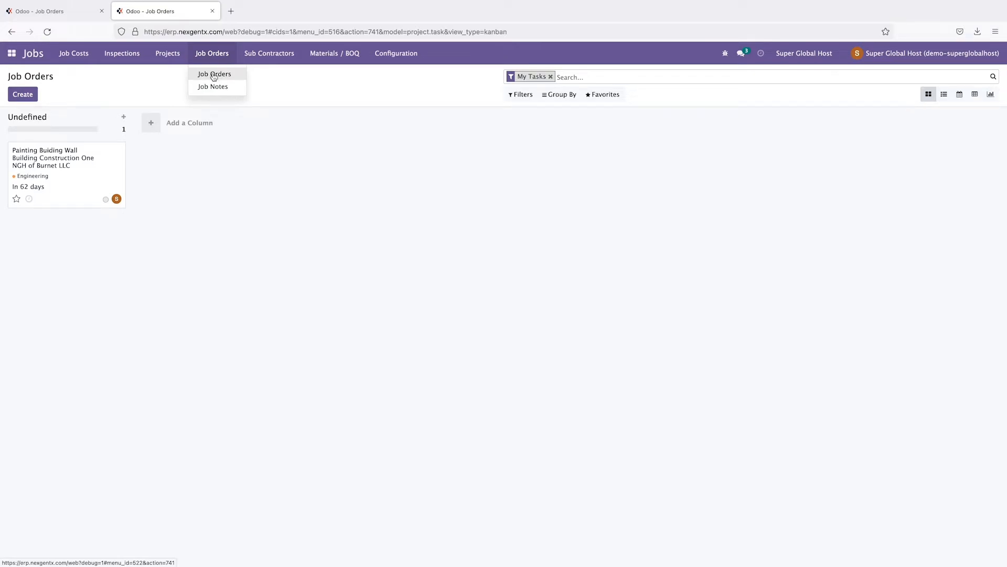
{"action": "left_click", "coordinate": [232, 262]}
{"action": "left_click", "coordinate": [90, 187]}
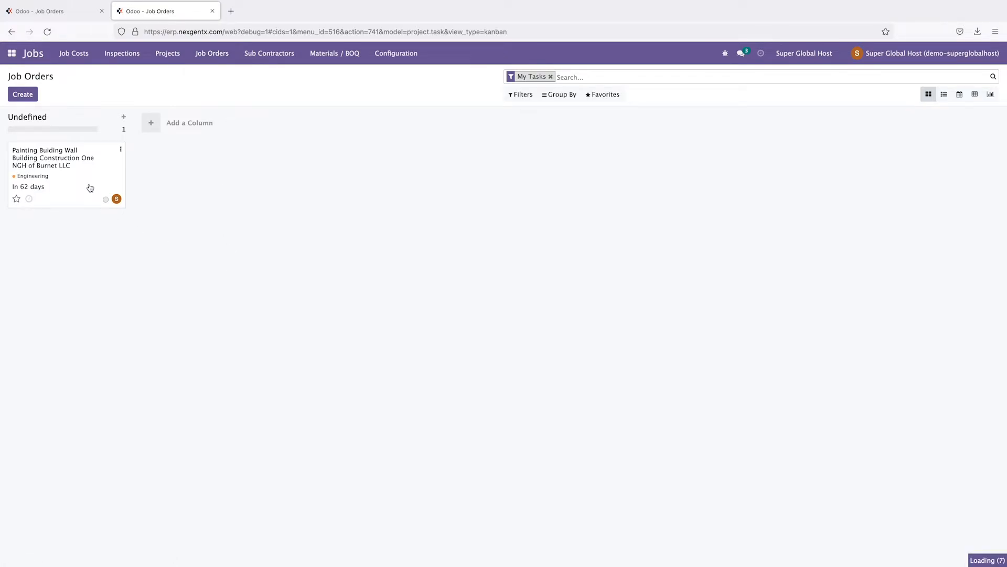
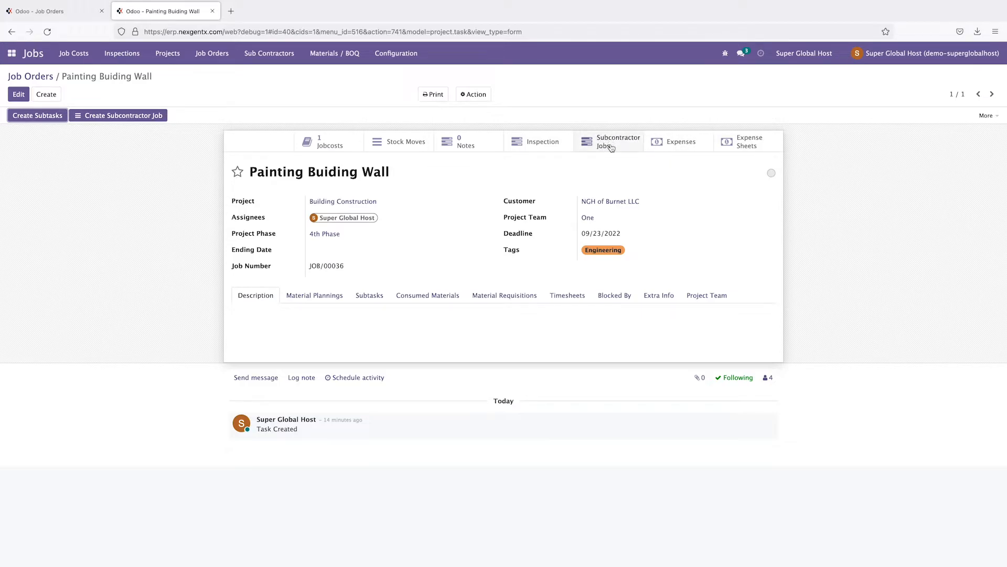
Step: Open the Painting Buiding Wall job order's subcontractor job JOB/00037 from its Subcontractor Jobs
{"action": "left_click", "coordinate": [611, 148]}
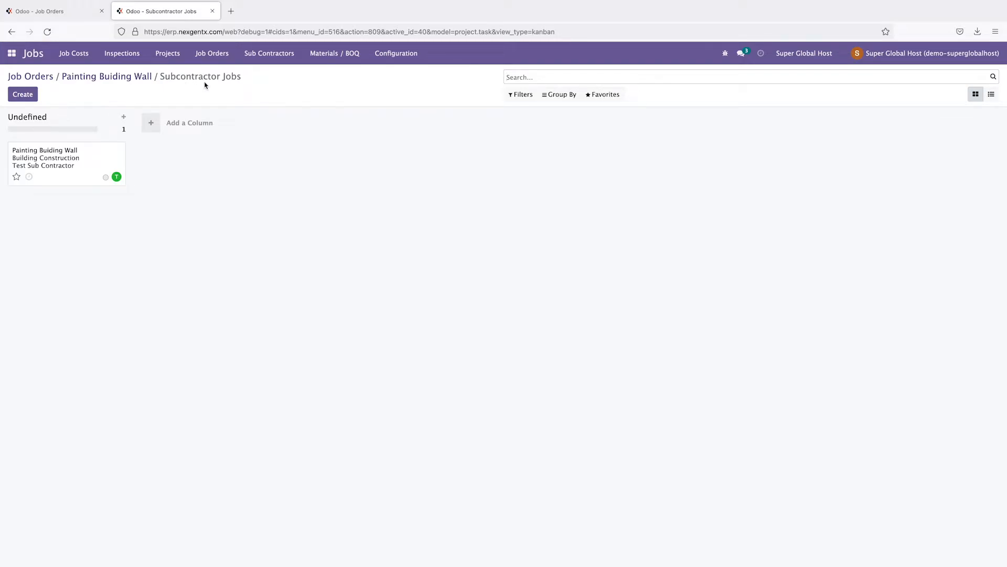
{"action": "left_click", "coordinate": [48, 163]}
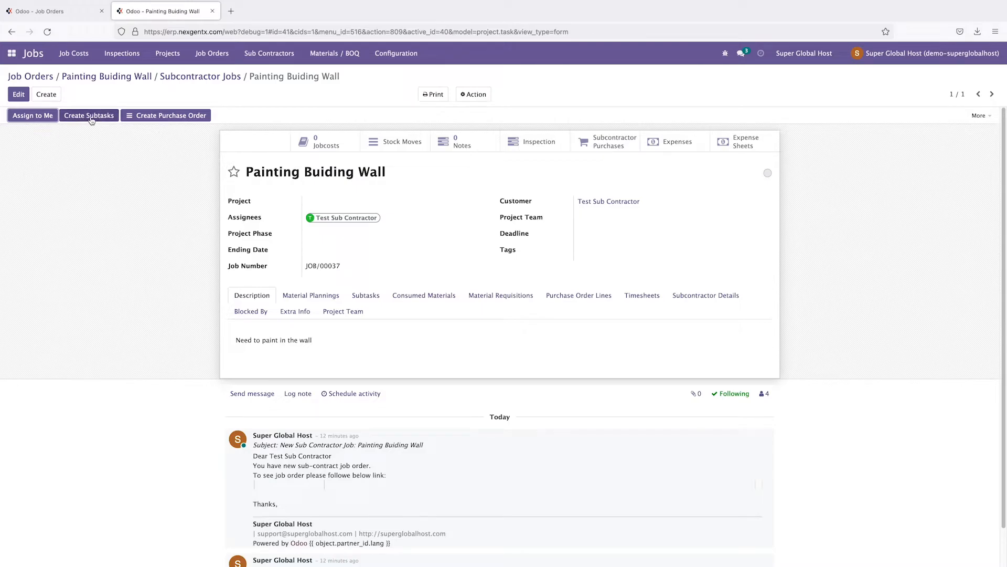
Step: Review the job's Subcontractor Details, highlighting subcontractor Test Sub Contractor
{"action": "left_click", "coordinate": [35, 116]}
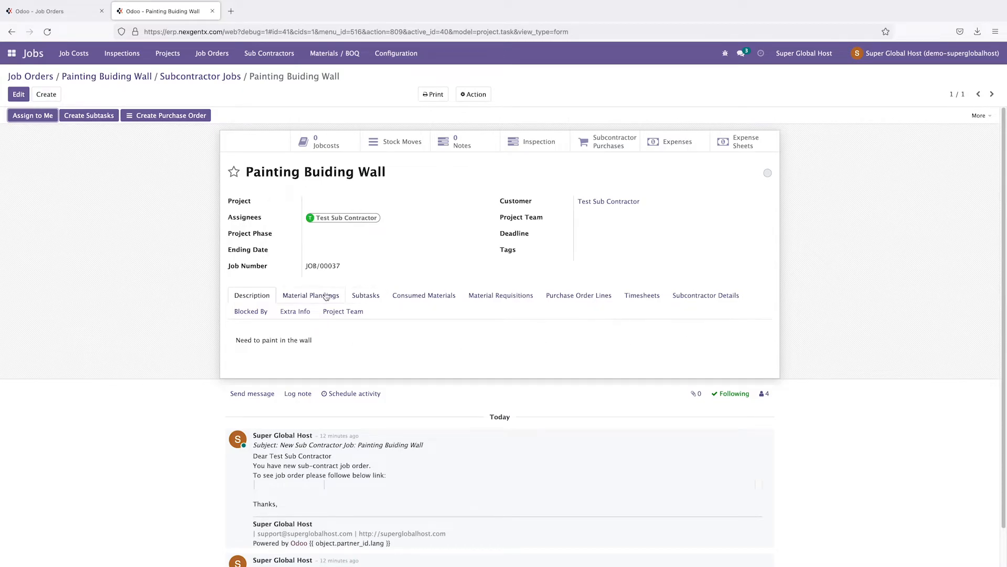
{"action": "left_click", "coordinate": [708, 295]}
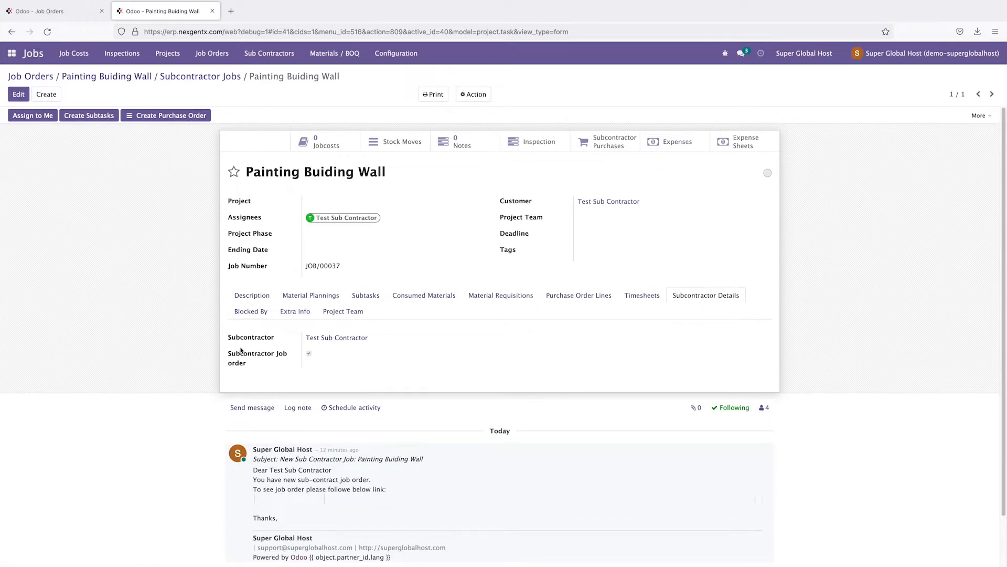
{"action": "left_click_drag", "start_coordinate": [304, 338], "coordinate": [376, 340]}
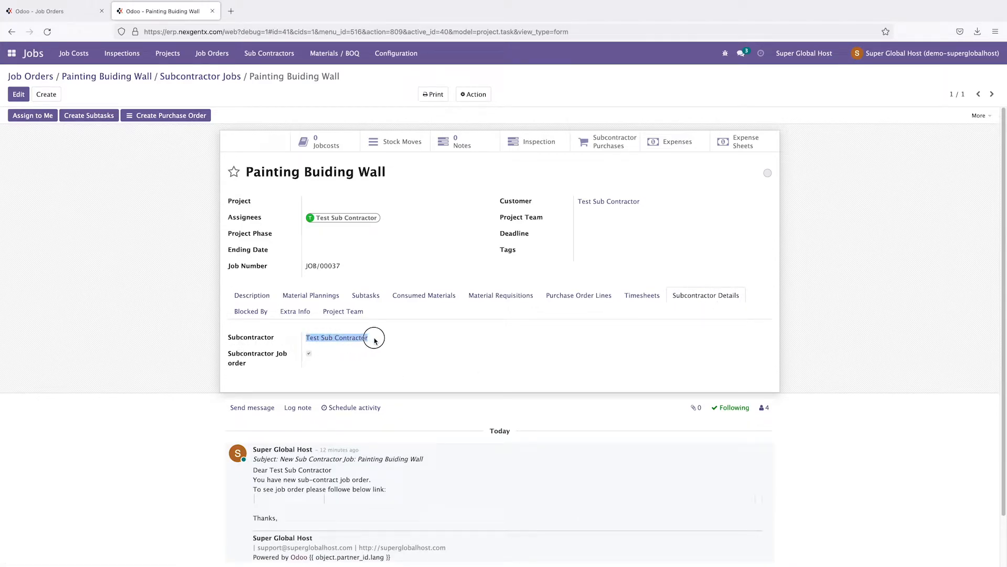
{"action": "left_click", "coordinate": [142, 370]}
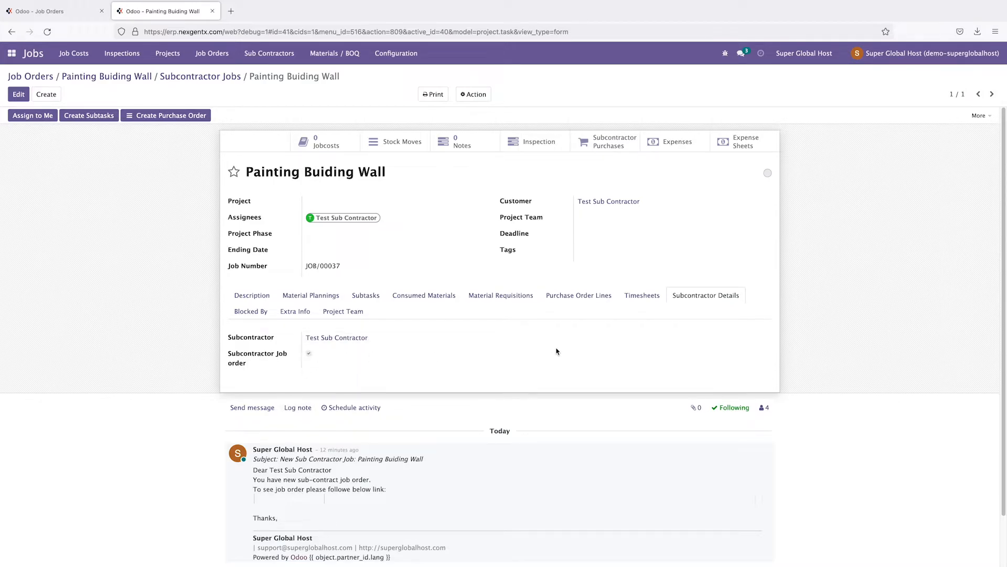
Step: Browse the timesheets, material, subtask and planning tabs, then edit from Purchase Order Lines
{"action": "left_click", "coordinate": [642, 300]}
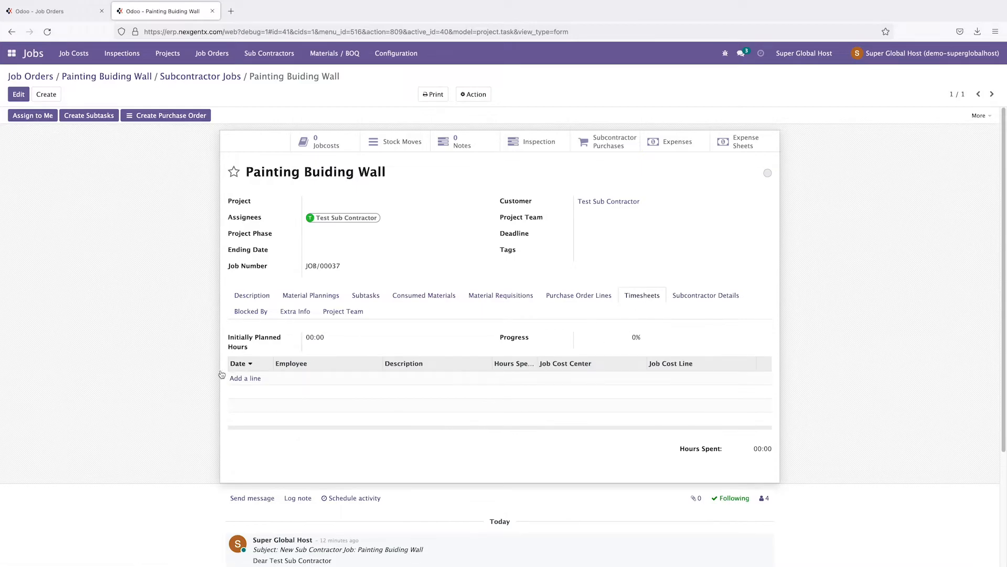
{"action": "left_click", "coordinate": [575, 297]}
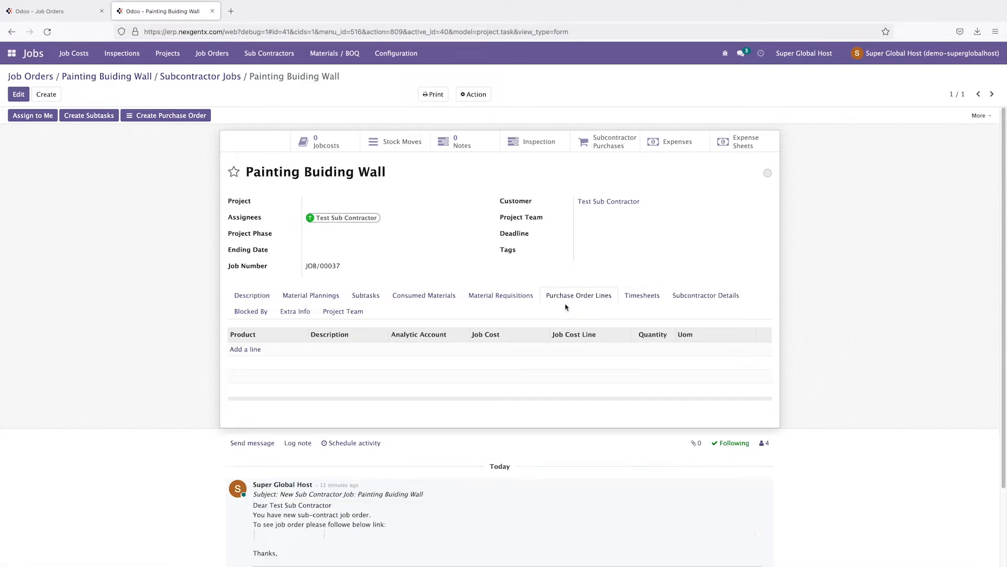
{"action": "left_click", "coordinate": [482, 298]}
{"action": "left_click", "coordinate": [426, 297]}
{"action": "left_click", "coordinate": [356, 299]}
{"action": "left_click", "coordinate": [314, 297]}
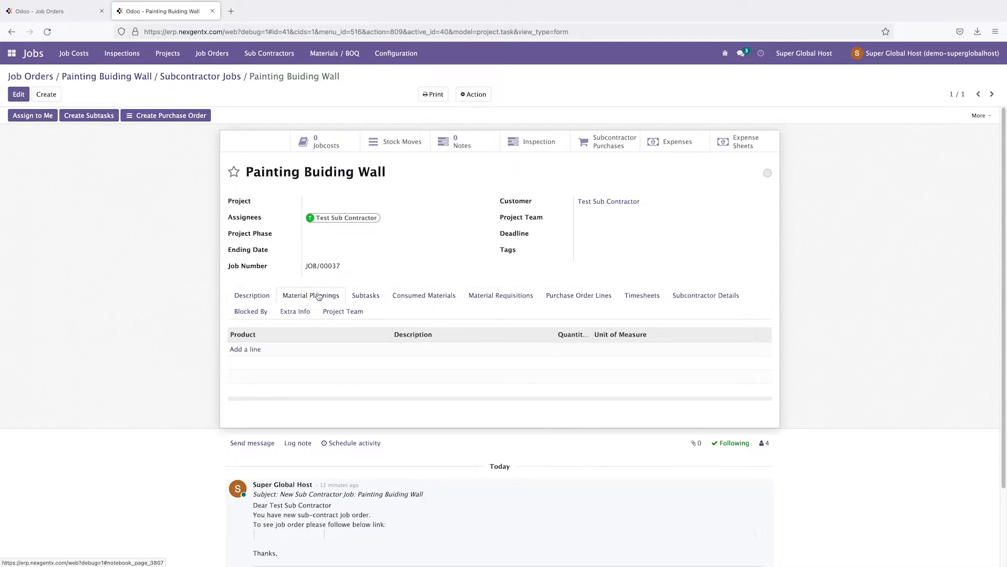
{"action": "left_click", "coordinate": [578, 300]}
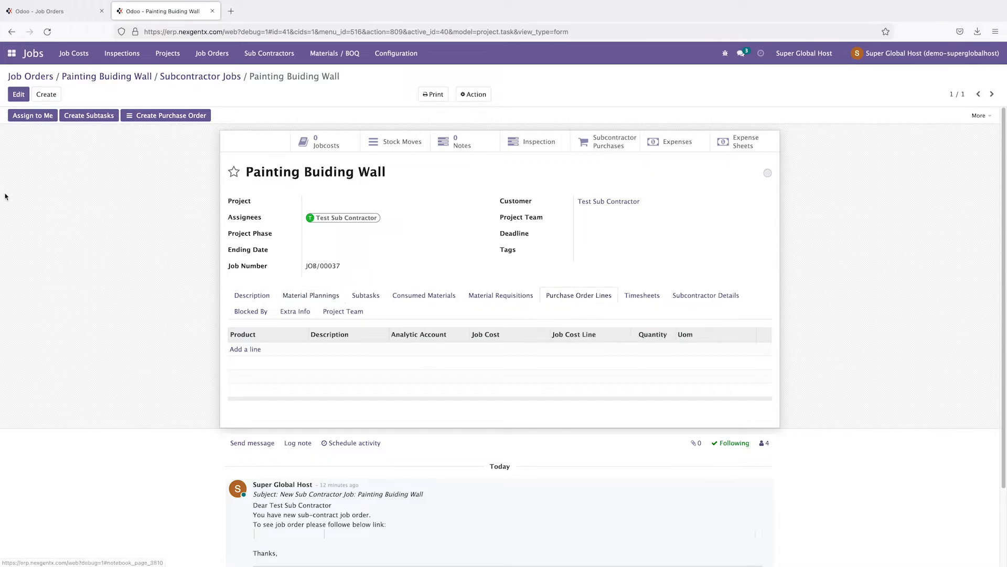
{"action": "left_click", "coordinate": [19, 95]}
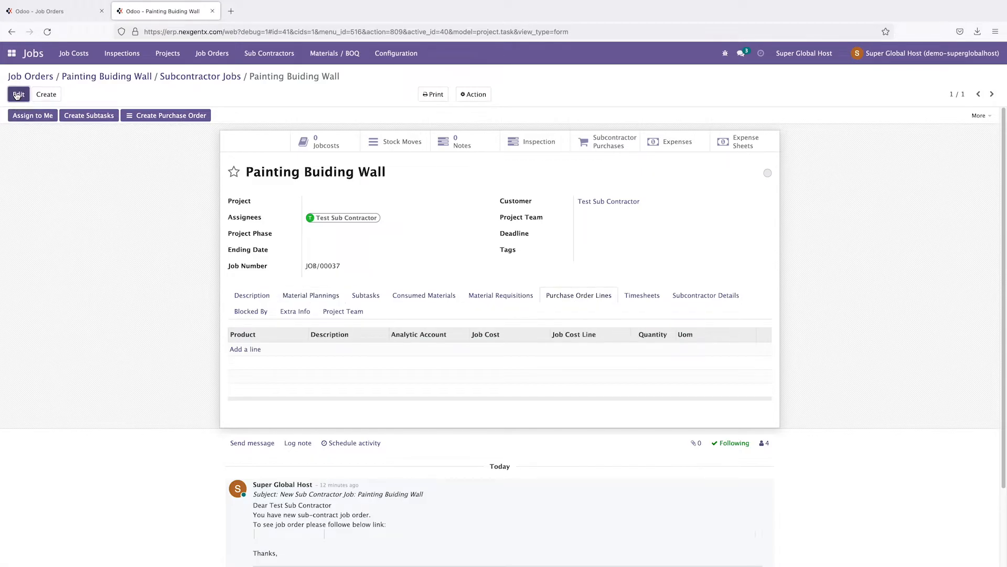
Step: Draft a new purchase order line with job cost COST-SHEET/00020, leaving the cost line empty
{"action": "left_click", "coordinate": [237, 351]}
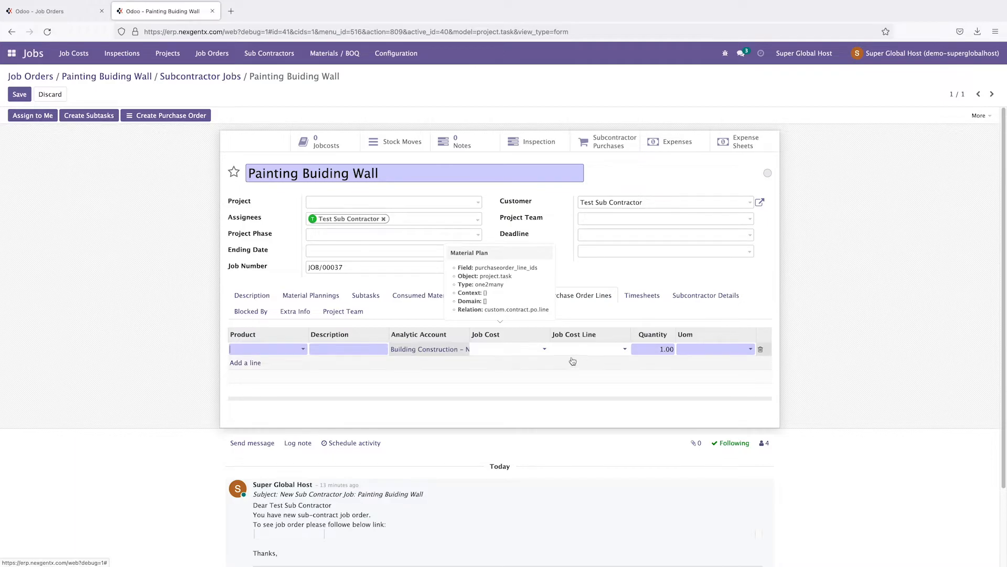
{"action": "left_click", "coordinate": [540, 349]}
{"action": "left_click", "coordinate": [531, 363]}
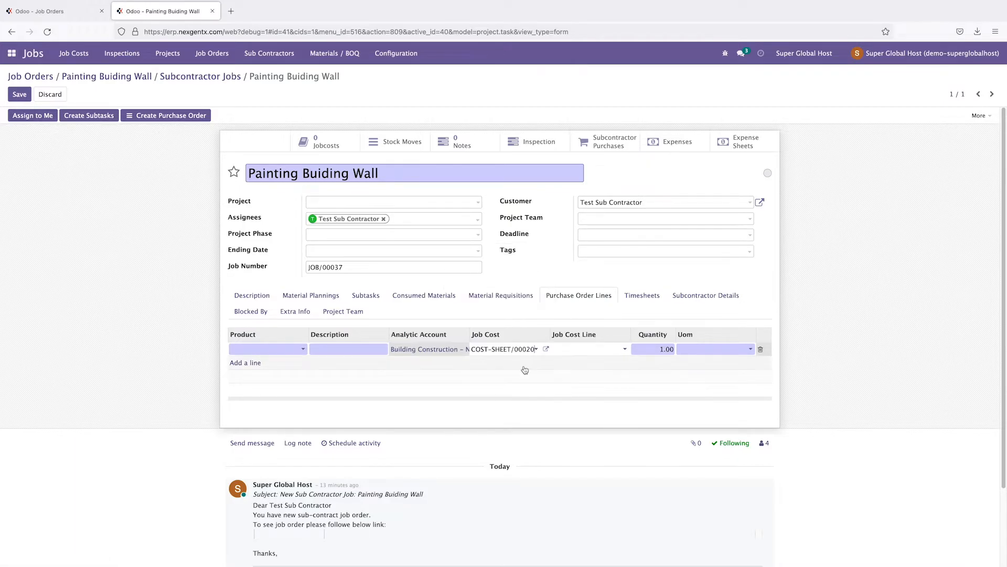
{"action": "left_click", "coordinate": [572, 350]}
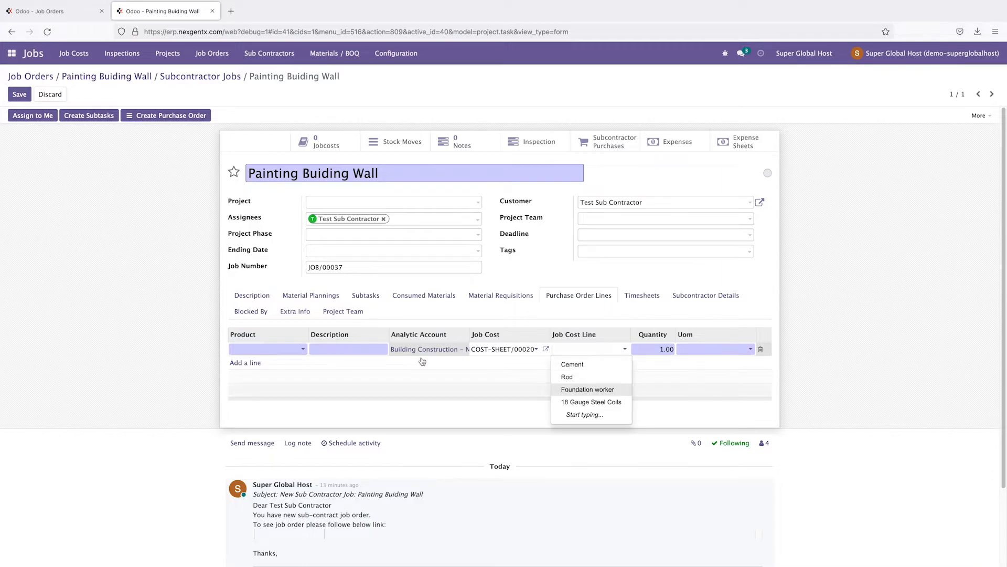
{"action": "left_click", "coordinate": [82, 268]}
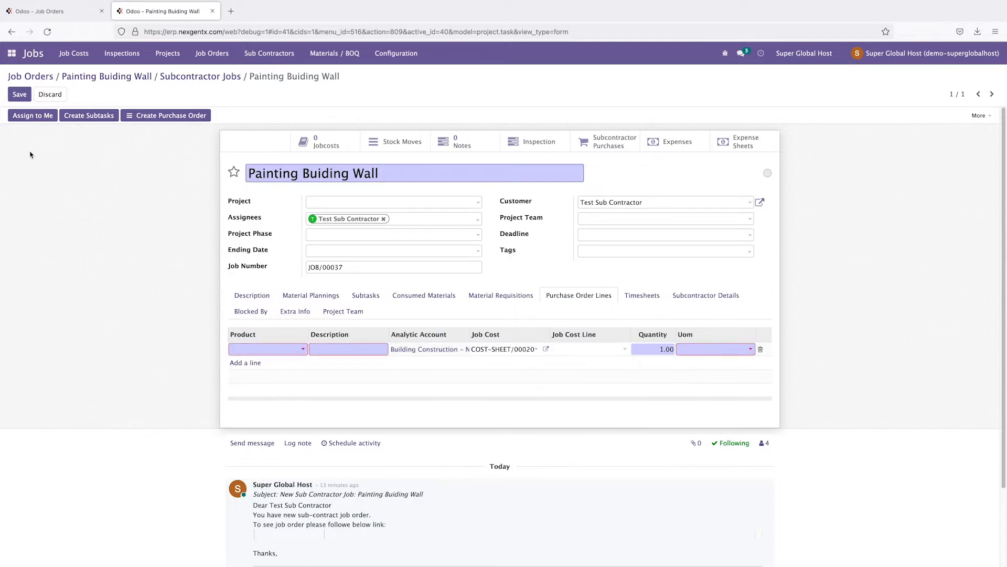
{"action": "left_click", "coordinate": [45, 11]}
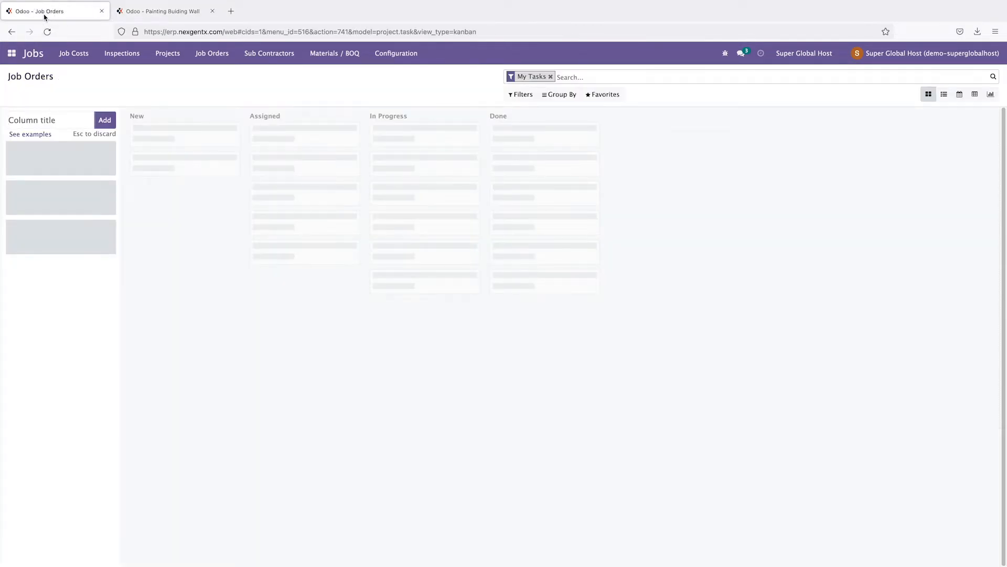
Step: Open job cost sheet COST-SHEET/00020 and check its labour and overhead lines
{"action": "left_click", "coordinate": [73, 53]}
{"action": "left_click", "coordinate": [74, 73]}
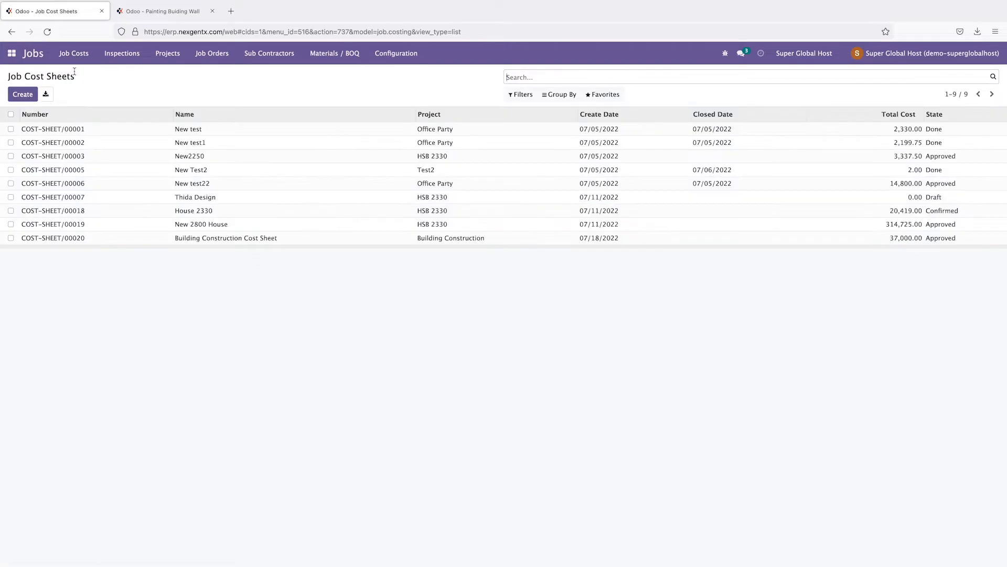
{"action": "left_click", "coordinate": [78, 238]}
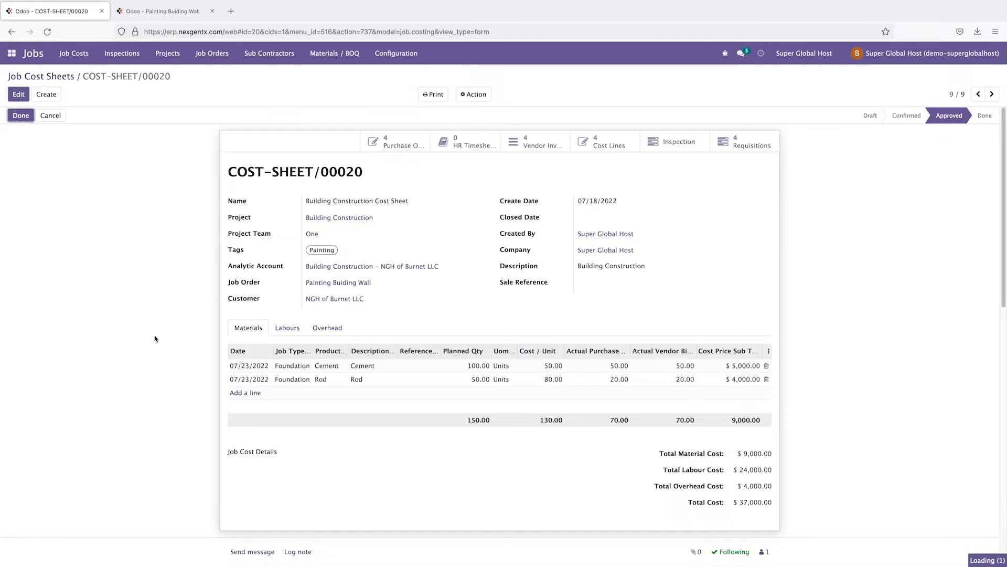
{"action": "left_click", "coordinate": [287, 330]}
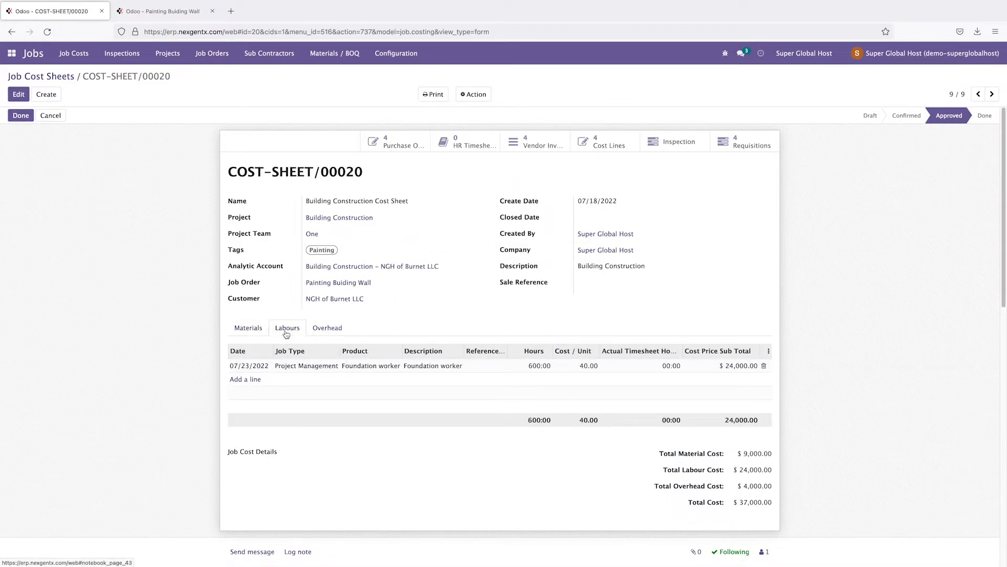
{"action": "left_click", "coordinate": [327, 331]}
{"action": "left_click", "coordinate": [294, 330]}
Step: Add a Labor - Painting labour line of 700 hours at 90 per hour
{"action": "left_click", "coordinate": [241, 380]}
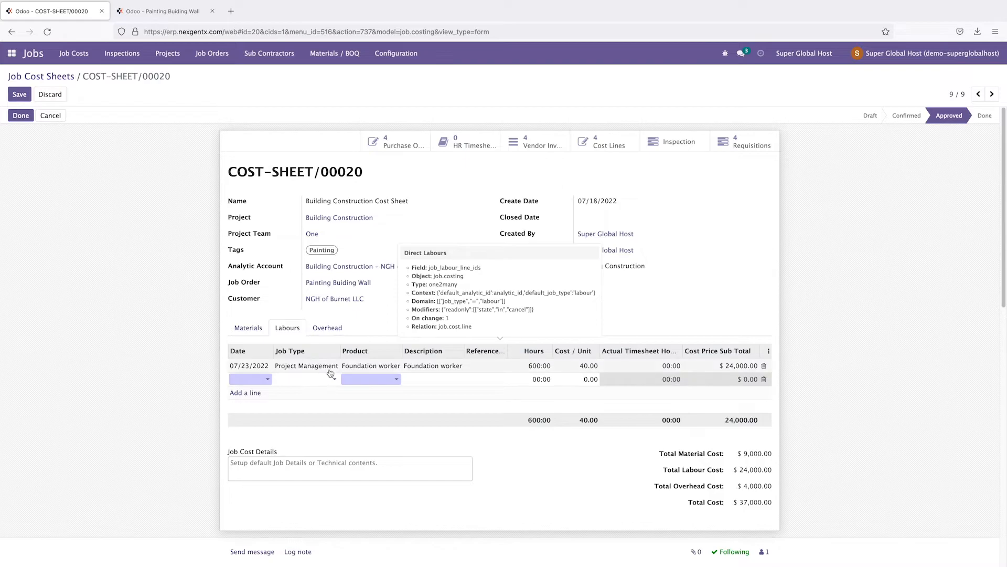
{"action": "left_click", "coordinate": [302, 381]}
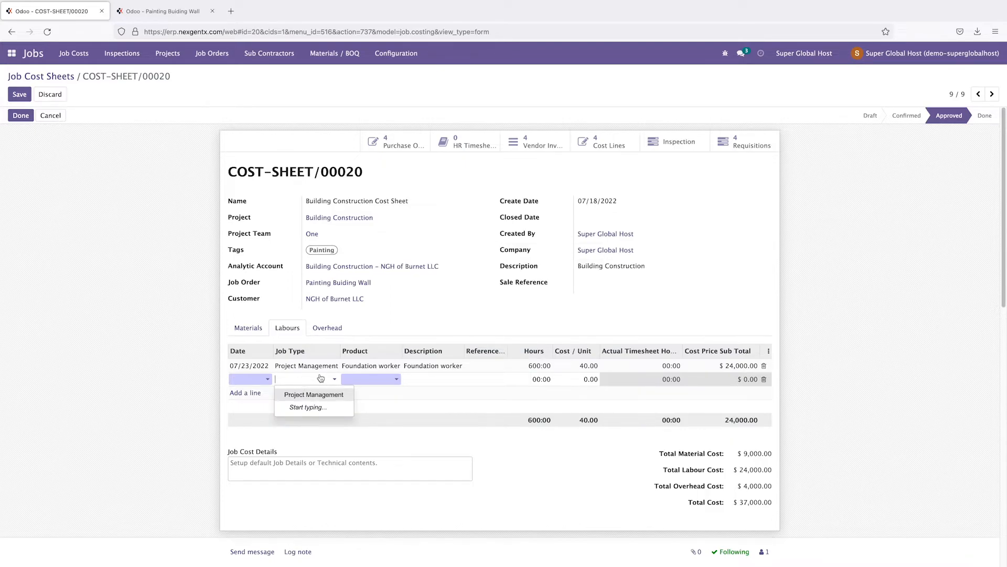
{"action": "left_click", "coordinate": [377, 381]}
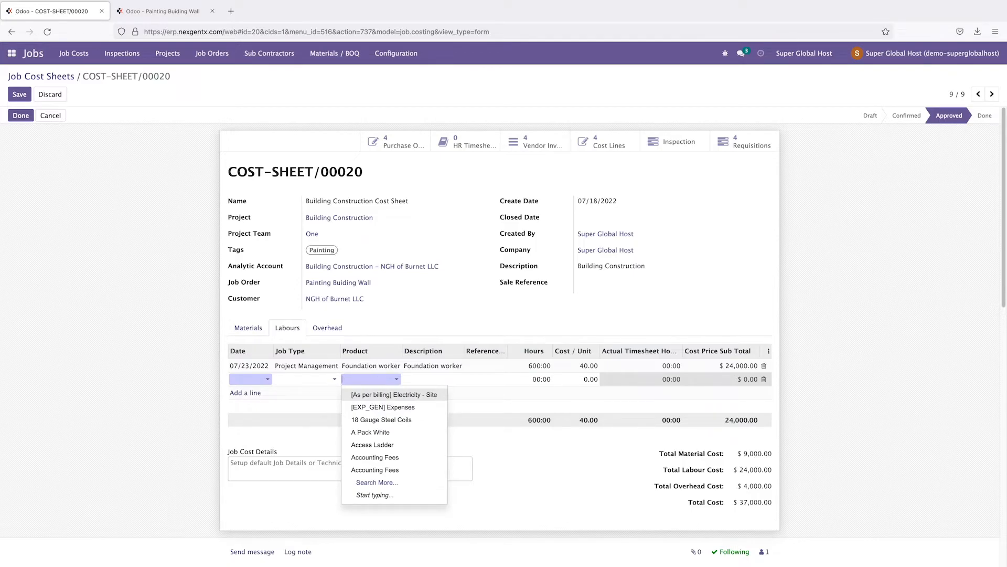
{"action": "type", "text": "Pai"}
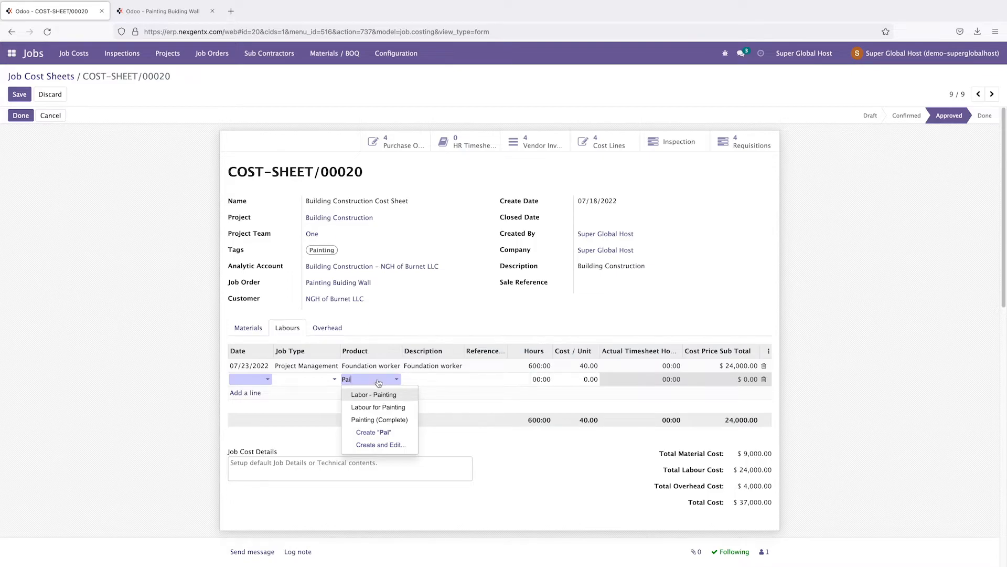
{"action": "left_click", "coordinate": [374, 397]}
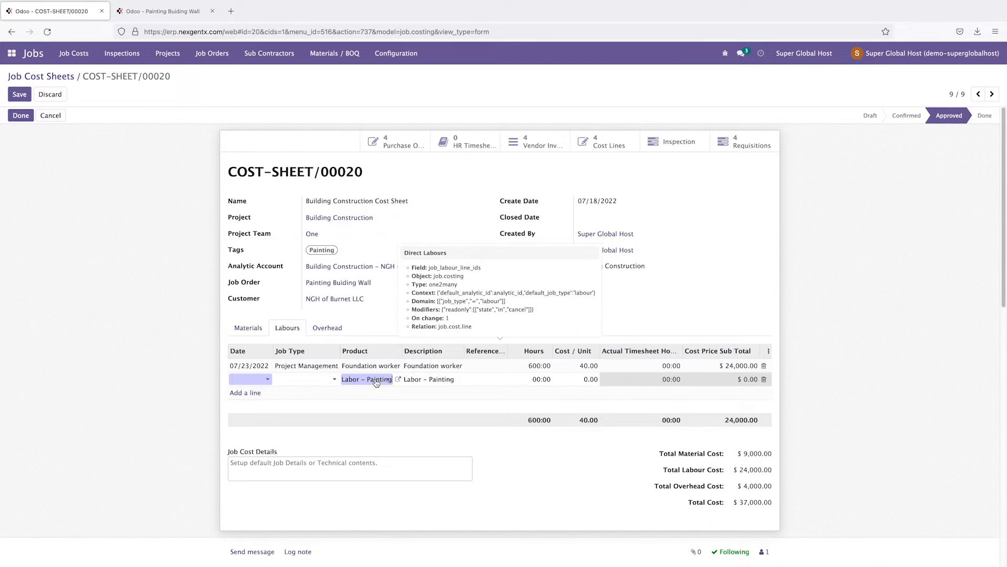
{"action": "left_click", "coordinate": [538, 380]}
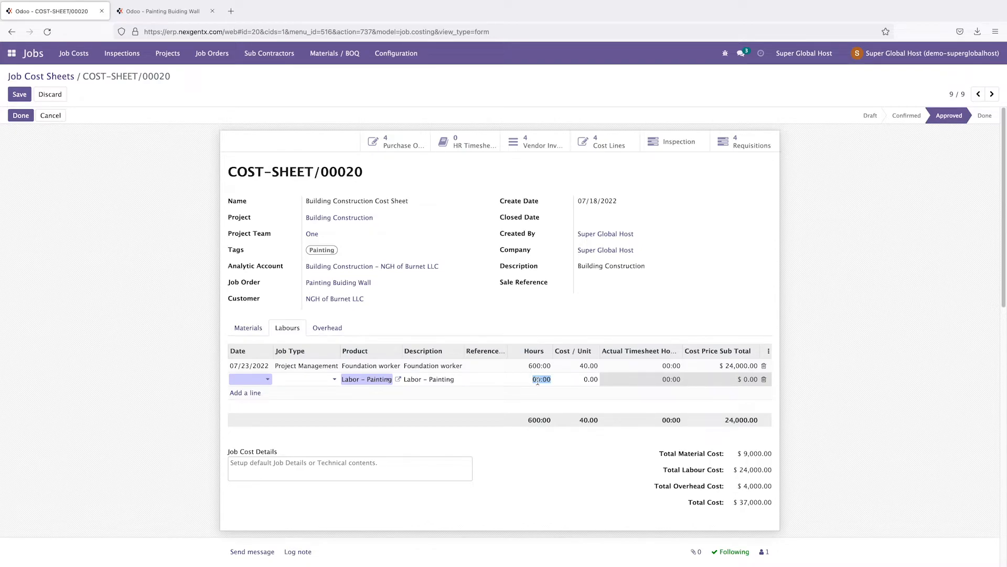
{"action": "type", "text": "6"}
{"action": "type", "text": "00"}
{"action": "left_click", "coordinate": [589, 380]}
{"action": "type", "text": "90"}
{"action": "left_click", "coordinate": [639, 313]}
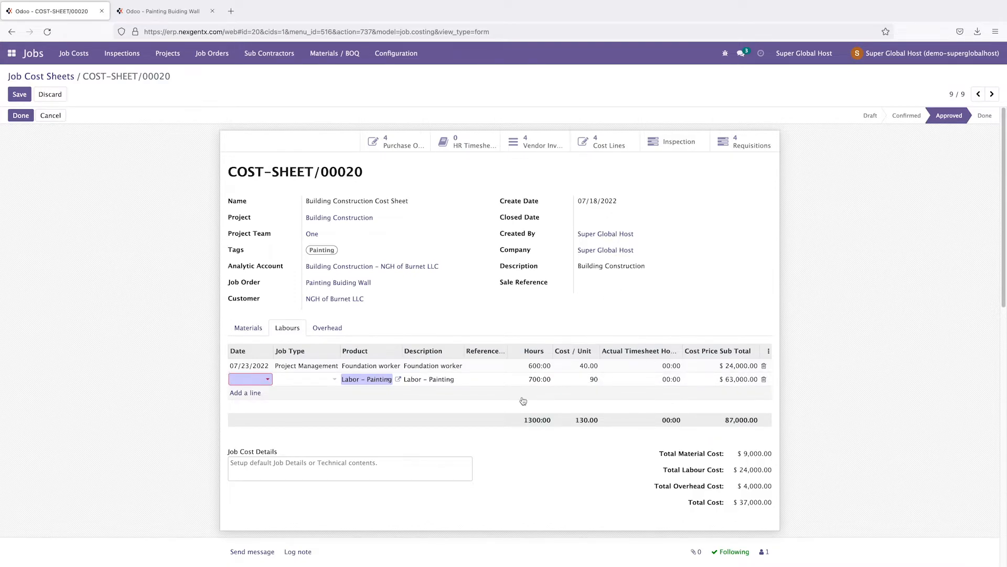
Step: Date the painting line 07/23/2022 and give it a new Labour job type 'Subcontract'
{"action": "left_click", "coordinate": [257, 379]}
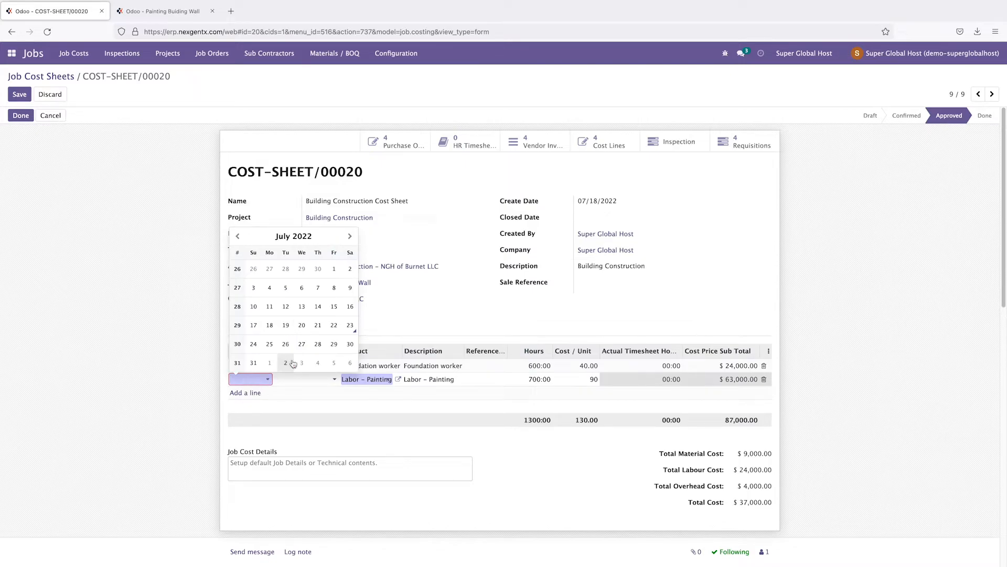
{"action": "left_click", "coordinate": [348, 334]}
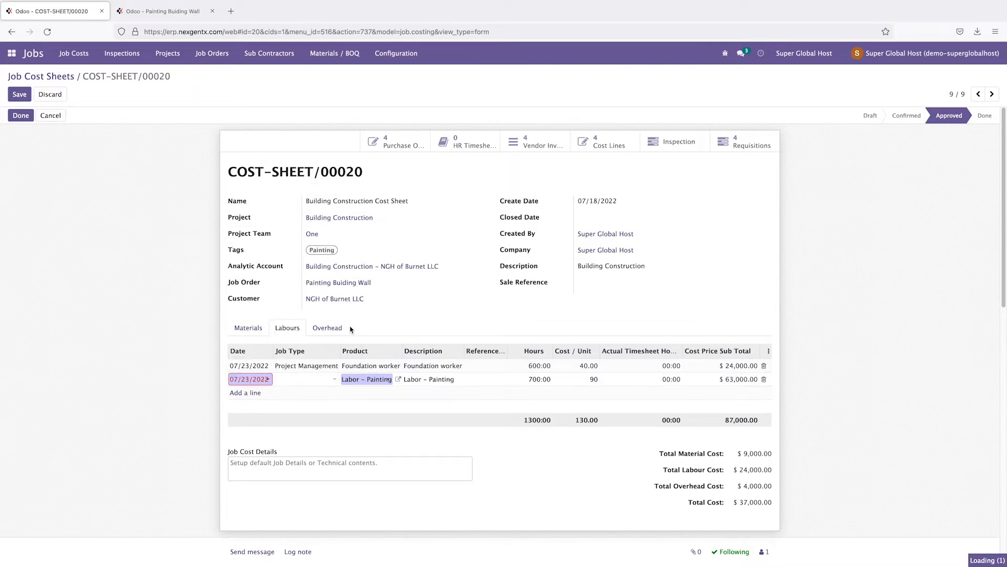
{"action": "left_click", "coordinate": [304, 382]}
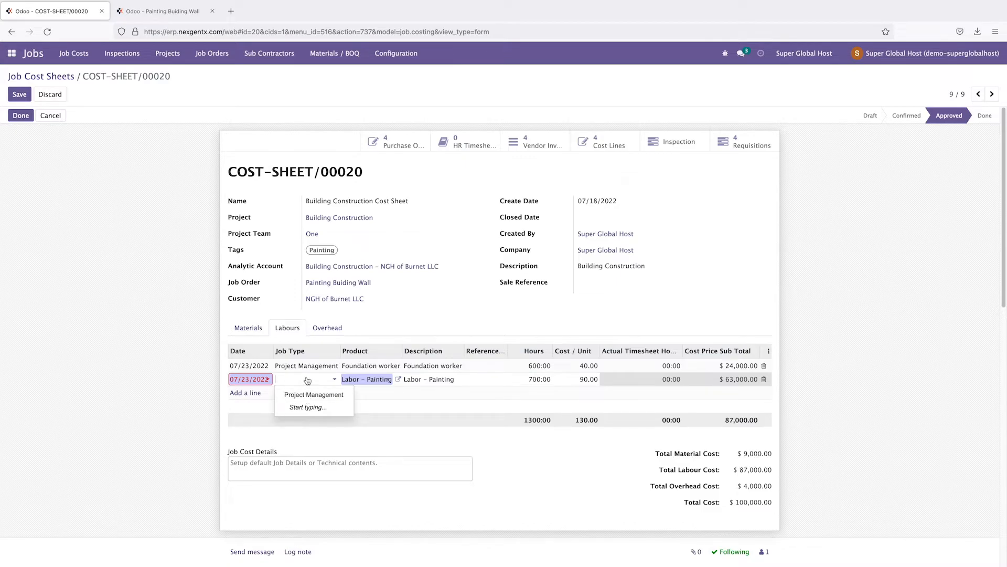
{"action": "type", "text": "Su"}
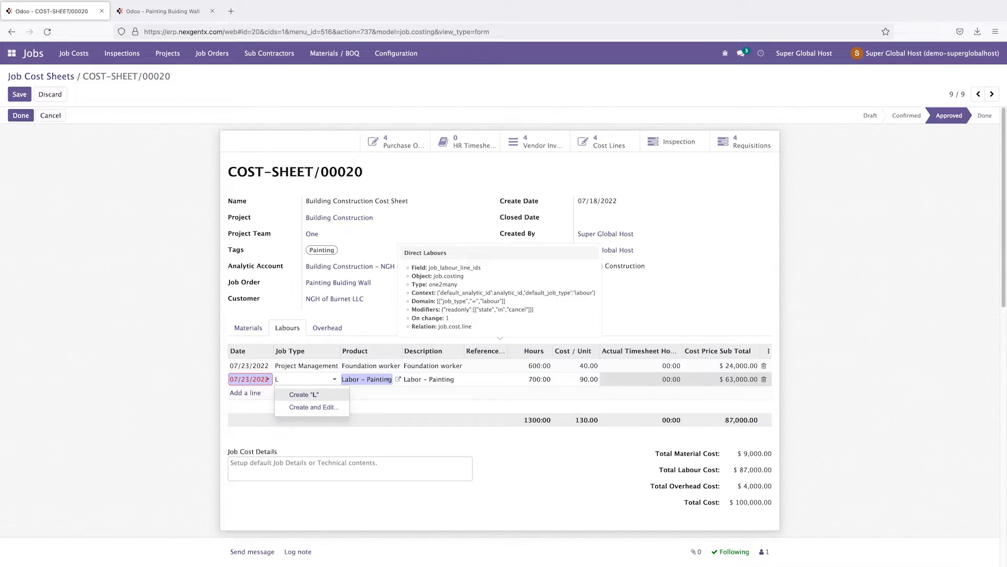
{"action": "type", "text": "b"}
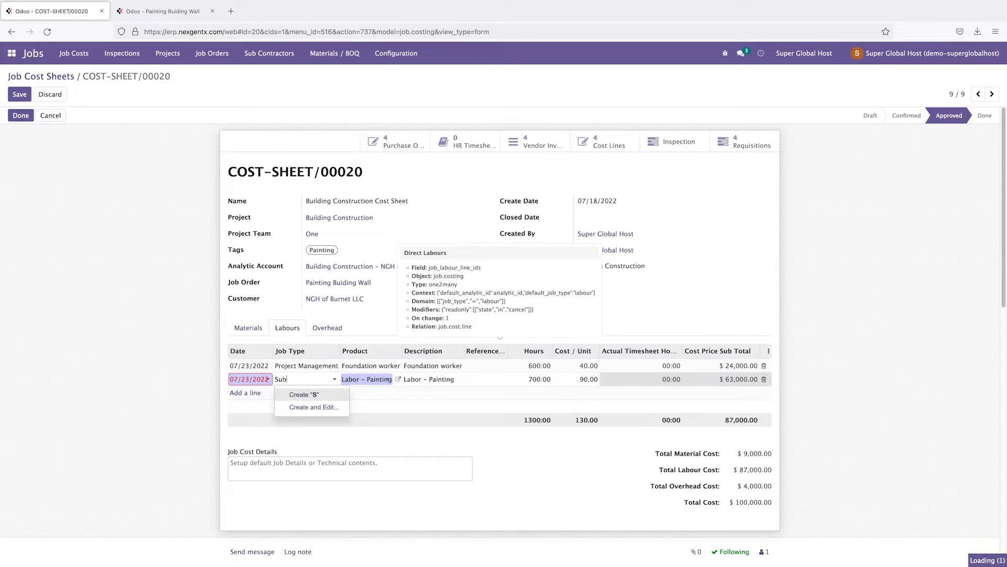
{"action": "type", "text": "contra"}
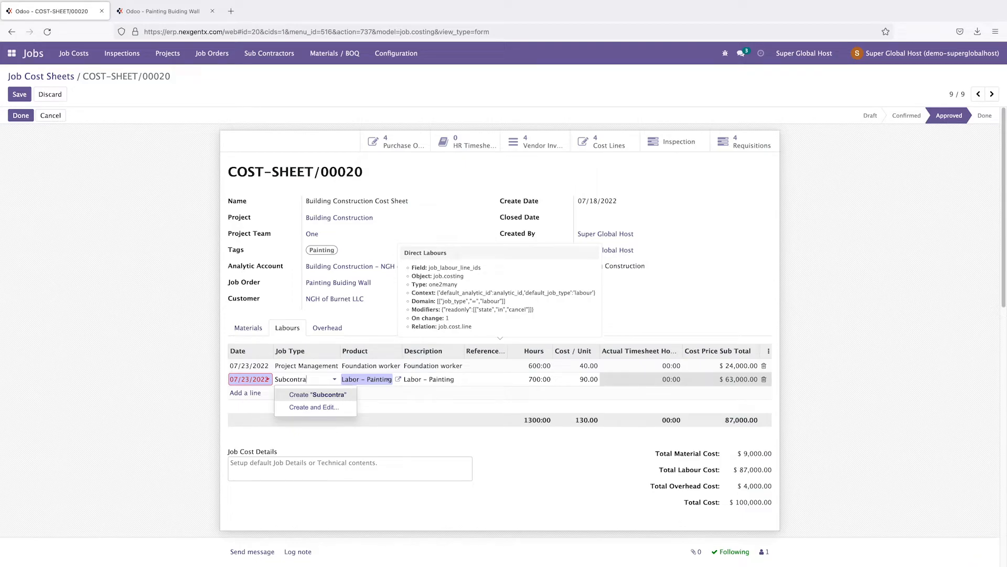
{"action": "type", "text": "ct"}
{"action": "left_click", "coordinate": [318, 396]}
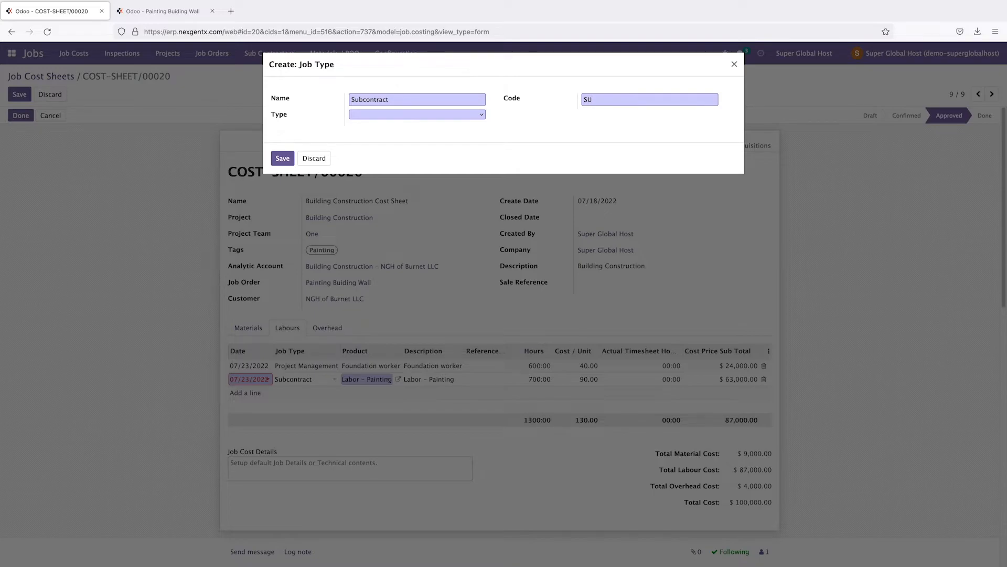
{"action": "left_click", "coordinate": [418, 114]}
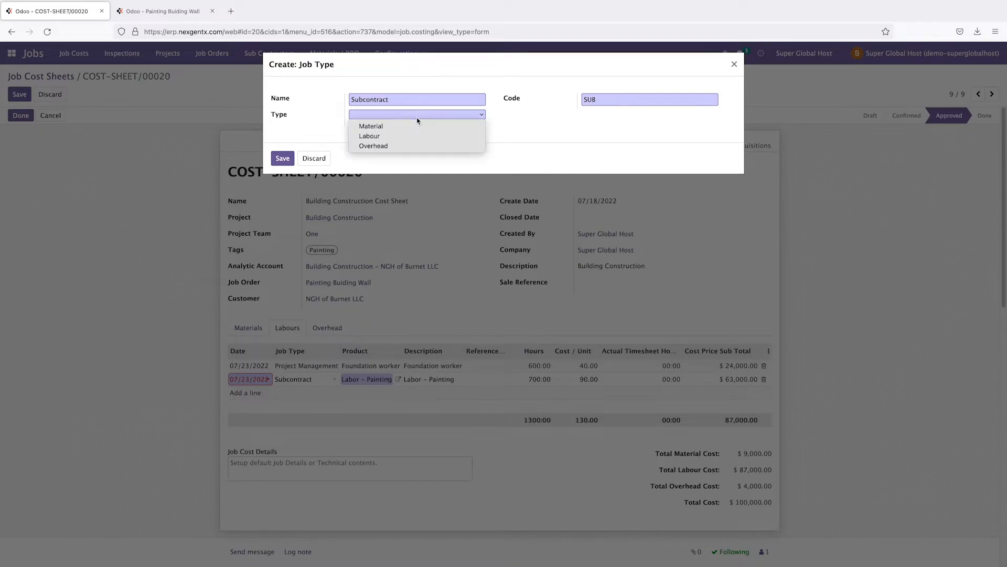
{"action": "left_click", "coordinate": [406, 135]}
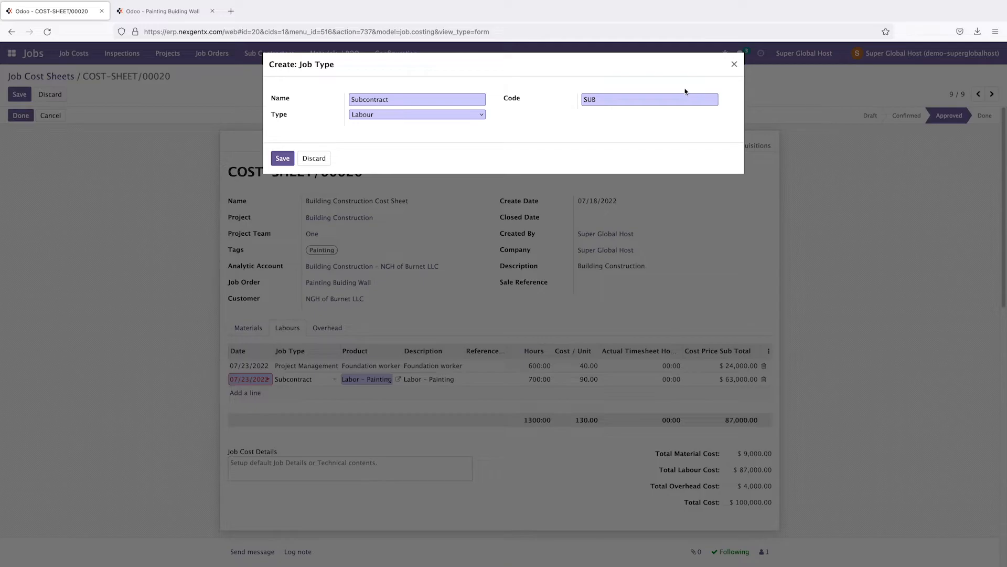
{"action": "left_click", "coordinate": [285, 158]}
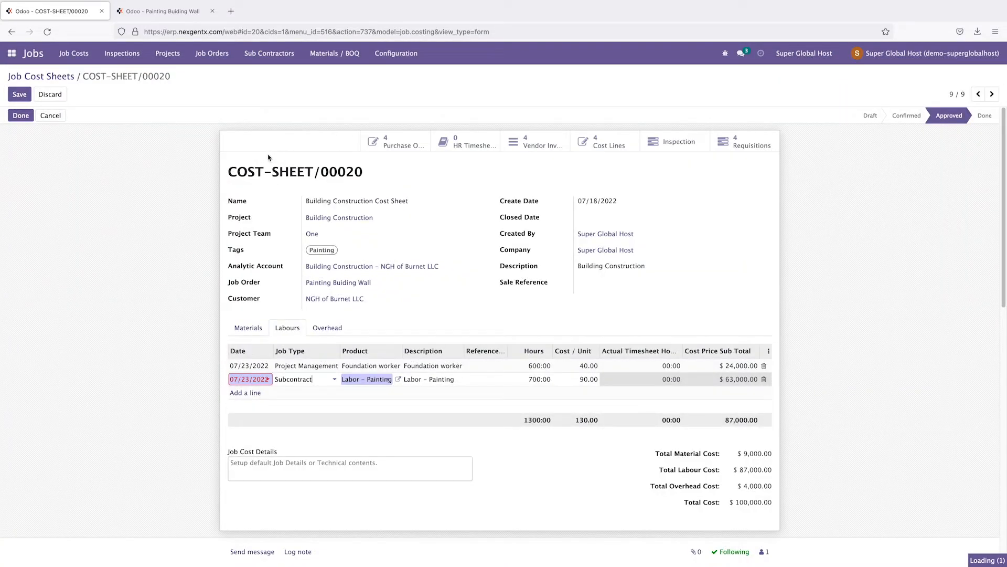
Step: Save COST-SHEET/00020, bringing its total cost to $100,000
{"action": "left_click", "coordinate": [869, 369]}
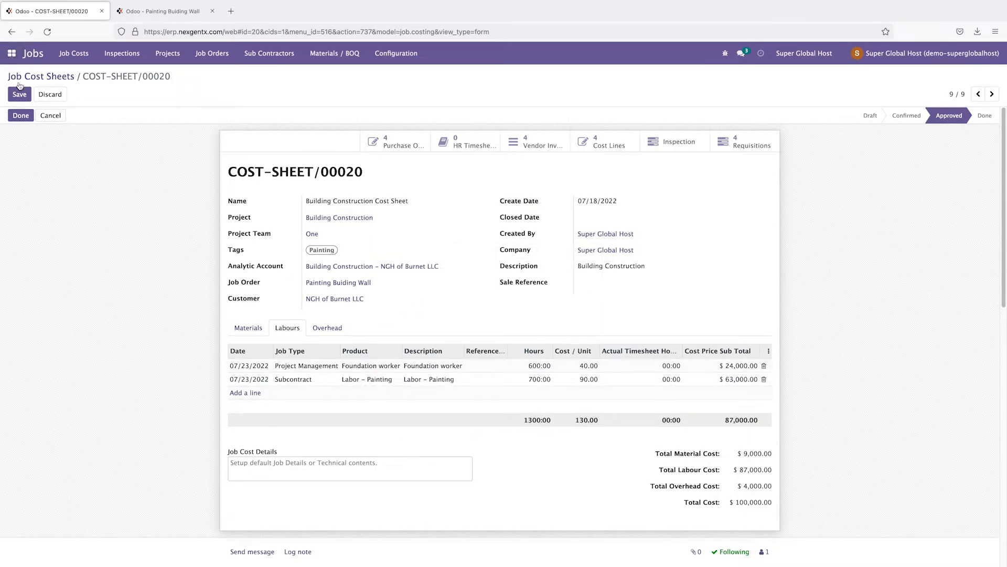
{"action": "left_click", "coordinate": [19, 95]}
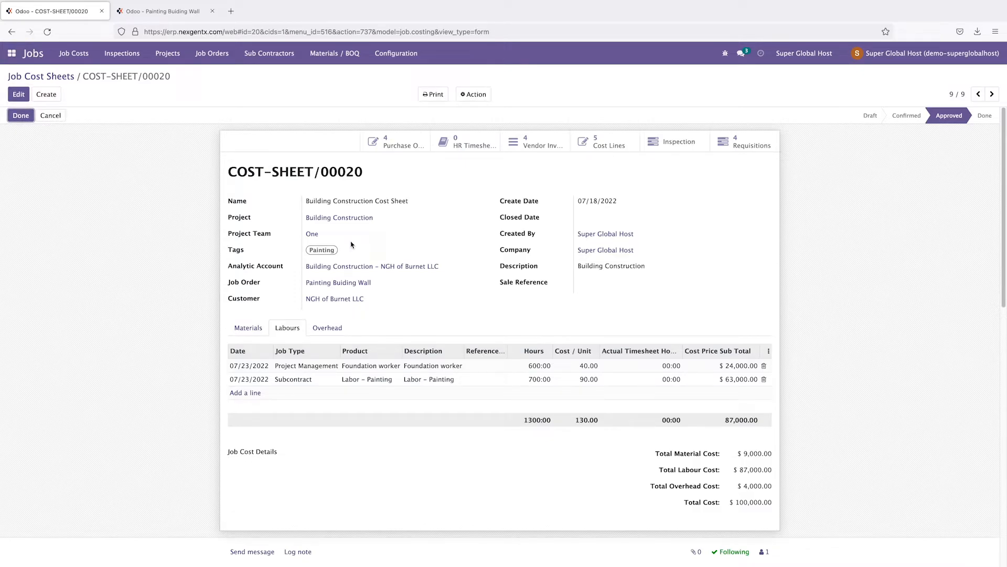
{"action": "left_click", "coordinate": [248, 331]}
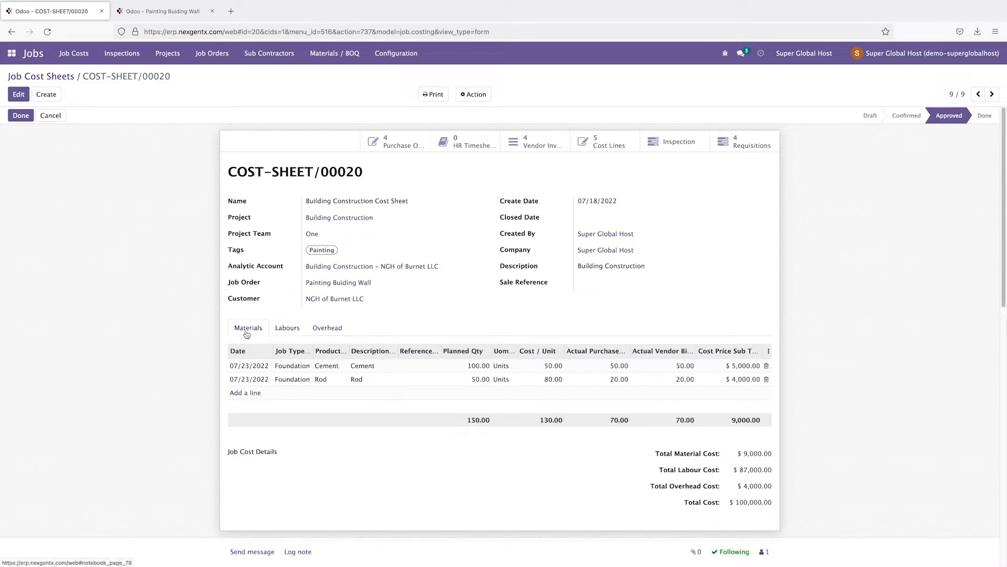
{"action": "left_click", "coordinate": [292, 332]}
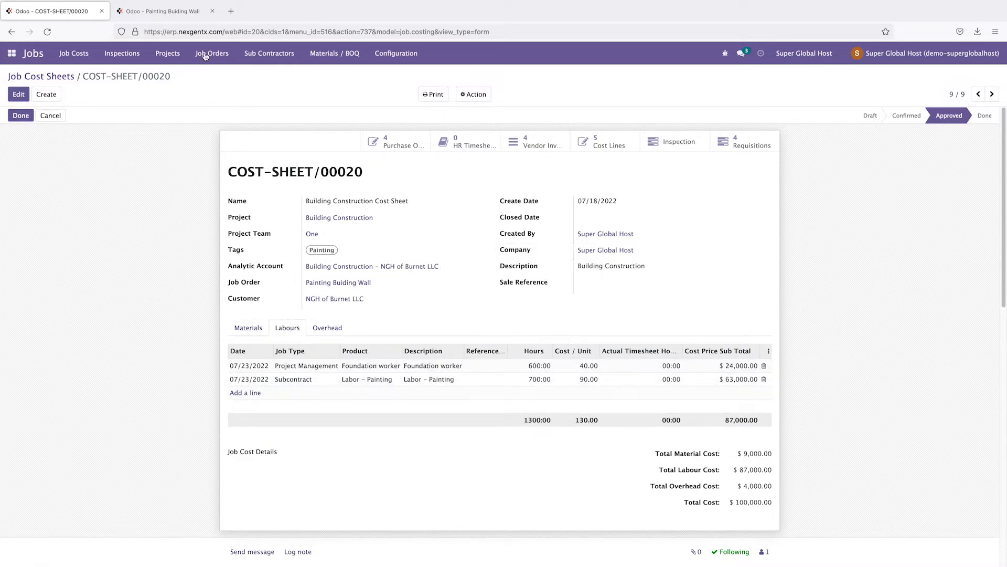
Step: Reopen the Painting Buiding Wall job order from Job Orders and view its subcontractor jobs
{"action": "left_click", "coordinate": [163, 11]}
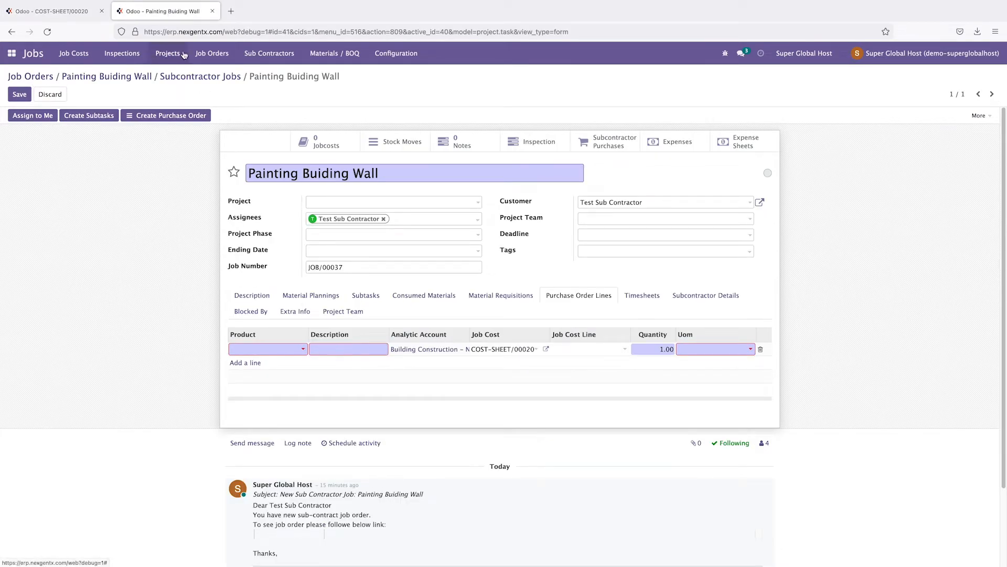
{"action": "left_click", "coordinate": [218, 57]}
{"action": "left_click", "coordinate": [219, 77]}
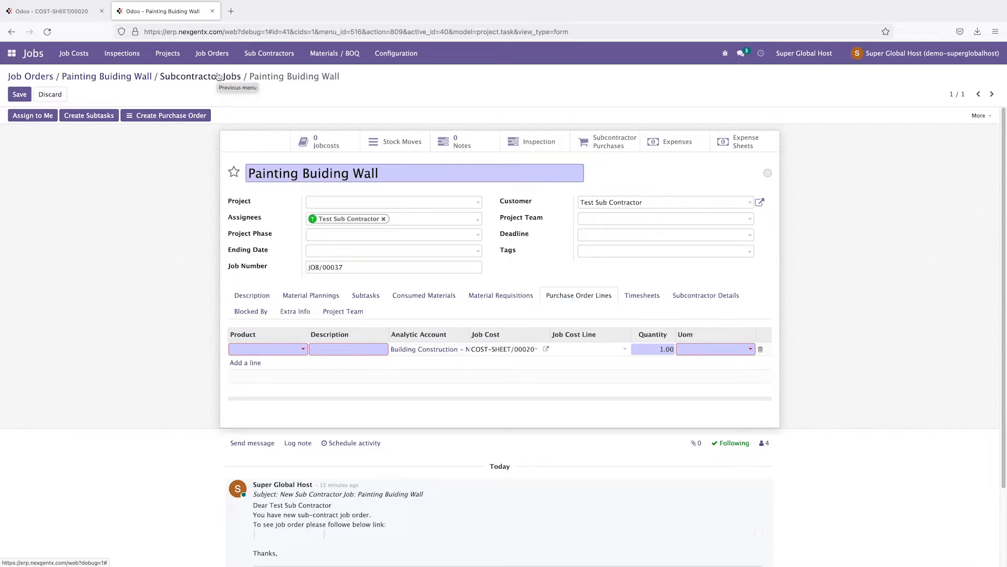
{"action": "left_click", "coordinate": [213, 55]}
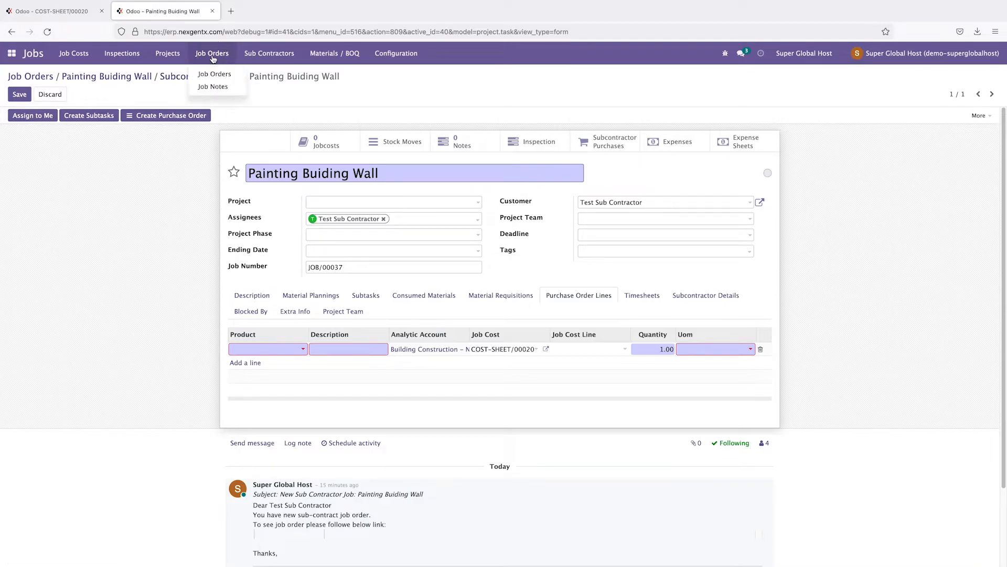
{"action": "left_click", "coordinate": [50, 94]}
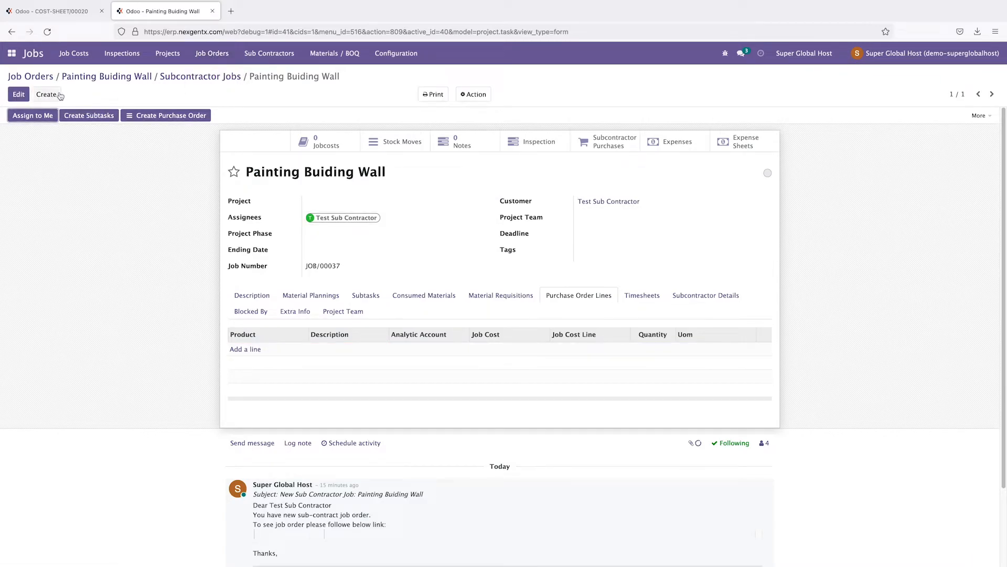
{"action": "left_click", "coordinate": [212, 52]}
{"action": "left_click", "coordinate": [212, 79]}
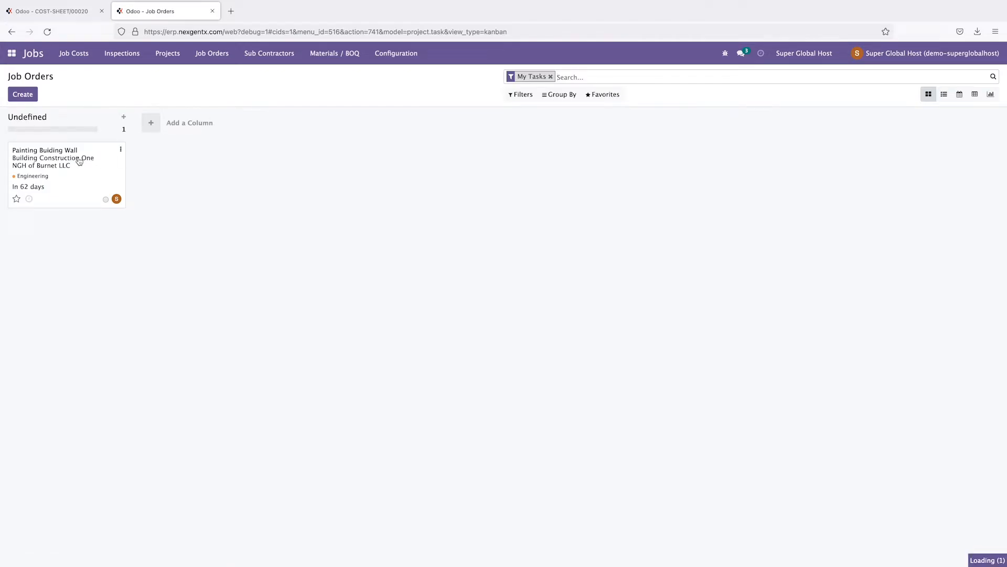
{"action": "left_click", "coordinate": [79, 161]}
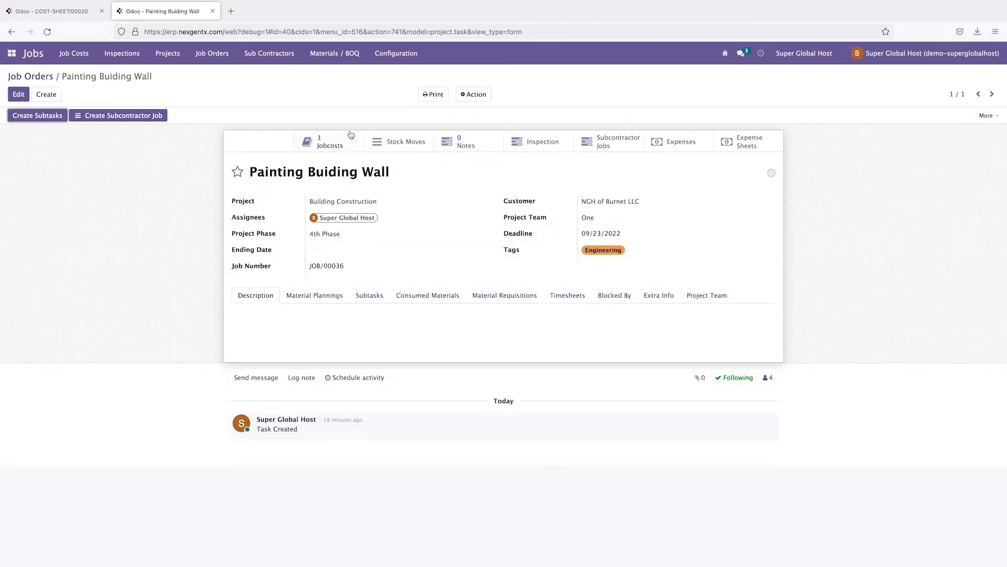
{"action": "left_click", "coordinate": [613, 146]}
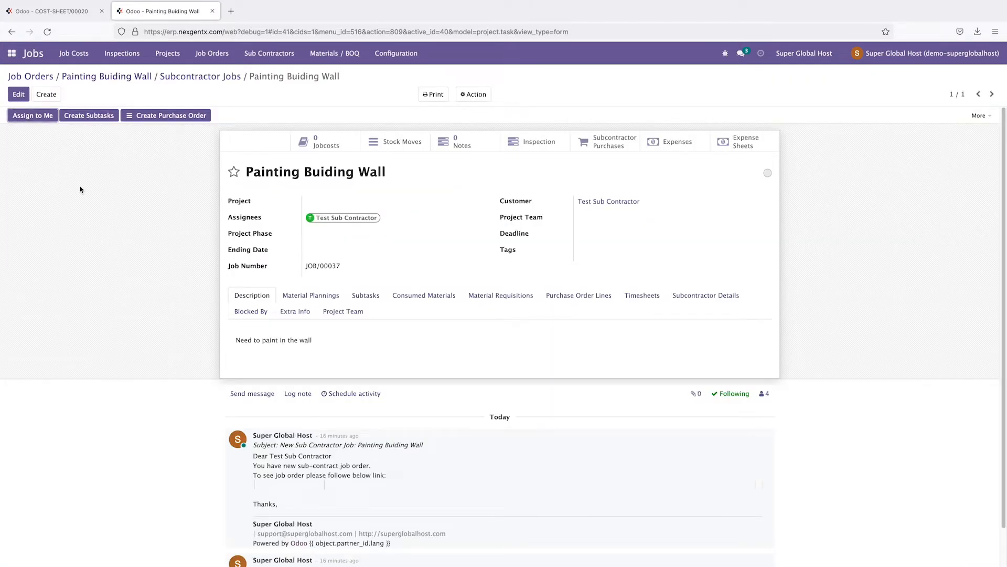
Step: Edit JOB/00037's purchase order lines, glance at the Building Construction analytic account, and come back
{"action": "left_click", "coordinate": [577, 300]}
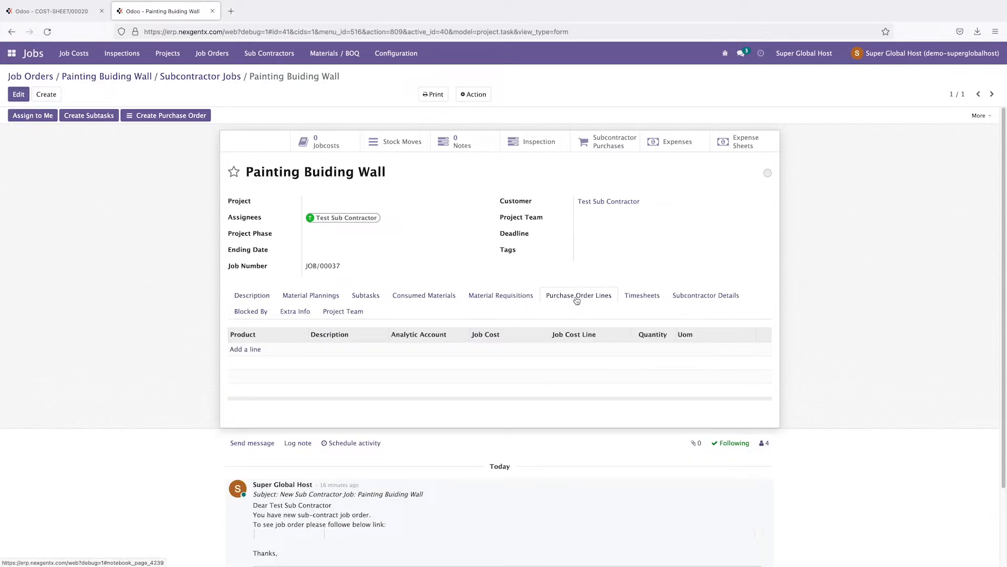
{"action": "left_click", "coordinate": [18, 95]}
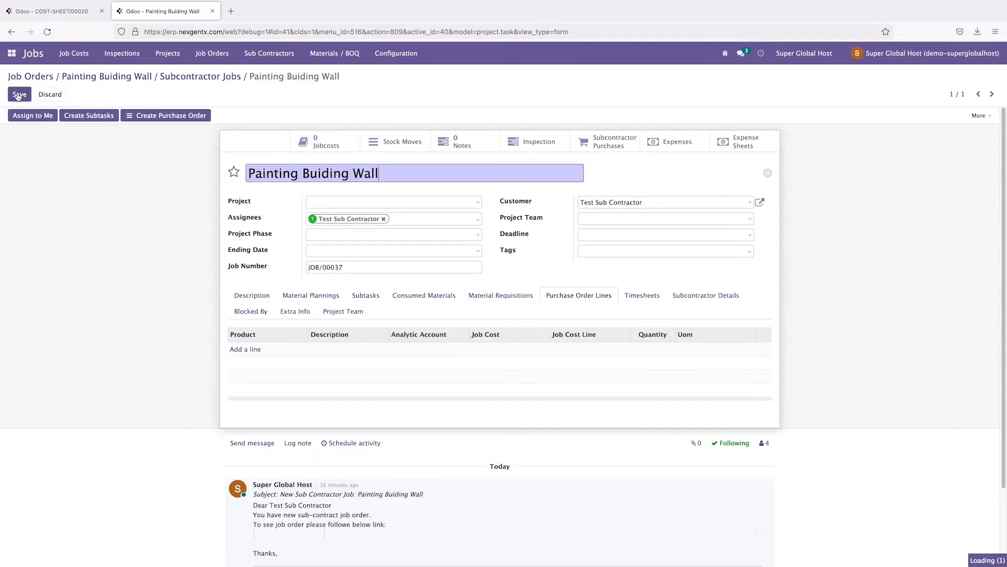
{"action": "left_click", "coordinate": [247, 349]}
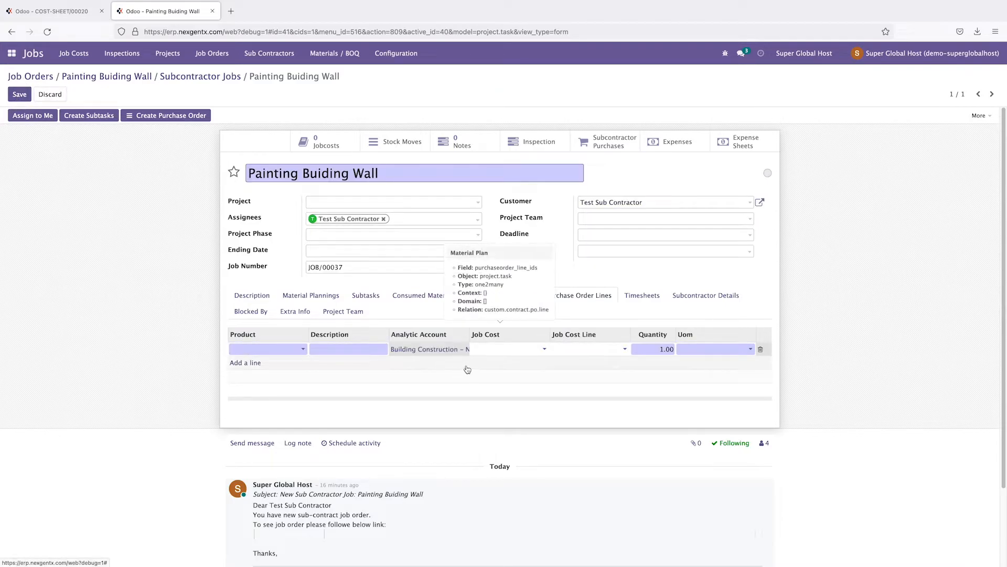
{"action": "left_click", "coordinate": [415, 351]}
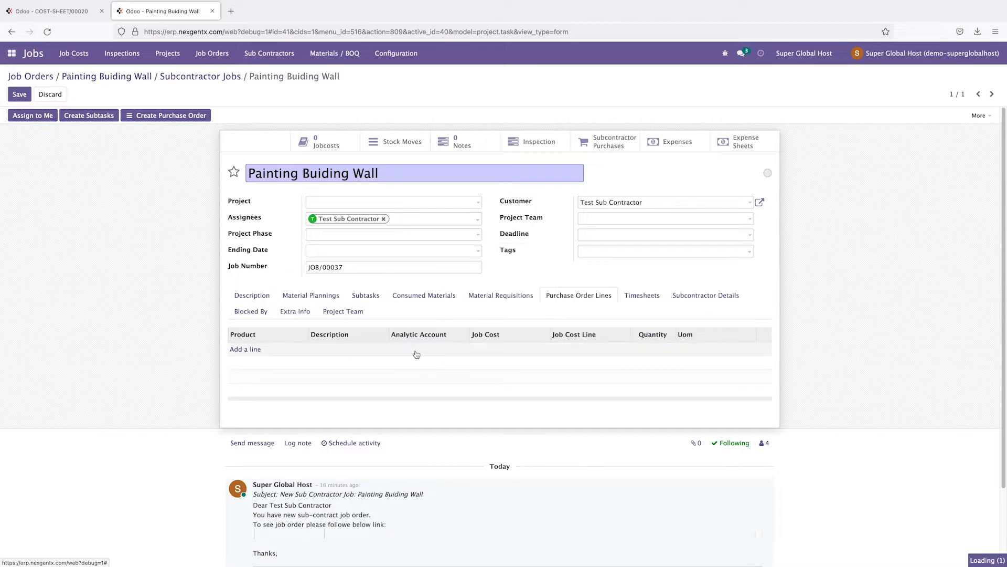
{"action": "left_click", "coordinate": [251, 351]}
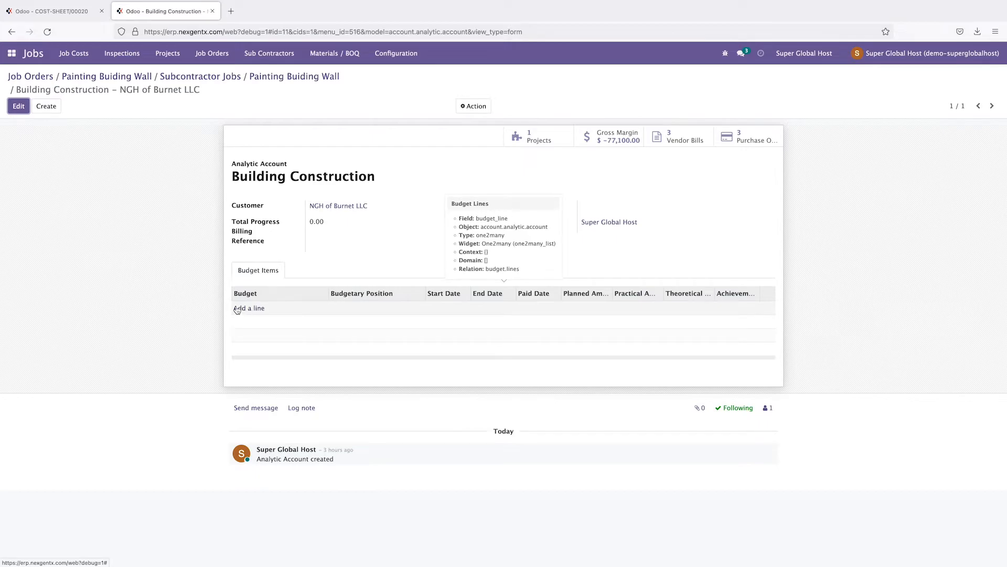
{"action": "left_click", "coordinate": [273, 80]}
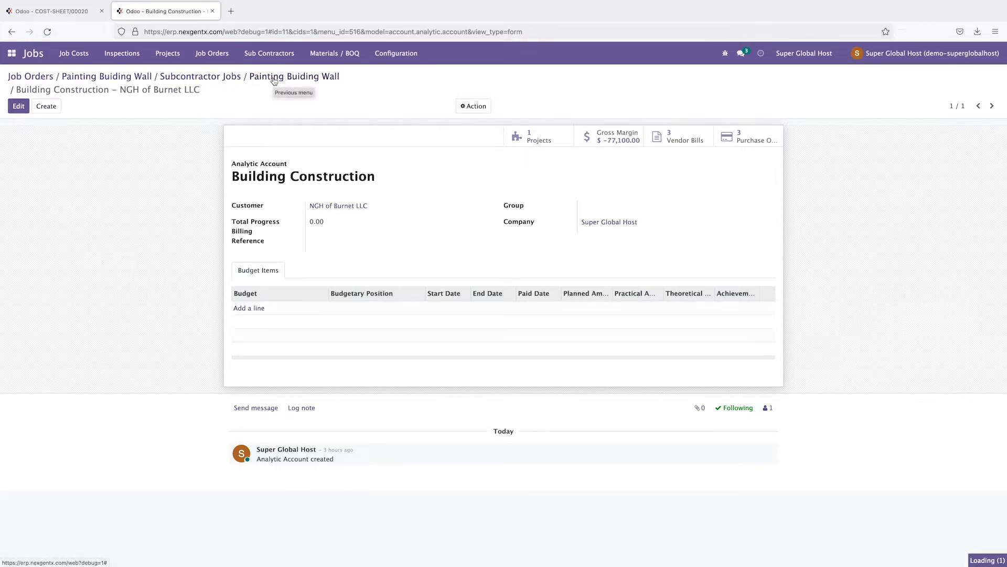
Step: Add a Labor - Painting purchase order line linked to COST-SHEET/00020's painting cost line
{"action": "left_click", "coordinate": [582, 297]}
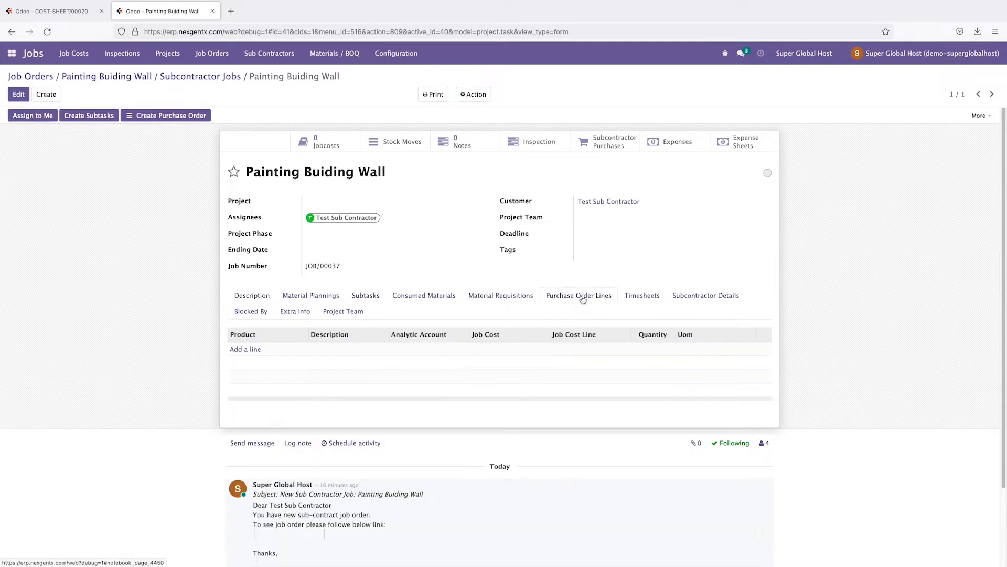
{"action": "left_click", "coordinate": [246, 356]}
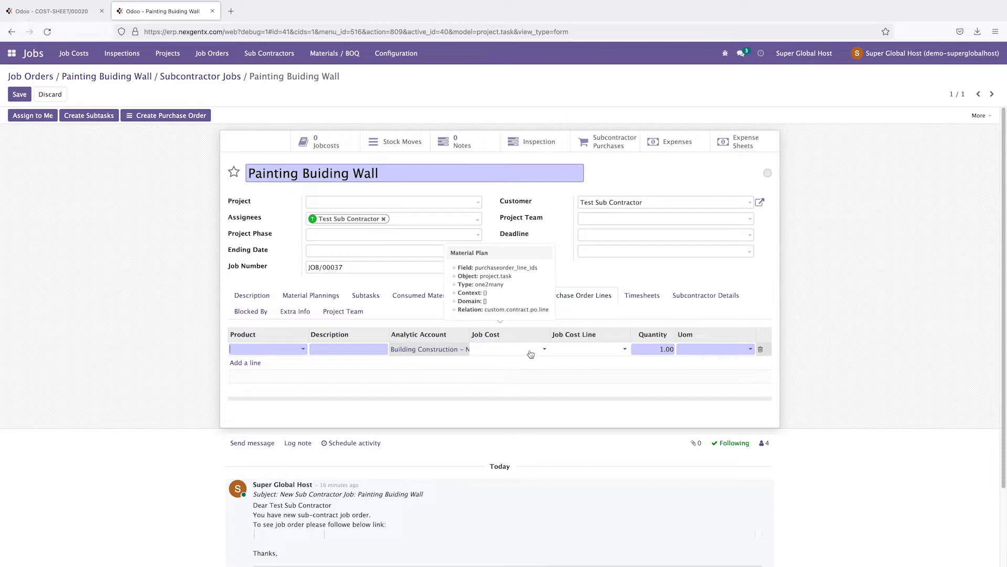
{"action": "left_click", "coordinate": [529, 350]}
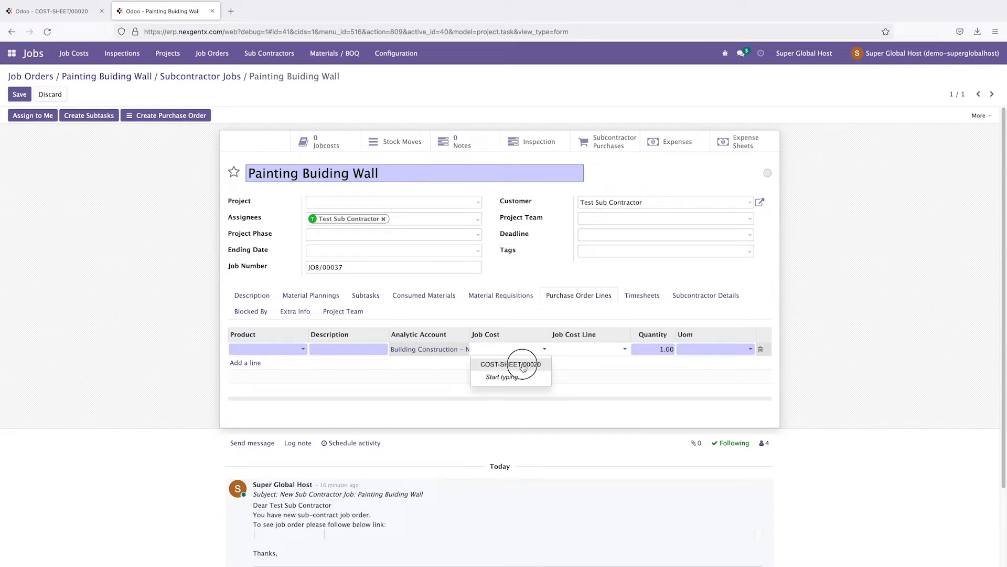
{"action": "left_click", "coordinate": [523, 365]}
{"action": "left_click", "coordinate": [582, 348]}
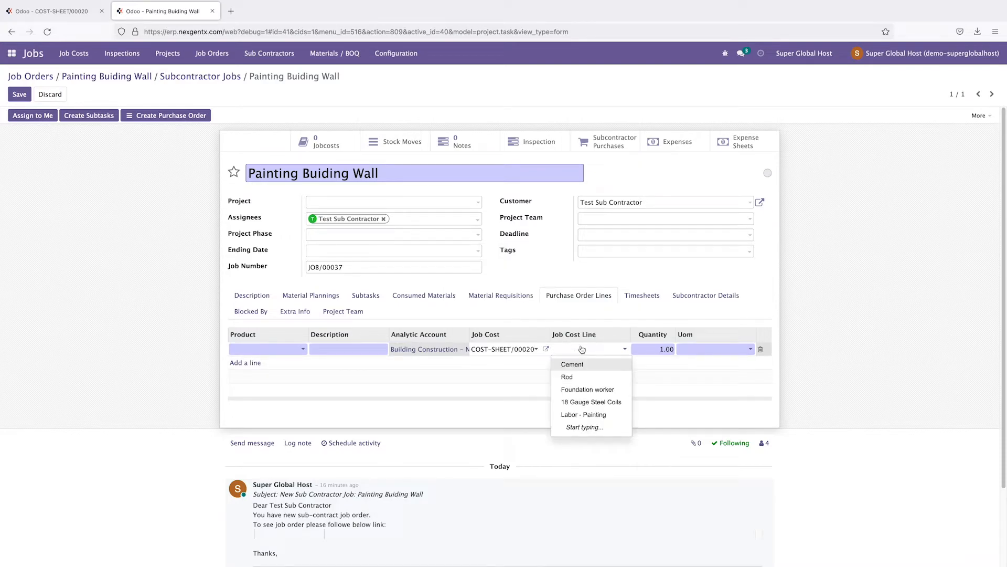
{"action": "left_click", "coordinate": [594, 417]}
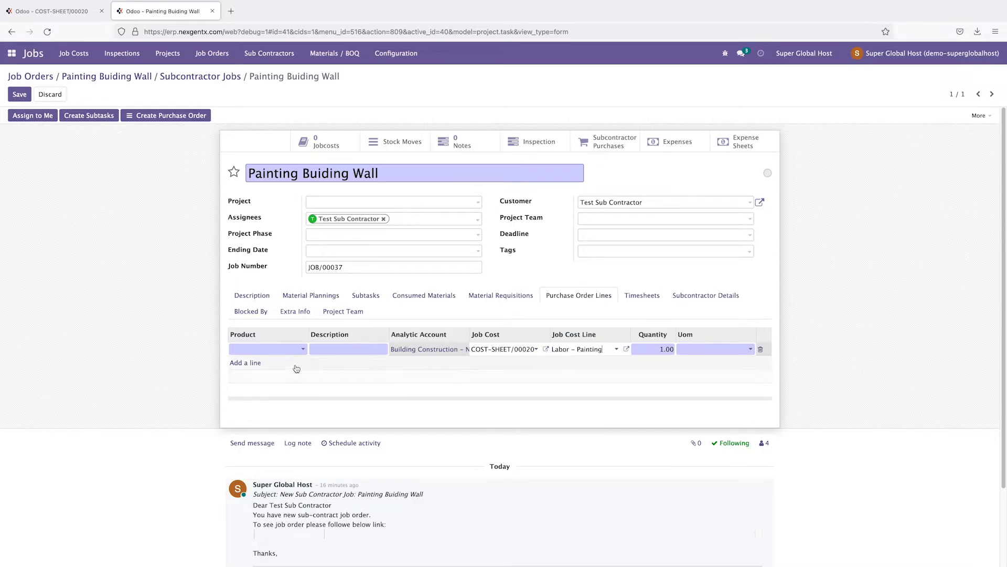
{"action": "left_click", "coordinate": [287, 350]}
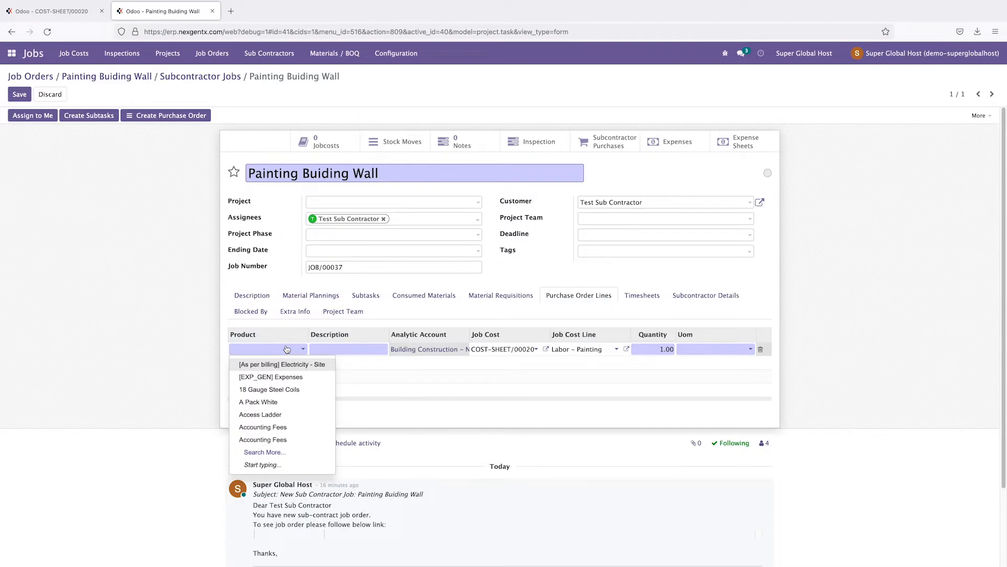
{"action": "type", "text": "Pain"}
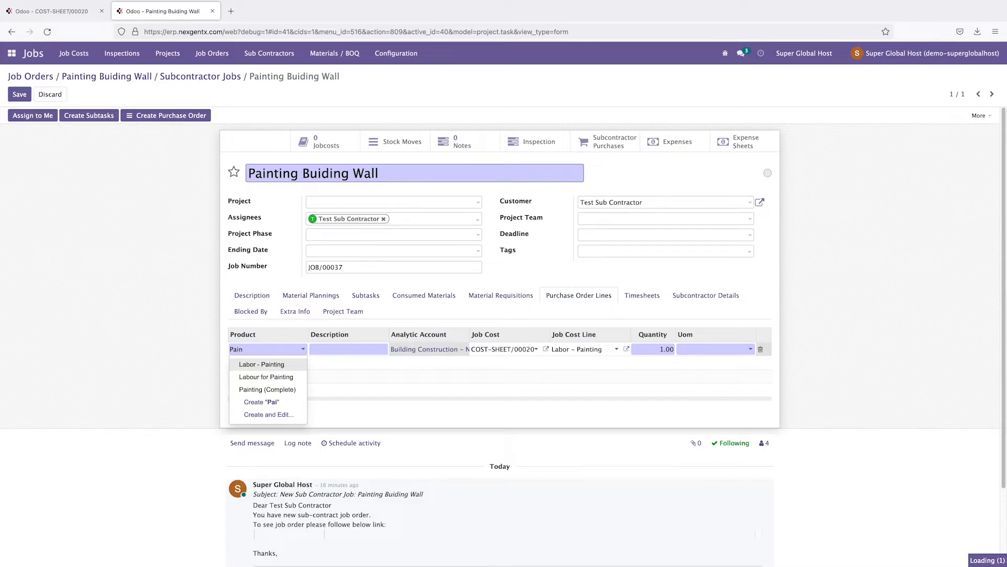
{"action": "key", "text": "Return"}
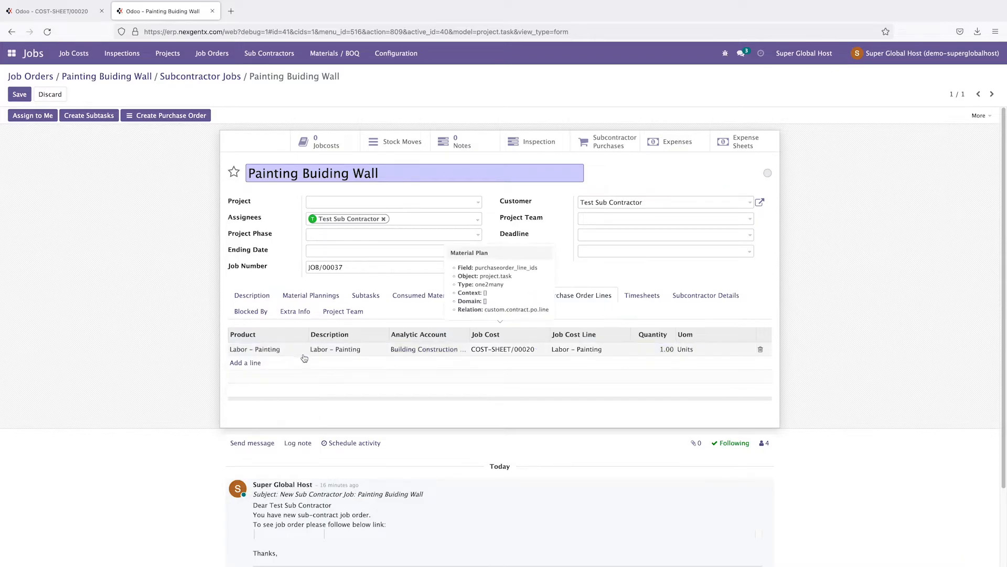
{"action": "left_click", "coordinate": [662, 350]}
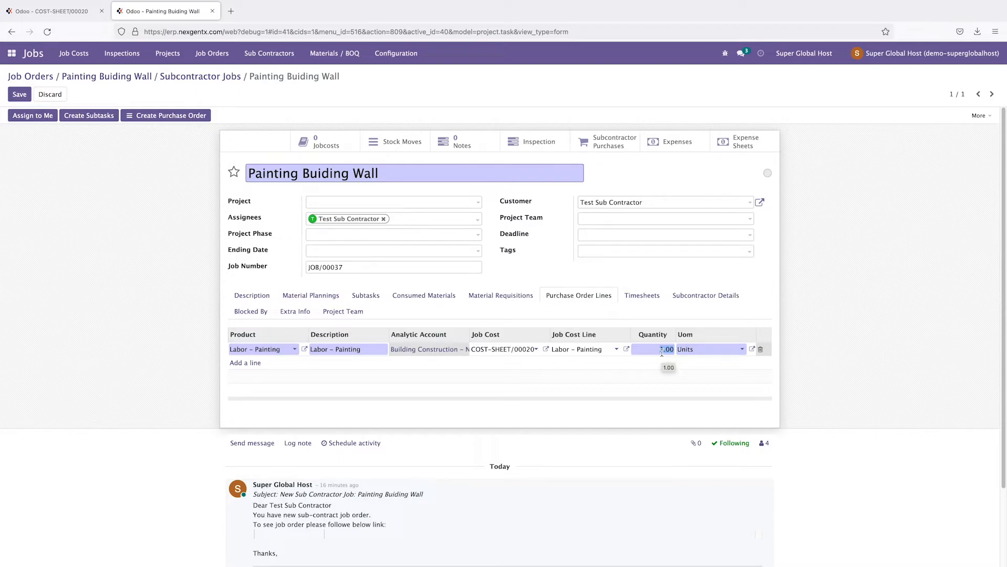
{"action": "type", "text": "50"}
{"action": "left_click", "coordinate": [876, 341]}
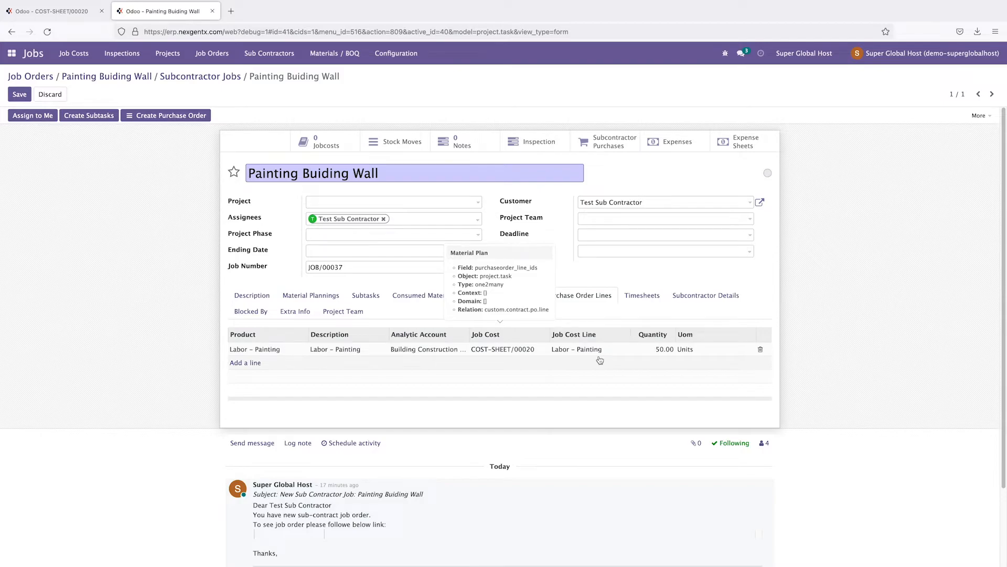
Step: After checking the cost sheet, change the line's quantity to 400
{"action": "left_click", "coordinate": [64, 13]}
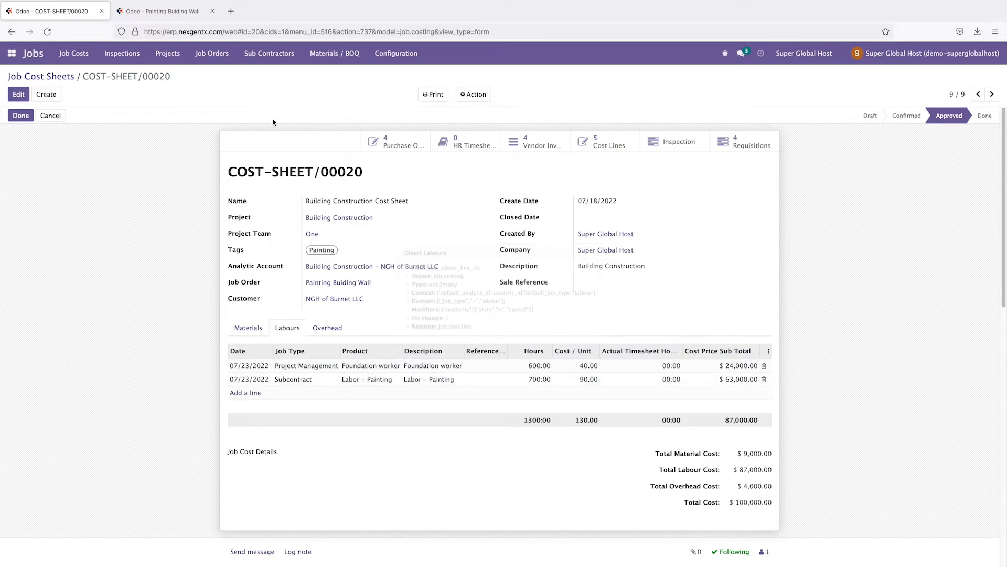
{"action": "left_click", "coordinate": [162, 11]}
{"action": "left_click", "coordinate": [659, 350]}
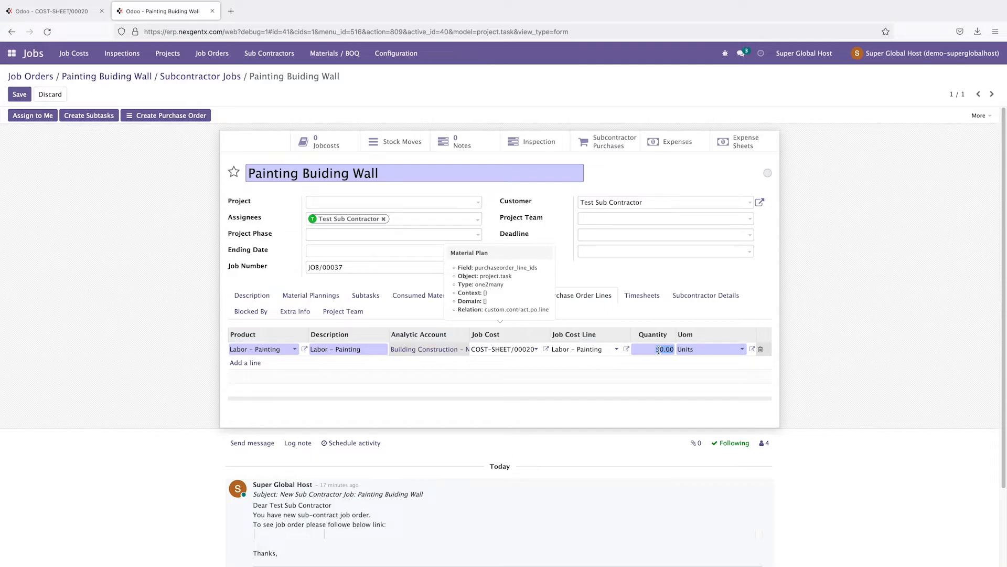
{"action": "type", "text": "4"}
{"action": "left_click", "coordinate": [873, 337]}
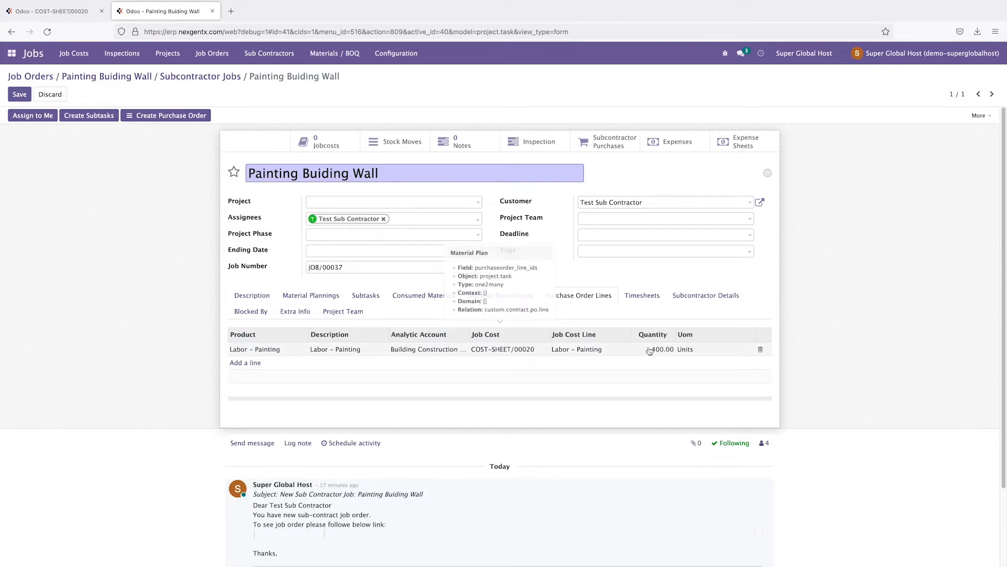
Step: Set project Building Construction, team One, 4th Phase, ending 08/31/2022, and tag Engineering
{"action": "left_click", "coordinate": [338, 202]}
{"action": "left_click", "coordinate": [343, 219]}
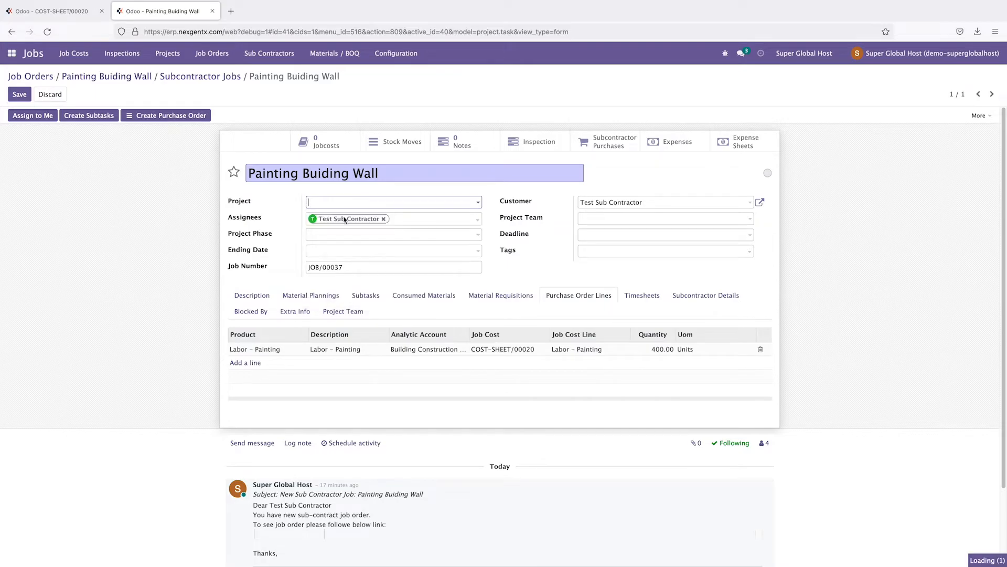
{"action": "left_click", "coordinate": [586, 219]}
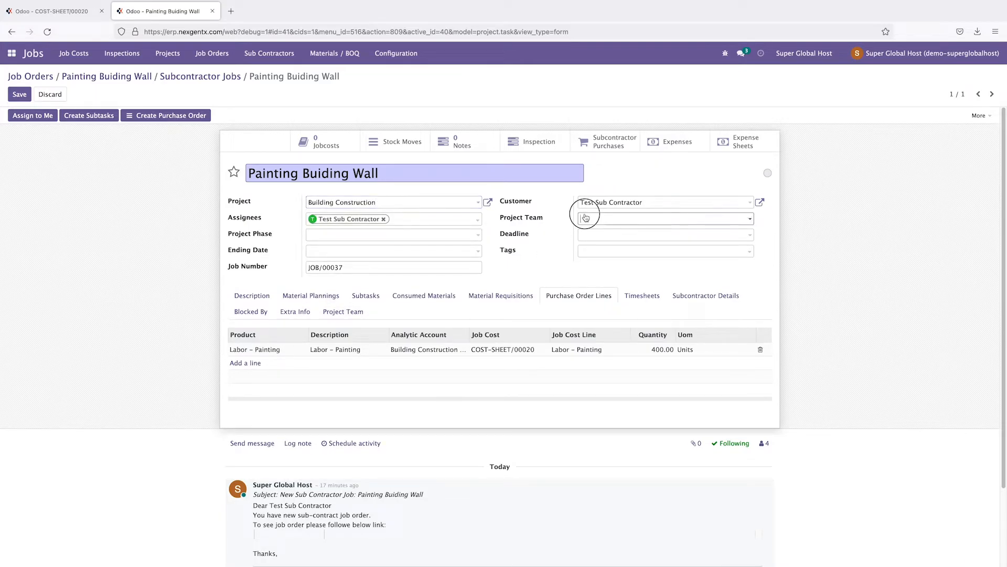
{"action": "left_click", "coordinate": [597, 239]}
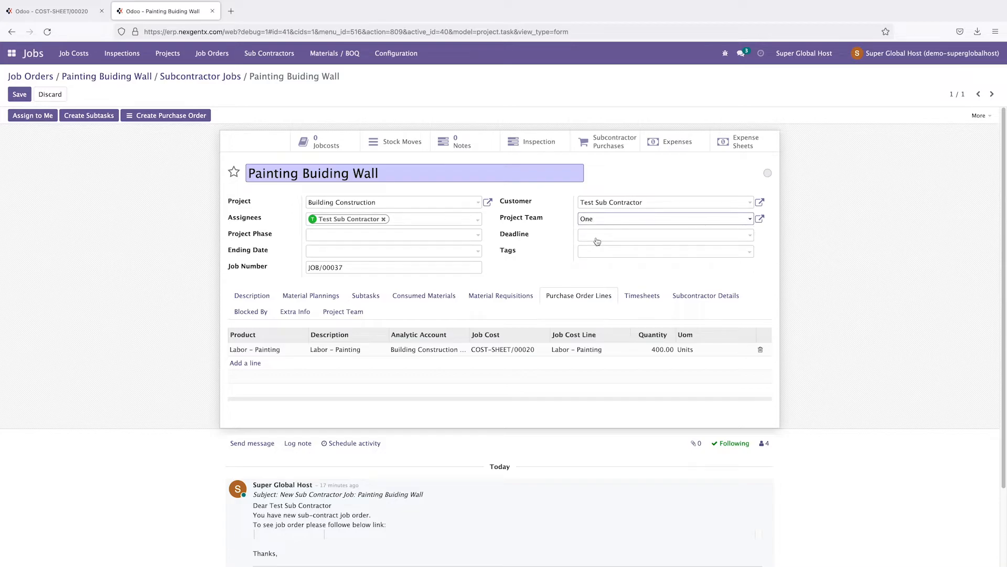
{"action": "left_click", "coordinate": [330, 238]}
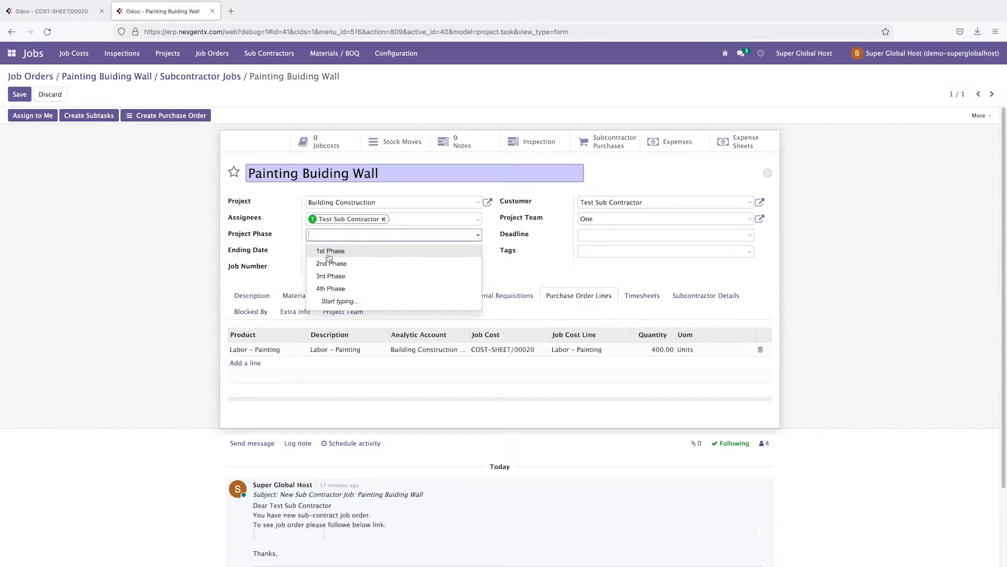
{"action": "left_click", "coordinate": [332, 289]}
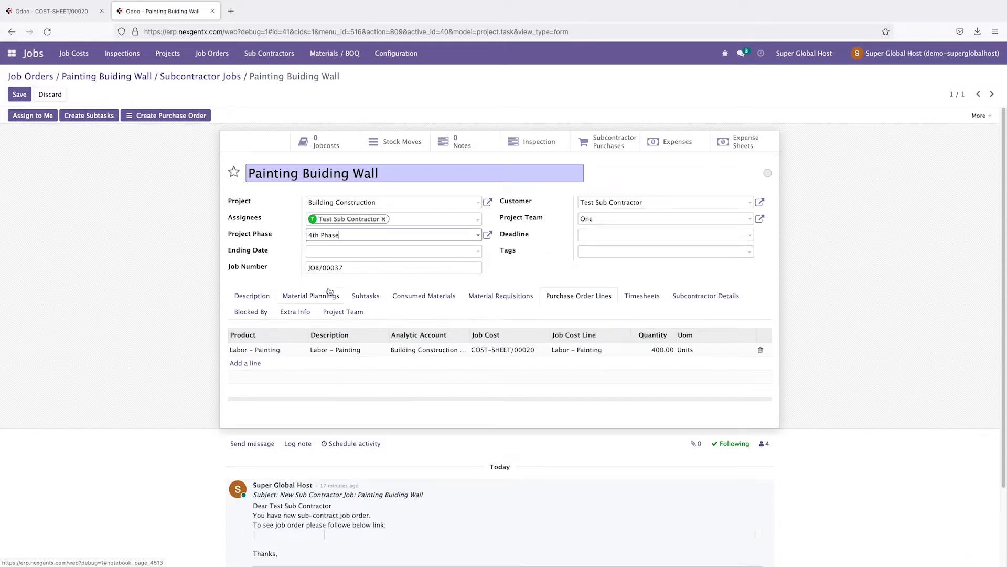
{"action": "left_click", "coordinate": [326, 251]}
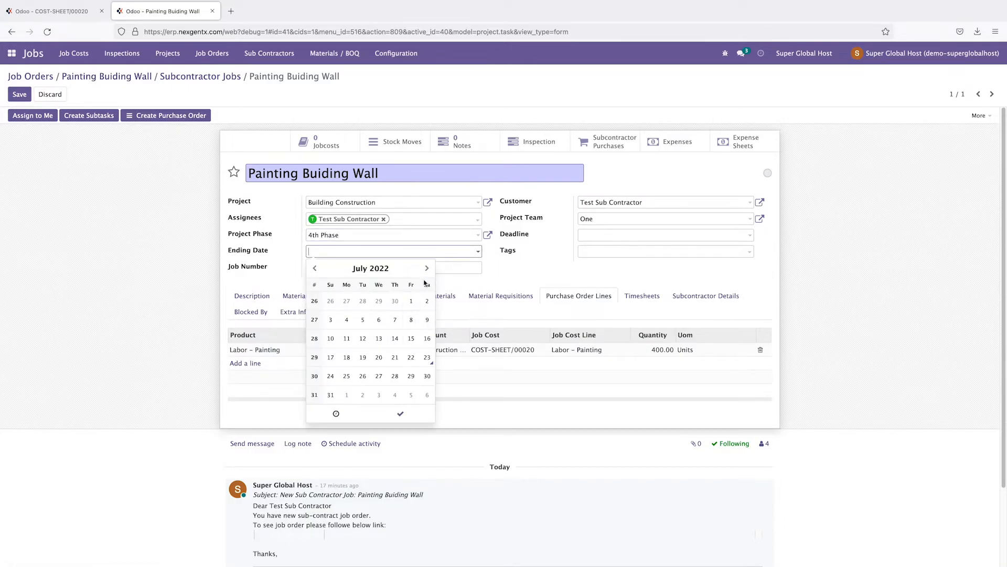
{"action": "left_click", "coordinate": [427, 268]}
{"action": "left_click", "coordinate": [381, 376]}
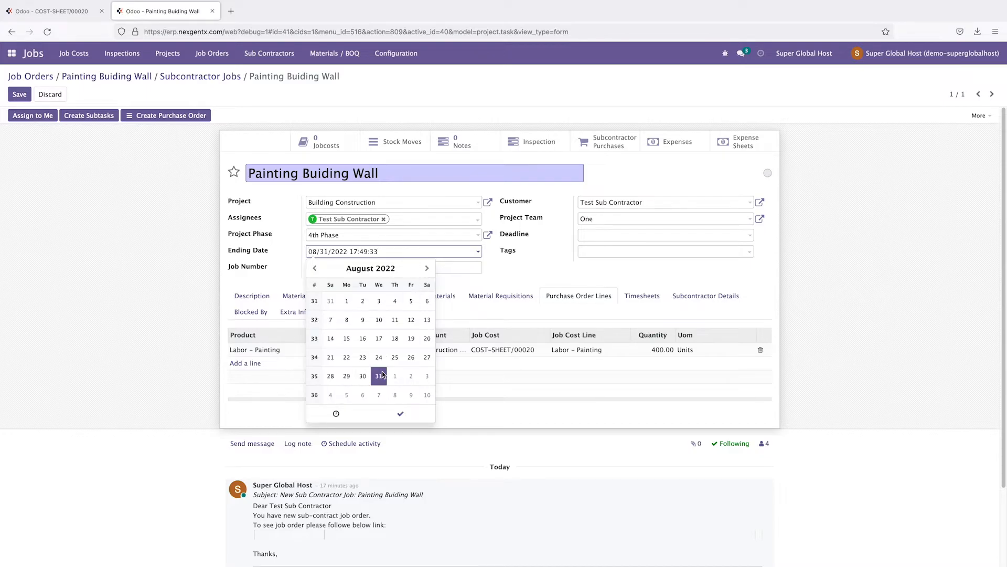
{"action": "left_click", "coordinate": [595, 252]}
{"action": "left_click", "coordinate": [601, 266]}
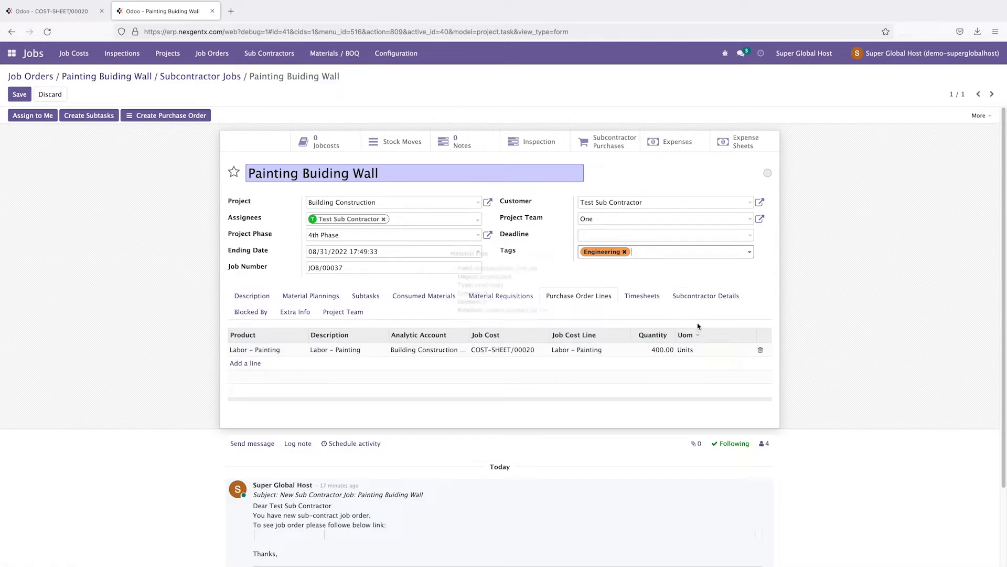
Step: Review the job's description, material plannings and subtasks, then return to purchase order lines
{"action": "left_click", "coordinate": [250, 297]}
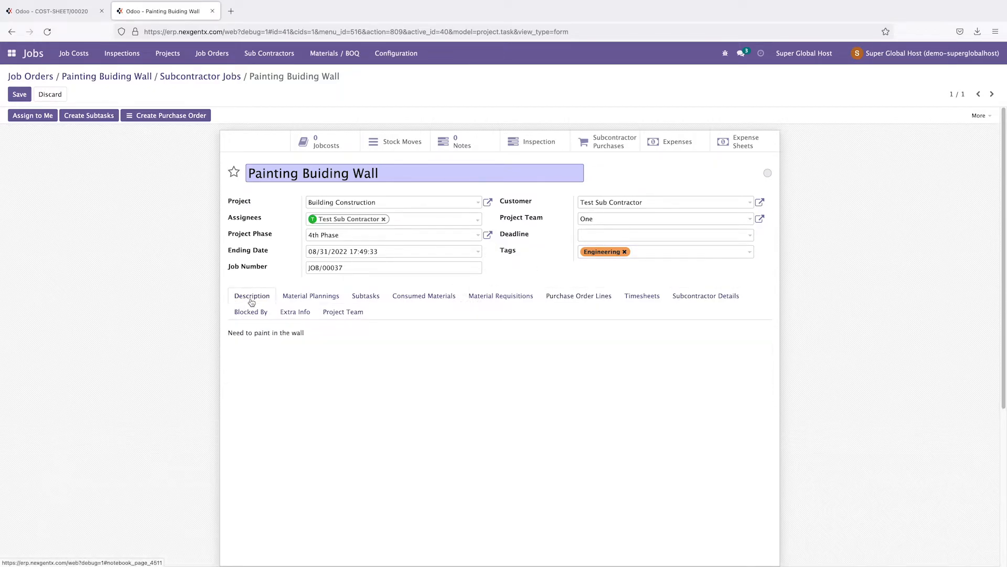
{"action": "left_click_drag", "start_coordinate": [306, 334], "coordinate": [225, 332]}
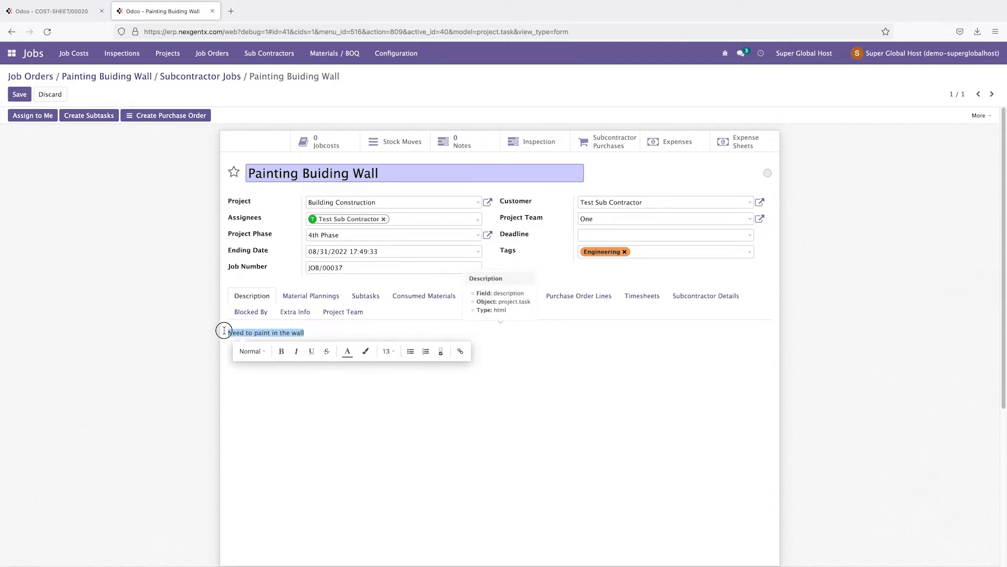
{"action": "left_click", "coordinate": [321, 297]}
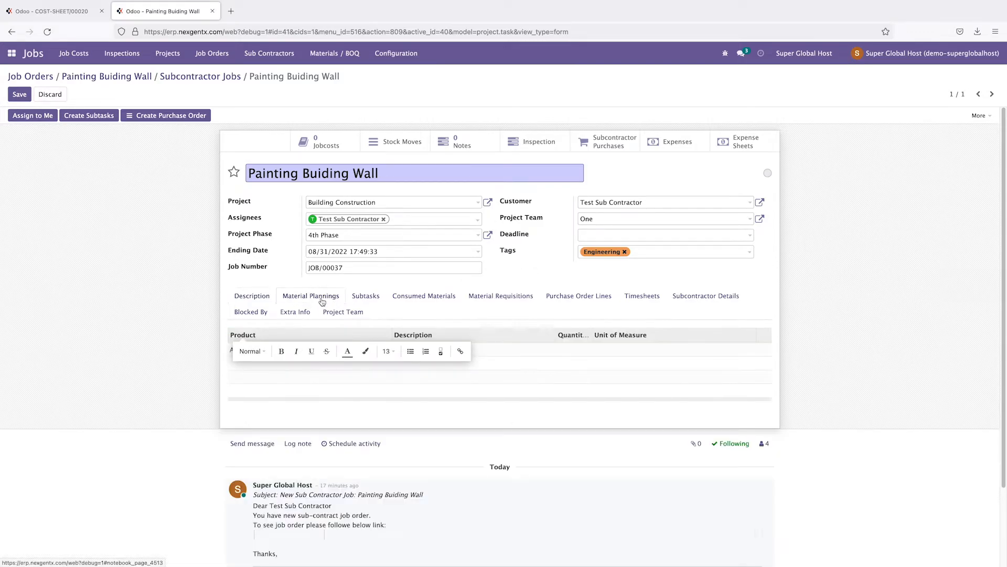
{"action": "left_click", "coordinate": [361, 297]}
{"action": "left_click", "coordinate": [580, 297]}
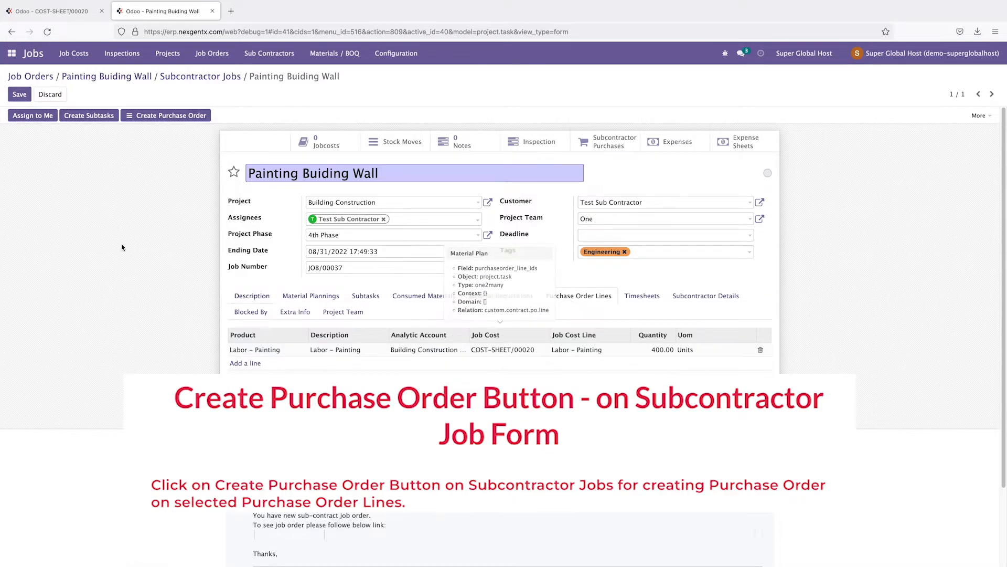
Step: Save the job and create the subcontractor purchase order, producing RFQ P00044
{"action": "left_click", "coordinate": [19, 94]}
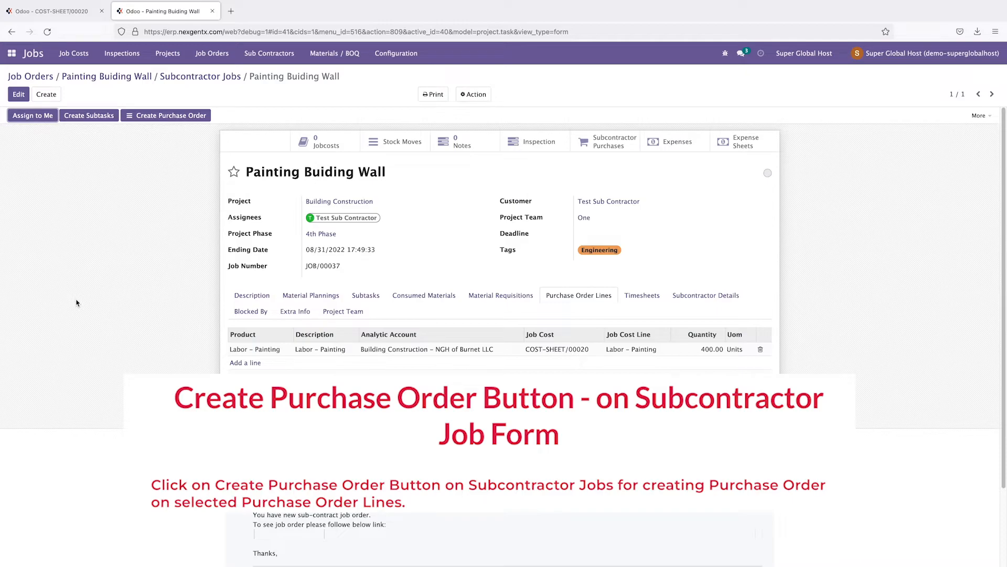
{"action": "left_click", "coordinate": [176, 117]}
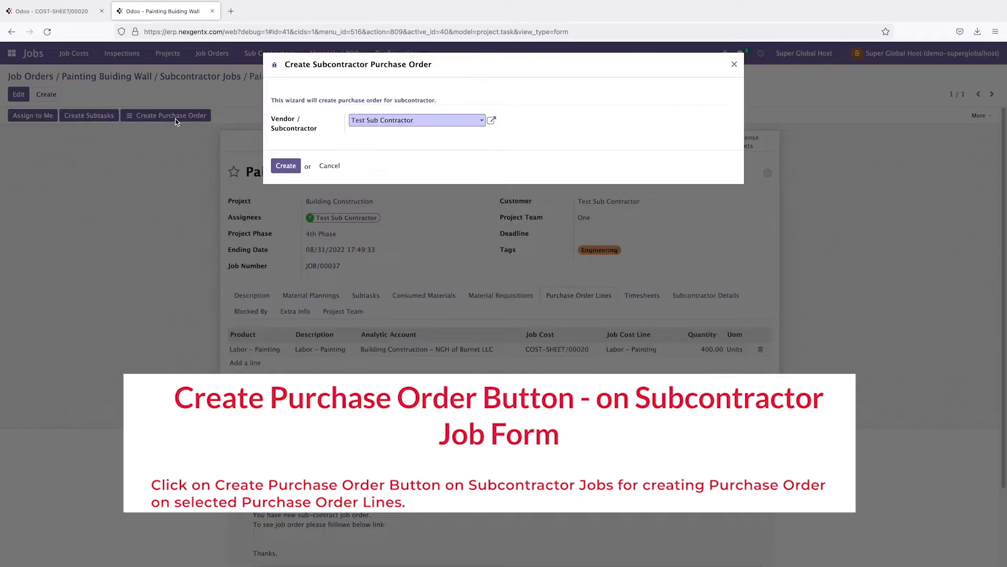
{"action": "left_click", "coordinate": [285, 167]}
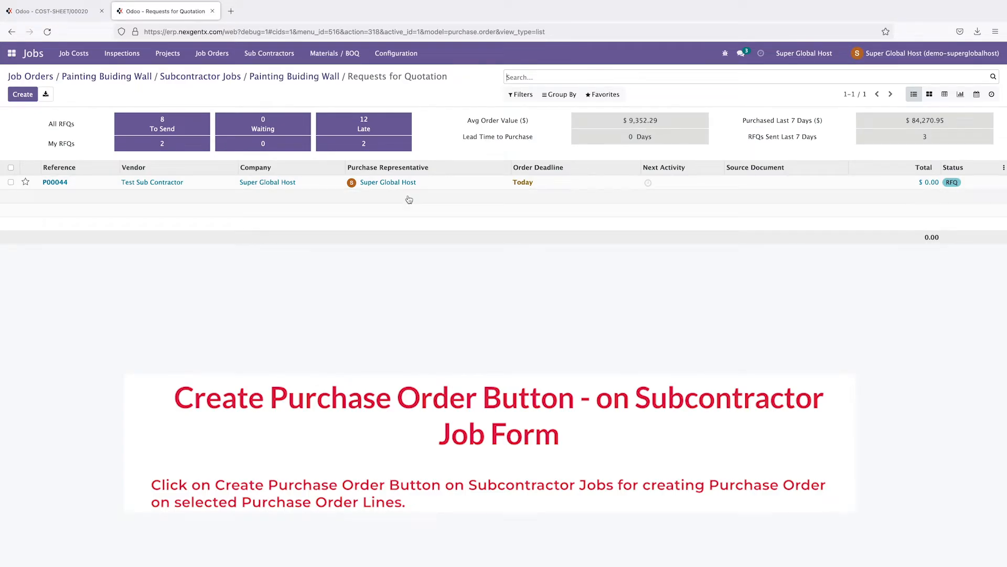
Step: Open RFQ P00044 and set its Labor – Painting line quantity to 400
{"action": "left_click", "coordinate": [57, 184]}
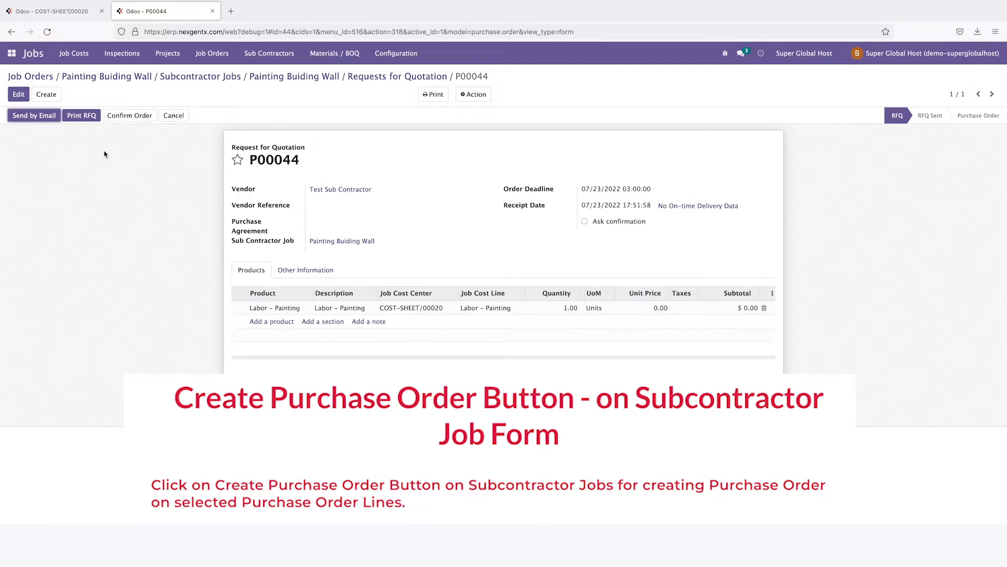
{"action": "left_click_drag", "start_coordinate": [306, 147], "coordinate": [229, 145]}
{"action": "left_click", "coordinate": [166, 184]}
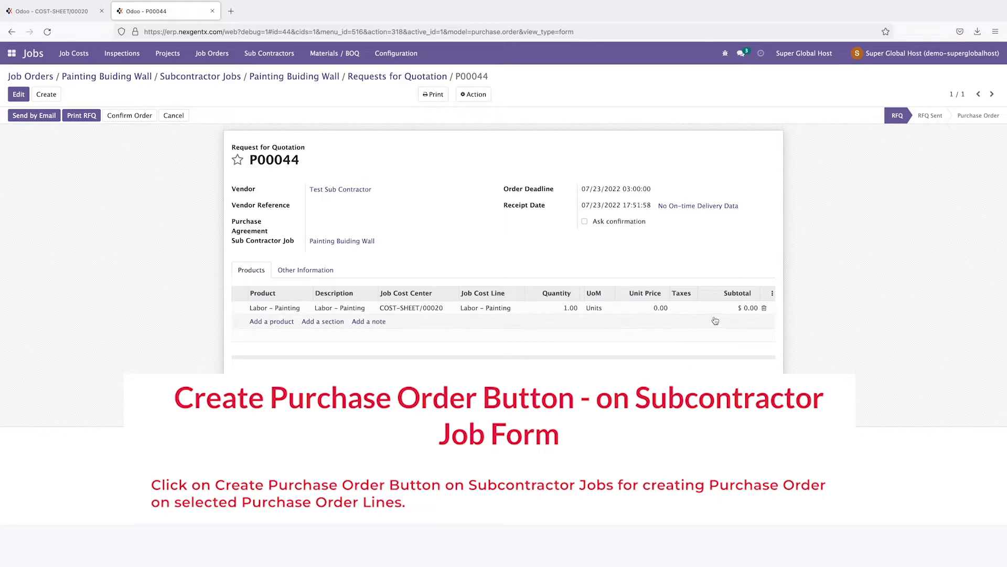
{"action": "left_click", "coordinate": [565, 310]}
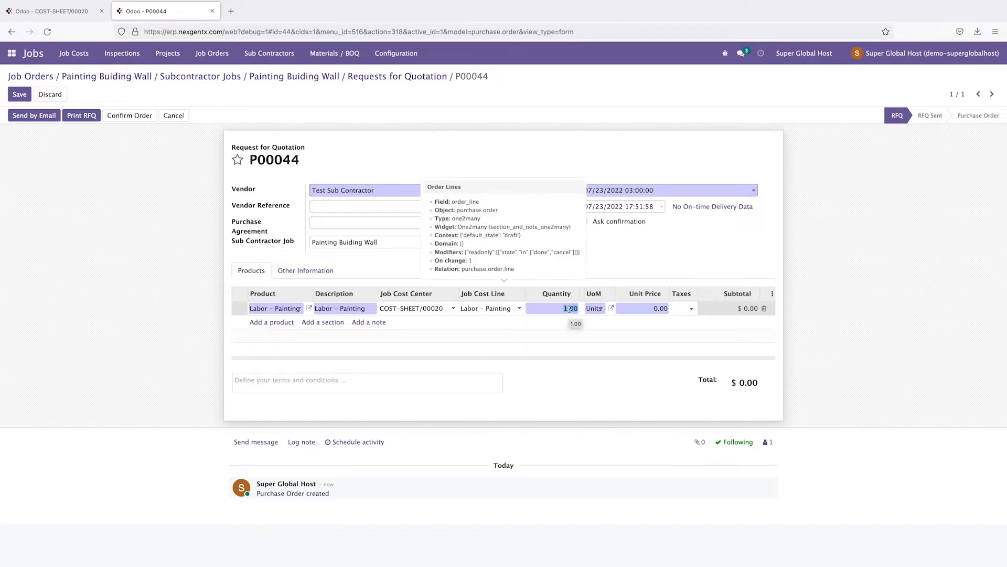
{"action": "type", "text": "4"}
{"action": "left_click", "coordinate": [882, 317]}
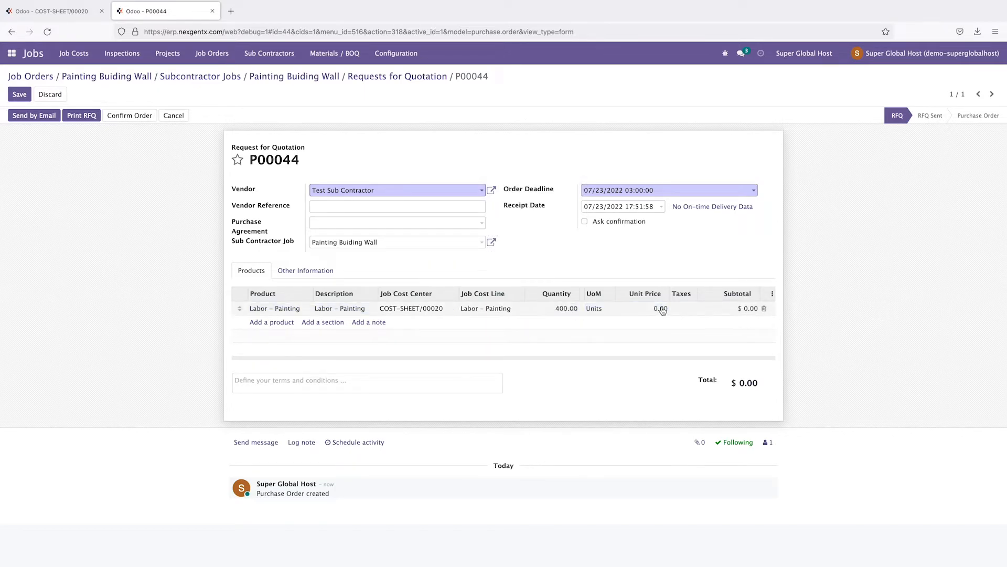
Step: After checking the job cost sheet, set unit price 90 for a $36,000 total and confirm the order
{"action": "left_click", "coordinate": [44, 7]}
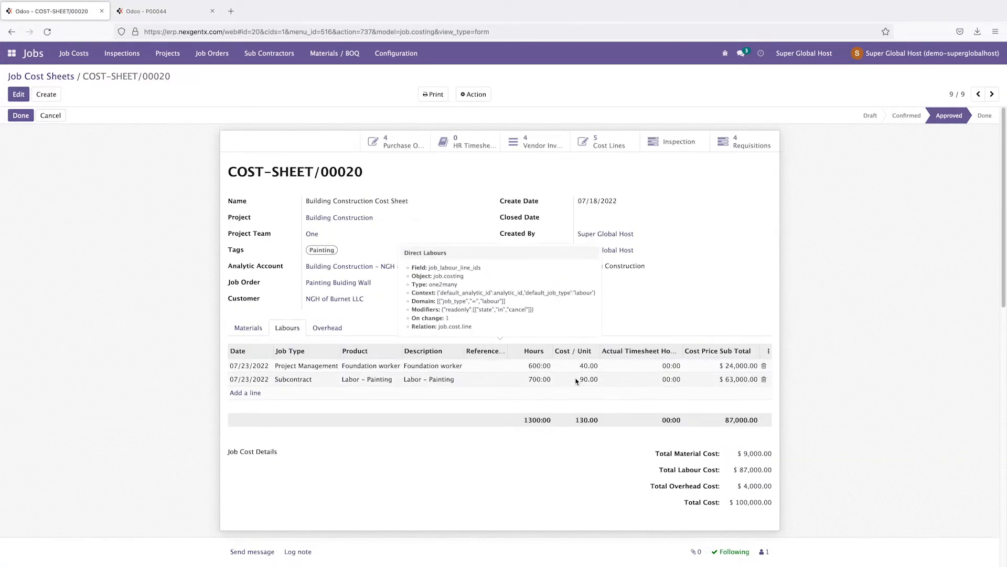
{"action": "left_click", "coordinate": [202, 11]}
{"action": "left_click", "coordinate": [652, 309]}
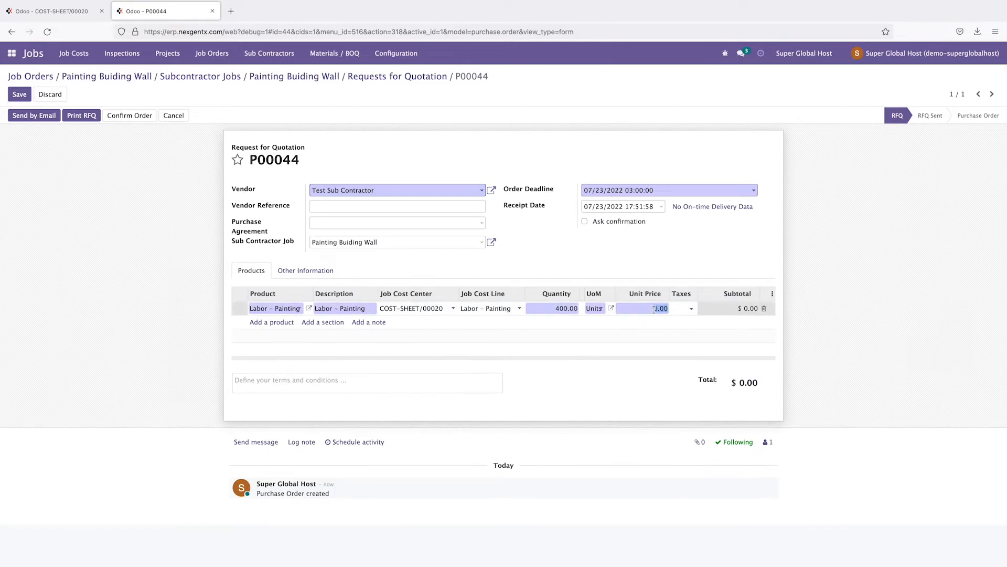
{"action": "type", "text": "90"}
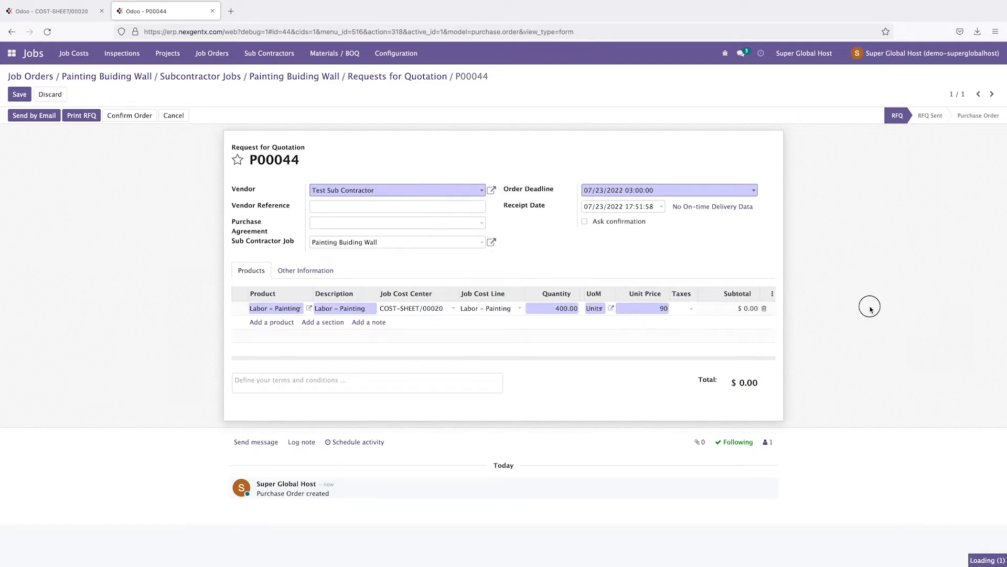
{"action": "left_click", "coordinate": [870, 309]}
{"action": "left_click", "coordinate": [686, 311]}
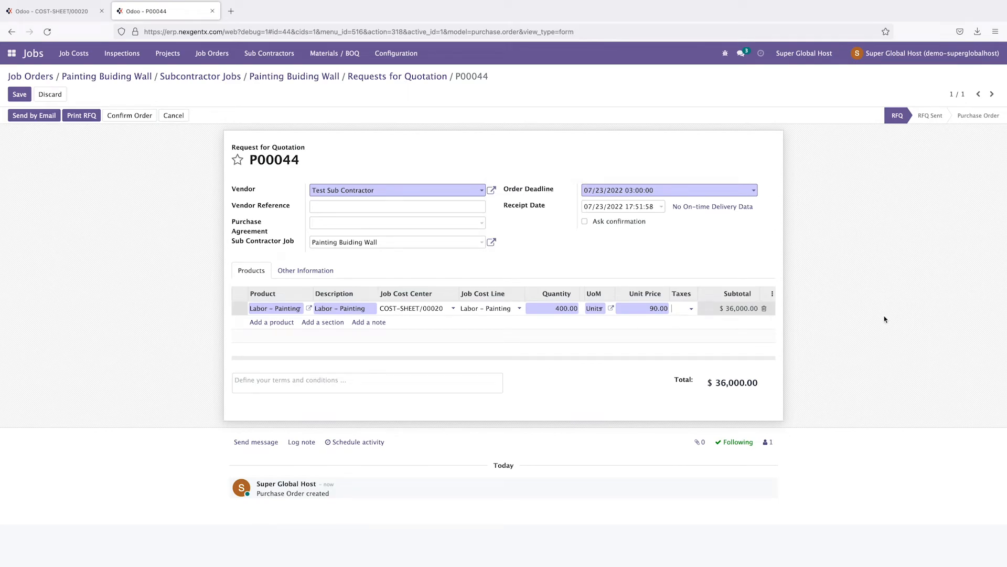
{"action": "left_click", "coordinate": [866, 316]}
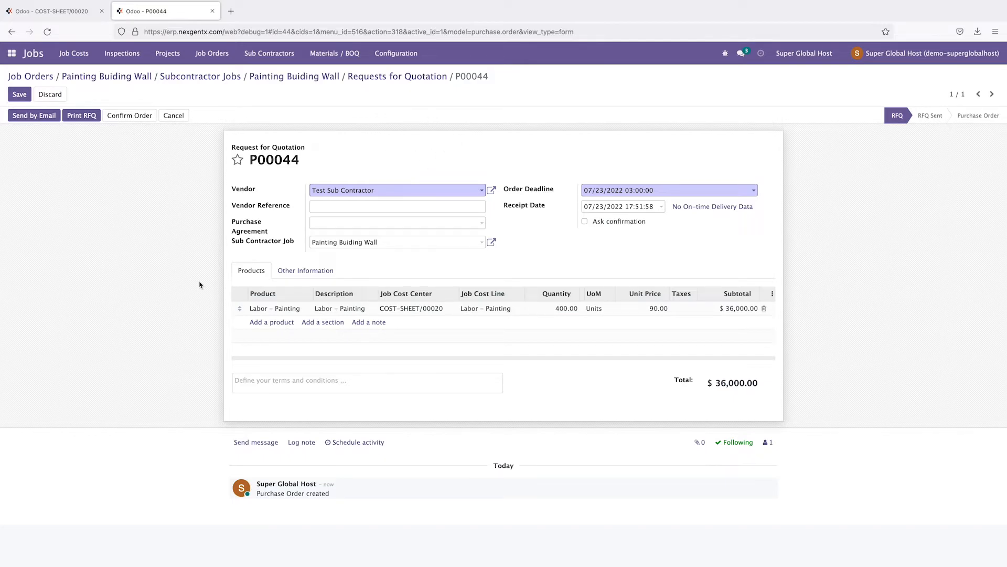
{"action": "left_click", "coordinate": [137, 116]}
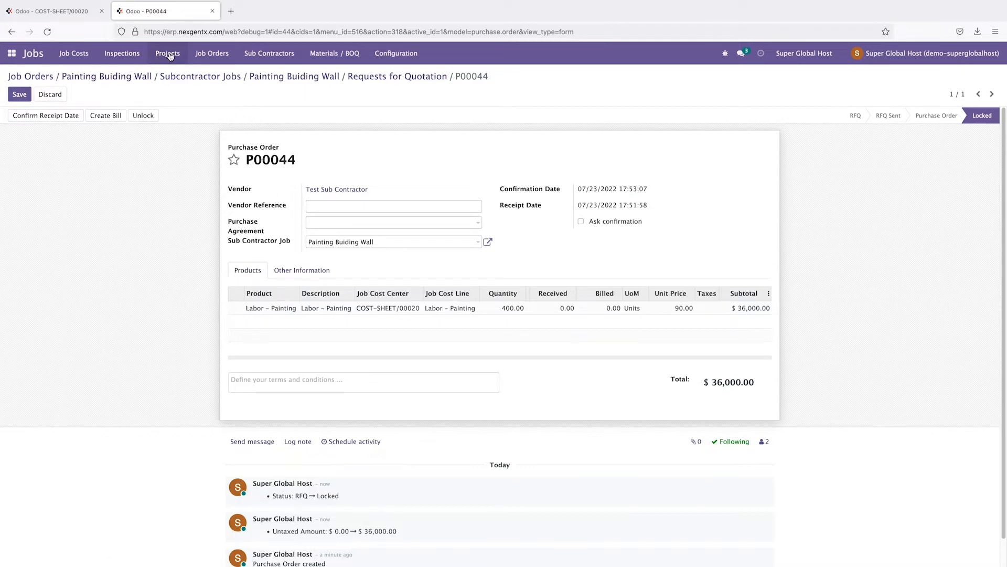
Step: In the contractors list, drop the Vendor Bills filter and search names containing 'sub'
{"action": "left_click", "coordinate": [269, 54]}
{"action": "left_click", "coordinate": [264, 73]}
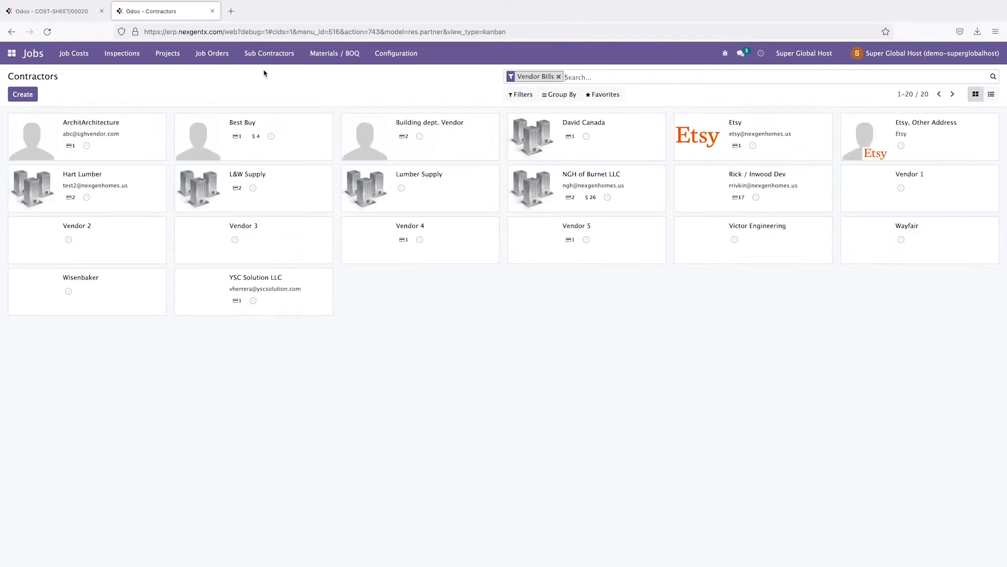
{"action": "left_click", "coordinate": [558, 77]}
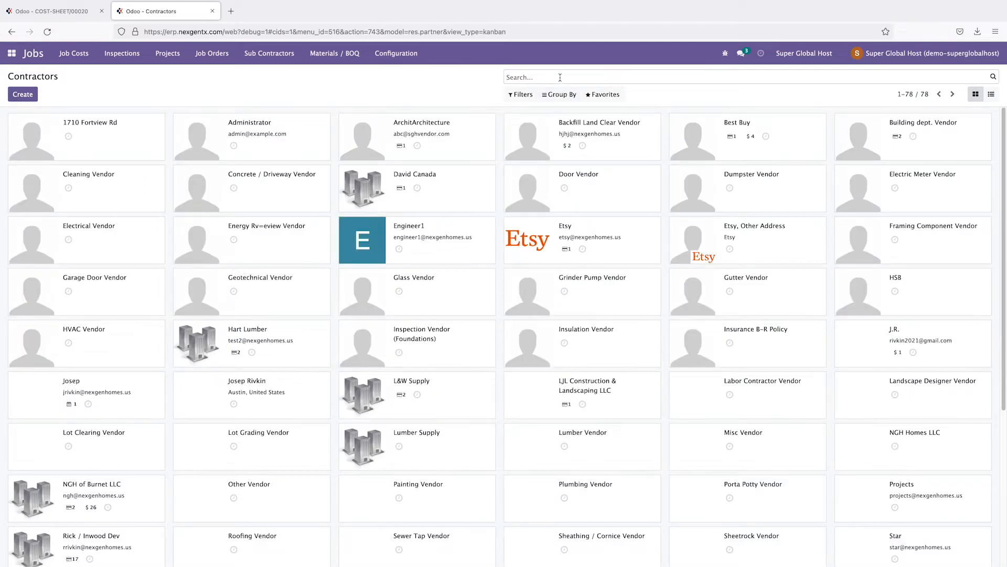
{"action": "type", "text": "sub"}
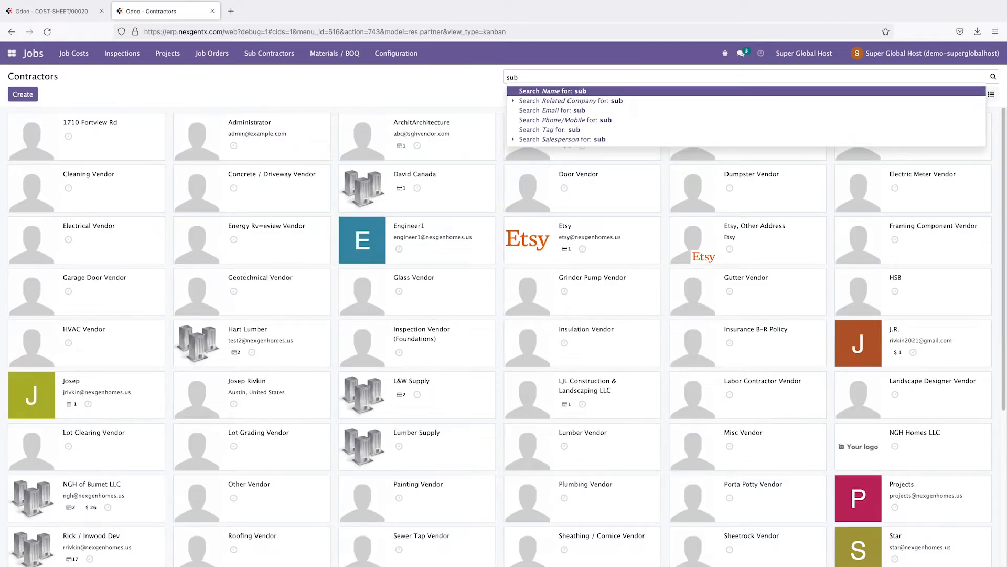
{"action": "left_click", "coordinate": [564, 92]}
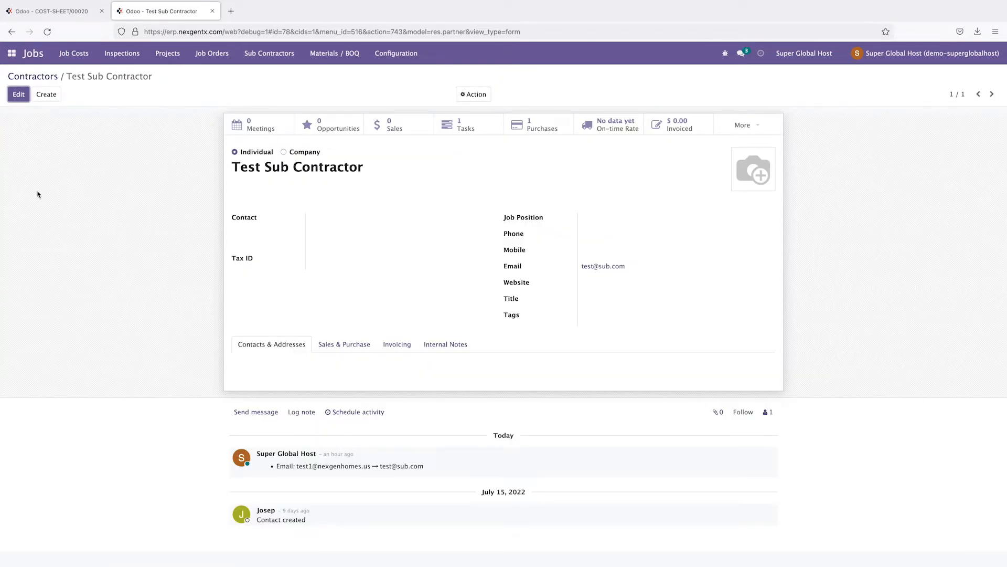
Step: Open Test Sub Contractor's purchases and open purchase order P00044
{"action": "left_click", "coordinate": [536, 130]}
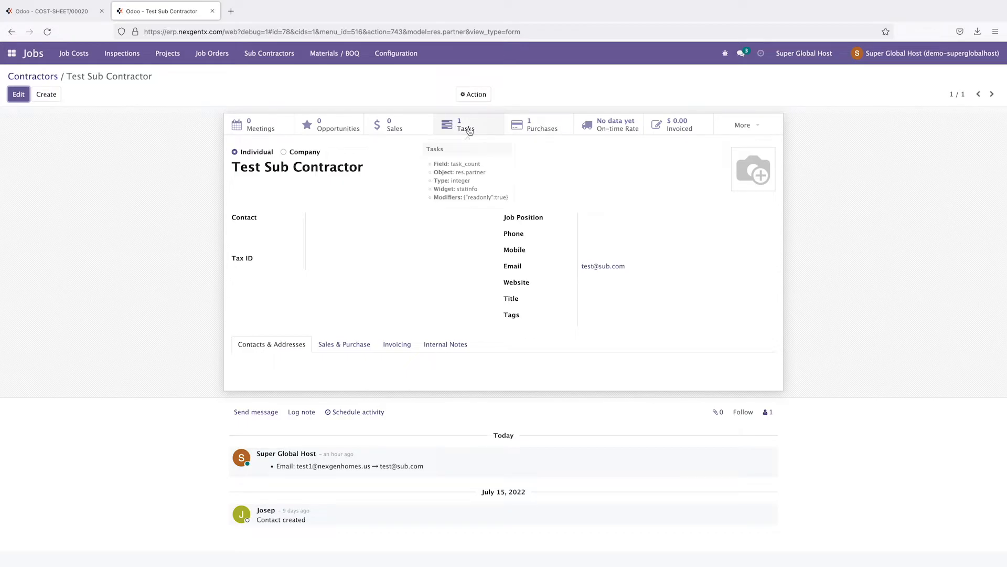
{"action": "left_click", "coordinate": [534, 127]}
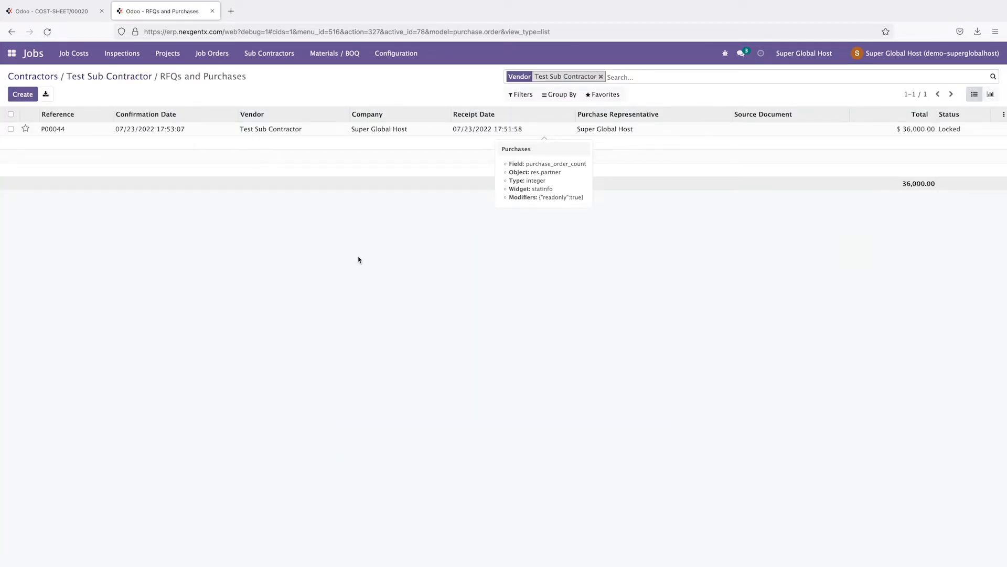
{"action": "left_click", "coordinate": [60, 131]}
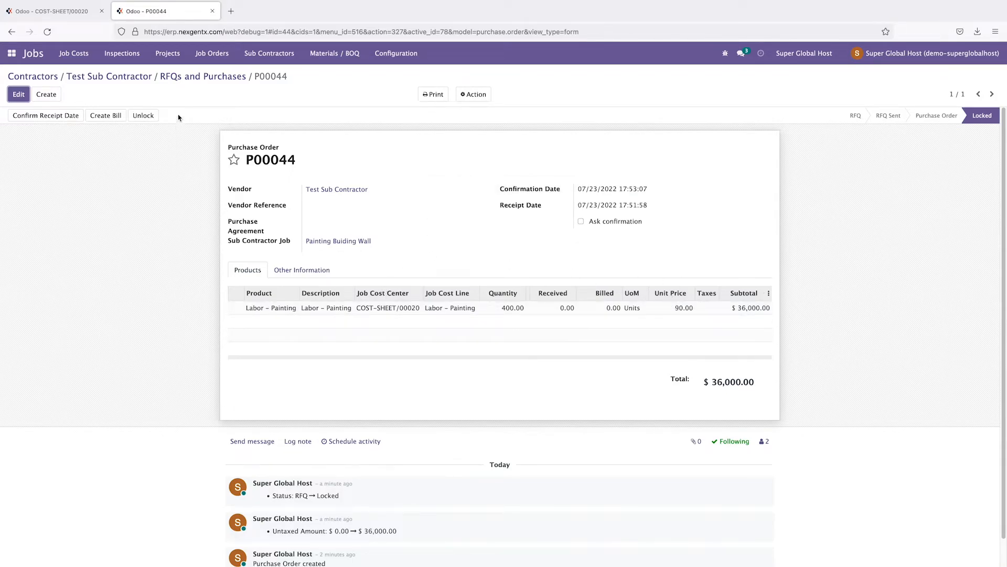
Step: View Test Sub Contractor's tasks, including the Painting Buiding Wall task, then go back to the contractor
{"action": "left_click", "coordinate": [128, 80]}
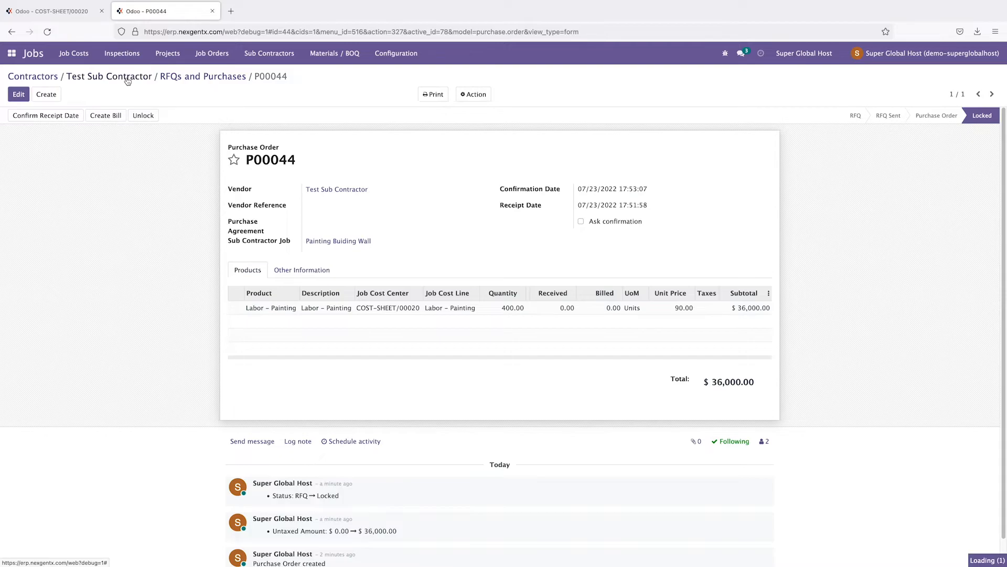
{"action": "left_click", "coordinate": [471, 129]}
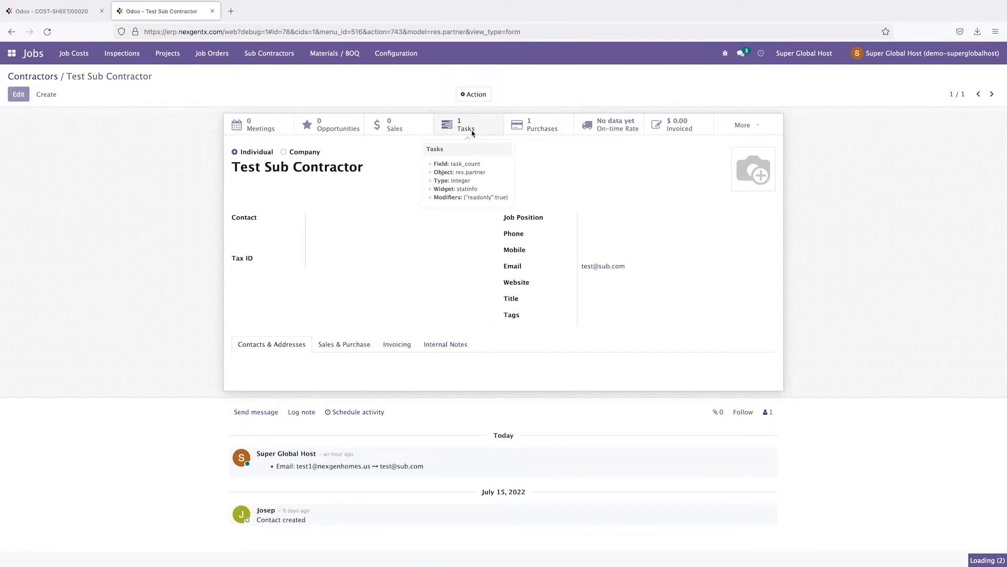
{"action": "left_click", "coordinate": [112, 83]}
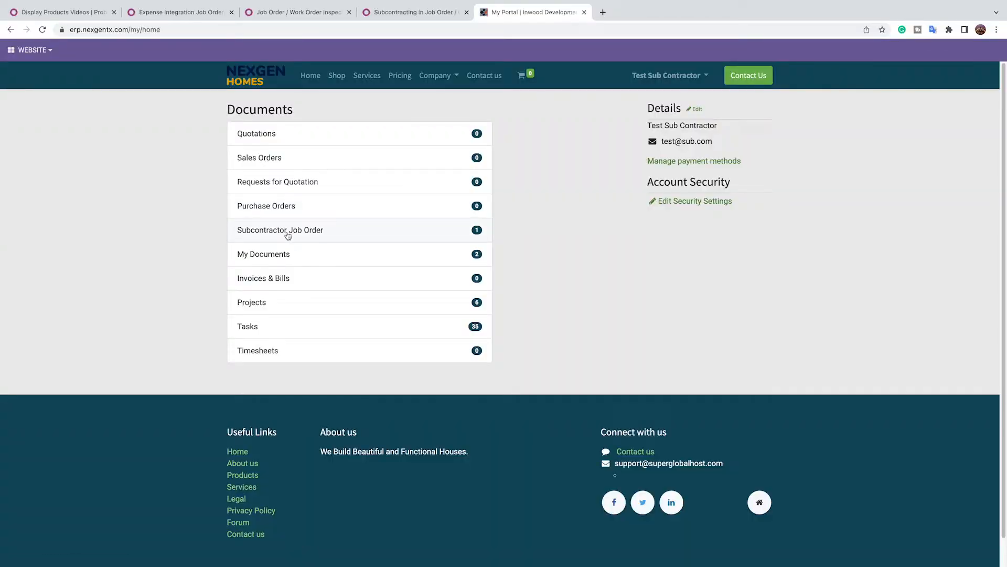
Step: Open the Painting Buiding Wall subcontractor job order and its purchase order P00037
{"action": "left_click", "coordinate": [287, 231]}
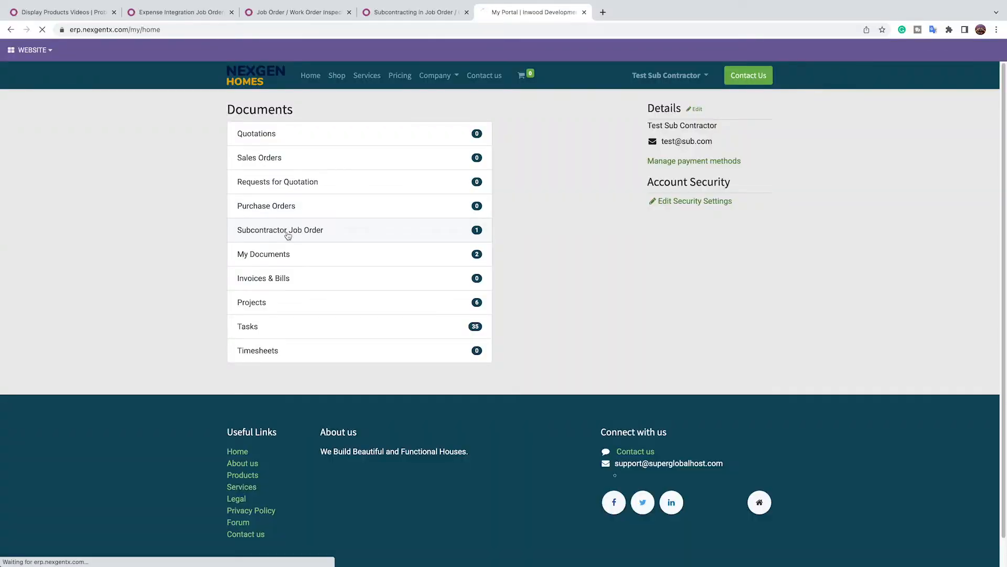
{"action": "left_click", "coordinate": [290, 161]}
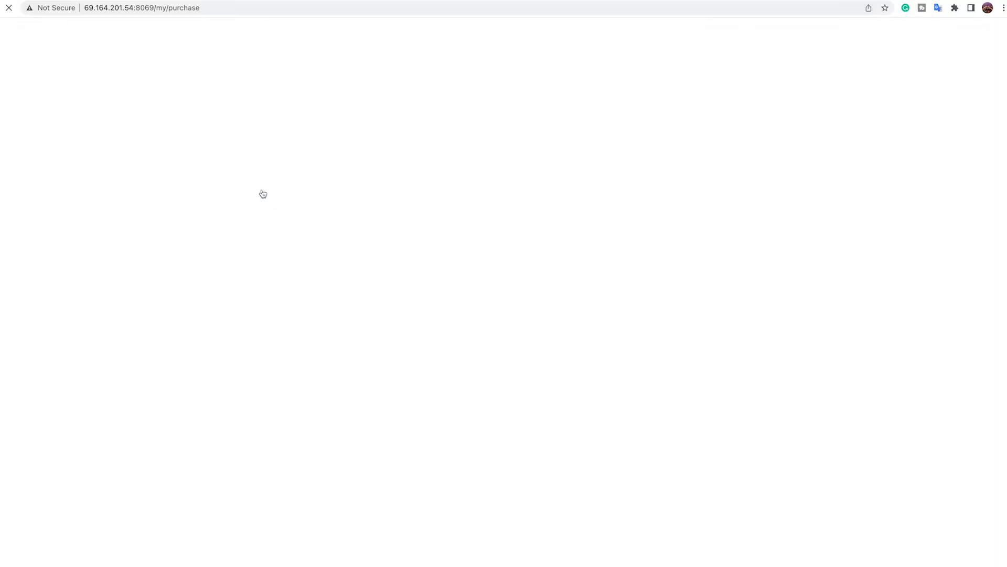
{"action": "left_click", "coordinate": [252, 139]}
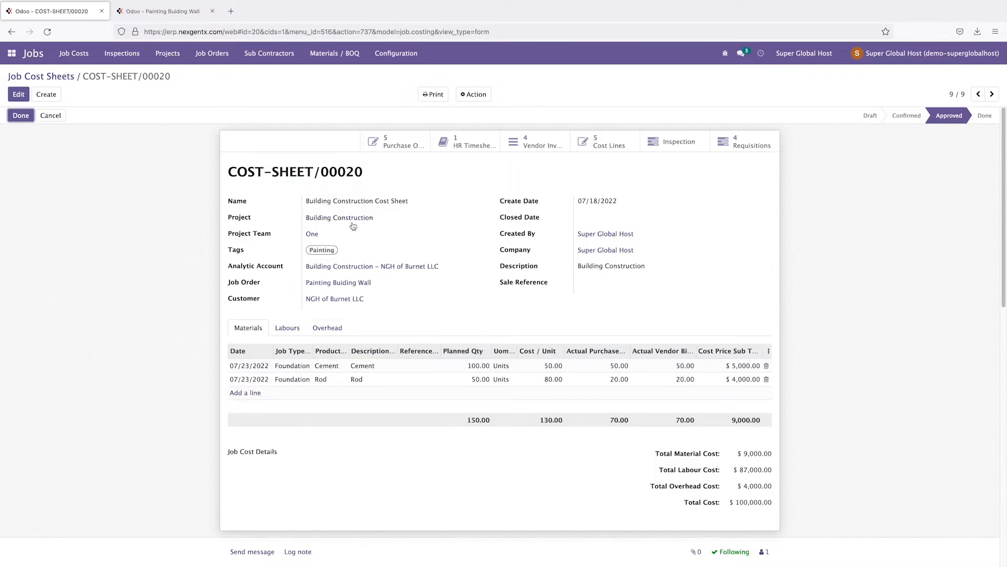
Step: Show COST-SHEET/00020's job inspections, an empty list, and glance at the Inspections menu
{"action": "left_click", "coordinate": [679, 144]}
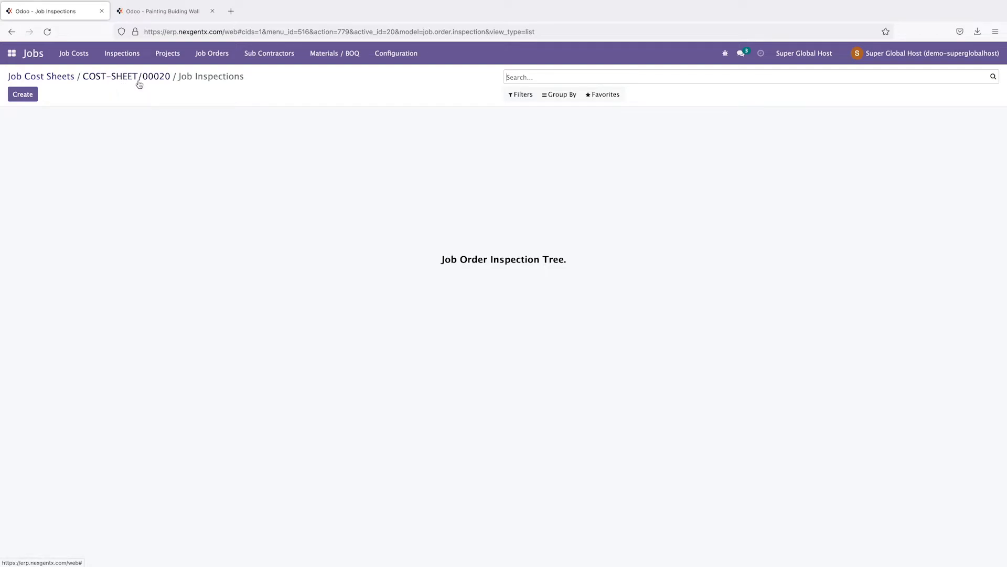
{"action": "left_click", "coordinate": [106, 58]}
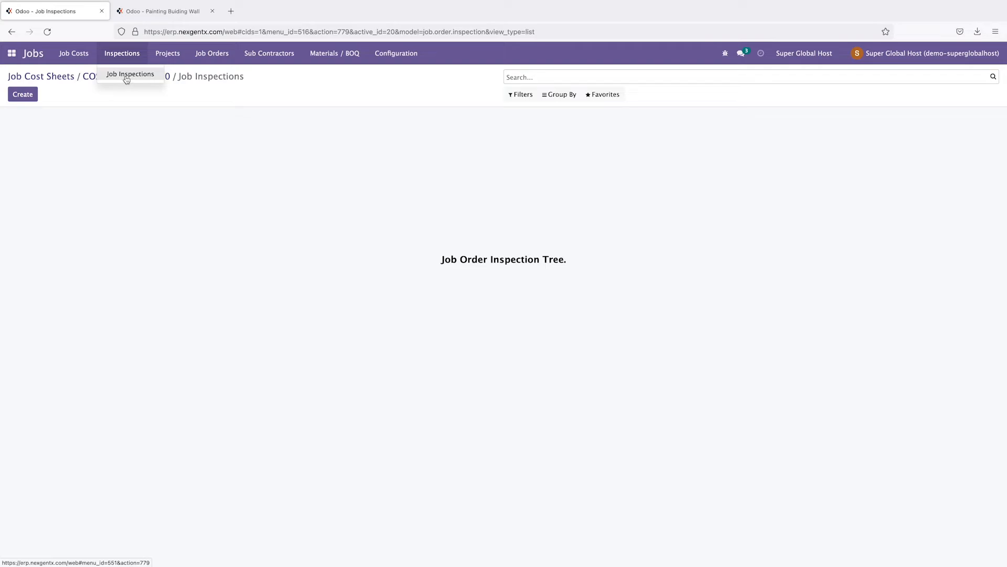
{"action": "left_click", "coordinate": [77, 157]}
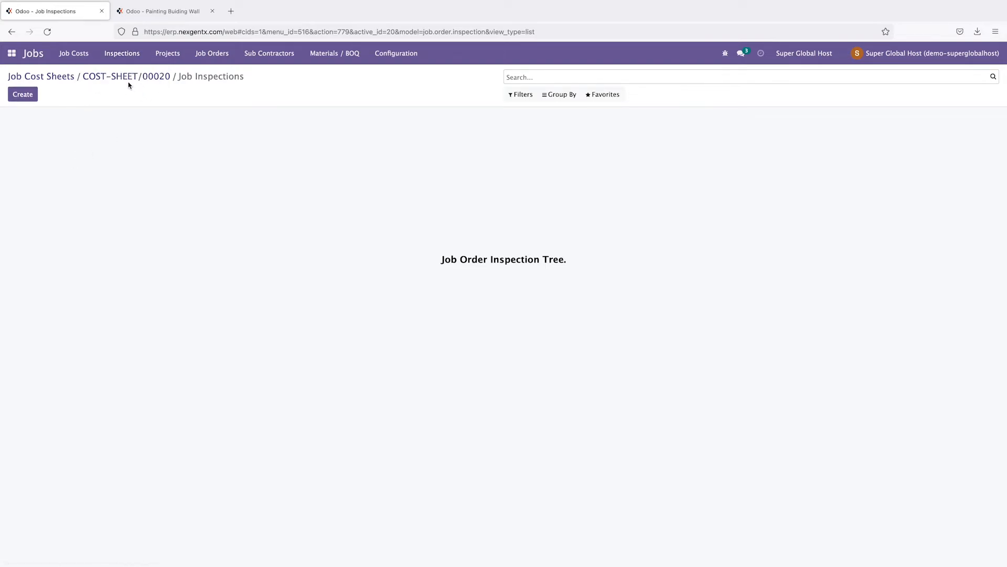
Step: Start inspection 'Electricity Connection' for project Building Construction, job order Painting Buiding Wall
{"action": "left_click", "coordinate": [22, 97]}
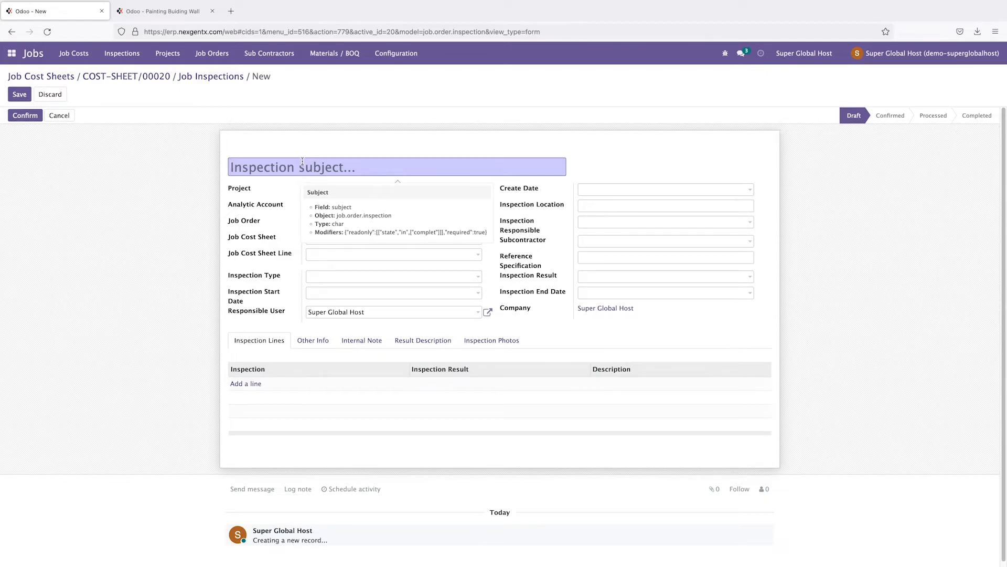
{"action": "type", "text": "Elecr"}
{"action": "key", "text": "BackSpace"}
{"action": "type", "text": "tricity Connection"}
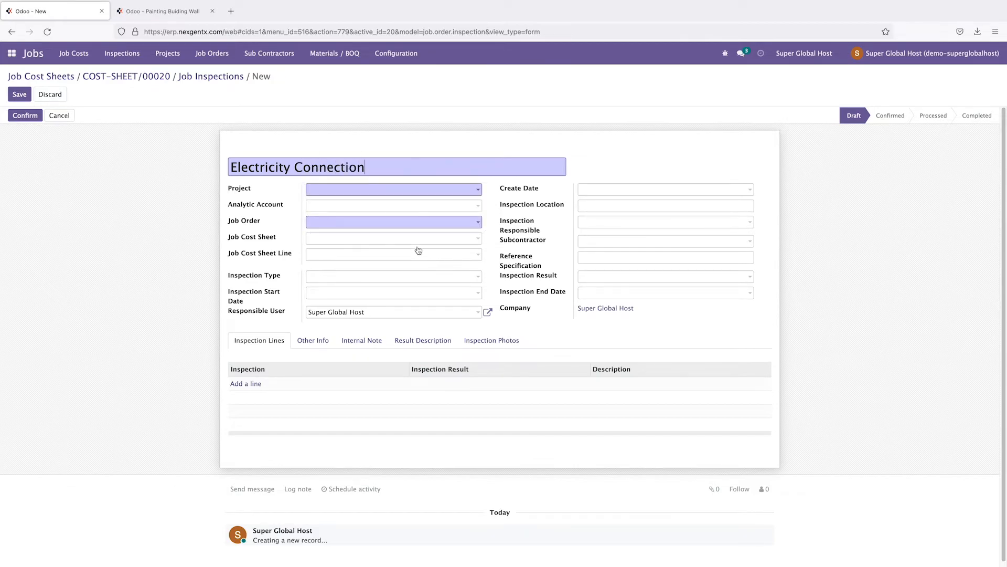
{"action": "left_click", "coordinate": [336, 191]}
{"action": "left_click", "coordinate": [338, 207]}
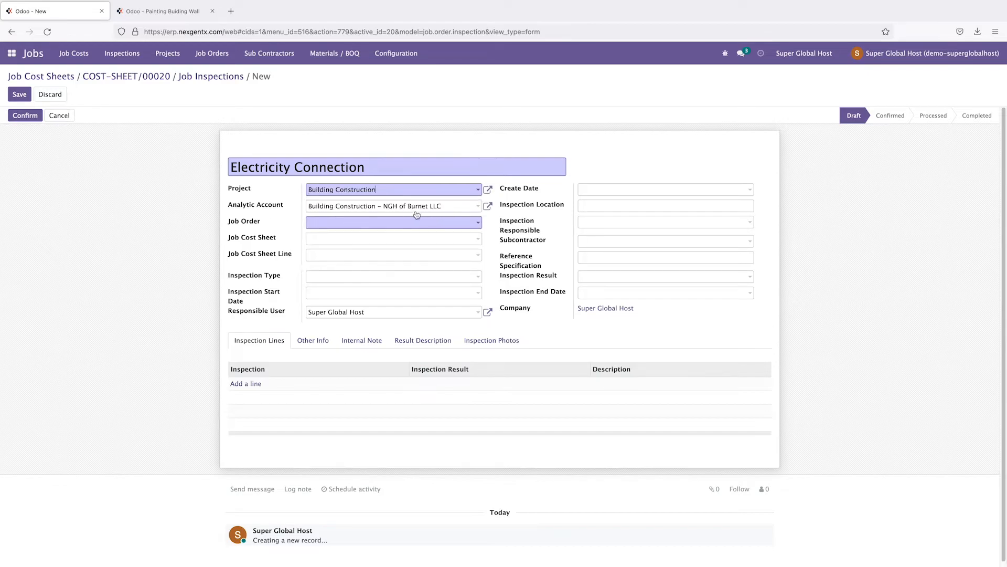
{"action": "left_click", "coordinate": [316, 223]}
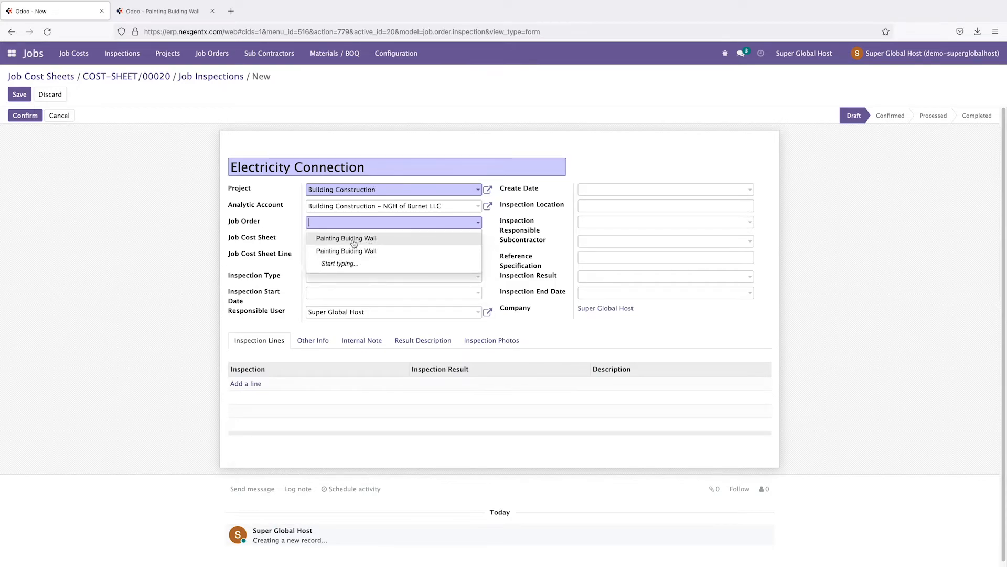
{"action": "left_click", "coordinate": [369, 239]}
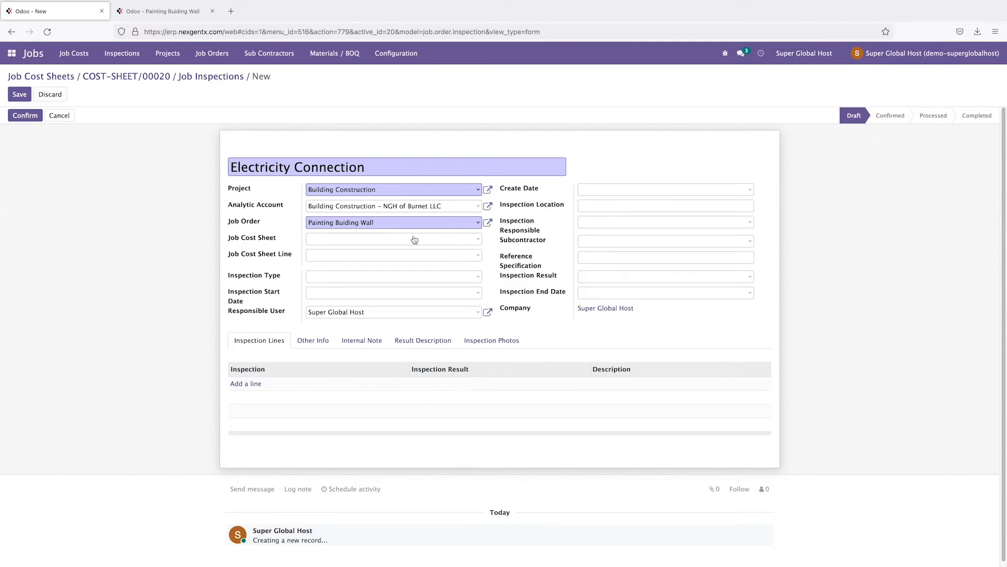
Step: Correct the job order, set job cost sheet COST-SHEET/00020, and save the inspection
{"action": "left_click", "coordinate": [336, 242]}
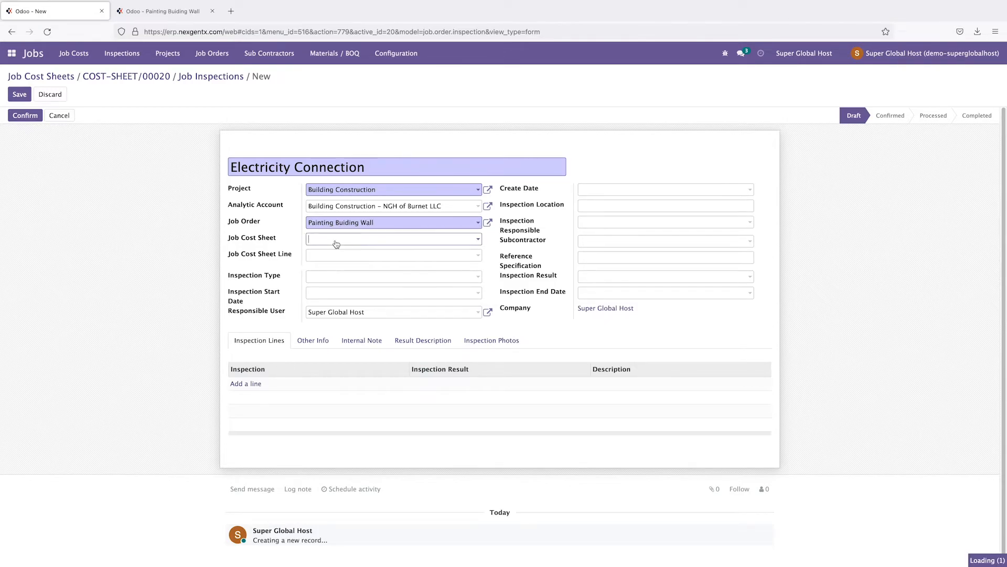
{"action": "left_click", "coordinate": [376, 225]}
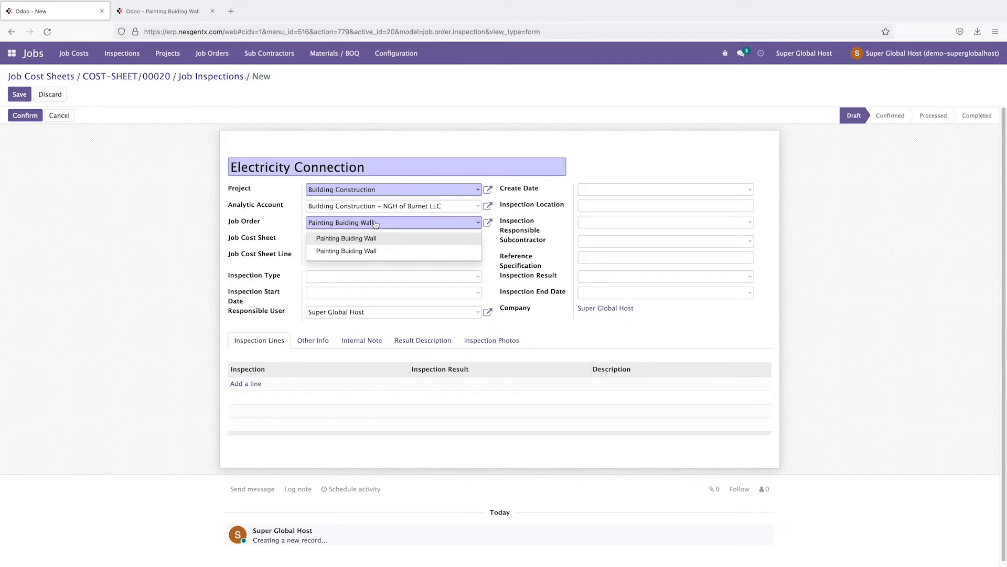
{"action": "left_click", "coordinate": [369, 250]}
{"action": "left_click", "coordinate": [375, 239]}
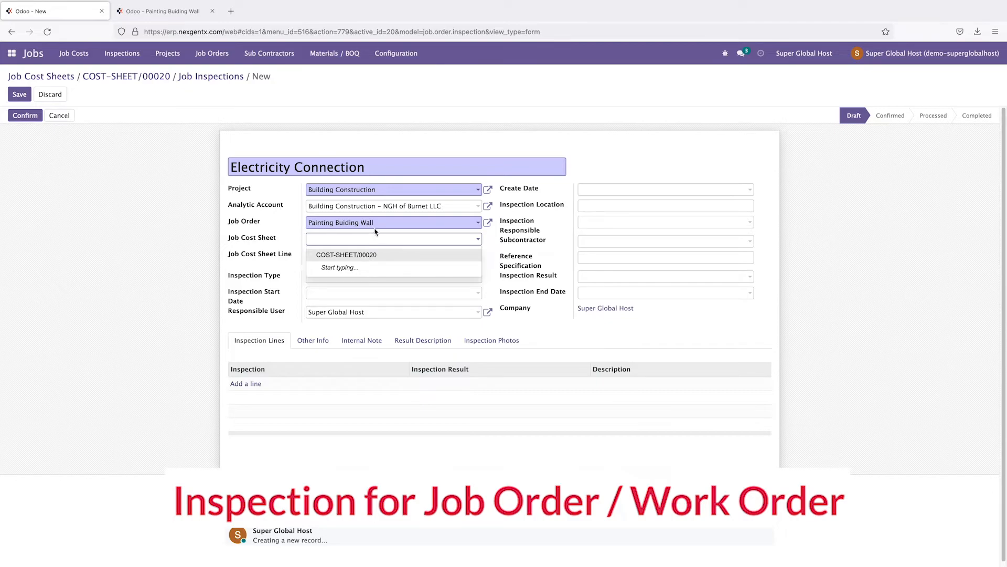
{"action": "left_click", "coordinate": [363, 256]}
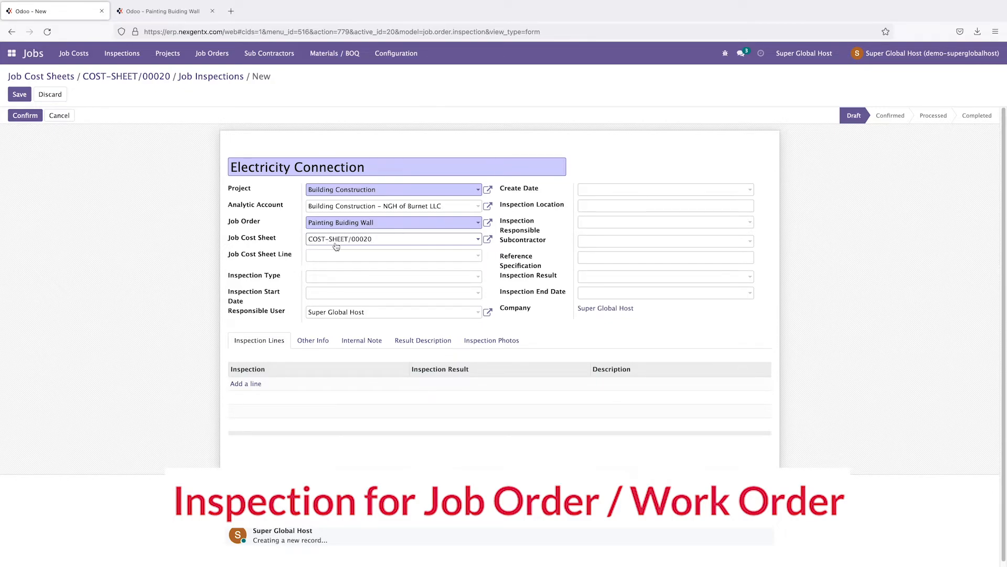
{"action": "left_click", "coordinate": [339, 257]}
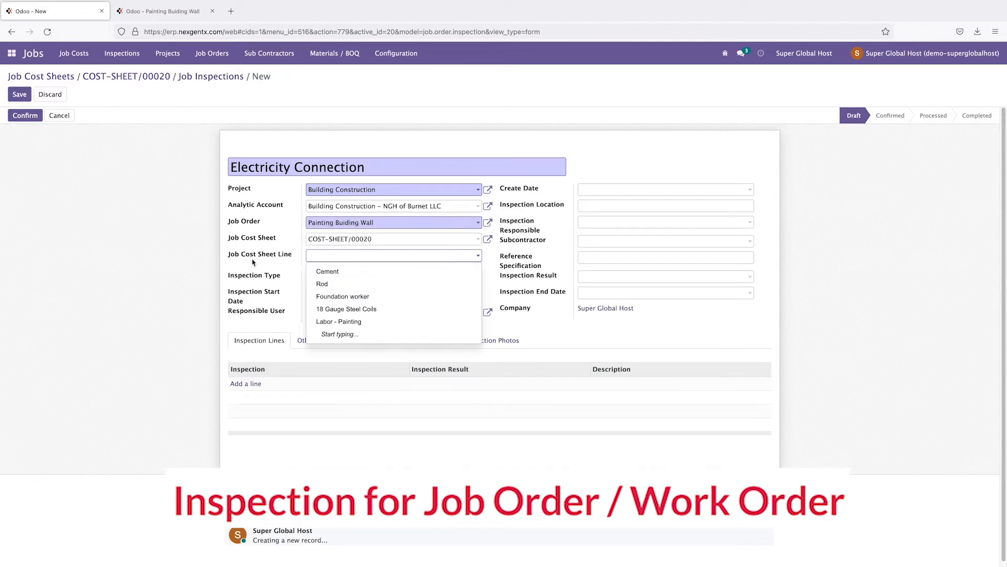
{"action": "left_click", "coordinate": [166, 243]}
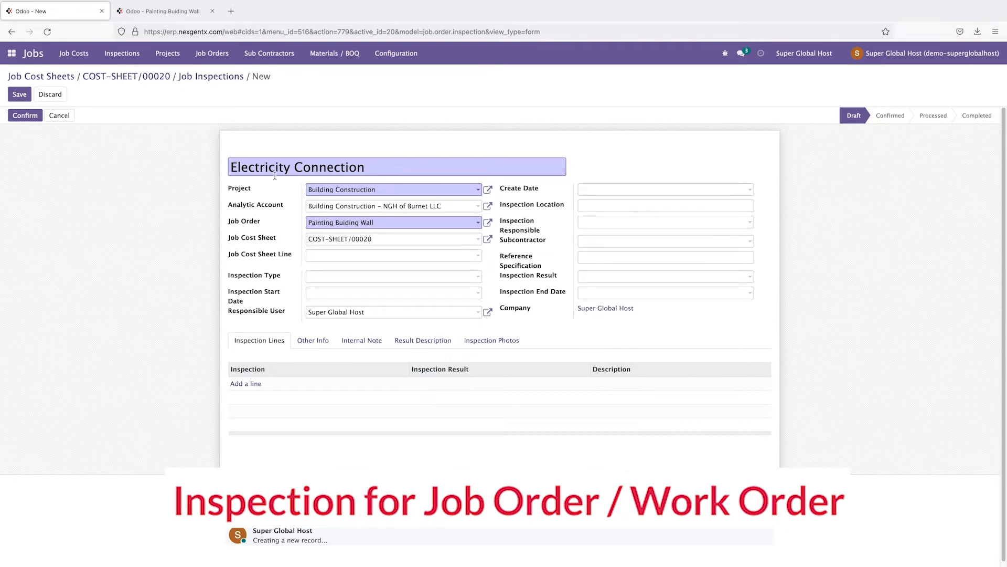
{"action": "left_click", "coordinate": [19, 96]}
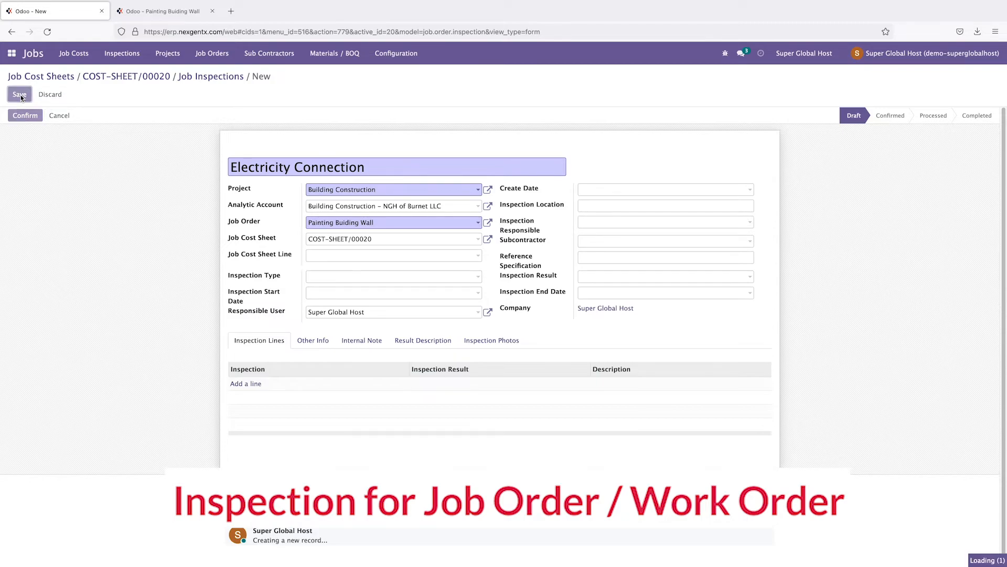
{"action": "left_click", "coordinate": [148, 15]}
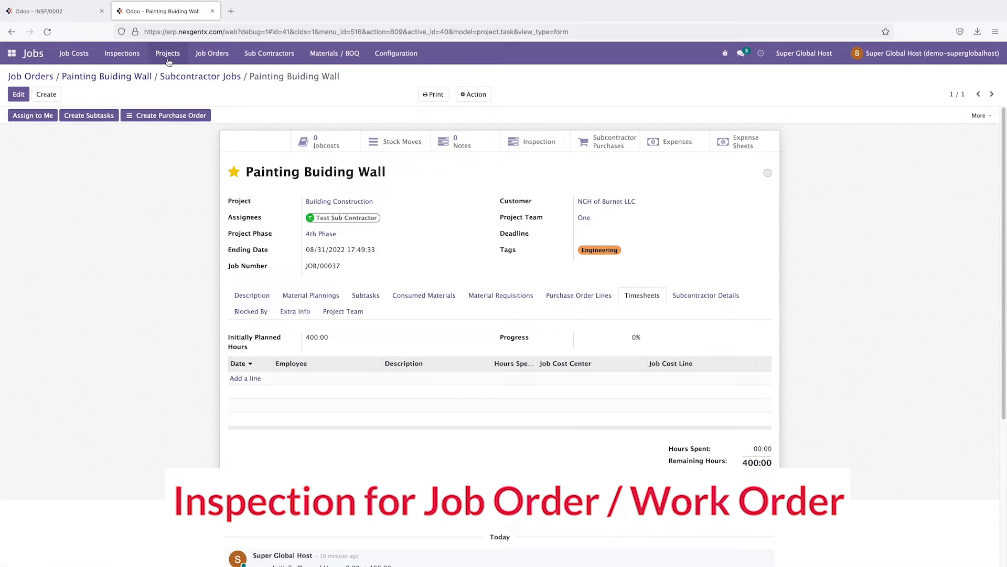
Step: Add an overhead line on COST-SHEET/00020 with product 'Elecrticity Test Inspection'
{"action": "left_click", "coordinate": [72, 55]}
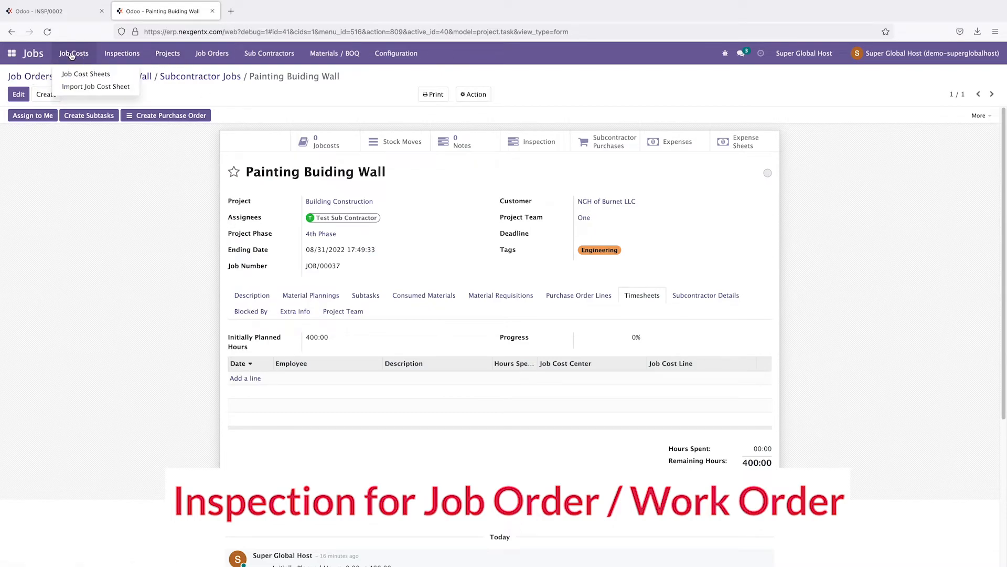
{"action": "left_click", "coordinate": [72, 75]}
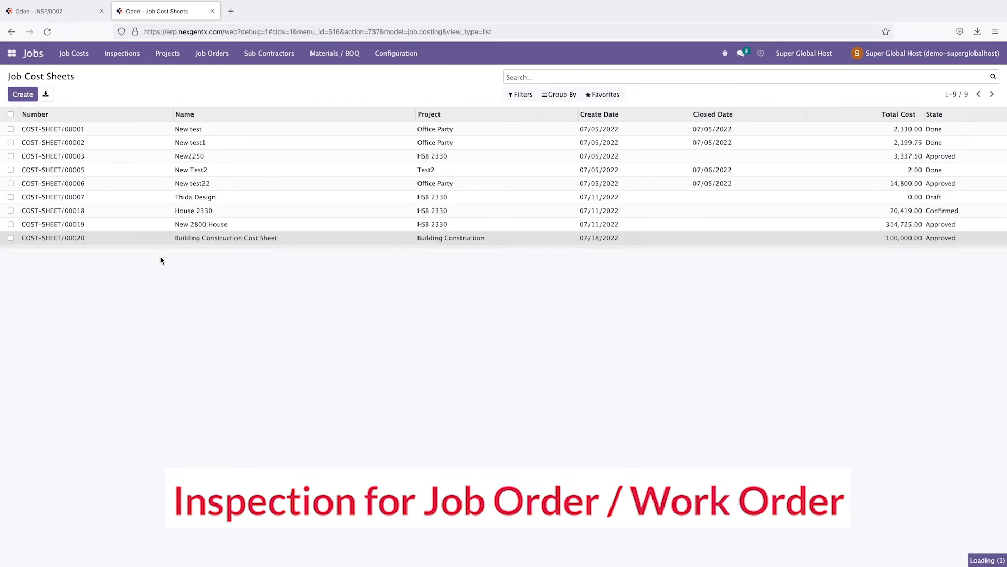
{"action": "left_click", "coordinate": [329, 328]}
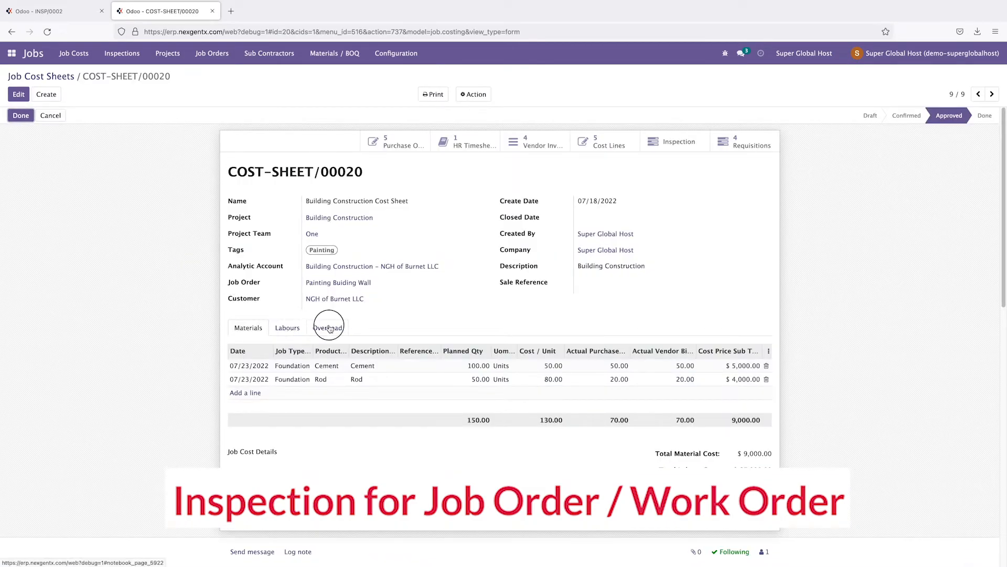
{"action": "left_click", "coordinate": [260, 379]}
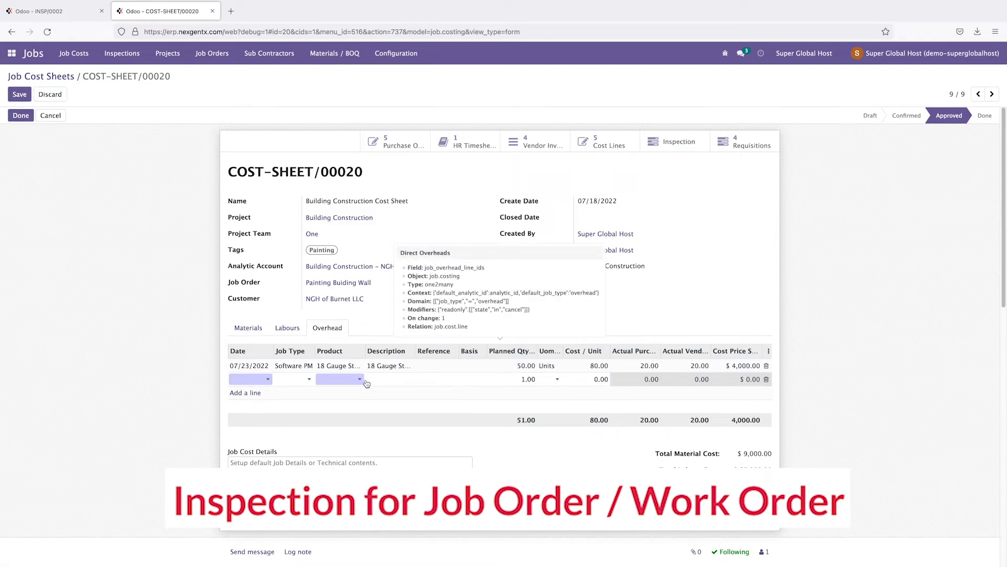
{"action": "left_click", "coordinate": [340, 382]}
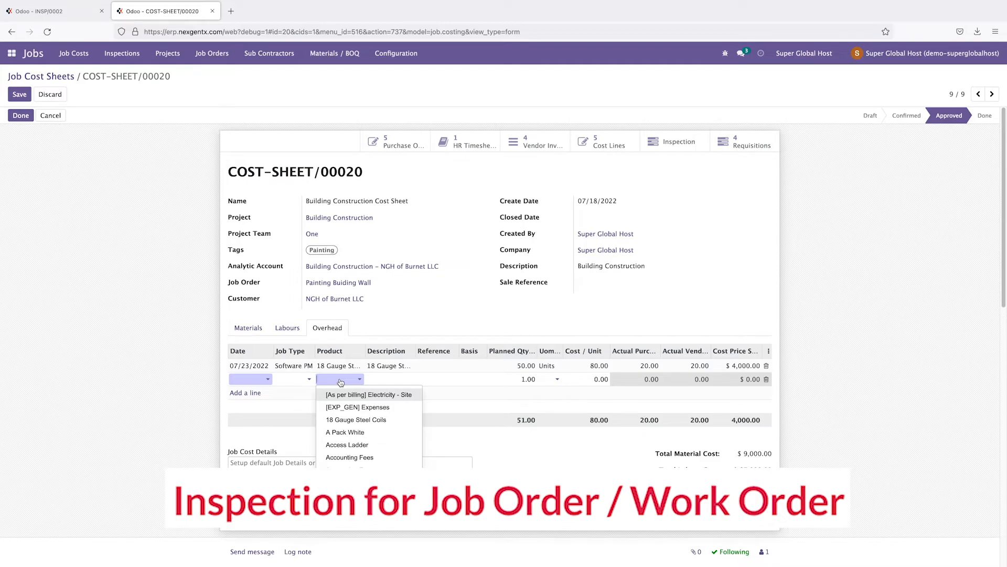
{"action": "type", "text": "Etr"}
{"action": "key", "text": "BackSpace"}
{"action": "key", "text": "BackSpace"}
{"action": "type", "text": "le"}
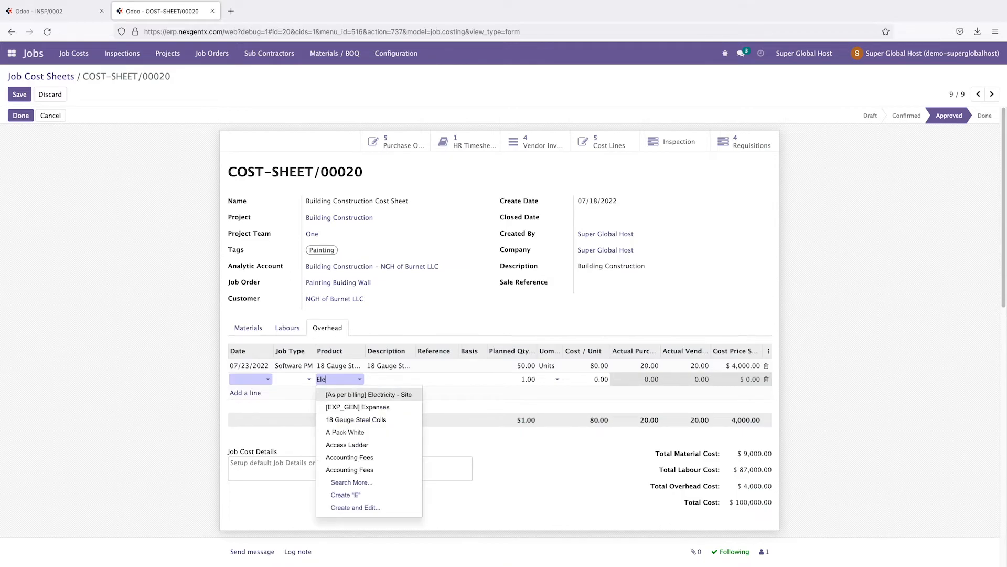
{"action": "type", "text": "cr"}
{"action": "type", "text": "tic"}
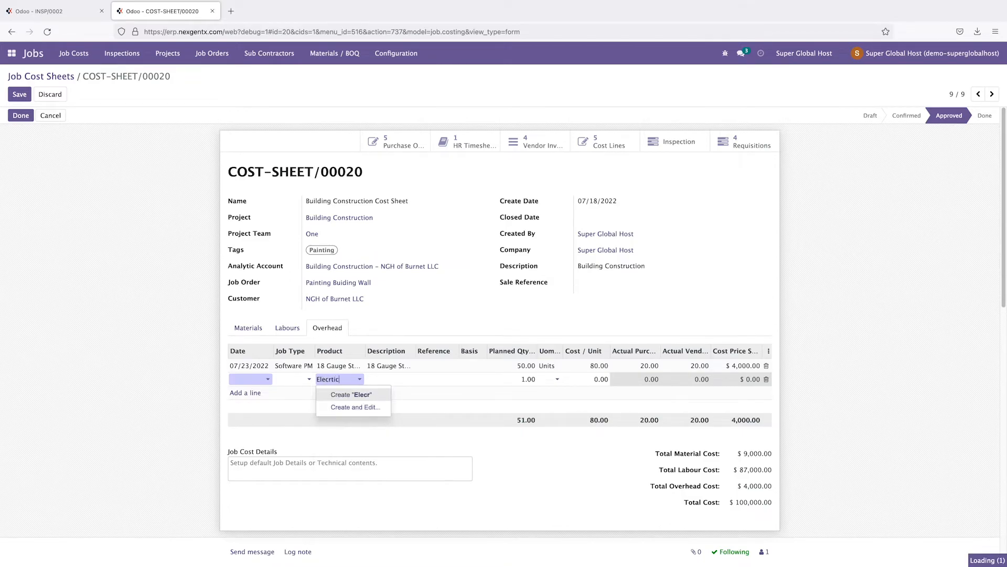
{"action": "type", "text": "ity Test"}
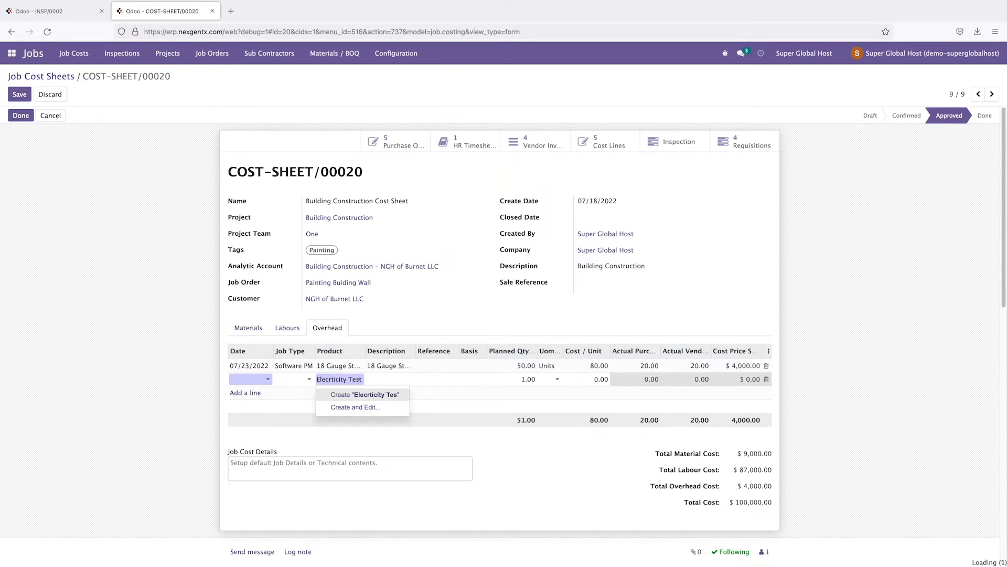
{"action": "type", "text": " Ins"}
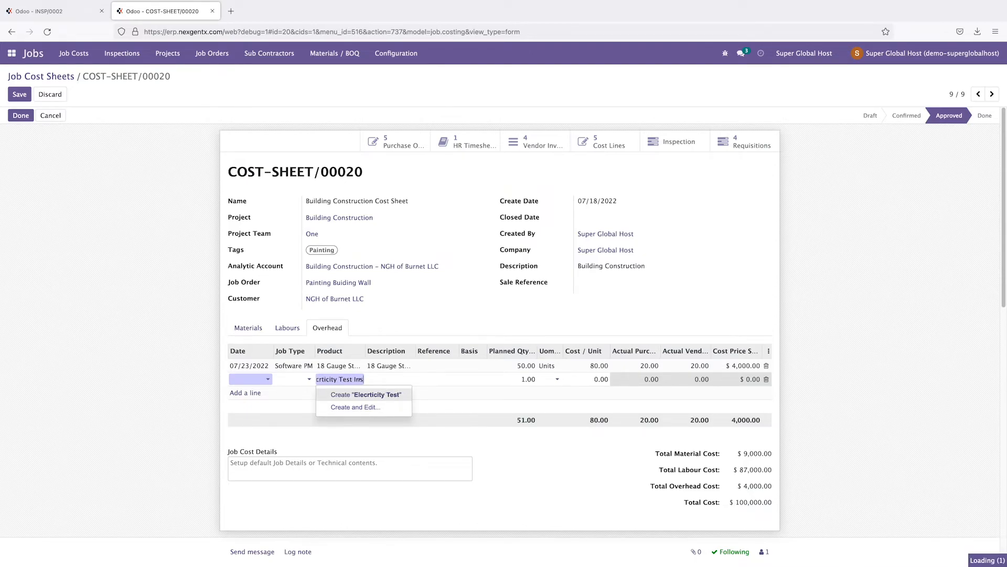
{"action": "type", "text": "pection"}
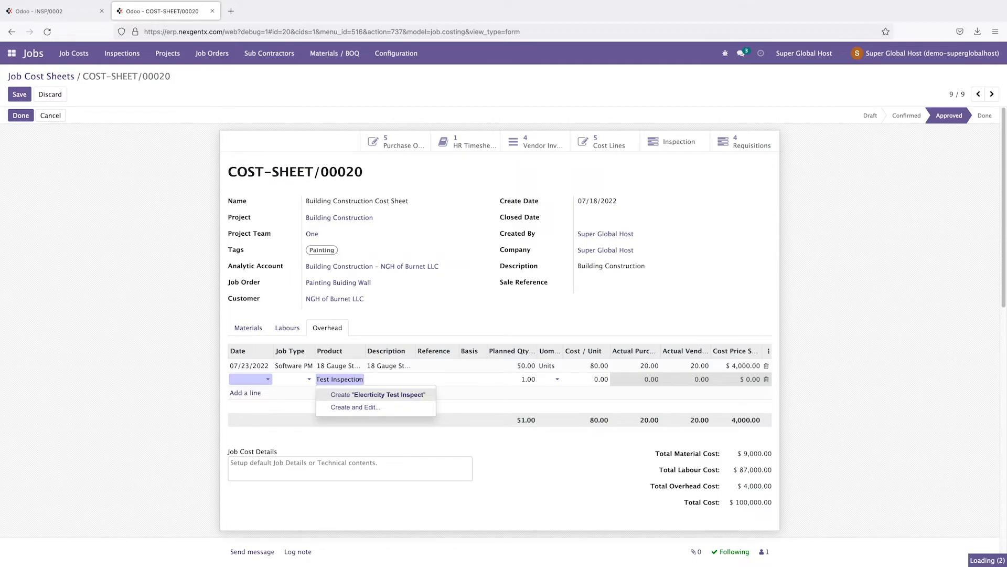
Step: Create the product Elecrticity Test Inspection and give the line a cost per unit of 200
{"action": "left_click", "coordinate": [380, 395]}
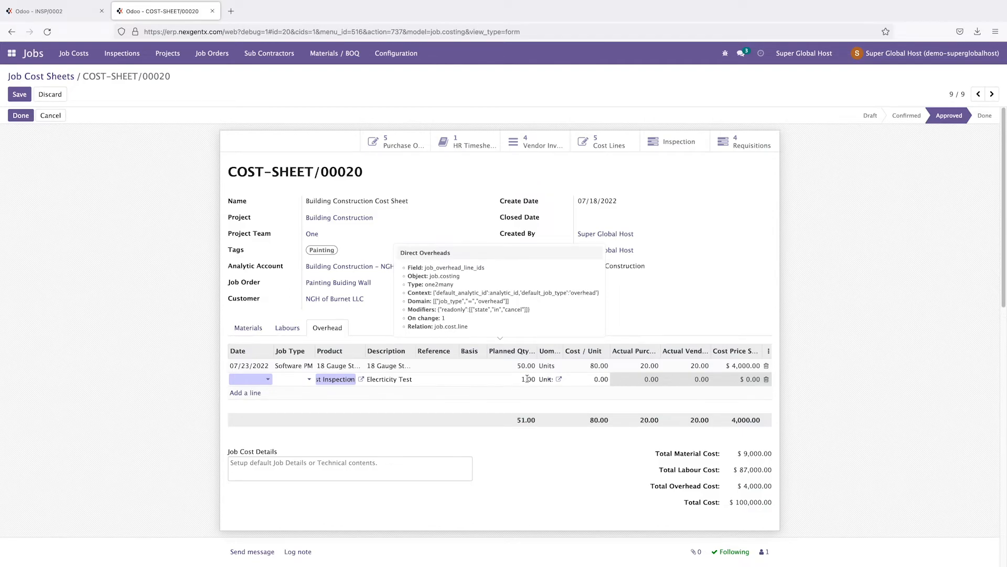
{"action": "left_click", "coordinate": [595, 377]}
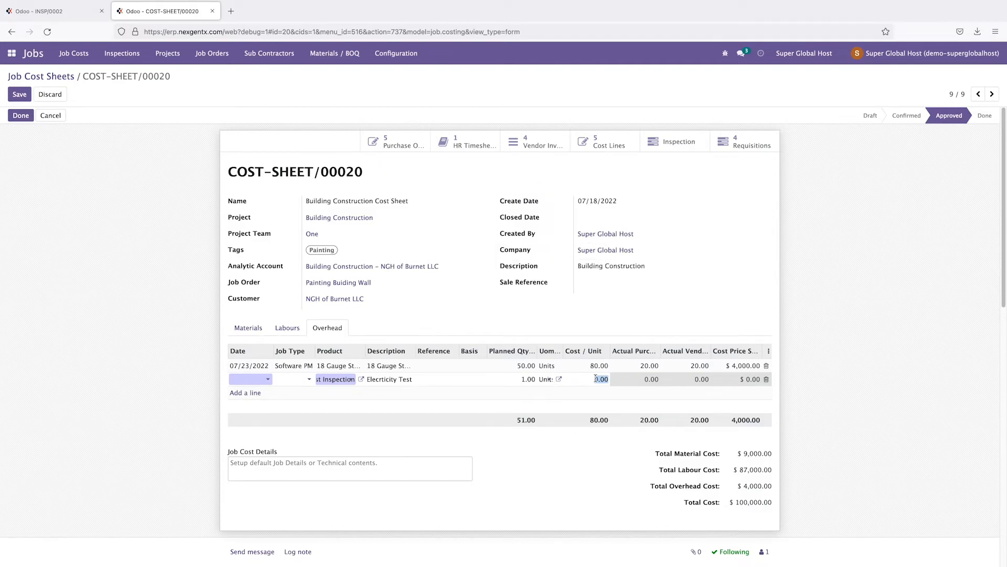
{"action": "type", "text": "200"}
{"action": "left_click", "coordinate": [640, 310]}
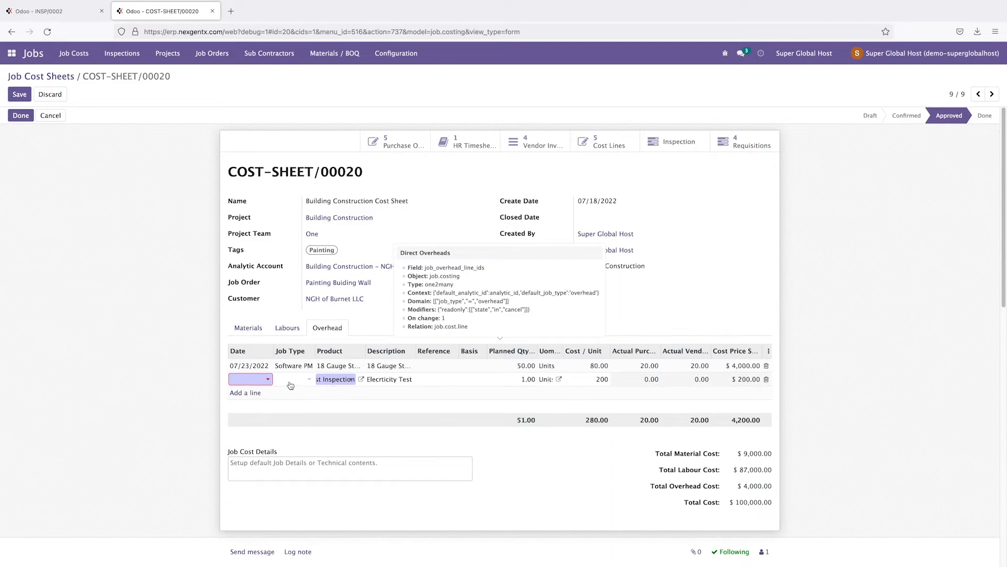
Step: Date the line 07/23/2022, set job type Inspection 3rd Party, and save the cost sheet
{"action": "left_click", "coordinate": [260, 381]}
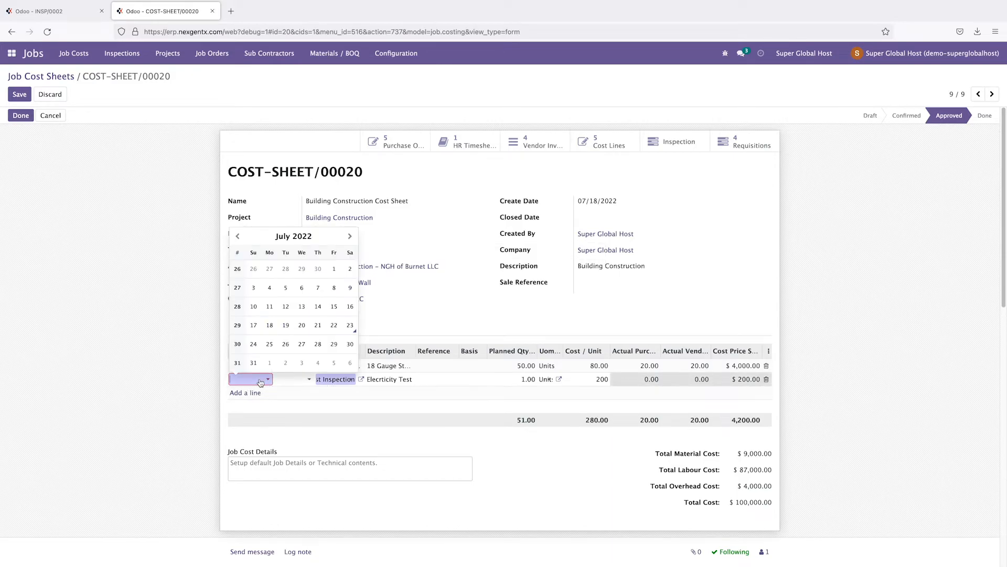
{"action": "left_click", "coordinate": [350, 326]}
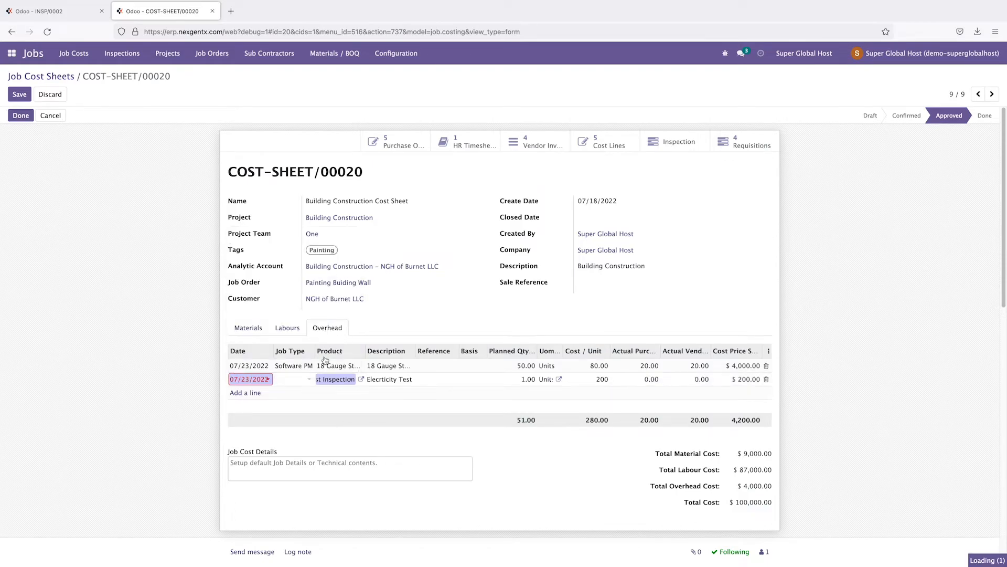
{"action": "left_click", "coordinate": [295, 380]}
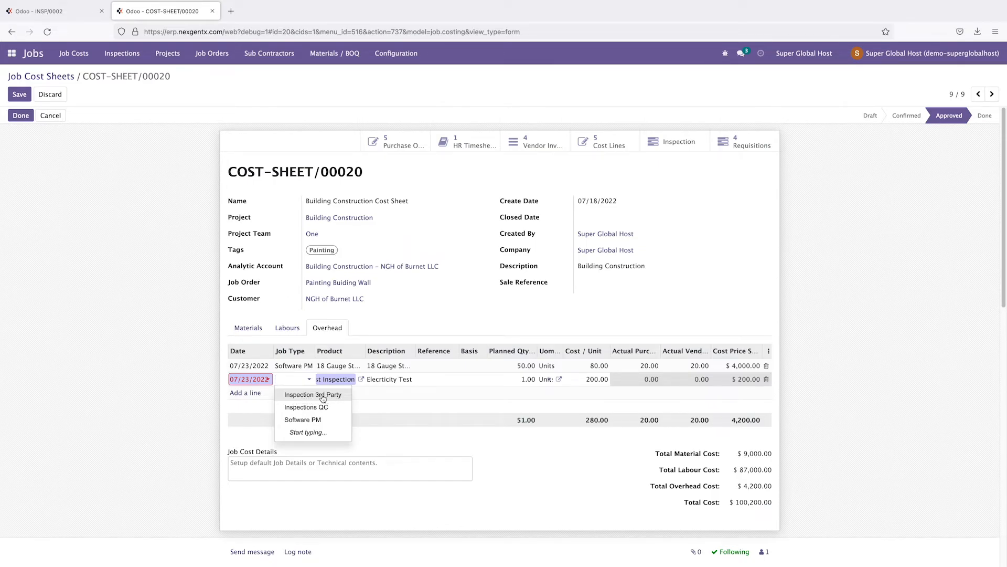
{"action": "left_click", "coordinate": [320, 401]}
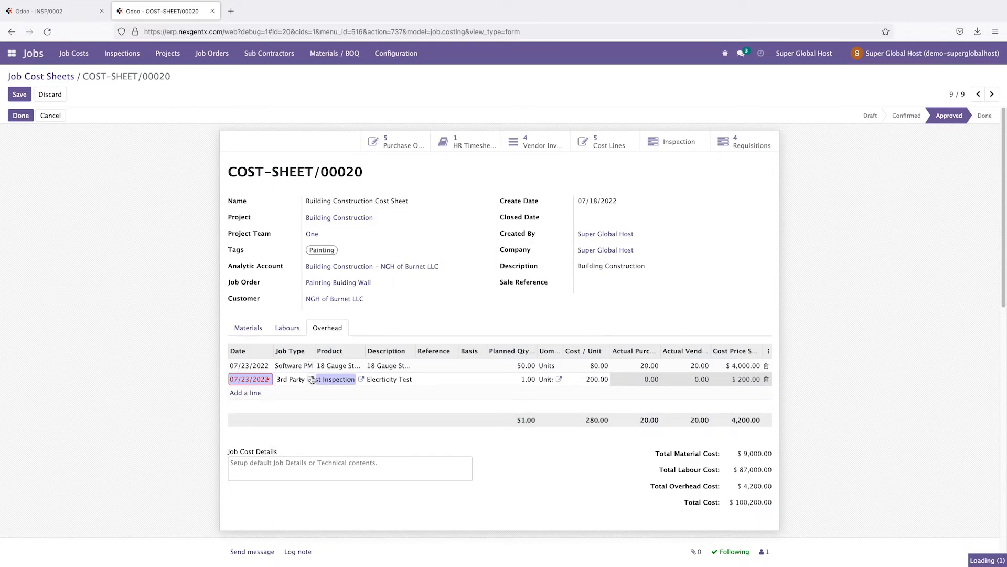
{"action": "left_click", "coordinate": [310, 379]}
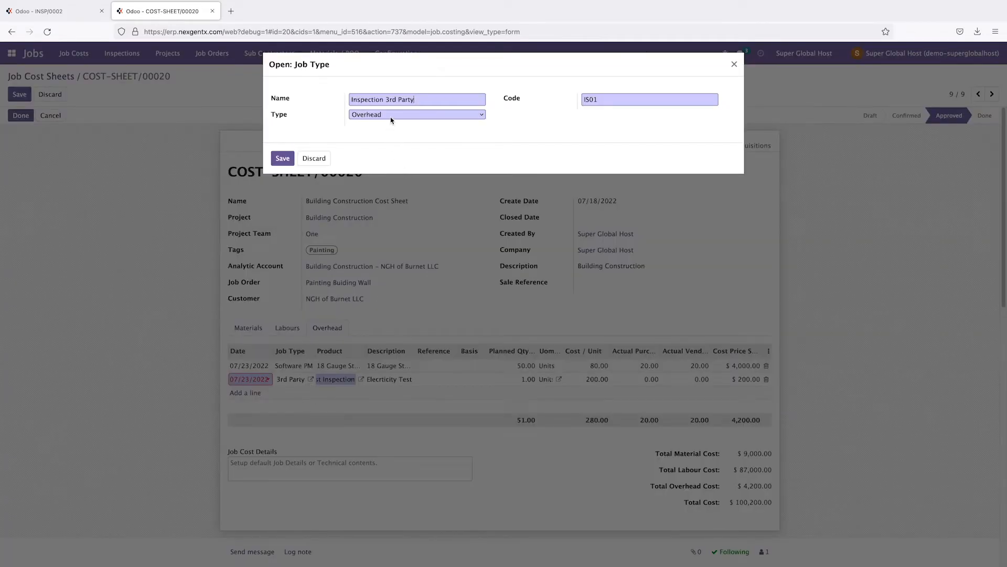
{"action": "left_click", "coordinate": [734, 64]}
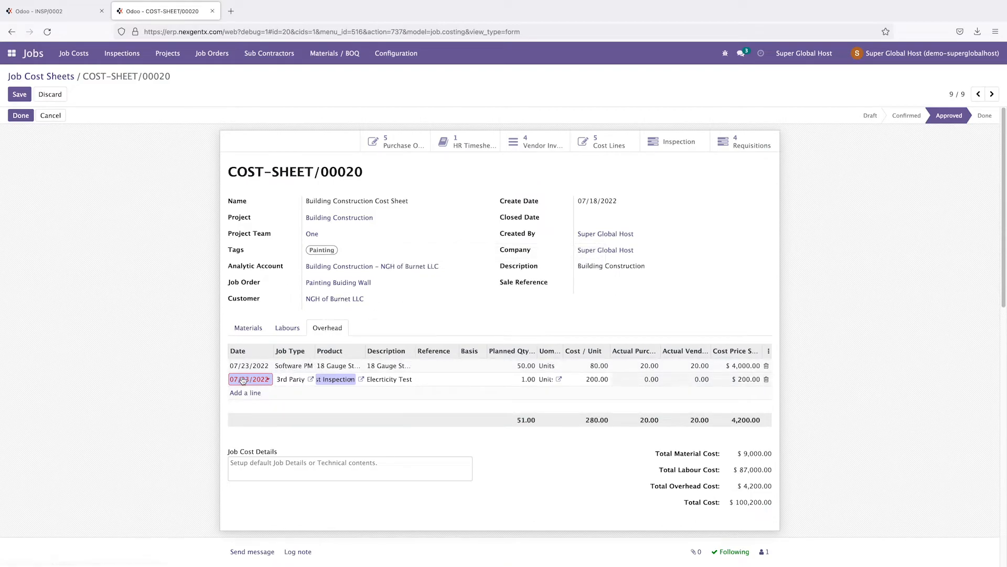
{"action": "left_click", "coordinate": [122, 370]}
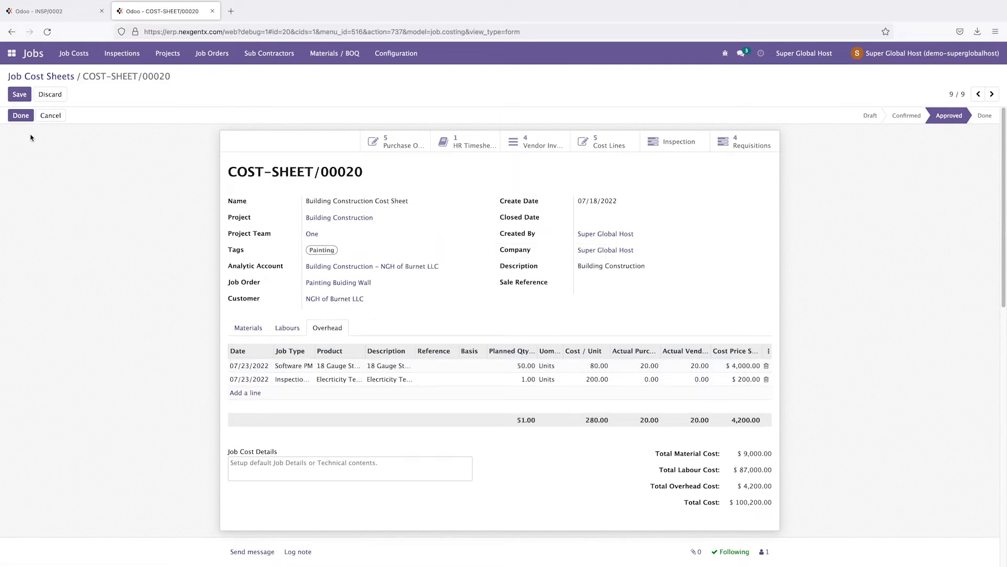
{"action": "left_click", "coordinate": [21, 97]}
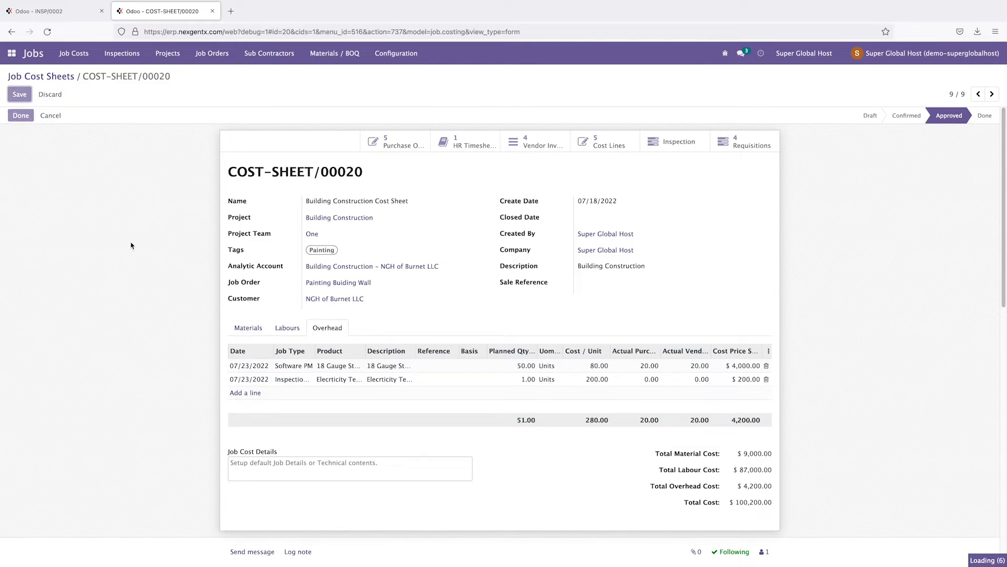
{"action": "left_click", "coordinate": [47, 12]}
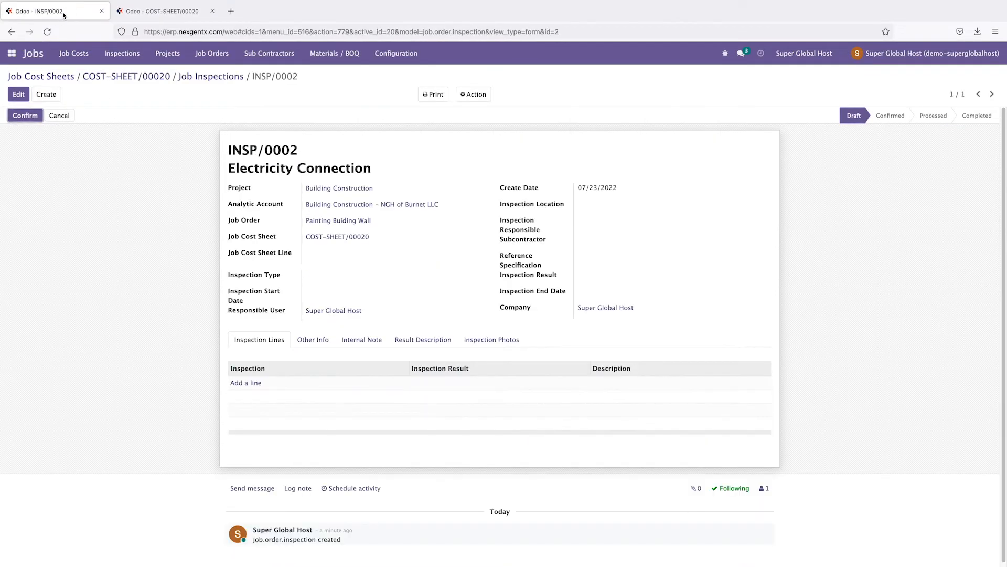
Step: Reload INSP/0002 and set its job cost sheet line to Elecrticity Test Inspection
{"action": "left_click", "coordinate": [46, 32]}
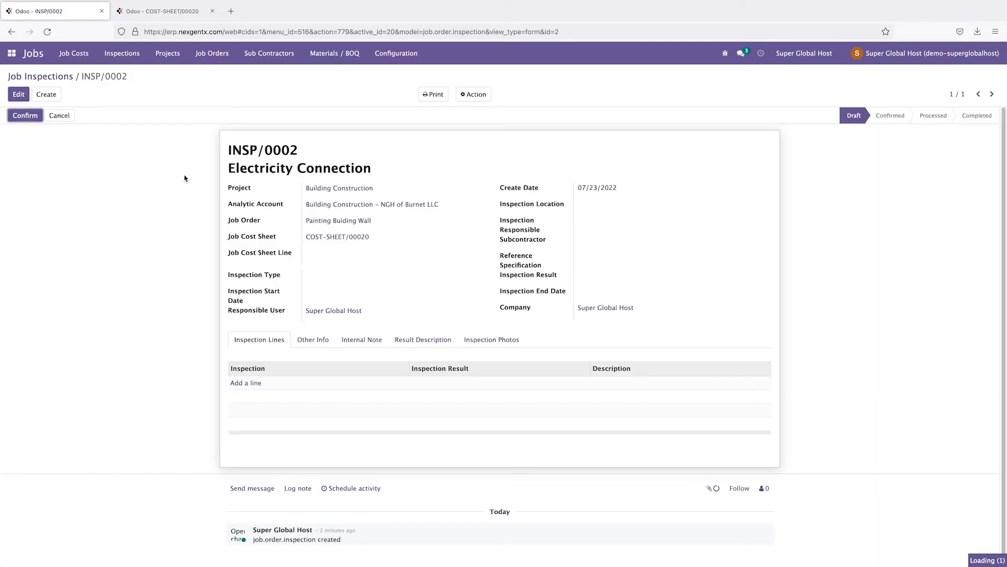
{"action": "left_click", "coordinate": [16, 98]}
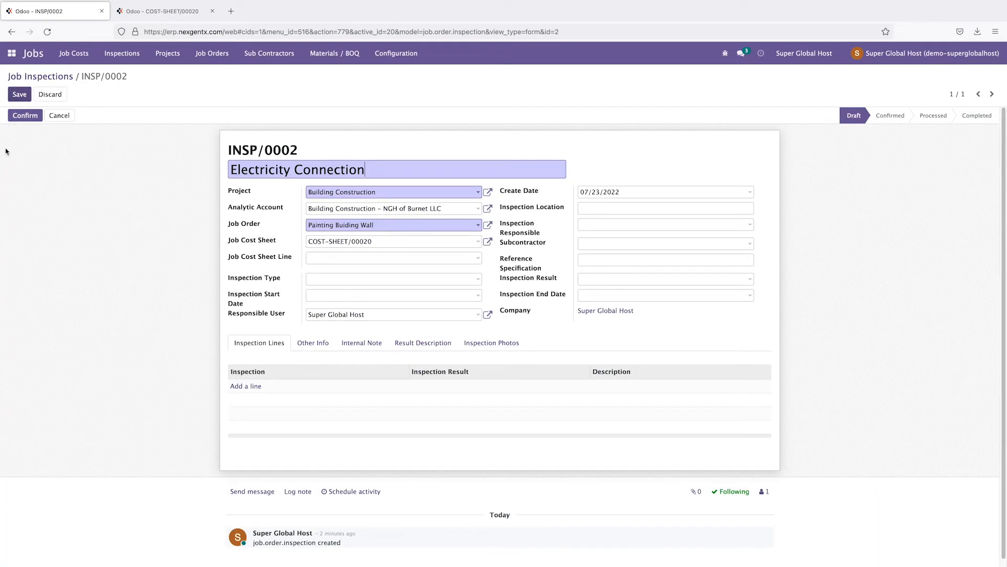
{"action": "left_click", "coordinate": [342, 257]}
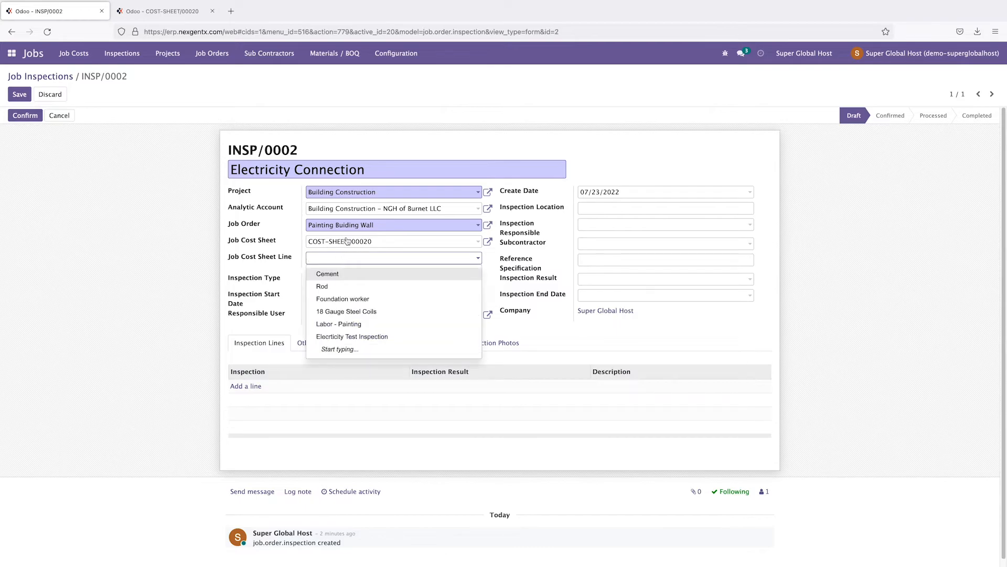
{"action": "left_click", "coordinate": [357, 340]}
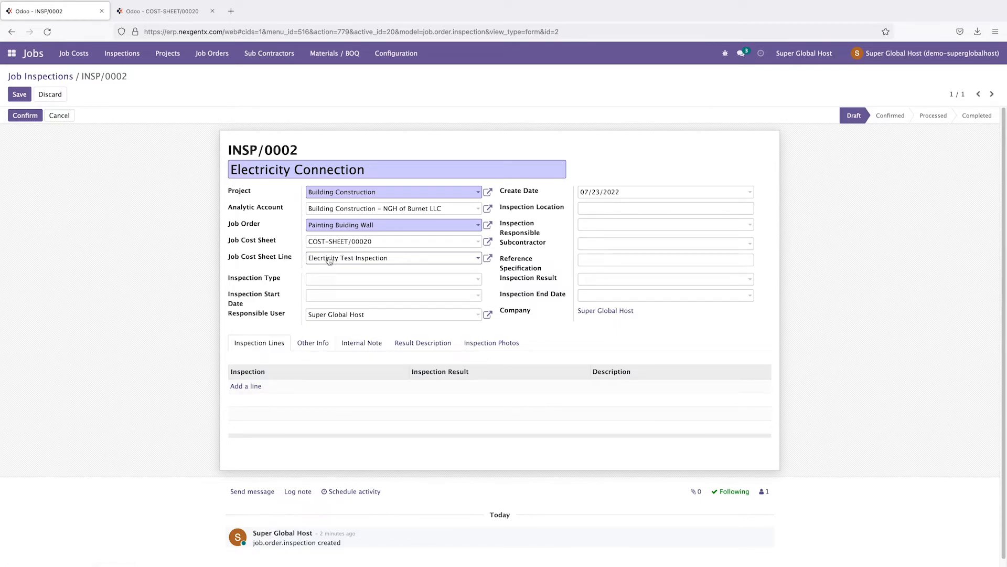
Step: Check the Inspection Type list, finding it empty, and open the Jobs configuration menu
{"action": "left_click", "coordinate": [322, 280]}
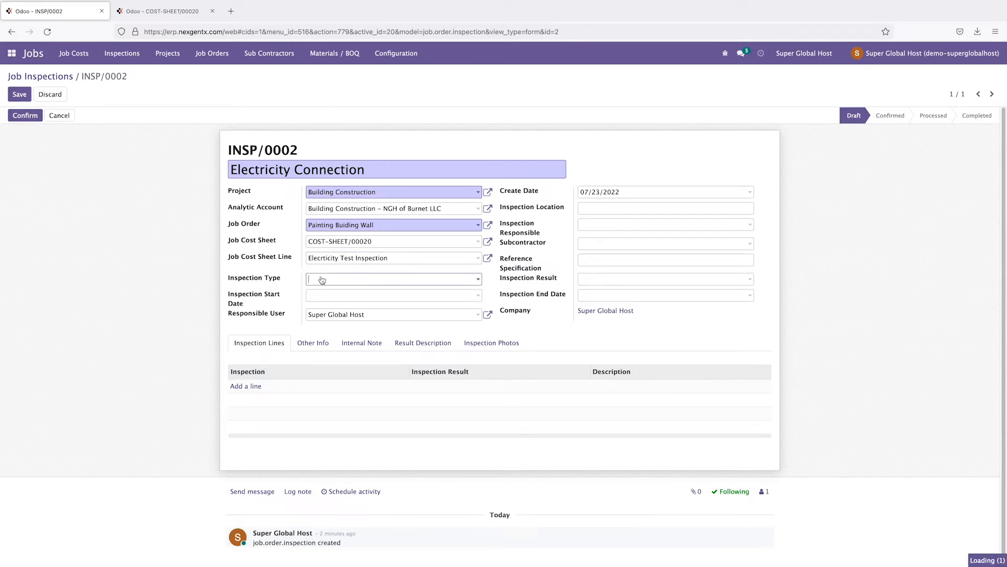
{"action": "left_click", "coordinate": [362, 285]}
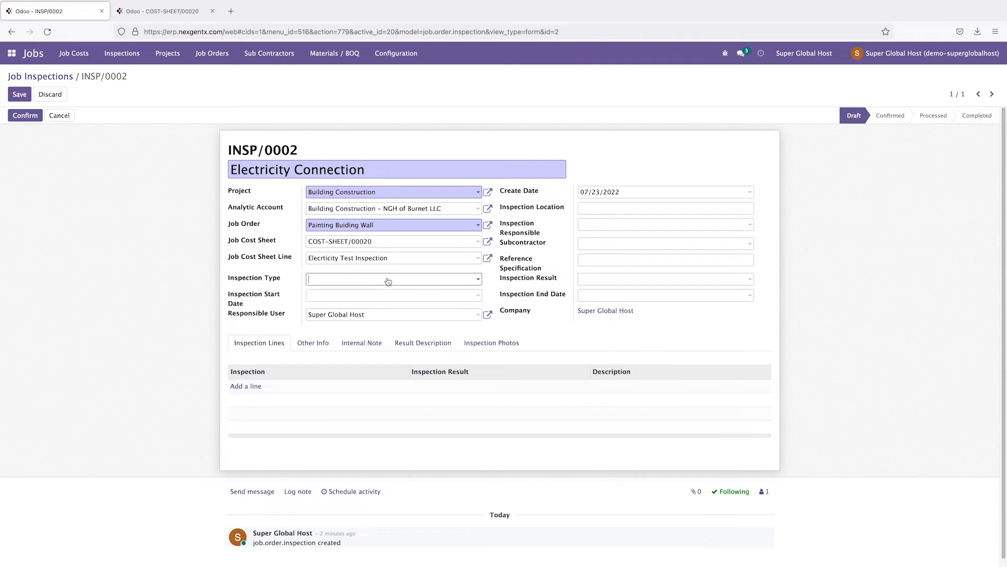
{"action": "left_click", "coordinate": [448, 282]}
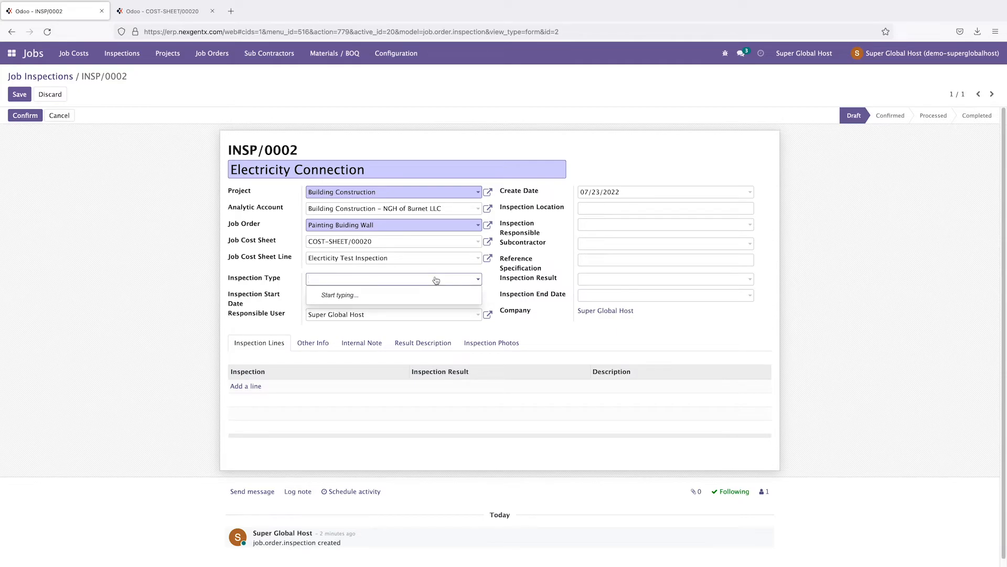
{"action": "left_click", "coordinate": [394, 58]}
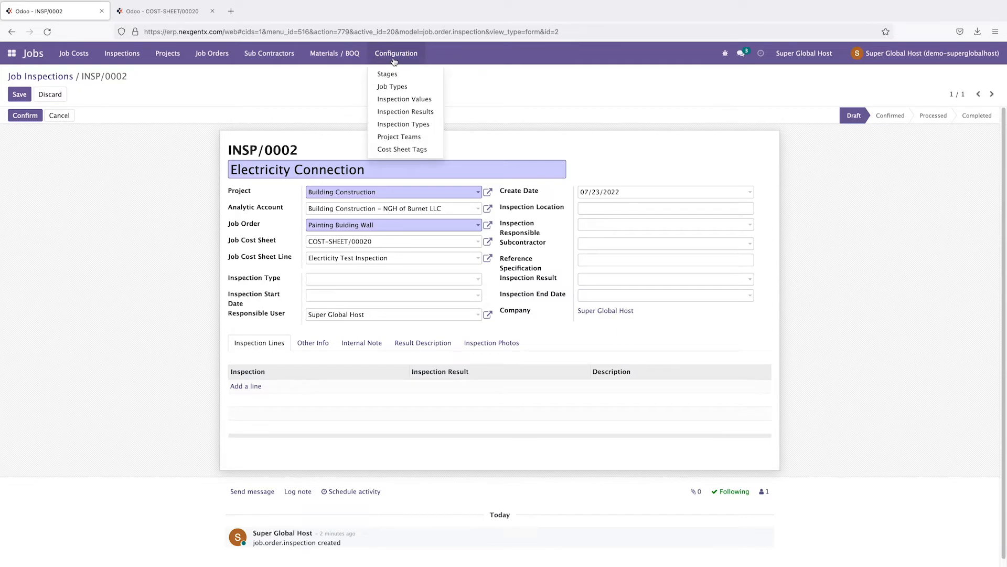
Step: In a new Inspection Types tab, save a type with name Electricity and code ELC
{"action": "right_click", "coordinate": [395, 124]}
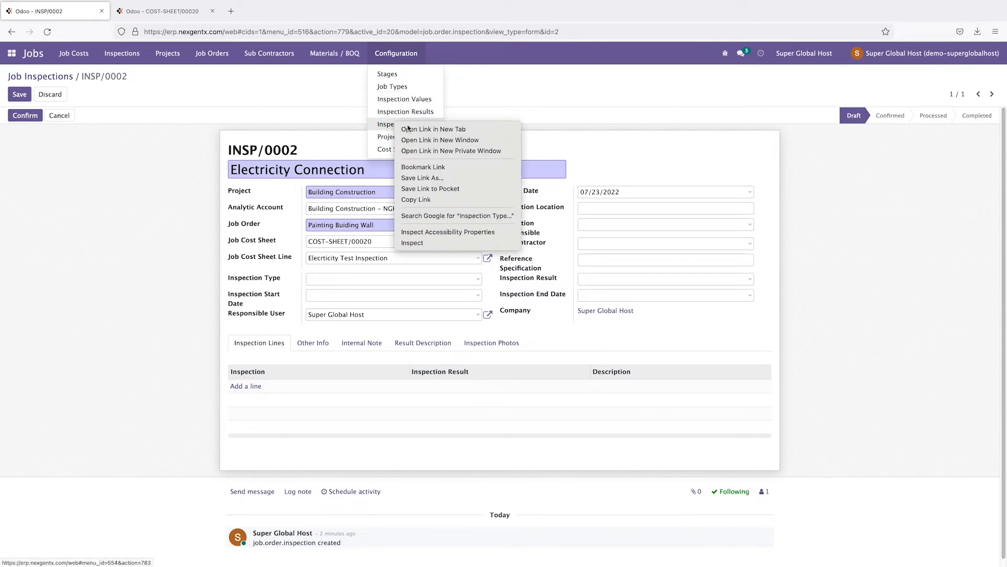
{"action": "left_click", "coordinate": [432, 129]}
{"action": "left_click", "coordinate": [164, 13]}
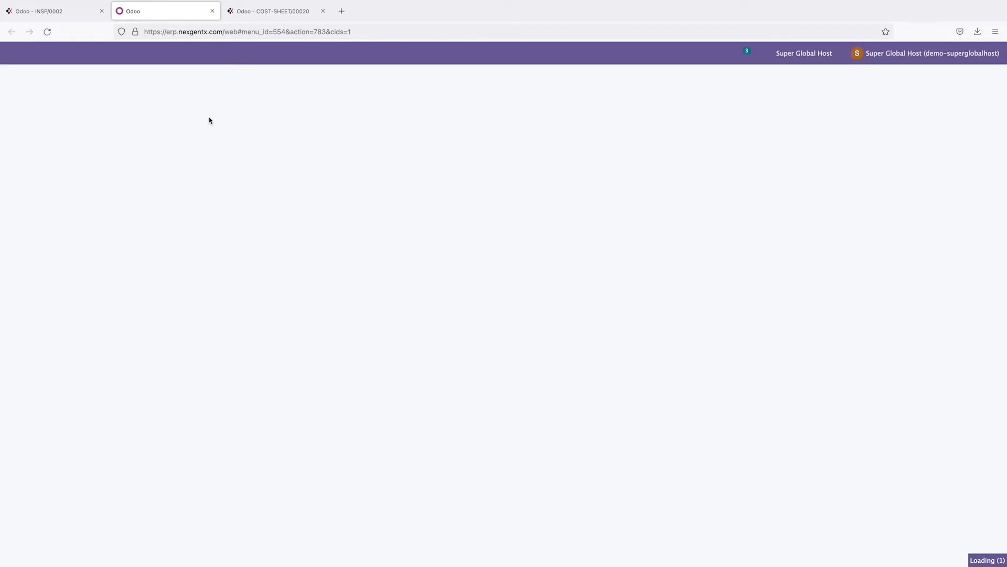
{"action": "left_click", "coordinate": [27, 97]}
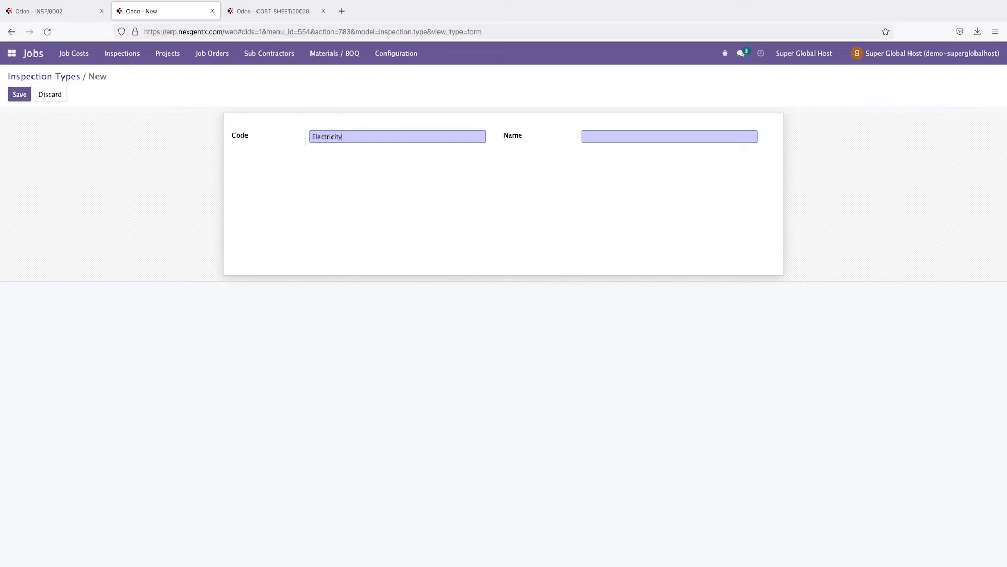
{"action": "double_click", "coordinate": [406, 137]}
{"action": "key", "text": "ctrl+c"}
{"action": "left_click", "coordinate": [580, 142]}
{"action": "key", "text": "ctrl+v"}
{"action": "mouse_move", "coordinate": [315, 135]}
{"action": "left_mouse_down"}
{"action": "mouse_move", "coordinate": [350, 136]}
{"action": "mouse_move", "coordinate": [315, 136]}
{"action": "left_mouse_up"}
{"action": "left_click", "coordinate": [351, 135]}
{"action": "type", "text": "ELC"}
{"action": "left_click", "coordinate": [13, 98]}
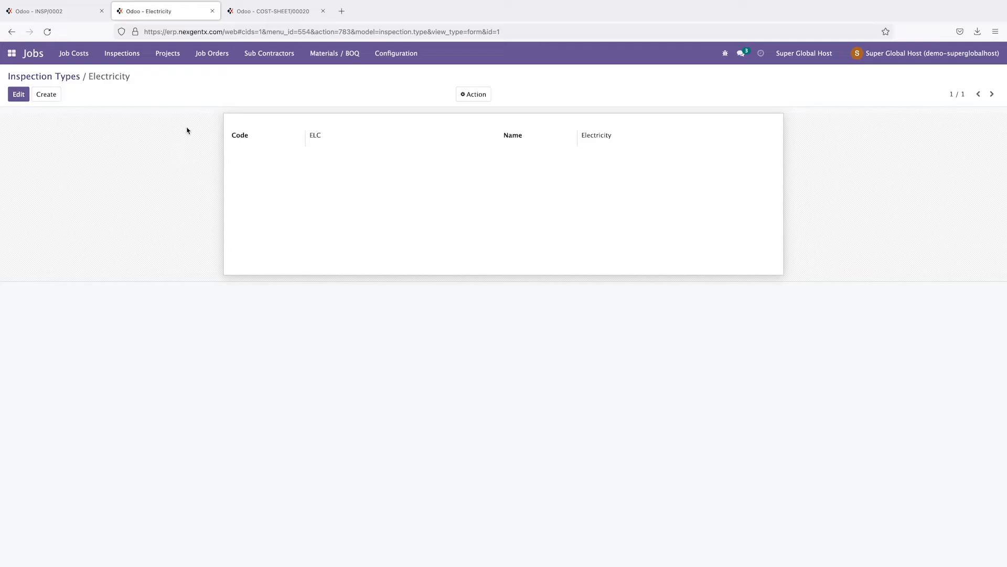
{"action": "left_click", "coordinate": [57, 11]}
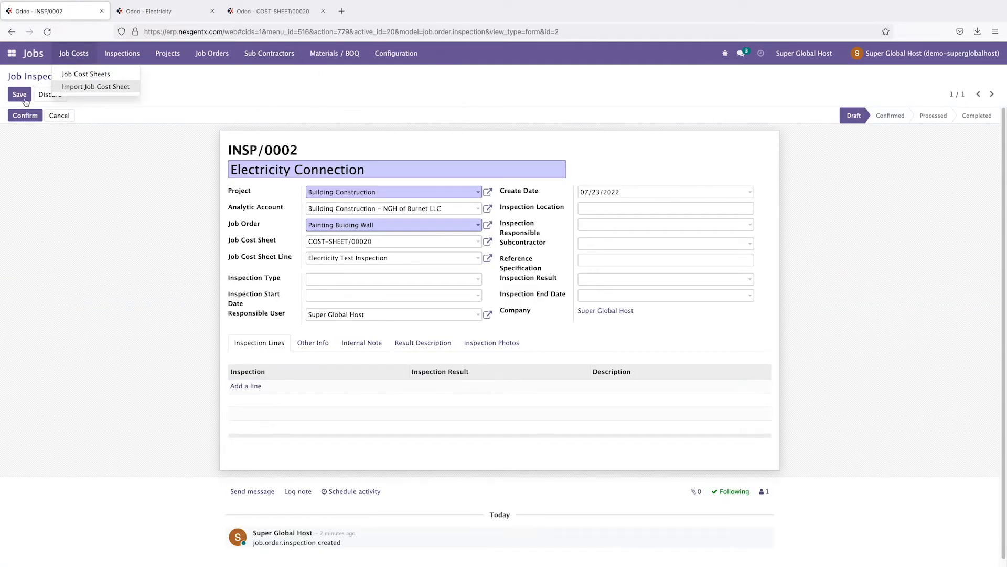
Step: Set INSP/0002's inspection type to Electricity, briefly checking the cost sheet and Electricity type tabs
{"action": "left_click", "coordinate": [362, 280]}
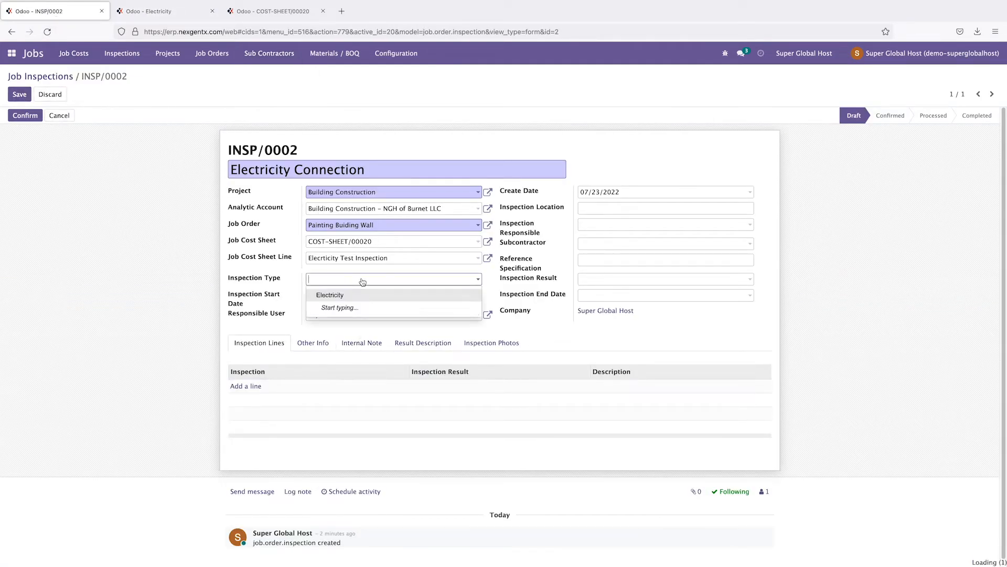
{"action": "left_click", "coordinate": [348, 296]}
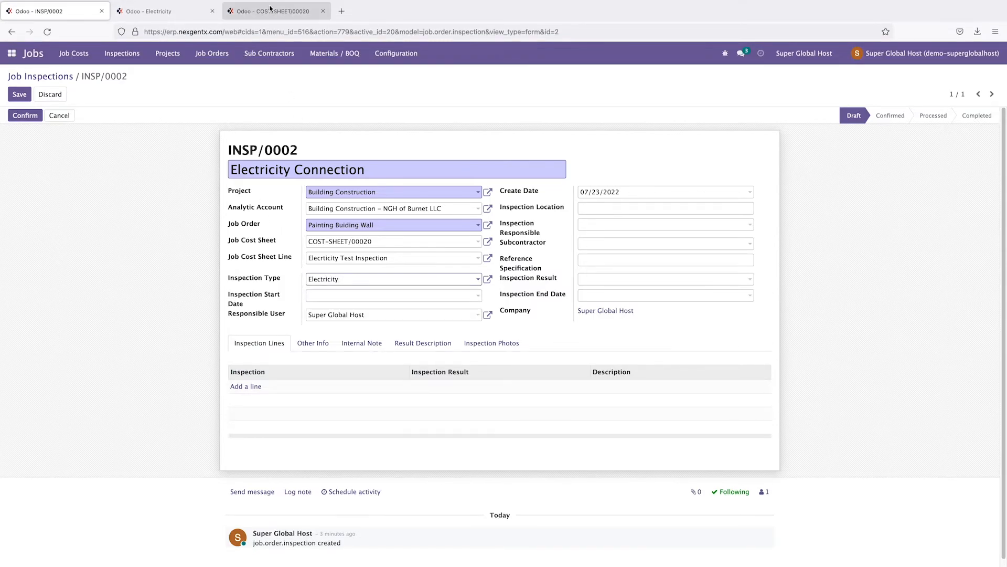
{"action": "left_click", "coordinate": [296, 12]}
{"action": "left_click", "coordinate": [179, 12]}
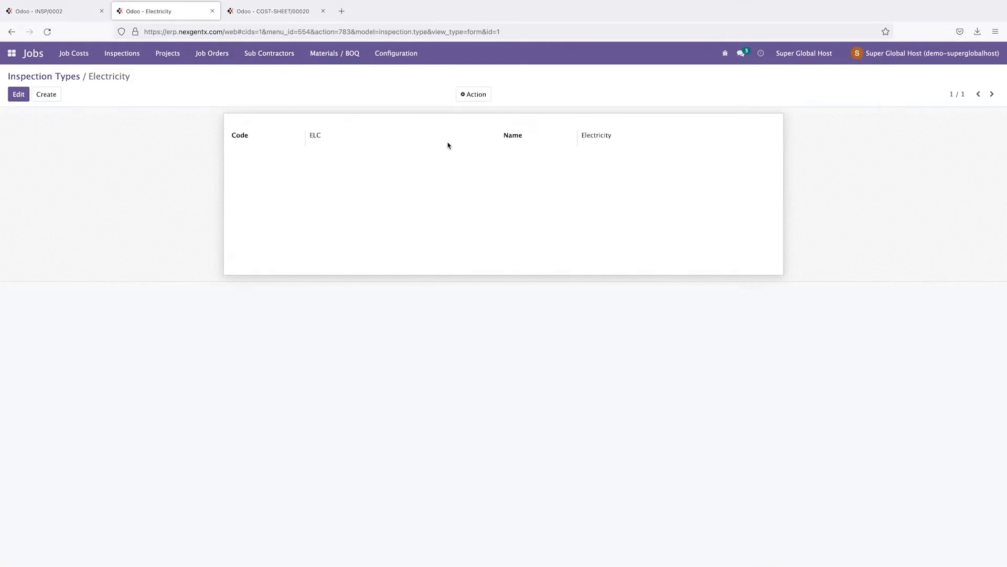
{"action": "left_click", "coordinate": [59, 13]}
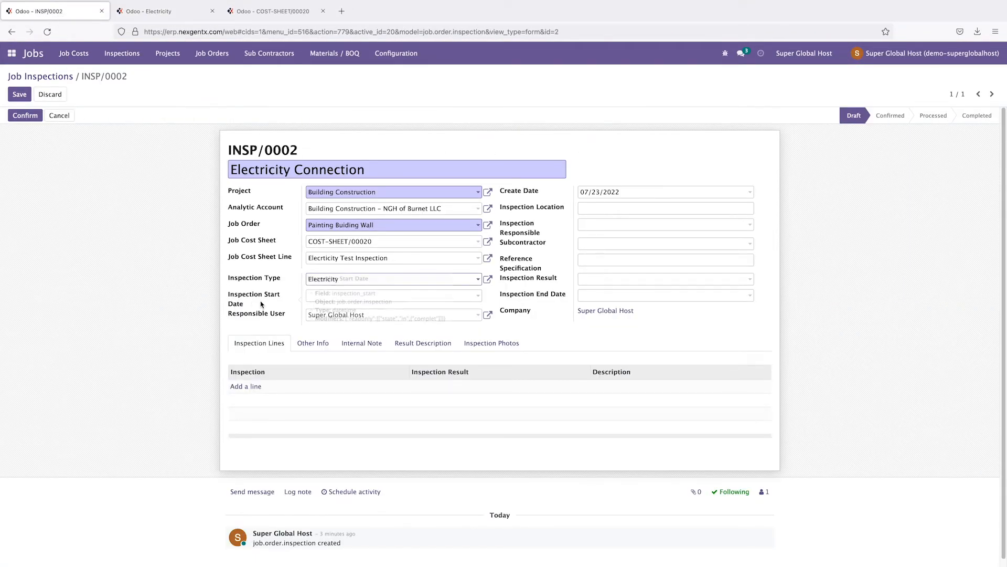
Step: Set the inspection start date to July 23, 2022 and make Engineer1 the responsible user
{"action": "left_click", "coordinate": [344, 296]}
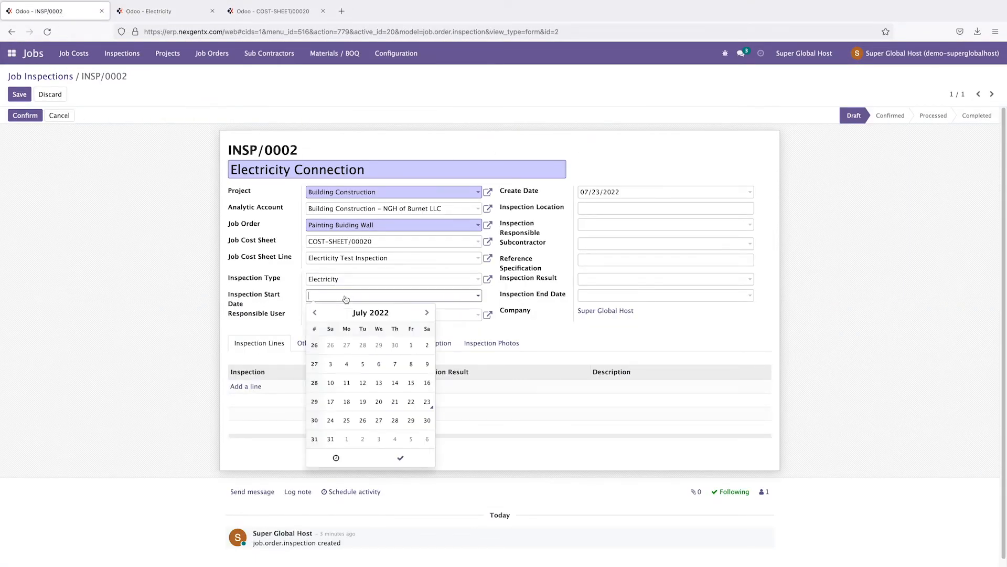
{"action": "left_click", "coordinate": [427, 402]}
{"action": "left_click", "coordinate": [113, 353]}
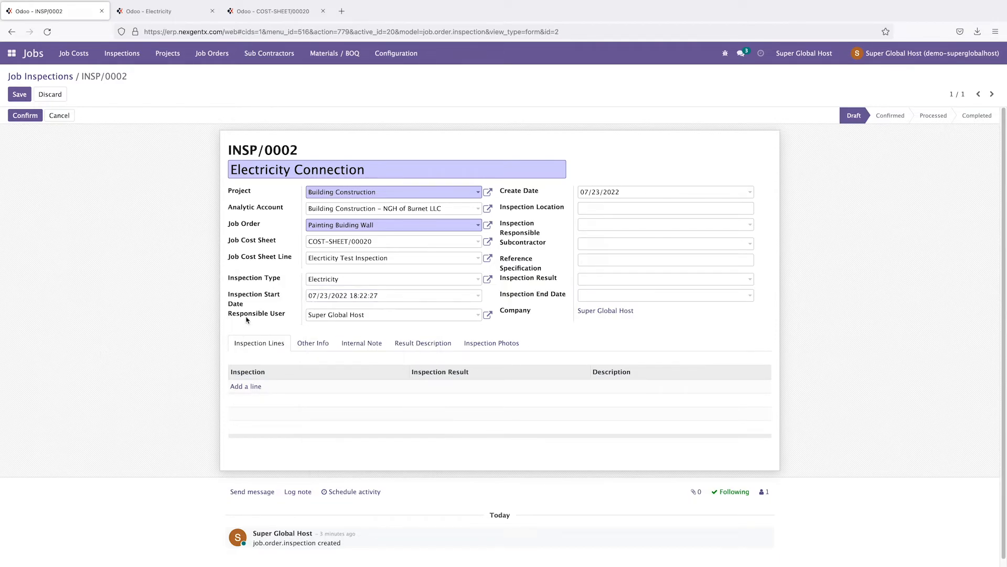
{"action": "left_click", "coordinate": [311, 315]}
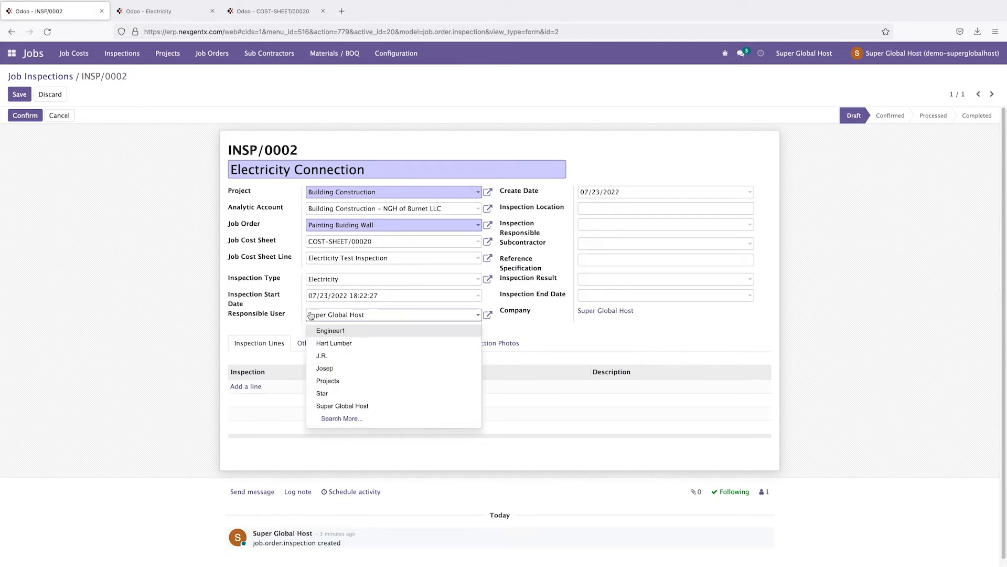
{"action": "left_click", "coordinate": [338, 333]}
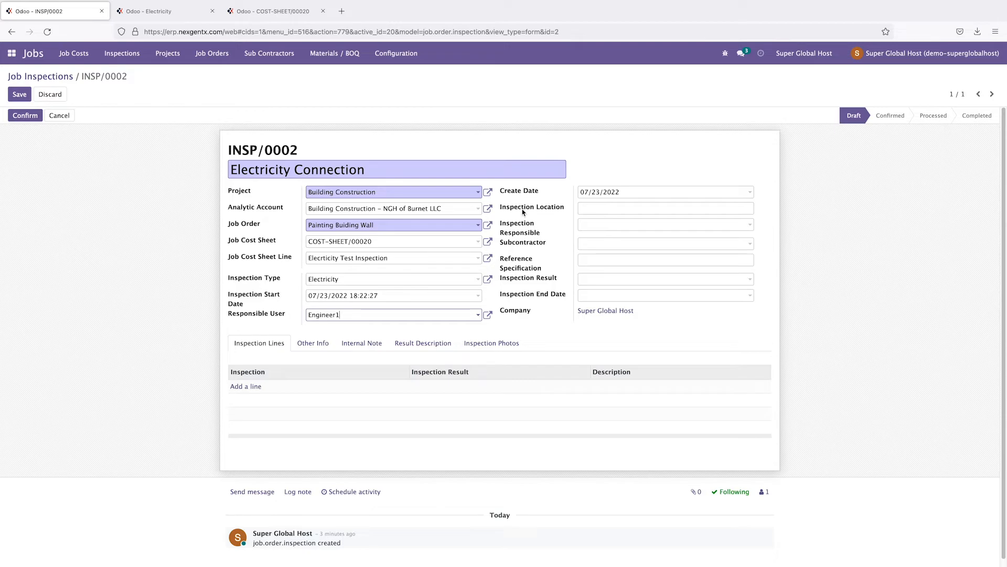
Step: Enter the inspection location 'Whole buiding' and leave the responsible subcontractor empty
{"action": "left_click", "coordinate": [599, 207]}
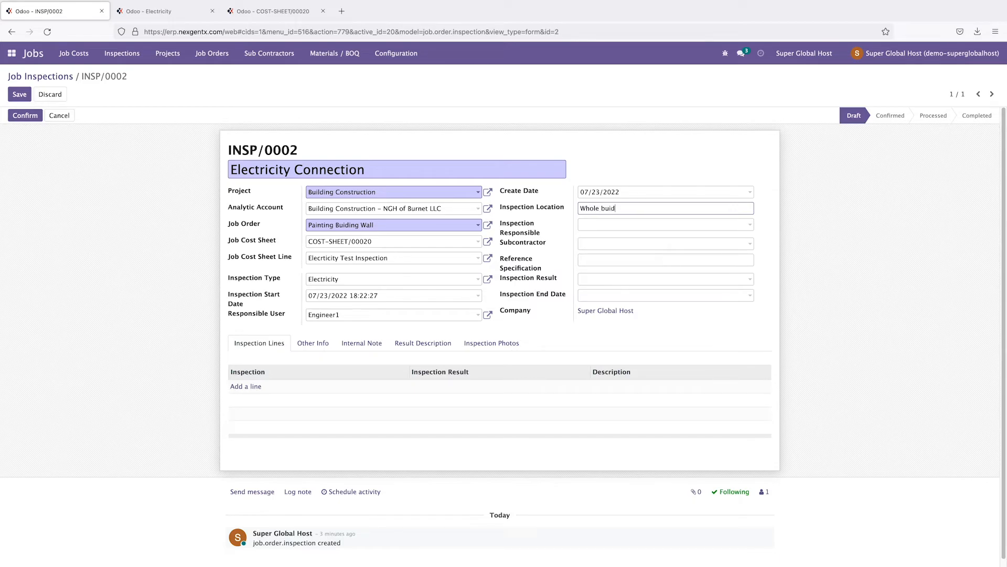
{"action": "left_click", "coordinate": [631, 226]}
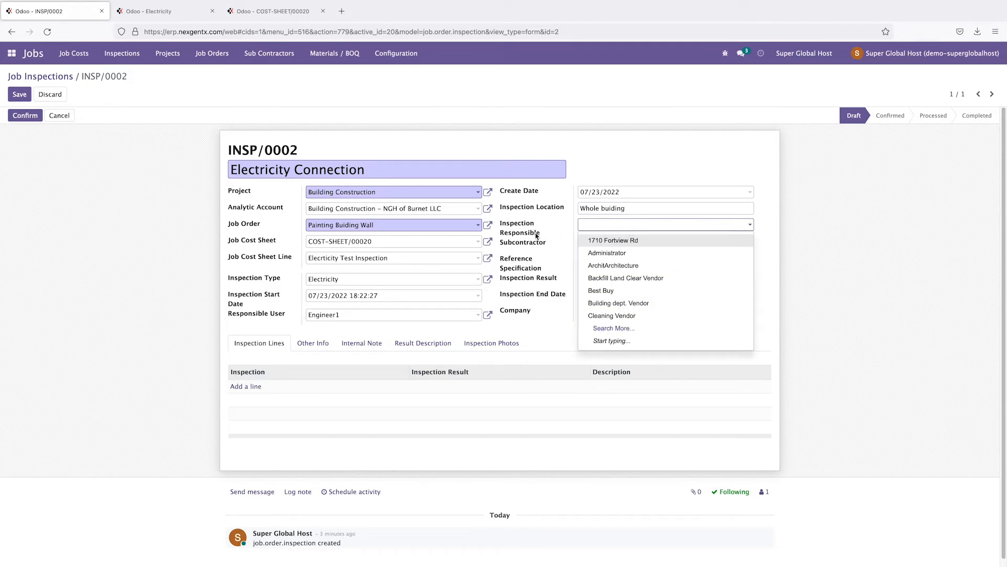
{"action": "mouse_move", "coordinate": [543, 250]}
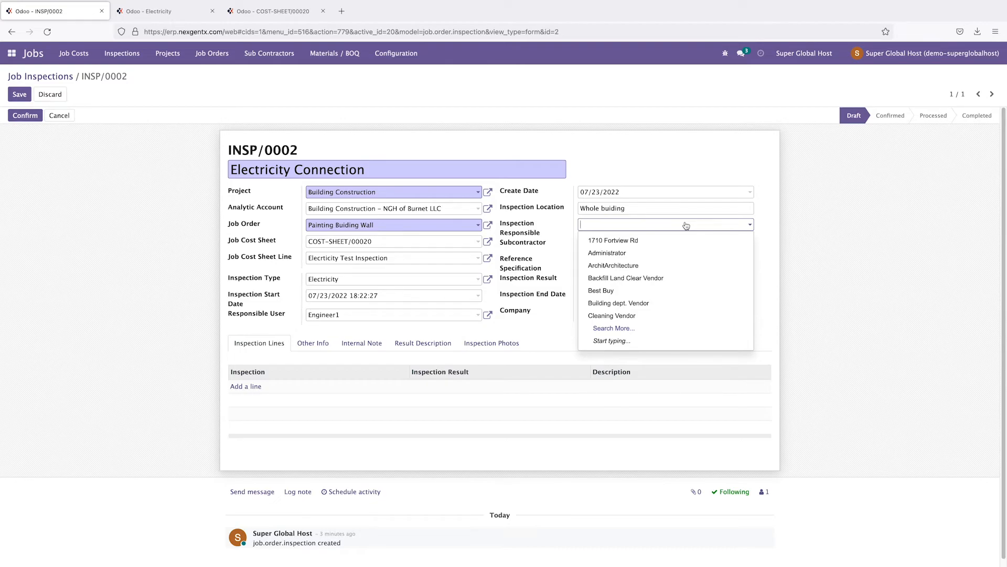
{"action": "type", "text": "eng"}
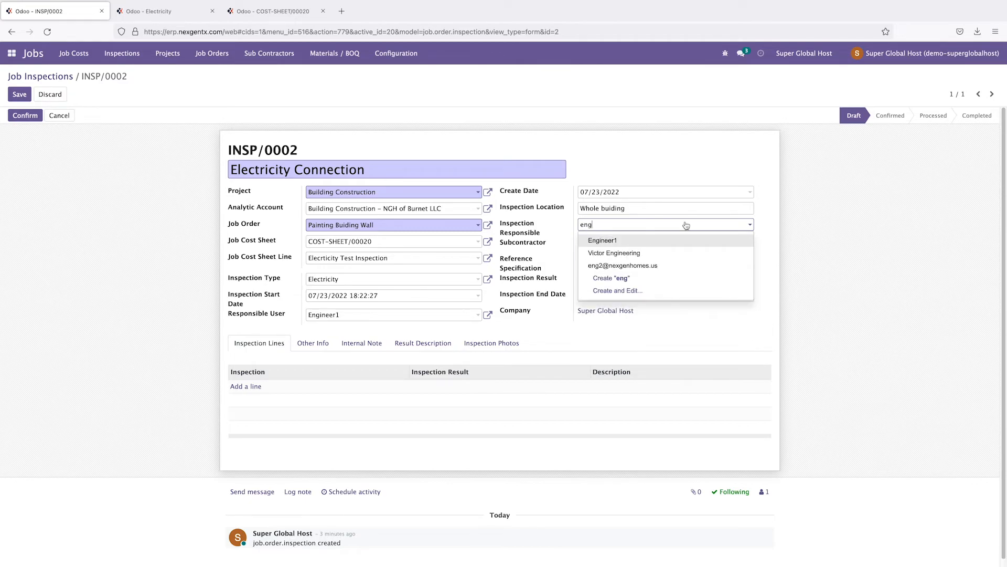
{"action": "left_click", "coordinate": [665, 225]}
{"action": "key", "text": "BackSpace"}
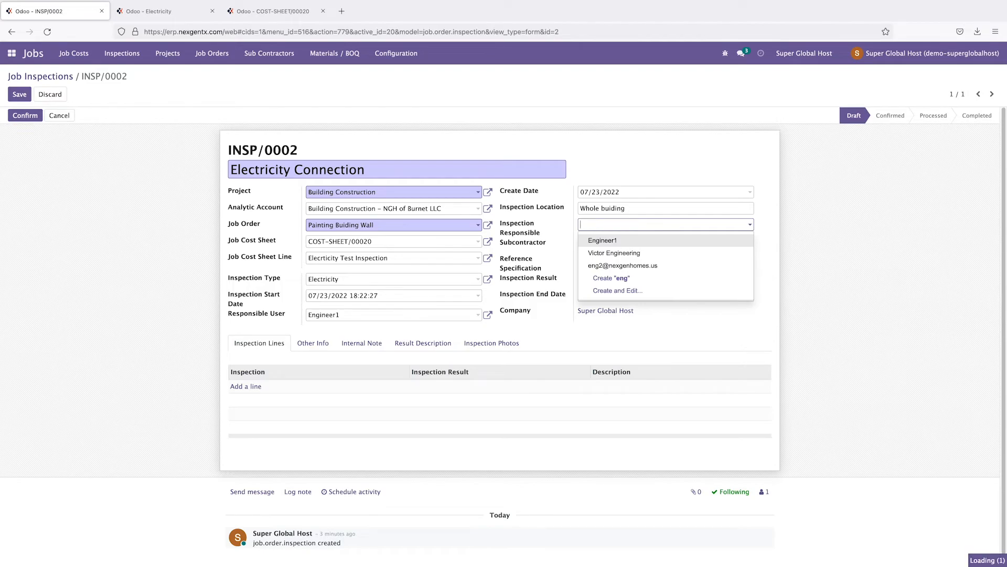
{"action": "left_click", "coordinate": [869, 261]}
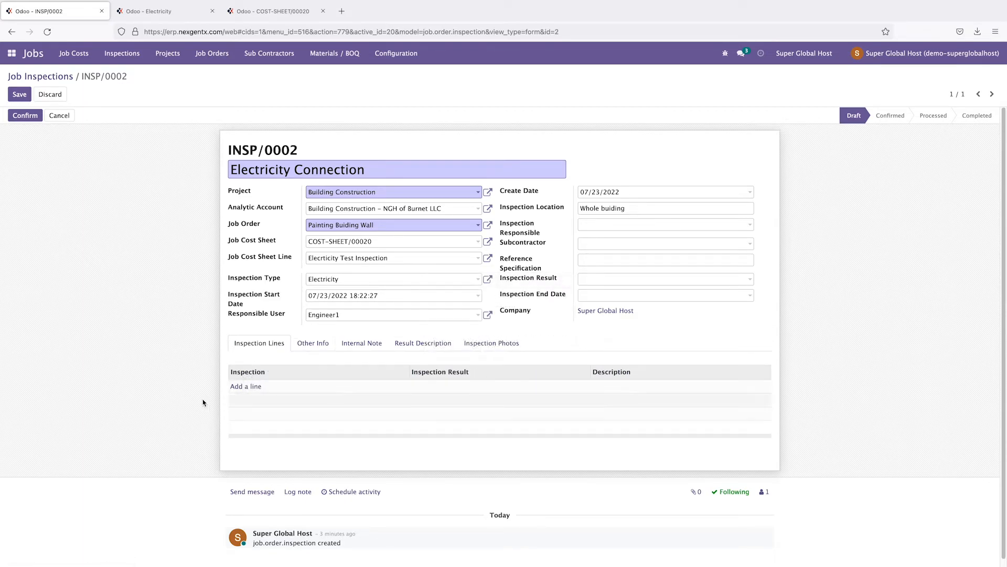
Step: Add an inspection line using a newly created 'Wall Electricity' inspection with code WE
{"action": "left_click", "coordinate": [246, 387]}
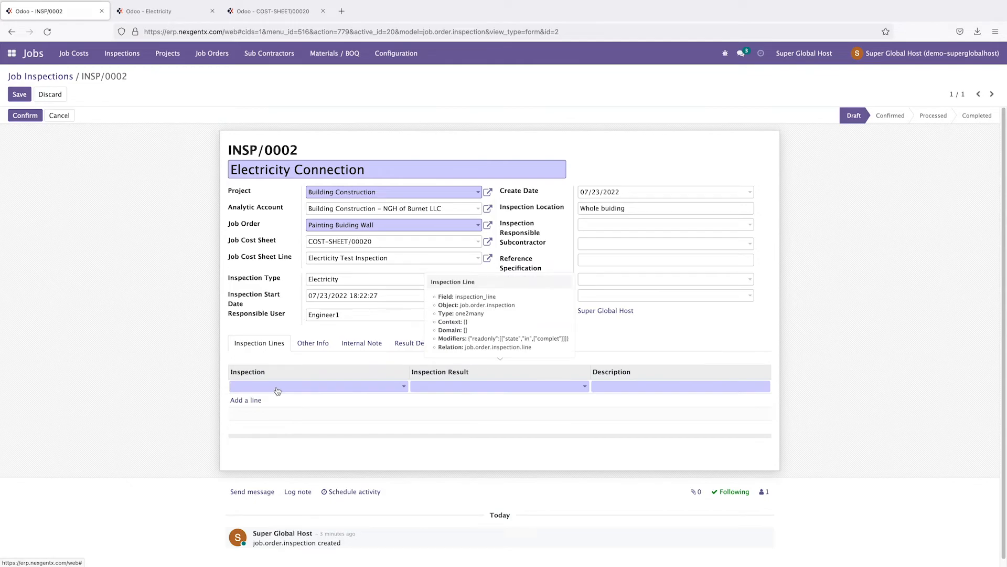
{"action": "left_click", "coordinate": [278, 391]}
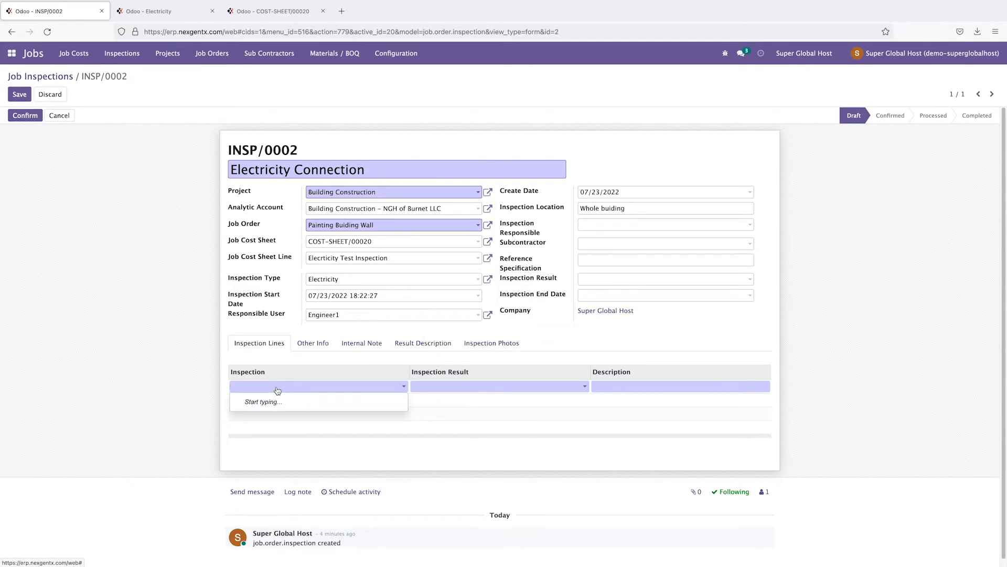
{"action": "type", "text": "Wall"}
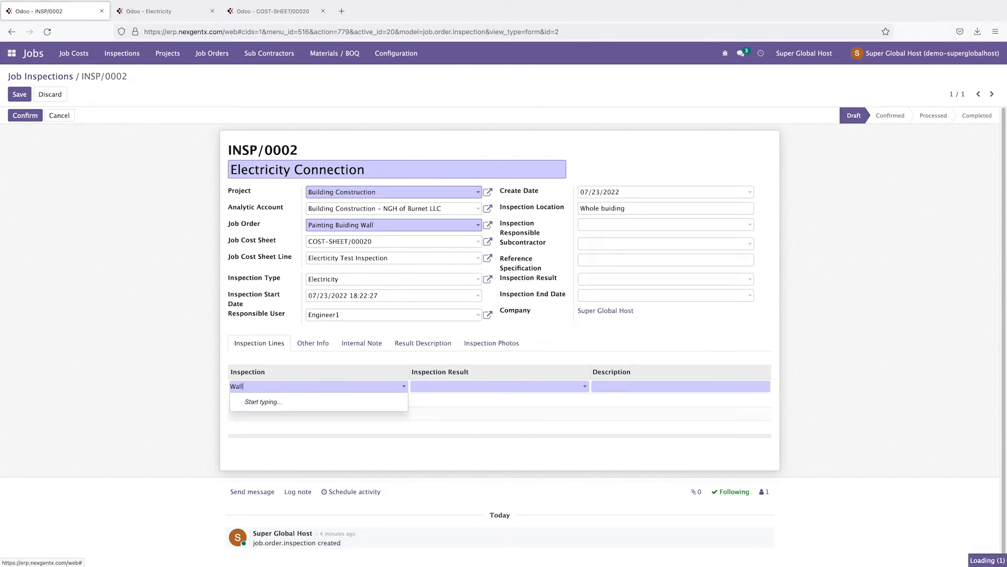
{"action": "type", "text": " Electricity"}
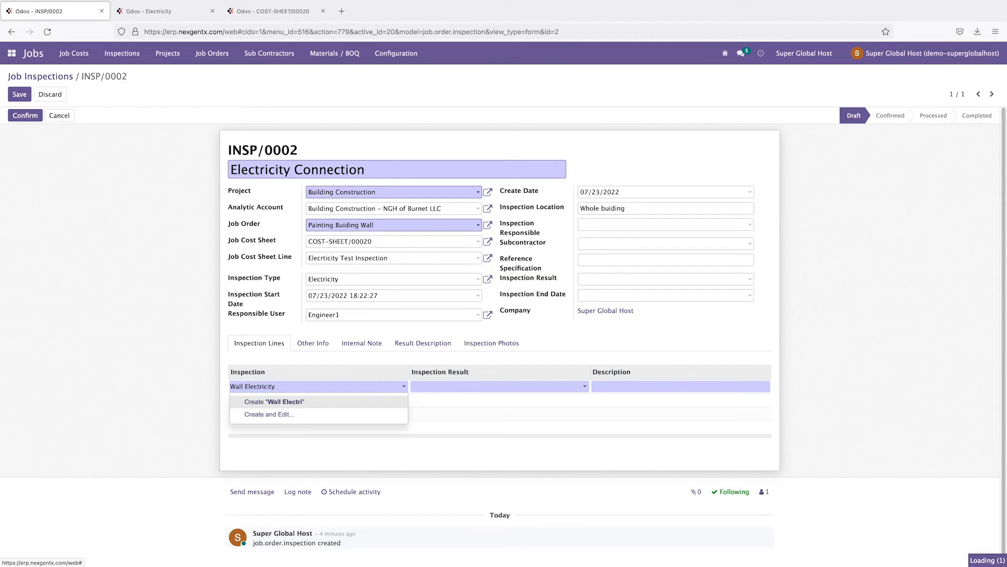
{"action": "left_click", "coordinate": [290, 405]}
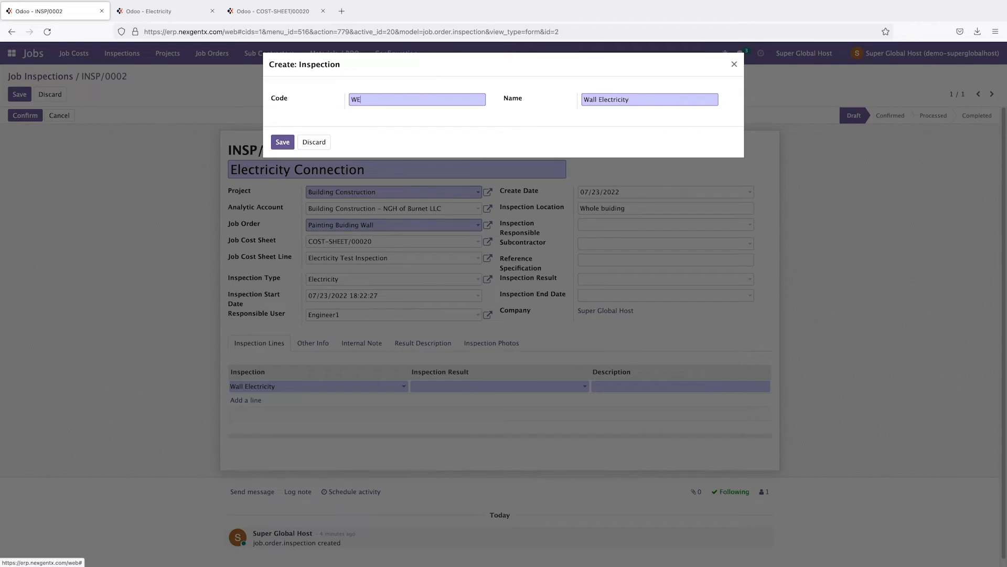
{"action": "left_click", "coordinate": [282, 142]}
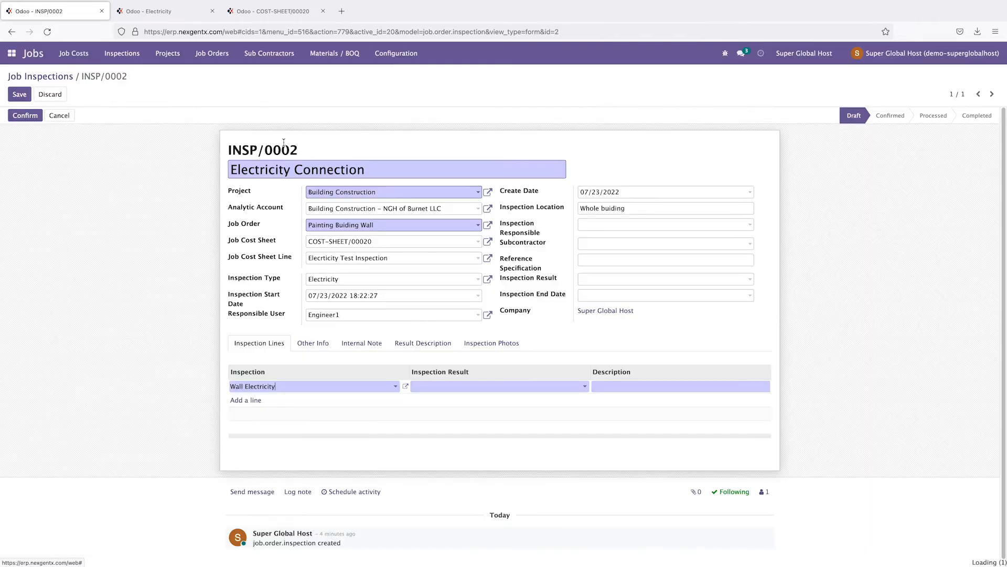
{"action": "left_click", "coordinate": [250, 401]}
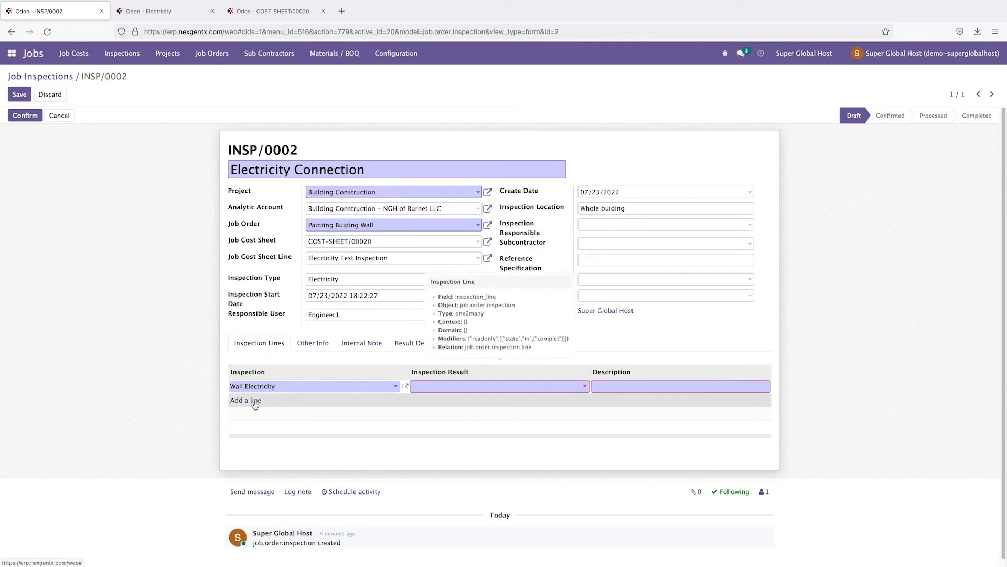
{"action": "left_click", "coordinate": [465, 386]}
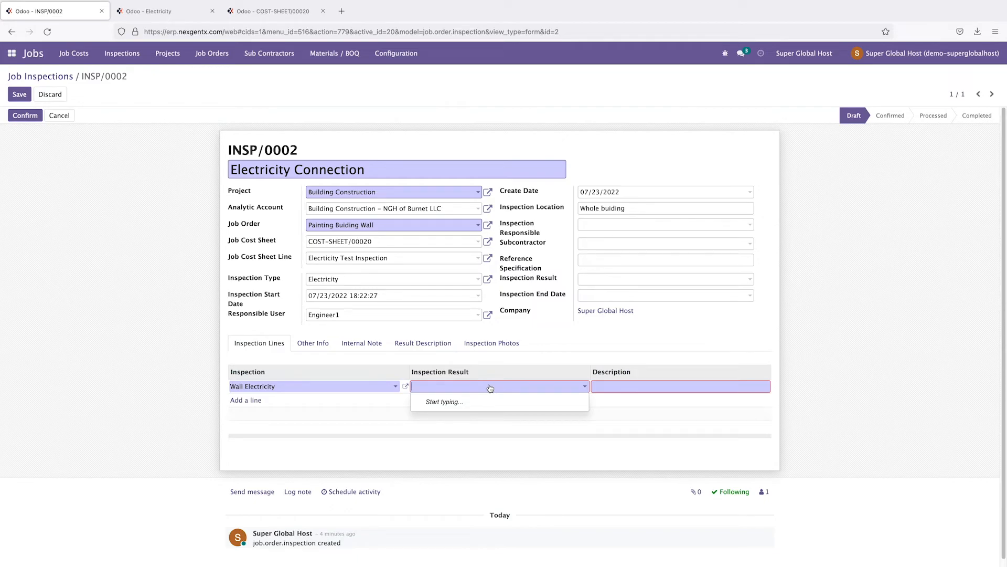
{"action": "left_click", "coordinate": [392, 55]}
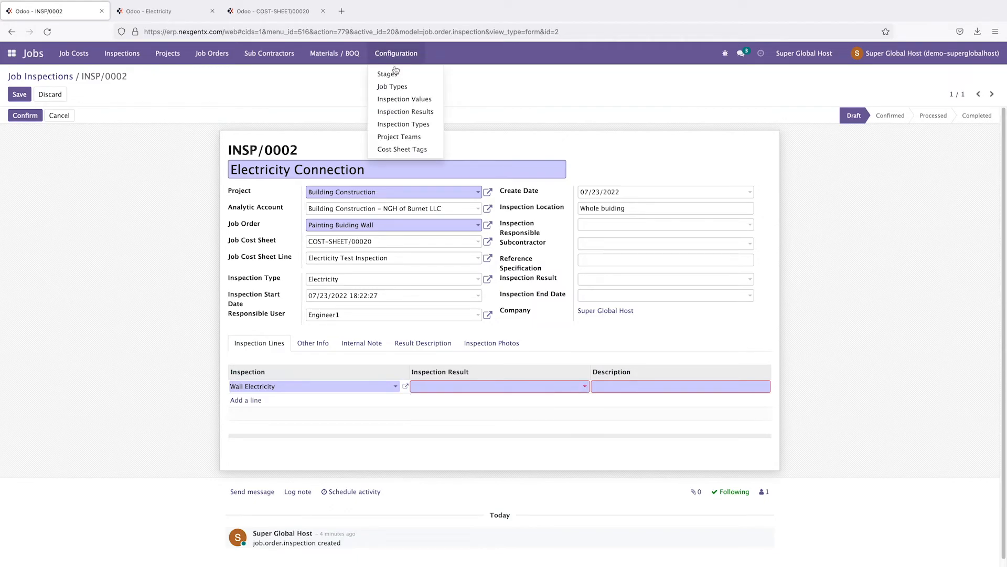
Step: Open Inspection Results in a new tab and create the PASS result with code PS
{"action": "right_click", "coordinate": [398, 104]}
{"action": "left_click", "coordinate": [420, 113]}
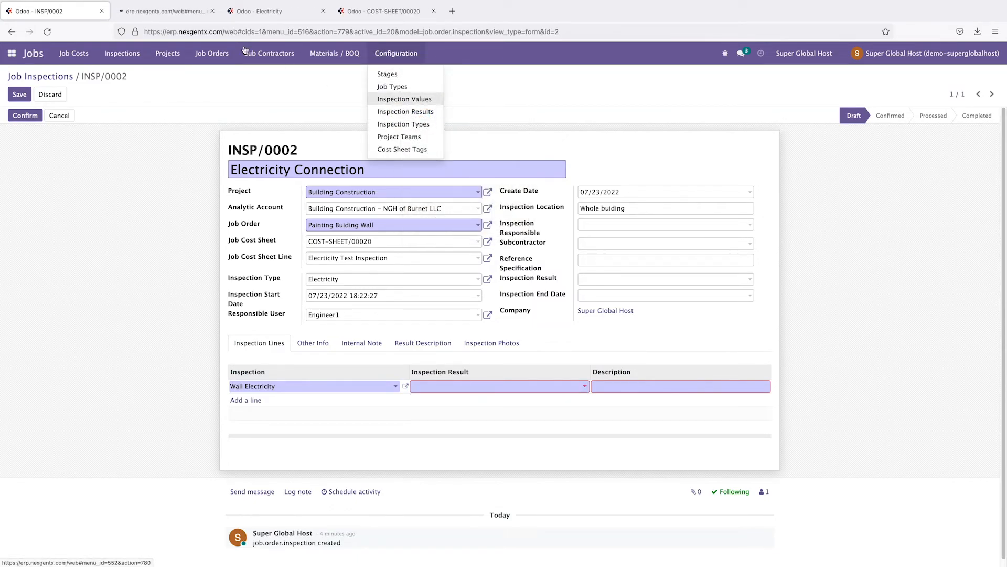
{"action": "left_click", "coordinate": [162, 11]}
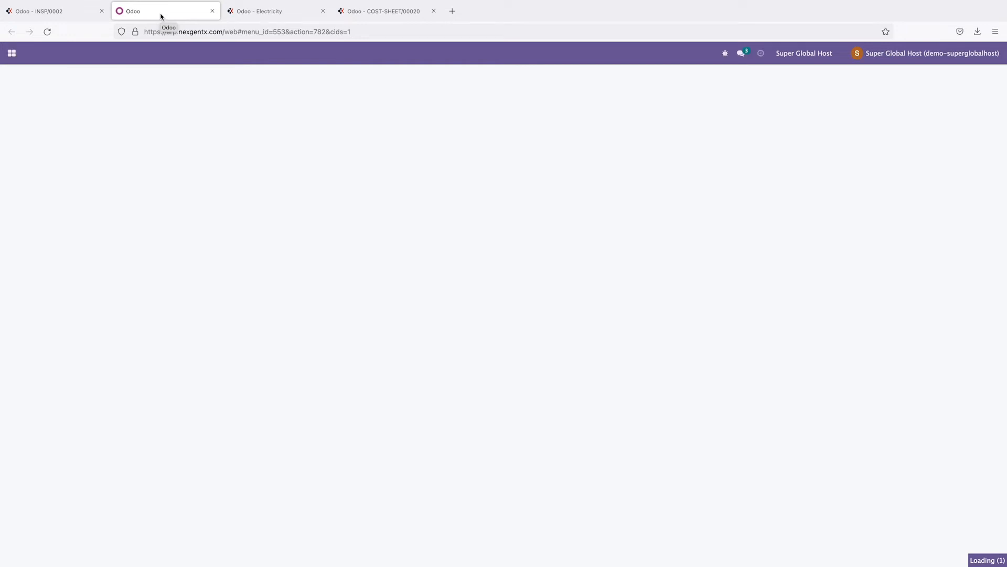
{"action": "left_click", "coordinate": [25, 95]}
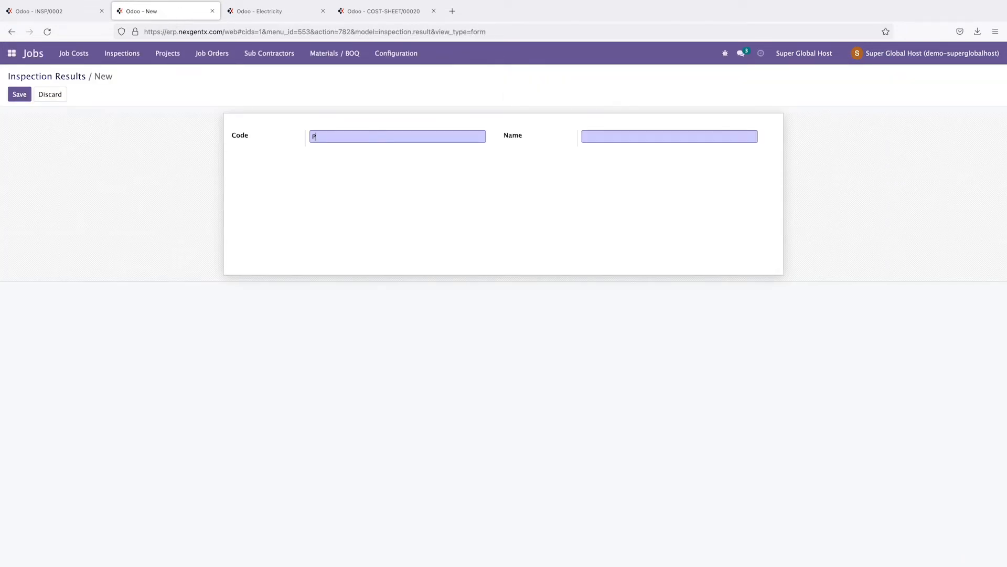
{"action": "left_click", "coordinate": [602, 134]}
{"action": "left_click", "coordinate": [18, 95]}
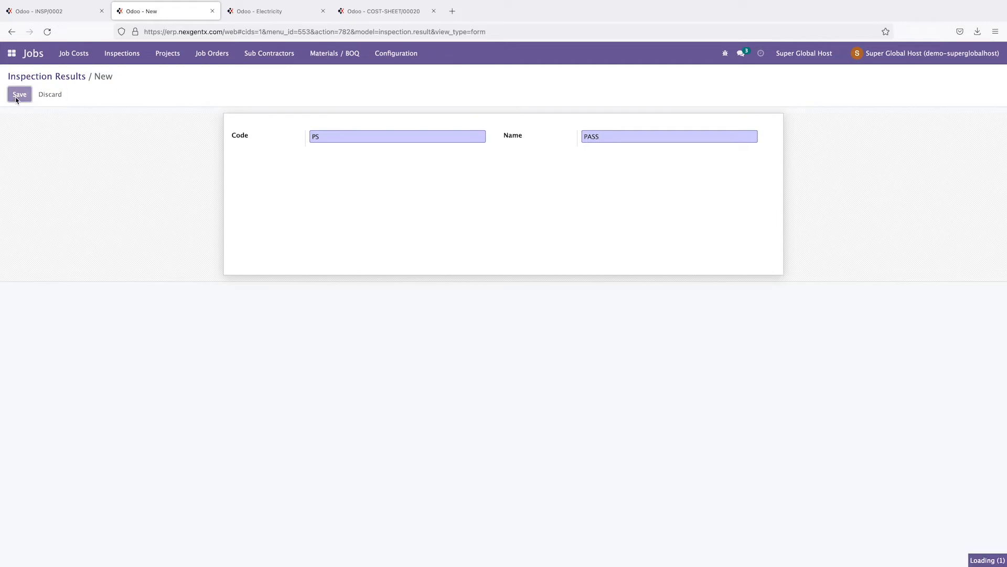
Step: Create the FAIL result with code FL and go back to the INSP/0002 tab
{"action": "left_click", "coordinate": [46, 95]}
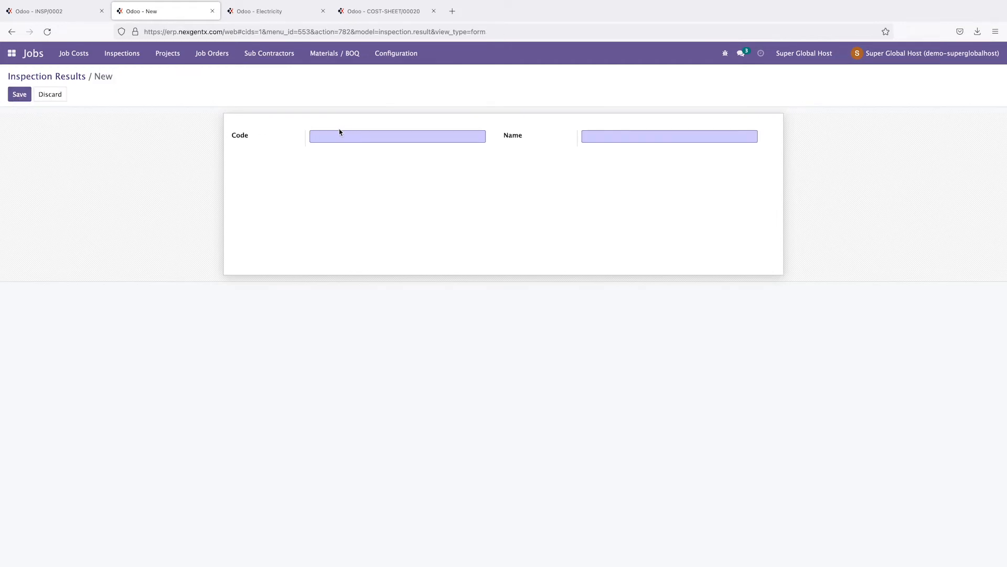
{"action": "type", "text": "FL"}
{"action": "left_click", "coordinate": [592, 136]}
{"action": "left_click", "coordinate": [10, 92]}
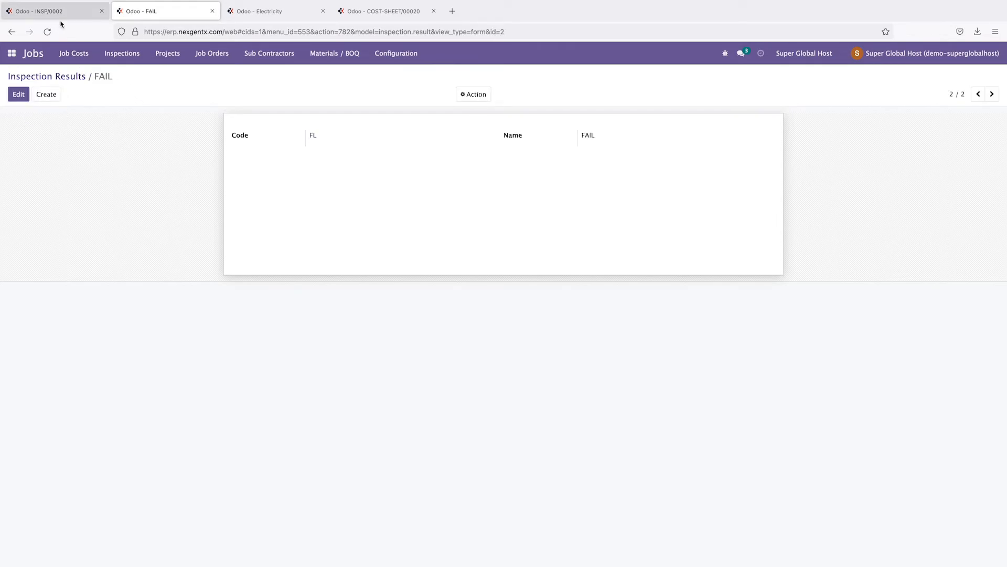
{"action": "left_click", "coordinate": [59, 11]}
Step: Mark the Wall Electricity line PASS with description 'Everyting working well' and confirm INSP/0002
{"action": "left_click", "coordinate": [425, 387]}
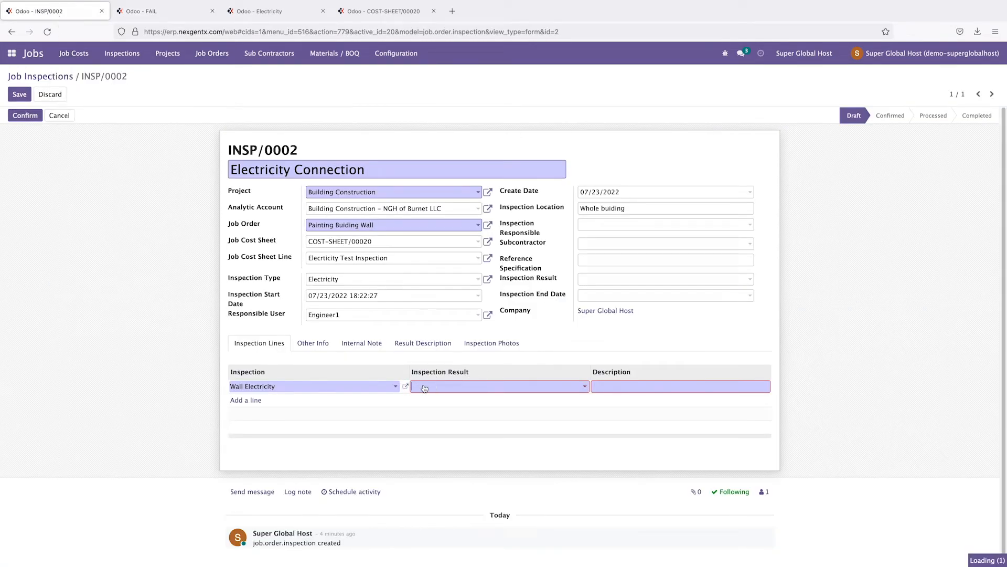
{"action": "left_click", "coordinate": [433, 414]}
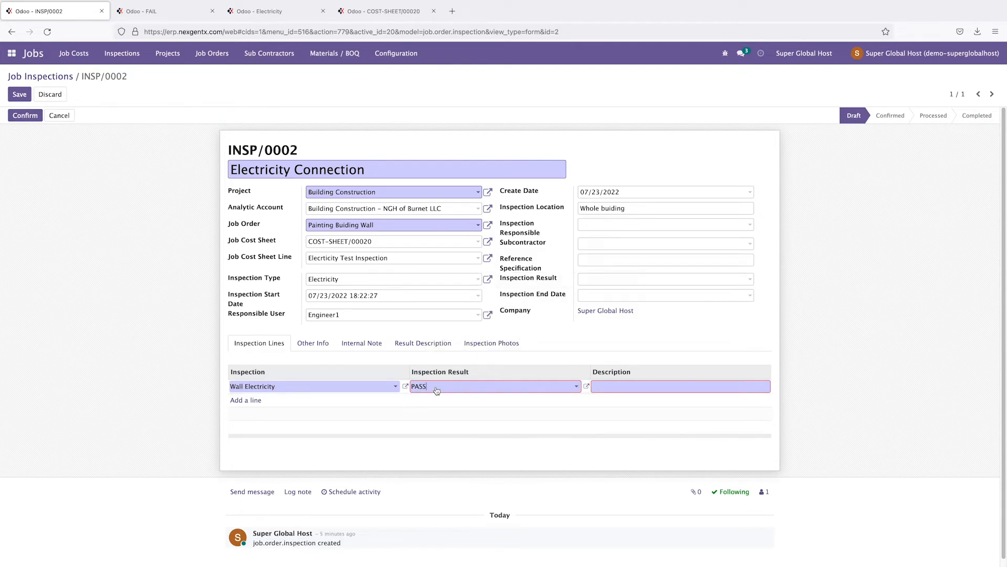
{"action": "left_click", "coordinate": [614, 386]}
{"action": "left_click", "coordinate": [871, 386]}
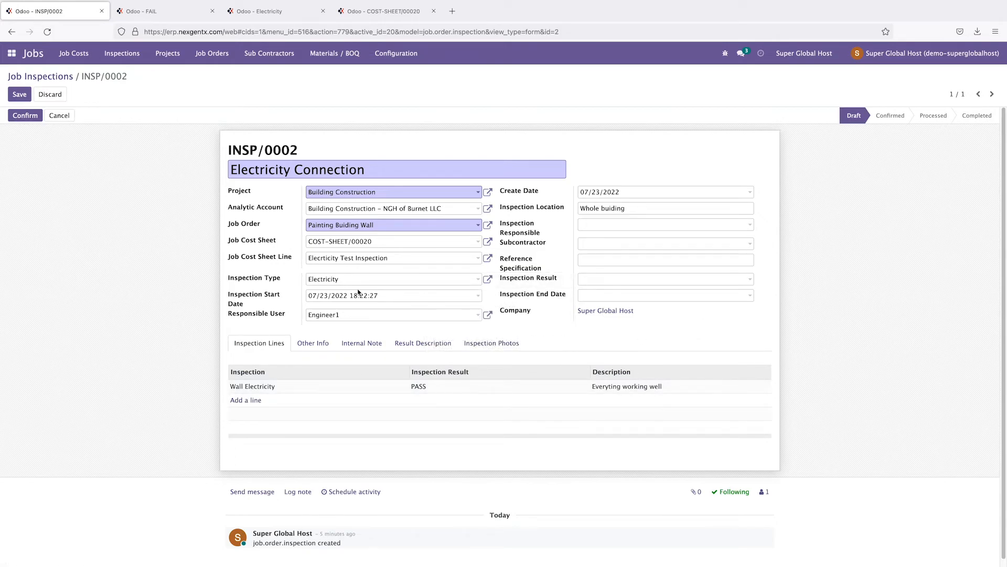
{"action": "left_click", "coordinate": [32, 117]}
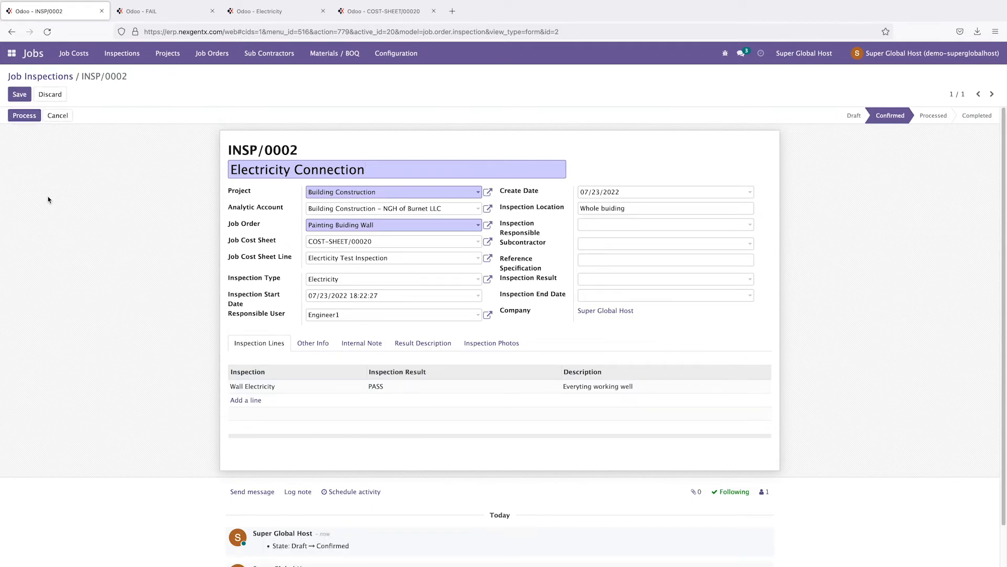
Step: Cancel INSP/0002, save it, and switch it back into edit mode
{"action": "left_click", "coordinate": [315, 345]}
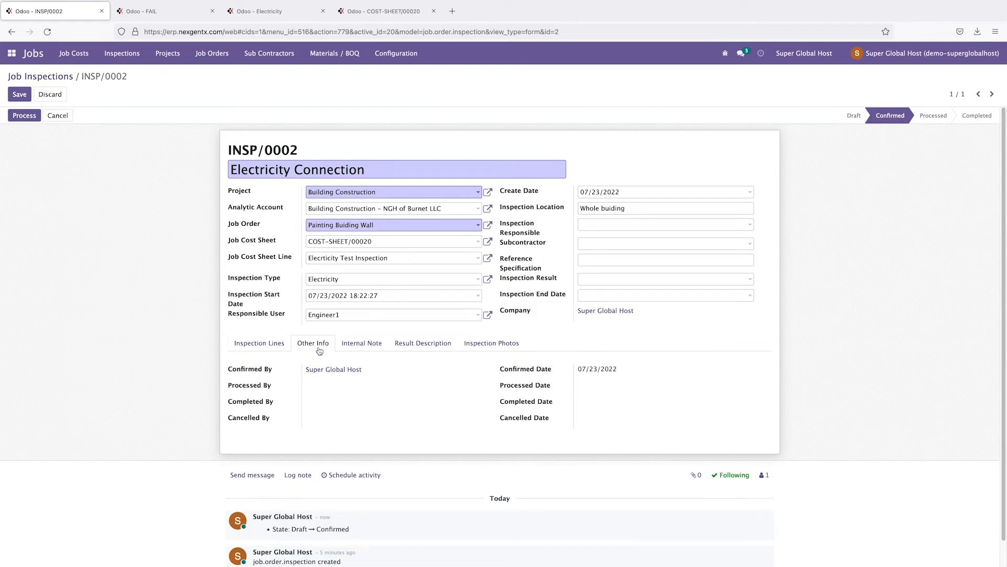
{"action": "left_click", "coordinate": [59, 117]}
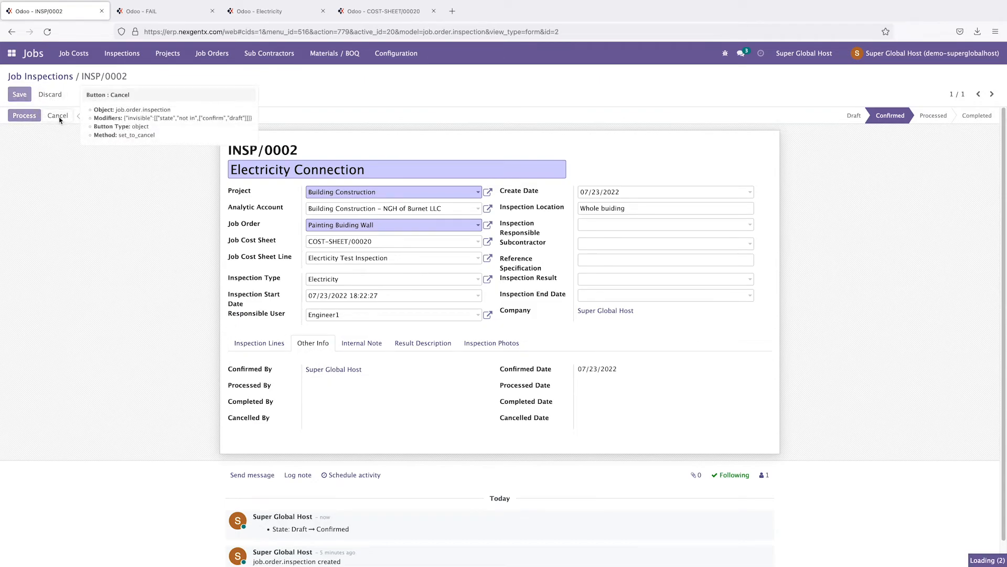
{"action": "left_click", "coordinate": [67, 222]}
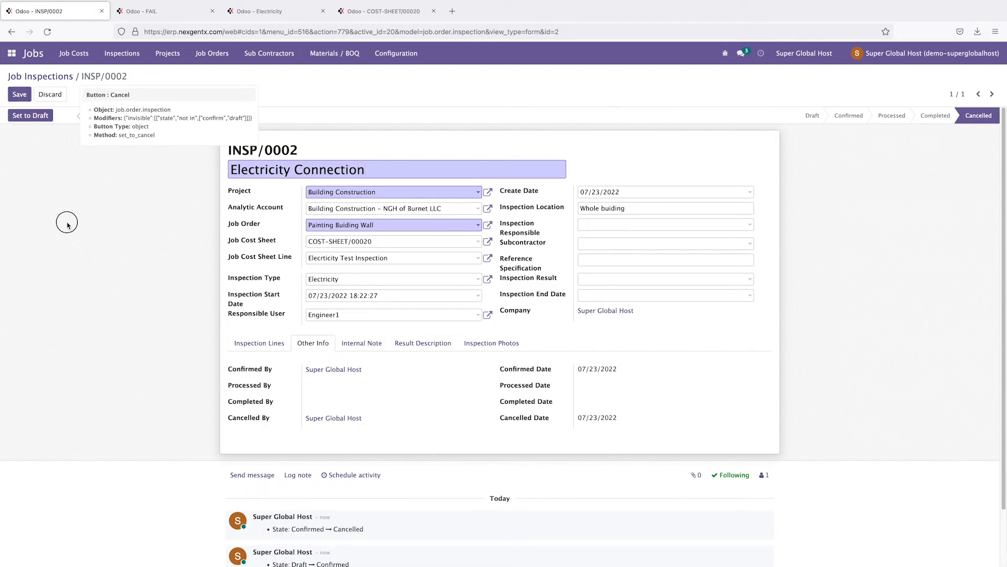
{"action": "left_click", "coordinate": [261, 344]}
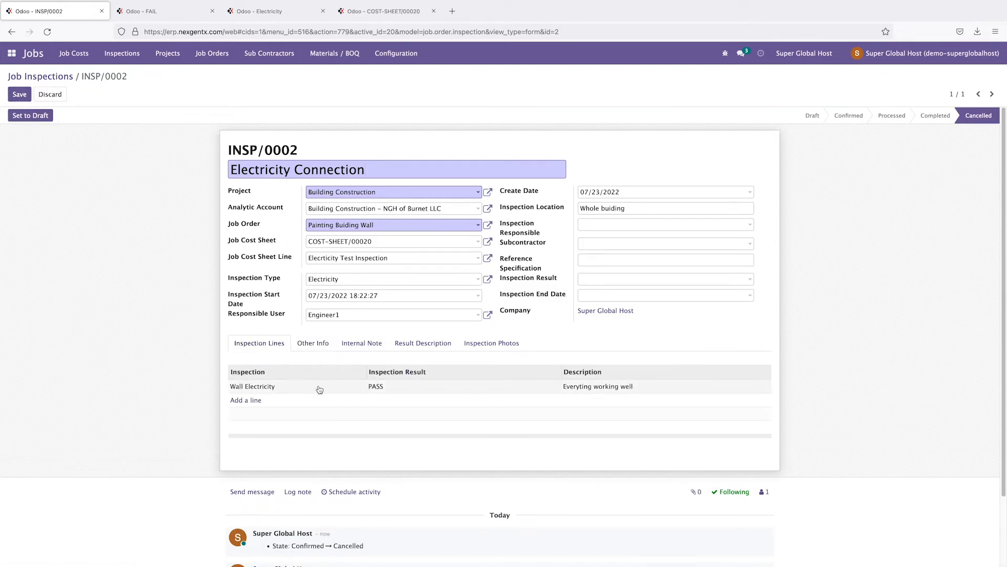
{"action": "left_click", "coordinate": [21, 94]}
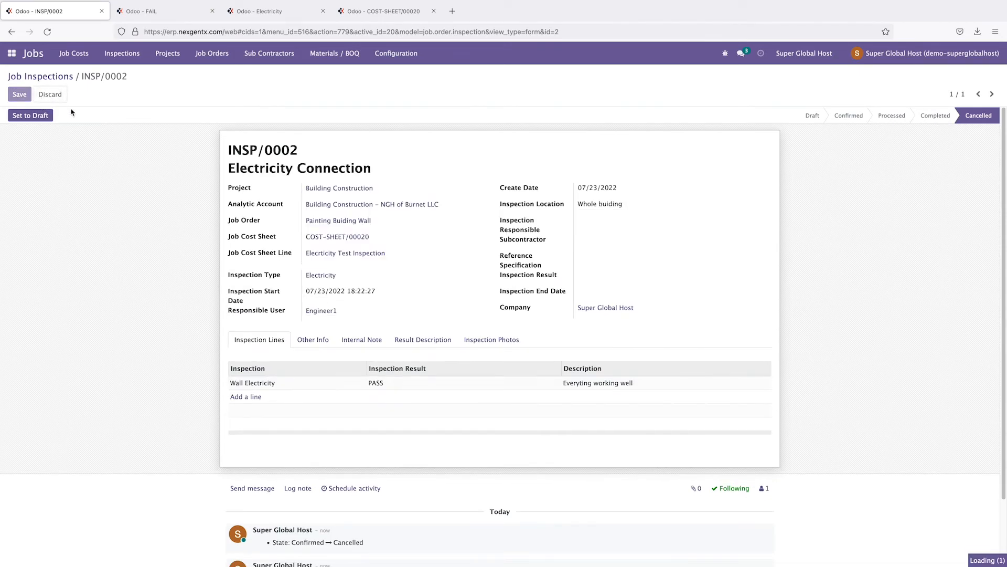
{"action": "left_click", "coordinate": [21, 95]}
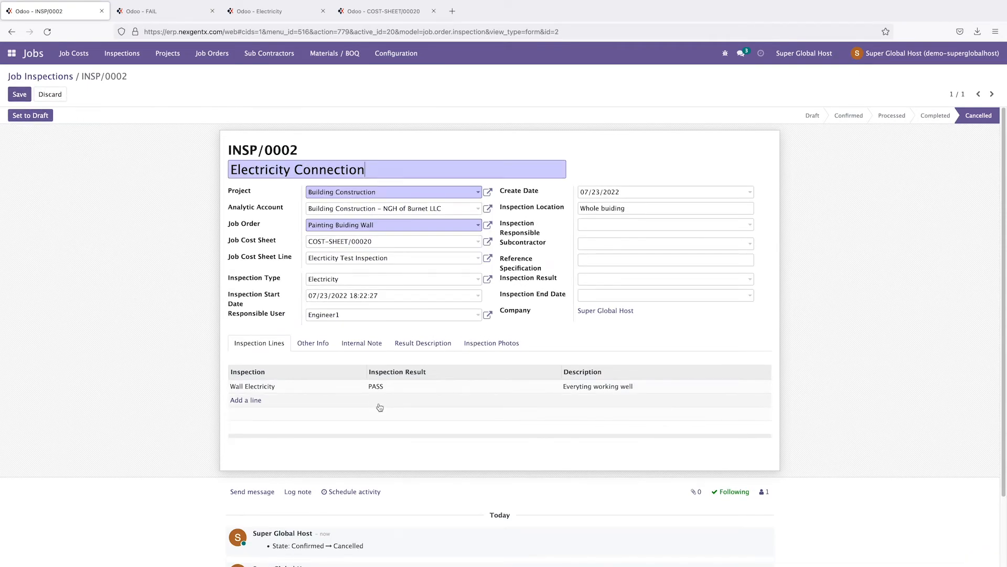
Step: Browse the Other Info, Internal Note and Result Description sections, ending on Inspection Photos
{"action": "left_click", "coordinate": [314, 342]}
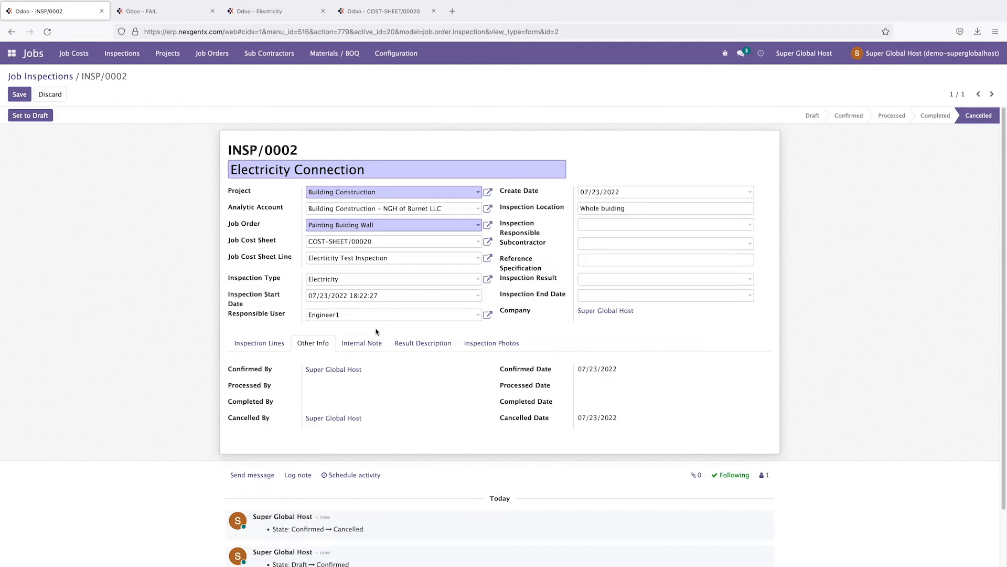
{"action": "left_click", "coordinate": [370, 345]}
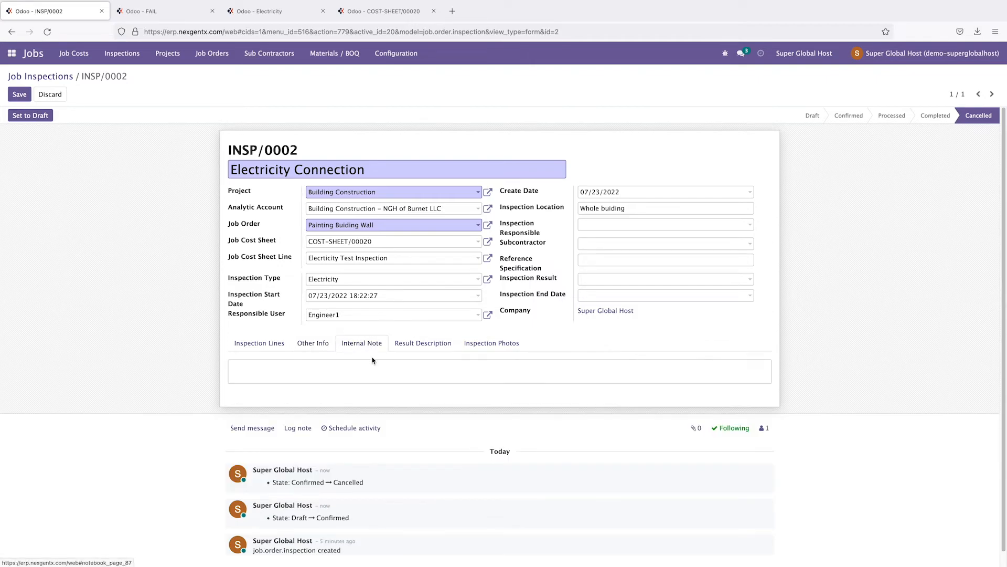
{"action": "left_click", "coordinate": [408, 367]}
{"action": "left_click", "coordinate": [422, 344]}
{"action": "left_click", "coordinate": [398, 367]}
{"action": "left_click", "coordinate": [492, 345]}
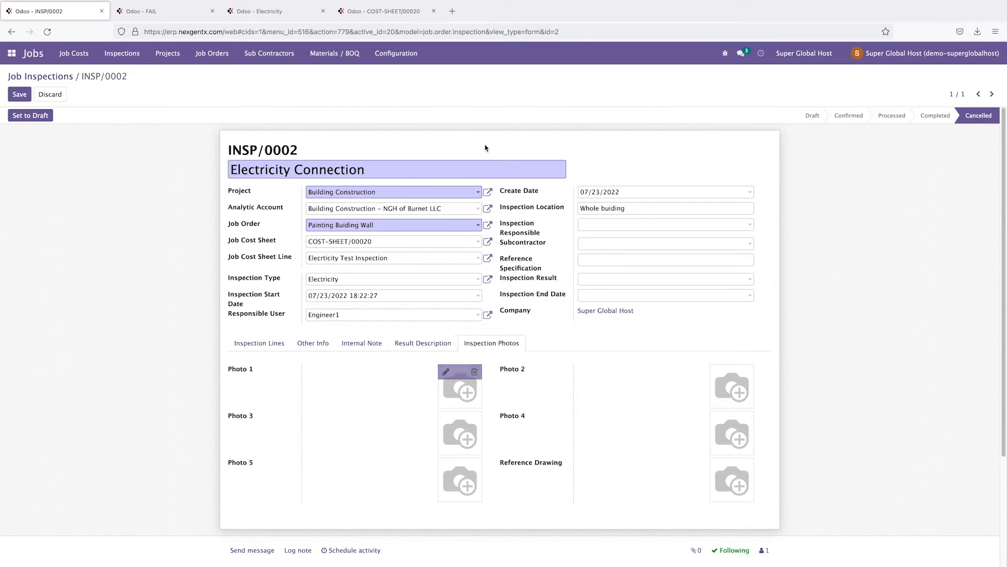
Step: Search Google Images for 'wall electricity inspection' in a new tab
{"action": "left_click", "coordinate": [452, 11]}
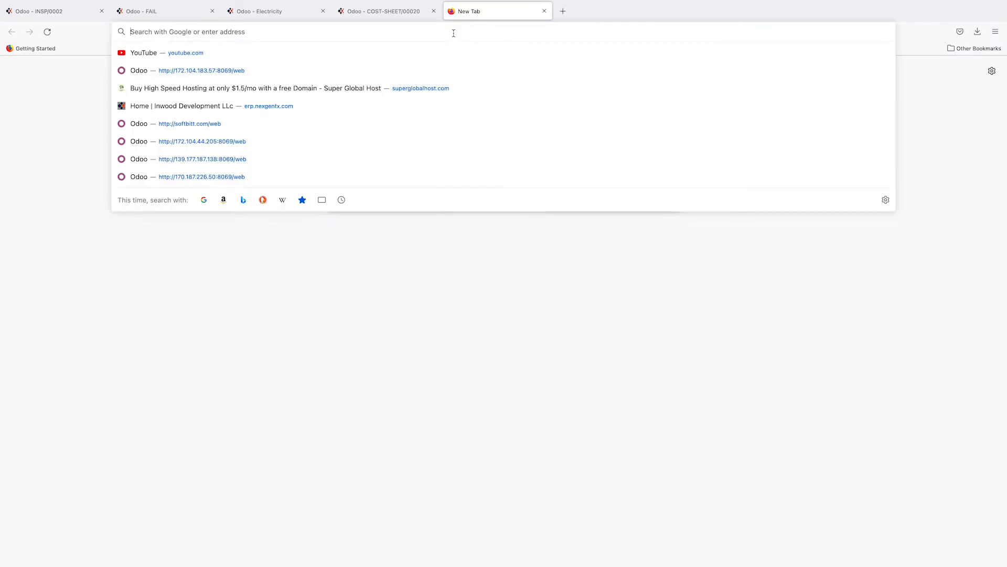
{"action": "type", "text": "wall ele"}
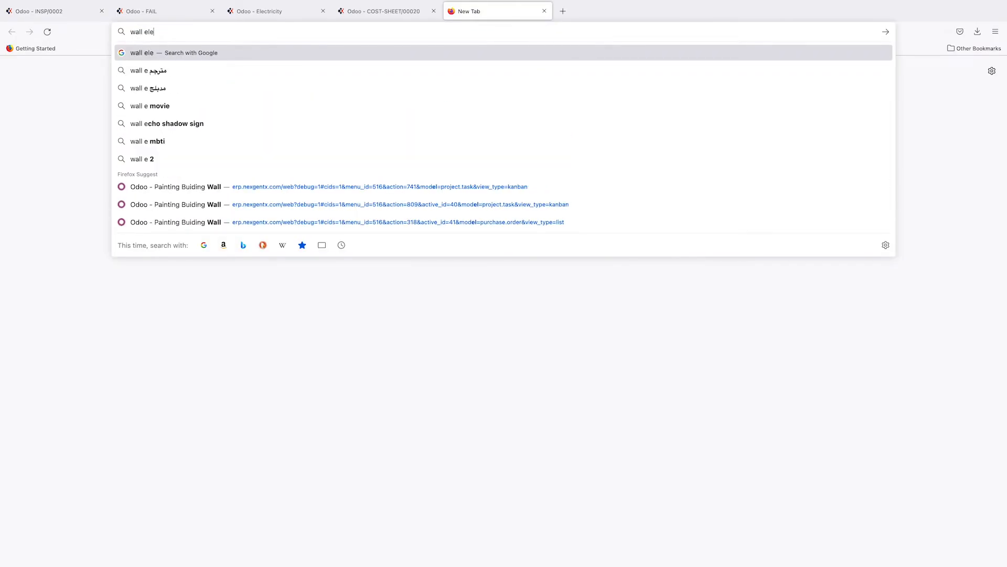
{"action": "type", "text": "ctricity image"}
{"action": "key", "text": "Return"}
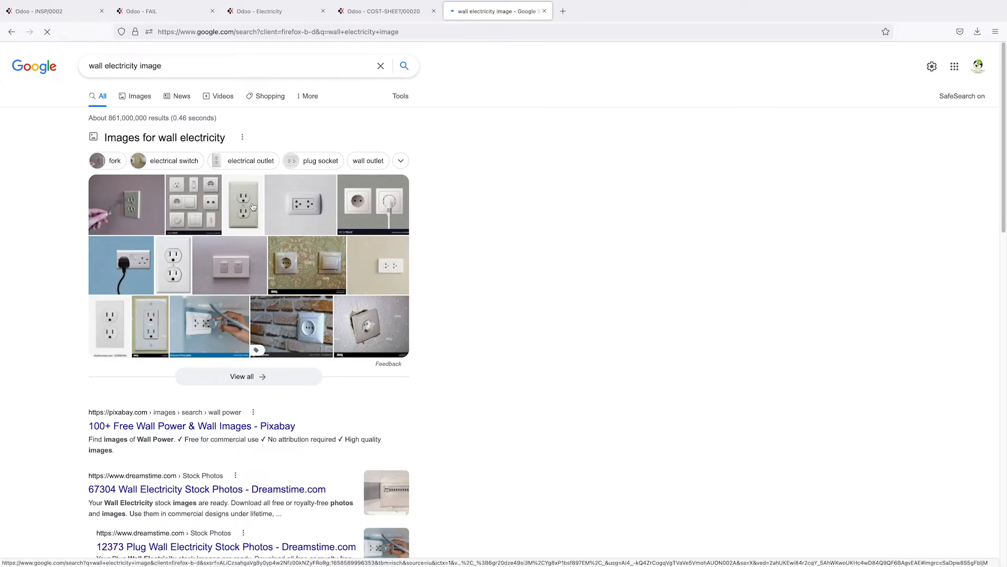
{"action": "double_click", "coordinate": [158, 74]}
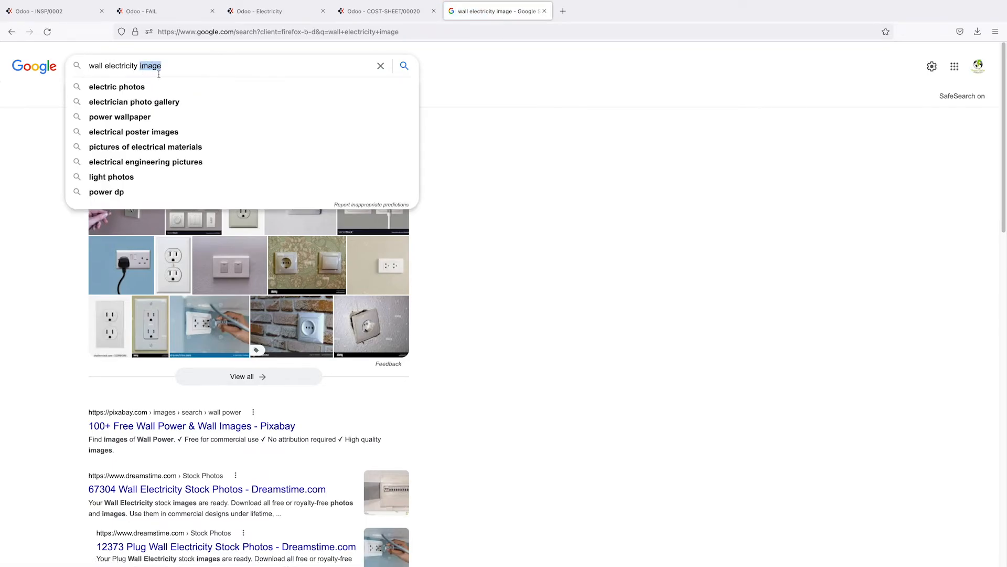
{"action": "type", "text": "inspection"}
{"action": "key", "text": "Return"}
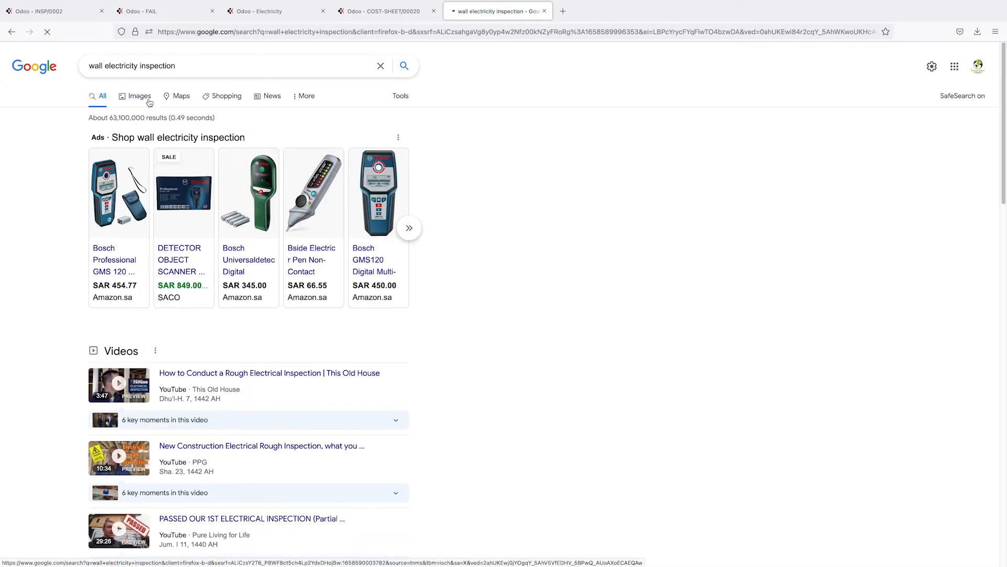
{"action": "left_click", "coordinate": [149, 102]}
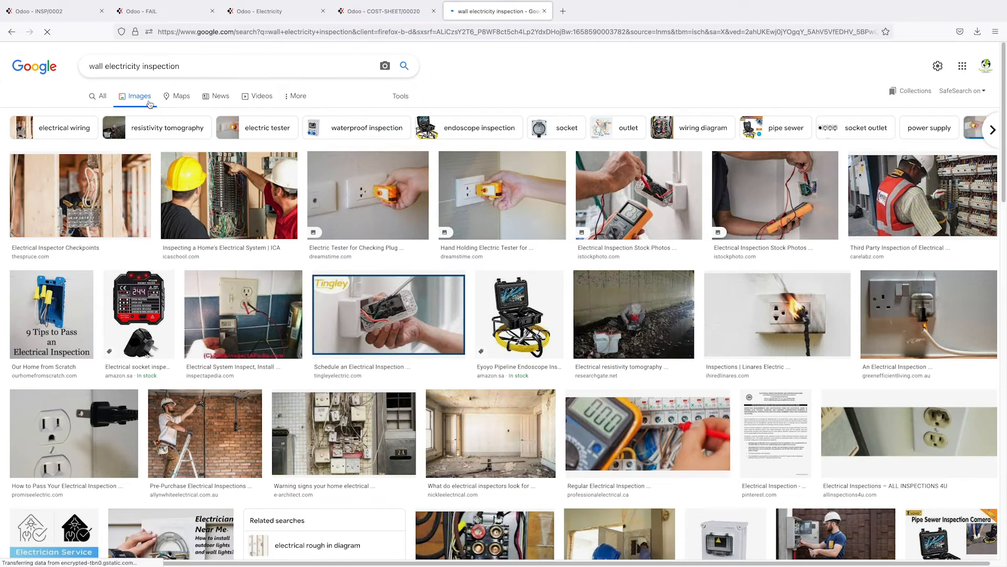
Step: Save the Inspecting a Home's Electrical System image to the Desktop and return to INSP/0002
{"action": "left_click", "coordinate": [254, 199]}
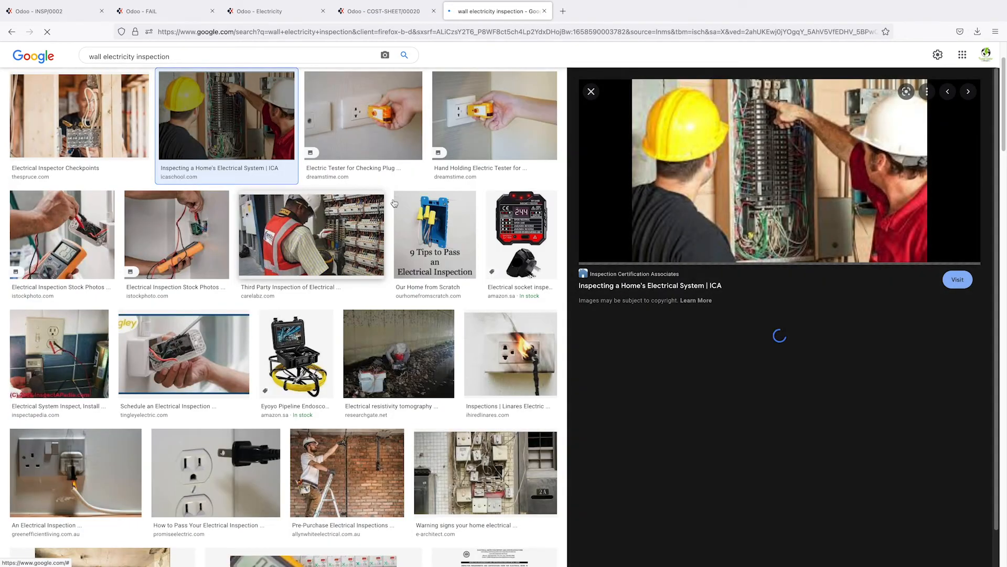
{"action": "right_click", "coordinate": [745, 160]}
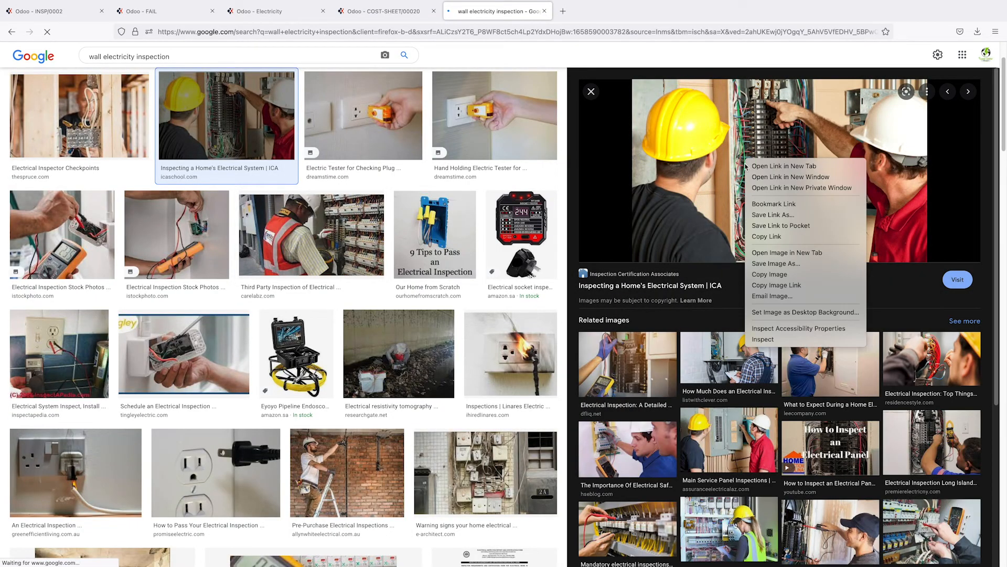
{"action": "left_click", "coordinate": [771, 265]}
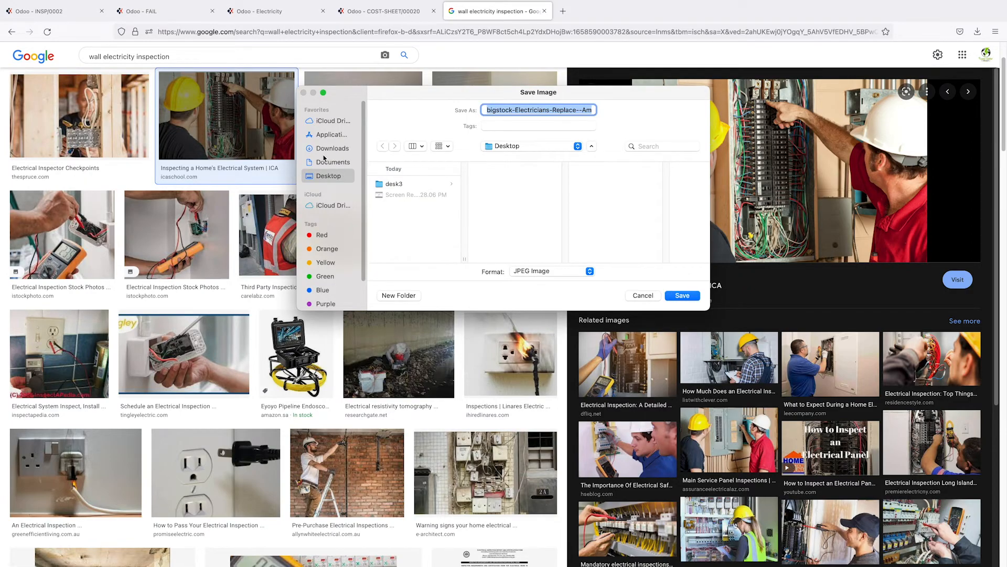
{"action": "left_click", "coordinate": [682, 295]}
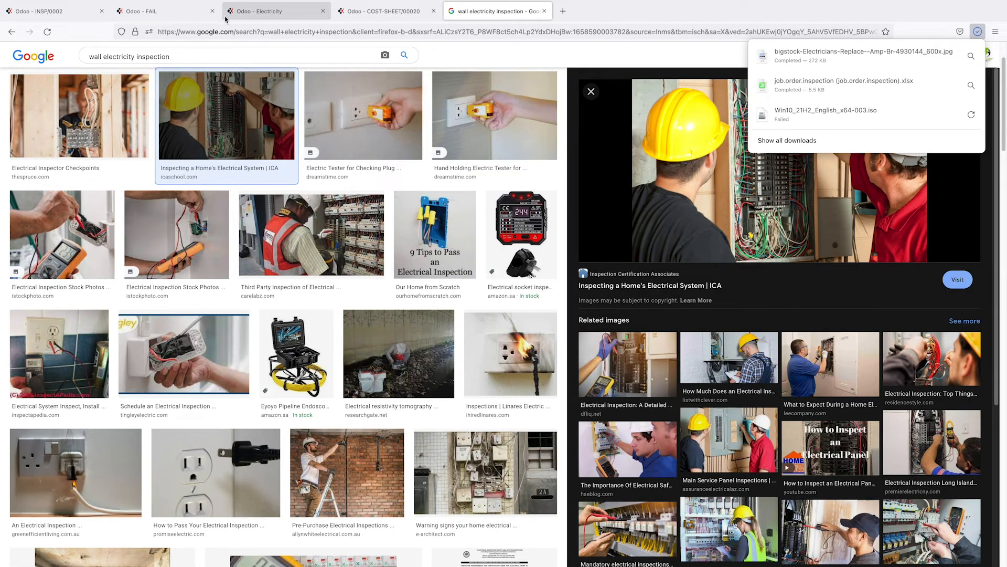
{"action": "left_click", "coordinate": [187, 20]}
Step: Attach the downloaded electricians JPG as Photo 1 on INSP/0002
{"action": "left_click", "coordinate": [58, 15]}
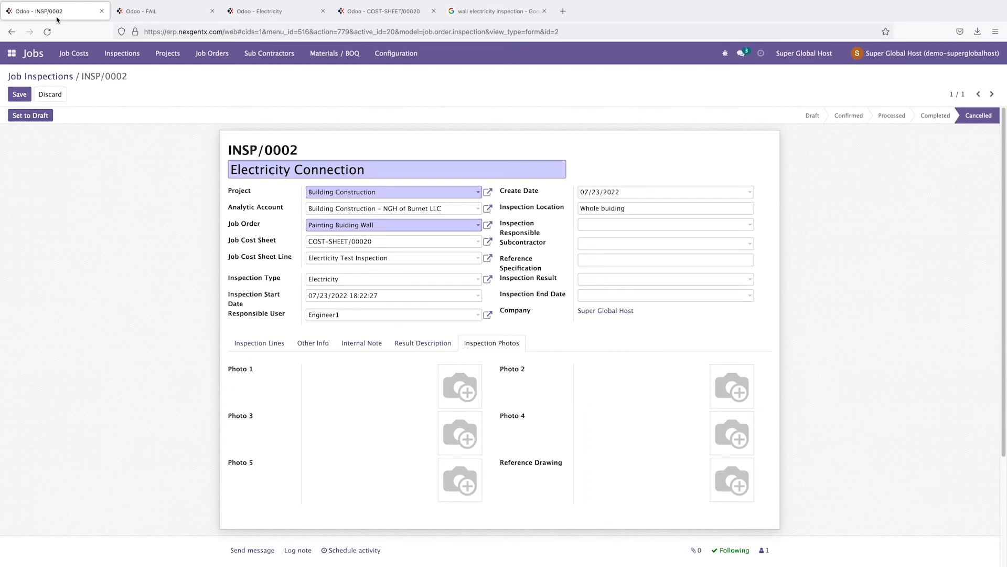
{"action": "mouse_move", "coordinate": [470, 381]}
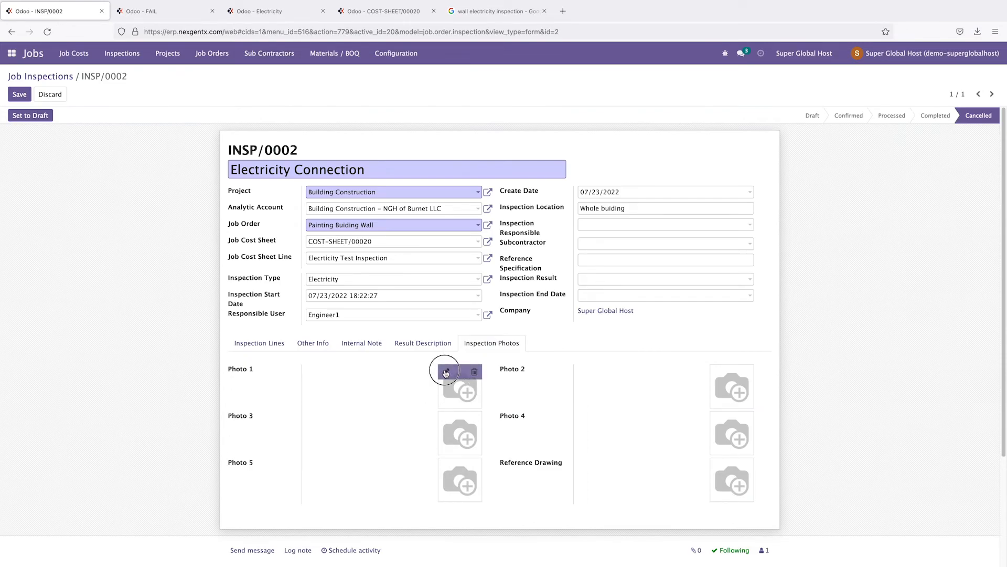
{"action": "left_click", "coordinate": [446, 373]}
{"action": "left_click", "coordinate": [420, 140]}
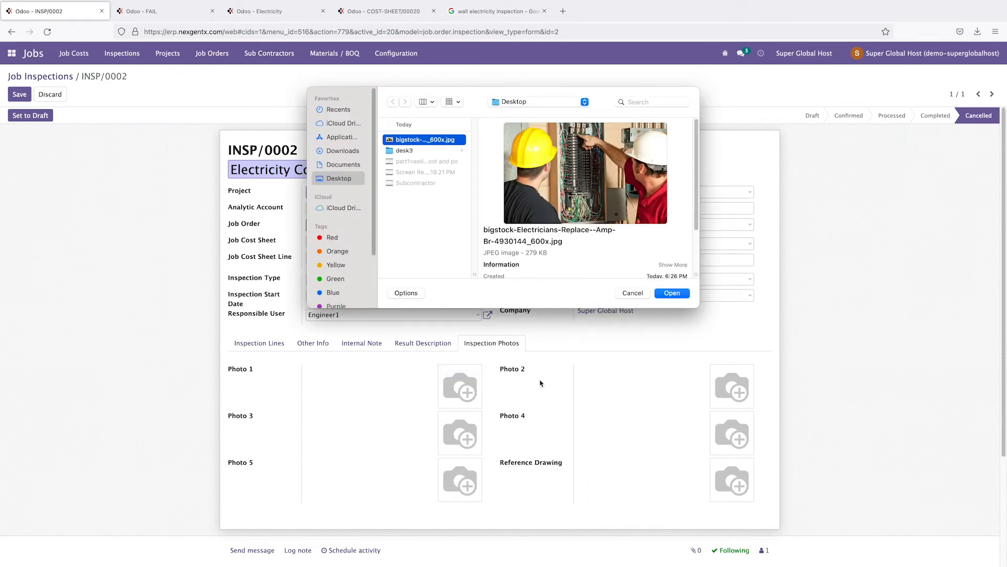
{"action": "left_click", "coordinate": [673, 295]}
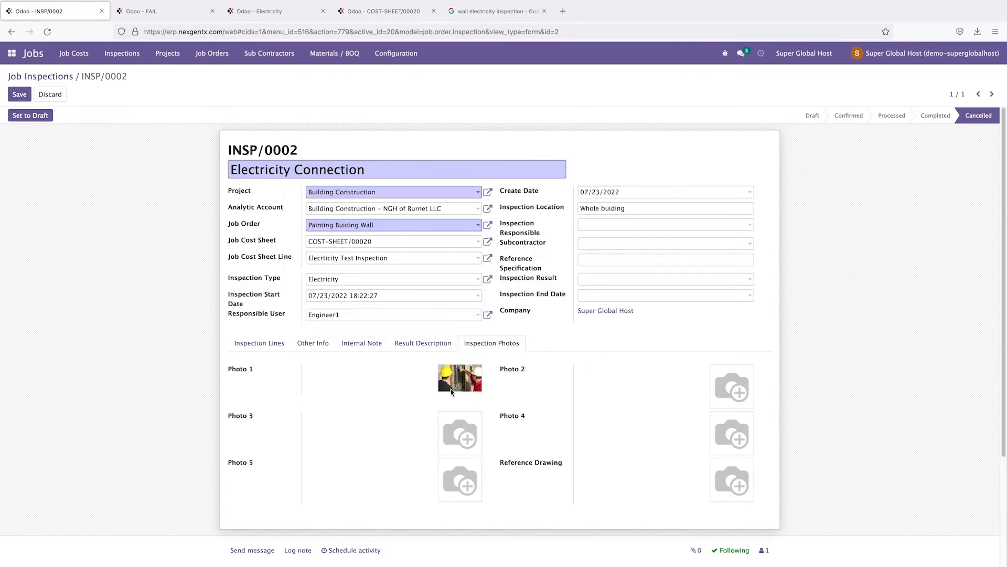
Step: Write a pass result description and the internal note 'Need to check after 3 month'
{"action": "left_click", "coordinate": [420, 343]}
{"action": "left_click", "coordinate": [381, 370]}
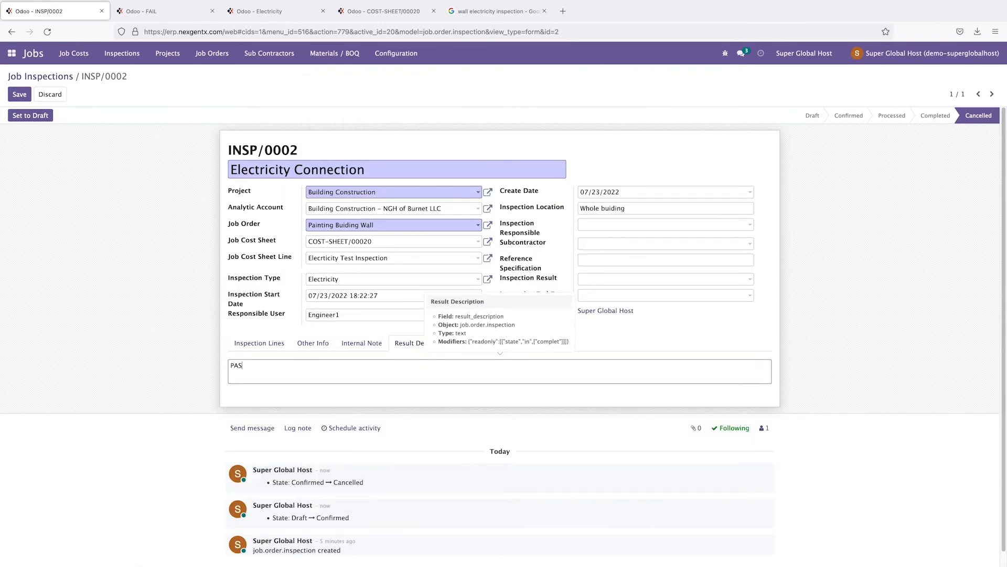
{"action": "left_click", "coordinate": [359, 345]}
{"action": "left_click", "coordinate": [337, 371]}
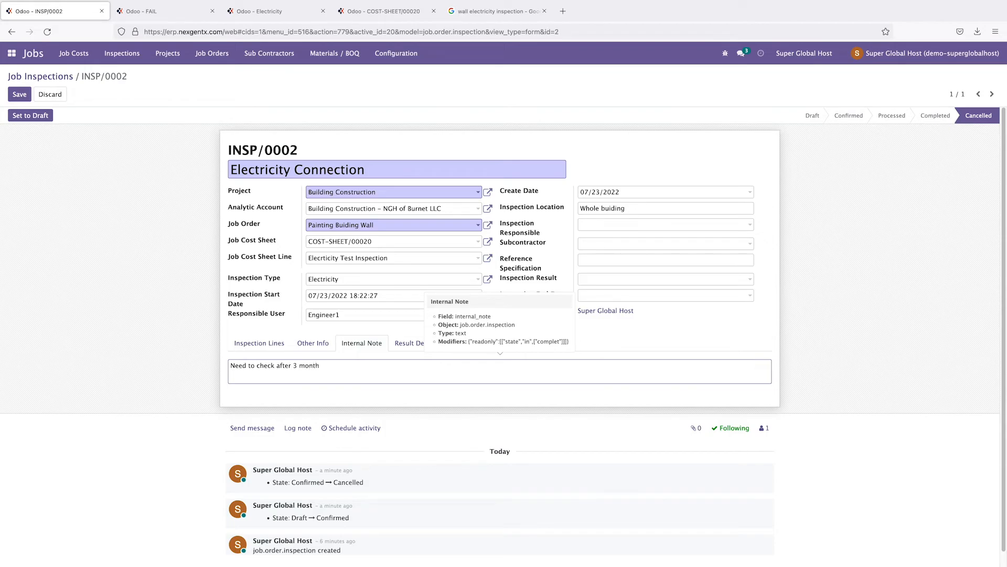
{"action": "left_click", "coordinate": [317, 344]}
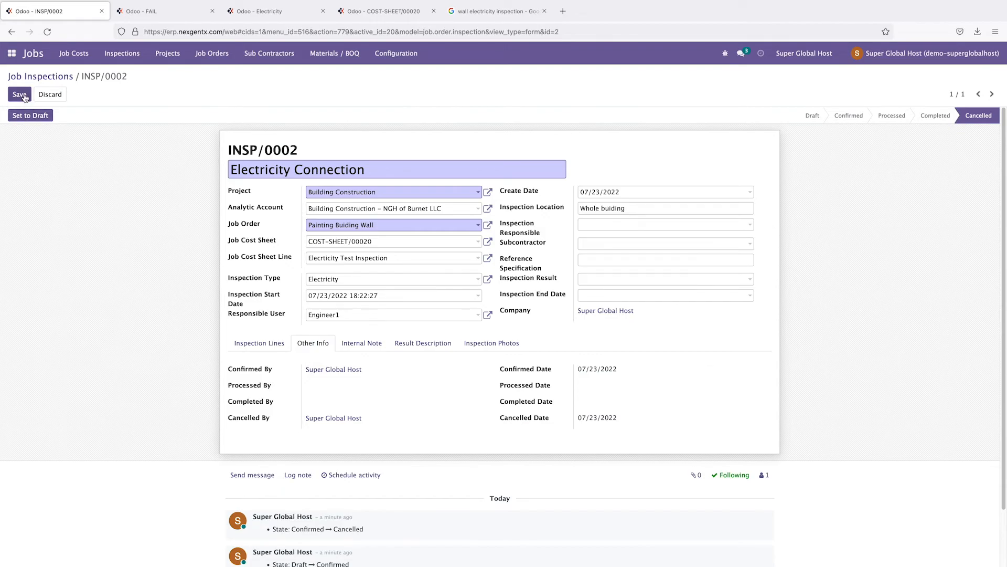
Step: Save INSP/0002, reset it to Draft, and reopen it for editing, reviewing each section
{"action": "left_click", "coordinate": [30, 115]}
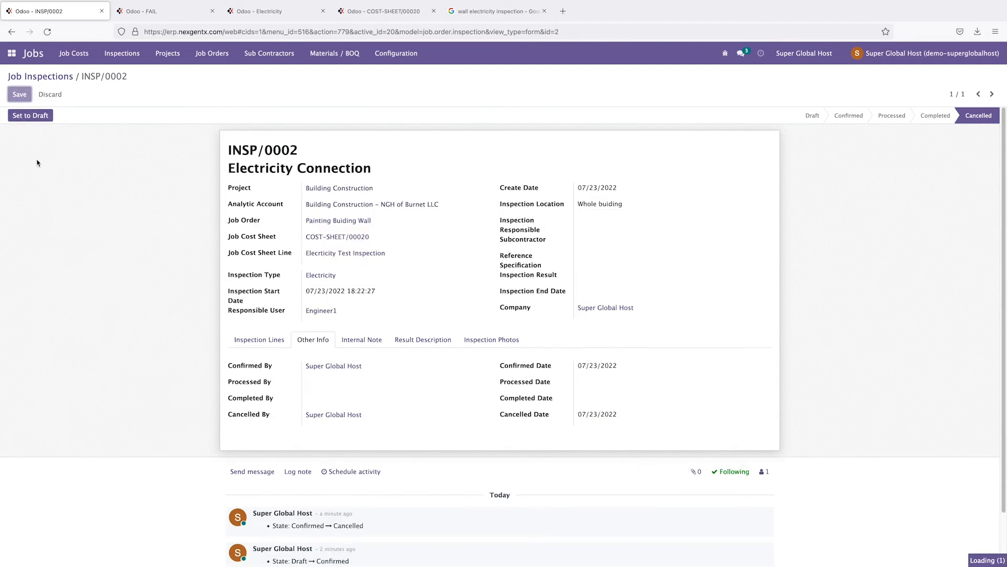
{"action": "left_click", "coordinate": [26, 119]}
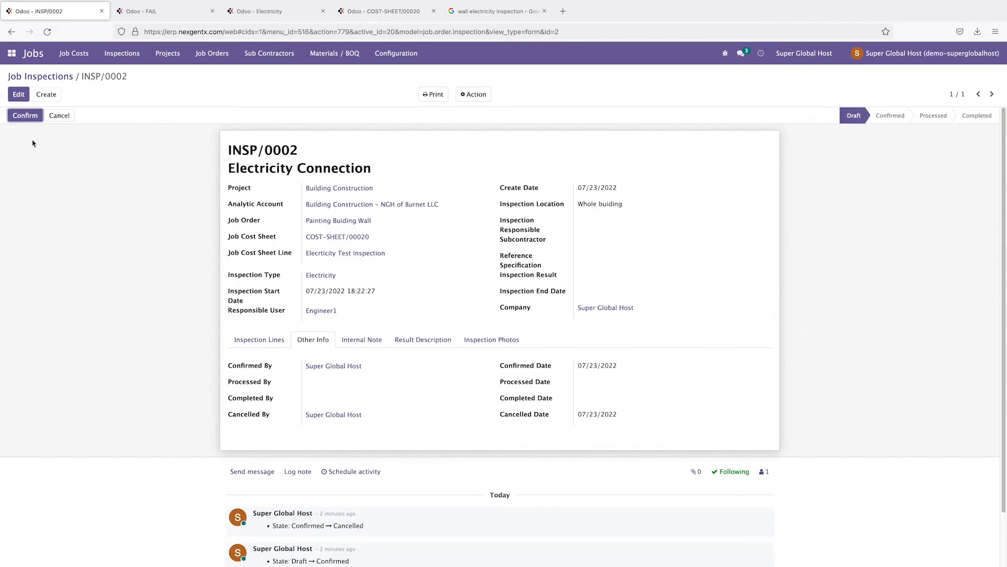
{"action": "left_click", "coordinate": [17, 95]}
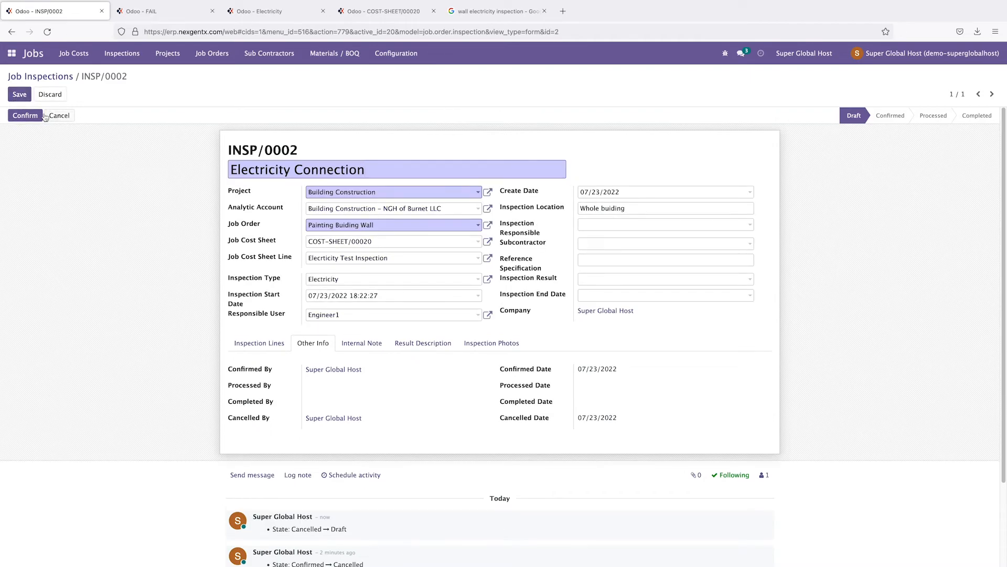
{"action": "left_click", "coordinate": [273, 344]}
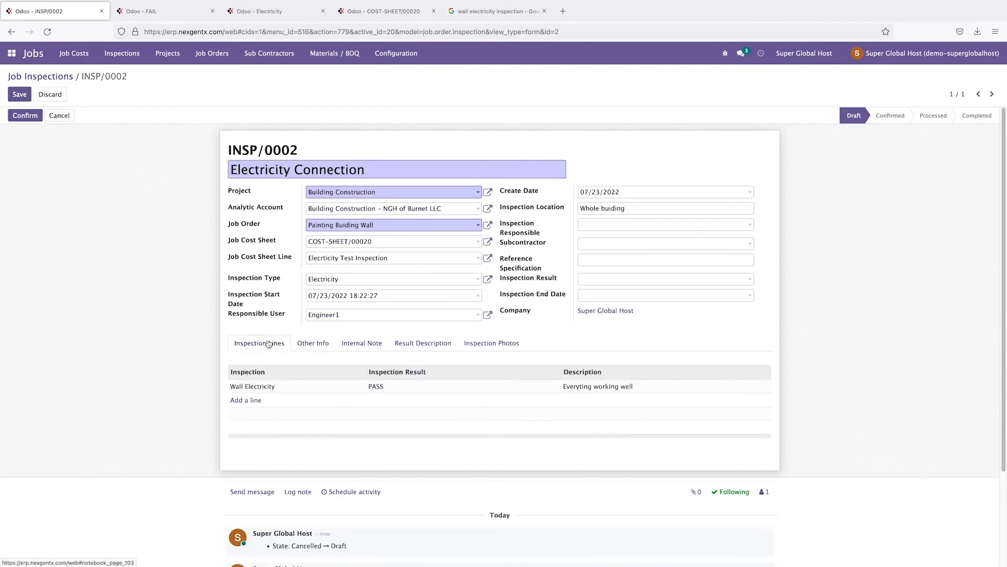
{"action": "left_click", "coordinate": [300, 347]}
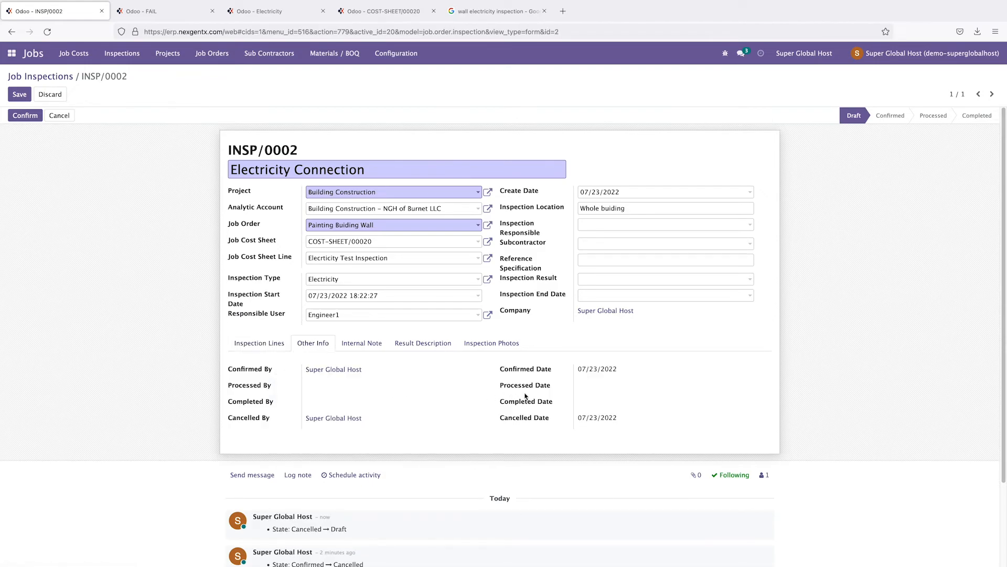
{"action": "left_click", "coordinate": [490, 345]}
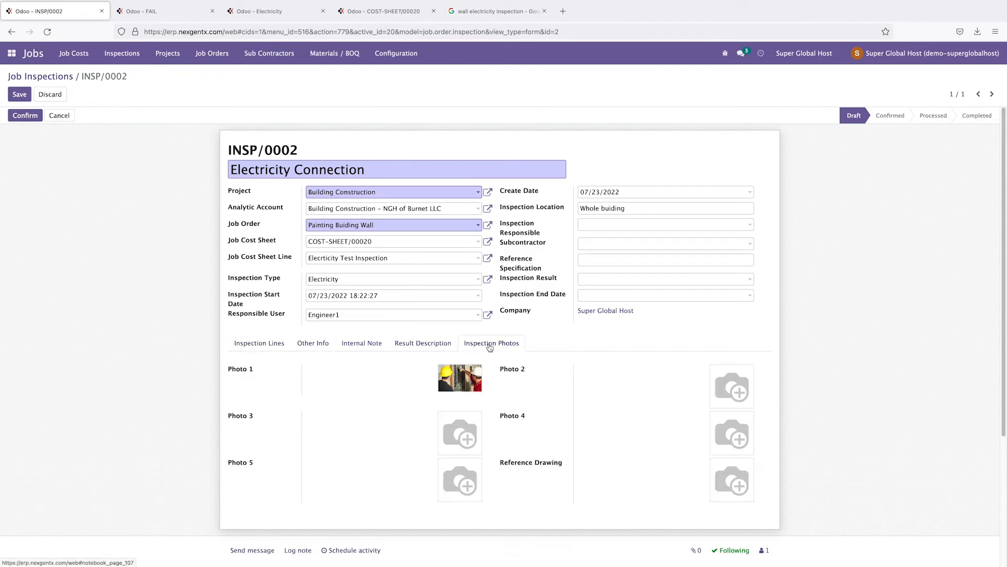
{"action": "left_click", "coordinate": [429, 350]}
{"action": "left_click", "coordinate": [376, 343]}
{"action": "left_click", "coordinate": [327, 344]}
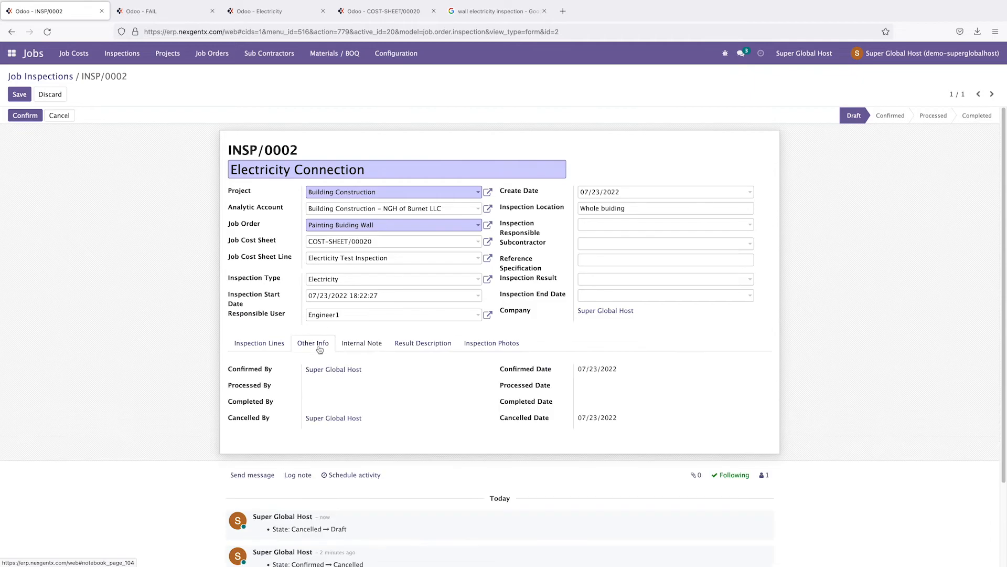
{"action": "left_click", "coordinate": [270, 347]}
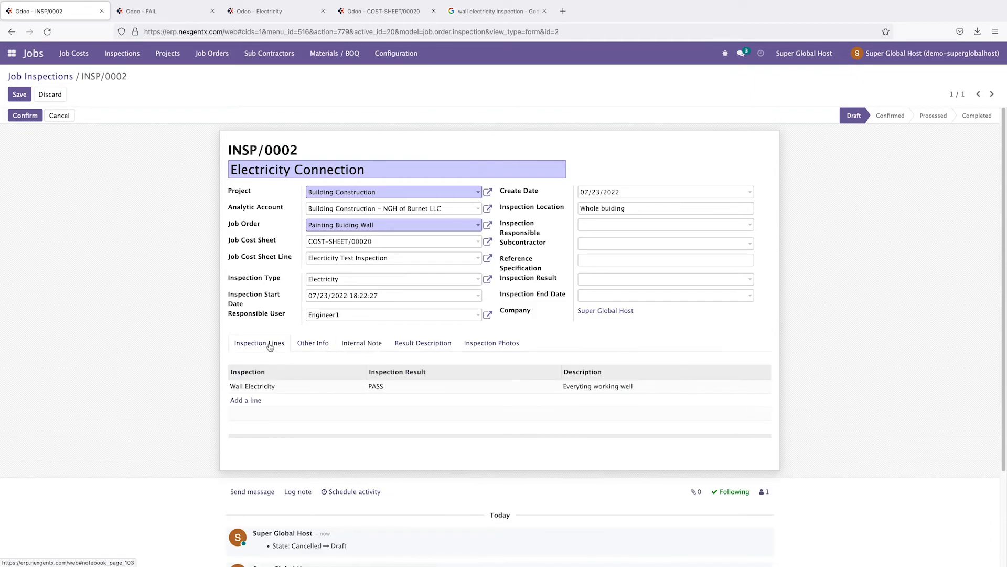
Step: Set the inspection end date to July 23, 2022 and save the record
{"action": "left_click", "coordinate": [592, 297]}
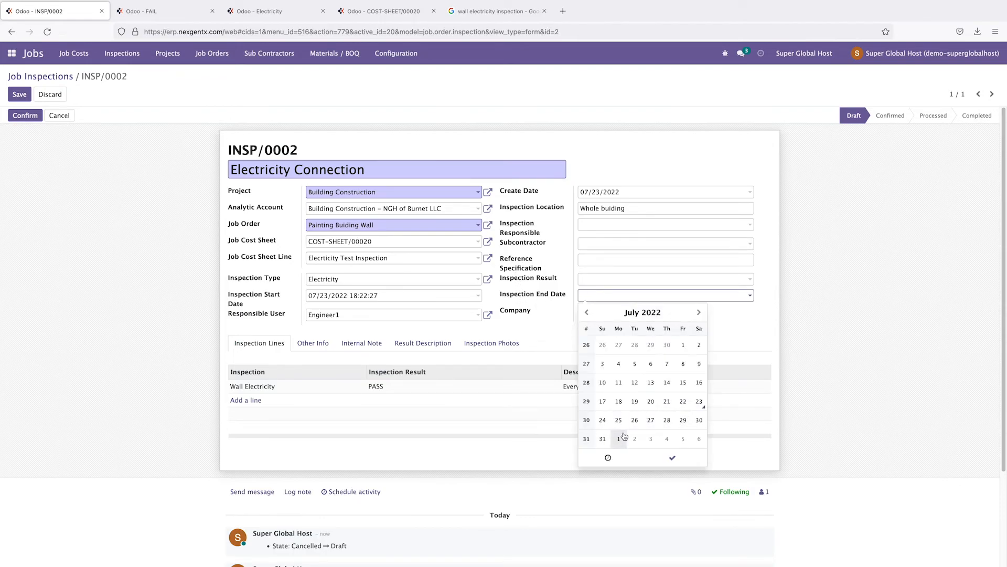
{"action": "left_click", "coordinate": [702, 403]}
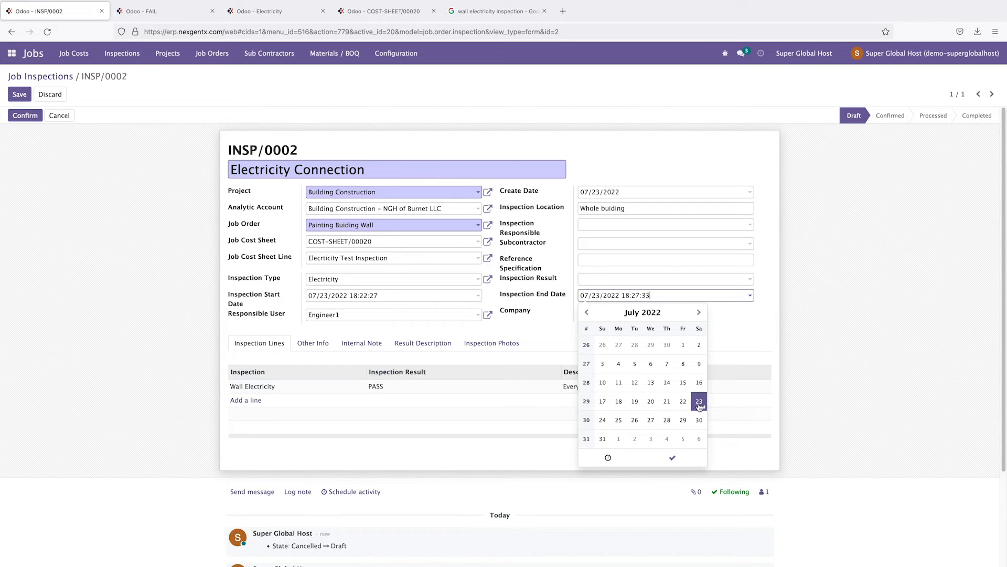
{"action": "left_click", "coordinate": [880, 334]}
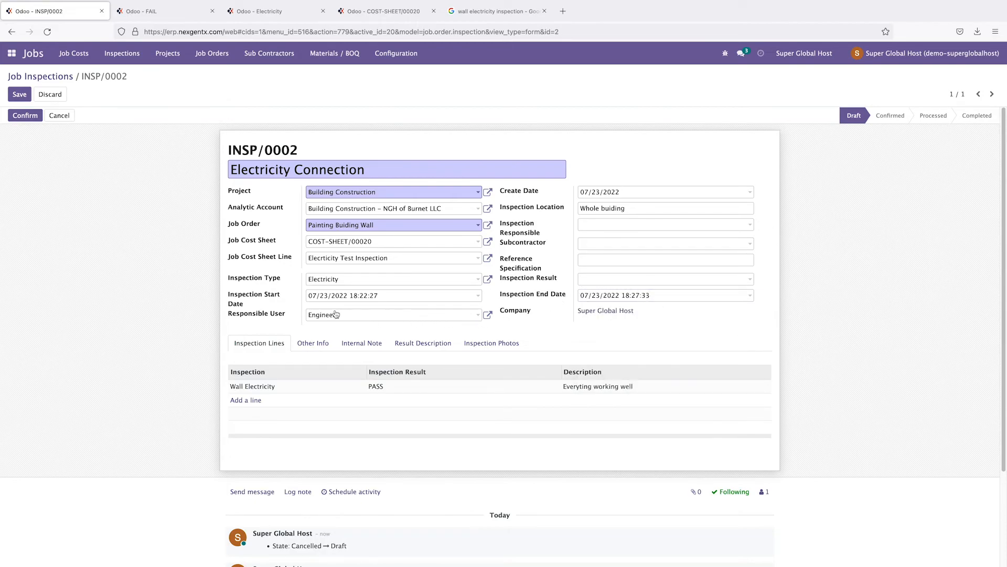
{"action": "left_click", "coordinate": [315, 347]}
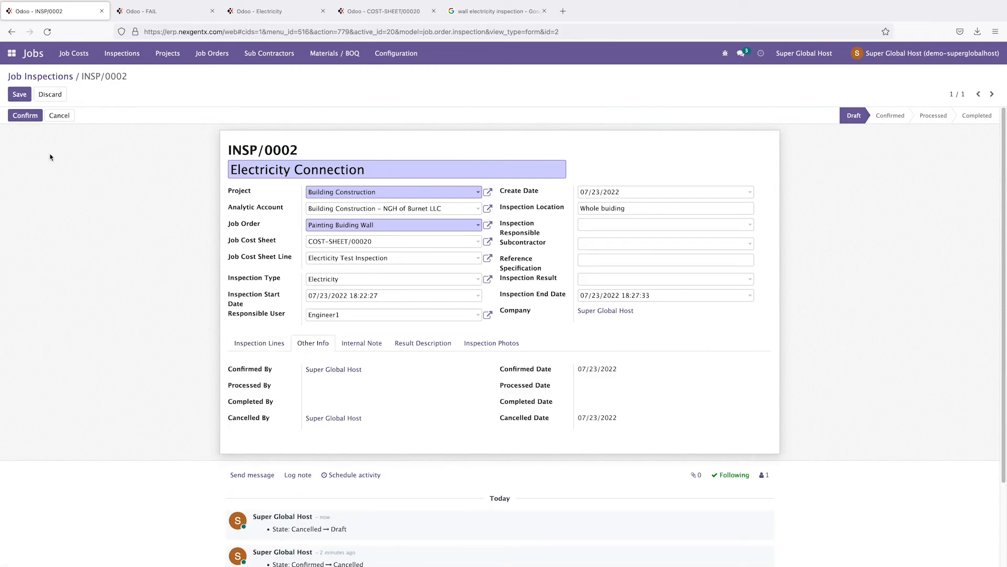
{"action": "left_click", "coordinate": [20, 94]}
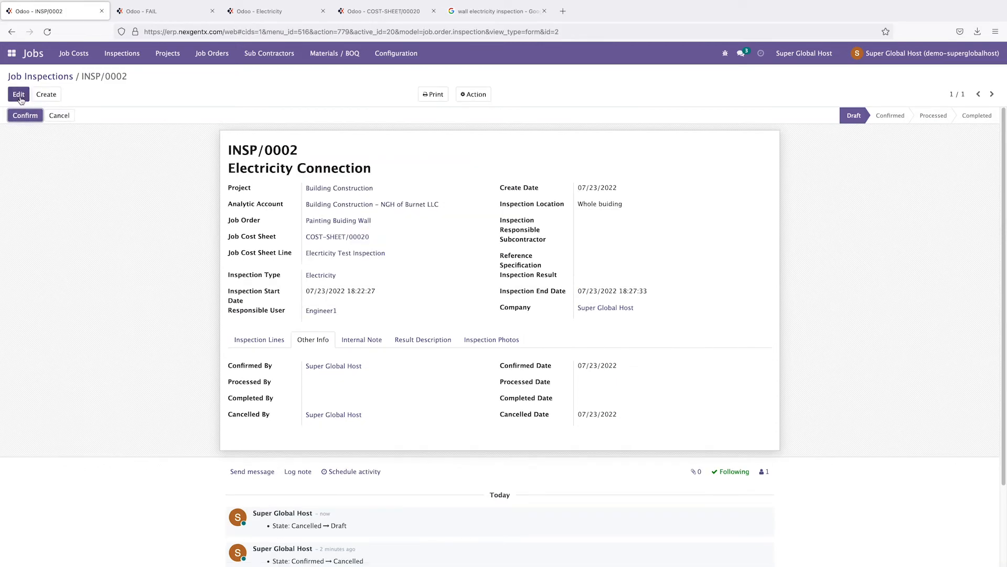
Step: Advance INSP/0002 through Confirm, Process and Complete so it ends Completed
{"action": "left_click", "coordinate": [20, 95]}
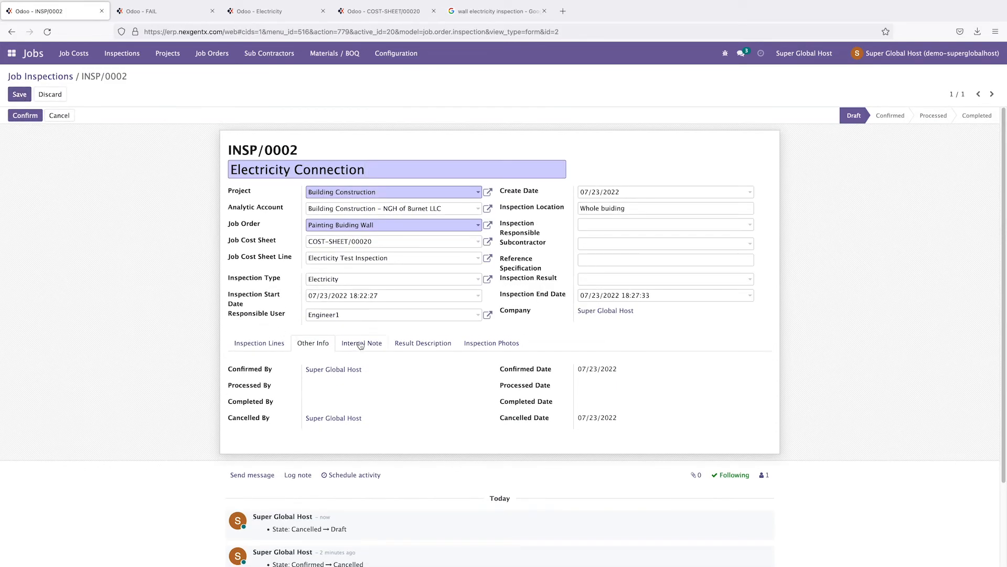
{"action": "left_click", "coordinate": [27, 119]}
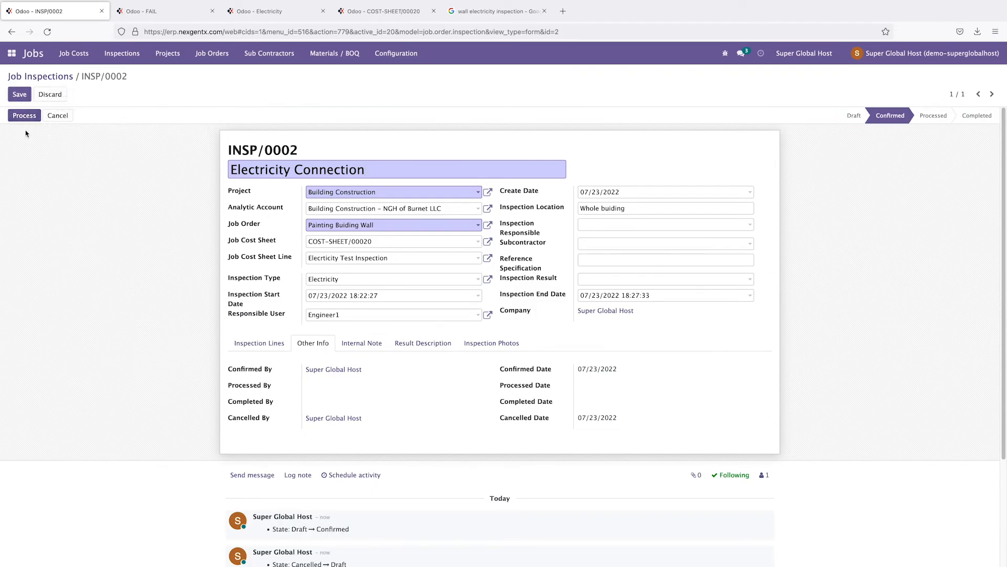
{"action": "left_click", "coordinate": [27, 118]}
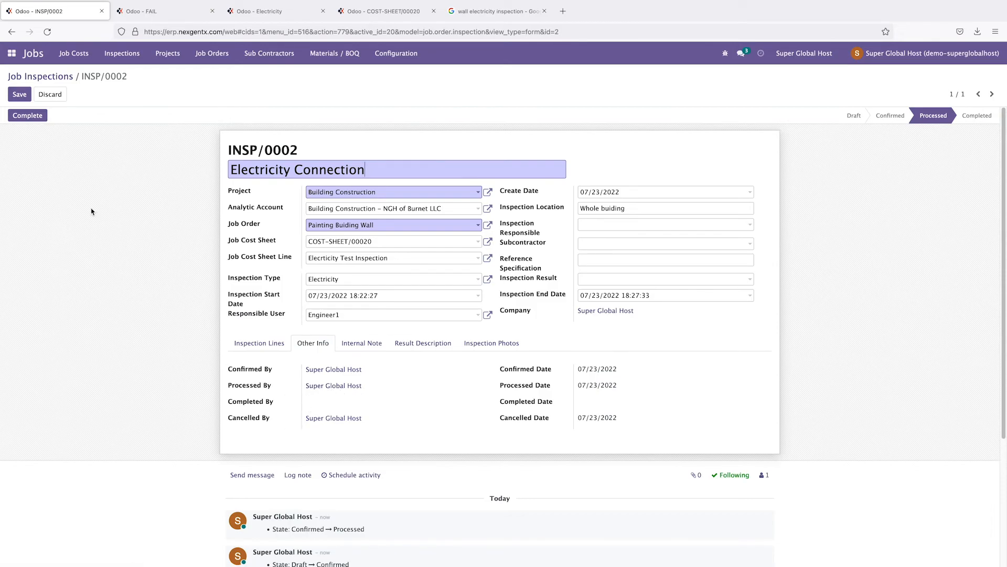
{"action": "left_click", "coordinate": [24, 116]}
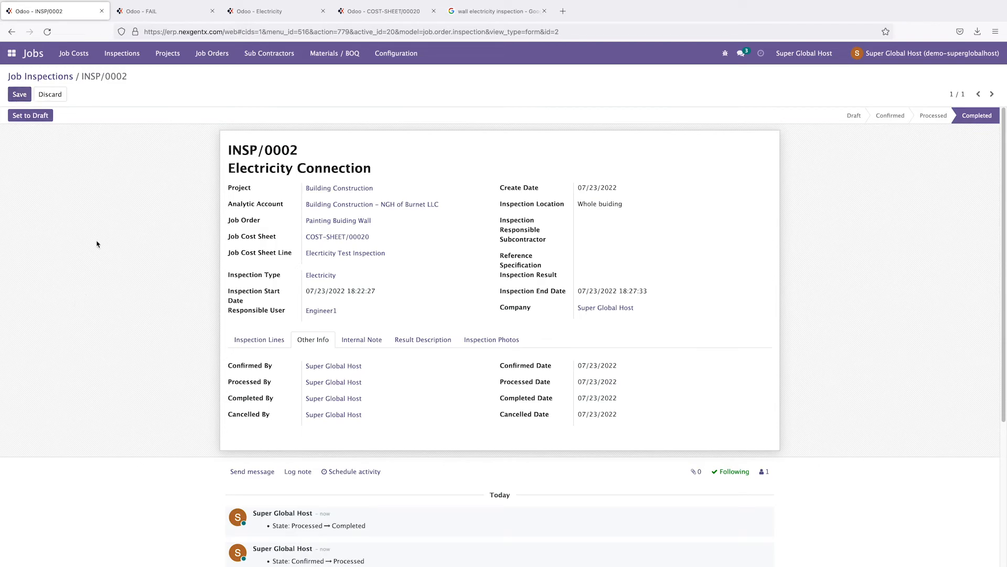
Step: Reopen INSP/0002 from the Job Inspections list and show its Print options
{"action": "left_click", "coordinate": [61, 77]}
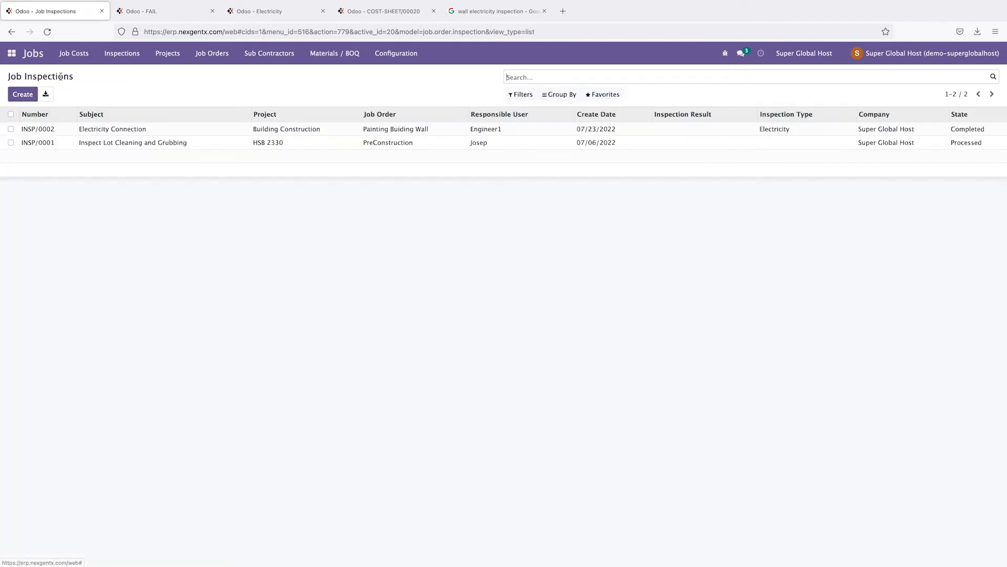
{"action": "left_click", "coordinate": [119, 131]}
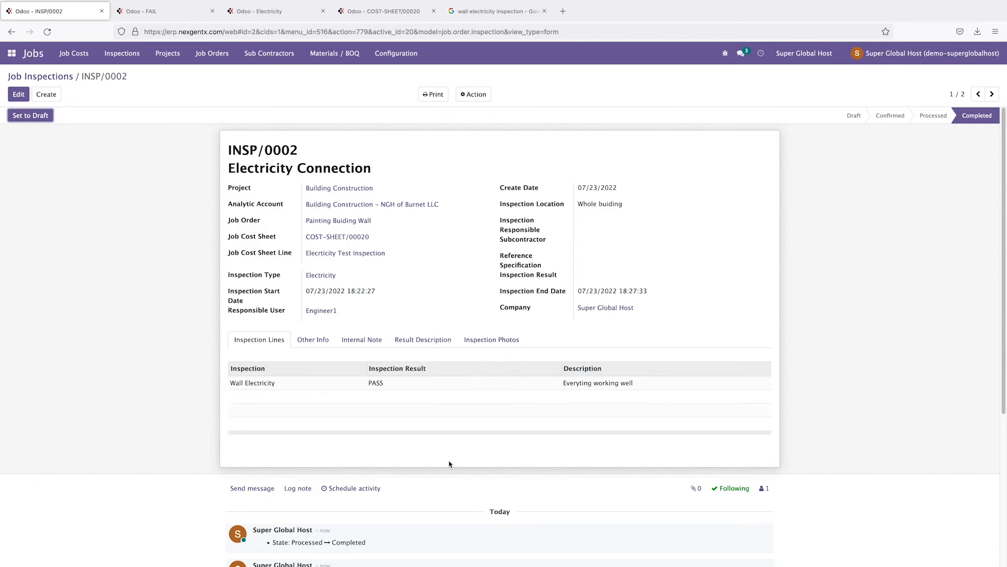
{"action": "left_click", "coordinate": [435, 94]}
Step: Generate the INSP/0002 inspection PDF report and review its title and first page
{"action": "left_click", "coordinate": [439, 116]}
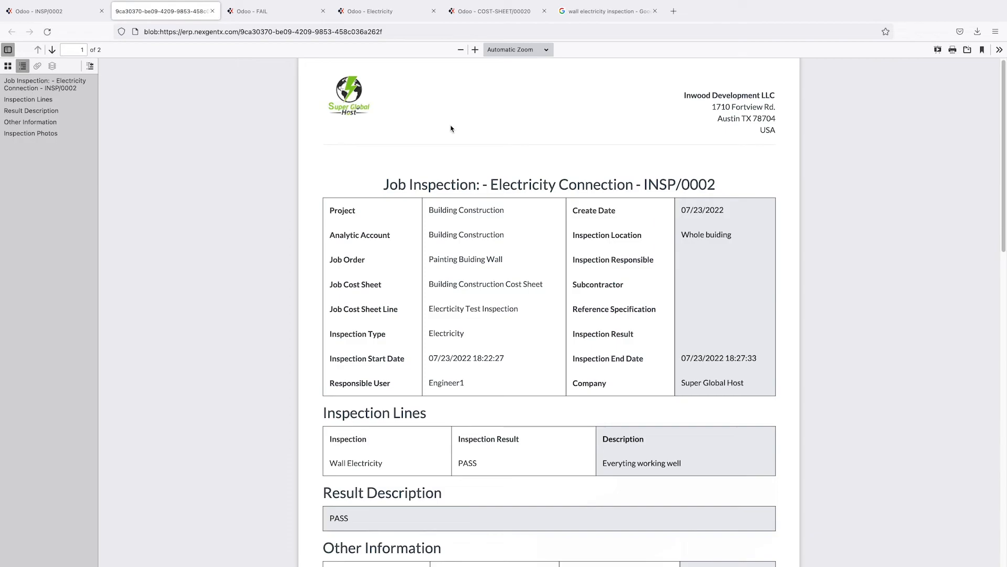
{"action": "scroll", "coordinate": [733, 218], "scroll_direction": "down", "scroll_amount": 15}
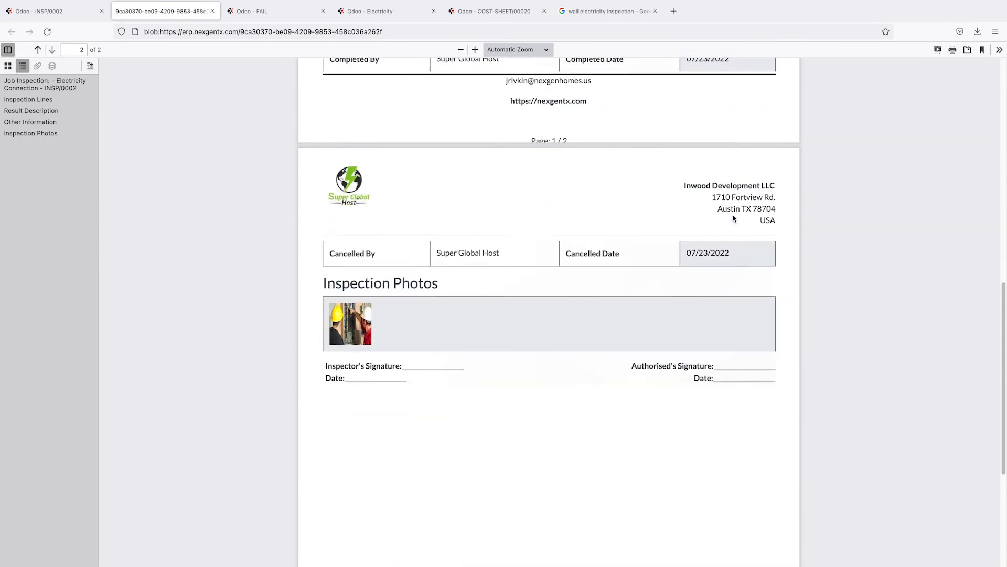
{"action": "scroll", "coordinate": [734, 218], "scroll_direction": "up", "scroll_amount": 15}
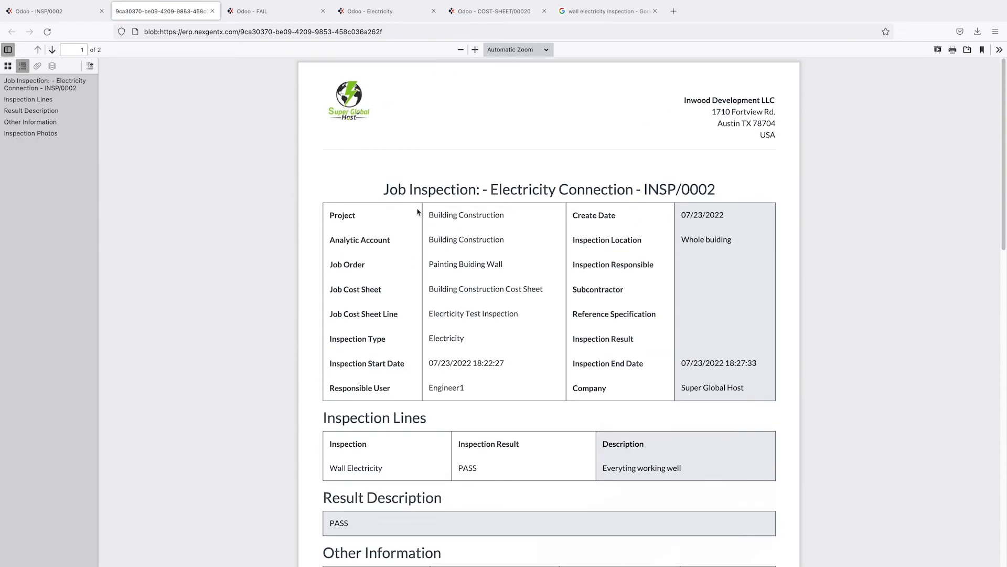
{"action": "left_click_drag", "start_coordinate": [423, 187], "coordinate": [748, 188]}
{"action": "left_click", "coordinate": [532, 190]}
{"action": "left_click_drag", "start_coordinate": [547, 191], "coordinate": [618, 191]}
{"action": "left_click", "coordinate": [585, 229]}
{"action": "scroll", "coordinate": [591, 339], "scroll_direction": "down", "scroll_amount": 3}
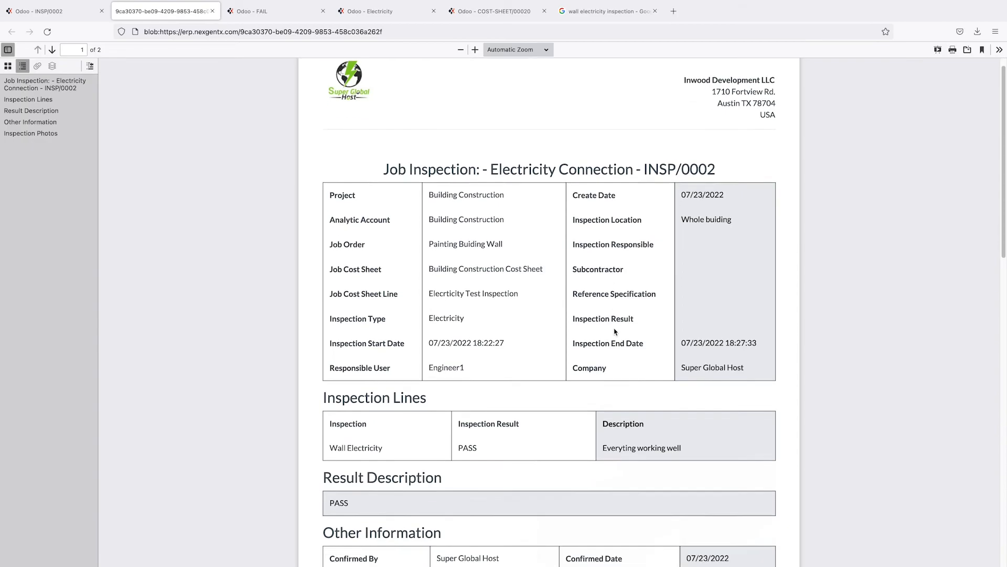
Step: Read through the rest of the two-page report, then return to the Odoo INSP/0002 record
{"action": "left_click_drag", "start_coordinate": [328, 349], "coordinate": [385, 348]}
{"action": "left_click", "coordinate": [397, 343]}
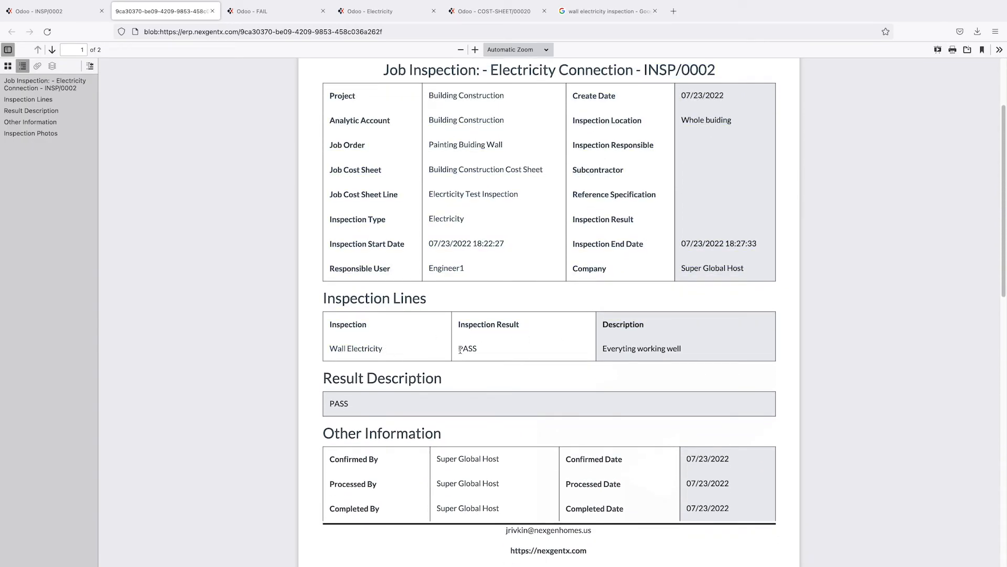
{"action": "left_click_drag", "start_coordinate": [639, 348], "coordinate": [697, 346]}
{"action": "scroll", "coordinate": [697, 370], "scroll_direction": "down", "scroll_amount": 4}
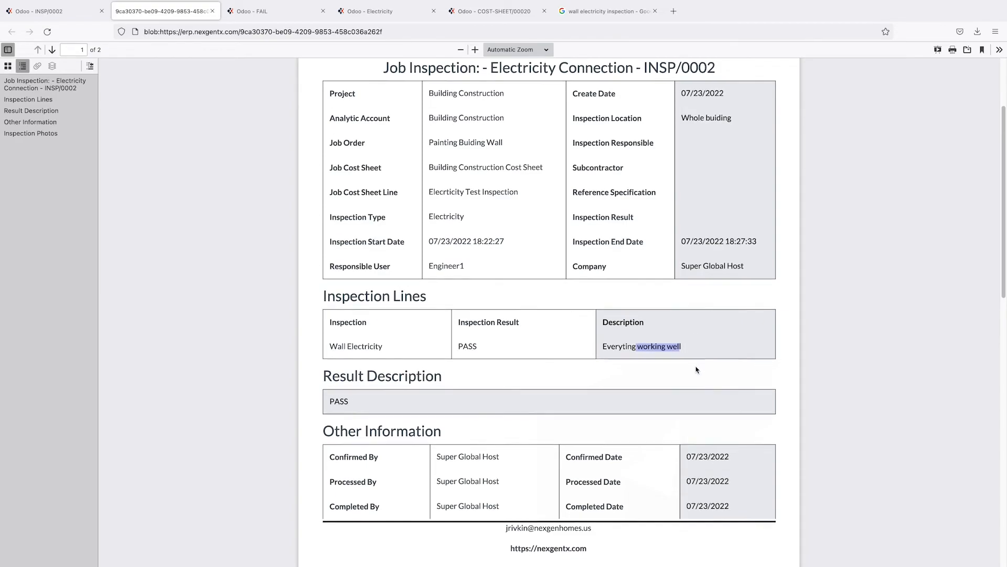
{"action": "scroll", "coordinate": [695, 369], "scroll_direction": "down", "scroll_amount": 5}
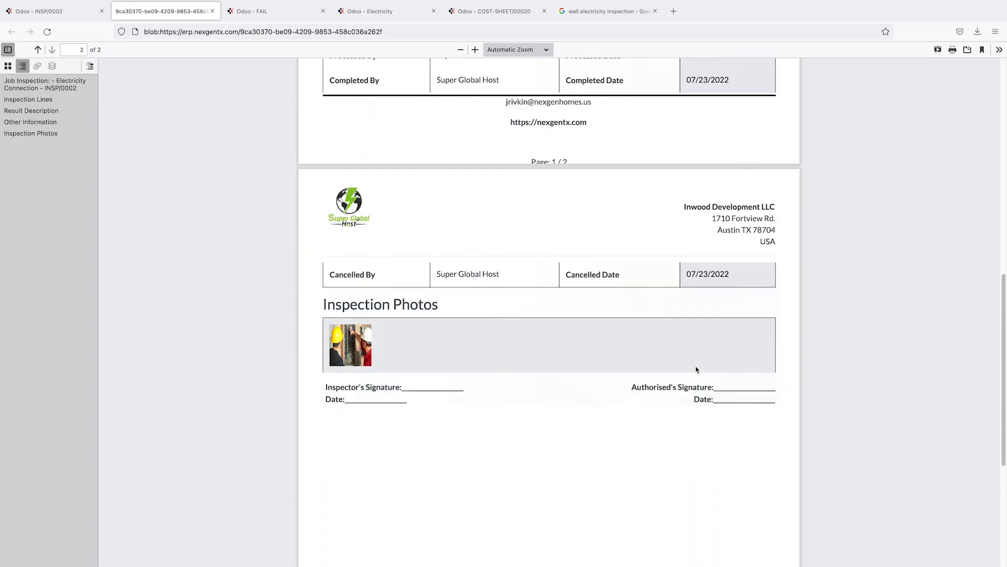
{"action": "scroll", "coordinate": [781, 405], "scroll_direction": "up", "scroll_amount": 10}
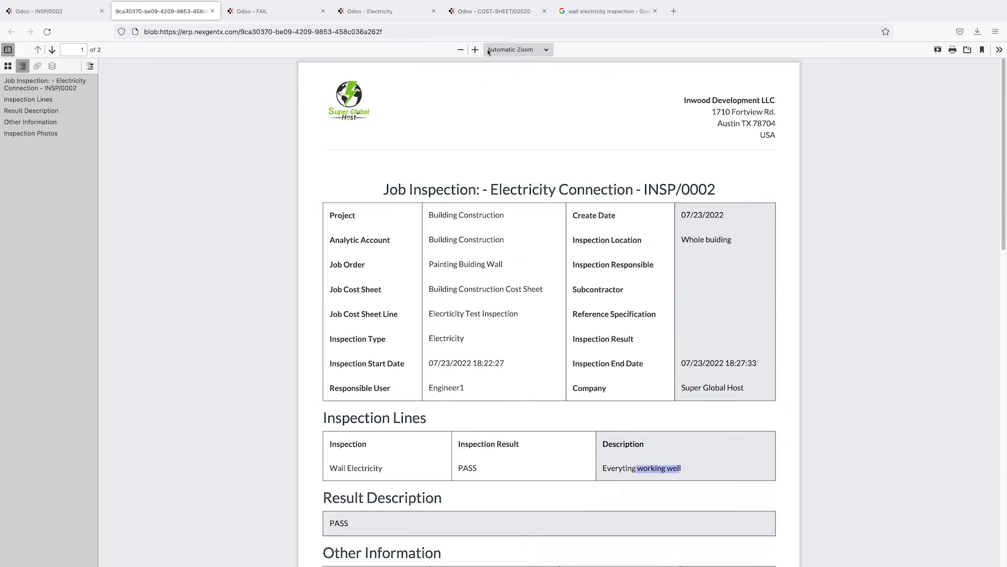
{"action": "left_click", "coordinate": [65, 13]}
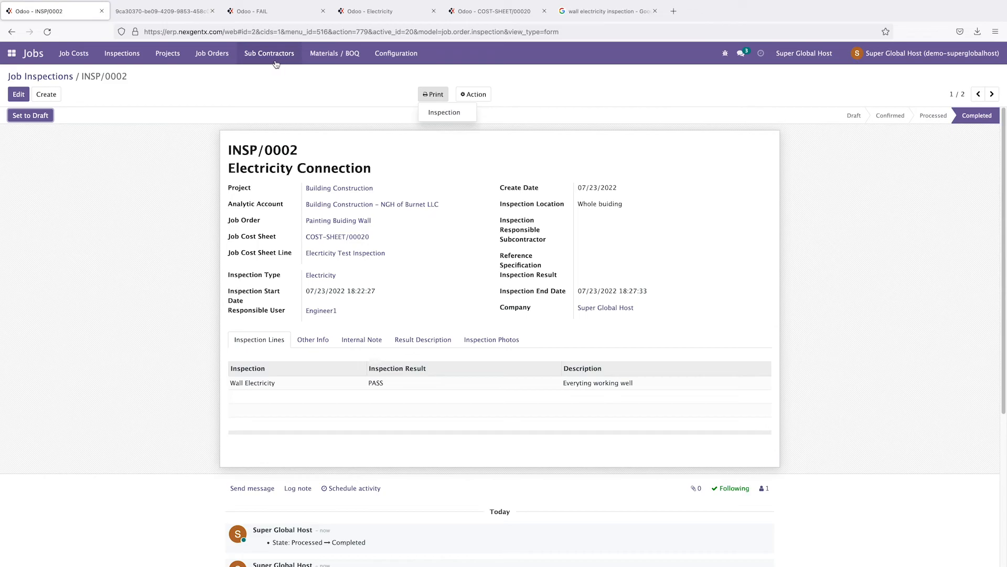
Step: Open cost sheet COST-SHEET/00020 from the Job Cost Sheets list
{"action": "left_click", "coordinate": [125, 56]}
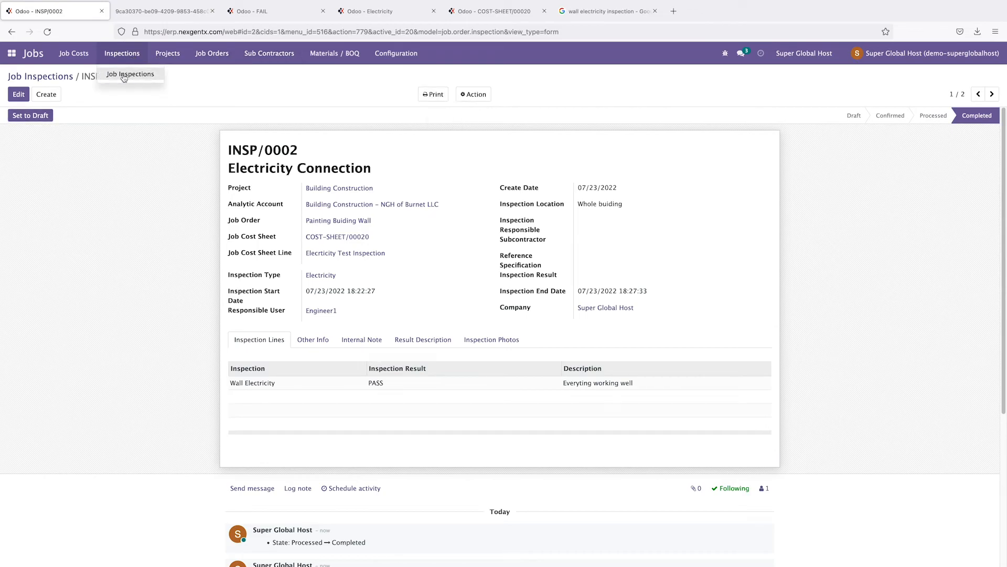
{"action": "left_click", "coordinate": [125, 76]}
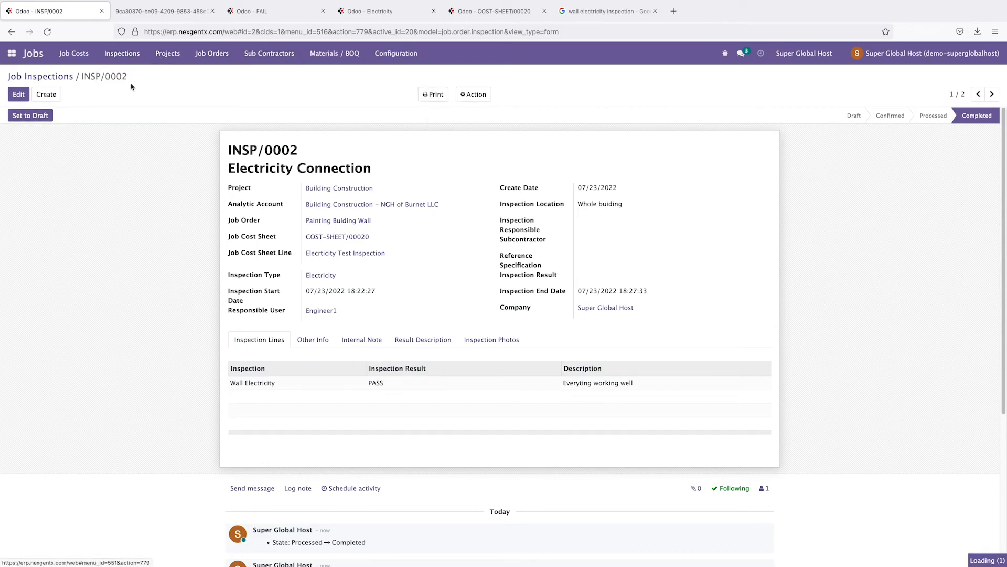
{"action": "left_click", "coordinate": [68, 55]}
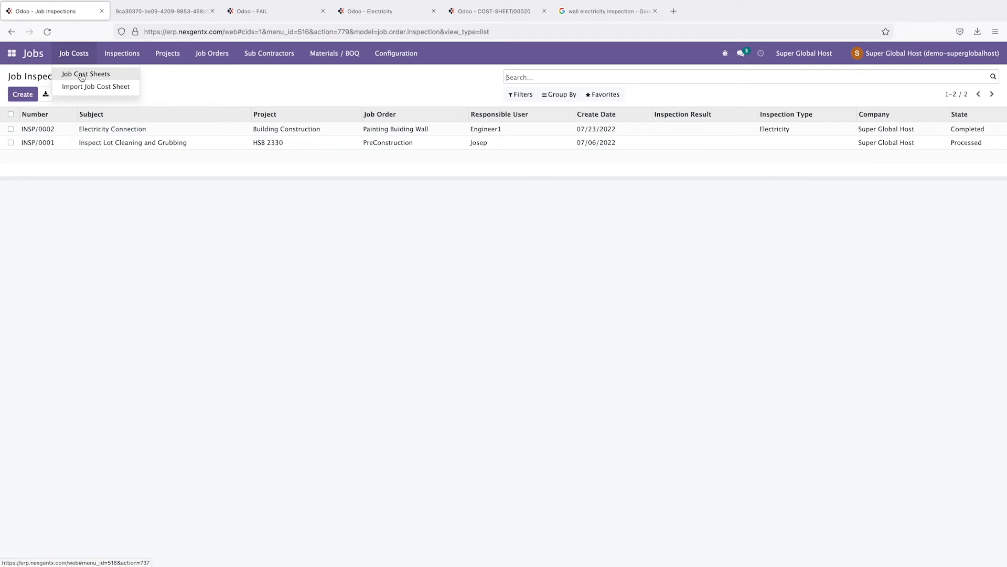
{"action": "left_click", "coordinate": [82, 77]}
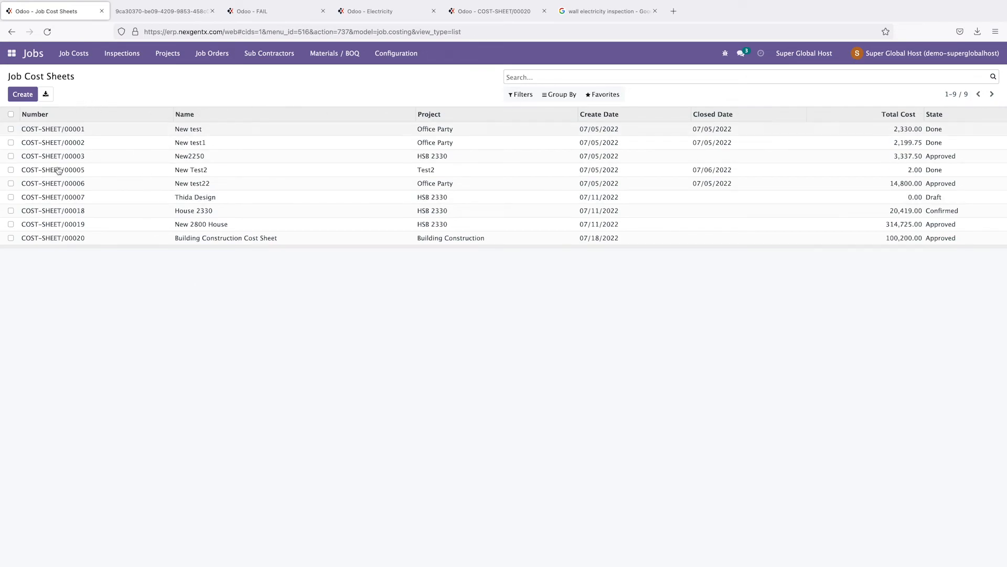
{"action": "left_click", "coordinate": [67, 239]}
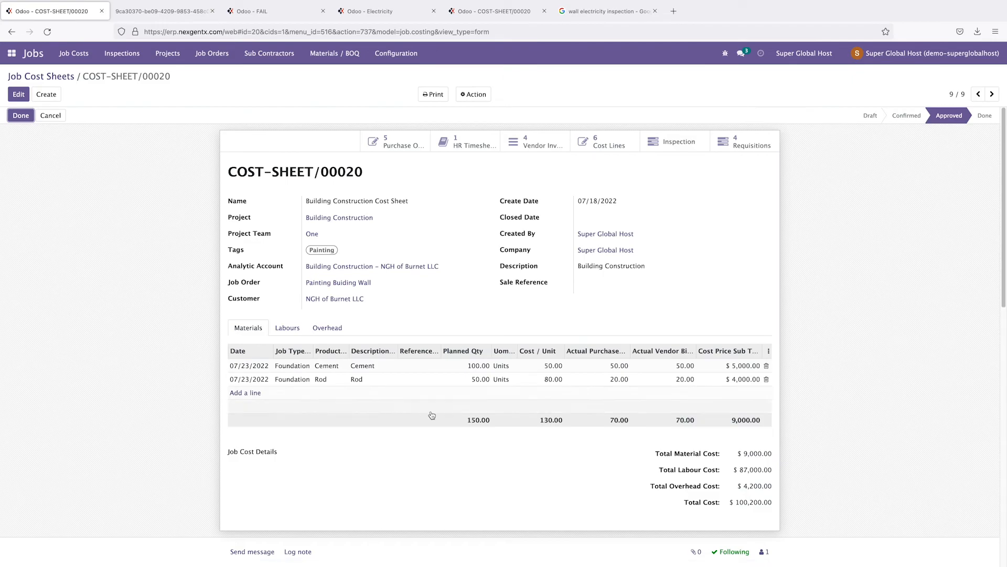
Step: Review its overhead, labour and material cost lines, including the $200 inspection overhead
{"action": "left_click", "coordinate": [321, 329]}
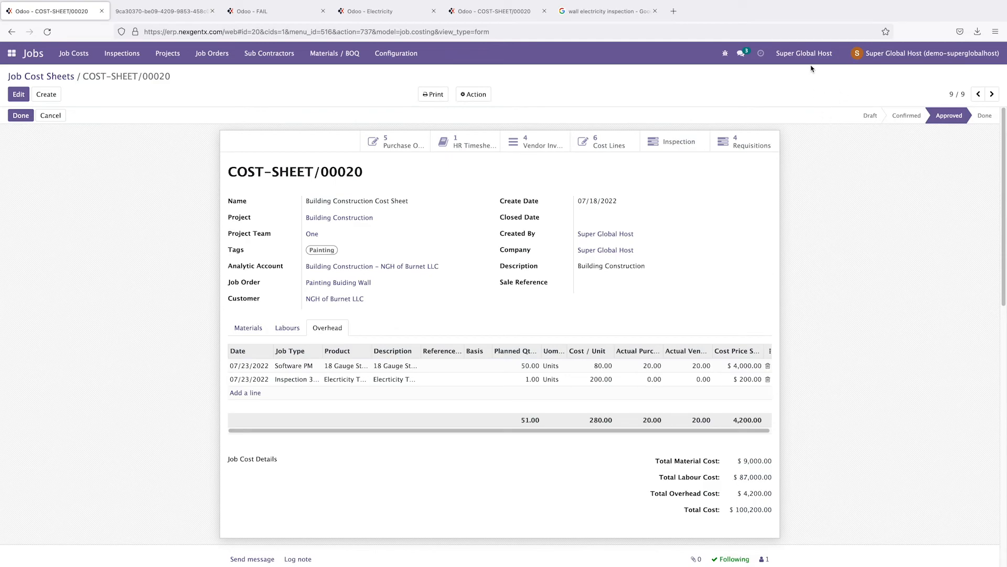
{"action": "mouse_move", "coordinate": [814, 3]}
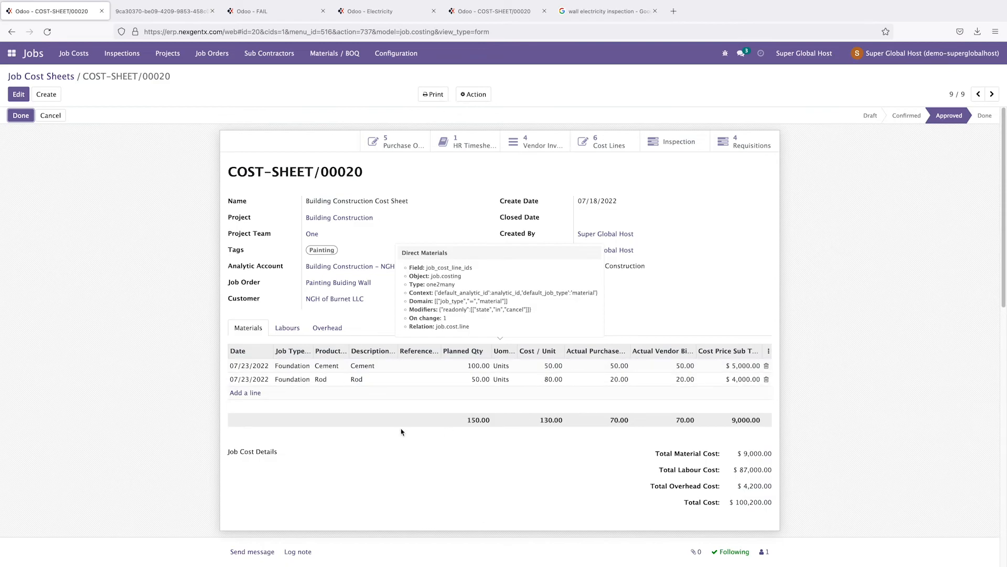
{"action": "left_click", "coordinate": [288, 329]}
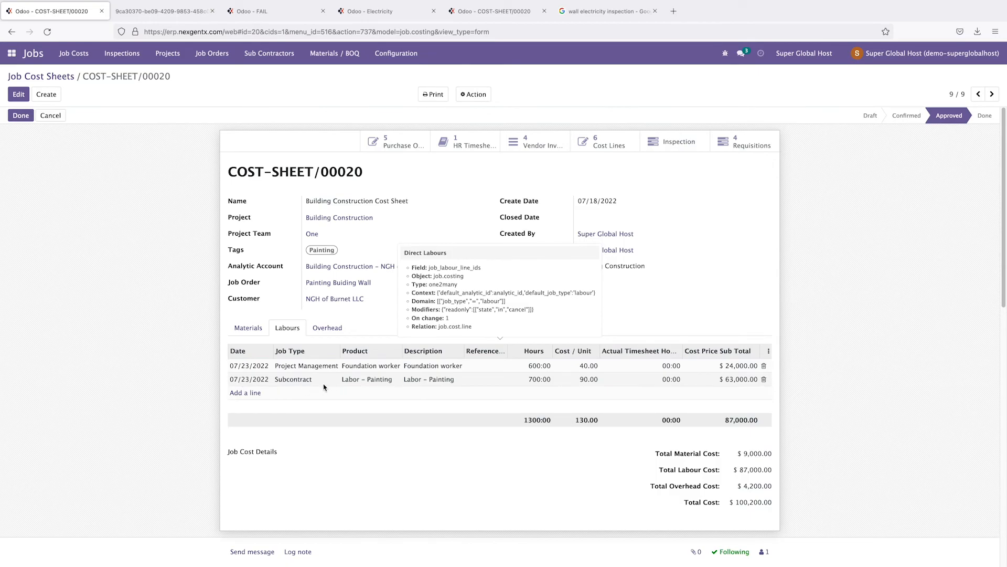
{"action": "left_click", "coordinate": [328, 327]}
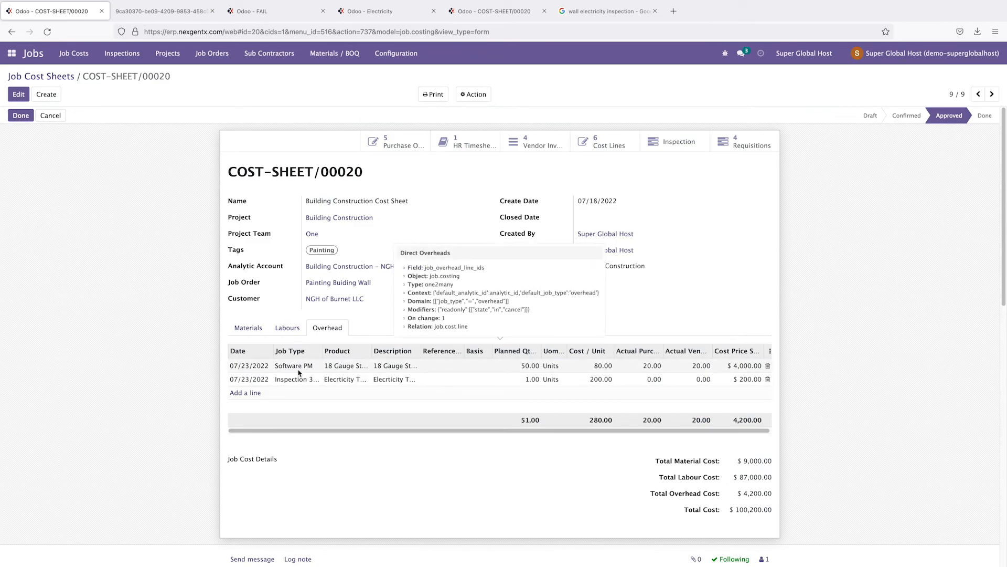
{"action": "left_click", "coordinate": [248, 329]}
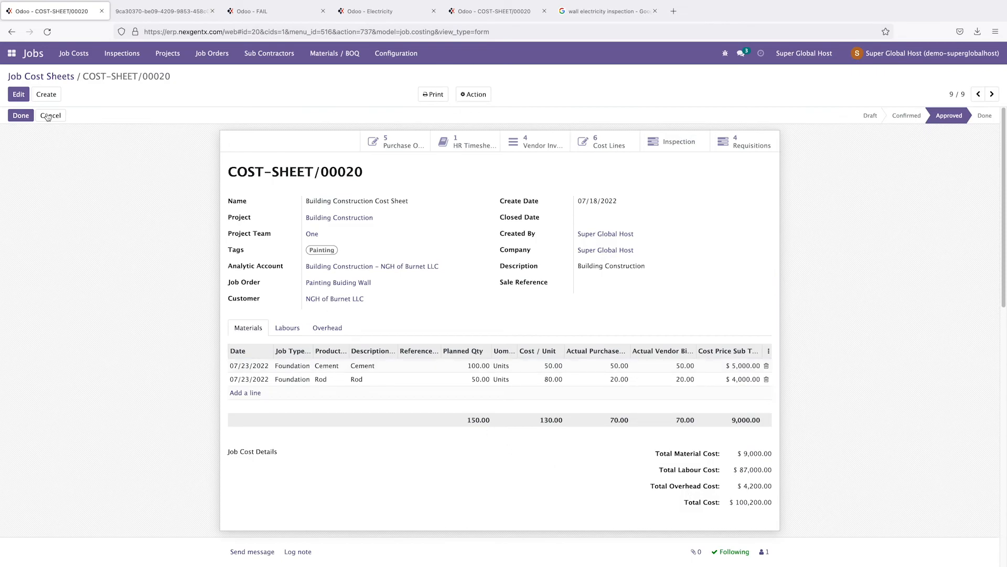
{"action": "mouse_move", "coordinate": [463, 4]}
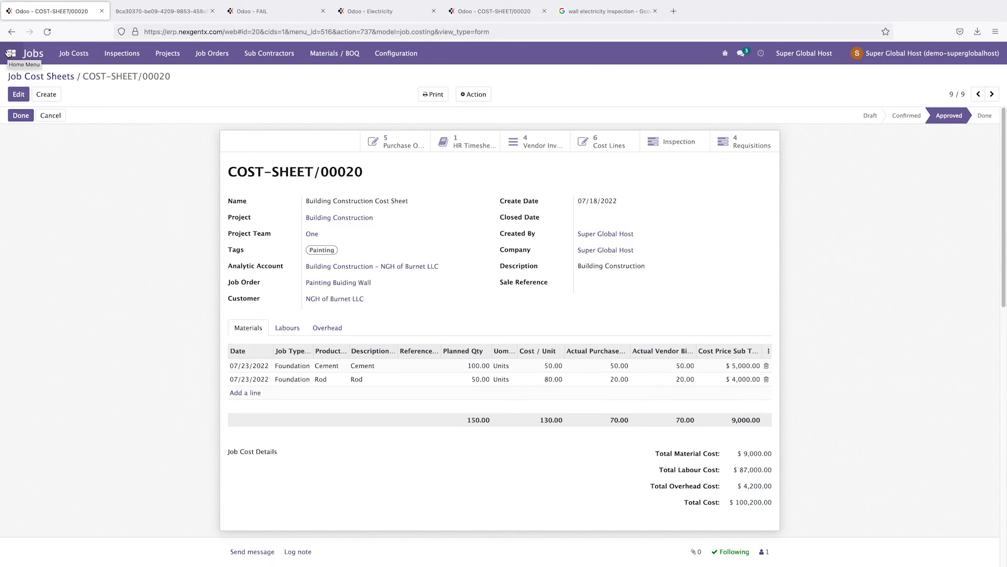
Step: Open the Expenses app and switch the My Expenses view to All My Expenses
{"action": "left_click", "coordinate": [10, 54]}
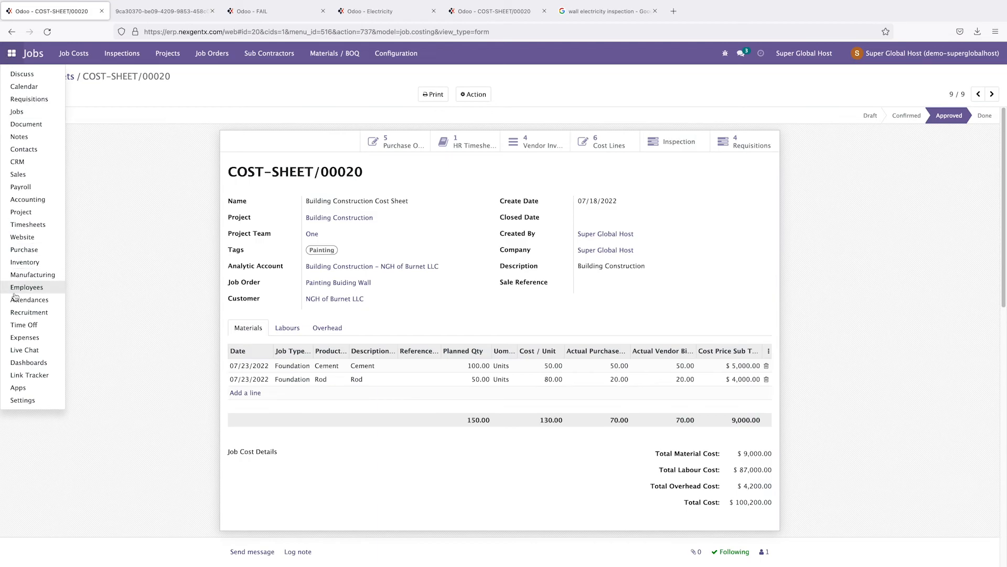
{"action": "left_click", "coordinate": [24, 339]}
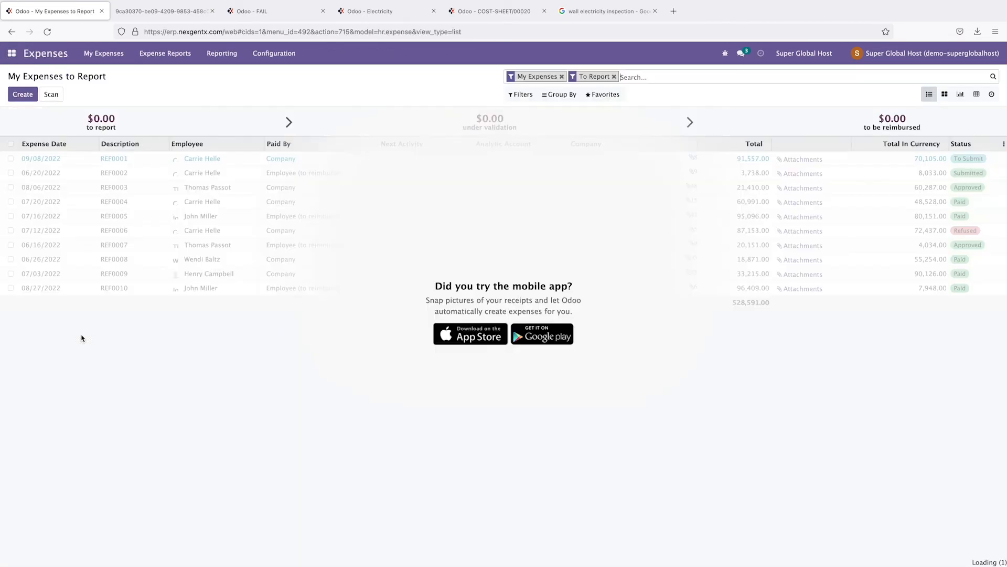
{"action": "left_click", "coordinate": [105, 53]}
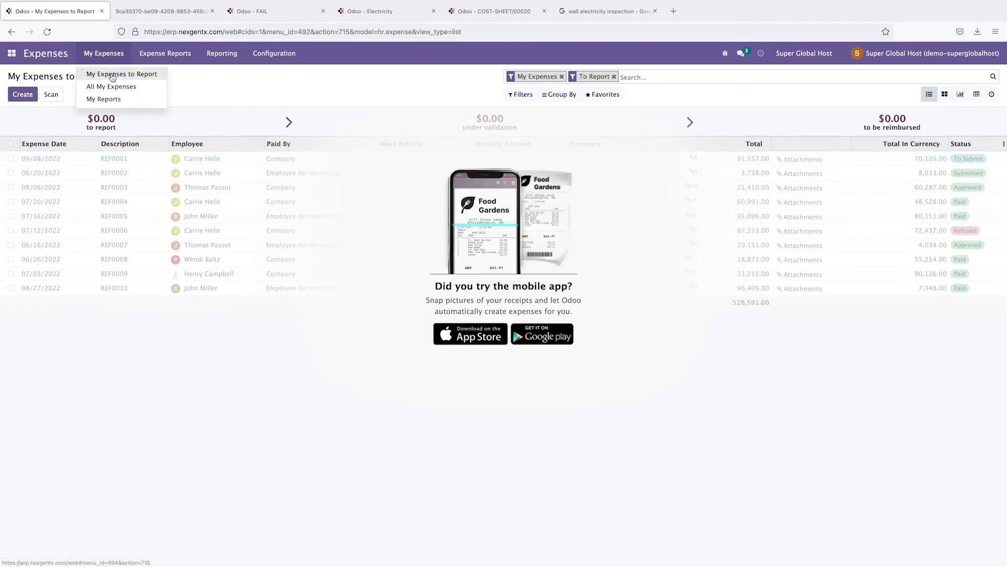
{"action": "left_click", "coordinate": [112, 78]}
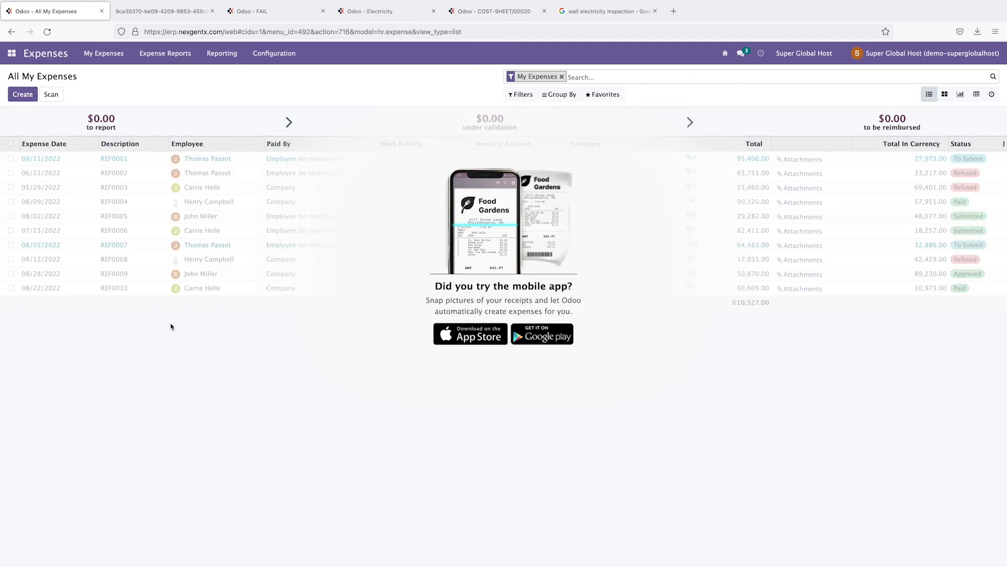
{"action": "left_click", "coordinate": [104, 53]}
{"action": "left_click", "coordinate": [118, 89]}
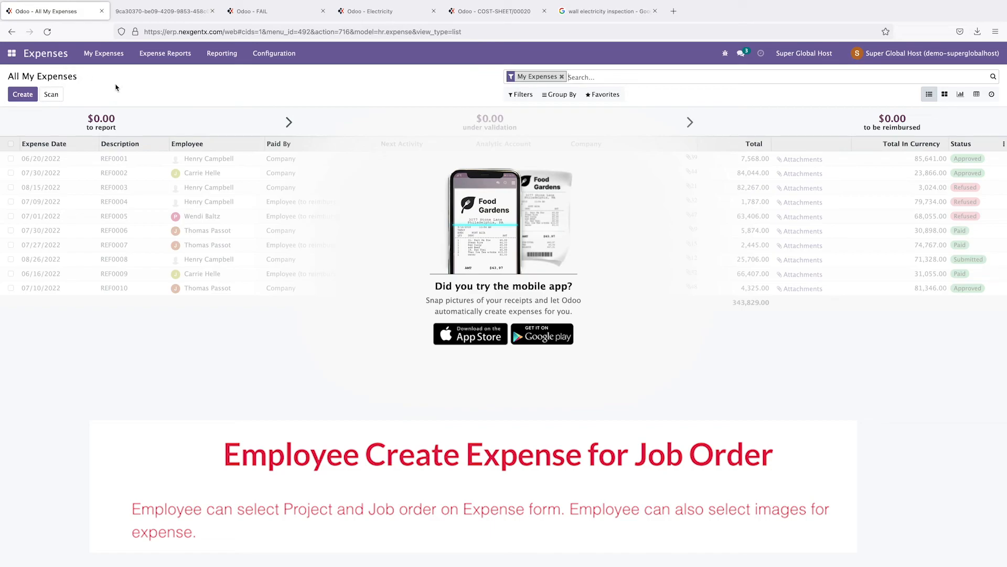
Step: Create a 'Lunch' expense with product Expenses and analytic account Building Construction
{"action": "left_click", "coordinate": [23, 95]}
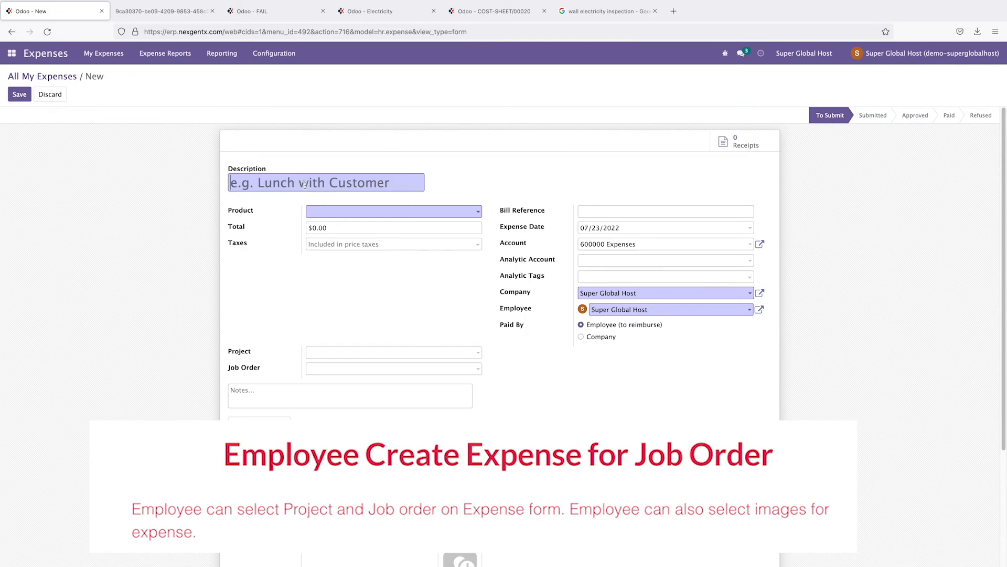
{"action": "type", "text": "Lunch"}
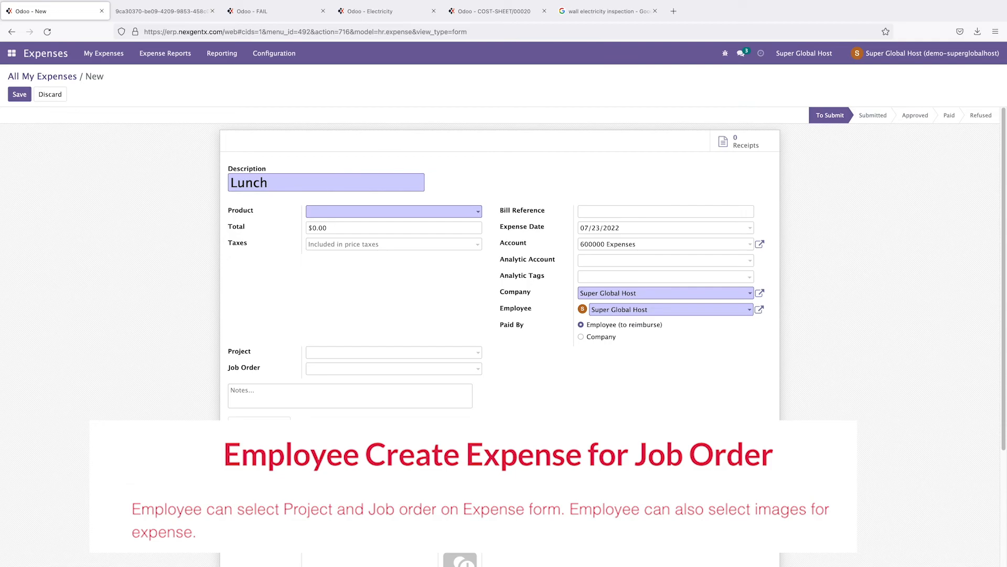
{"action": "left_click", "coordinate": [348, 214]}
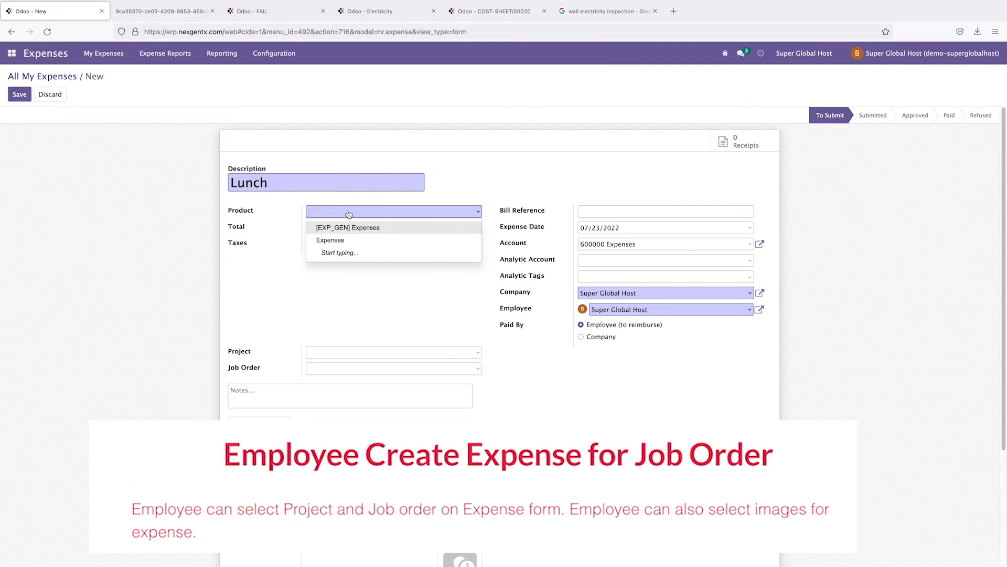
{"action": "left_click", "coordinate": [331, 240]}
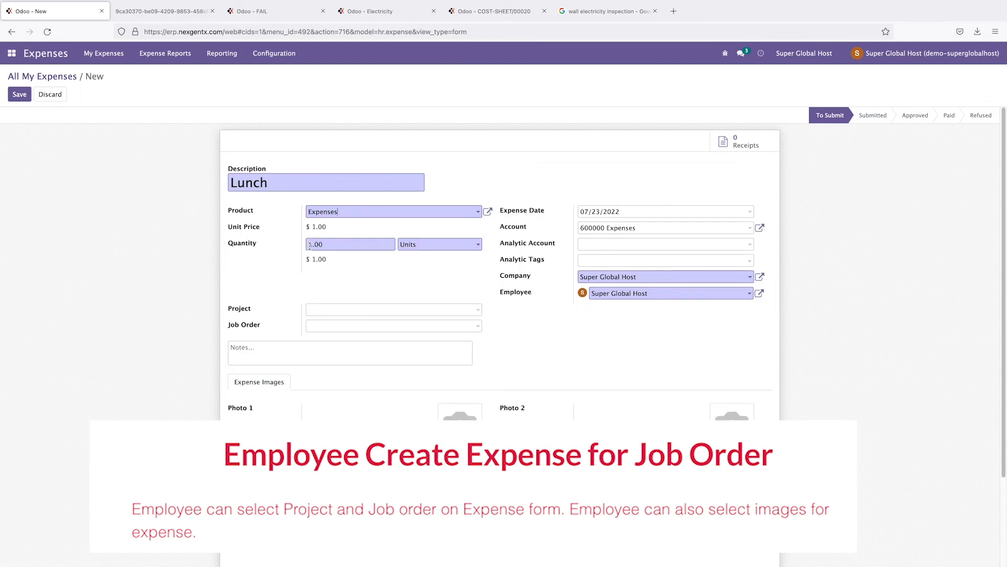
{"action": "left_click", "coordinate": [597, 245]}
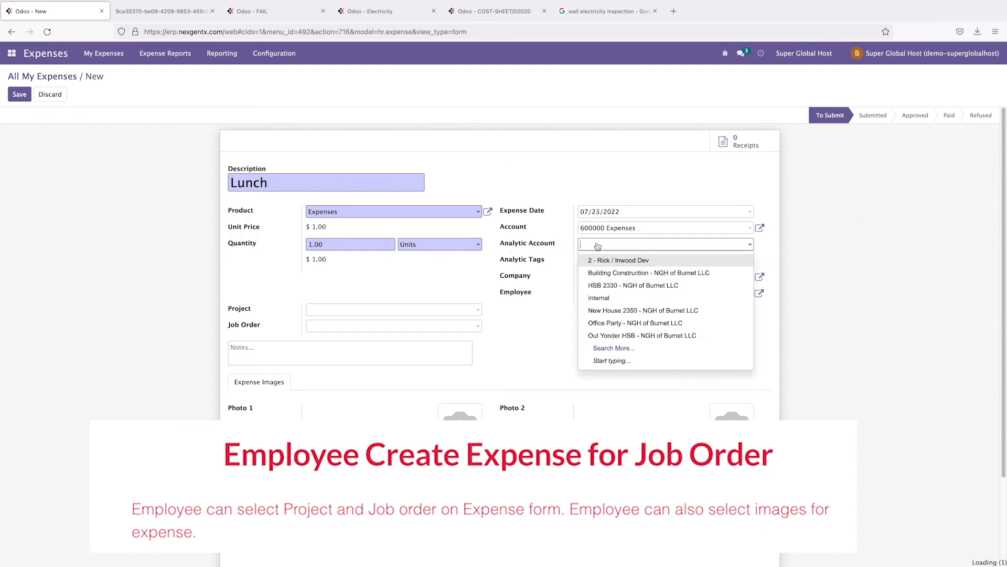
{"action": "left_click", "coordinate": [602, 273]}
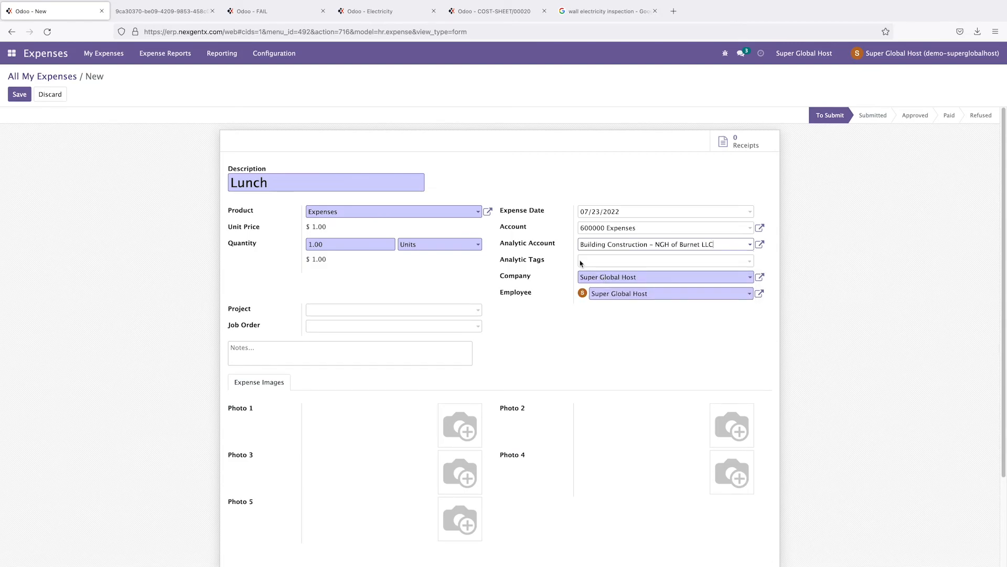
Step: Set the expense's project to Building Construction and job order to Painting Buiding Wall
{"action": "left_click", "coordinate": [655, 261]}
{"action": "left_click", "coordinate": [807, 283]}
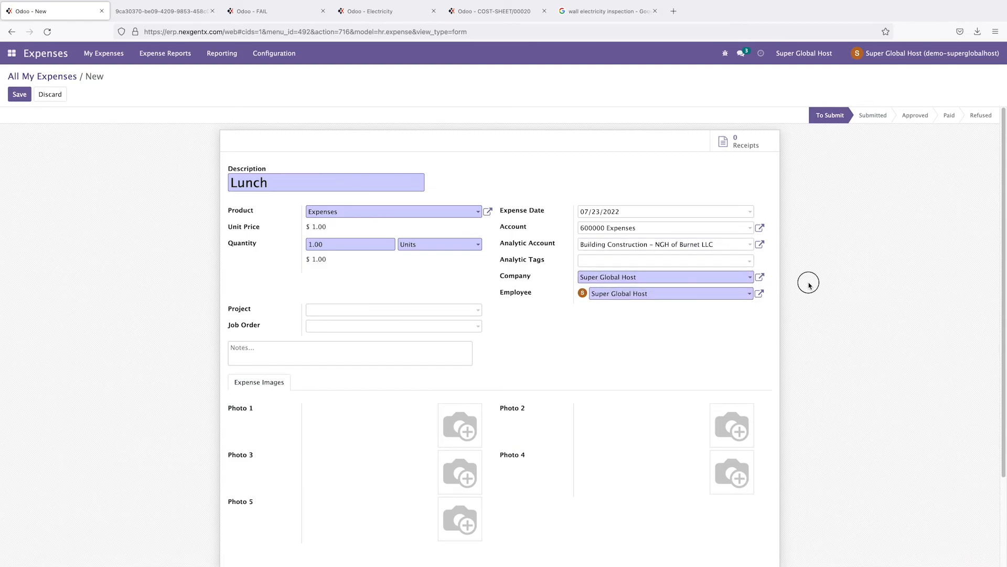
{"action": "left_click", "coordinate": [329, 309]}
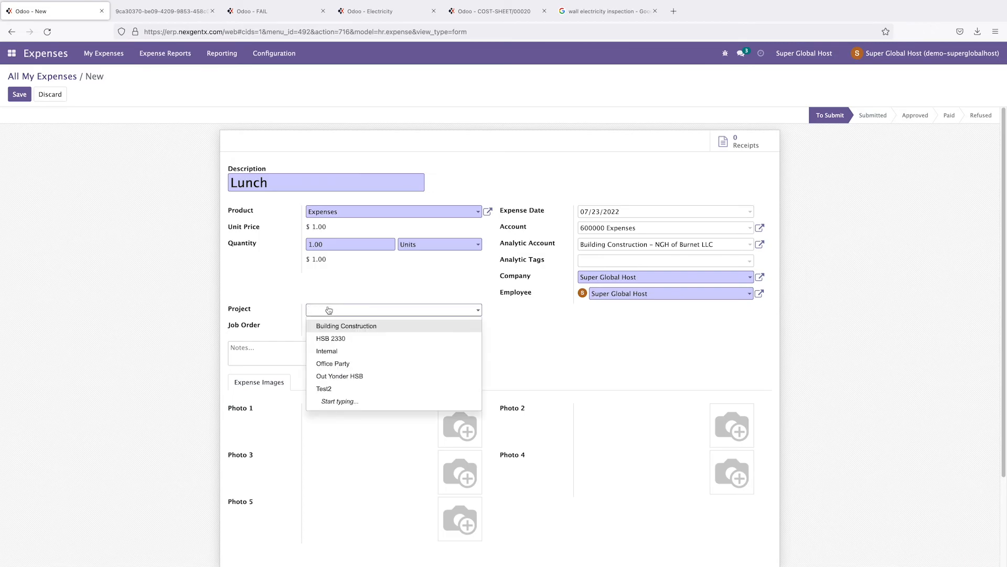
{"action": "left_click", "coordinate": [334, 326]}
{"action": "left_click", "coordinate": [322, 328]}
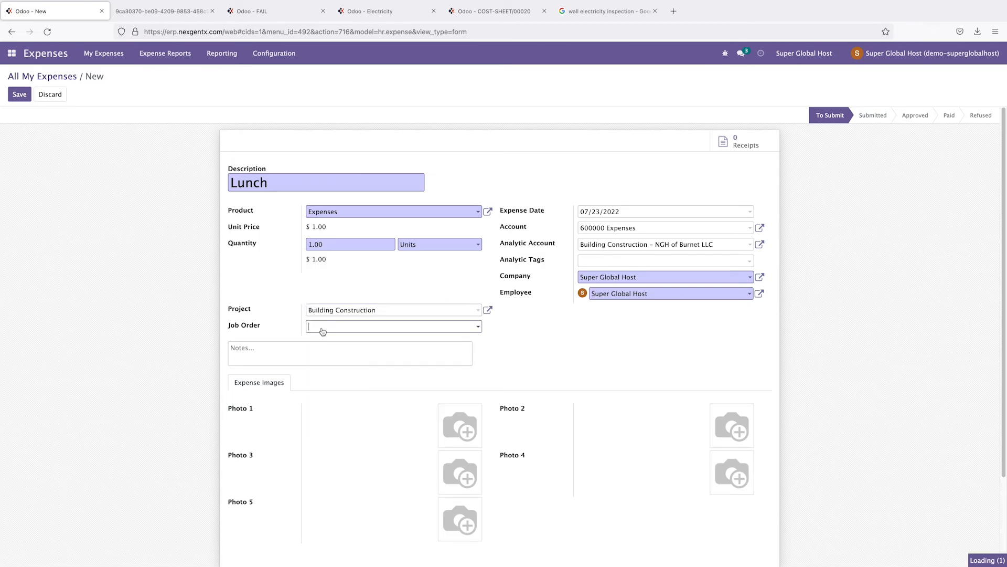
{"action": "left_click", "coordinate": [331, 355]}
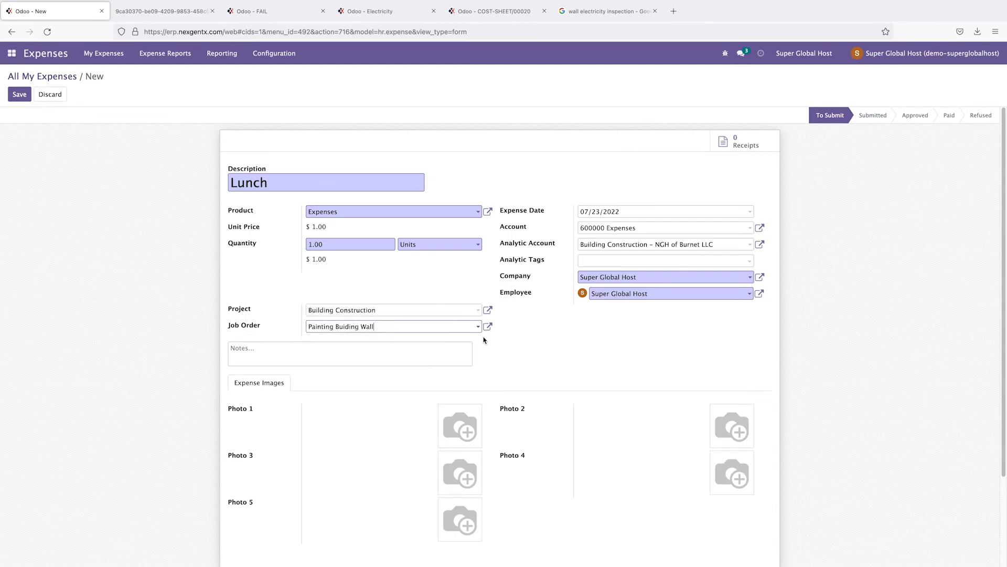
{"action": "left_click", "coordinate": [361, 326]}
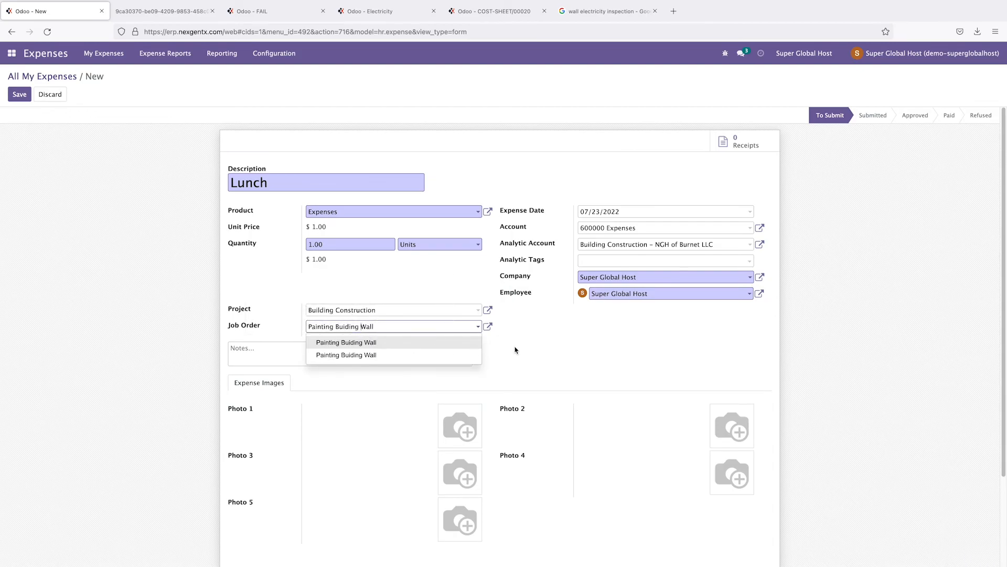
{"action": "left_click", "coordinate": [546, 346]}
Step: Save the Lunch expense and create an expense report from it
{"action": "scroll", "coordinate": [556, 348], "scroll_direction": "up", "scroll_amount": 1}
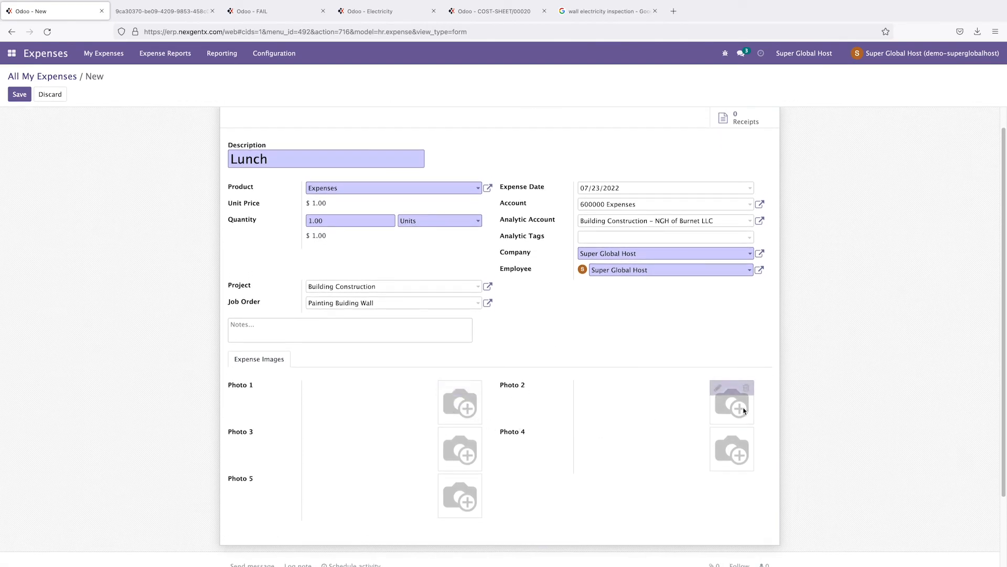
{"action": "scroll", "coordinate": [377, 334], "scroll_direction": "up", "scroll_amount": 1}
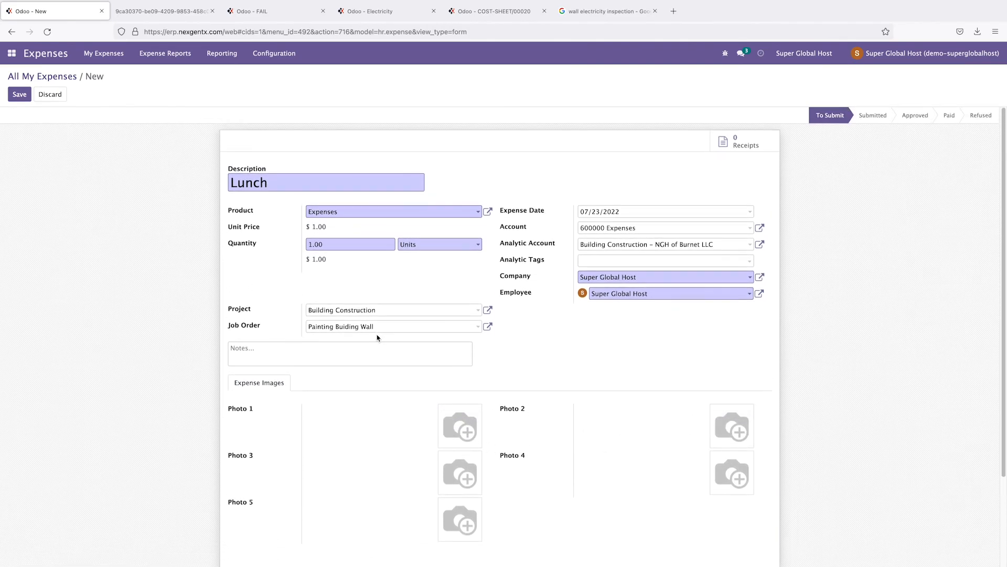
{"action": "left_click", "coordinate": [310, 244]}
{"action": "left_click", "coordinate": [311, 244]}
{"action": "left_click", "coordinate": [19, 94]}
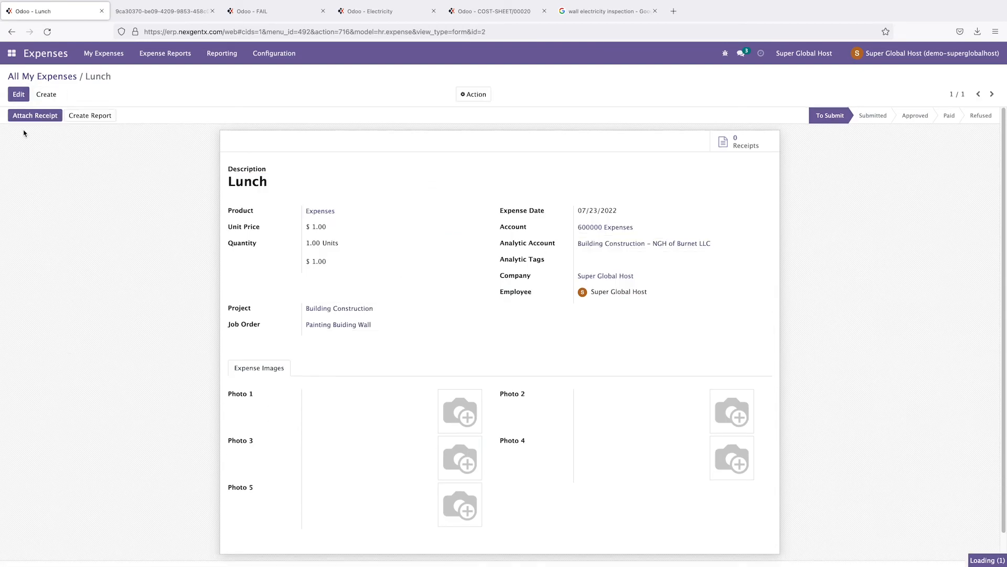
{"action": "left_click", "coordinate": [98, 119]}
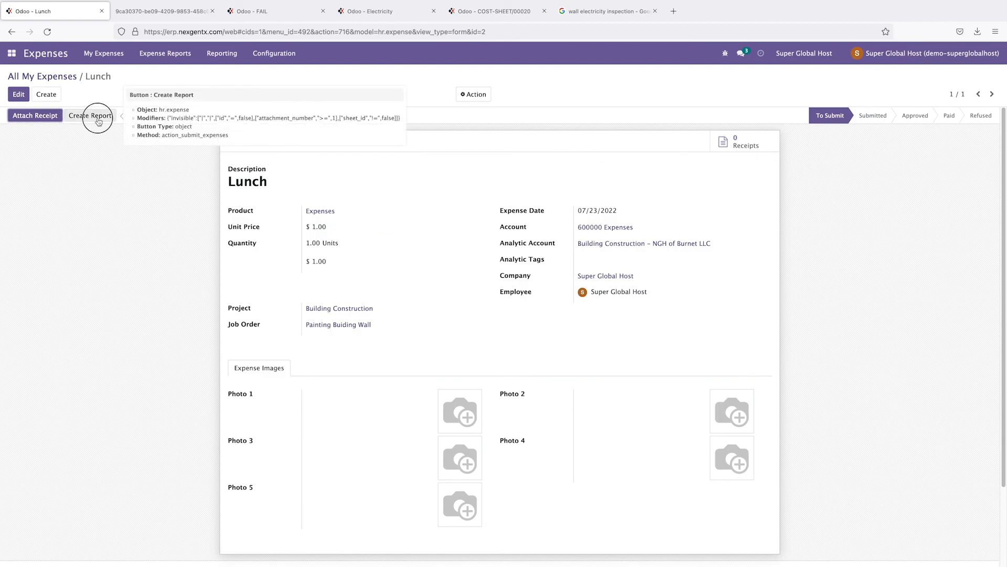
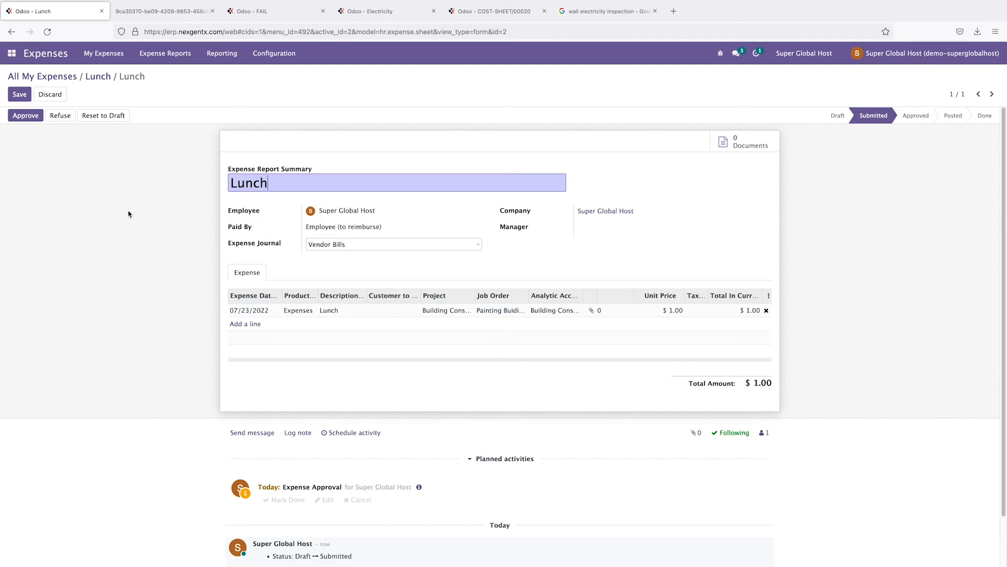
Step: Approve the submitted Lunch expense report
{"action": "left_click", "coordinate": [25, 116]}
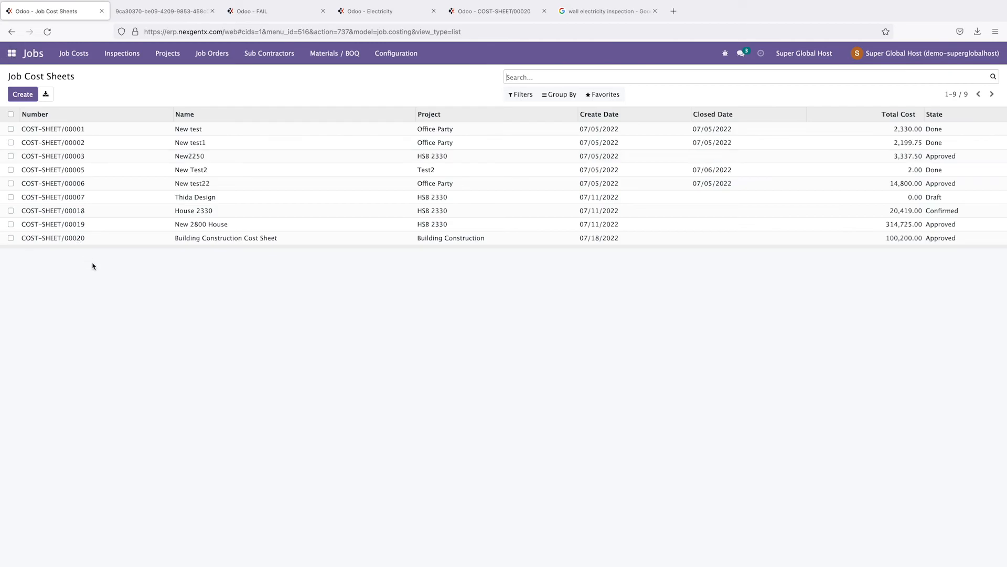
Step: Open cost sheet COST-SHEET/00020, then go to the Job Orders board
{"action": "left_click", "coordinate": [78, 239]}
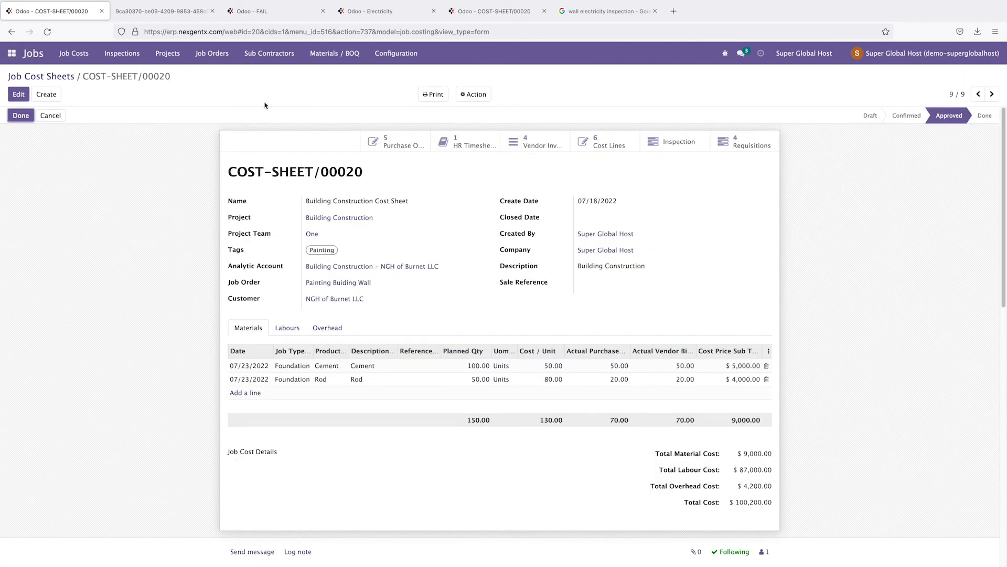
{"action": "left_click", "coordinate": [210, 54]}
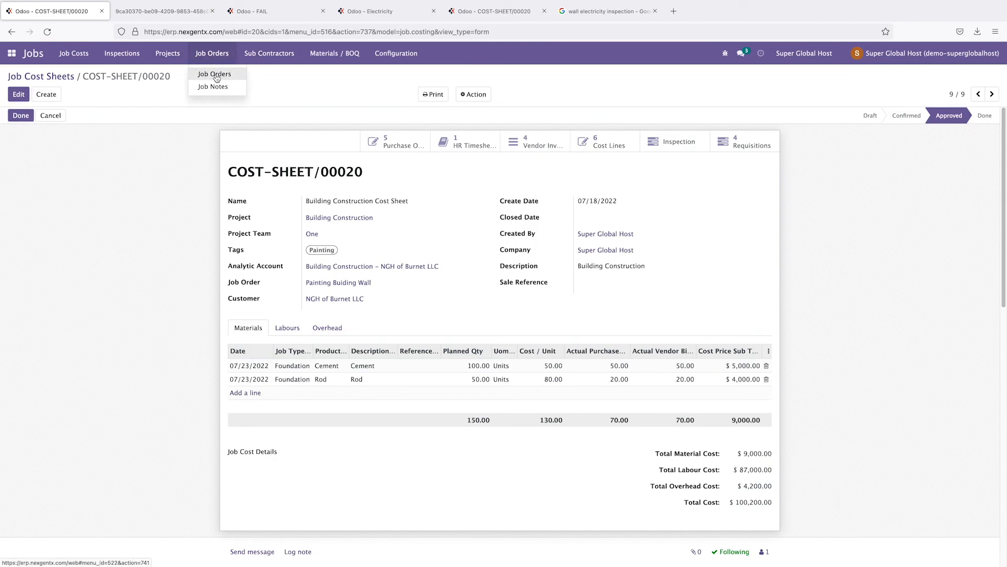
{"action": "left_click", "coordinate": [220, 77]}
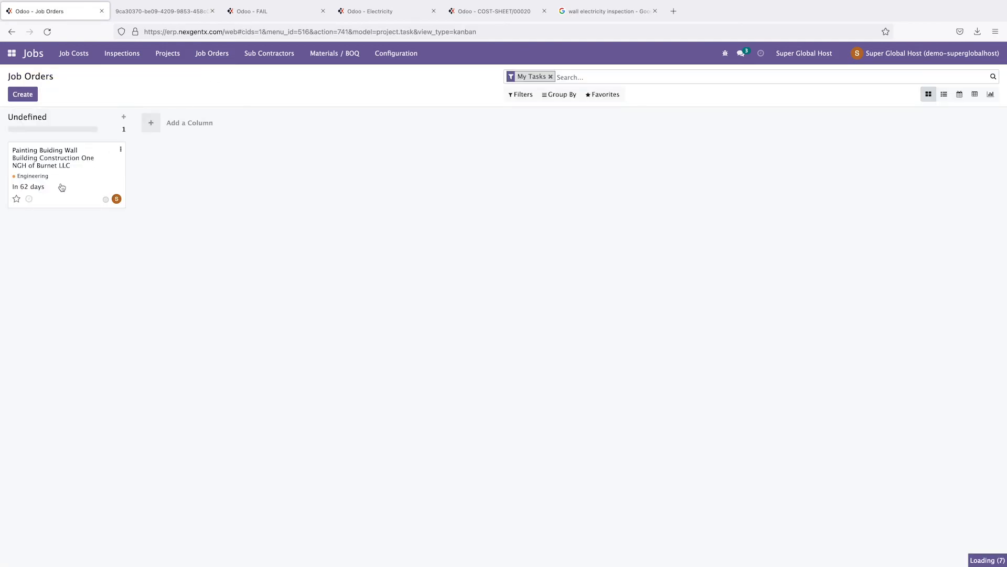
Step: Open the Painting Buiding Wall job order and show its linked expense reports
{"action": "left_click", "coordinate": [61, 187]}
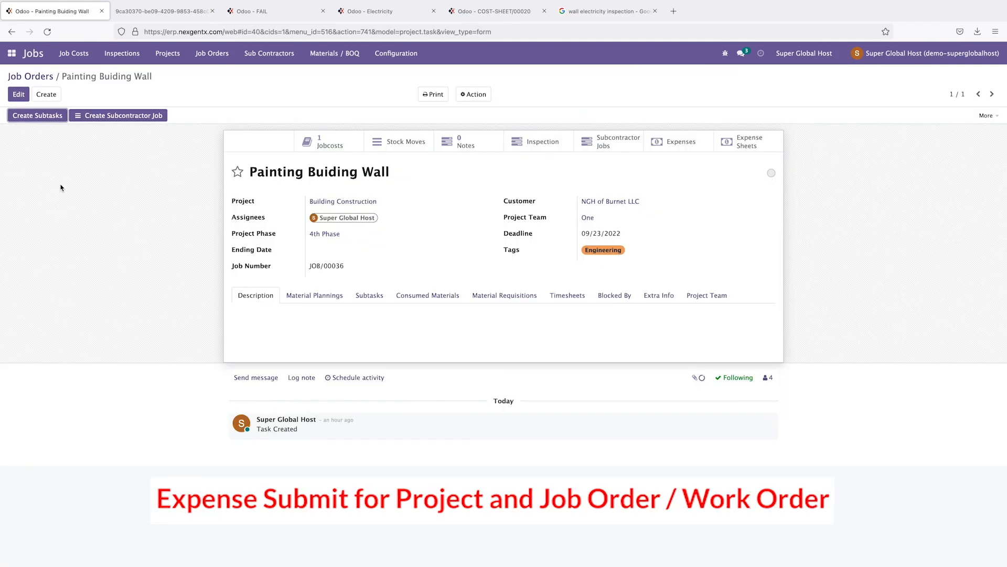
{"action": "left_click", "coordinate": [747, 147]}
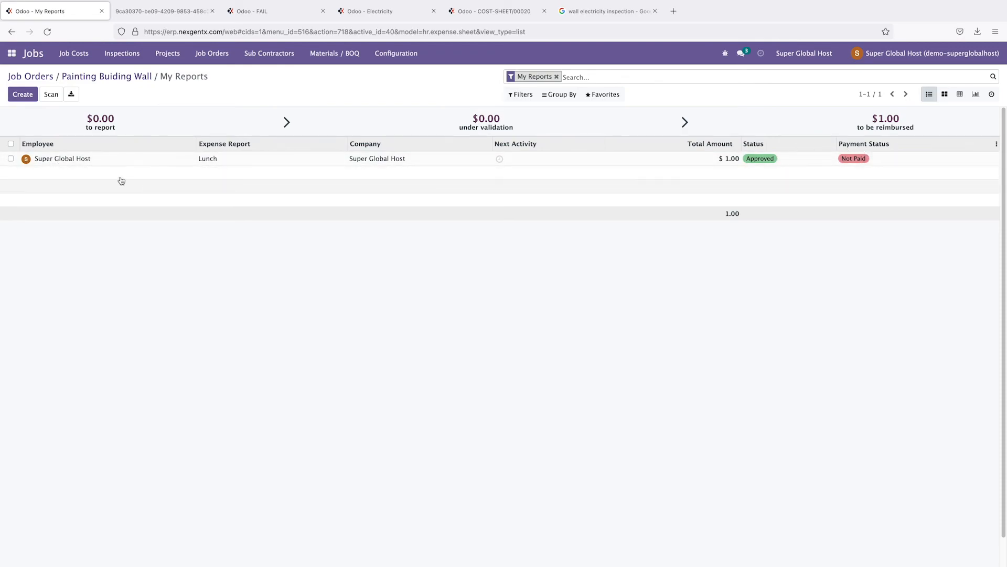
Step: Open the approved $1.00 Lunch report from the My Reports list
{"action": "left_click", "coordinate": [62, 160]}
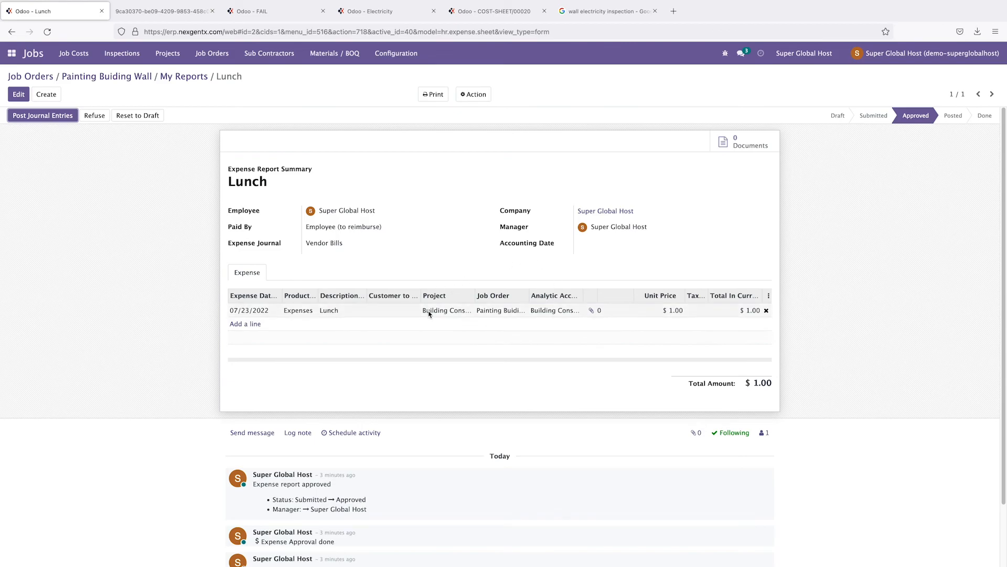
{"action": "mouse_move", "coordinate": [439, 312]}
Step: Open the Building Construction cost sheet COST-SHEET/00020 from Job Cost Sheets
{"action": "left_click", "coordinate": [73, 53]}
{"action": "left_click", "coordinate": [79, 72]}
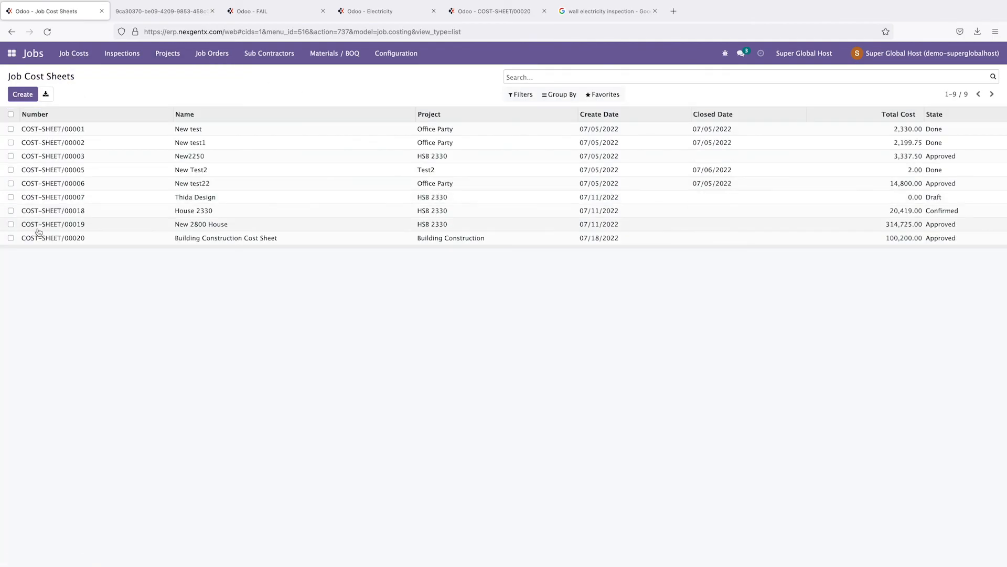
{"action": "left_click", "coordinate": [68, 239]}
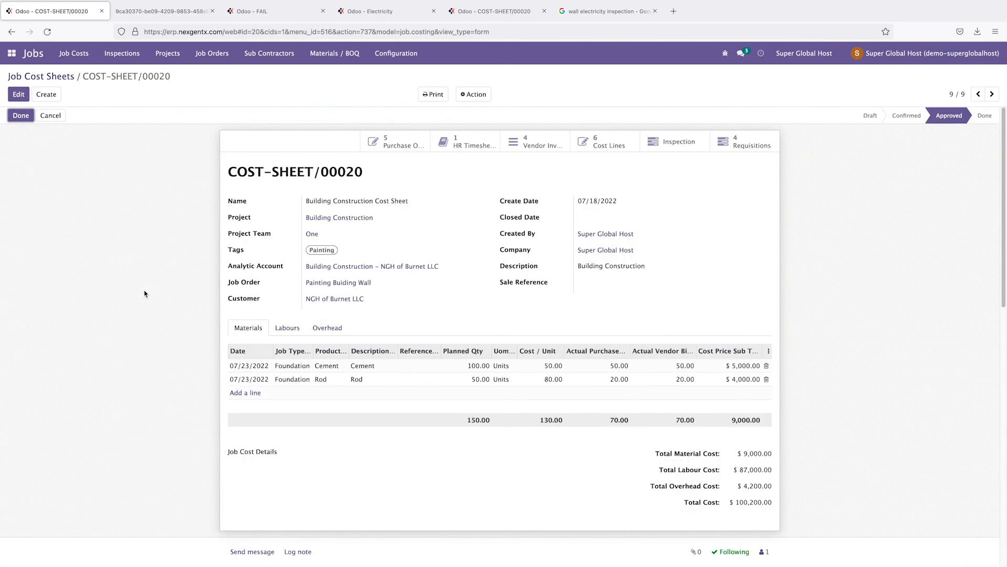
Step: Review the labour, overhead and material lines of the $100,200.00 cost sheet
{"action": "left_click", "coordinate": [292, 329]}
{"action": "left_click", "coordinate": [330, 329]}
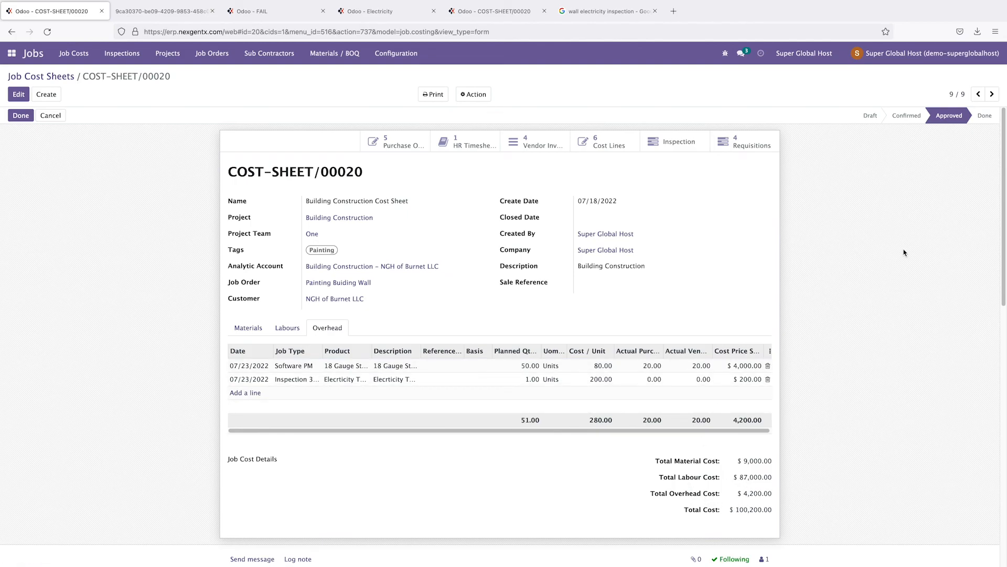
{"action": "left_click", "coordinate": [251, 334]}
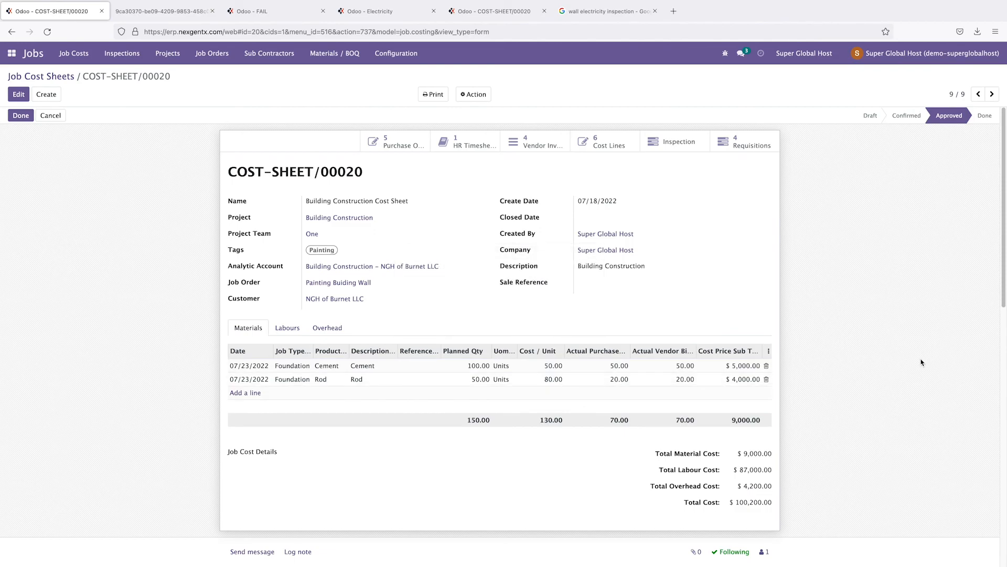
{"action": "left_click", "coordinate": [286, 328]}
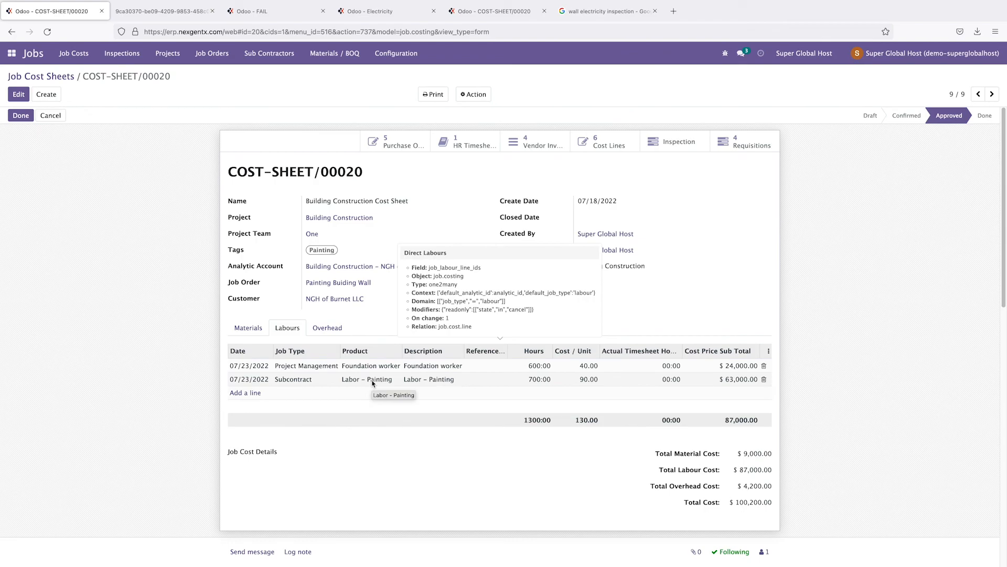
{"action": "left_click", "coordinate": [326, 332]}
{"action": "mouse_move", "coordinate": [294, 386]}
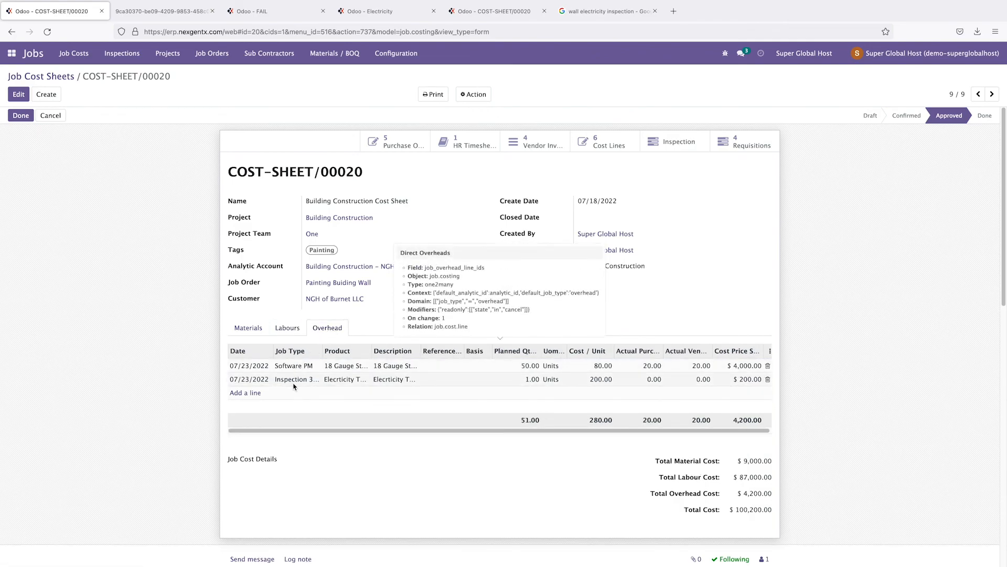
{"action": "left_click", "coordinate": [248, 329]}
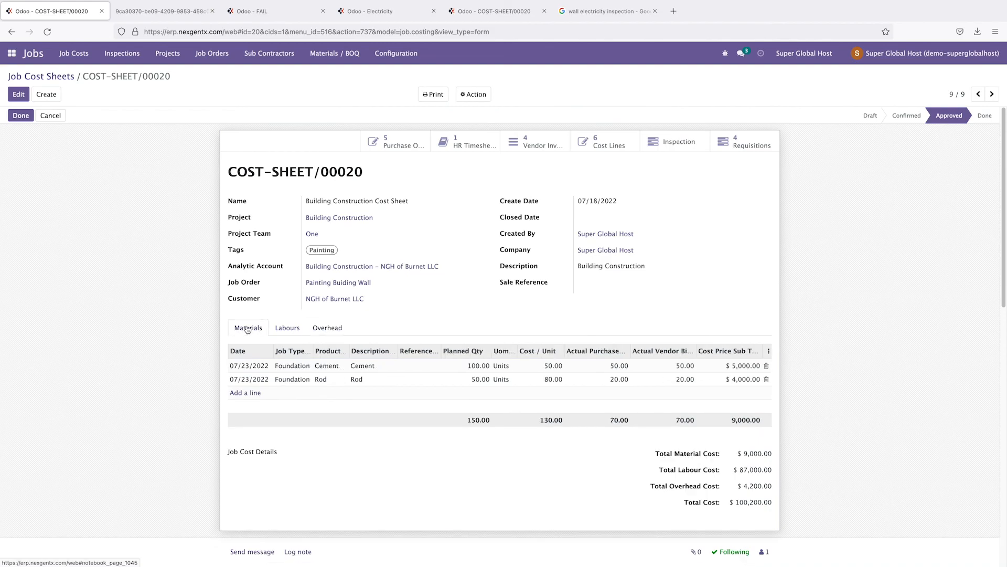